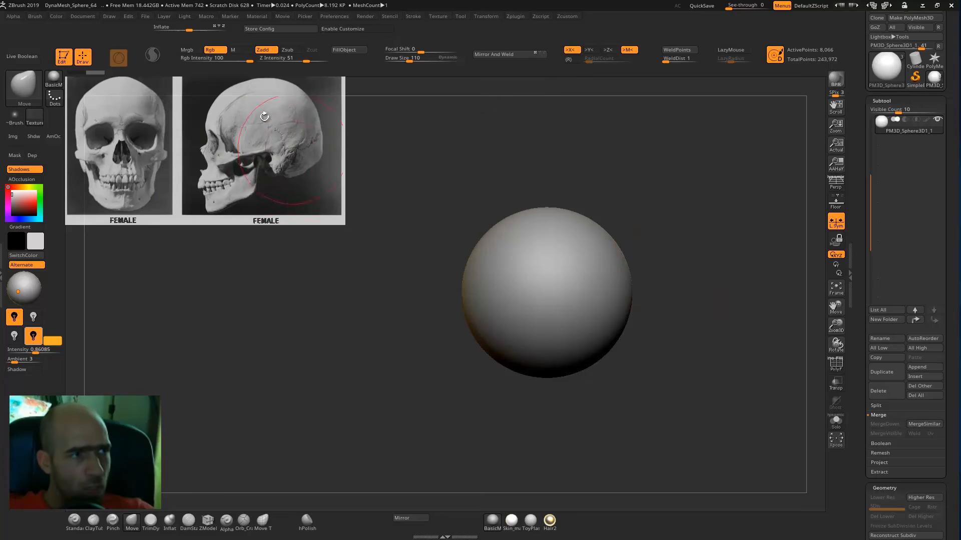
- Pull the lower front of the sphere downward with the Move brush at draw size 150 to form the face and jaw
{"action": "right_click_drag", "start_coordinate": [673, 200], "coordinate": [673, 216], "text": "ctrl"}
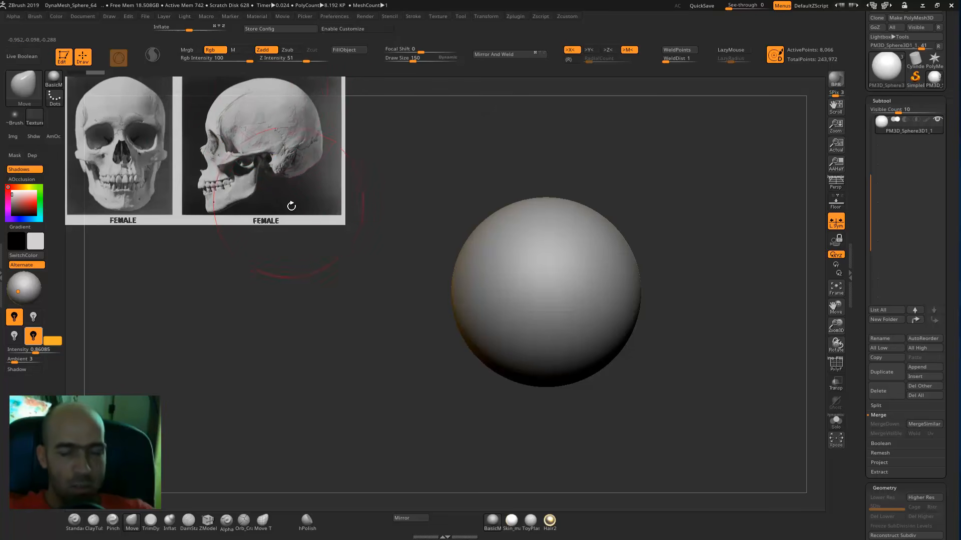
{"action": "mouse_move", "coordinate": [591, 407]}
{"action": "left_mouse_down"}
{"action": "mouse_move", "coordinate": [590, 394]}
{"action": "mouse_move", "coordinate": [538, 364]}
{"action": "left_mouse_up"}
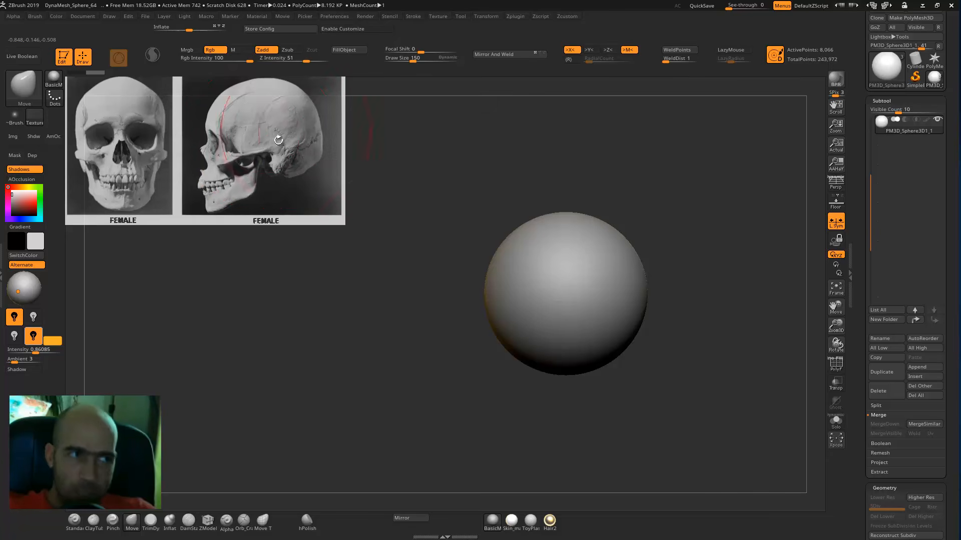
{"action": "left_click_drag", "start_coordinate": [557, 414], "coordinate": [540, 391]}
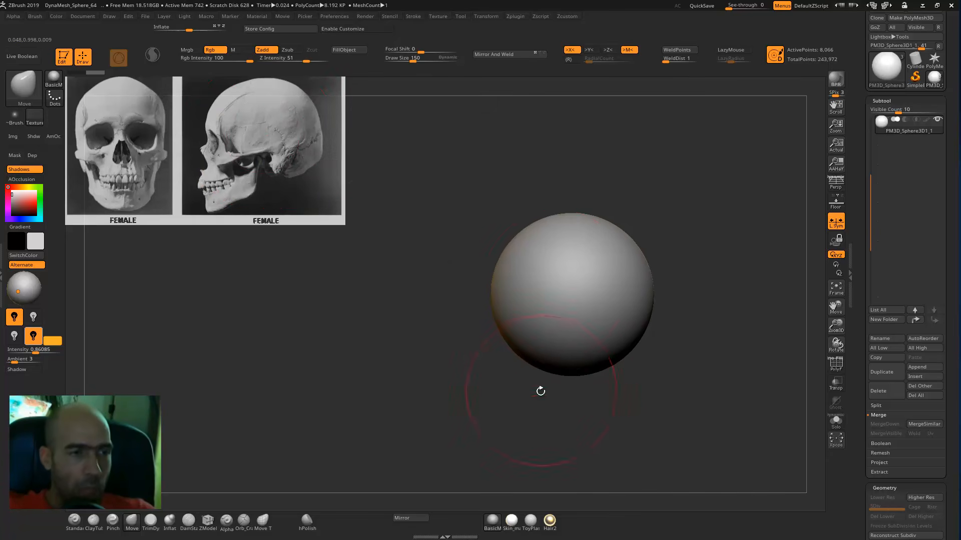
{"action": "left_click_drag", "start_coordinate": [550, 341], "coordinate": [544, 397]}
{"action": "left_click_drag", "start_coordinate": [610, 350], "coordinate": [616, 364]}
{"action": "left_click_drag", "start_coordinate": [668, 401], "coordinate": [623, 401]}
{"action": "mouse_move", "coordinate": [608, 377]}
{"action": "left_mouse_down"}
{"action": "mouse_move", "coordinate": [615, 393]}
{"action": "mouse_move", "coordinate": [633, 390]}
{"action": "left_mouse_up"}
- Flatten the sides of the head and jaw with the TrimDynamic brush
{"action": "mouse_move", "coordinate": [650, 422]}
{"action": "left_mouse_down", "text": "shift"}
{"action": "mouse_move", "coordinate": [664, 397]}
{"action": "mouse_move", "coordinate": [631, 385]}
{"action": "mouse_move", "coordinate": [610, 321]}
{"action": "left_mouse_up", "text": "shift"}
{"action": "key", "text": "5"}
{"action": "mouse_move", "coordinate": [677, 305]}
{"action": "left_mouse_down"}
{"action": "mouse_move", "coordinate": [630, 299]}
{"action": "mouse_move", "coordinate": [590, 334]}
{"action": "left_mouse_up"}
{"action": "key", "text": "shift"}
{"action": "left_click_drag", "start_coordinate": [669, 288], "coordinate": [685, 294]}
{"action": "mouse_move", "coordinate": [649, 336]}
{"action": "left_mouse_down", "text": "alt"}
{"action": "mouse_move", "coordinate": [634, 324]}
{"action": "mouse_move", "coordinate": [641, 327]}
{"action": "left_mouse_up", "text": "alt"}
{"action": "left_click_drag", "start_coordinate": [642, 326], "coordinate": [607, 336]}
{"action": "mouse_move", "coordinate": [613, 325]}
{"action": "left_mouse_down"}
{"action": "mouse_move", "coordinate": [570, 367]}
{"action": "mouse_move", "coordinate": [581, 356]}
{"action": "left_mouse_up"}
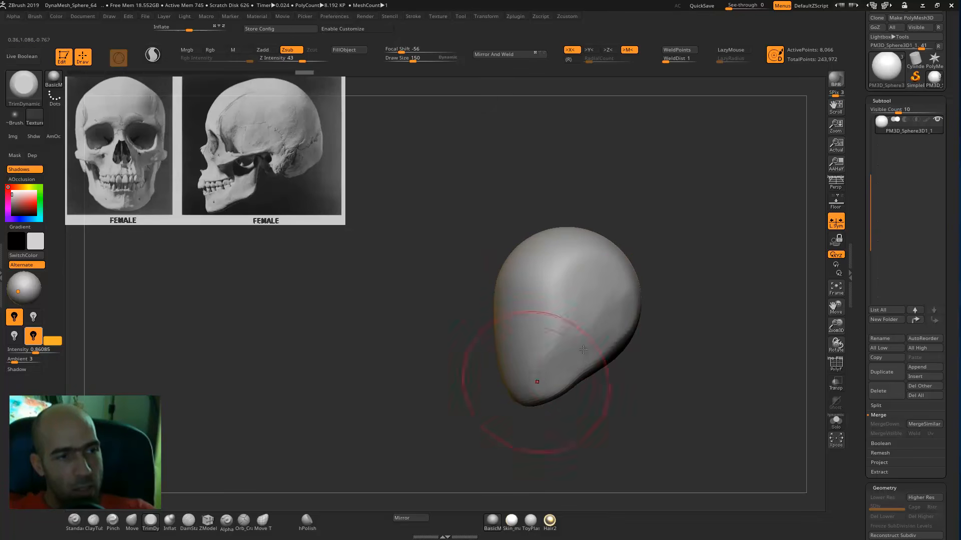
{"action": "mouse_move", "coordinate": [645, 305]}
{"action": "left_mouse_down", "text": "shift"}
{"action": "mouse_move", "coordinate": [656, 315]}
{"action": "mouse_move", "coordinate": [648, 294]}
{"action": "mouse_move", "coordinate": [641, 306]}
{"action": "left_mouse_up", "text": "shift"}
{"action": "mouse_move", "coordinate": [642, 306]}
{"action": "left_mouse_down"}
{"action": "mouse_move", "coordinate": [625, 302]}
{"action": "mouse_move", "coordinate": [528, 376]}
{"action": "left_mouse_up"}
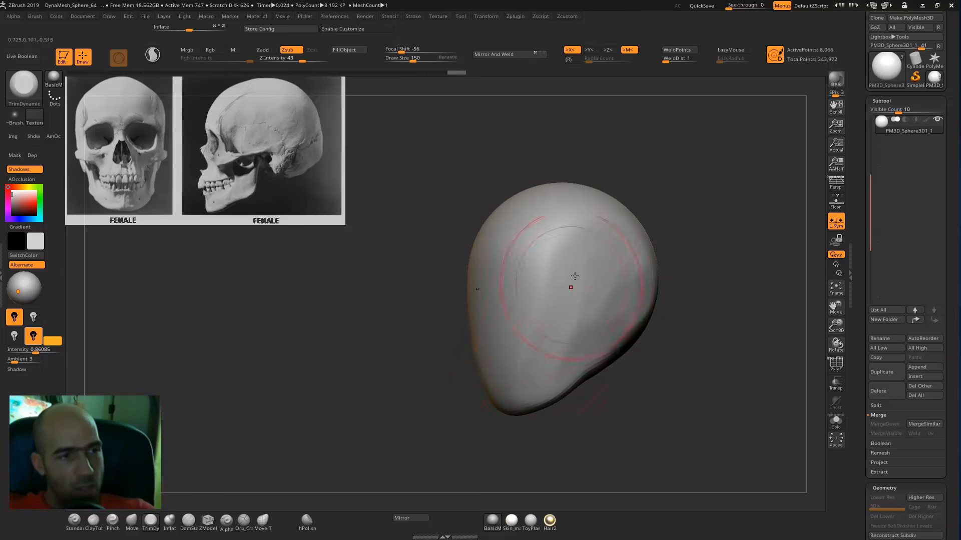
- Smooth and trim the temples and cheeks symmetrically, and undo the last trimming stroke
{"action": "left_click_drag", "start_coordinate": [671, 287], "coordinate": [613, 294], "text": "shift"}
{"action": "left_click_drag", "start_coordinate": [497, 370], "coordinate": [548, 350], "text": "shift"}
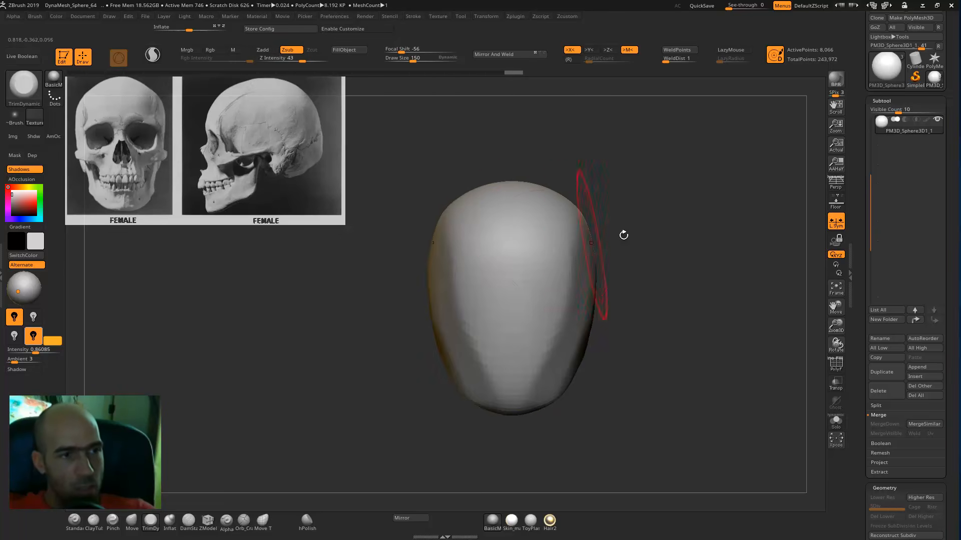
{"action": "left_click_drag", "start_coordinate": [624, 235], "coordinate": [598, 217]}
{"action": "mouse_move", "coordinate": [556, 267]}
{"action": "left_mouse_down"}
{"action": "mouse_move", "coordinate": [570, 236]}
{"action": "mouse_move", "coordinate": [552, 299]}
{"action": "left_mouse_up"}
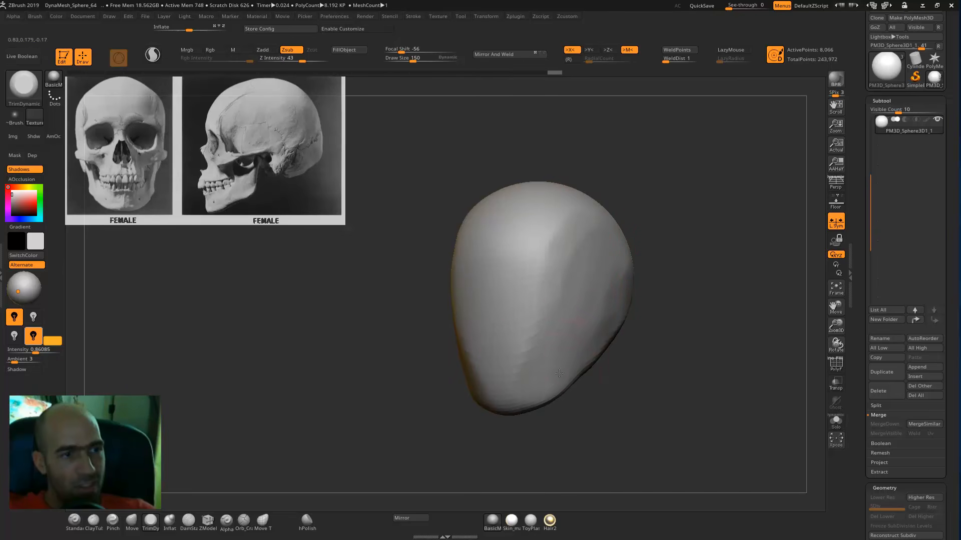
{"action": "mouse_move", "coordinate": [605, 369]}
{"action": "left_mouse_down"}
{"action": "mouse_move", "coordinate": [561, 401]}
{"action": "mouse_move", "coordinate": [625, 441]}
{"action": "mouse_move", "coordinate": [609, 421]}
{"action": "mouse_move", "coordinate": [630, 418]}
{"action": "mouse_move", "coordinate": [608, 435]}
{"action": "mouse_move", "coordinate": [612, 395]}
{"action": "mouse_move", "coordinate": [566, 383]}
{"action": "mouse_move", "coordinate": [585, 406]}
{"action": "left_mouse_up"}
{"action": "key", "text": "ctrl+z"}
- Reshape the jaw, chin and underside of the head with the Move brush
{"action": "key", "text": "b"}
{"action": "key", "text": "m"}
{"action": "key", "text": "v"}
{"action": "mouse_move", "coordinate": [468, 368]}
{"action": "left_mouse_down"}
{"action": "mouse_move", "coordinate": [575, 395]}
{"action": "mouse_move", "coordinate": [568, 395]}
{"action": "left_mouse_up"}
{"action": "mouse_move", "coordinate": [599, 348]}
{"action": "left_mouse_down"}
{"action": "mouse_move", "coordinate": [605, 400]}
{"action": "mouse_move", "coordinate": [628, 436]}
{"action": "mouse_move", "coordinate": [608, 430]}
{"action": "left_mouse_up"}
{"action": "left_click_drag", "start_coordinate": [577, 334], "coordinate": [555, 341], "text": "shift"}
{"action": "mouse_move", "coordinate": [473, 372]}
{"action": "left_mouse_down"}
{"action": "mouse_move", "coordinate": [551, 386]}
{"action": "mouse_move", "coordinate": [530, 424]}
{"action": "mouse_move", "coordinate": [518, 420]}
{"action": "mouse_move", "coordinate": [524, 434]}
{"action": "left_mouse_up"}
{"action": "mouse_move", "coordinate": [565, 388]}
{"action": "left_mouse_down"}
{"action": "mouse_move", "coordinate": [579, 391]}
{"action": "mouse_move", "coordinate": [546, 380]}
{"action": "mouse_move", "coordinate": [564, 403]}
{"action": "left_mouse_up"}
- Mask the neck attachment area under the back of the head and invert the mask
{"action": "mouse_move", "coordinate": [678, 350]}
{"action": "left_mouse_down", "text": "alt"}
{"action": "mouse_move", "coordinate": [703, 362]}
{"action": "mouse_move", "coordinate": [661, 382]}
{"action": "left_mouse_up", "text": "alt"}
{"action": "mouse_move", "coordinate": [660, 382]}
{"action": "left_mouse_down", "text": "alt"}
{"action": "mouse_move", "coordinate": [646, 369]}
{"action": "mouse_move", "coordinate": [653, 431]}
{"action": "mouse_move", "coordinate": [639, 341]}
{"action": "left_mouse_up", "text": "alt"}
{"action": "mouse_move", "coordinate": [639, 340]}
{"action": "left_mouse_down"}
{"action": "mouse_move", "coordinate": [637, 356]}
{"action": "mouse_move", "coordinate": [628, 338]}
{"action": "mouse_move", "coordinate": [581, 365]}
{"action": "left_mouse_up"}
{"action": "mouse_move", "coordinate": [618, 390]}
{"action": "left_mouse_down"}
{"action": "mouse_move", "coordinate": [609, 401]}
{"action": "mouse_move", "coordinate": [607, 348]}
{"action": "mouse_move", "coordinate": [603, 358]}
{"action": "left_mouse_up"}
{"action": "left_click", "coordinate": [685, 403], "text": "ctrl"}
- Pull the unmasked area down and backward with the Move brush to form a slanted neck
{"action": "left_click_drag", "start_coordinate": [684, 400], "coordinate": [671, 383], "text": "alt"}
{"action": "left_click_drag", "start_coordinate": [671, 382], "coordinate": [671, 370]}
{"action": "left_click_drag", "start_coordinate": [606, 337], "coordinate": [631, 463]}
{"action": "left_click_drag", "start_coordinate": [659, 382], "coordinate": [644, 373]}
{"action": "mouse_move", "coordinate": [601, 418]}
{"action": "left_mouse_down"}
{"action": "mouse_move", "coordinate": [624, 423]}
{"action": "mouse_move", "coordinate": [595, 447]}
{"action": "mouse_move", "coordinate": [598, 457]}
{"action": "left_mouse_up"}
{"action": "left_click_drag", "start_coordinate": [683, 420], "coordinate": [708, 418]}
{"action": "left_click_drag", "start_coordinate": [635, 417], "coordinate": [655, 404]}
{"action": "left_click_drag", "start_coordinate": [721, 400], "coordinate": [699, 400]}
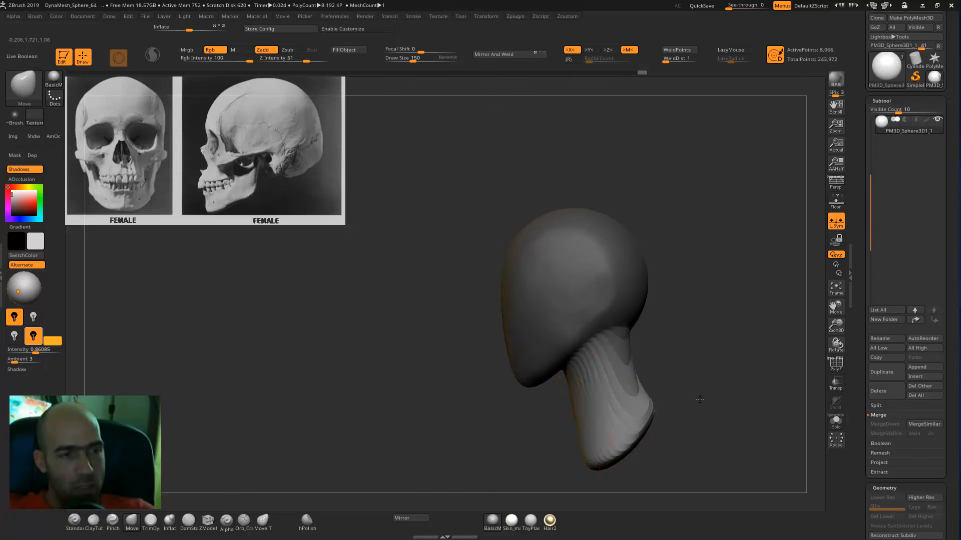
{"action": "mouse_move", "coordinate": [670, 369]}
{"action": "left_mouse_down"}
{"action": "mouse_move", "coordinate": [675, 309]}
{"action": "mouse_move", "coordinate": [602, 369]}
{"action": "mouse_move", "coordinate": [643, 371]}
{"action": "mouse_move", "coordinate": [654, 414]}
{"action": "mouse_move", "coordinate": [660, 406]}
{"action": "left_mouse_up"}
- Clear the mask and refine the back of the skull and its transition into the nape
{"action": "left_click_drag", "start_coordinate": [679, 300], "coordinate": [643, 296]}
{"action": "left_click_drag", "start_coordinate": [658, 306], "coordinate": [674, 262]}
{"action": "left_click_drag", "start_coordinate": [637, 250], "coordinate": [650, 254]}
{"action": "left_click_drag", "start_coordinate": [693, 250], "coordinate": [675, 247]}
{"action": "left_click_drag", "start_coordinate": [658, 301], "coordinate": [649, 314]}
{"action": "left_click_drag", "start_coordinate": [717, 271], "coordinate": [651, 268]}
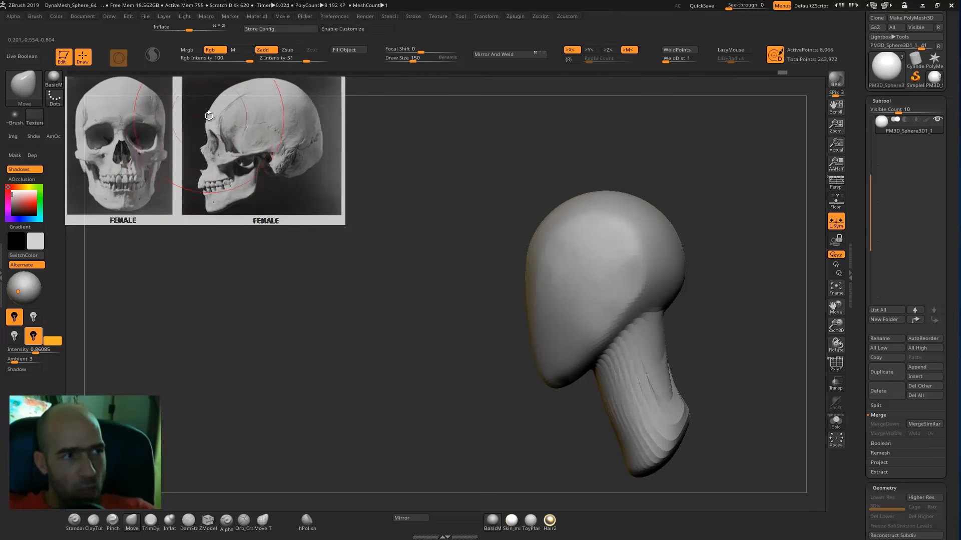
- Adjust the forehead, crown and chin profile with the Move brush to follow the side-view skull reference
{"action": "mouse_move", "coordinate": [500, 257]}
{"action": "left_mouse_down", "text": "alt"}
{"action": "mouse_move", "coordinate": [495, 231]}
{"action": "mouse_move", "coordinate": [528, 253]}
{"action": "left_mouse_up", "text": "alt"}
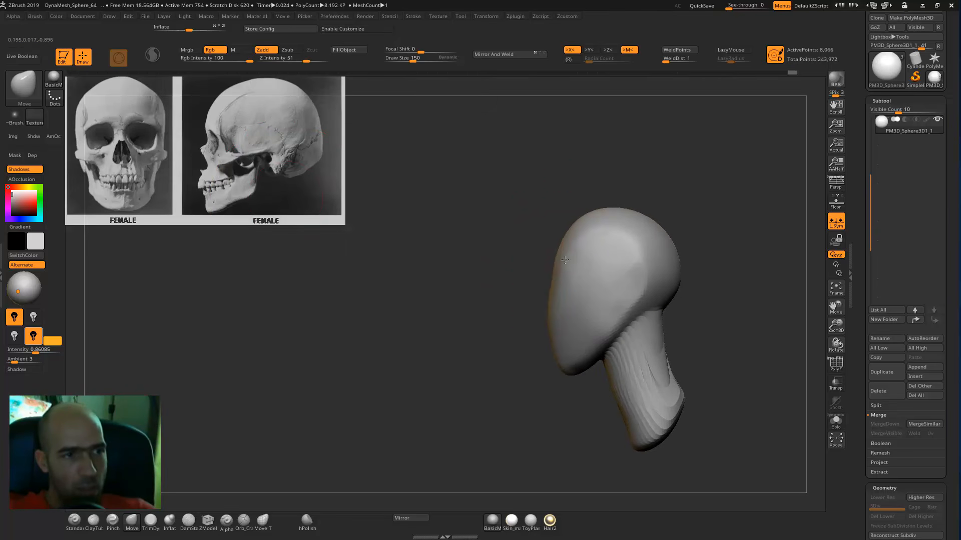
{"action": "left_click_drag", "start_coordinate": [615, 215], "coordinate": [669, 232], "text": "alt"}
{"action": "mouse_move", "coordinate": [626, 219]}
{"action": "left_mouse_down"}
{"action": "mouse_move", "coordinate": [587, 219]}
{"action": "mouse_move", "coordinate": [633, 212]}
{"action": "left_mouse_up"}
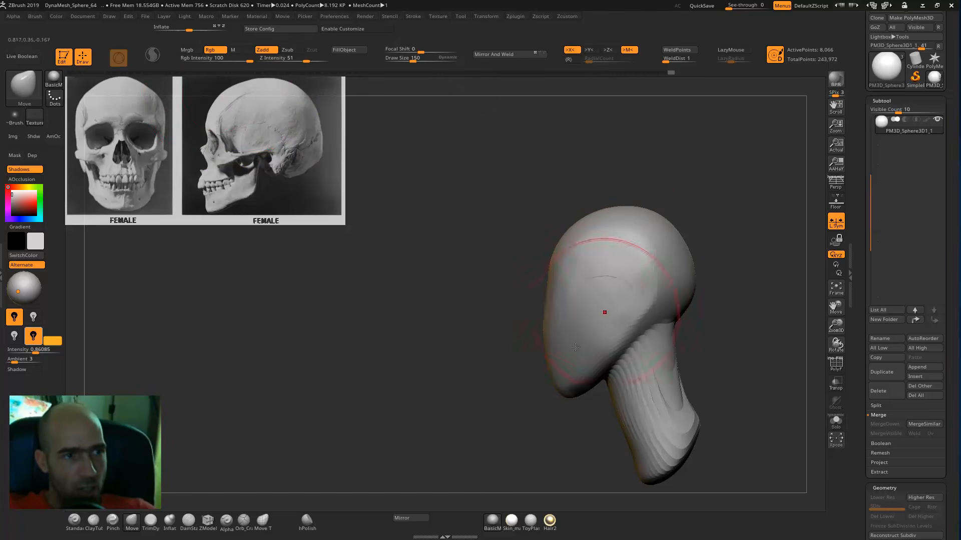
{"action": "mouse_move", "coordinate": [563, 390]}
{"action": "left_mouse_down"}
{"action": "mouse_move", "coordinate": [560, 357]}
{"action": "mouse_move", "coordinate": [609, 338]}
{"action": "left_mouse_up"}
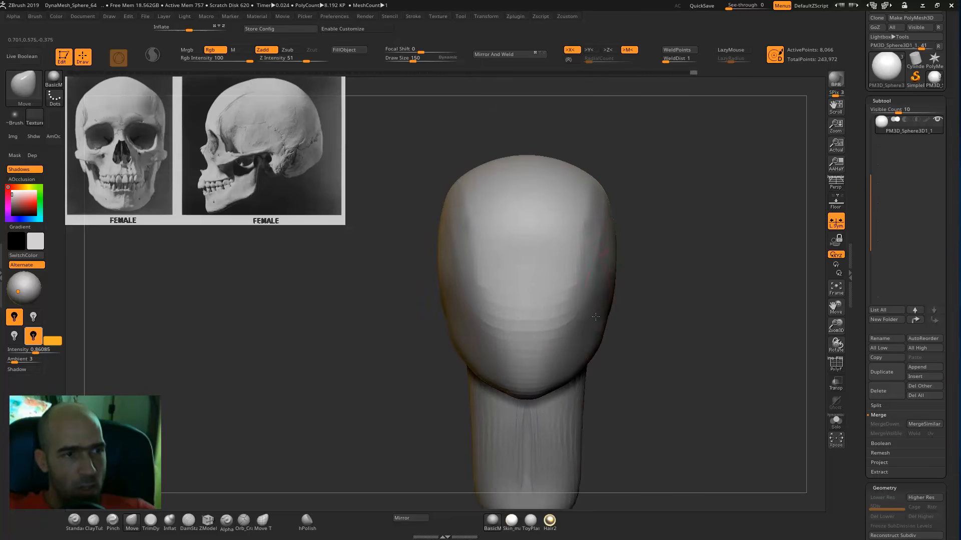
- Refine the front silhouette of the head by adjusting the crown, temples and cheeks with the Move brush
{"action": "left_click_drag", "start_coordinate": [410, 253], "coordinate": [345, 355]}
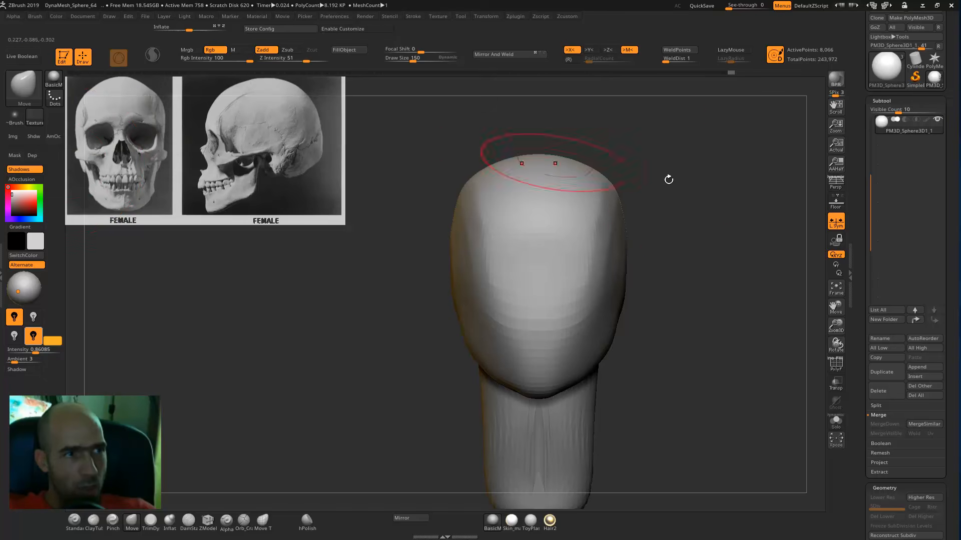
{"action": "mouse_move", "coordinate": [669, 185]}
{"action": "left_mouse_down"}
{"action": "mouse_move", "coordinate": [624, 200]}
{"action": "mouse_move", "coordinate": [661, 200]}
{"action": "left_mouse_up"}
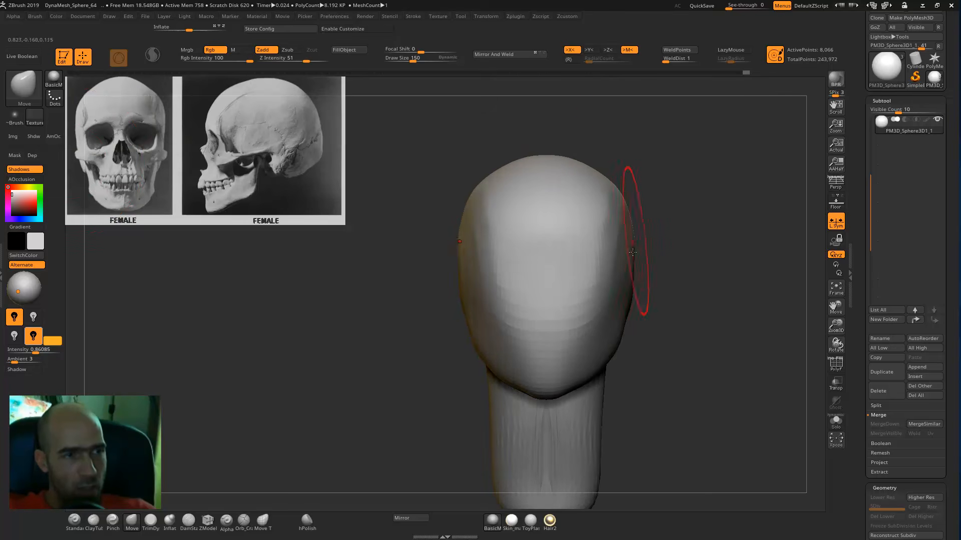
{"action": "mouse_move", "coordinate": [652, 247]}
{"action": "left_mouse_down"}
{"action": "mouse_move", "coordinate": [635, 262]}
{"action": "mouse_move", "coordinate": [819, 199]}
{"action": "left_mouse_up"}
{"action": "left_click_drag", "start_coordinate": [651, 247], "coordinate": [659, 380], "text": "alt"}
{"action": "left_click_drag", "start_coordinate": [546, 339], "coordinate": [548, 345]}
{"action": "mouse_move", "coordinate": [683, 308]}
{"action": "left_mouse_down"}
{"action": "mouse_move", "coordinate": [662, 313]}
{"action": "mouse_move", "coordinate": [667, 296]}
{"action": "mouse_move", "coordinate": [662, 328]}
{"action": "mouse_move", "coordinate": [673, 311]}
{"action": "left_mouse_up"}
{"action": "left_click_drag", "start_coordinate": [675, 311], "coordinate": [647, 314]}
{"action": "mouse_move", "coordinate": [683, 235]}
{"action": "left_mouse_down"}
{"action": "mouse_move", "coordinate": [682, 245]}
{"action": "mouse_move", "coordinate": [731, 257]}
{"action": "mouse_move", "coordinate": [697, 264]}
{"action": "mouse_move", "coordinate": [690, 290]}
{"action": "left_mouse_up"}
- Carve along the neck with the DamStandard brush at draw size 110 to define its form
{"action": "key", "text": "b"}
{"action": "key", "text": "d"}
{"action": "key", "text": "s"}
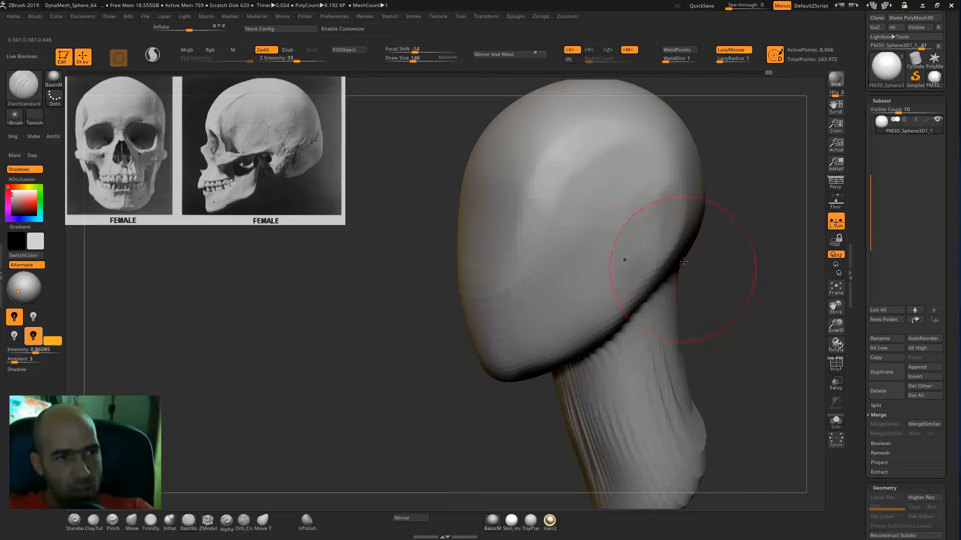
{"action": "mouse_move", "coordinate": [735, 246]}
{"action": "left_mouse_down"}
{"action": "mouse_move", "coordinate": [708, 226]}
{"action": "mouse_move", "coordinate": [744, 209]}
{"action": "mouse_move", "coordinate": [765, 238]}
{"action": "mouse_move", "coordinate": [703, 249]}
{"action": "left_mouse_up"}
{"action": "left_click_drag", "start_coordinate": [608, 354], "coordinate": [622, 440]}
{"action": "mouse_move", "coordinate": [673, 411]}
{"action": "left_mouse_down"}
{"action": "mouse_move", "coordinate": [689, 336]}
{"action": "mouse_move", "coordinate": [662, 275]}
{"action": "mouse_move", "coordinate": [622, 276]}
{"action": "left_mouse_up"}
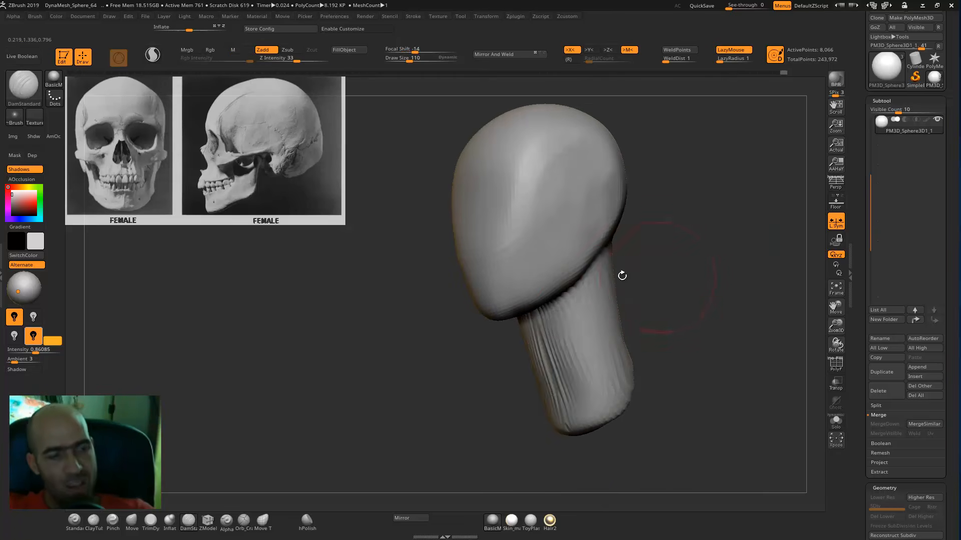
{"action": "left_click_drag", "start_coordinate": [586, 337], "coordinate": [574, 400]}
{"action": "mouse_move", "coordinate": [582, 281]}
{"action": "left_mouse_down"}
{"action": "mouse_move", "coordinate": [576, 408]}
{"action": "mouse_move", "coordinate": [590, 350]}
{"action": "mouse_move", "coordinate": [565, 396]}
{"action": "left_mouse_up"}
{"action": "left_click_drag", "start_coordinate": [657, 286], "coordinate": [646, 276]}
{"action": "mouse_move", "coordinate": [709, 263]}
{"action": "left_mouse_down"}
{"action": "mouse_move", "coordinate": [686, 275]}
{"action": "mouse_move", "coordinate": [594, 274]}
{"action": "left_mouse_up"}
- Carve the rear edge of the jaw and smooth the side of the skull above it
{"action": "left_click_drag", "start_coordinate": [565, 120], "coordinate": [558, 134], "text": "shift"}
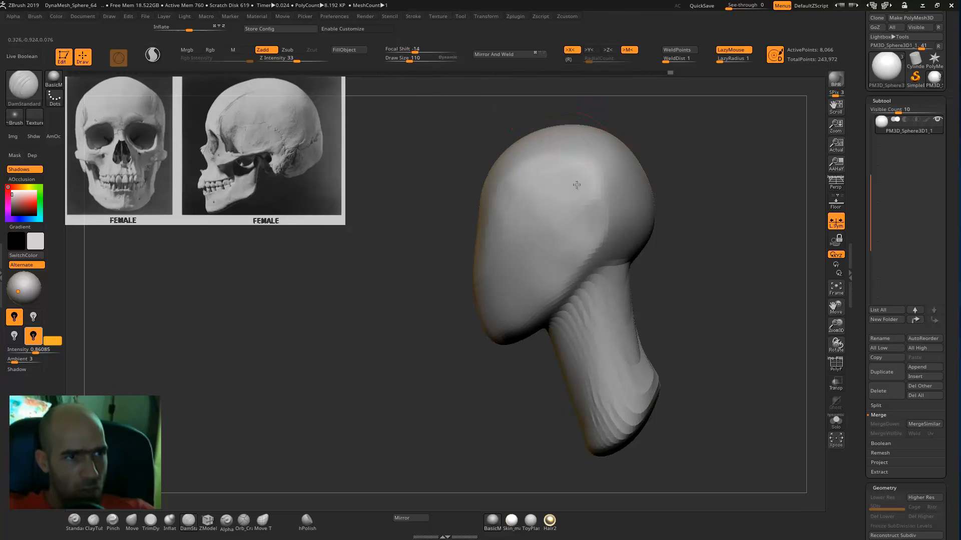
{"action": "mouse_move", "coordinate": [568, 165]}
{"action": "left_mouse_down"}
{"action": "mouse_move", "coordinate": [561, 157]}
{"action": "mouse_move", "coordinate": [563, 309]}
{"action": "mouse_move", "coordinate": [541, 324]}
{"action": "left_mouse_up"}
{"action": "mouse_move", "coordinate": [672, 260]}
{"action": "left_mouse_down"}
{"action": "mouse_move", "coordinate": [691, 271]}
{"action": "mouse_move", "coordinate": [693, 295]}
{"action": "left_mouse_up"}
{"action": "mouse_move", "coordinate": [581, 253]}
{"action": "left_mouse_down", "text": "shift"}
{"action": "mouse_move", "coordinate": [557, 146]}
{"action": "mouse_move", "coordinate": [574, 131]}
{"action": "left_mouse_up", "text": "shift"}
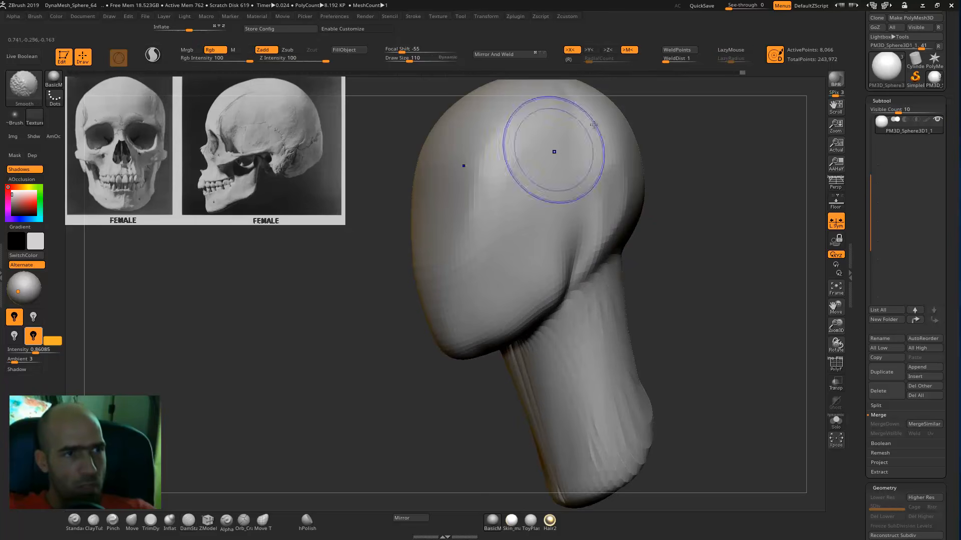
{"action": "left_click_drag", "start_coordinate": [608, 228], "coordinate": [605, 254], "text": "shift"}
- Mask an oval ear patch above the rear corner of the jaw and invert the mask
{"action": "left_click_drag", "start_coordinate": [684, 213], "coordinate": [660, 225]}
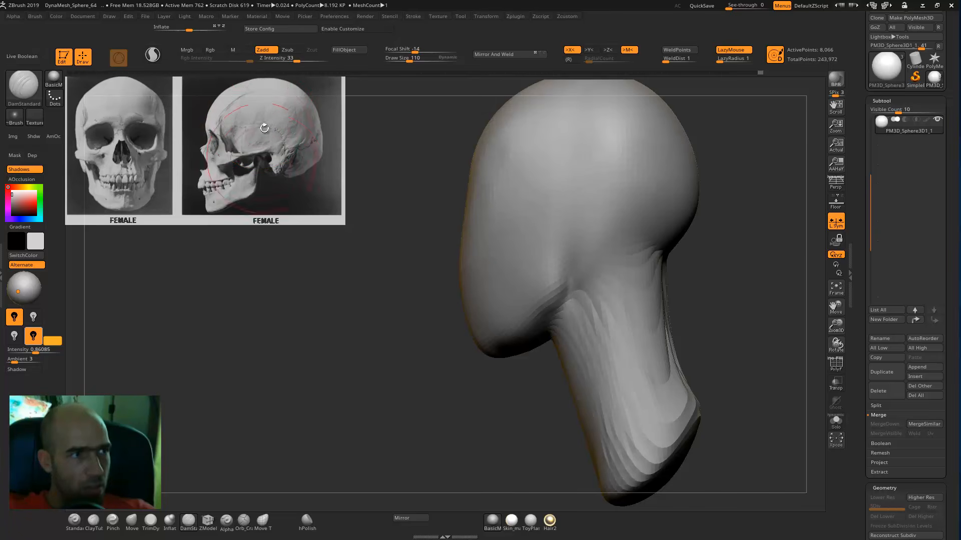
{"action": "left_click_drag", "start_coordinate": [715, 245], "coordinate": [690, 248], "text": "shift"}
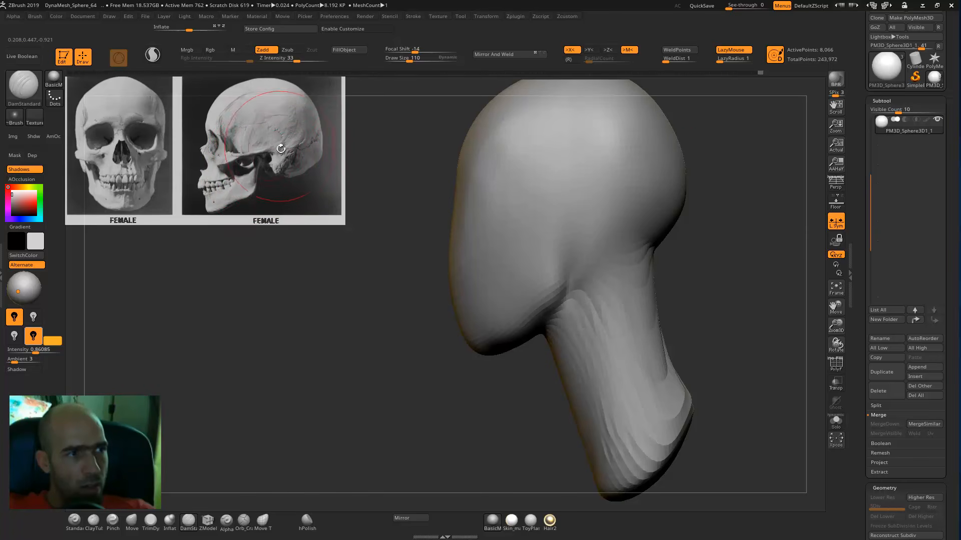
{"action": "left_click_drag", "start_coordinate": [709, 210], "coordinate": [726, 211]}
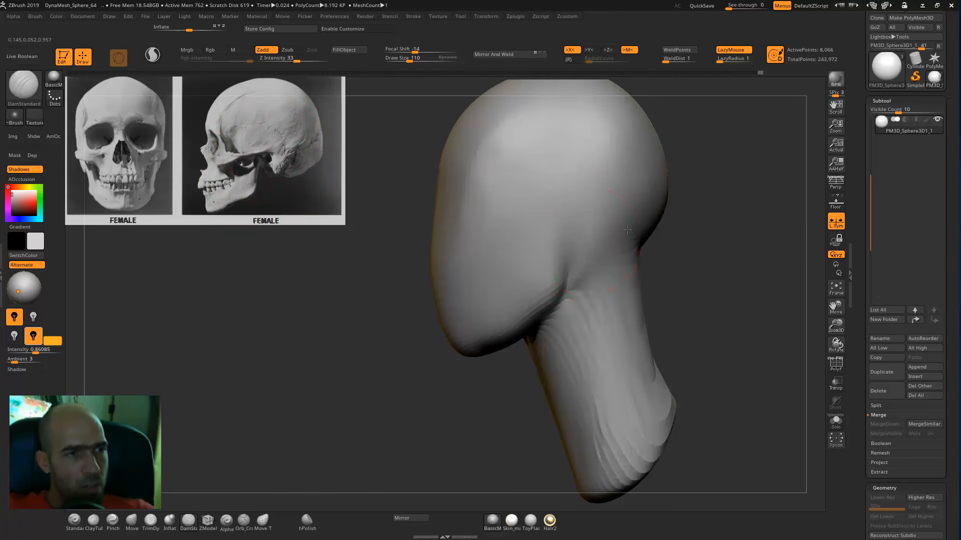
{"action": "mouse_move", "coordinate": [585, 236]}
{"action": "left_mouse_down", "text": "ctrl"}
{"action": "mouse_move", "coordinate": [586, 200]}
{"action": "mouse_move", "coordinate": [592, 275]}
{"action": "left_mouse_up", "text": "ctrl"}
{"action": "left_click_drag", "start_coordinate": [578, 228], "coordinate": [580, 231], "text": "ctrl"}
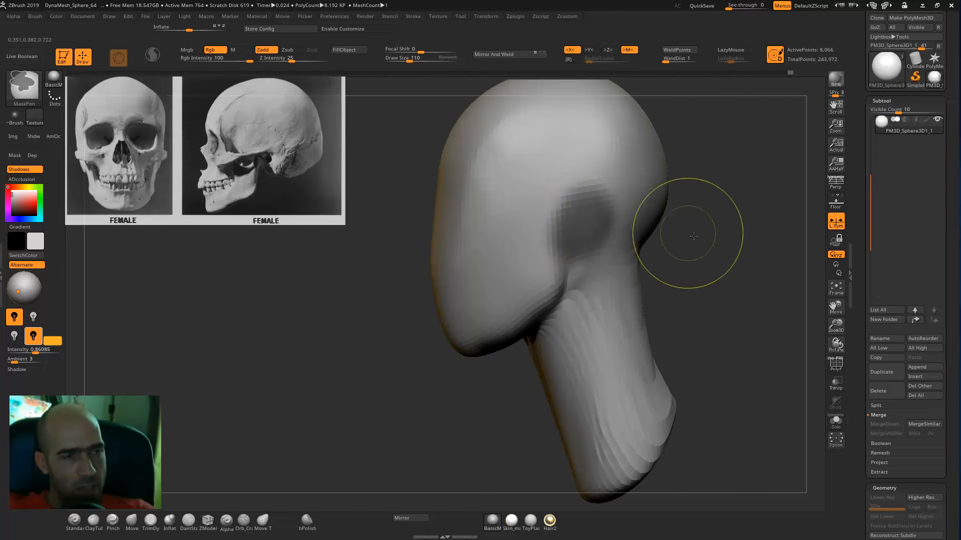
{"action": "left_click", "coordinate": [699, 246], "text": "ctrl"}
{"action": "right_click_drag", "start_coordinate": [699, 246], "coordinate": [698, 236], "text": "ctrl"}
- Pull the unmasked patches outward and back with the Move brush at draw size 110 to form the ears
{"action": "left_click_drag", "start_coordinate": [697, 236], "coordinate": [656, 233]}
{"action": "left_click_drag", "start_coordinate": [582, 219], "coordinate": [595, 234]}
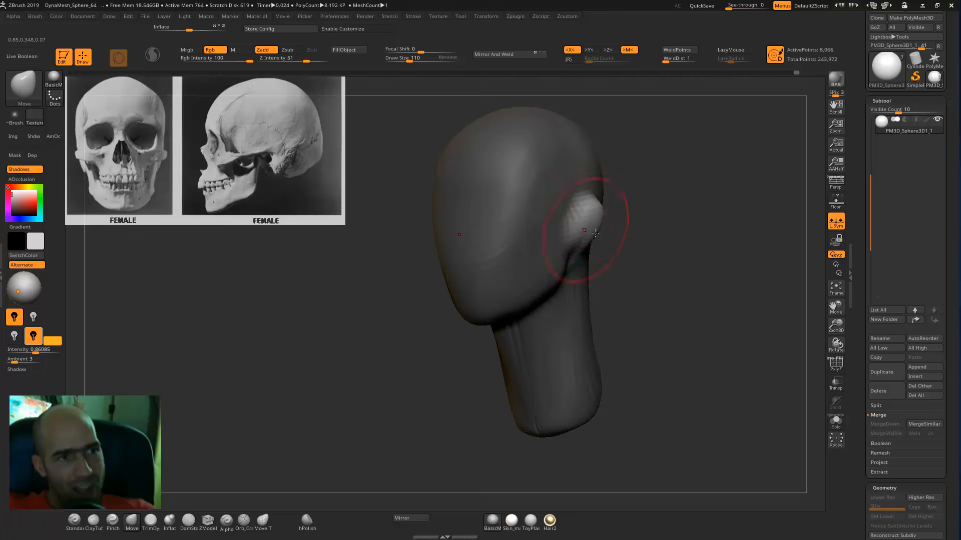
{"action": "mouse_move", "coordinate": [676, 219]}
{"action": "left_mouse_down"}
{"action": "mouse_move", "coordinate": [605, 223]}
{"action": "mouse_move", "coordinate": [611, 215]}
{"action": "left_mouse_up"}
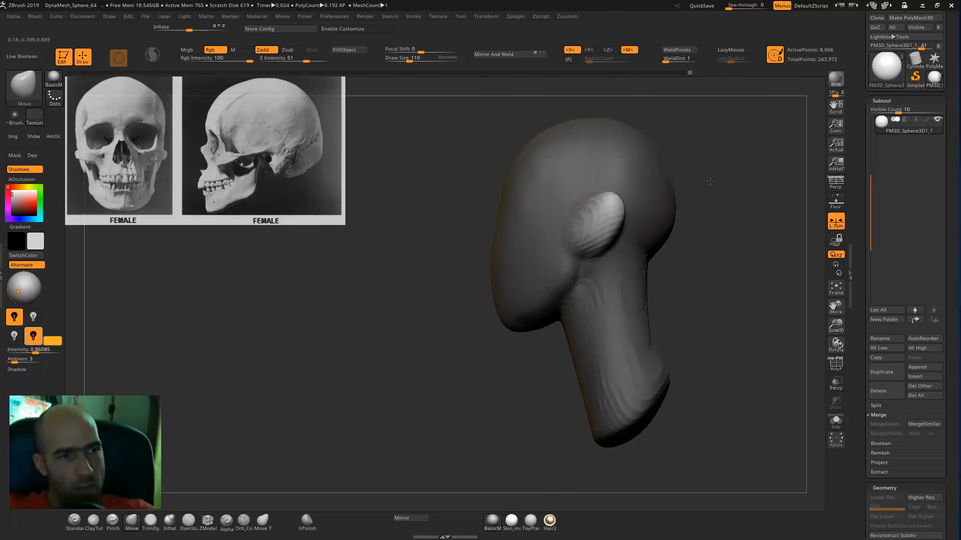
{"action": "left_click_drag", "start_coordinate": [712, 180], "coordinate": [751, 172]}
{"action": "right_click_drag", "start_coordinate": [750, 173], "coordinate": [744, 186], "text": "ctrl"}
{"action": "left_click_drag", "start_coordinate": [716, 225], "coordinate": [589, 261]}
{"action": "left_click_drag", "start_coordinate": [660, 236], "coordinate": [575, 240], "text": "shift"}
- Shape the ear's rim, lobe and inner hollow, and clear the mask
{"action": "mouse_move", "coordinate": [636, 267]}
{"action": "left_mouse_down", "text": "alt"}
{"action": "mouse_move", "coordinate": [628, 281]}
{"action": "mouse_move", "coordinate": [637, 276]}
{"action": "mouse_move", "coordinate": [622, 280]}
{"action": "left_mouse_up", "text": "alt"}
{"action": "left_click_drag", "start_coordinate": [616, 329], "coordinate": [553, 317]}
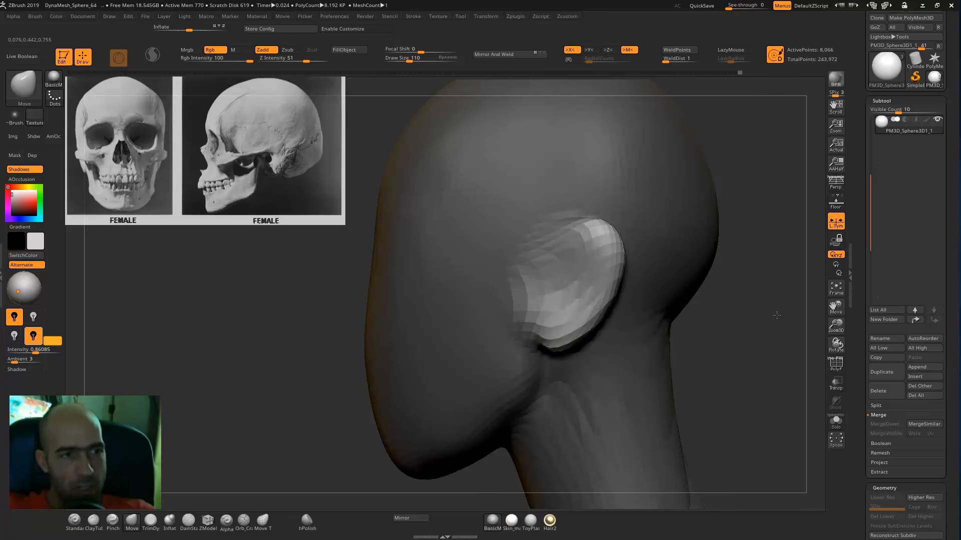
{"action": "right_click_drag", "start_coordinate": [547, 354], "coordinate": [591, 256]}
{"action": "right_click_drag", "start_coordinate": [648, 250], "coordinate": [547, 243]}
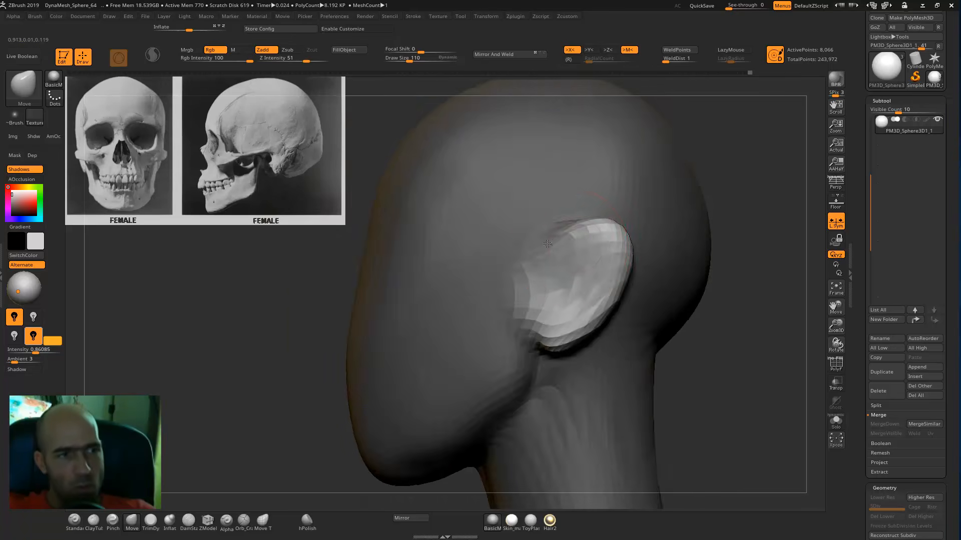
{"action": "mouse_move", "coordinate": [759, 201]}
{"action": "right_mouse_down", "text": "shift"}
{"action": "mouse_move", "coordinate": [601, 236]}
{"action": "mouse_move", "coordinate": [607, 250]}
{"action": "mouse_move", "coordinate": [655, 246]}
{"action": "mouse_move", "coordinate": [613, 292]}
{"action": "mouse_move", "coordinate": [620, 299]}
{"action": "mouse_move", "coordinate": [710, 306]}
{"action": "mouse_move", "coordinate": [596, 306]}
{"action": "mouse_move", "coordinate": [625, 316]}
{"action": "mouse_move", "coordinate": [634, 335]}
{"action": "mouse_move", "coordinate": [570, 350]}
{"action": "mouse_move", "coordinate": [553, 341]}
{"action": "right_mouse_up", "text": "shift"}
{"action": "right_click_drag", "start_coordinate": [671, 332], "coordinate": [693, 337]}
{"action": "left_click_drag", "start_coordinate": [621, 331], "coordinate": [603, 310]}
{"action": "right_click_drag", "start_coordinate": [575, 348], "coordinate": [565, 354]}
{"action": "mouse_move", "coordinate": [619, 305]}
{"action": "left_mouse_down"}
{"action": "mouse_move", "coordinate": [646, 275]}
{"action": "mouse_move", "coordinate": [664, 373]}
{"action": "mouse_move", "coordinate": [605, 401]}
{"action": "left_mouse_up"}
{"action": "mouse_move", "coordinate": [605, 401]}
{"action": "right_mouse_down"}
{"action": "mouse_move", "coordinate": [482, 354]}
{"action": "mouse_move", "coordinate": [725, 295]}
{"action": "mouse_move", "coordinate": [684, 298]}
{"action": "mouse_move", "coordinate": [695, 266]}
{"action": "mouse_move", "coordinate": [716, 262]}
{"action": "mouse_move", "coordinate": [700, 277]}
{"action": "mouse_move", "coordinate": [623, 249]}
{"action": "right_mouse_up"}
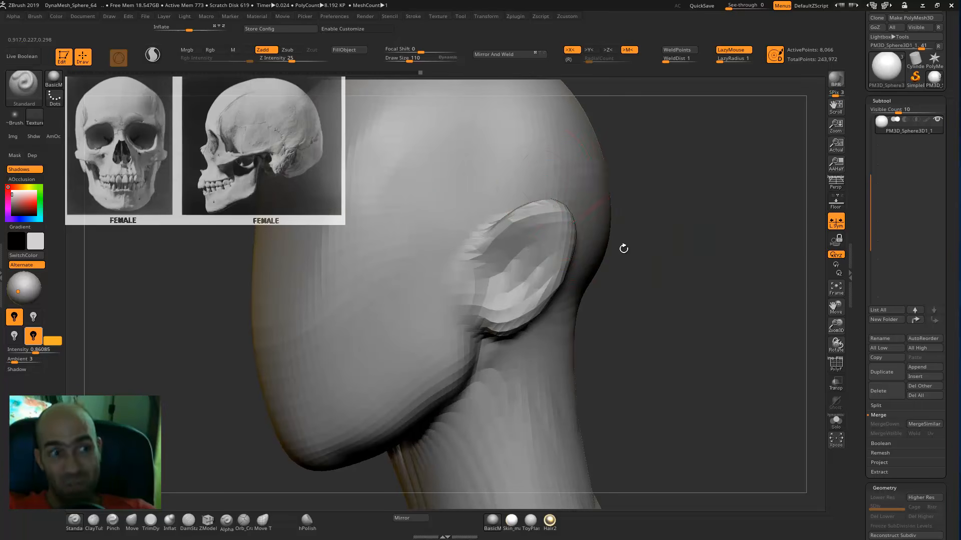
- Refine the upper rim and front edge of the ear with the Move brush
{"action": "key", "text": "b"}
{"action": "key", "text": "m"}
{"action": "key", "text": "v"}
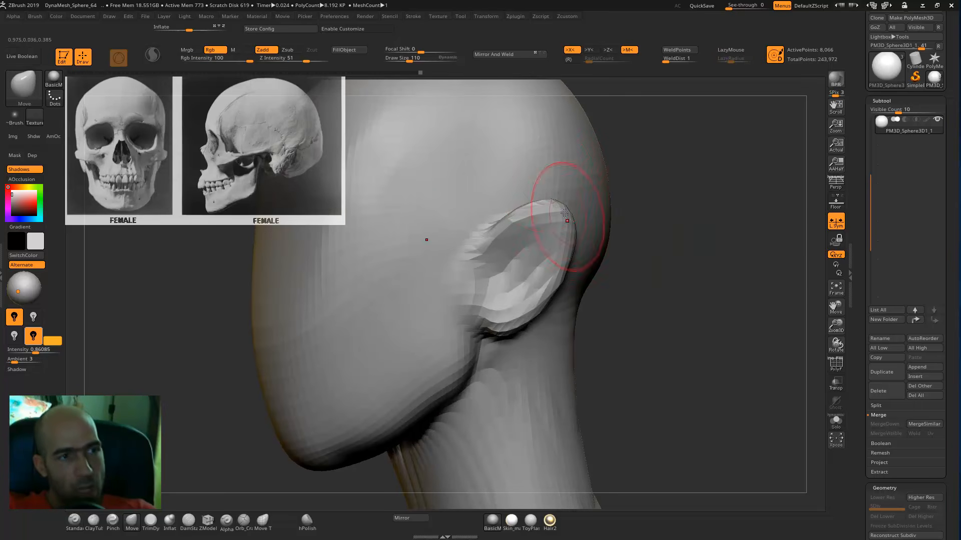
{"action": "mouse_move", "coordinate": [677, 258]}
{"action": "right_mouse_down"}
{"action": "mouse_move", "coordinate": [690, 270]}
{"action": "mouse_move", "coordinate": [665, 278]}
{"action": "mouse_move", "coordinate": [691, 304]}
{"action": "right_mouse_up"}
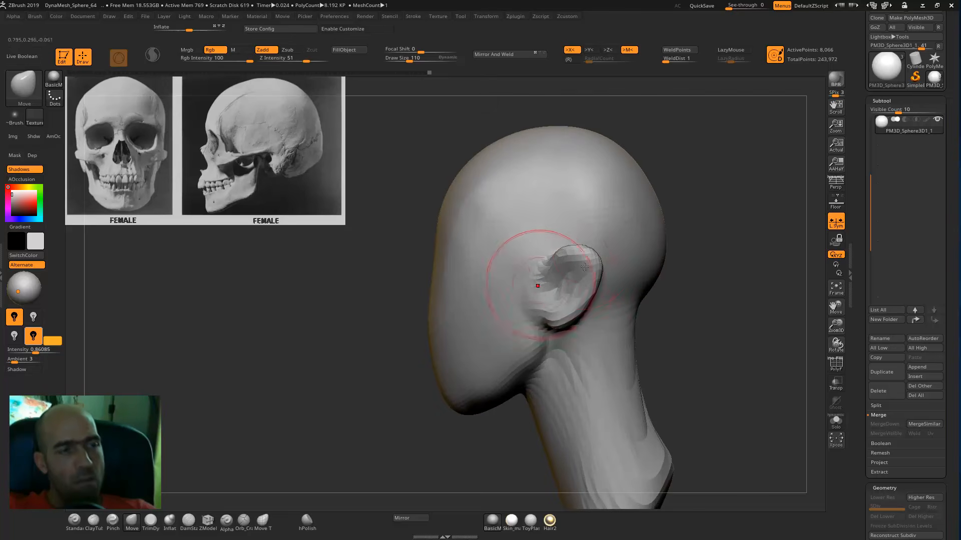
{"action": "left_click_drag", "start_coordinate": [569, 257], "coordinate": [565, 266]}
{"action": "right_click_drag", "start_coordinate": [542, 274], "coordinate": [546, 319], "text": "ctrl"}
{"action": "left_click_drag", "start_coordinate": [632, 257], "coordinate": [616, 273]}
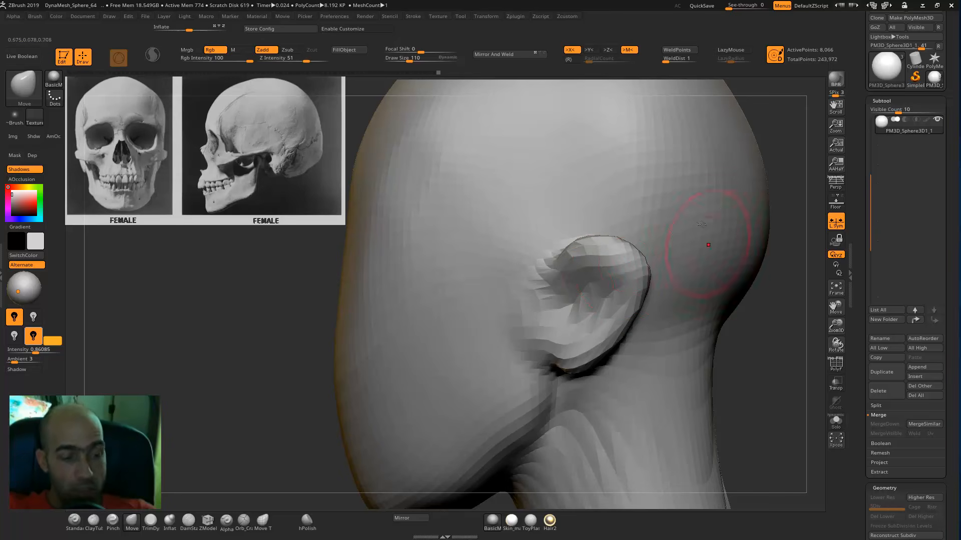
- Carve the inner hollow and define the rim of the ear with the Standard brush at draw size 70
{"action": "key", "text": "b"}
{"action": "key", "text": "s"}
{"action": "key", "text": "t"}
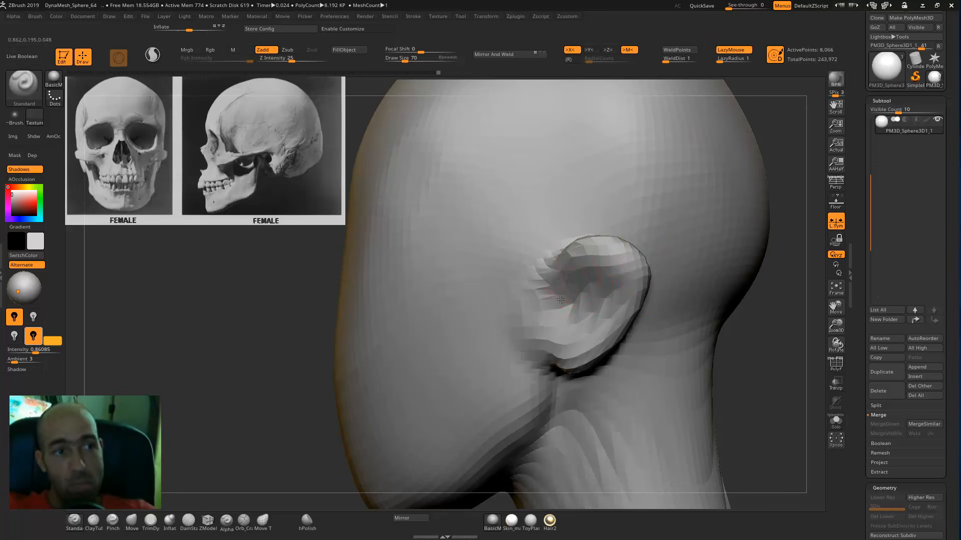
{"action": "mouse_move", "coordinate": [621, 268]}
{"action": "left_mouse_down", "text": "alt"}
{"action": "mouse_move", "coordinate": [602, 274]}
{"action": "mouse_move", "coordinate": [617, 301]}
{"action": "left_mouse_up", "text": "alt"}
{"action": "mouse_move", "coordinate": [740, 285]}
{"action": "right_mouse_down"}
{"action": "mouse_move", "coordinate": [649, 298]}
{"action": "mouse_move", "coordinate": [643, 313]}
{"action": "mouse_move", "coordinate": [560, 362]}
{"action": "right_mouse_up"}
{"action": "mouse_move", "coordinate": [530, 330]}
{"action": "left_mouse_down"}
{"action": "mouse_move", "coordinate": [533, 342]}
{"action": "mouse_move", "coordinate": [555, 325]}
{"action": "mouse_move", "coordinate": [550, 311]}
{"action": "mouse_move", "coordinate": [580, 272]}
{"action": "left_mouse_up"}
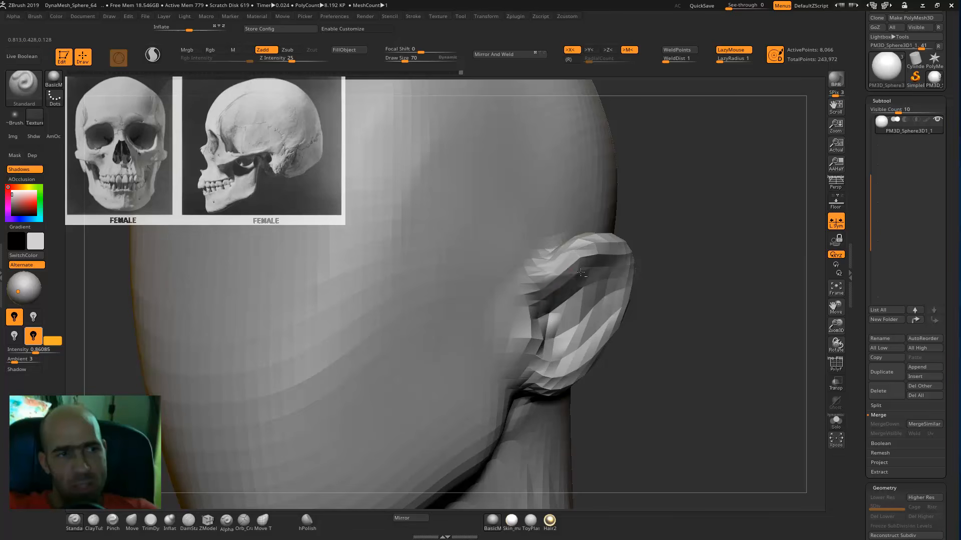
{"action": "mouse_move", "coordinate": [681, 299]}
{"action": "left_mouse_down"}
{"action": "mouse_move", "coordinate": [608, 300]}
{"action": "mouse_move", "coordinate": [581, 281]}
{"action": "mouse_move", "coordinate": [600, 281]}
{"action": "mouse_move", "coordinate": [606, 301]}
{"action": "mouse_move", "coordinate": [621, 287]}
{"action": "mouse_move", "coordinate": [603, 345]}
{"action": "left_mouse_up"}
{"action": "left_click_drag", "start_coordinate": [706, 335], "coordinate": [758, 346]}
{"action": "left_click_drag", "start_coordinate": [669, 335], "coordinate": [578, 335]}
{"action": "mouse_move", "coordinate": [687, 353]}
{"action": "left_mouse_down", "text": "shift"}
{"action": "mouse_move", "coordinate": [662, 397]}
{"action": "mouse_move", "coordinate": [645, 345]}
{"action": "mouse_move", "coordinate": [587, 367]}
{"action": "mouse_move", "coordinate": [616, 385]}
{"action": "mouse_move", "coordinate": [595, 350]}
{"action": "mouse_move", "coordinate": [566, 363]}
{"action": "left_mouse_up", "text": "shift"}
- Build up the jawline and chin with the Standard brush at draw size 90
{"action": "key", "text": "b"}
{"action": "key", "text": "m"}
{"action": "key", "text": "v"}
{"action": "key", "text": "]"}
{"action": "key", "text": "b"}
{"action": "key", "text": "s"}
{"action": "key", "text": "t"}
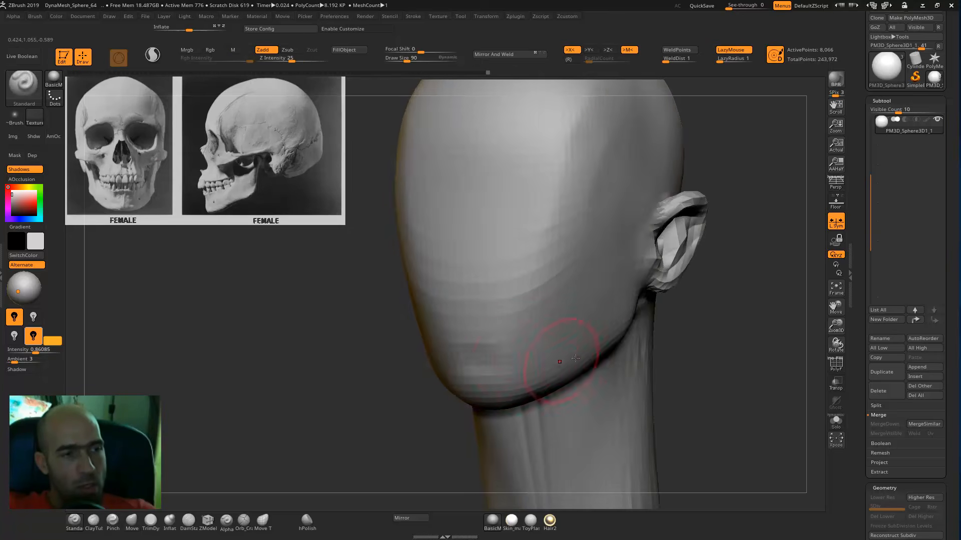
{"action": "left_click_drag", "start_coordinate": [392, 369], "coordinate": [255, 275]}
{"action": "mouse_move", "coordinate": [417, 386]}
{"action": "left_mouse_down"}
{"action": "mouse_move", "coordinate": [436, 382]}
{"action": "mouse_move", "coordinate": [419, 384]}
{"action": "left_mouse_up"}
{"action": "left_click_drag", "start_coordinate": [488, 395], "coordinate": [538, 385]}
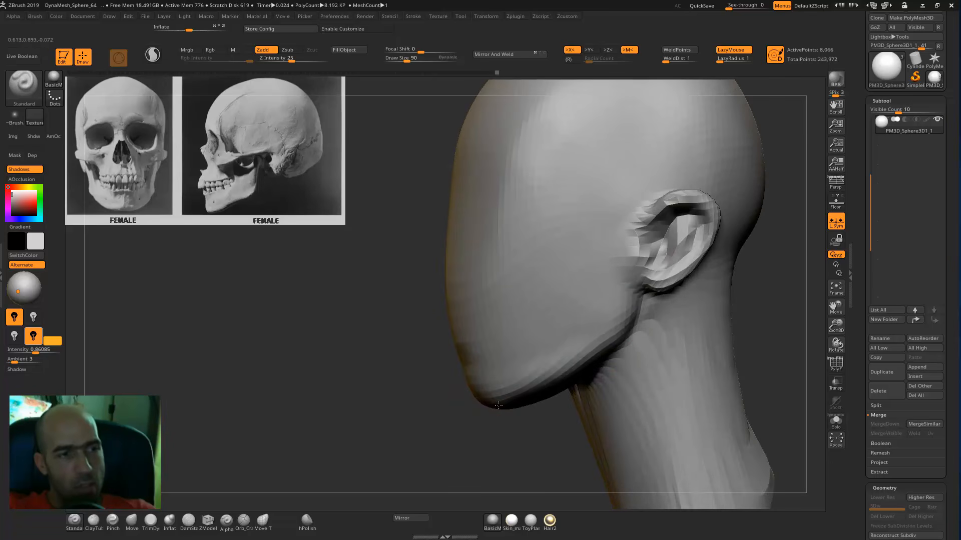
{"action": "key", "text": "shift"}
- Reshape the back of the neck and the sides of the face with the Move brush
{"action": "mouse_move", "coordinate": [788, 318]}
{"action": "left_mouse_down", "text": "alt"}
{"action": "mouse_move", "coordinate": [729, 300]}
{"action": "mouse_move", "coordinate": [644, 334]}
{"action": "mouse_move", "coordinate": [686, 317]}
{"action": "mouse_move", "coordinate": [703, 295]}
{"action": "mouse_move", "coordinate": [698, 315]}
{"action": "mouse_move", "coordinate": [691, 268]}
{"action": "left_mouse_up", "text": "alt"}
{"action": "key", "text": "b"}
{"action": "key", "text": "m"}
{"action": "key", "text": "v"}
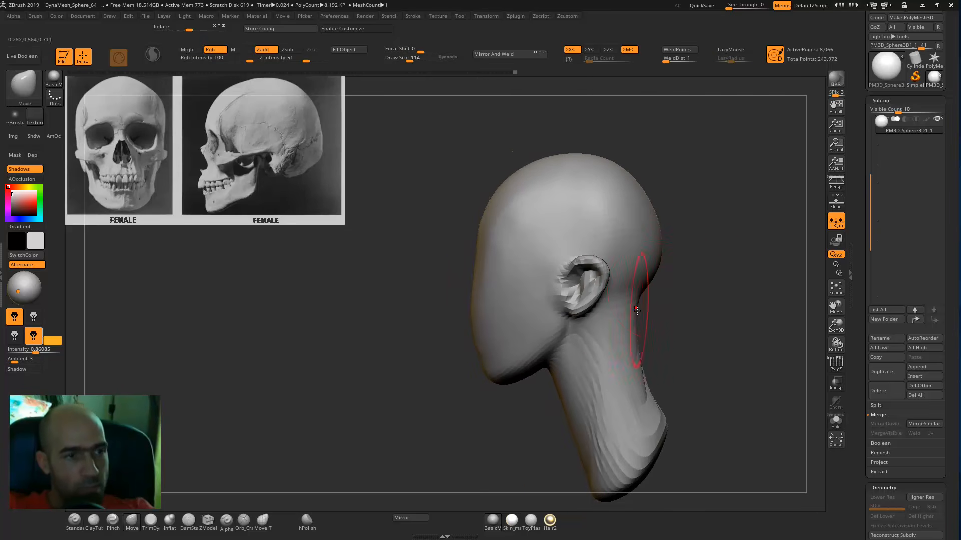
{"action": "left_click_drag", "start_coordinate": [705, 254], "coordinate": [733, 249]}
{"action": "left_click_drag", "start_coordinate": [724, 213], "coordinate": [705, 216]}
{"action": "mouse_move", "coordinate": [747, 289]}
{"action": "left_mouse_down", "text": "alt"}
{"action": "mouse_move", "coordinate": [703, 276]}
{"action": "mouse_move", "coordinate": [706, 304]}
{"action": "mouse_move", "coordinate": [759, 301]}
{"action": "left_mouse_up", "text": "alt"}
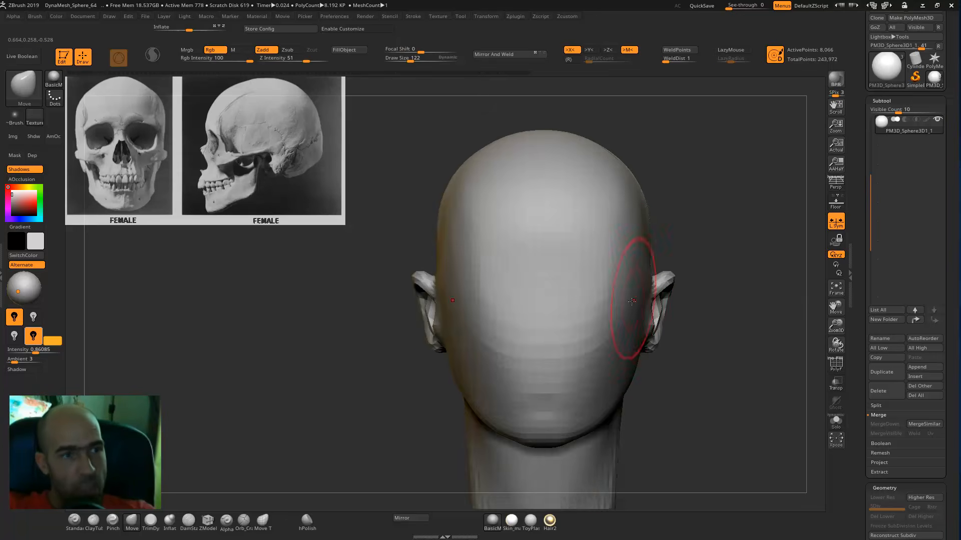
{"action": "left_click_drag", "start_coordinate": [692, 303], "coordinate": [701, 276], "text": "alt"}
{"action": "mouse_move", "coordinate": [725, 325]}
{"action": "left_mouse_down"}
{"action": "mouse_move", "coordinate": [684, 333]}
{"action": "mouse_move", "coordinate": [710, 298]}
{"action": "mouse_move", "coordinate": [718, 322]}
{"action": "left_mouse_up"}
- Carve a crease above the chin and build up the chin with the Standard brush at draw size 90
{"action": "key", "text": "b"}
{"action": "key", "text": "s"}
{"action": "key", "text": "t"}
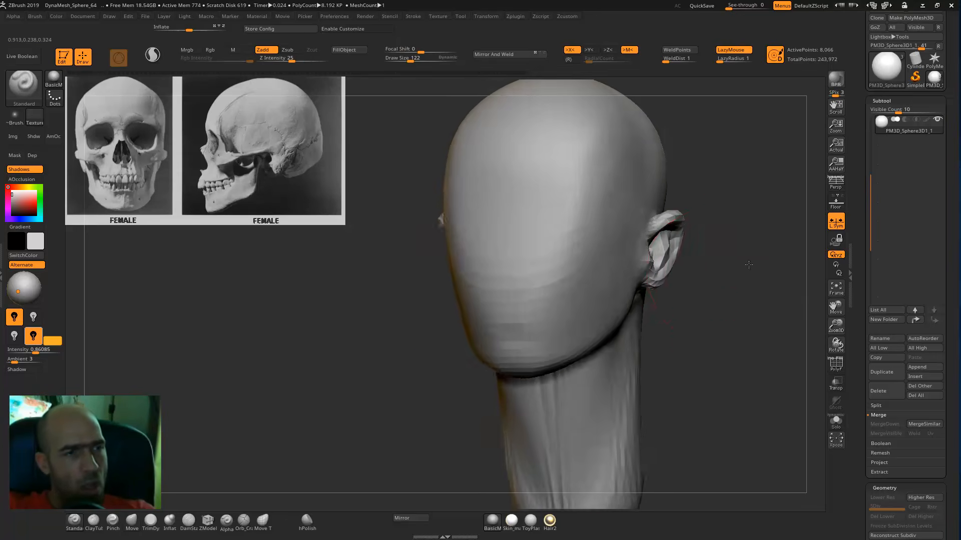
{"action": "left_click_drag", "start_coordinate": [746, 261], "coordinate": [688, 317], "text": "shift"}
{"action": "left_click_drag", "start_coordinate": [686, 357], "coordinate": [670, 270]}
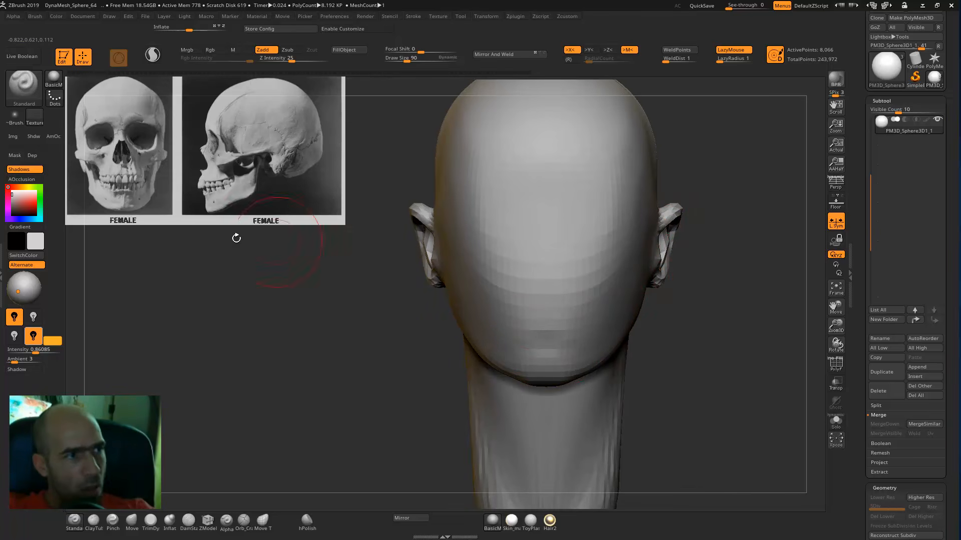
{"action": "left_click_drag", "start_coordinate": [690, 340], "coordinate": [670, 332], "text": "alt"}
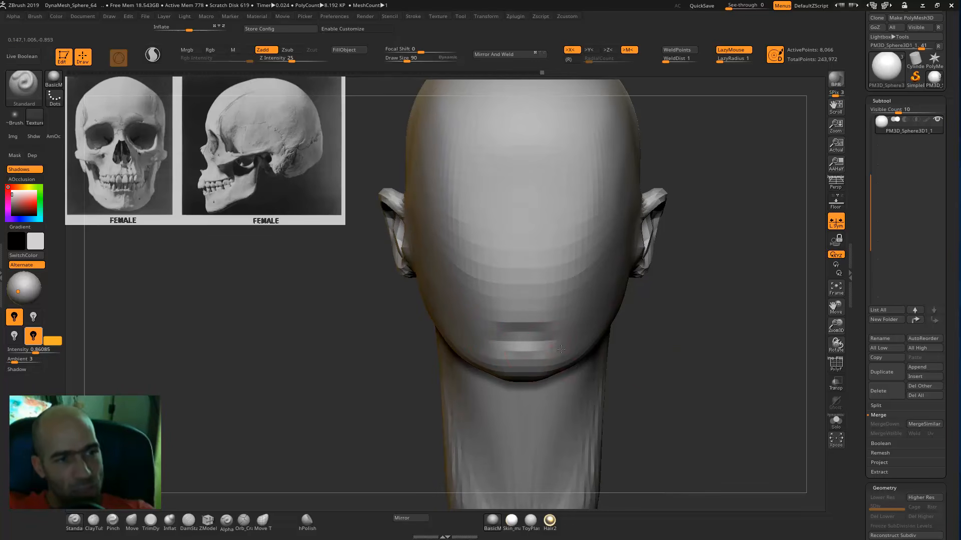
{"action": "mouse_move", "coordinate": [649, 328]}
{"action": "left_mouse_down"}
{"action": "mouse_move", "coordinate": [538, 331]}
{"action": "mouse_move", "coordinate": [476, 346]}
{"action": "mouse_move", "coordinate": [492, 357]}
{"action": "mouse_move", "coordinate": [533, 311]}
{"action": "left_mouse_up"}
{"action": "left_click_drag", "start_coordinate": [433, 450], "coordinate": [491, 423], "text": "alt"}
{"action": "mouse_move", "coordinate": [711, 243]}
{"action": "left_mouse_down"}
{"action": "mouse_move", "coordinate": [688, 241]}
{"action": "mouse_move", "coordinate": [733, 255]}
{"action": "mouse_move", "coordinate": [654, 317]}
{"action": "mouse_move", "coordinate": [631, 348]}
{"action": "mouse_move", "coordinate": [650, 360]}
{"action": "mouse_move", "coordinate": [643, 400]}
{"action": "mouse_move", "coordinate": [656, 300]}
{"action": "mouse_move", "coordinate": [655, 319]}
{"action": "left_mouse_up"}
- Narrow the lower jaw around the chin with the Move brush at draw size 114
{"action": "key", "text": "b"}
{"action": "key", "text": "m"}
{"action": "key", "text": "v"}
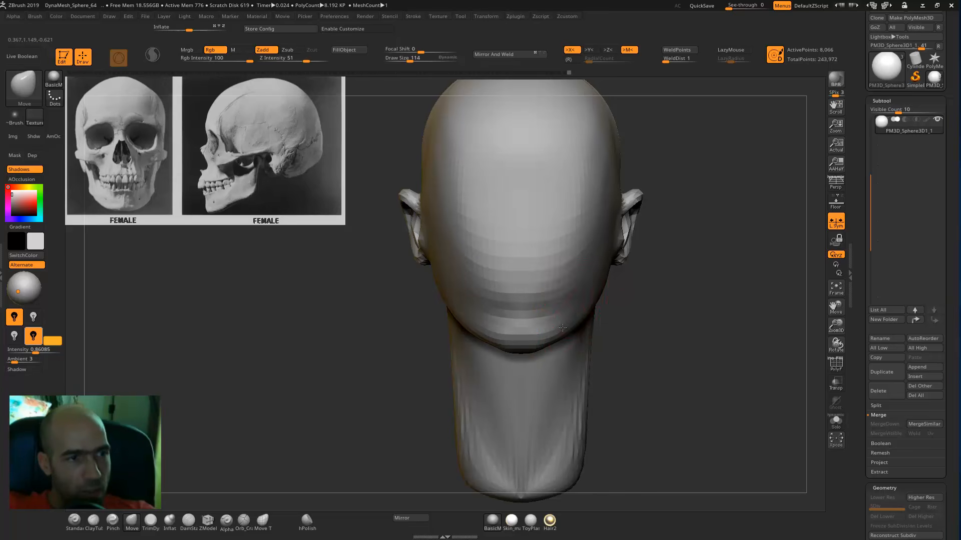
{"action": "left_click_drag", "start_coordinate": [638, 311], "coordinate": [579, 319]}
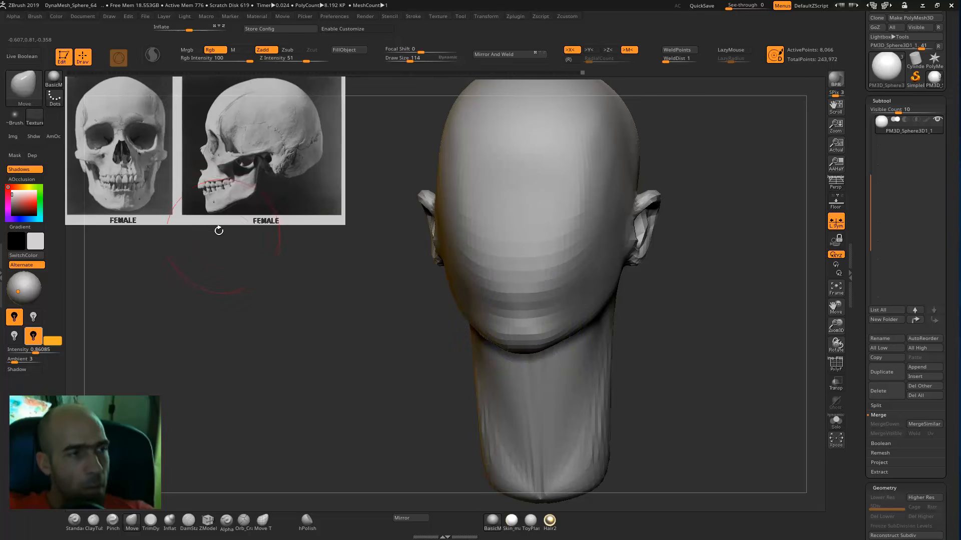
- Shift the reference sheet to compare the male and female skulls, and bring the female skulls back beside the head
{"action": "key", "text": "z"}
{"action": "left_click_drag", "start_coordinate": [232, 160], "coordinate": [241, 363]}
{"action": "key", "text": "z"}
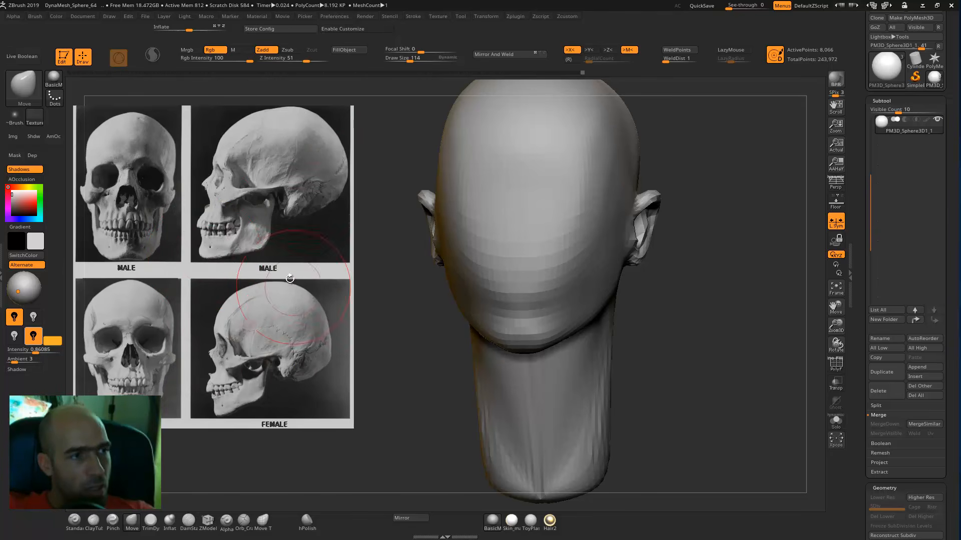
{"action": "key", "text": "shift+z"}
{"action": "left_click_drag", "start_coordinate": [247, 324], "coordinate": [235, 134]}
{"action": "key", "text": "z"}
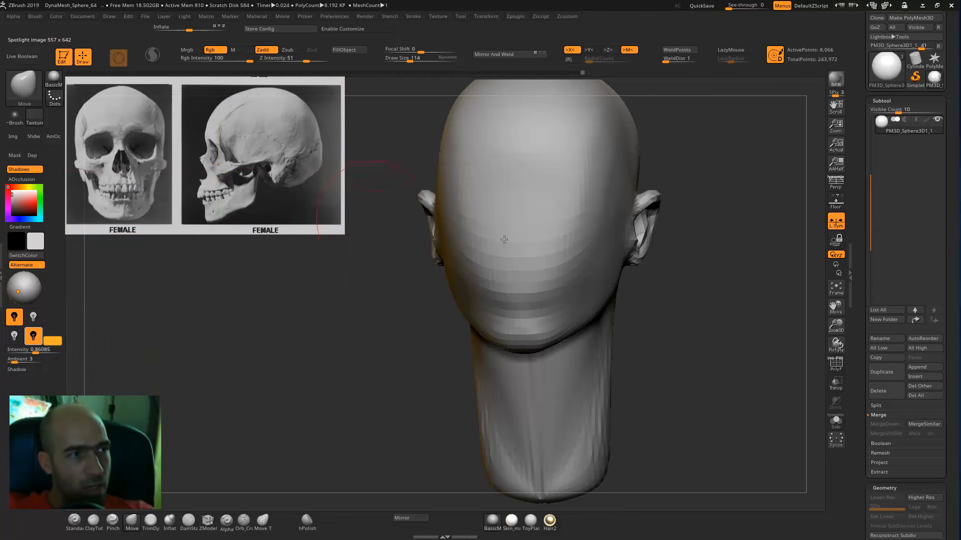
- Refine the chin, jawline and face outline from several angles with the Move brush
{"action": "mouse_move", "coordinate": [647, 315]}
{"action": "left_mouse_down", "text": "alt"}
{"action": "mouse_move", "coordinate": [631, 314]}
{"action": "mouse_move", "coordinate": [647, 330]}
{"action": "mouse_move", "coordinate": [621, 316]}
{"action": "left_mouse_up", "text": "alt"}
{"action": "left_click_drag", "start_coordinate": [612, 391], "coordinate": [607, 390]}
{"action": "mouse_move", "coordinate": [670, 379]}
{"action": "left_mouse_down", "text": "alt"}
{"action": "mouse_move", "coordinate": [656, 369]}
{"action": "mouse_move", "coordinate": [611, 391]}
{"action": "left_mouse_up", "text": "alt"}
{"action": "left_click_drag", "start_coordinate": [611, 422], "coordinate": [605, 425]}
{"action": "left_click_drag", "start_coordinate": [661, 396], "coordinate": [602, 396]}
{"action": "mouse_move", "coordinate": [683, 326]}
{"action": "left_mouse_down"}
{"action": "mouse_move", "coordinate": [668, 326]}
{"action": "mouse_move", "coordinate": [731, 329]}
{"action": "mouse_move", "coordinate": [664, 316]}
{"action": "mouse_move", "coordinate": [718, 329]}
{"action": "left_mouse_up"}
{"action": "mouse_move", "coordinate": [655, 384]}
{"action": "left_mouse_down", "text": "shift"}
{"action": "mouse_move", "coordinate": [695, 380]}
{"action": "mouse_move", "coordinate": [682, 392]}
{"action": "mouse_move", "coordinate": [715, 345]}
{"action": "left_mouse_up", "text": "shift"}
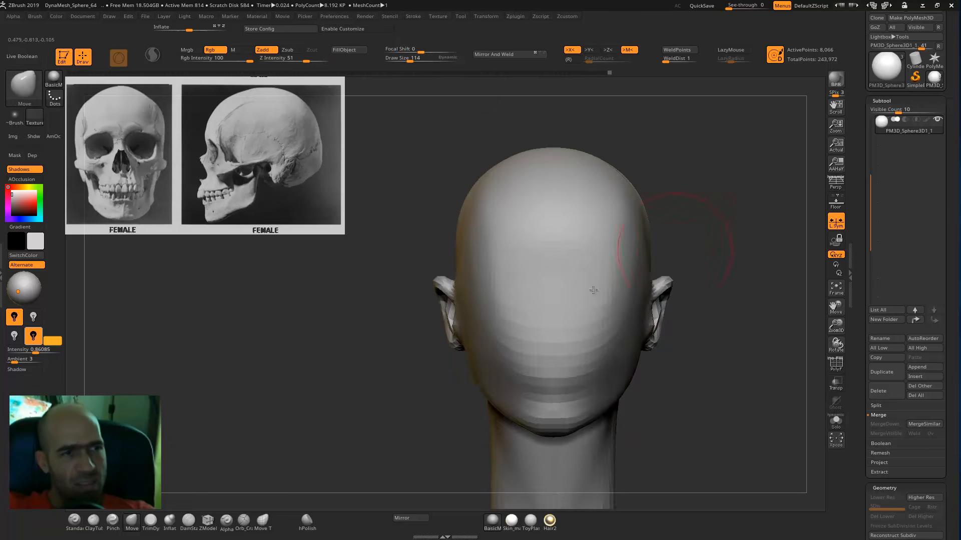
{"action": "mouse_move", "coordinate": [694, 258]}
{"action": "left_mouse_down"}
{"action": "mouse_move", "coordinate": [666, 246]}
{"action": "mouse_move", "coordinate": [694, 252]}
{"action": "mouse_move", "coordinate": [701, 232]}
{"action": "mouse_move", "coordinate": [686, 273]}
{"action": "mouse_move", "coordinate": [712, 225]}
{"action": "mouse_move", "coordinate": [700, 248]}
{"action": "left_mouse_up"}
- Turn on perspective and hollow the cheek from the mouth area toward the ear with the Standard brush
{"action": "left_click", "coordinate": [836, 191]}
{"action": "key", "text": "1"}
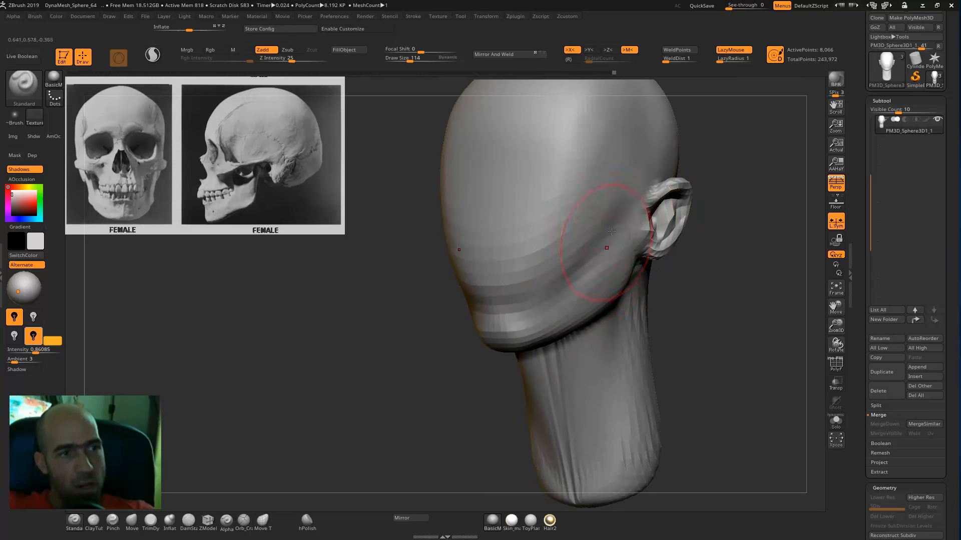
{"action": "mouse_move", "coordinate": [718, 231]}
{"action": "left_mouse_down"}
{"action": "mouse_move", "coordinate": [697, 216]}
{"action": "mouse_move", "coordinate": [708, 264]}
{"action": "mouse_move", "coordinate": [707, 253]}
{"action": "left_mouse_up"}
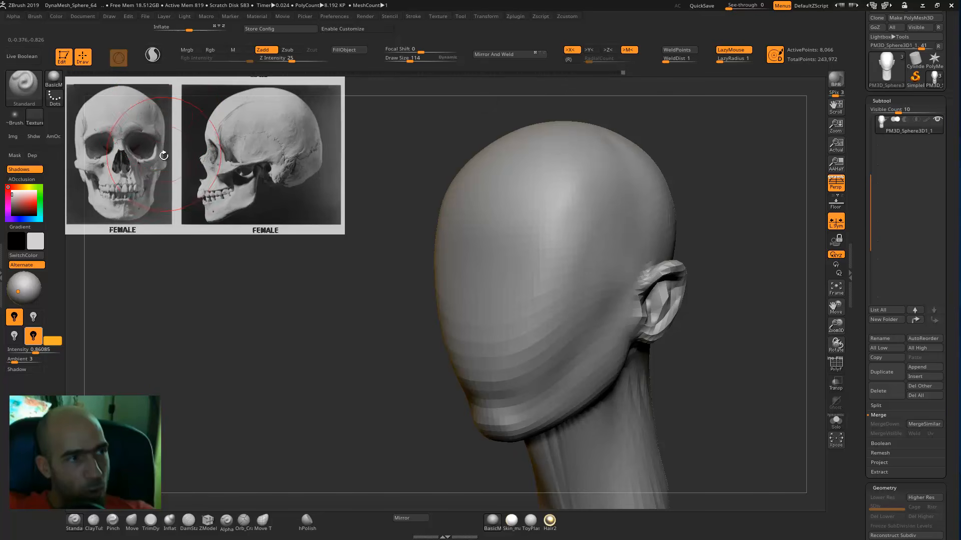
- Reposition the skull reference sheet so the female front and side views sit beside the head
{"action": "key", "text": "z"}
{"action": "left_click_drag", "start_coordinate": [227, 164], "coordinate": [205, 145]}
{"action": "key", "text": "z"}
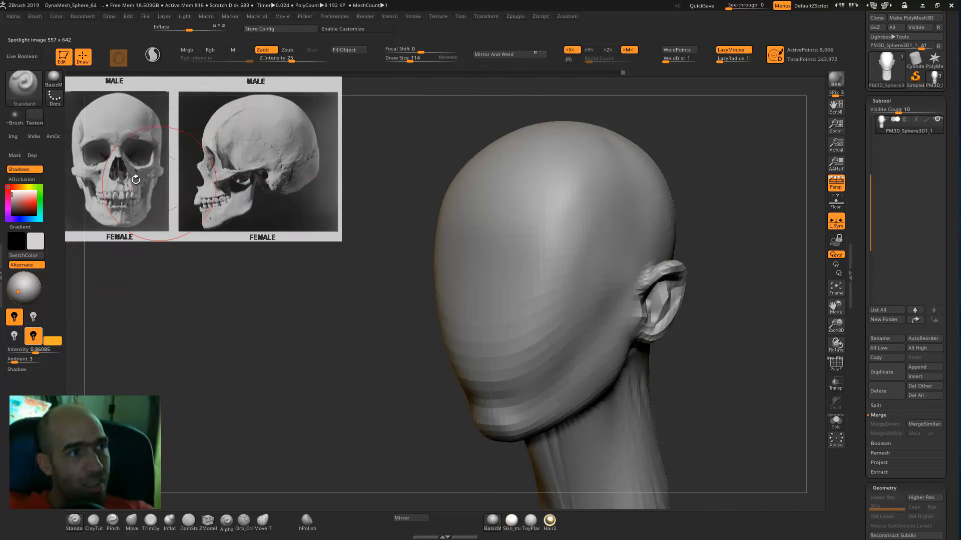
{"action": "left_click_drag", "start_coordinate": [718, 256], "coordinate": [712, 242]}
{"action": "key", "text": "z"}
{"action": "left_click_drag", "start_coordinate": [282, 150], "coordinate": [282, 134]}
{"action": "key", "text": "z"}
- Shape the temple hollow and the cheekbone ridge in front of the ear with the Standard brush at draw size 114
{"action": "left_click_drag", "start_coordinate": [725, 223], "coordinate": [673, 225]}
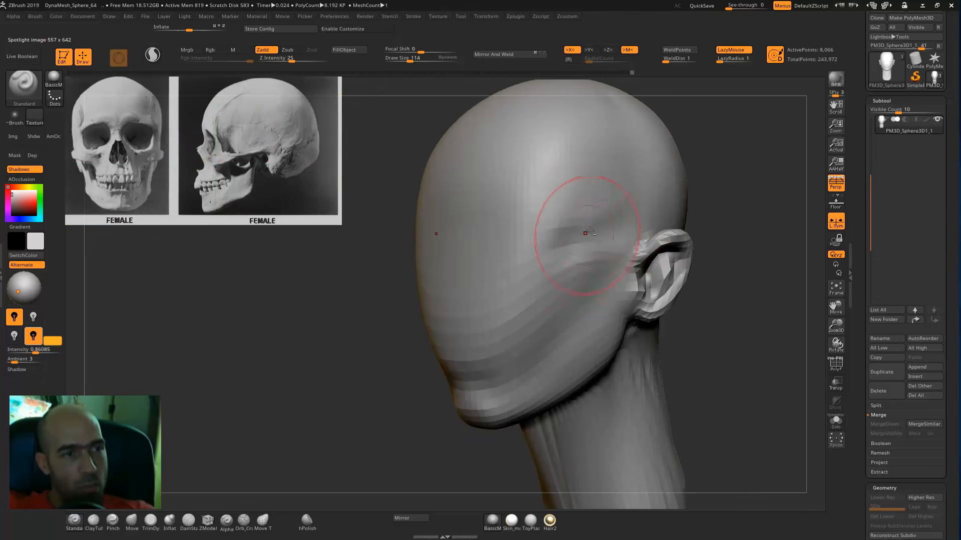
{"action": "left_click_drag", "start_coordinate": [711, 221], "coordinate": [609, 220], "text": "shift"}
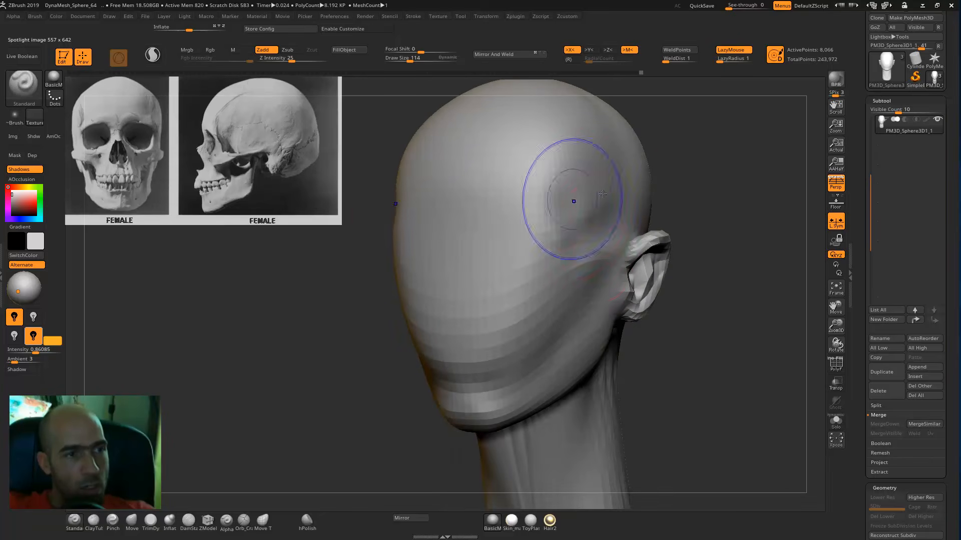
{"action": "mouse_move", "coordinate": [677, 159]}
{"action": "left_mouse_down", "text": "shift"}
{"action": "mouse_move", "coordinate": [677, 204]}
{"action": "mouse_move", "coordinate": [693, 238]}
{"action": "mouse_move", "coordinate": [697, 226]}
{"action": "mouse_move", "coordinate": [614, 221]}
{"action": "left_mouse_up", "text": "shift"}
- Adjust the side of the face around the cheekbone with the Move brush
{"action": "key", "text": "b"}
{"action": "key", "text": "m"}
{"action": "key", "text": "v"}
{"action": "left_click_drag", "start_coordinate": [699, 225], "coordinate": [699, 231], "text": "shift"}
{"action": "mouse_move", "coordinate": [699, 231]}
{"action": "left_mouse_down", "text": "alt"}
{"action": "mouse_move", "coordinate": [699, 206]}
{"action": "mouse_move", "coordinate": [644, 216]}
{"action": "mouse_move", "coordinate": [588, 249]}
{"action": "left_mouse_up", "text": "alt"}
- Build up the cheekbone from the ear toward the face with ClayTubes at draw size 114, and smooth it
{"action": "key", "text": "b"}
{"action": "key", "text": "c"}
{"action": "key", "text": "t"}
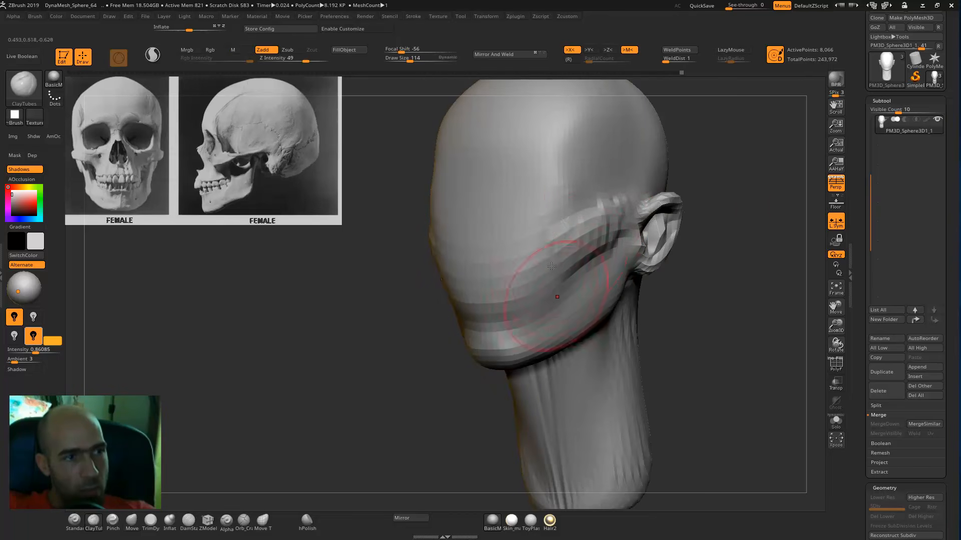
{"action": "mouse_move", "coordinate": [596, 215]}
{"action": "left_mouse_down"}
{"action": "mouse_move", "coordinate": [557, 251]}
{"action": "mouse_move", "coordinate": [608, 212]}
{"action": "mouse_move", "coordinate": [575, 262]}
{"action": "left_mouse_up"}
{"action": "mouse_move", "coordinate": [703, 235]}
{"action": "left_mouse_down", "text": "shift"}
{"action": "mouse_move", "coordinate": [726, 230]}
{"action": "mouse_move", "coordinate": [711, 250]}
{"action": "mouse_move", "coordinate": [735, 270]}
{"action": "mouse_move", "coordinate": [678, 294]}
{"action": "mouse_move", "coordinate": [661, 275]}
{"action": "left_mouse_up", "text": "shift"}
- Adjust the ears and the head's side contours with the Move brush at draw size 114
{"action": "key", "text": "b"}
{"action": "key", "text": "m"}
{"action": "key", "text": "v"}
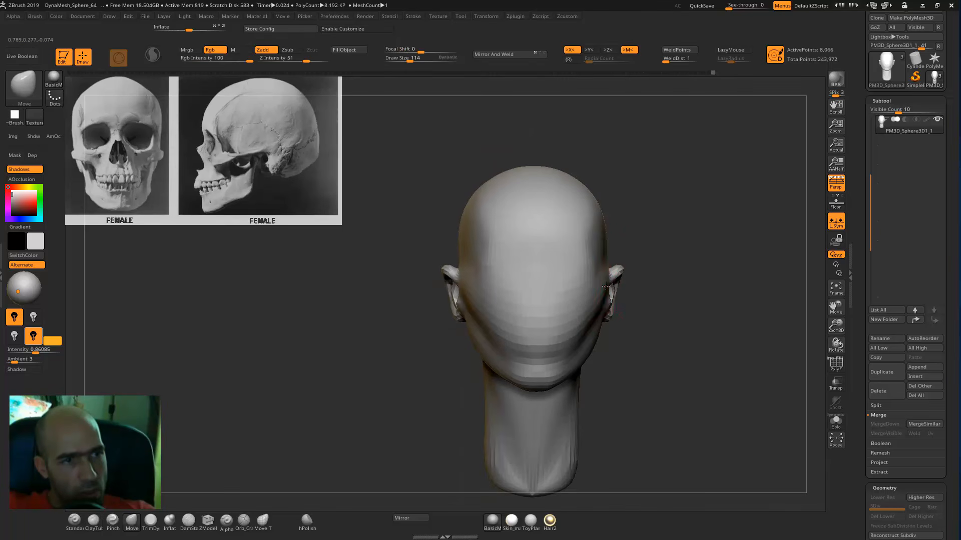
{"action": "mouse_move", "coordinate": [637, 293]}
{"action": "left_mouse_down"}
{"action": "mouse_move", "coordinate": [614, 295]}
{"action": "mouse_move", "coordinate": [656, 271]}
{"action": "left_mouse_up"}
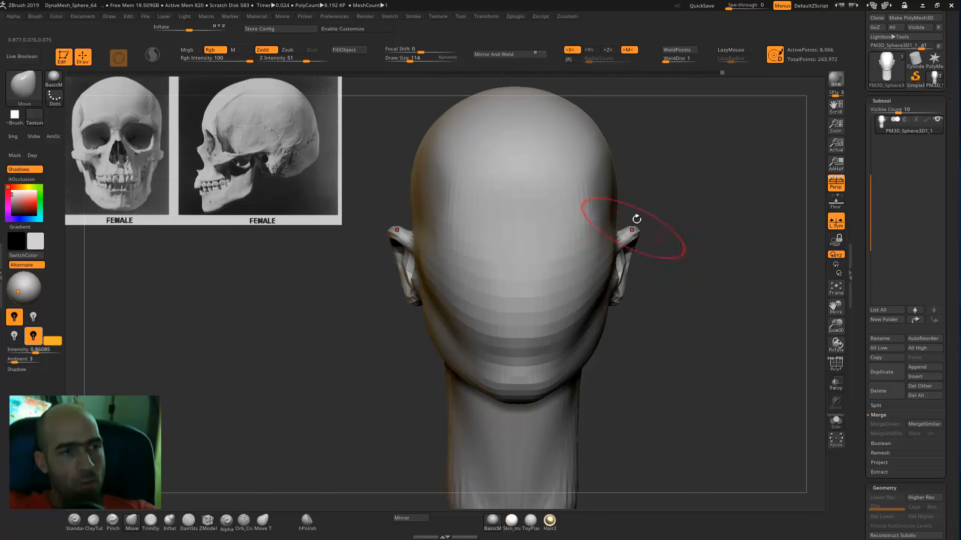
{"action": "mouse_move", "coordinate": [691, 236]}
{"action": "left_mouse_down"}
{"action": "mouse_move", "coordinate": [680, 240]}
{"action": "mouse_move", "coordinate": [694, 252]}
{"action": "mouse_move", "coordinate": [669, 309]}
{"action": "mouse_move", "coordinate": [693, 286]}
{"action": "mouse_move", "coordinate": [688, 261]}
{"action": "mouse_move", "coordinate": [651, 249]}
{"action": "left_mouse_up"}
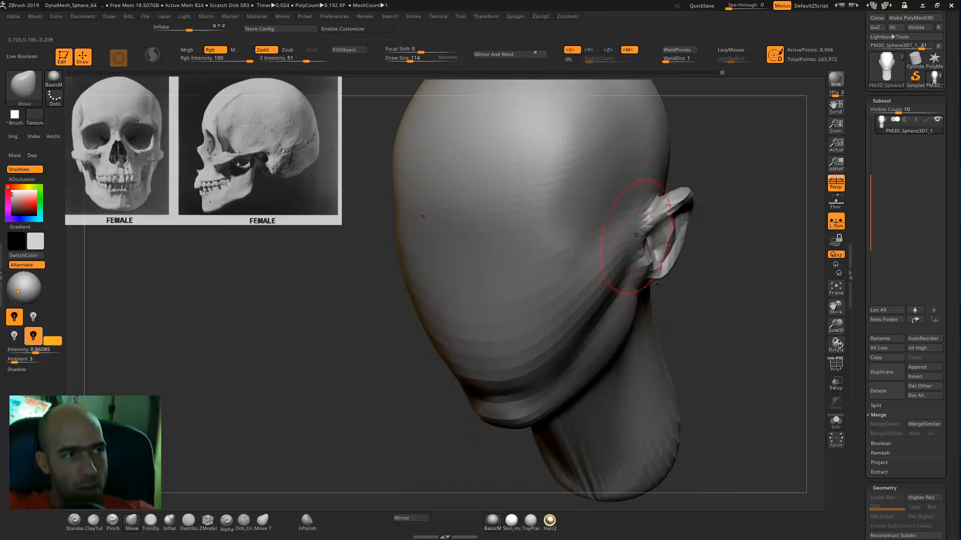
- Refine the cheeks and the jaw corners below the ears with the Move brush
{"action": "left_click_drag", "start_coordinate": [650, 280], "coordinate": [583, 261]}
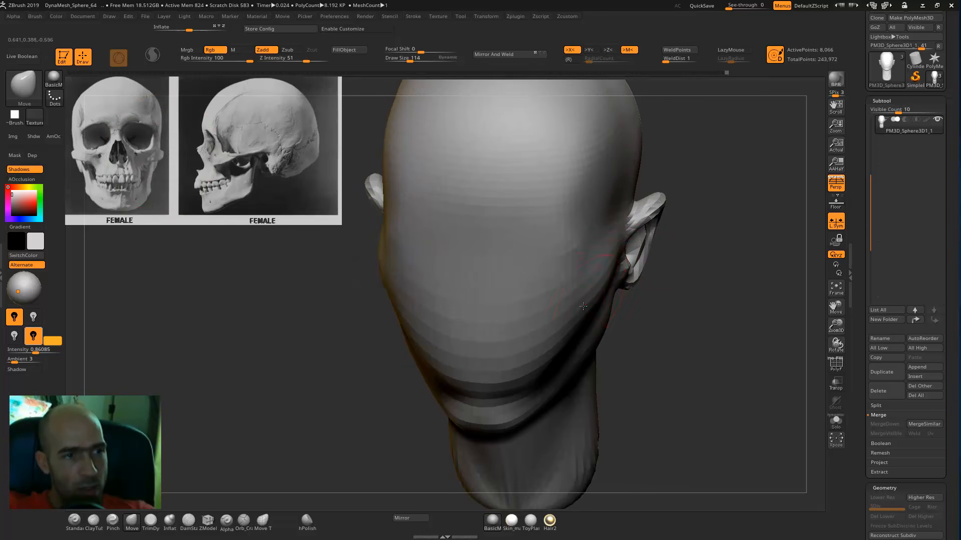
{"action": "mouse_move", "coordinate": [683, 260]}
{"action": "left_mouse_down"}
{"action": "mouse_move", "coordinate": [691, 249]}
{"action": "mouse_move", "coordinate": [661, 261]}
{"action": "left_mouse_up"}
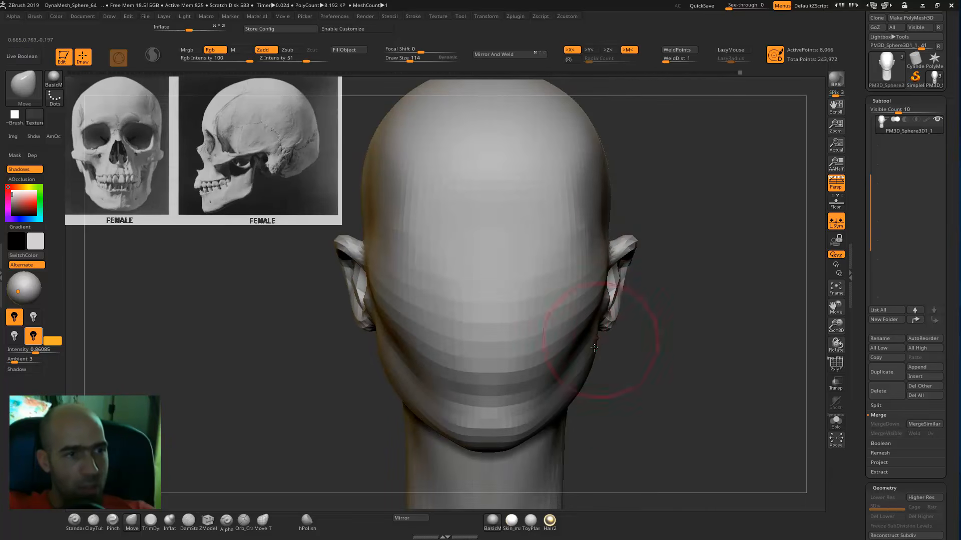
{"action": "left_click_drag", "start_coordinate": [579, 392], "coordinate": [561, 411]}
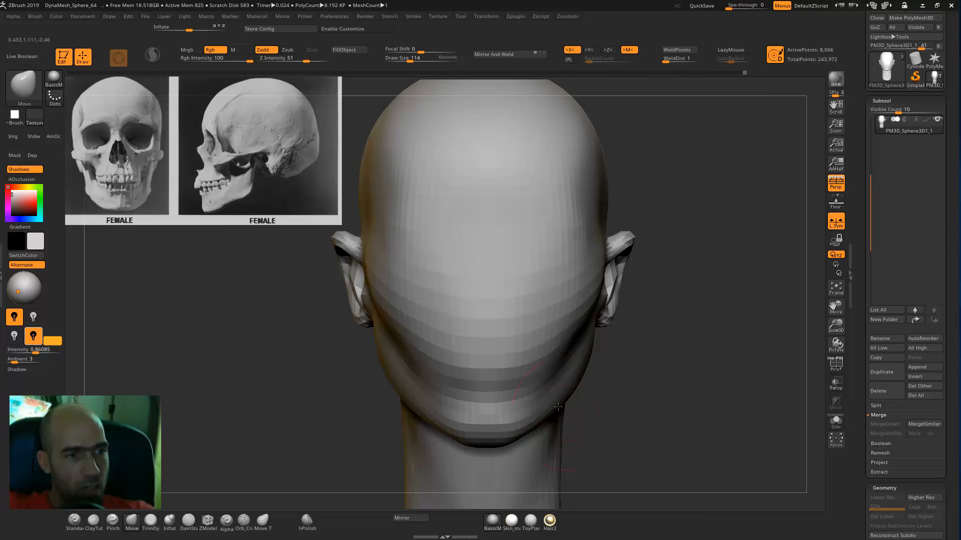
{"action": "left_click_drag", "start_coordinate": [622, 358], "coordinate": [472, 215]}
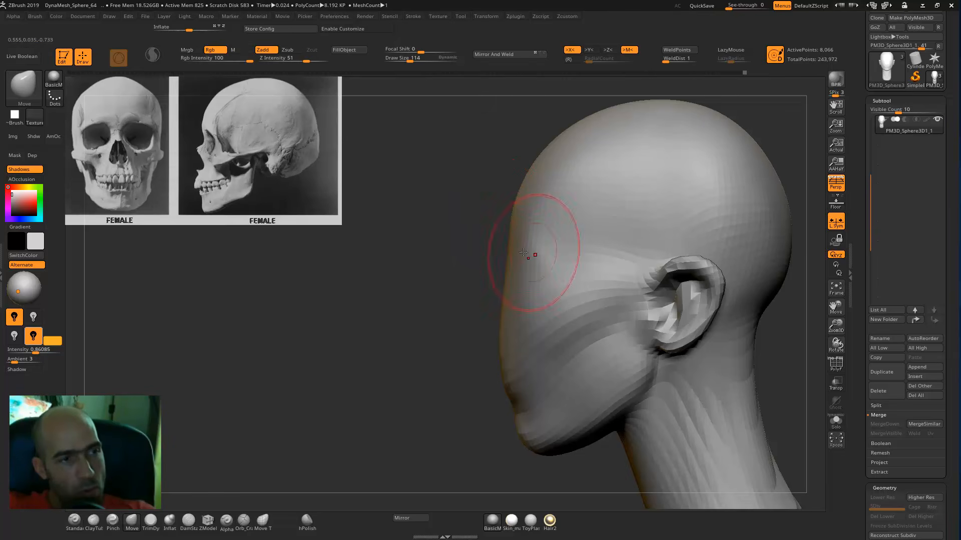
- Carve the eye sockets beneath the brow with the Standard brush, and smooth their edges
{"action": "mouse_move", "coordinate": [453, 289]}
{"action": "left_mouse_down"}
{"action": "mouse_move", "coordinate": [522, 283]}
{"action": "mouse_move", "coordinate": [510, 283]}
{"action": "mouse_move", "coordinate": [513, 265]}
{"action": "mouse_move", "coordinate": [496, 272]}
{"action": "mouse_move", "coordinate": [518, 274]}
{"action": "mouse_move", "coordinate": [508, 271]}
{"action": "mouse_move", "coordinate": [520, 263]}
{"action": "left_mouse_up"}
{"action": "key", "text": "1"}
{"action": "mouse_move", "coordinate": [644, 242]}
{"action": "left_mouse_down", "text": "alt"}
{"action": "mouse_move", "coordinate": [595, 227]}
{"action": "mouse_move", "coordinate": [627, 238]}
{"action": "mouse_move", "coordinate": [590, 240]}
{"action": "mouse_move", "coordinate": [620, 240]}
{"action": "left_mouse_up", "text": "alt"}
{"action": "left_click_drag", "start_coordinate": [620, 240], "coordinate": [615, 275], "text": "alt"}
{"action": "left_click_drag", "start_coordinate": [530, 286], "coordinate": [536, 293], "text": "shift"}
{"action": "left_click_drag", "start_coordinate": [662, 251], "coordinate": [619, 252]}
{"action": "mouse_move", "coordinate": [405, 305]}
{"action": "left_mouse_down", "text": "alt"}
{"action": "mouse_move", "coordinate": [507, 277]}
{"action": "mouse_move", "coordinate": [544, 317]}
{"action": "left_mouse_up", "text": "alt"}
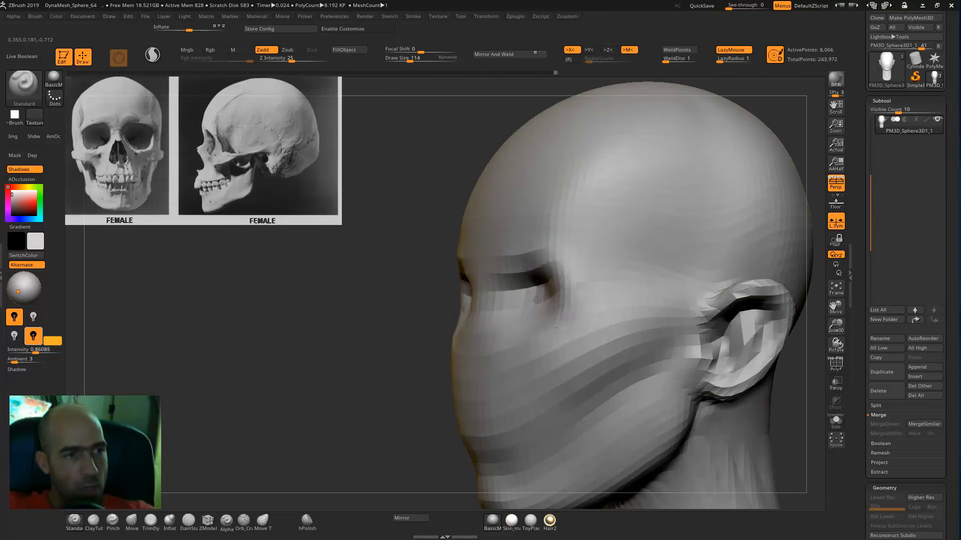
- Deepen the outer eye sockets and shape the planes of the face below them, smoothing the cheeks
{"action": "left_click_drag", "start_coordinate": [400, 336], "coordinate": [517, 304]}
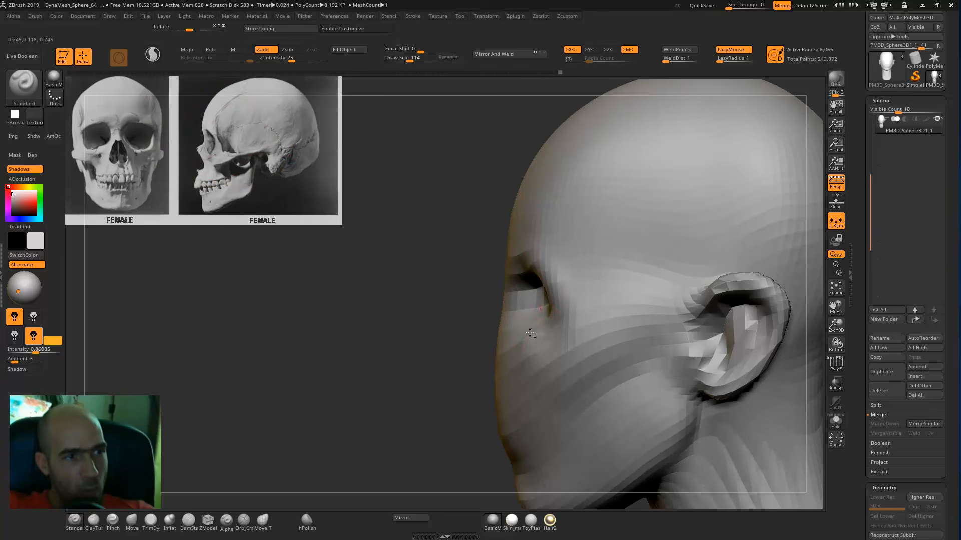
{"action": "mouse_move", "coordinate": [434, 332]}
{"action": "left_mouse_down"}
{"action": "mouse_move", "coordinate": [454, 322]}
{"action": "mouse_move", "coordinate": [493, 325]}
{"action": "left_mouse_up"}
{"action": "mouse_move", "coordinate": [523, 366]}
{"action": "left_mouse_down"}
{"action": "mouse_move", "coordinate": [527, 388]}
{"action": "mouse_move", "coordinate": [544, 388]}
{"action": "mouse_move", "coordinate": [529, 332]}
{"action": "mouse_move", "coordinate": [528, 343]}
{"action": "left_mouse_up"}
{"action": "left_click_drag", "start_coordinate": [418, 346], "coordinate": [362, 356]}
{"action": "left_click_drag", "start_coordinate": [537, 315], "coordinate": [532, 379], "text": "shift"}
{"action": "mouse_move", "coordinate": [416, 369]}
{"action": "left_mouse_down"}
{"action": "mouse_move", "coordinate": [410, 300]}
{"action": "mouse_move", "coordinate": [467, 190]}
{"action": "left_mouse_up"}
- Shape the forehead and its edge toward the temple with the Standard brush at draw size 70
{"action": "key", "text": "bracketleft"}
{"action": "left_click_drag", "start_coordinate": [495, 274], "coordinate": [502, 274]}
{"action": "mouse_move", "coordinate": [483, 235]}
{"action": "left_mouse_down", "text": "alt"}
{"action": "mouse_move", "coordinate": [494, 259]}
{"action": "mouse_move", "coordinate": [465, 272]}
{"action": "mouse_move", "coordinate": [510, 250]}
{"action": "left_mouse_up", "text": "alt"}
{"action": "key", "text": "b"}
{"action": "key", "text": "s"}
{"action": "key", "text": "t"}
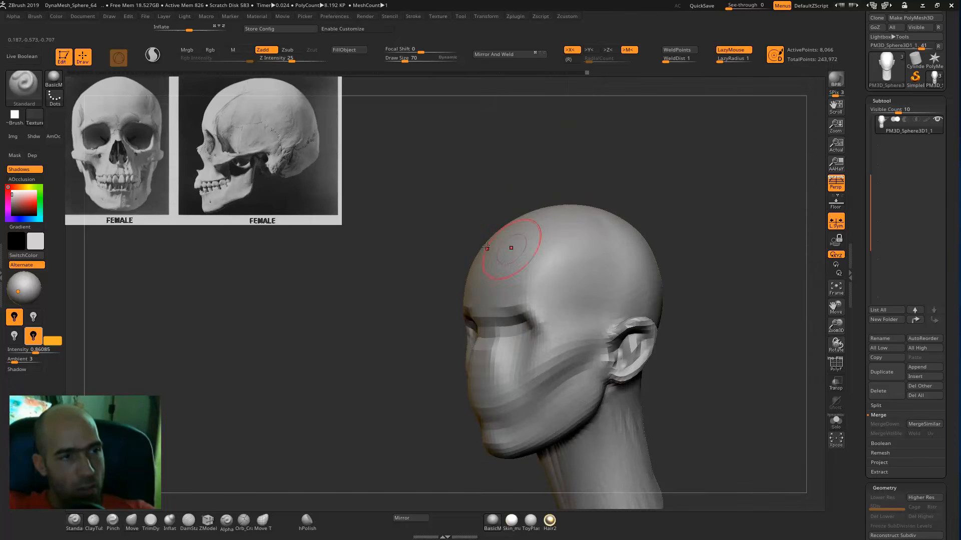
{"action": "mouse_move", "coordinate": [697, 204]}
{"action": "left_mouse_down"}
{"action": "mouse_move", "coordinate": [685, 188]}
{"action": "mouse_move", "coordinate": [667, 213]}
{"action": "mouse_move", "coordinate": [594, 214]}
{"action": "left_mouse_up"}
{"action": "key", "text": "shift"}
{"action": "left_click_drag", "start_coordinate": [678, 208], "coordinate": [618, 223]}
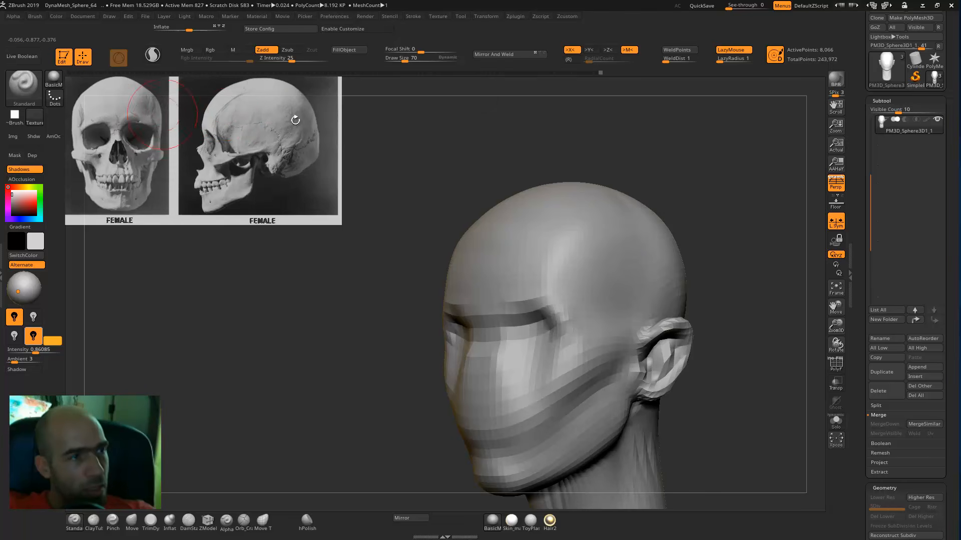
{"action": "left_click_drag", "start_coordinate": [673, 206], "coordinate": [593, 240]}
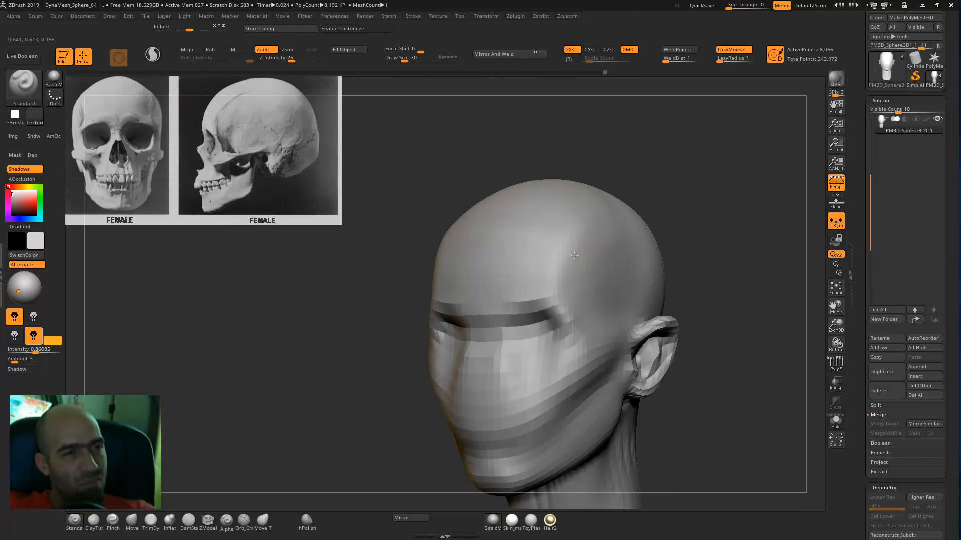
{"action": "mouse_move", "coordinate": [562, 270]}
{"action": "left_mouse_down"}
{"action": "mouse_move", "coordinate": [562, 293]}
{"action": "mouse_move", "coordinate": [583, 263]}
{"action": "left_mouse_up"}
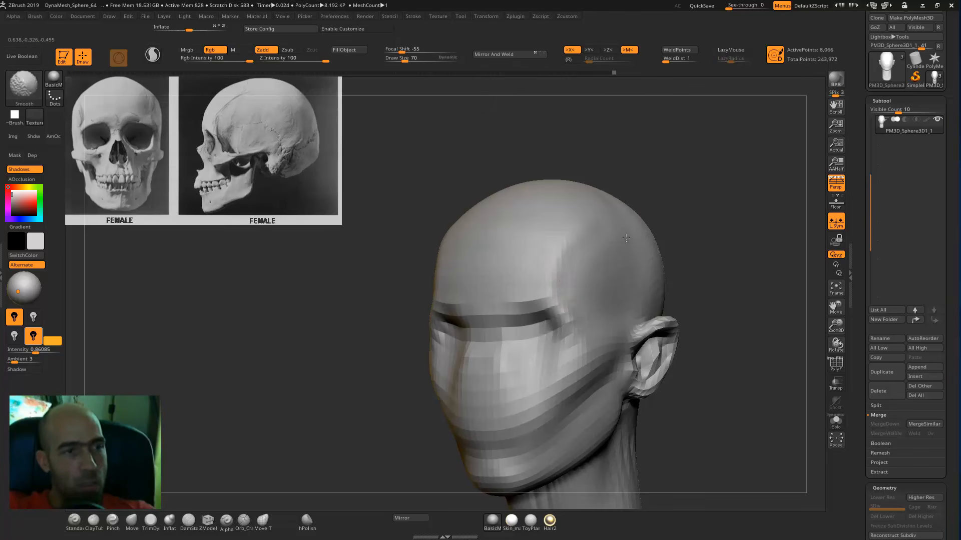
- Build up the forehead above the brows and smooth the uneven strokes
{"action": "left_click_drag", "start_coordinate": [739, 197], "coordinate": [686, 221]}
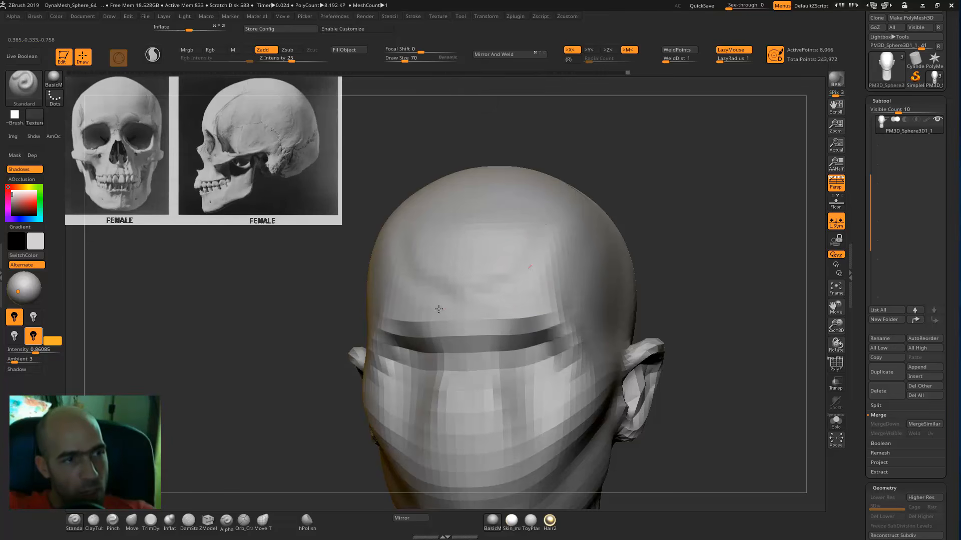
{"action": "left_click_drag", "start_coordinate": [531, 265], "coordinate": [523, 285], "text": "shift"}
{"action": "mouse_move", "coordinate": [703, 225]}
{"action": "left_mouse_down", "text": "alt"}
{"action": "mouse_move", "coordinate": [674, 205]}
{"action": "mouse_move", "coordinate": [627, 212]}
{"action": "left_mouse_up", "text": "alt"}
{"action": "left_click_drag", "start_coordinate": [521, 253], "coordinate": [517, 247], "text": "shift"}
{"action": "left_click_drag", "start_coordinate": [676, 200], "coordinate": [601, 197]}
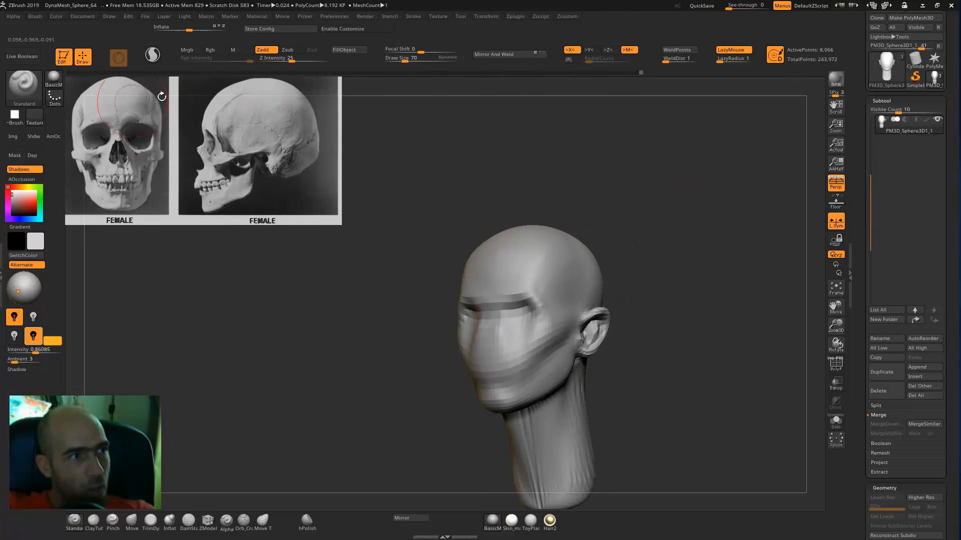
{"action": "left_click_drag", "start_coordinate": [520, 259], "coordinate": [510, 262], "text": "shift"}
{"action": "key", "text": "shift"}
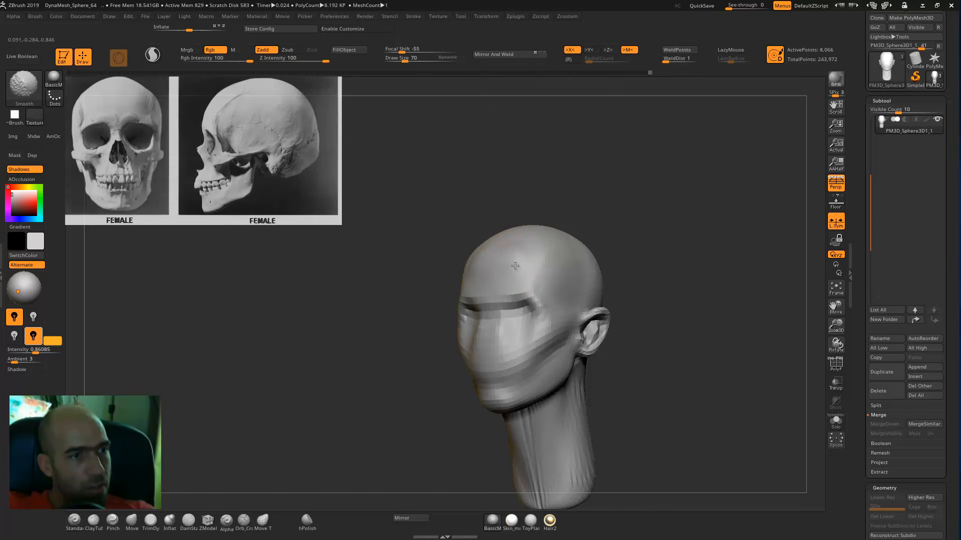
{"action": "mouse_move", "coordinate": [605, 229]}
{"action": "left_mouse_down"}
{"action": "mouse_move", "coordinate": [626, 218]}
{"action": "mouse_move", "coordinate": [633, 237]}
{"action": "left_mouse_up"}
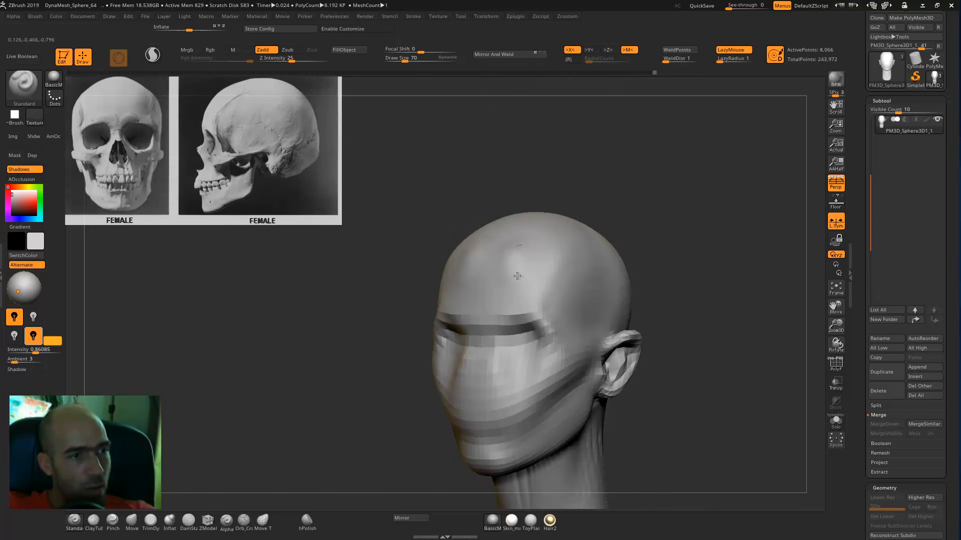
- Even out the forehead's curvature with short Standard brush strokes and repeated smoothing
{"action": "left_click_drag", "start_coordinate": [506, 257], "coordinate": [521, 260]}
{"action": "key", "text": "shift"}
{"action": "mouse_move", "coordinate": [661, 216]}
{"action": "left_mouse_down"}
{"action": "mouse_move", "coordinate": [652, 214]}
{"action": "mouse_move", "coordinate": [659, 224]}
{"action": "left_mouse_up"}
{"action": "key", "text": "shift"}
{"action": "mouse_move", "coordinate": [508, 266]}
{"action": "left_mouse_down", "text": "shift"}
{"action": "mouse_move", "coordinate": [491, 285]}
{"action": "mouse_move", "coordinate": [515, 276]}
{"action": "left_mouse_up", "text": "shift"}
{"action": "left_click_drag", "start_coordinate": [631, 221], "coordinate": [600, 218]}
{"action": "mouse_move", "coordinate": [526, 256]}
{"action": "left_mouse_down", "text": "shift"}
{"action": "mouse_move", "coordinate": [532, 247]}
{"action": "mouse_move", "coordinate": [515, 279]}
{"action": "left_mouse_up", "text": "shift"}
{"action": "mouse_move", "coordinate": [708, 223]}
{"action": "left_mouse_down"}
{"action": "mouse_move", "coordinate": [688, 227]}
{"action": "mouse_move", "coordinate": [691, 211]}
{"action": "mouse_move", "coordinate": [713, 212]}
{"action": "left_mouse_up"}
{"action": "mouse_move", "coordinate": [540, 249]}
{"action": "left_mouse_down", "text": "shift"}
{"action": "mouse_move", "coordinate": [523, 263]}
{"action": "mouse_move", "coordinate": [535, 253]}
{"action": "left_mouse_up", "text": "shift"}
{"action": "mouse_move", "coordinate": [658, 194]}
{"action": "left_mouse_down"}
{"action": "mouse_move", "coordinate": [695, 196]}
{"action": "mouse_move", "coordinate": [662, 208]}
{"action": "mouse_move", "coordinate": [659, 199]}
{"action": "mouse_move", "coordinate": [676, 191]}
{"action": "mouse_move", "coordinate": [675, 206]}
{"action": "left_mouse_up"}
{"action": "key", "text": "shift"}
- Carve the inner eye sockets beside the nose with the Standard brush to block out the nose bridge, smoothing the cheeks
{"action": "left_click_drag", "start_coordinate": [452, 318], "coordinate": [576, 234], "text": "alt"}
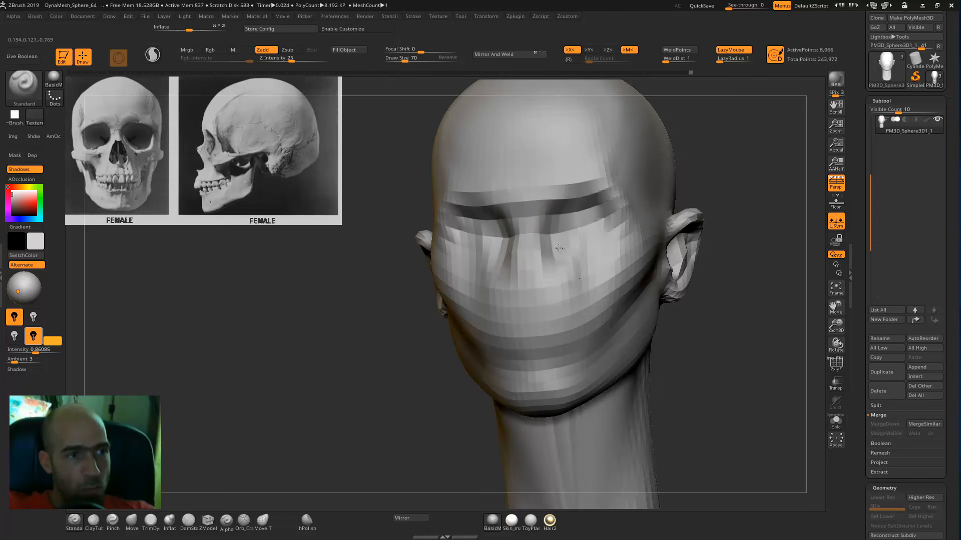
{"action": "left_click_drag", "start_coordinate": [607, 267], "coordinate": [536, 283]}
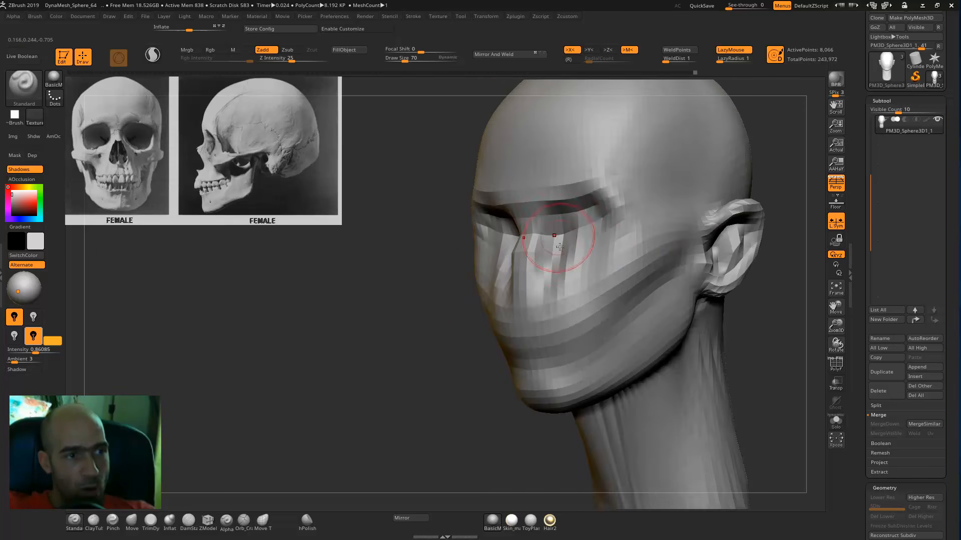
{"action": "key", "text": "shift"}
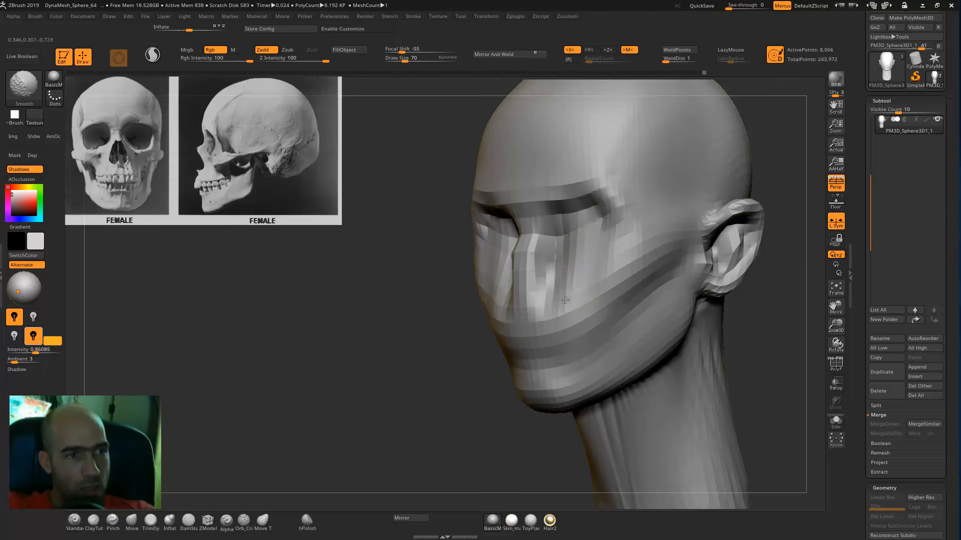
{"action": "left_click_drag", "start_coordinate": [690, 266], "coordinate": [557, 228]}
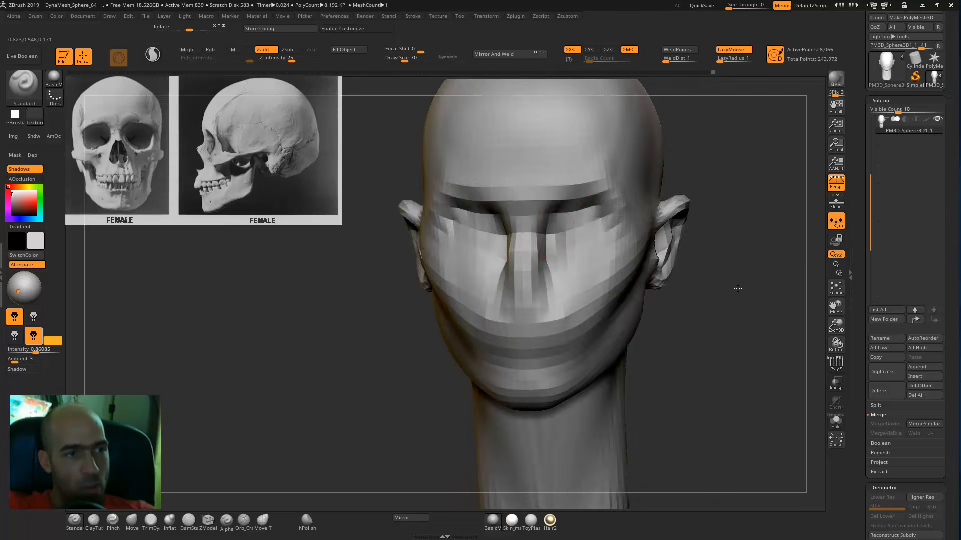
{"action": "left_click_drag", "start_coordinate": [738, 289], "coordinate": [600, 311]}
- Pull the nose forward in profile with the Move brush at draw size 70 to form a pointed tip
{"action": "left_click_drag", "start_coordinate": [461, 348], "coordinate": [476, 312]}
{"action": "key", "text": "b"}
{"action": "key", "text": "m"}
{"action": "key", "text": "v"}
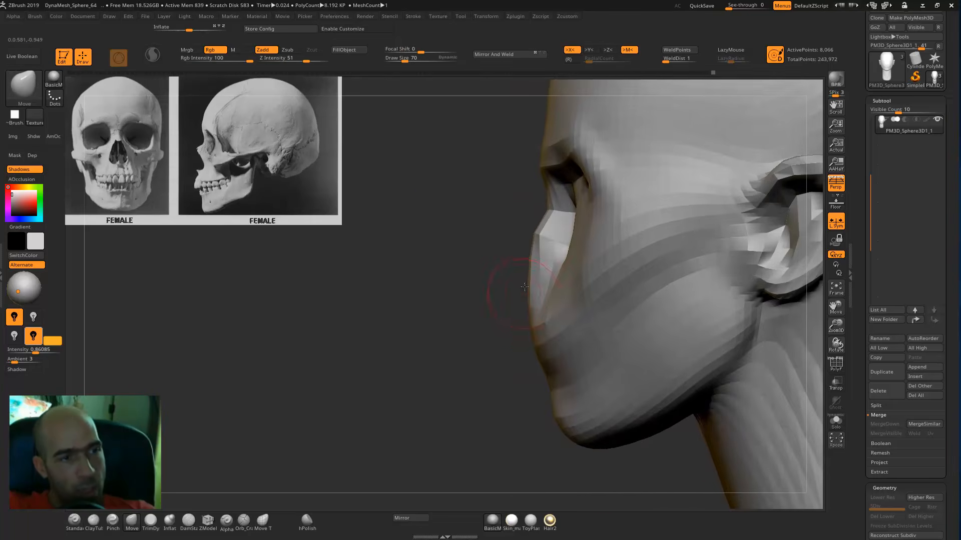
{"action": "left_click_drag", "start_coordinate": [525, 277], "coordinate": [514, 274]}
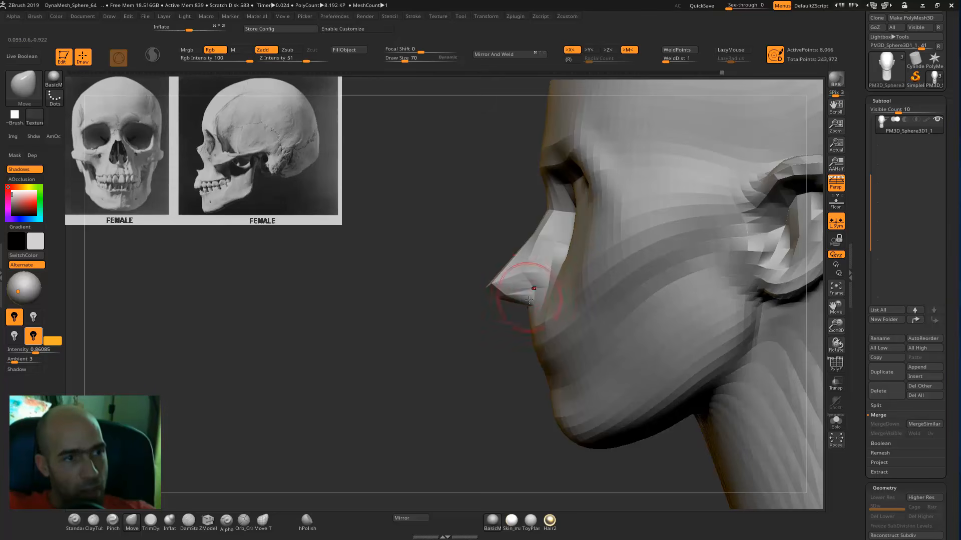
{"action": "mouse_move", "coordinate": [507, 319]}
{"action": "left_mouse_down", "text": "alt"}
{"action": "mouse_move", "coordinate": [502, 314]}
{"action": "mouse_move", "coordinate": [494, 345]}
{"action": "mouse_move", "coordinate": [560, 325]}
{"action": "left_mouse_up", "text": "alt"}
{"action": "key", "text": "b"}
{"action": "key", "text": "s"}
{"action": "key", "text": "t"}
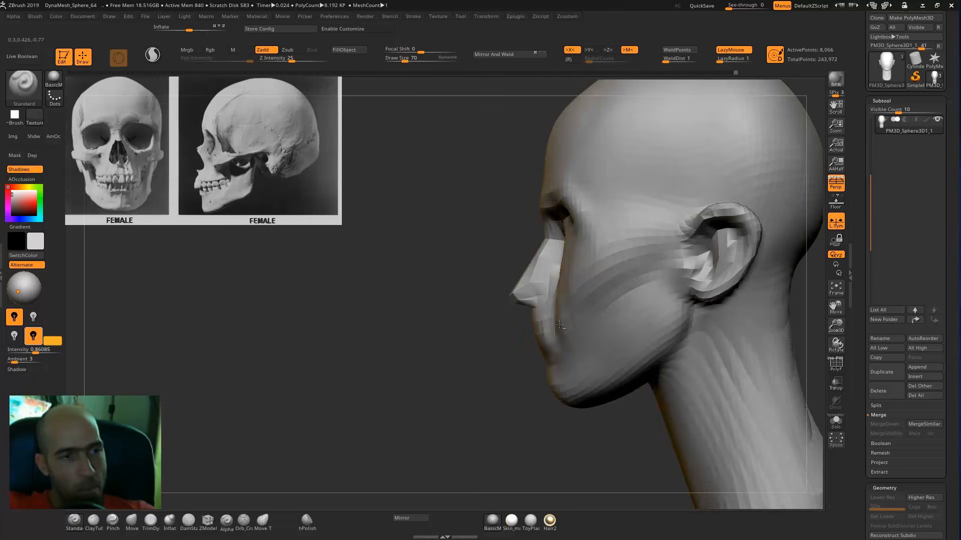
{"action": "mouse_move", "coordinate": [483, 371]}
{"action": "left_mouse_down"}
{"action": "mouse_move", "coordinate": [566, 340]}
{"action": "mouse_move", "coordinate": [563, 347]}
{"action": "left_mouse_up"}
{"action": "key", "text": "ctrl+z"}
- Shape the nose tip and underside with the Move brush
{"action": "mouse_move", "coordinate": [515, 377]}
{"action": "left_mouse_down"}
{"action": "mouse_move", "coordinate": [438, 361]}
{"action": "mouse_move", "coordinate": [469, 334]}
{"action": "mouse_move", "coordinate": [431, 352]}
{"action": "mouse_move", "coordinate": [487, 323]}
{"action": "mouse_move", "coordinate": [469, 321]}
{"action": "mouse_move", "coordinate": [523, 278]}
{"action": "left_mouse_up"}
{"action": "key", "text": "b"}
{"action": "key", "text": "m"}
{"action": "key", "text": "v"}
{"action": "left_click_drag", "start_coordinate": [308, 371], "coordinate": [272, 403], "text": "shift"}
{"action": "left_click_drag", "start_coordinate": [455, 332], "coordinate": [472, 329]}
{"action": "mouse_move", "coordinate": [424, 360]}
{"action": "left_mouse_down"}
{"action": "mouse_move", "coordinate": [457, 332]}
{"action": "mouse_move", "coordinate": [442, 388]}
{"action": "mouse_move", "coordinate": [447, 413]}
{"action": "left_mouse_up"}
- Build up the nostril wings at the sides of the nose with the Standard brush and smooth around them
{"action": "key", "text": "b"}
{"action": "key", "text": "s"}
{"action": "key", "text": "t"}
{"action": "key", "text": "b"}
{"action": "key", "text": "m"}
{"action": "key", "text": "v"}
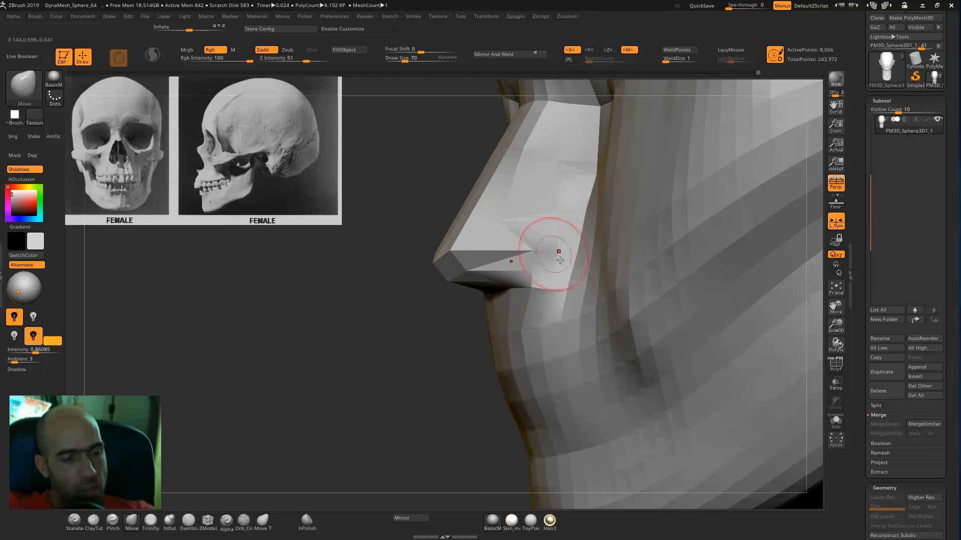
{"action": "key", "text": "b"}
{"action": "key", "text": "s"}
{"action": "key", "text": "t"}
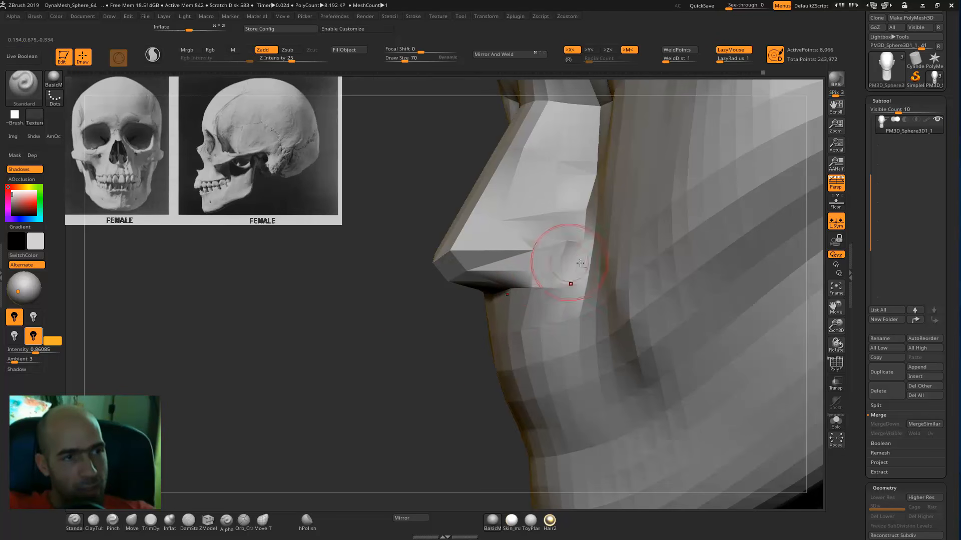
{"action": "mouse_move", "coordinate": [359, 392]}
{"action": "left_mouse_down", "text": "alt"}
{"action": "mouse_move", "coordinate": [427, 309]}
{"action": "mouse_move", "coordinate": [488, 305]}
{"action": "left_mouse_up", "text": "alt"}
{"action": "mouse_move", "coordinate": [618, 251]}
{"action": "left_mouse_down", "text": "shift"}
{"action": "mouse_move", "coordinate": [658, 223]}
{"action": "mouse_move", "coordinate": [623, 228]}
{"action": "mouse_move", "coordinate": [676, 185]}
{"action": "mouse_move", "coordinate": [650, 207]}
{"action": "left_mouse_up", "text": "shift"}
{"action": "left_click_drag", "start_coordinate": [505, 305], "coordinate": [408, 328], "text": "shift"}
- Adjust the outer eye socket rim in profile with the Move brush at draw size 94
{"action": "mouse_move", "coordinate": [723, 229]}
{"action": "left_mouse_down", "text": "alt"}
{"action": "mouse_move", "coordinate": [714, 298]}
{"action": "mouse_move", "coordinate": [443, 308]}
{"action": "left_mouse_up", "text": "alt"}
{"action": "key", "text": "b"}
{"action": "key", "text": "m"}
{"action": "key", "text": "v"}
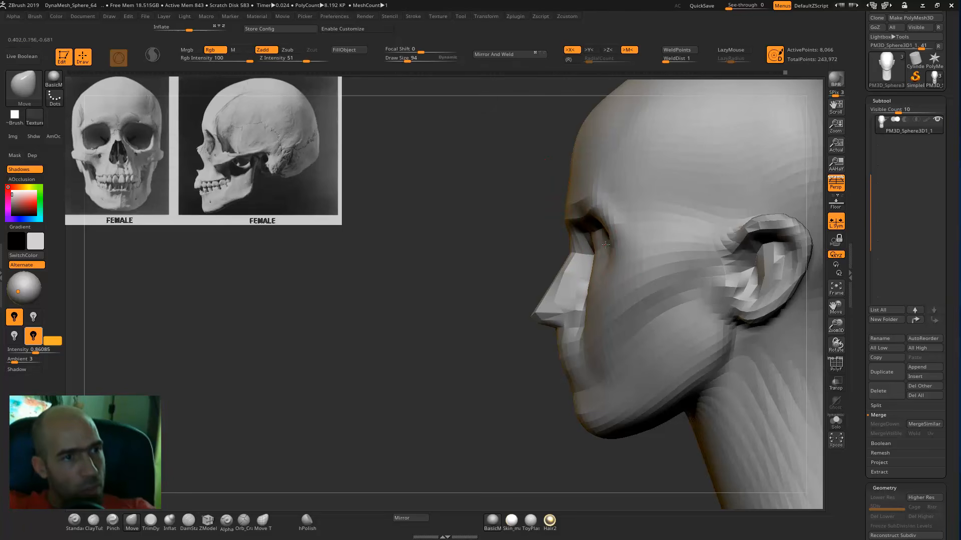
{"action": "mouse_move", "coordinate": [501, 257]}
{"action": "left_mouse_down"}
{"action": "mouse_move", "coordinate": [487, 262]}
{"action": "mouse_move", "coordinate": [511, 257]}
{"action": "mouse_move", "coordinate": [410, 305]}
{"action": "mouse_move", "coordinate": [475, 302]}
{"action": "left_mouse_up"}
- Build up the outer eye sockets and the cheeks below them with ClayTubes, checking the skull references
{"action": "key", "text": "b"}
{"action": "key", "text": "c"}
{"action": "key", "text": "t"}
{"action": "mouse_move", "coordinate": [601, 243]}
{"action": "left_mouse_down"}
{"action": "mouse_move", "coordinate": [568, 265]}
{"action": "mouse_move", "coordinate": [593, 245]}
{"action": "mouse_move", "coordinate": [576, 252]}
{"action": "mouse_move", "coordinate": [576, 263]}
{"action": "mouse_move", "coordinate": [573, 240]}
{"action": "mouse_move", "coordinate": [560, 258]}
{"action": "mouse_move", "coordinate": [581, 274]}
{"action": "left_mouse_up"}
{"action": "mouse_move", "coordinate": [772, 189]}
{"action": "left_mouse_down"}
{"action": "mouse_move", "coordinate": [530, 301]}
{"action": "mouse_move", "coordinate": [539, 261]}
{"action": "left_mouse_up"}
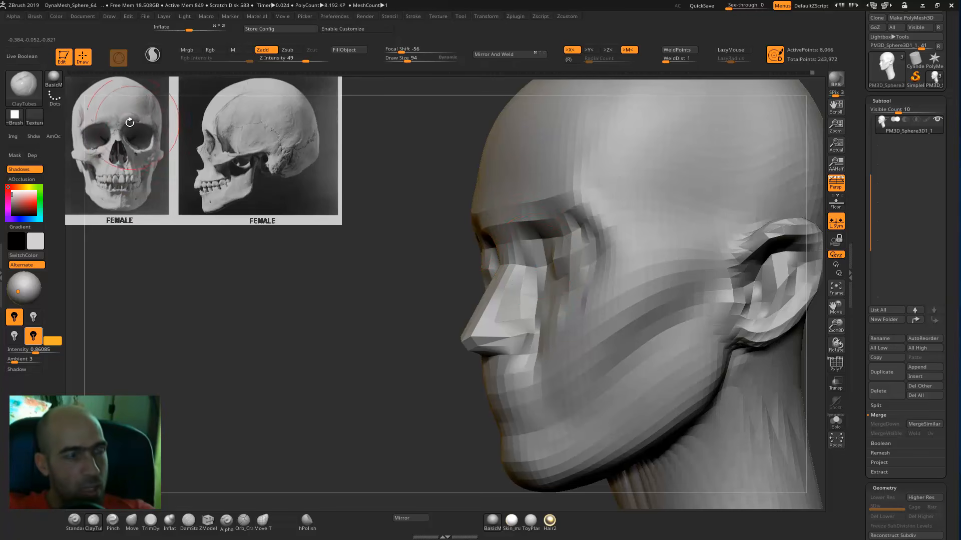
{"action": "left_click_drag", "start_coordinate": [381, 330], "coordinate": [406, 342], "text": "shift"}
- Refine the sides of the nose bridge from the front with the Move brush at draw size 58
{"action": "mouse_move", "coordinate": [715, 360]}
{"action": "left_mouse_down", "text": "alt"}
{"action": "mouse_move", "coordinate": [723, 346]}
{"action": "mouse_move", "coordinate": [724, 370]}
{"action": "left_mouse_up", "text": "alt"}
{"action": "key", "text": "b"}
{"action": "key", "text": "m"}
{"action": "key", "text": "v"}
{"action": "key", "text": "["}
{"action": "key", "text": "["}
{"action": "key", "text": "["}
{"action": "left_click_drag", "start_coordinate": [517, 302], "coordinate": [526, 249]}
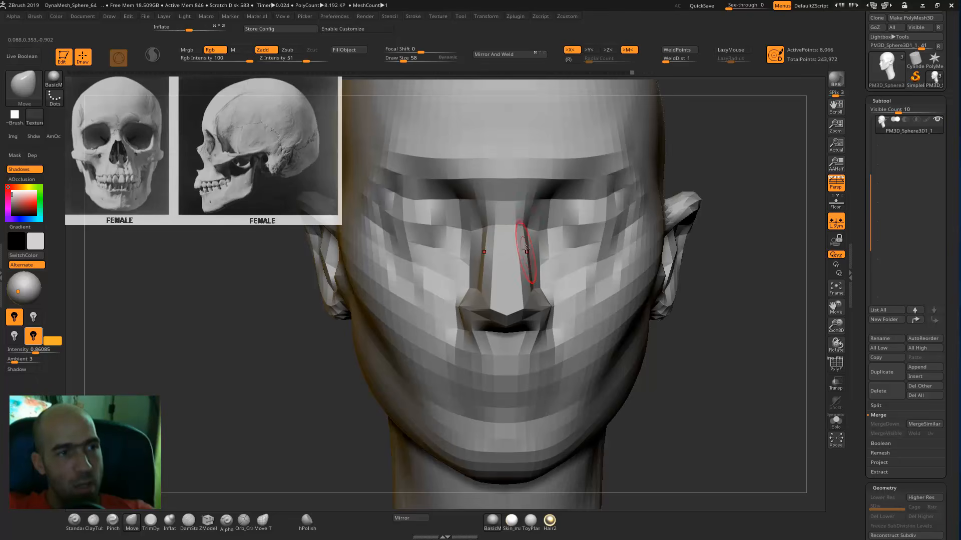
- Even out the eye sockets and upper cheeks with the Standard brush and smoothing
{"action": "mouse_move", "coordinate": [743, 260]}
{"action": "left_mouse_down"}
{"action": "mouse_move", "coordinate": [694, 236]}
{"action": "mouse_move", "coordinate": [581, 215]}
{"action": "mouse_move", "coordinate": [585, 201]}
{"action": "mouse_move", "coordinate": [620, 207]}
{"action": "mouse_move", "coordinate": [640, 195]}
{"action": "left_mouse_up"}
{"action": "key", "text": "b"}
{"action": "key", "text": "s"}
{"action": "key", "text": "t"}
{"action": "left_click_drag", "start_coordinate": [416, 285], "coordinate": [445, 287]}
{"action": "mouse_move", "coordinate": [619, 215]}
{"action": "left_mouse_down", "text": "shift"}
{"action": "mouse_move", "coordinate": [602, 192]}
{"action": "mouse_move", "coordinate": [564, 198]}
{"action": "mouse_move", "coordinate": [547, 214]}
{"action": "left_mouse_up", "text": "shift"}
{"action": "left_click_drag", "start_coordinate": [780, 165], "coordinate": [673, 152]}
{"action": "mouse_move", "coordinate": [688, 191]}
{"action": "left_mouse_down", "text": "alt"}
{"action": "mouse_move", "coordinate": [689, 217]}
{"action": "mouse_move", "coordinate": [661, 195]}
{"action": "left_mouse_up", "text": "alt"}
- Reshape the outer brows and the temple contour with the Move brush
{"action": "key", "text": "b"}
{"action": "key", "text": "m"}
{"action": "key", "text": "v"}
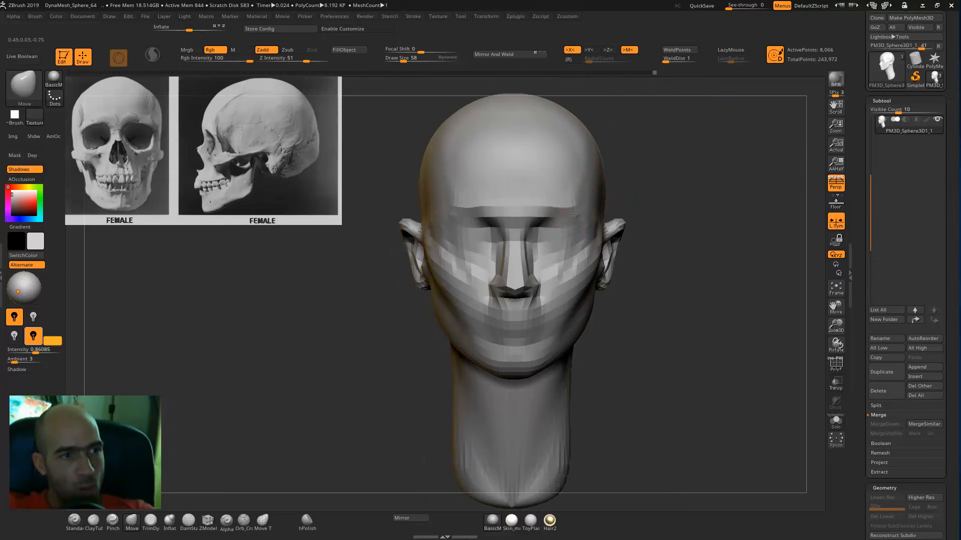
{"action": "mouse_move", "coordinate": [661, 205]}
{"action": "left_mouse_down"}
{"action": "mouse_move", "coordinate": [462, 246]}
{"action": "mouse_move", "coordinate": [500, 243]}
{"action": "left_mouse_up"}
{"action": "left_click_drag", "start_coordinate": [661, 237], "coordinate": [635, 212], "text": "alt"}
{"action": "mouse_move", "coordinate": [669, 186]}
{"action": "left_mouse_down"}
{"action": "mouse_move", "coordinate": [671, 245]}
{"action": "mouse_move", "coordinate": [585, 259]}
{"action": "mouse_move", "coordinate": [583, 273]}
{"action": "left_mouse_up"}
- Refine the outer corners of the eye sockets with the Standard brush at draw size 74 and smooth the temples
{"action": "key", "text": "b"}
{"action": "key", "text": "s"}
{"action": "key", "text": "t"}
{"action": "key", "text": "shift"}
{"action": "mouse_move", "coordinate": [751, 247]}
{"action": "left_mouse_down", "text": "shift"}
{"action": "mouse_move", "coordinate": [734, 260]}
{"action": "mouse_move", "coordinate": [750, 272]}
{"action": "left_mouse_up", "text": "shift"}
{"action": "mouse_move", "coordinate": [791, 264]}
{"action": "left_mouse_down"}
{"action": "mouse_move", "coordinate": [738, 266]}
{"action": "mouse_move", "coordinate": [667, 245]}
{"action": "left_mouse_up"}
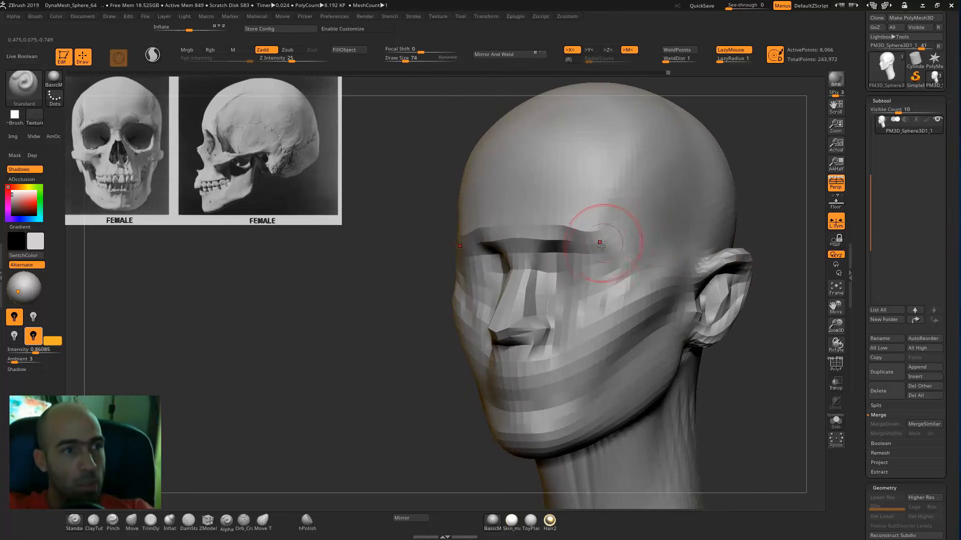
- Carve the hollows beneath the cheekbones toward the mouth and smooth the strokes
{"action": "mouse_move", "coordinate": [381, 344]}
{"action": "left_mouse_down", "text": "alt"}
{"action": "mouse_move", "coordinate": [373, 309]}
{"action": "mouse_move", "coordinate": [374, 320]}
{"action": "left_mouse_up", "text": "alt"}
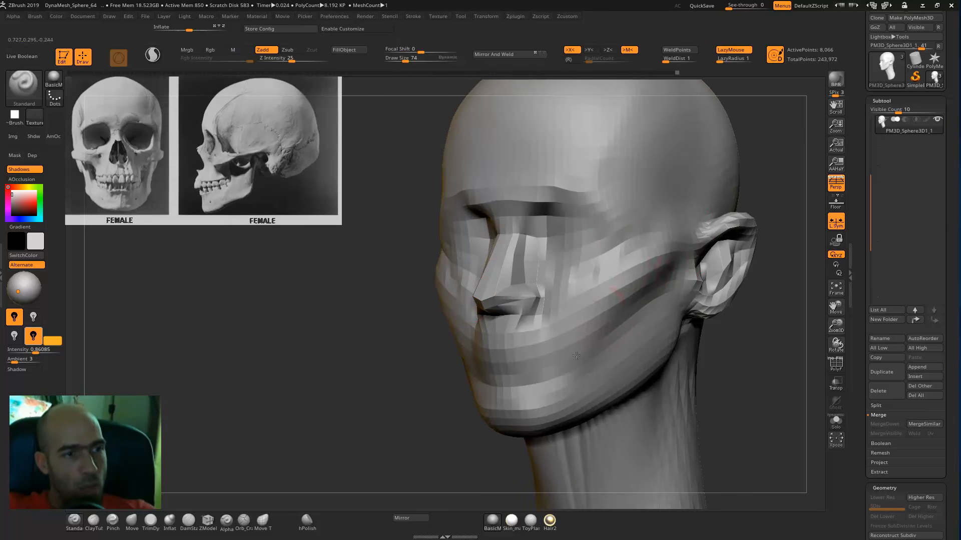
{"action": "key", "text": "shift"}
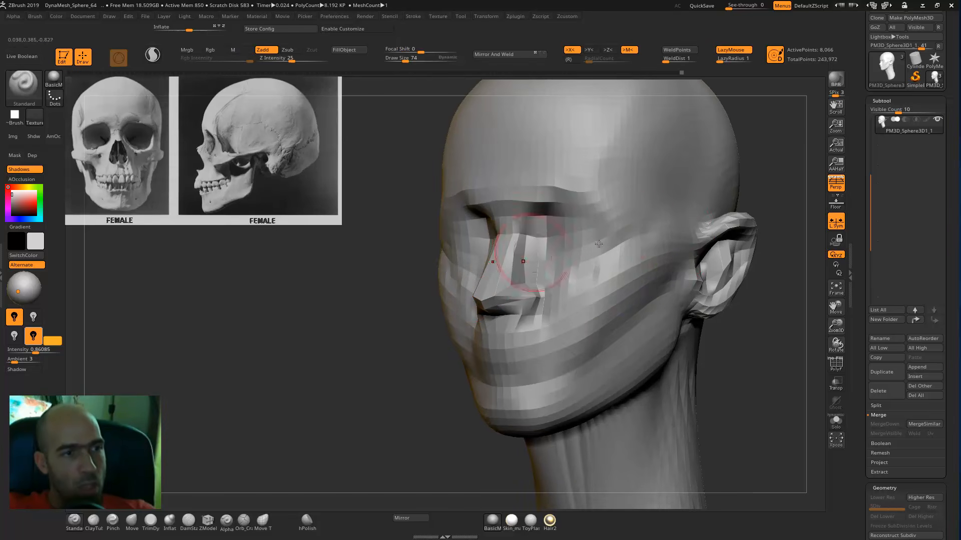
{"action": "mouse_move", "coordinate": [675, 245]}
{"action": "left_mouse_down", "text": "shift"}
{"action": "mouse_move", "coordinate": [617, 326]}
{"action": "mouse_move", "coordinate": [634, 345]}
{"action": "left_mouse_up", "text": "shift"}
{"action": "mouse_move", "coordinate": [757, 358]}
{"action": "left_mouse_down"}
{"action": "mouse_move", "coordinate": [474, 403]}
{"action": "mouse_move", "coordinate": [489, 416]}
{"action": "mouse_move", "coordinate": [502, 386]}
{"action": "mouse_move", "coordinate": [591, 385]}
{"action": "left_mouse_up"}
- Carve the crease above the chin and smooth its outer ends
{"action": "mouse_move", "coordinate": [511, 346]}
{"action": "left_mouse_down"}
{"action": "mouse_move", "coordinate": [536, 356]}
{"action": "mouse_move", "coordinate": [543, 340]}
{"action": "mouse_move", "coordinate": [490, 344]}
{"action": "mouse_move", "coordinate": [587, 368]}
{"action": "left_mouse_up"}
{"action": "left_click_drag", "start_coordinate": [568, 356], "coordinate": [544, 339], "text": "shift"}
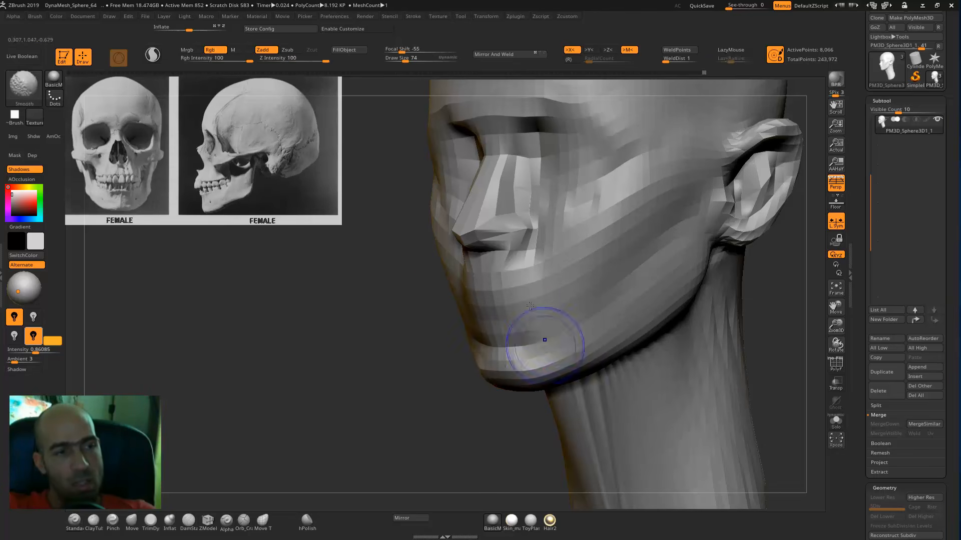
{"action": "left_click_drag", "start_coordinate": [462, 310], "coordinate": [591, 242], "text": "alt"}
- Define the transition from the cheekbones to the sides of the mouth with Standard brush strokes and smoothing
{"action": "left_click_drag", "start_coordinate": [730, 266], "coordinate": [690, 272]}
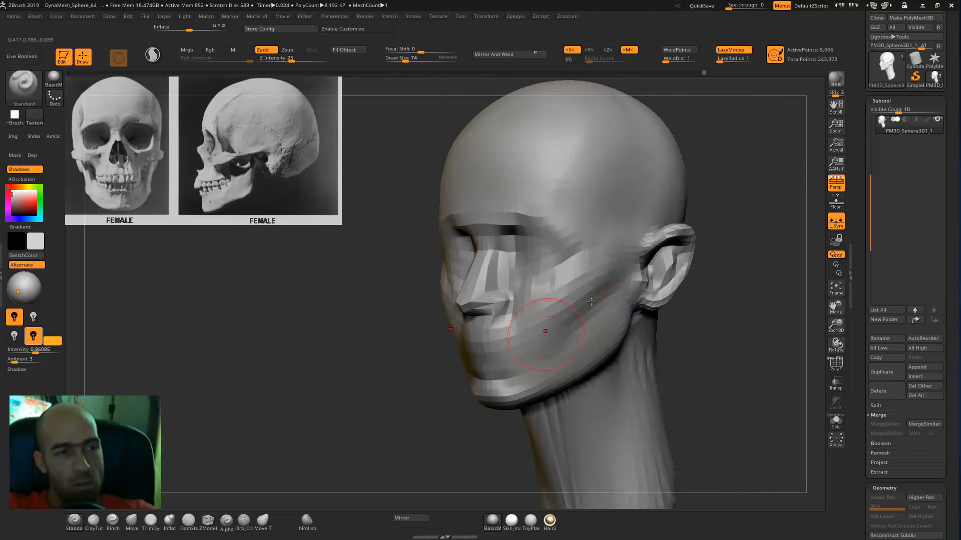
{"action": "mouse_move", "coordinate": [581, 306]}
{"action": "left_mouse_down"}
{"action": "mouse_move", "coordinate": [563, 343]}
{"action": "mouse_move", "coordinate": [620, 287]}
{"action": "mouse_move", "coordinate": [539, 303]}
{"action": "left_mouse_up"}
{"action": "left_click_drag", "start_coordinate": [763, 273], "coordinate": [662, 278]}
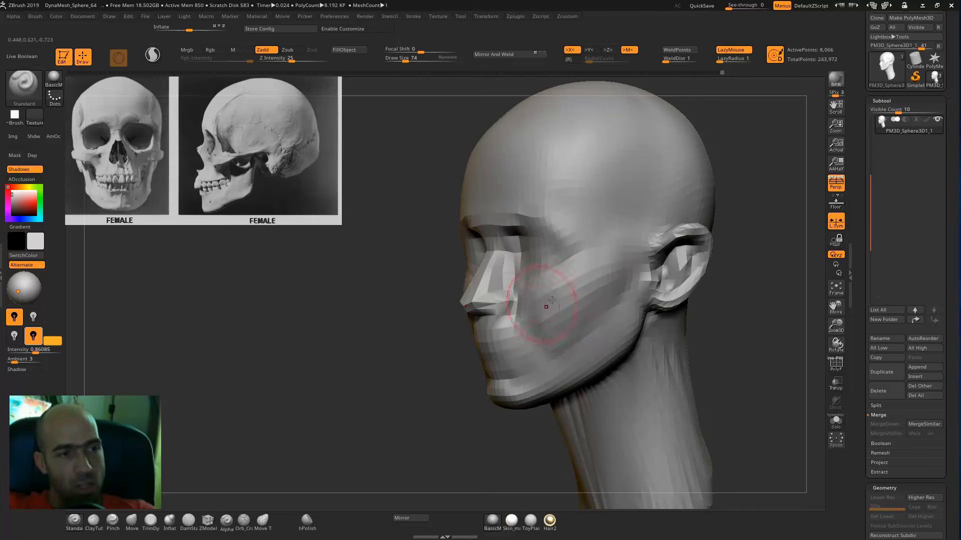
{"action": "left_click_drag", "start_coordinate": [444, 386], "coordinate": [593, 346], "text": "shift"}
- Shape the mouth area between the nose and chin with the Standard brush, checking it in profile
{"action": "mouse_move", "coordinate": [652, 314]}
{"action": "left_mouse_down", "text": "alt"}
{"action": "mouse_move", "coordinate": [716, 289]}
{"action": "mouse_move", "coordinate": [695, 317]}
{"action": "mouse_move", "coordinate": [646, 325]}
{"action": "left_mouse_up", "text": "alt"}
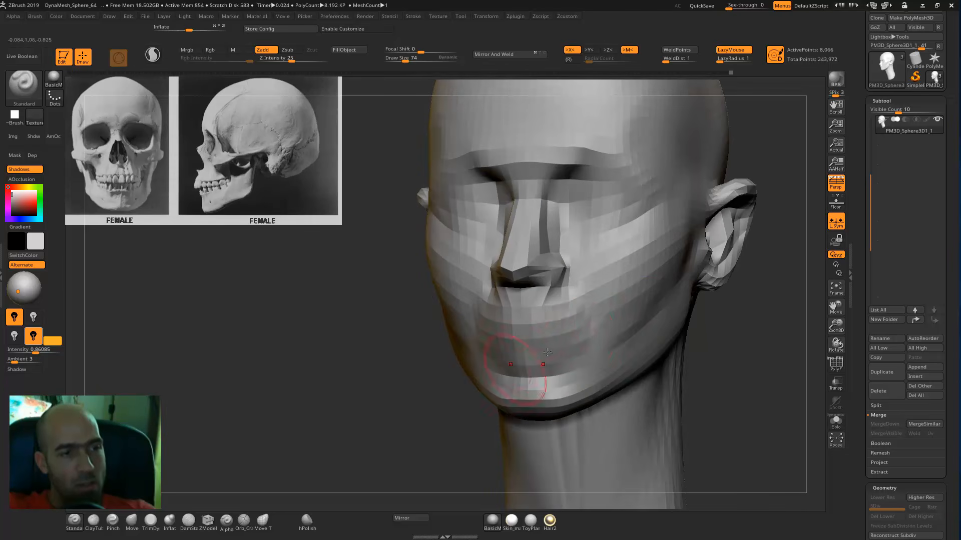
{"action": "left_click_drag", "start_coordinate": [772, 344], "coordinate": [693, 260], "text": "alt"}
{"action": "left_click_drag", "start_coordinate": [580, 330], "coordinate": [438, 362]}
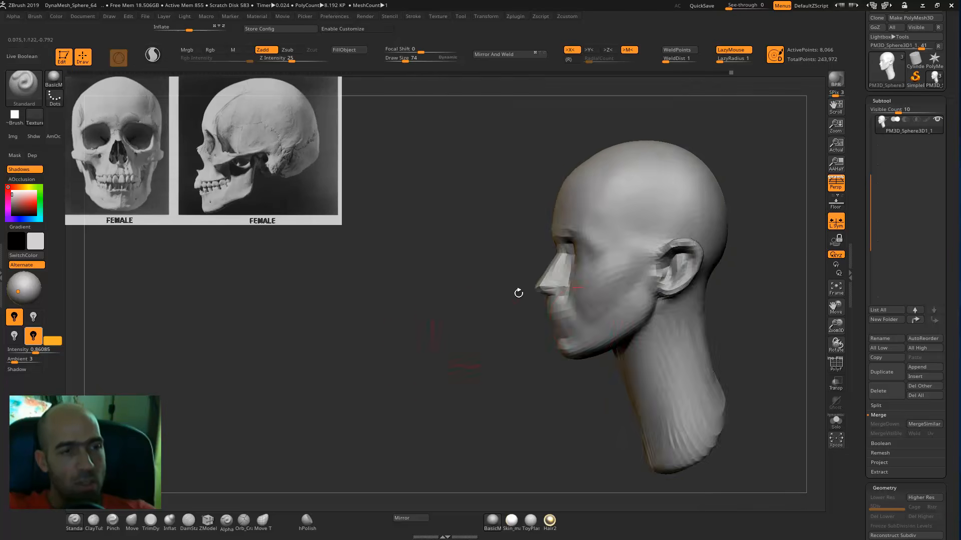
{"action": "left_click_drag", "start_coordinate": [484, 394], "coordinate": [461, 391], "text": "shift"}
{"action": "mouse_move", "coordinate": [774, 257]}
{"action": "left_mouse_down"}
{"action": "mouse_move", "coordinate": [720, 259]}
{"action": "mouse_move", "coordinate": [757, 260]}
{"action": "mouse_move", "coordinate": [742, 268]}
{"action": "mouse_move", "coordinate": [743, 163]}
{"action": "left_mouse_up"}
- Reposition and reshape the ears in profile with the Move brush
{"action": "key", "text": "b"}
{"action": "key", "text": "m"}
{"action": "key", "text": "v"}
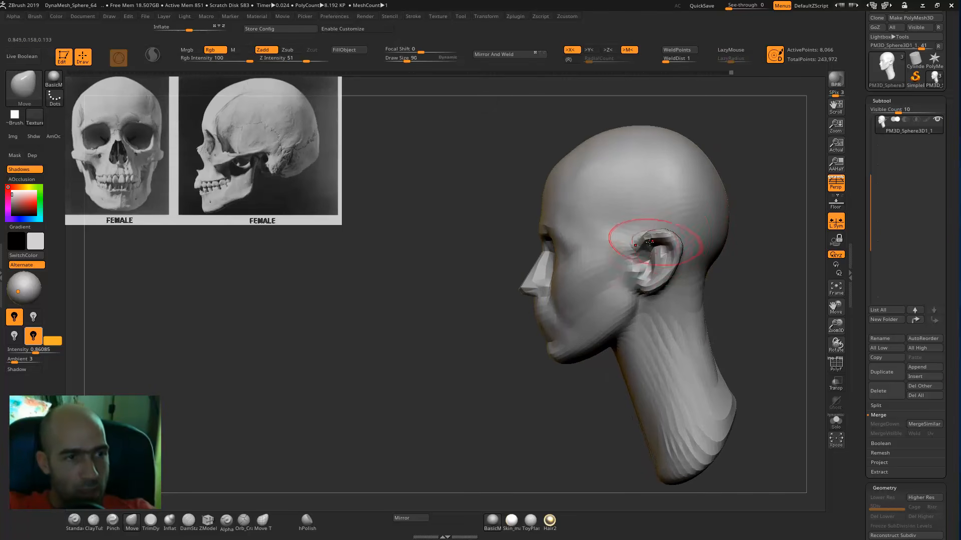
{"action": "left_click_drag", "start_coordinate": [635, 251], "coordinate": [649, 246]}
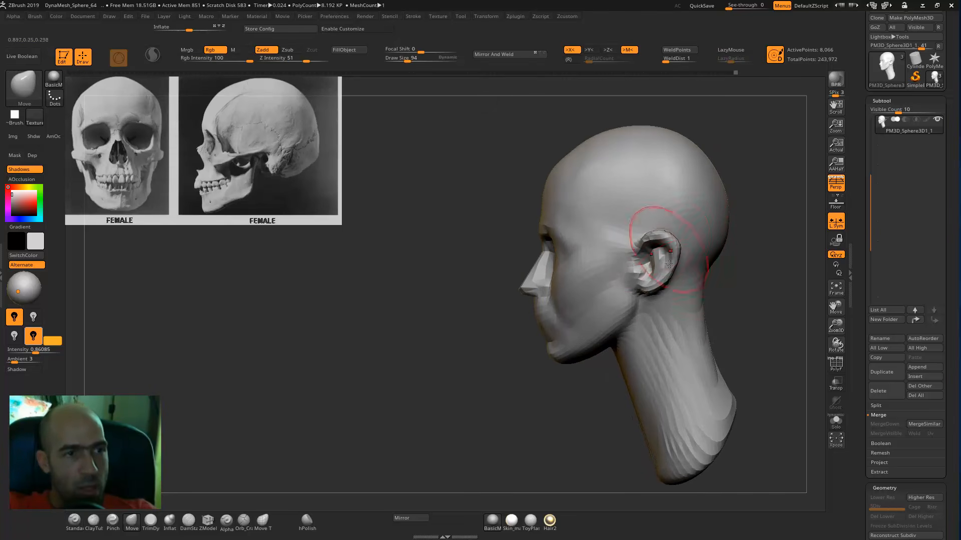
{"action": "left_click_drag", "start_coordinate": [758, 271], "coordinate": [604, 284]}
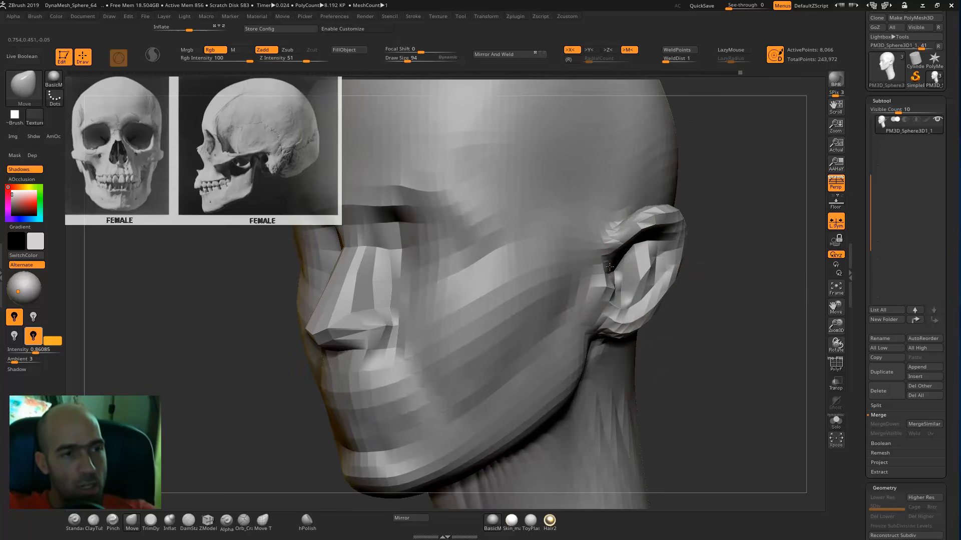
{"action": "left_click_drag", "start_coordinate": [740, 296], "coordinate": [670, 303]}
- Smooth the ridges on the back of the neck
{"action": "mouse_move", "coordinate": [489, 398]}
{"action": "left_mouse_down"}
{"action": "mouse_move", "coordinate": [503, 367]}
{"action": "mouse_move", "coordinate": [478, 368]}
{"action": "left_mouse_up"}
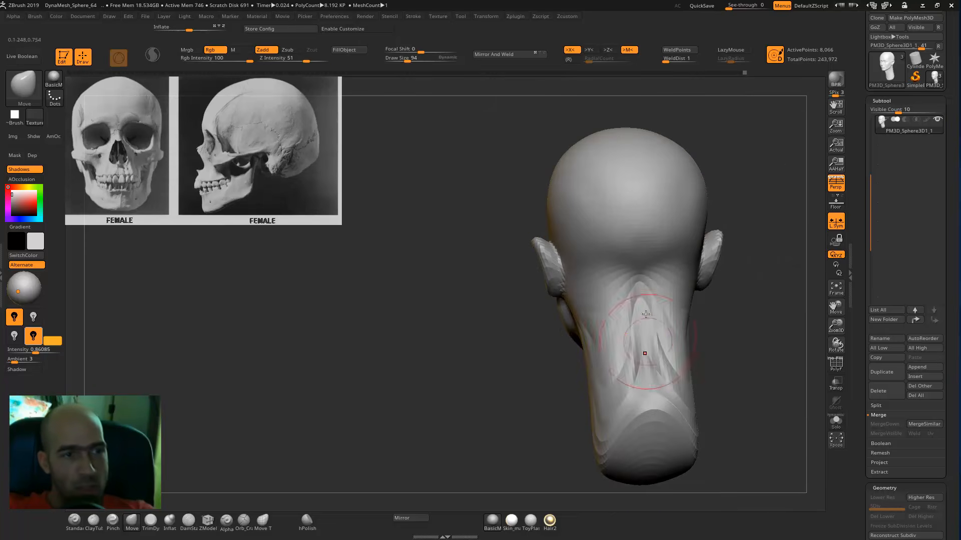
{"action": "left_click_drag", "start_coordinate": [633, 303], "coordinate": [629, 322], "text": "shift"}
{"action": "mouse_move", "coordinate": [718, 366]}
{"action": "left_mouse_down"}
{"action": "mouse_move", "coordinate": [742, 368]}
{"action": "mouse_move", "coordinate": [695, 358]}
{"action": "mouse_move", "coordinate": [677, 368]}
{"action": "mouse_move", "coordinate": [676, 358]}
{"action": "mouse_move", "coordinate": [650, 371]}
{"action": "mouse_move", "coordinate": [684, 316]}
{"action": "mouse_move", "coordinate": [657, 289]}
{"action": "left_mouse_up"}
- Adjust the base of the neck in profile with the Move brush at draw size 118
{"action": "key", "text": "b"}
{"action": "key", "text": "m"}
{"action": "key", "text": "v"}
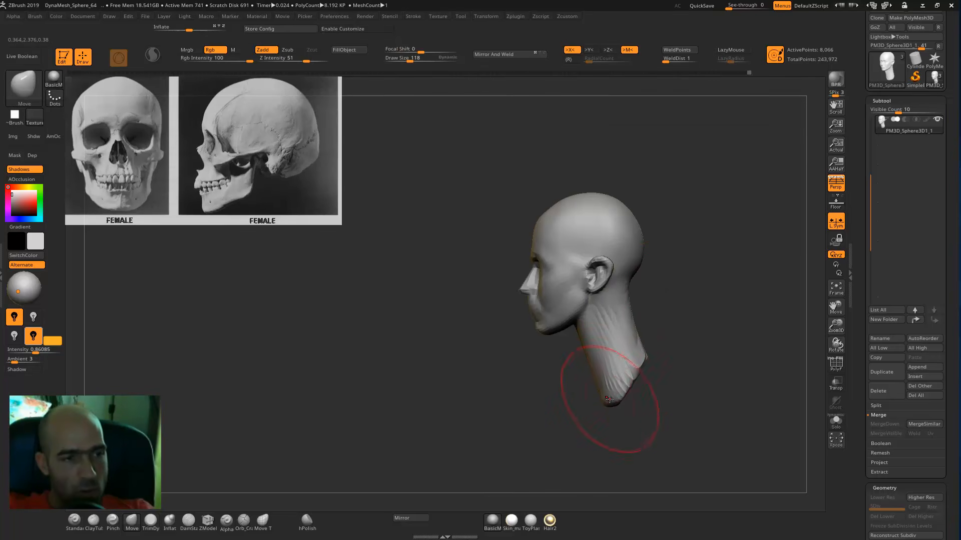
{"action": "left_click_drag", "start_coordinate": [708, 335], "coordinate": [733, 337]}
{"action": "mouse_move", "coordinate": [668, 339]}
{"action": "left_mouse_down", "text": "alt"}
{"action": "mouse_move", "coordinate": [624, 303]}
{"action": "mouse_move", "coordinate": [582, 336]}
{"action": "mouse_move", "coordinate": [566, 367]}
{"action": "mouse_move", "coordinate": [668, 443]}
{"action": "left_mouse_up", "text": "alt"}
- Flatten the underside of the jaw and chin with TrimDynamic at draw size 118
{"action": "key", "text": "b"}
{"action": "key", "text": "t"}
{"action": "key", "text": "d"}
{"action": "mouse_move", "coordinate": [610, 334]}
{"action": "left_mouse_down"}
{"action": "mouse_move", "coordinate": [639, 345]}
{"action": "mouse_move", "coordinate": [645, 326]}
{"action": "left_mouse_up"}
{"action": "left_click_drag", "start_coordinate": [622, 398], "coordinate": [633, 357]}
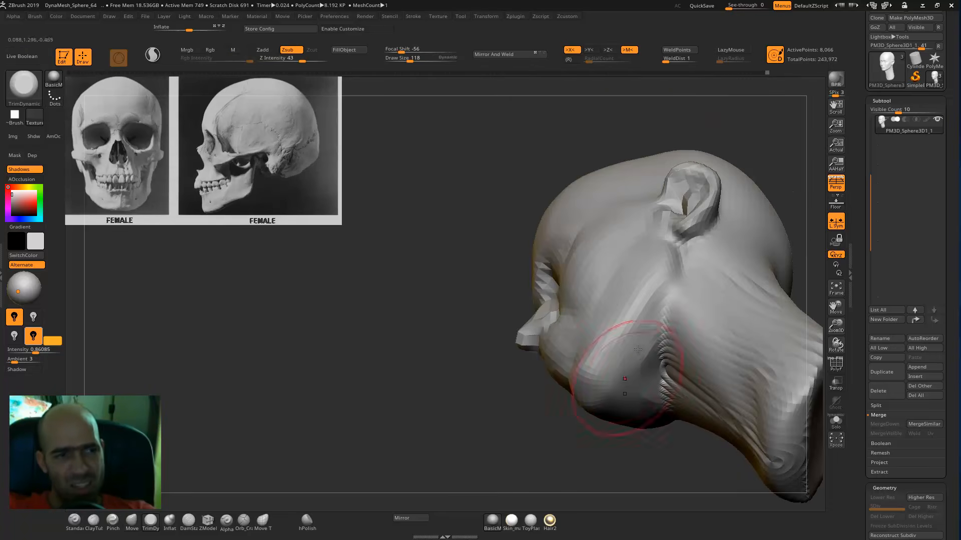
{"action": "left_click_drag", "start_coordinate": [560, 460], "coordinate": [695, 369]}
- Adjust the chin and jaw contour from the front with the Move brush
{"action": "key", "text": "b"}
{"action": "key", "text": "m"}
{"action": "key", "text": "v"}
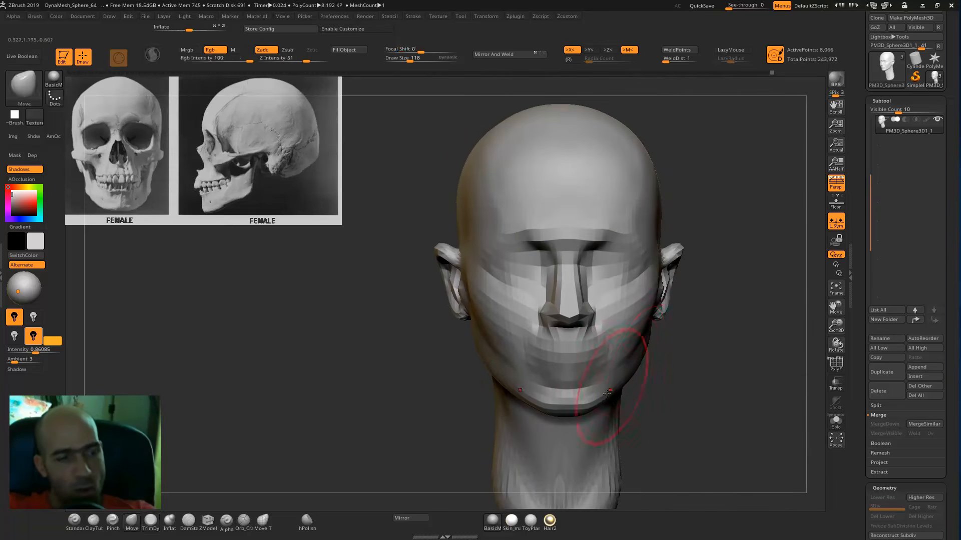
{"action": "left_click_drag", "start_coordinate": [598, 400], "coordinate": [596, 406]}
{"action": "left_click_drag", "start_coordinate": [718, 344], "coordinate": [710, 374], "text": "alt"}
{"action": "left_click_drag", "start_coordinate": [710, 362], "coordinate": [693, 348]}
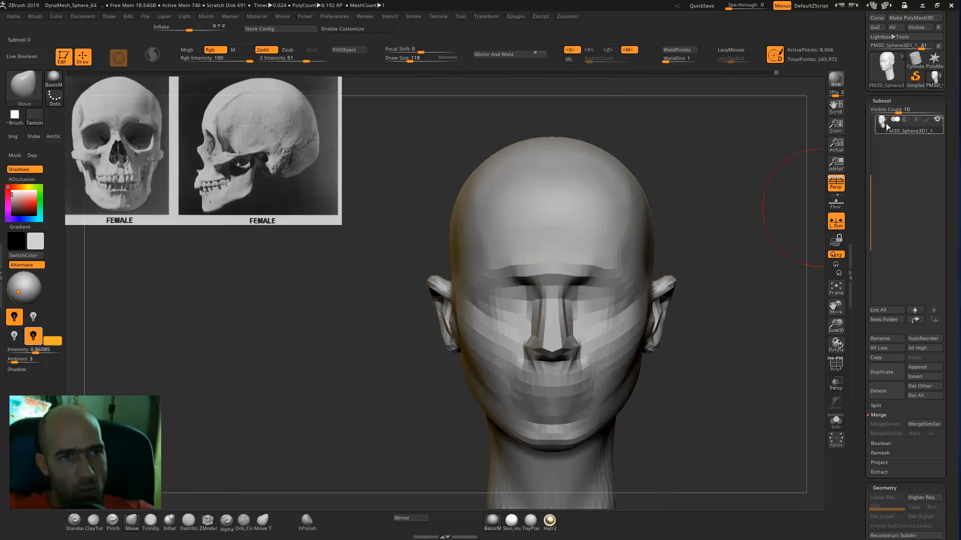
- Define the cheekbones and the hollows below them with DamStandard at draw size 86
{"action": "mouse_move", "coordinate": [729, 245]}
{"action": "left_mouse_down"}
{"action": "mouse_move", "coordinate": [708, 226]}
{"action": "mouse_move", "coordinate": [731, 204]}
{"action": "mouse_move", "coordinate": [777, 243]}
{"action": "mouse_move", "coordinate": [774, 296]}
{"action": "left_mouse_up"}
{"action": "key", "text": "b"}
{"action": "key", "text": "d"}
{"action": "key", "text": "s"}
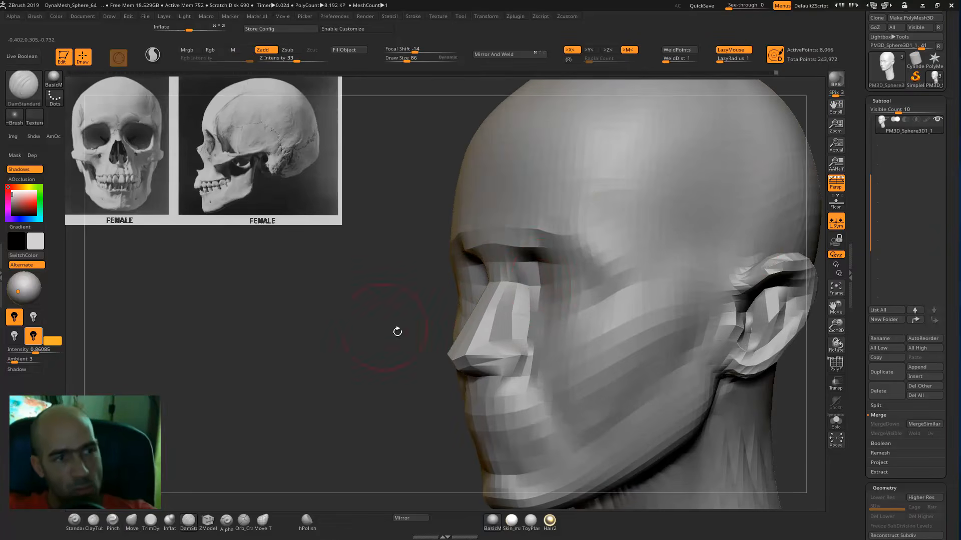
{"action": "left_click_drag", "start_coordinate": [398, 331], "coordinate": [521, 286]}
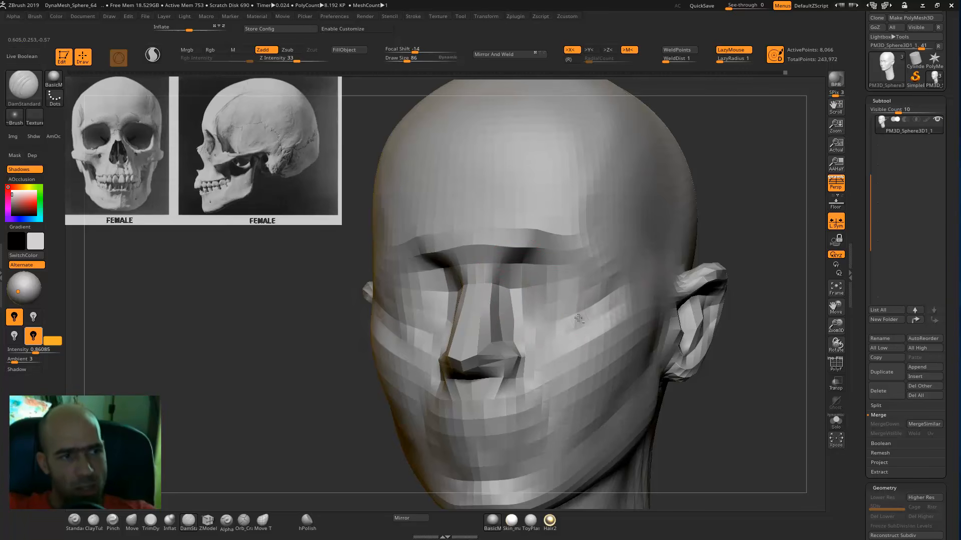
{"action": "left_click_drag", "start_coordinate": [743, 254], "coordinate": [746, 228], "text": "alt"}
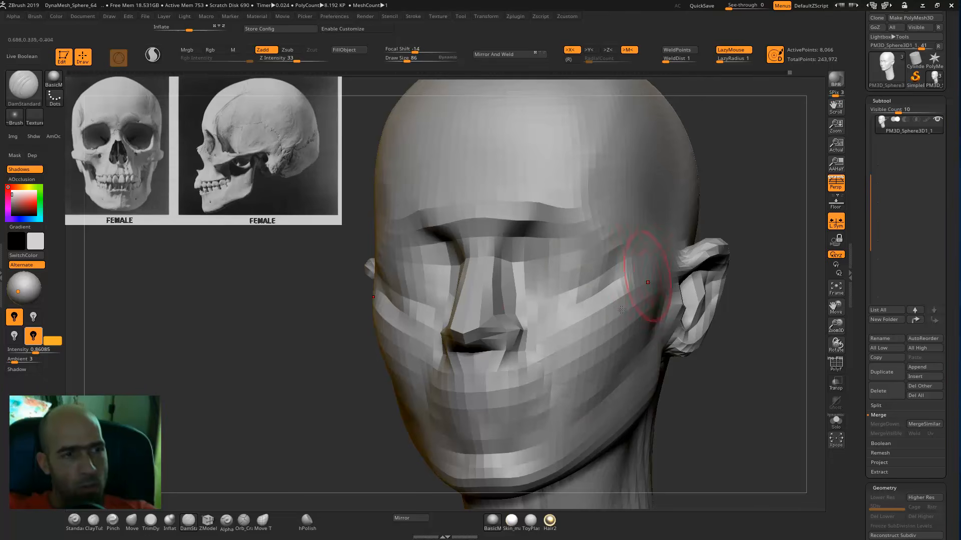
{"action": "mouse_move", "coordinate": [593, 343]}
{"action": "left_mouse_down"}
{"action": "mouse_move", "coordinate": [568, 378]}
{"action": "mouse_move", "coordinate": [571, 369]}
{"action": "left_mouse_up"}
- Smooth the cheeks and the sides of the mouth down to the chin
{"action": "left_click_drag", "start_coordinate": [753, 365], "coordinate": [700, 361]}
{"action": "left_click_drag", "start_coordinate": [646, 288], "coordinate": [619, 340], "text": "shift"}
{"action": "mouse_move", "coordinate": [543, 391]}
{"action": "left_mouse_down", "text": "shift"}
{"action": "mouse_move", "coordinate": [516, 402]}
{"action": "mouse_move", "coordinate": [521, 434]}
{"action": "left_mouse_up", "text": "shift"}
{"action": "left_click_drag", "start_coordinate": [365, 426], "coordinate": [421, 376], "text": "alt"}
{"action": "left_click_drag", "start_coordinate": [458, 328], "coordinate": [495, 303]}
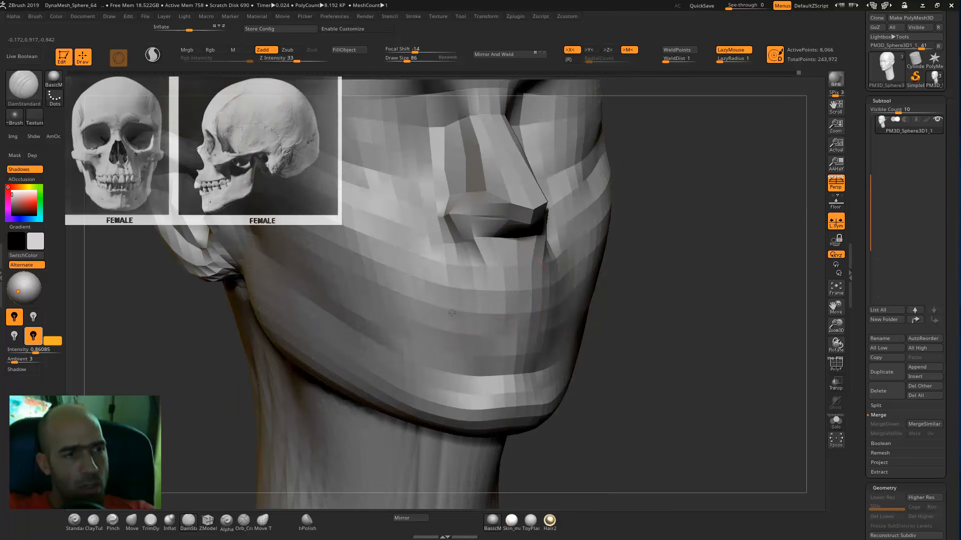
- Fine-tune the facial contour with the Move brush at draw size 86
{"action": "left_click_drag", "start_coordinate": [650, 293], "coordinate": [495, 290]}
{"action": "mouse_move", "coordinate": [591, 260]}
{"action": "left_mouse_down"}
{"action": "mouse_move", "coordinate": [635, 223]}
{"action": "mouse_move", "coordinate": [655, 224]}
{"action": "mouse_move", "coordinate": [641, 226]}
{"action": "left_mouse_up"}
{"action": "key", "text": "b"}
{"action": "key", "text": "m"}
{"action": "key", "text": "v"}
{"action": "left_click_drag", "start_coordinate": [459, 278], "coordinate": [465, 268]}
{"action": "mouse_move", "coordinate": [594, 224]}
{"action": "left_mouse_down", "text": "alt"}
{"action": "mouse_move", "coordinate": [623, 249]}
{"action": "mouse_move", "coordinate": [624, 278]}
{"action": "mouse_move", "coordinate": [688, 337]}
{"action": "mouse_move", "coordinate": [659, 354]}
{"action": "left_mouse_up", "text": "alt"}
- Remesh the head with DynaMesh at resolution 128
{"action": "key", "text": "1"}
{"action": "left_click", "coordinate": [637, 410]}
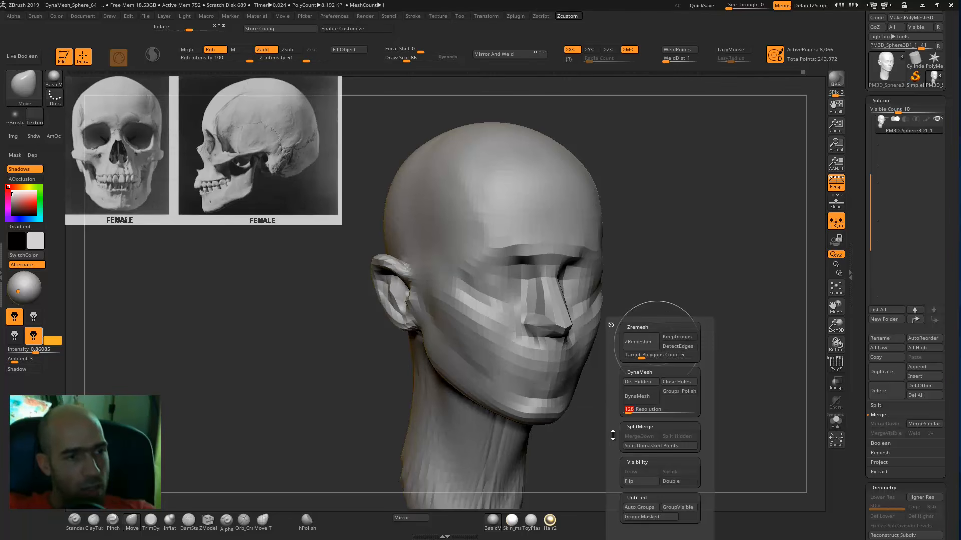
{"action": "type", "text": "55"}
{"action": "left_click", "coordinate": [638, 397]}
{"action": "mouse_move", "coordinate": [703, 301]}
{"action": "left_mouse_down"}
{"action": "mouse_move", "coordinate": [625, 300]}
{"action": "mouse_move", "coordinate": [713, 305]}
{"action": "left_mouse_up"}
{"action": "key", "text": "ctrl+shift+d"}
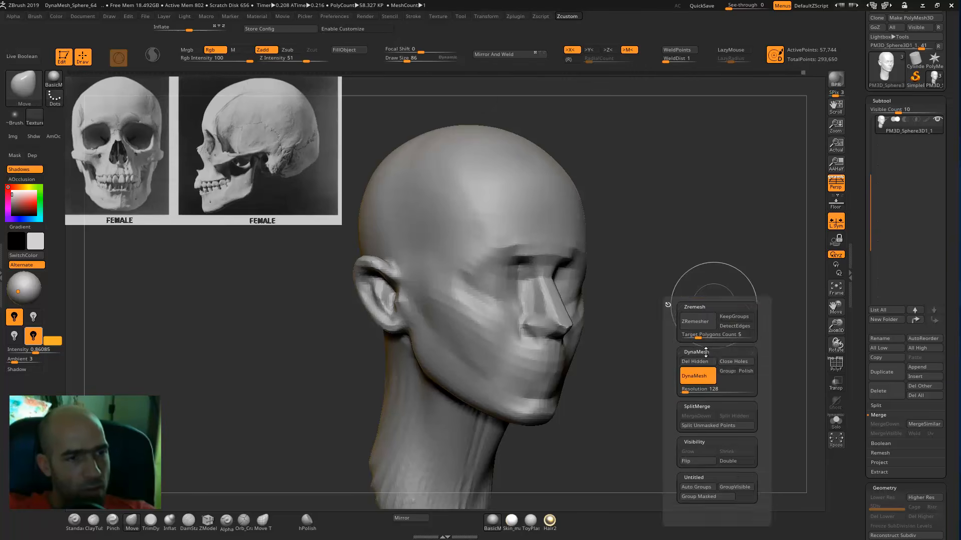
- Remesh the head with DynaMesh at the lower resolution of 56
{"action": "key", "text": "ctrl+shift+d"}
{"action": "key", "text": "ctrl+z"}
{"action": "key", "text": "ctrl+shift+d"}
{"action": "left_click", "coordinate": [649, 414]}
{"action": "type", "text": "8"}
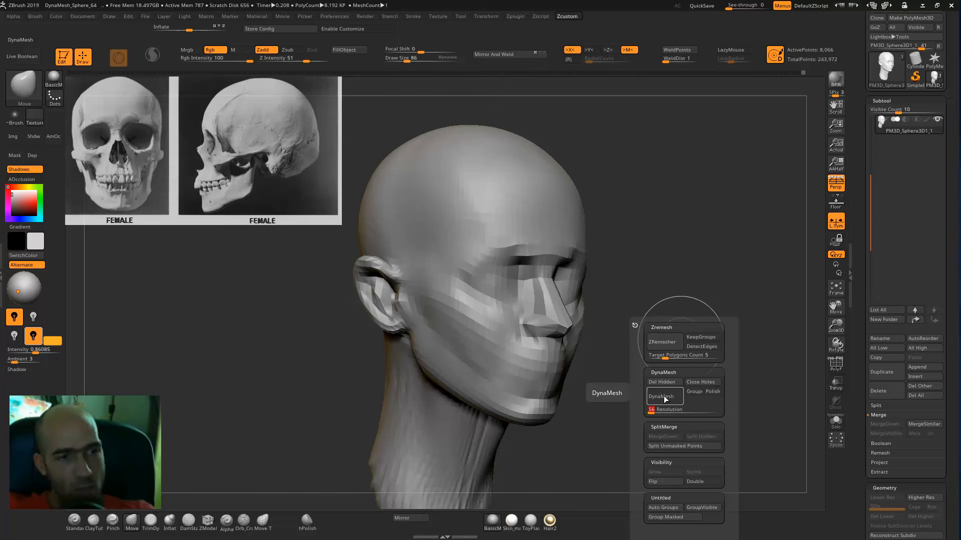
{"action": "left_click", "coordinate": [664, 399]}
- Refine the wings and underside of the nose with DamStandard and ClayTubes at draw size 58, and smooth the strokes
{"action": "mouse_move", "coordinate": [678, 299]}
{"action": "left_mouse_down"}
{"action": "mouse_move", "coordinate": [528, 302]}
{"action": "mouse_move", "coordinate": [671, 255]}
{"action": "mouse_move", "coordinate": [720, 300]}
{"action": "mouse_move", "coordinate": [693, 283]}
{"action": "mouse_move", "coordinate": [698, 316]}
{"action": "left_mouse_up"}
{"action": "key", "text": "b"}
{"action": "key", "text": "d"}
{"action": "key", "text": "s"}
{"action": "key", "text": "bracketleft"}
{"action": "key", "text": "bracketleft"}
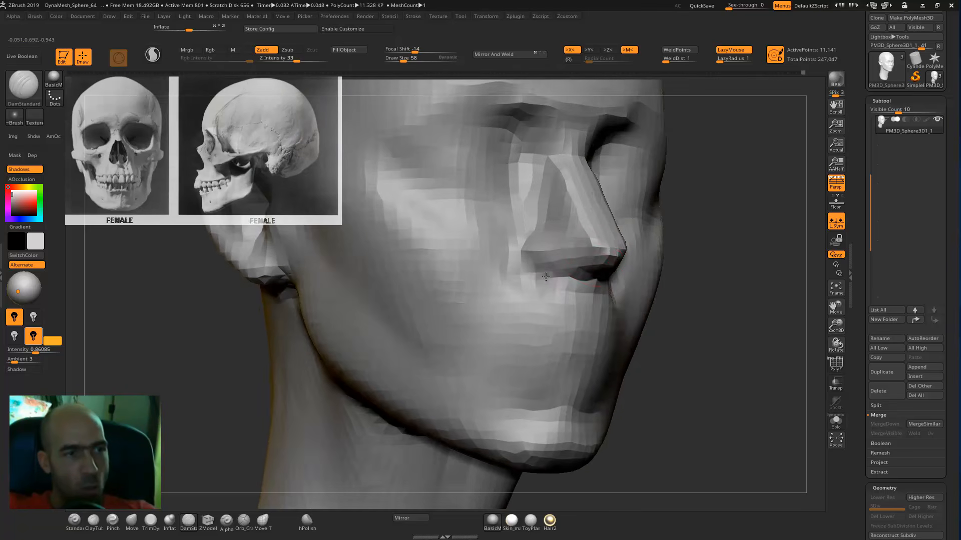
{"action": "left_click_drag", "start_coordinate": [731, 264], "coordinate": [715, 262]}
{"action": "key", "text": "b"}
{"action": "key", "text": "c"}
{"action": "key", "text": "t"}
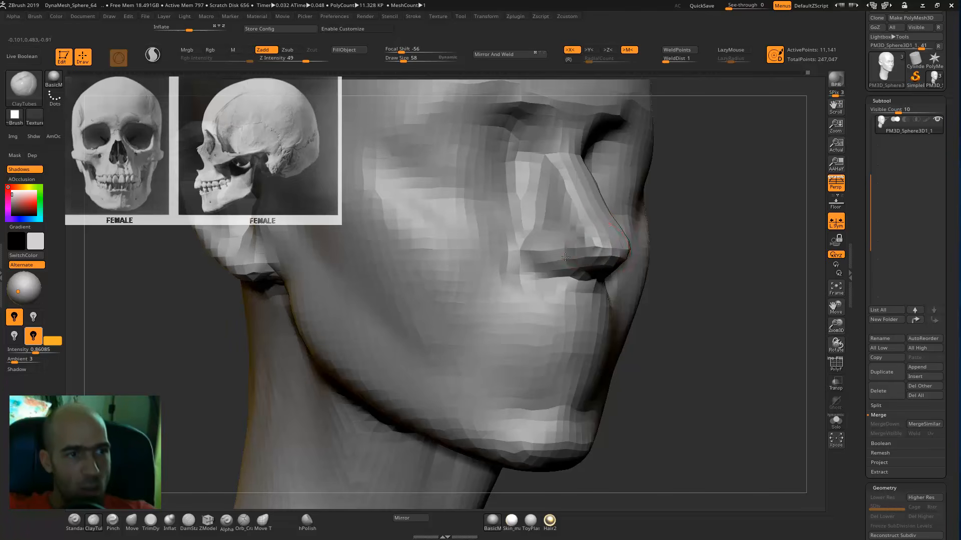
{"action": "left_click_drag", "start_coordinate": [761, 248], "coordinate": [785, 246]}
{"action": "mouse_move", "coordinate": [594, 242]}
{"action": "left_mouse_down", "text": "shift"}
{"action": "mouse_move", "coordinate": [611, 255]}
{"action": "mouse_move", "coordinate": [686, 250]}
{"action": "mouse_move", "coordinate": [668, 295]}
{"action": "mouse_move", "coordinate": [642, 294]}
{"action": "mouse_move", "coordinate": [645, 282]}
{"action": "mouse_move", "coordinate": [656, 285]}
{"action": "mouse_move", "coordinate": [635, 264]}
{"action": "mouse_move", "coordinate": [654, 289]}
{"action": "left_mouse_up", "text": "shift"}
- Smooth the area beside the mouth and the neck, and adjust the face profile with the Move brush at draw size 90
{"action": "key", "text": "b"}
{"action": "key", "text": "m"}
{"action": "key", "text": "v"}
{"action": "left_click_drag", "start_coordinate": [519, 276], "coordinate": [517, 359], "text": "shift"}
{"action": "left_click_drag", "start_coordinate": [665, 306], "coordinate": [711, 278], "text": "alt"}
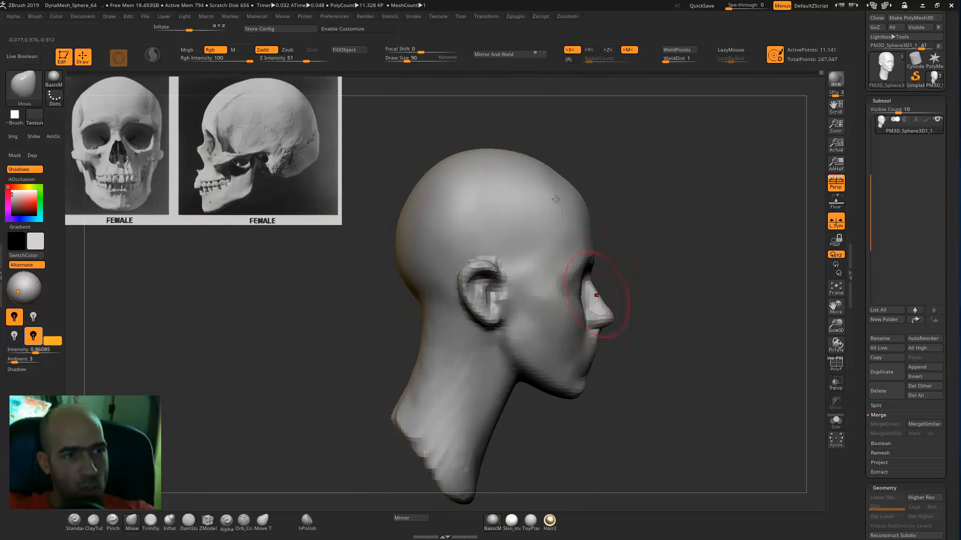
{"action": "left_click_drag", "start_coordinate": [434, 389], "coordinate": [445, 411], "text": "shift"}
{"action": "mouse_move", "coordinate": [698, 328]}
{"action": "left_mouse_down"}
{"action": "mouse_move", "coordinate": [658, 322]}
{"action": "mouse_move", "coordinate": [668, 325]}
{"action": "mouse_move", "coordinate": [658, 303]}
{"action": "mouse_move", "coordinate": [735, 232]}
{"action": "mouse_move", "coordinate": [669, 265]}
{"action": "mouse_move", "coordinate": [507, 265]}
{"action": "left_mouse_up"}
- Carve the inner corners of the eye sockets under the brow and refine the nose wings with the Standard brush
{"action": "key", "text": "b"}
{"action": "key", "text": "s"}
{"action": "key", "text": "t"}
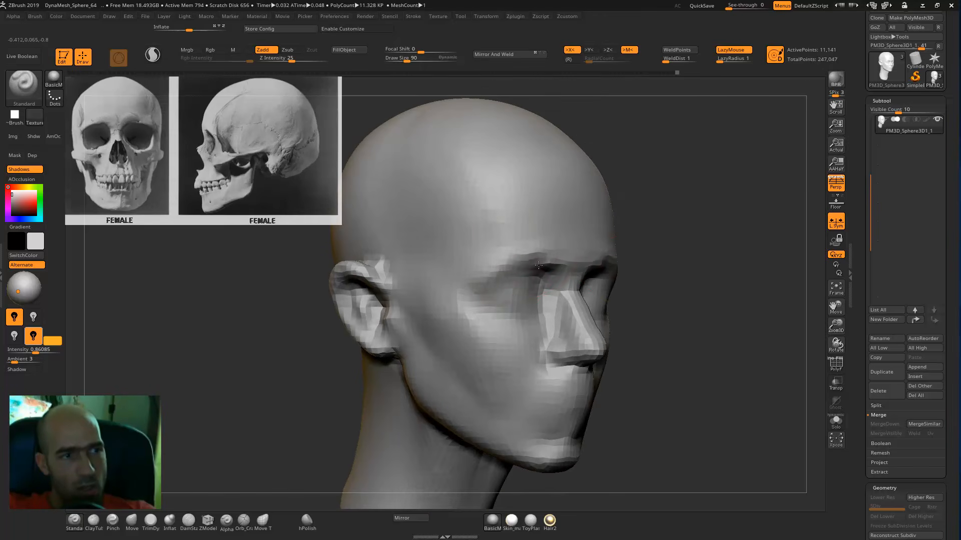
{"action": "mouse_move", "coordinate": [521, 261]}
{"action": "left_mouse_down", "text": "alt"}
{"action": "mouse_move", "coordinate": [559, 269]}
{"action": "mouse_move", "coordinate": [519, 228]}
{"action": "mouse_move", "coordinate": [558, 252]}
{"action": "left_mouse_up", "text": "alt"}
{"action": "left_click_drag", "start_coordinate": [693, 250], "coordinate": [621, 229]}
{"action": "mouse_move", "coordinate": [698, 385]}
{"action": "left_mouse_down", "text": "alt"}
{"action": "mouse_move", "coordinate": [699, 286]}
{"action": "mouse_move", "coordinate": [656, 302]}
{"action": "mouse_move", "coordinate": [671, 201]}
{"action": "left_mouse_up", "text": "alt"}
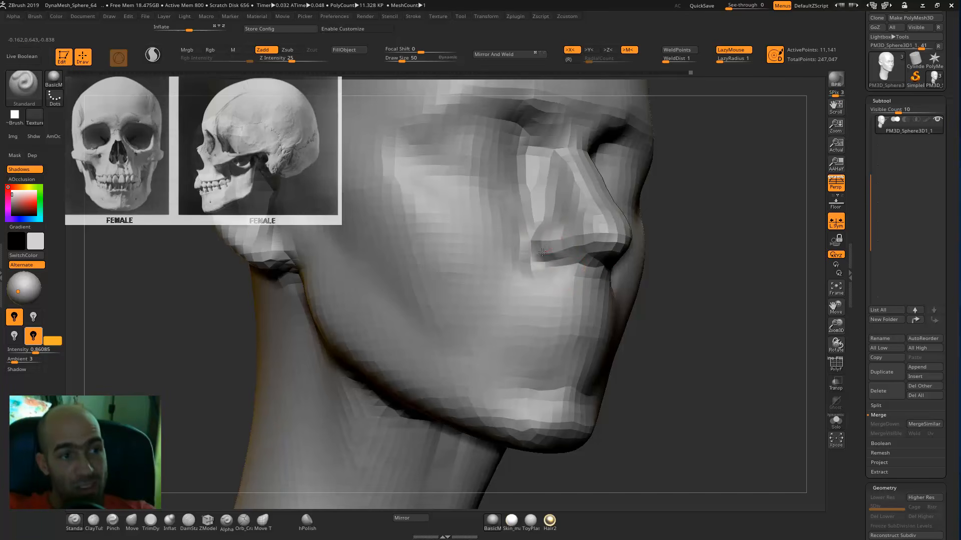
{"action": "mouse_move", "coordinate": [694, 234]}
{"action": "left_mouse_down"}
{"action": "mouse_move", "coordinate": [692, 253]}
{"action": "mouse_move", "coordinate": [757, 334]}
{"action": "mouse_move", "coordinate": [754, 345]}
{"action": "mouse_move", "coordinate": [710, 295]}
{"action": "left_mouse_up"}
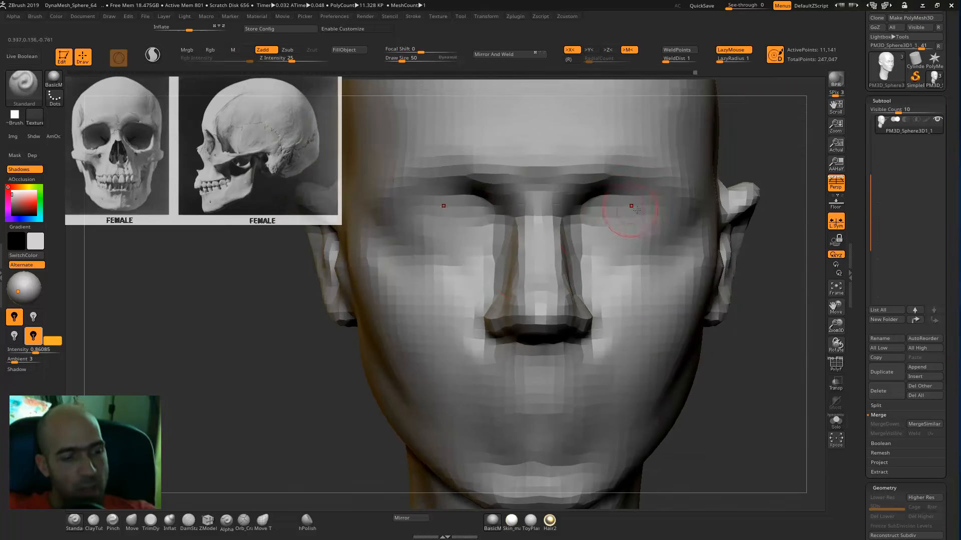
- Reshape the sides and wings of the nose with the Move brush at draw size 66 and smooth the upper nose sides
{"action": "key", "text": "b"}
{"action": "key", "text": "m"}
{"action": "key", "text": "v"}
{"action": "mouse_move", "coordinate": [507, 285]}
{"action": "left_mouse_down"}
{"action": "mouse_move", "coordinate": [518, 281]}
{"action": "mouse_move", "coordinate": [527, 248]}
{"action": "left_mouse_up"}
{"action": "key", "text": "bracketright"}
{"action": "mouse_move", "coordinate": [743, 360]}
{"action": "left_mouse_down"}
{"action": "mouse_move", "coordinate": [803, 358]}
{"action": "mouse_move", "coordinate": [725, 359]}
{"action": "mouse_move", "coordinate": [723, 388]}
{"action": "left_mouse_up"}
{"action": "key", "text": "ctrl+z"}
{"action": "key", "text": "ctrl+z"}
{"action": "key", "text": "bracketleft"}
{"action": "mouse_move", "coordinate": [471, 333]}
{"action": "left_mouse_down"}
{"action": "mouse_move", "coordinate": [463, 359]}
{"action": "mouse_move", "coordinate": [474, 376]}
{"action": "mouse_move", "coordinate": [478, 338]}
{"action": "left_mouse_up"}
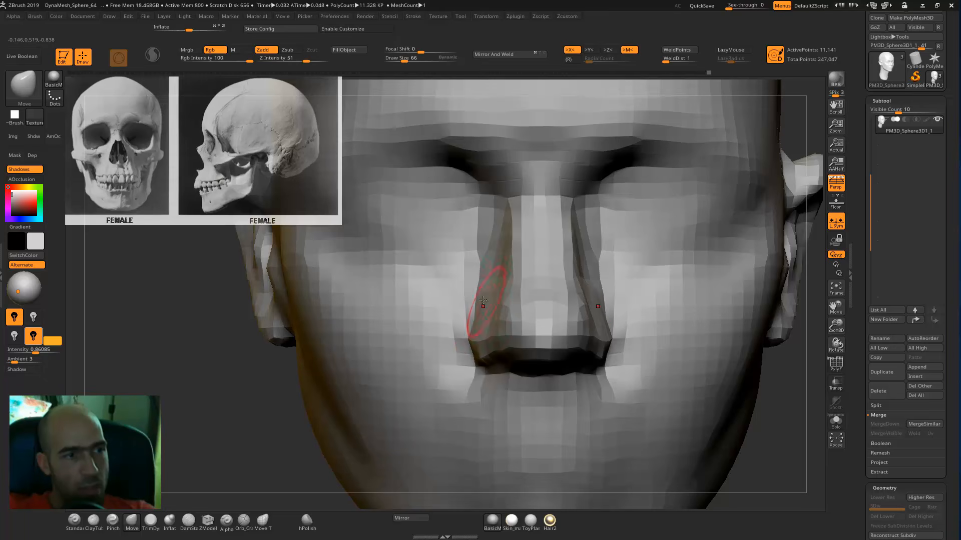
{"action": "mouse_move", "coordinate": [501, 240]}
{"action": "left_mouse_down", "text": "shift"}
{"action": "mouse_move", "coordinate": [500, 249]}
{"action": "mouse_move", "coordinate": [488, 240]}
{"action": "mouse_move", "coordinate": [483, 208]}
{"action": "left_mouse_up", "text": "shift"}
{"action": "mouse_move", "coordinate": [768, 391]}
{"action": "left_mouse_down"}
{"action": "mouse_move", "coordinate": [709, 364]}
{"action": "mouse_move", "coordinate": [724, 363]}
{"action": "mouse_move", "coordinate": [688, 338]}
{"action": "mouse_move", "coordinate": [707, 341]}
{"action": "mouse_move", "coordinate": [742, 373]}
{"action": "mouse_move", "coordinate": [725, 318]}
{"action": "mouse_move", "coordinate": [735, 315]}
{"action": "left_mouse_up"}
- Cut the creases around the nose wings with DamStandard at draw size 66 and smooth the area beside the mouth
{"action": "key", "text": "b"}
{"action": "key", "text": "d"}
{"action": "key", "text": "s"}
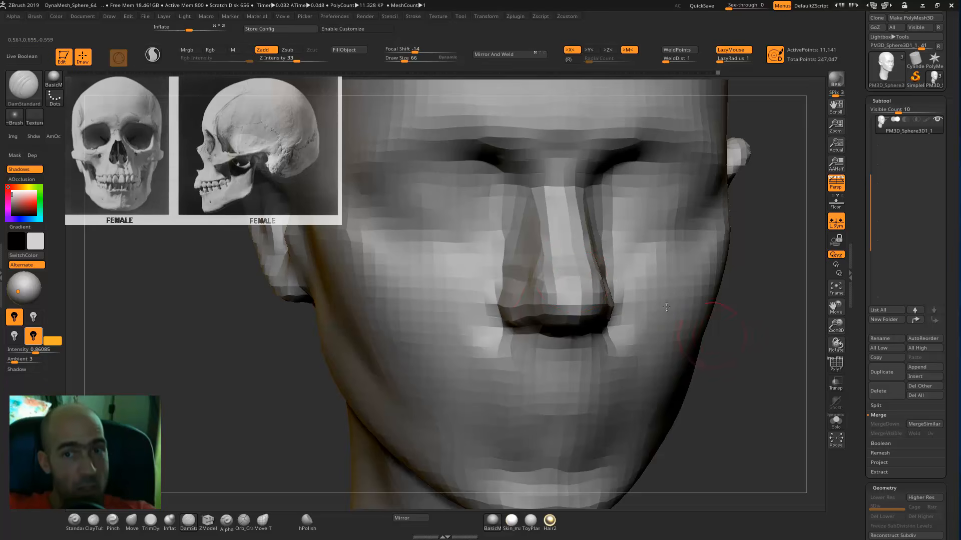
{"action": "left_click_drag", "start_coordinate": [716, 336], "coordinate": [713, 299]}
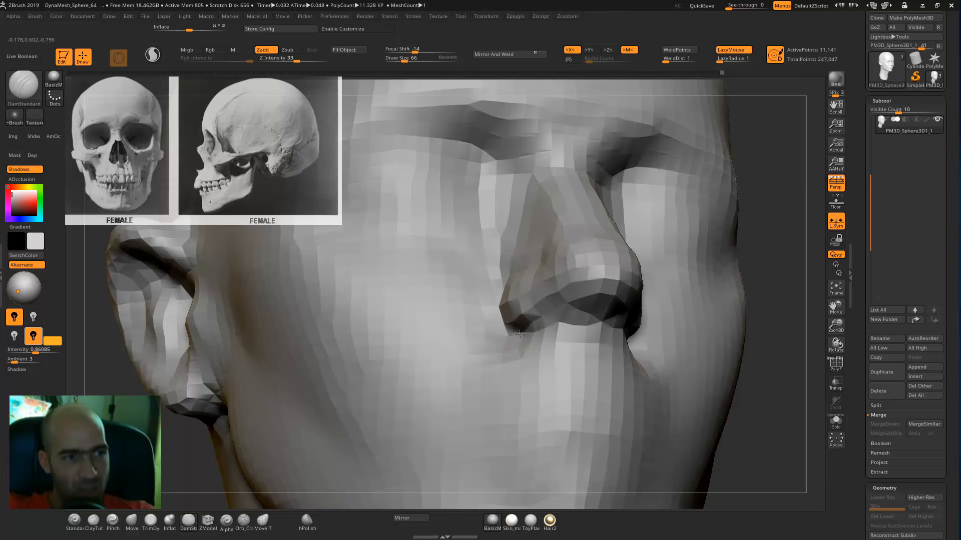
{"action": "mouse_move", "coordinate": [538, 329]}
{"action": "left_mouse_down"}
{"action": "mouse_move", "coordinate": [575, 310]}
{"action": "mouse_move", "coordinate": [608, 313]}
{"action": "mouse_move", "coordinate": [578, 296]}
{"action": "left_mouse_up"}
{"action": "mouse_move", "coordinate": [723, 272]}
{"action": "left_mouse_down", "text": "shift"}
{"action": "mouse_move", "coordinate": [720, 308]}
{"action": "mouse_move", "coordinate": [751, 302]}
{"action": "mouse_move", "coordinate": [701, 376]}
{"action": "left_mouse_up", "text": "shift"}
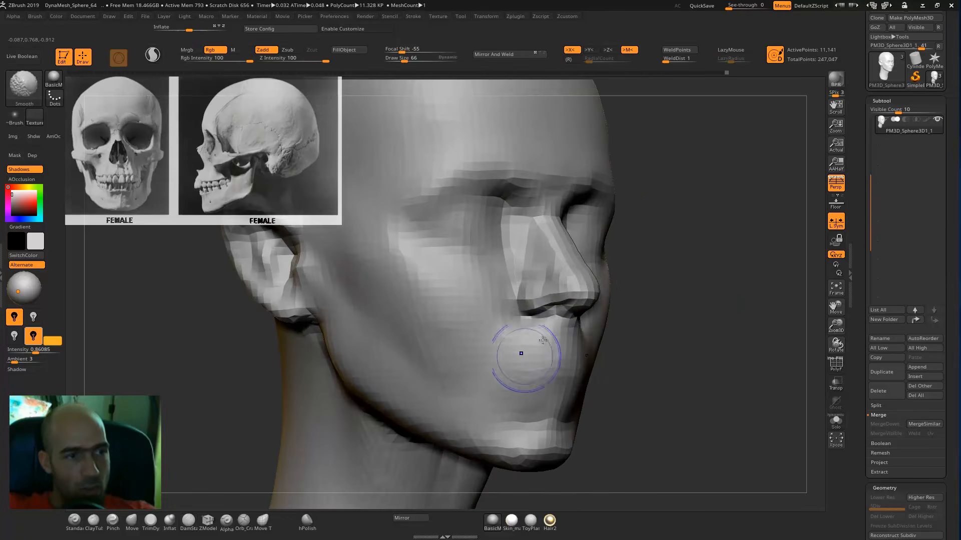
{"action": "mouse_move", "coordinate": [751, 325]}
{"action": "left_mouse_down"}
{"action": "mouse_move", "coordinate": [727, 350]}
{"action": "mouse_move", "coordinate": [729, 373]}
{"action": "mouse_move", "coordinate": [706, 366]}
{"action": "mouse_move", "coordinate": [682, 322]}
{"action": "mouse_move", "coordinate": [686, 343]}
{"action": "mouse_move", "coordinate": [743, 386]}
{"action": "left_mouse_up"}
{"action": "mouse_move", "coordinate": [635, 320]}
{"action": "left_mouse_down"}
{"action": "mouse_move", "coordinate": [662, 313]}
{"action": "mouse_move", "coordinate": [655, 350]}
{"action": "left_mouse_up"}
- Build up the nose and deepen the eye sockets beside its bridge with the Standard brush at draw size 66
{"action": "key", "text": "b"}
{"action": "key", "text": "s"}
{"action": "key", "text": "t"}
{"action": "mouse_move", "coordinate": [563, 292]}
{"action": "left_mouse_down"}
{"action": "mouse_move", "coordinate": [543, 282]}
{"action": "mouse_move", "coordinate": [569, 265]}
{"action": "left_mouse_up"}
{"action": "mouse_move", "coordinate": [720, 305]}
{"action": "left_mouse_down"}
{"action": "mouse_move", "coordinate": [699, 312]}
{"action": "mouse_move", "coordinate": [688, 355]}
{"action": "left_mouse_up"}
{"action": "mouse_move", "coordinate": [688, 356]}
{"action": "left_mouse_down", "text": "alt"}
{"action": "mouse_move", "coordinate": [699, 331]}
{"action": "mouse_move", "coordinate": [724, 341]}
{"action": "mouse_move", "coordinate": [706, 334]}
{"action": "mouse_move", "coordinate": [690, 350]}
{"action": "mouse_move", "coordinate": [618, 279]}
{"action": "left_mouse_up", "text": "alt"}
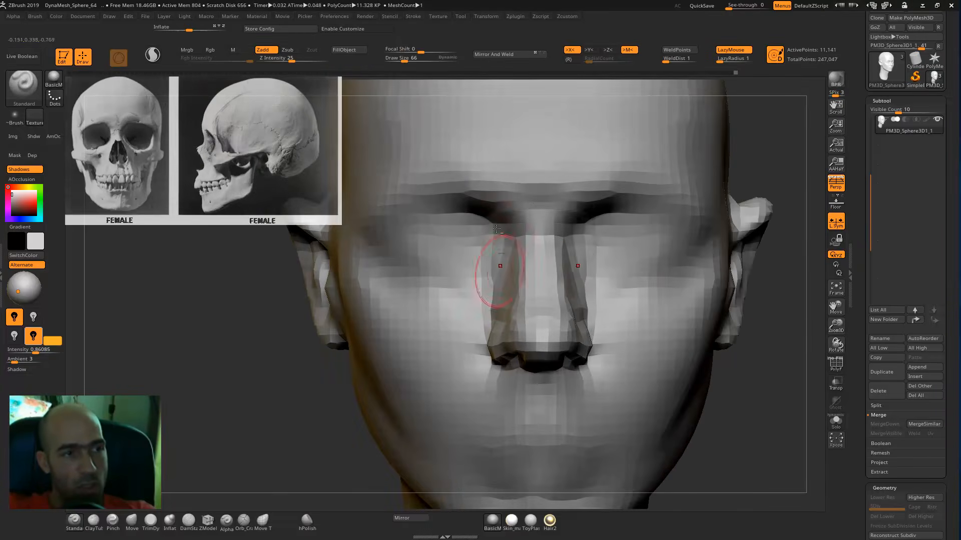
{"action": "left_click_drag", "start_coordinate": [494, 244], "coordinate": [421, 290], "text": "alt"}
- Smooth the cheekbones and the transition from the lower eye sockets into the cheeks
{"action": "left_click_drag", "start_coordinate": [280, 371], "coordinate": [338, 361]}
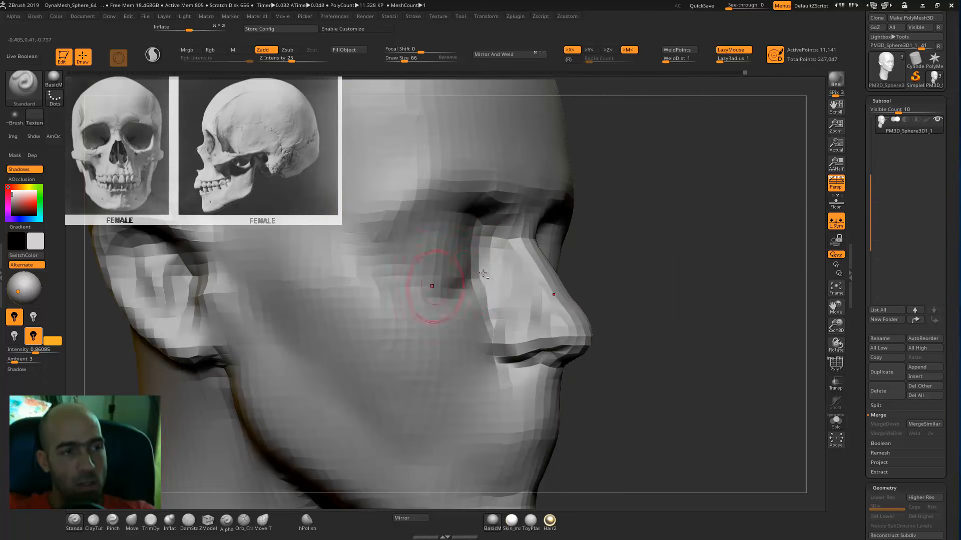
{"action": "left_click_drag", "start_coordinate": [466, 308], "coordinate": [356, 266], "text": "shift"}
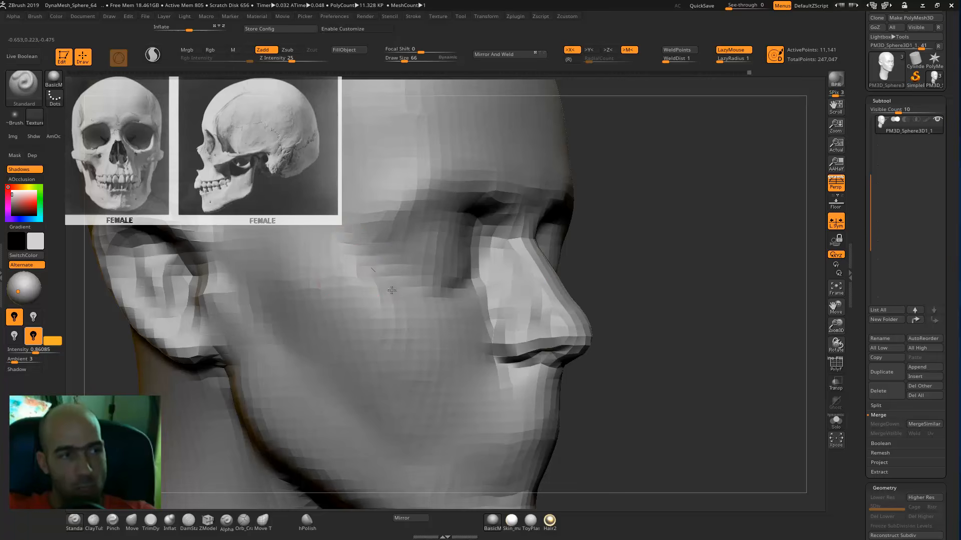
{"action": "left_click_drag", "start_coordinate": [660, 303], "coordinate": [588, 290], "text": "alt"}
{"action": "left_click_drag", "start_coordinate": [368, 293], "coordinate": [331, 320], "text": "shift"}
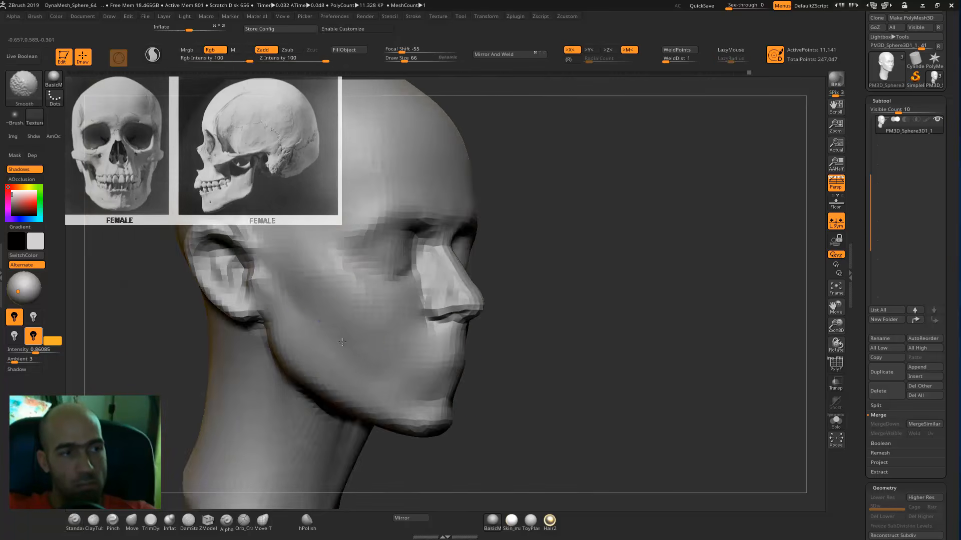
{"action": "left_click_drag", "start_coordinate": [596, 360], "coordinate": [495, 368]}
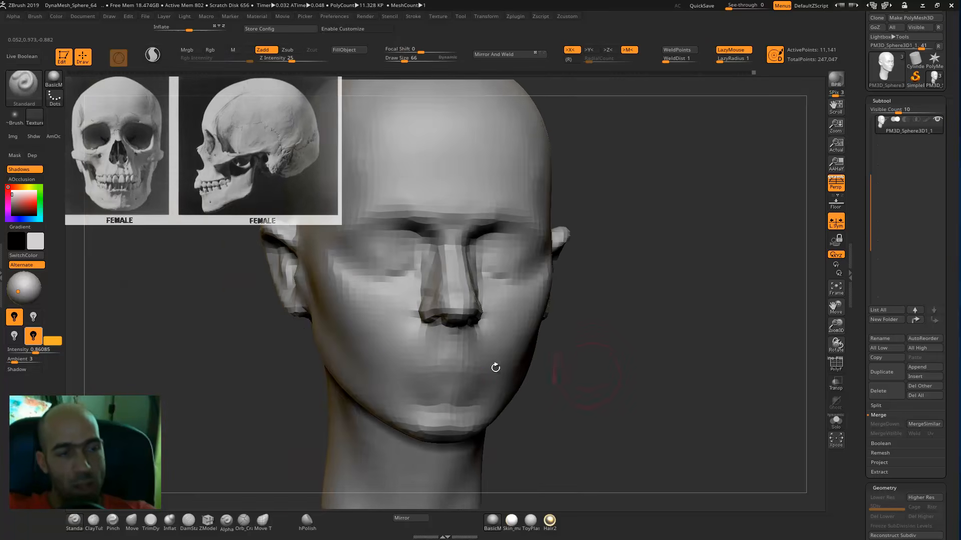
{"action": "left_click_drag", "start_coordinate": [611, 395], "coordinate": [501, 347]}
{"action": "left_click_drag", "start_coordinate": [707, 295], "coordinate": [700, 390], "text": "alt"}
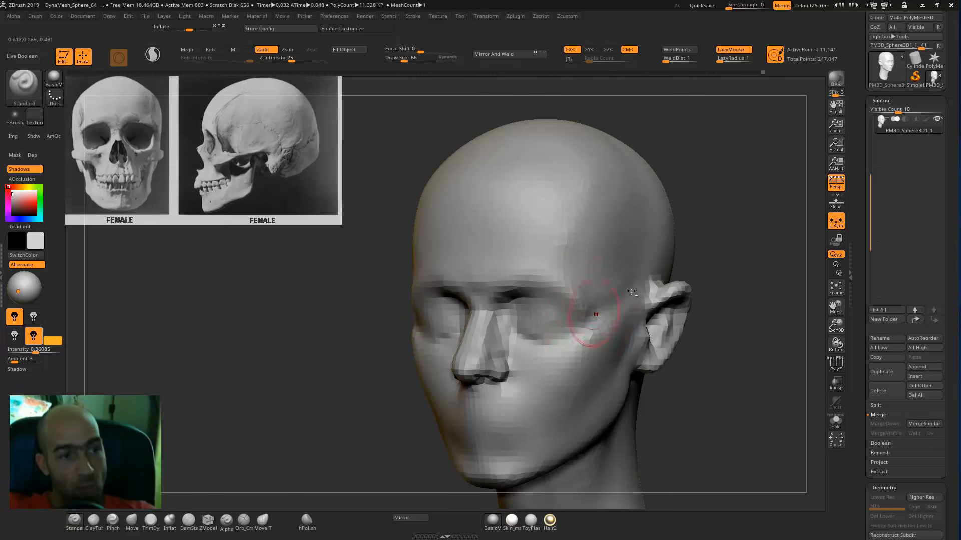
- Shape the nostril wings and the underside of the nose with the Move brush at draw size 90
{"action": "key", "text": "shift"}
{"action": "left_click_drag", "start_coordinate": [791, 283], "coordinate": [693, 310], "text": "shift"}
{"action": "left_click_drag", "start_coordinate": [669, 354], "coordinate": [693, 331], "text": "alt"}
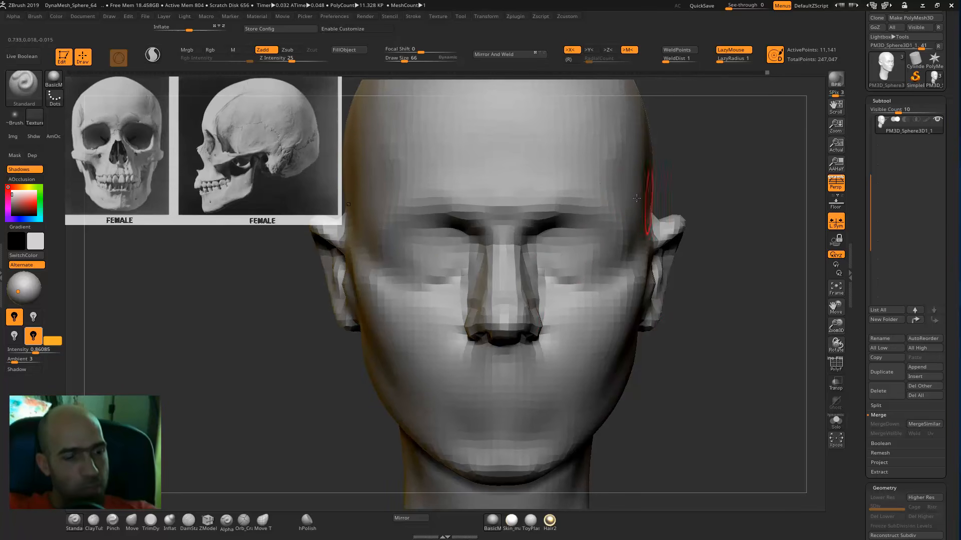
{"action": "key", "text": "b"}
{"action": "key", "text": "m"}
{"action": "key", "text": "v"}
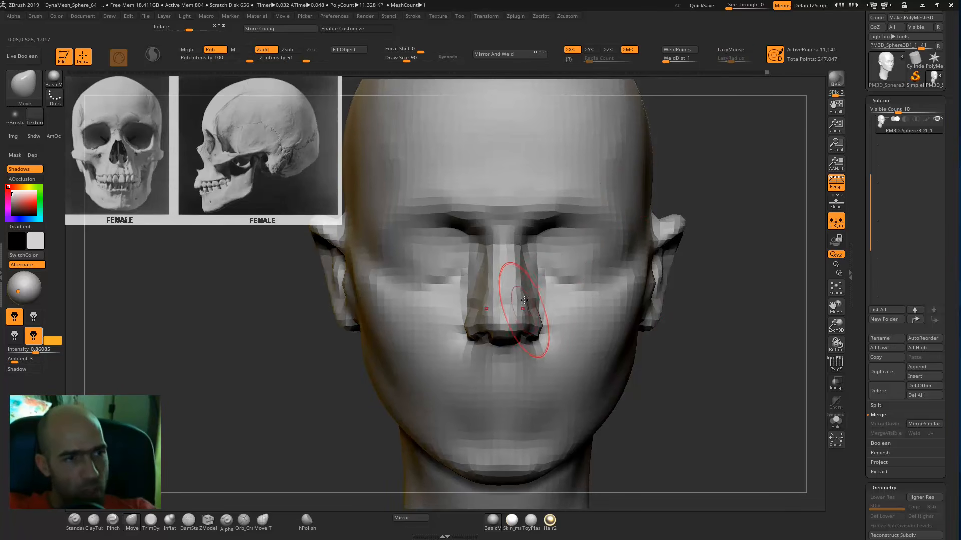
{"action": "left_click_drag", "start_coordinate": [705, 355], "coordinate": [596, 350]}
{"action": "left_click_drag", "start_coordinate": [446, 374], "coordinate": [436, 315]}
{"action": "left_click_drag", "start_coordinate": [435, 315], "coordinate": [443, 358], "text": "alt"}
{"action": "left_click_drag", "start_coordinate": [580, 340], "coordinate": [587, 343]}
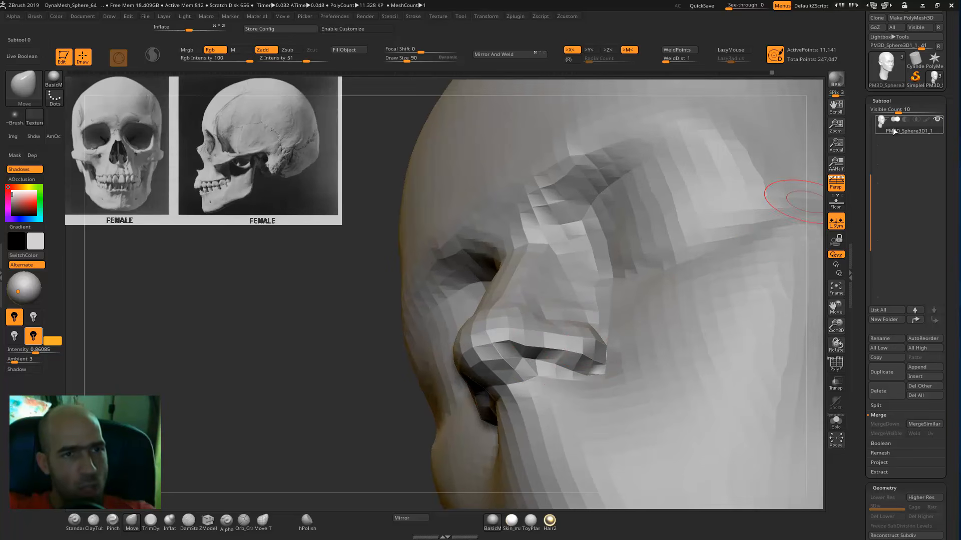
{"action": "mouse_move", "coordinate": [893, 128]}
{"action": "left_click_drag", "start_coordinate": [364, 396], "coordinate": [401, 388]}
{"action": "left_click_drag", "start_coordinate": [600, 336], "coordinate": [593, 343]}
{"action": "mouse_move", "coordinate": [268, 425]}
{"action": "left_mouse_down"}
{"action": "mouse_move", "coordinate": [264, 446]}
{"action": "mouse_move", "coordinate": [245, 450]}
{"action": "left_mouse_up"}
{"action": "left_click_drag", "start_coordinate": [572, 356], "coordinate": [577, 360]}
{"action": "mouse_move", "coordinate": [408, 413]}
{"action": "left_mouse_down"}
{"action": "mouse_move", "coordinate": [388, 417]}
{"action": "mouse_move", "coordinate": [402, 480]}
{"action": "left_mouse_up"}
- Add volume to the underside of the nose tip with the Standard brush at draw size 90
{"action": "key", "text": "1"}
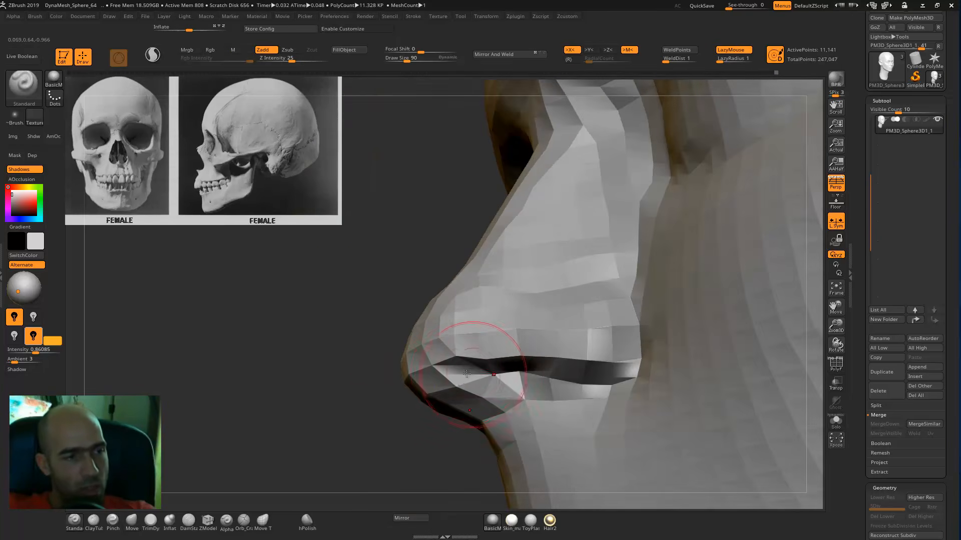
{"action": "mouse_move", "coordinate": [466, 372]}
{"action": "left_mouse_down"}
{"action": "mouse_move", "coordinate": [483, 379]}
{"action": "mouse_move", "coordinate": [459, 376]}
{"action": "left_mouse_up"}
{"action": "left_click_drag", "start_coordinate": [370, 407], "coordinate": [325, 431]}
{"action": "left_click_drag", "start_coordinate": [371, 399], "coordinate": [358, 392]}
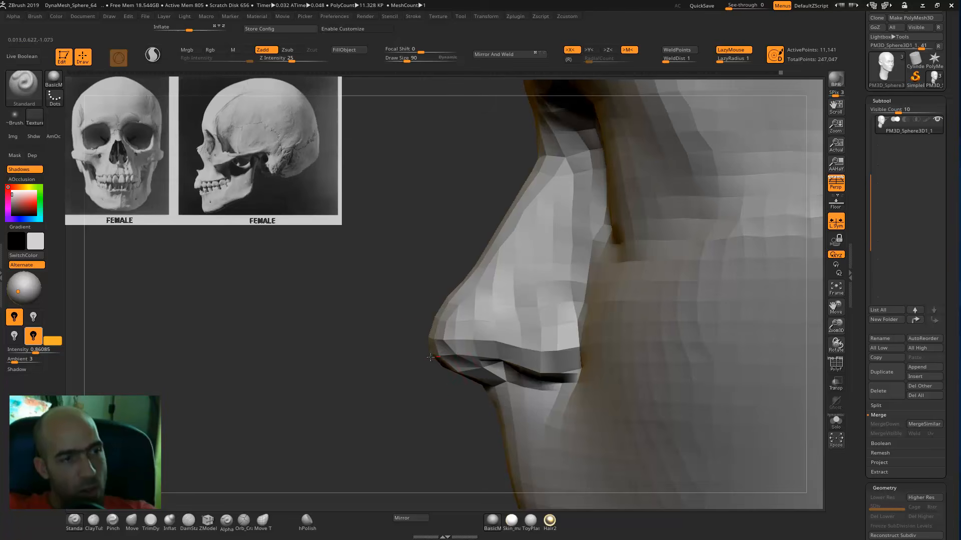
- Adjust the nose tip and bridge in profile with the Move brush at draw size 90
{"action": "key", "text": "b"}
{"action": "key", "text": "m"}
{"action": "key", "text": "v"}
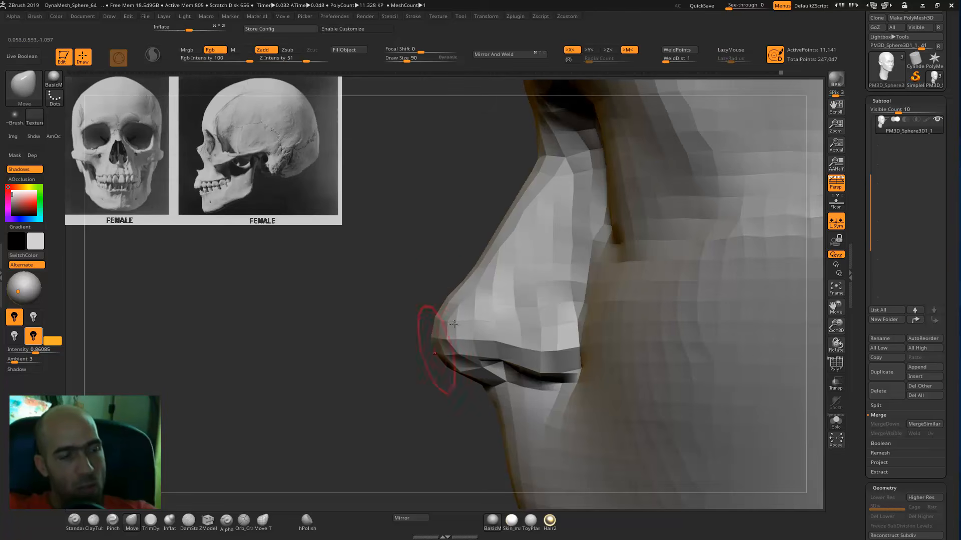
{"action": "mouse_move", "coordinate": [401, 336]}
{"action": "left_mouse_down", "text": "alt"}
{"action": "mouse_move", "coordinate": [369, 317]}
{"action": "mouse_move", "coordinate": [372, 306]}
{"action": "mouse_move", "coordinate": [375, 331]}
{"action": "mouse_move", "coordinate": [397, 301]}
{"action": "mouse_move", "coordinate": [490, 303]}
{"action": "left_mouse_up", "text": "alt"}
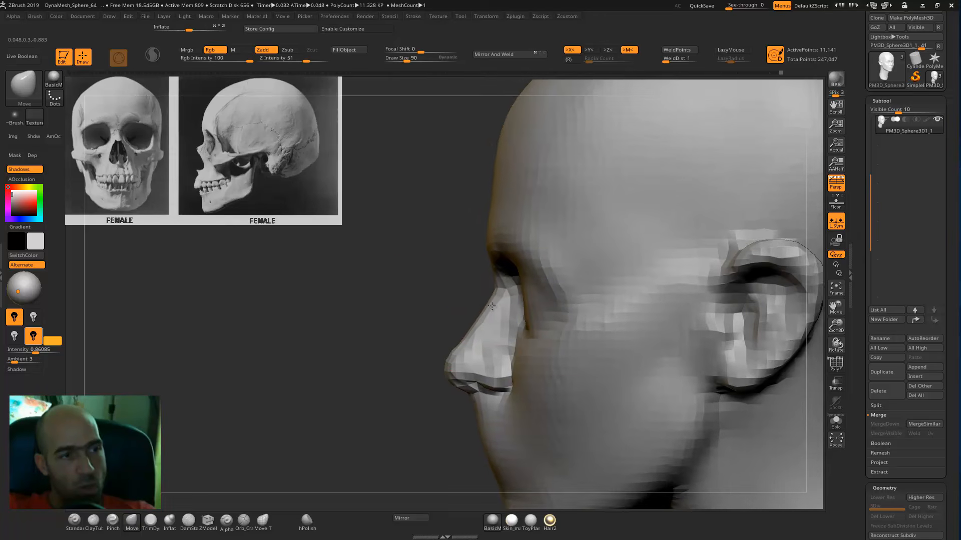
{"action": "left_click_drag", "start_coordinate": [412, 309], "coordinate": [354, 330]}
{"action": "left_click_drag", "start_coordinate": [660, 273], "coordinate": [682, 205], "text": "alt"}
- Try to shift the ear forward with the Move brush at draw size 122, and undo the move
{"action": "key", "text": "bracketright"}
{"action": "key", "text": "bracketright"}
{"action": "key", "text": "bracketright"}
{"action": "mouse_move", "coordinate": [418, 219]}
{"action": "left_mouse_down", "text": "alt"}
{"action": "mouse_move", "coordinate": [430, 234]}
{"action": "mouse_move", "coordinate": [494, 229]}
{"action": "mouse_move", "coordinate": [568, 305]}
{"action": "mouse_move", "coordinate": [665, 268]}
{"action": "mouse_move", "coordinate": [569, 296]}
{"action": "left_mouse_up", "text": "alt"}
{"action": "mouse_move", "coordinate": [700, 290]}
{"action": "left_mouse_down"}
{"action": "mouse_move", "coordinate": [613, 304]}
{"action": "mouse_move", "coordinate": [576, 296]}
{"action": "left_mouse_up"}
{"action": "right_click_drag", "start_coordinate": [582, 300], "coordinate": [570, 265], "text": "alt"}
{"action": "left_click_drag", "start_coordinate": [576, 309], "coordinate": [552, 310]}
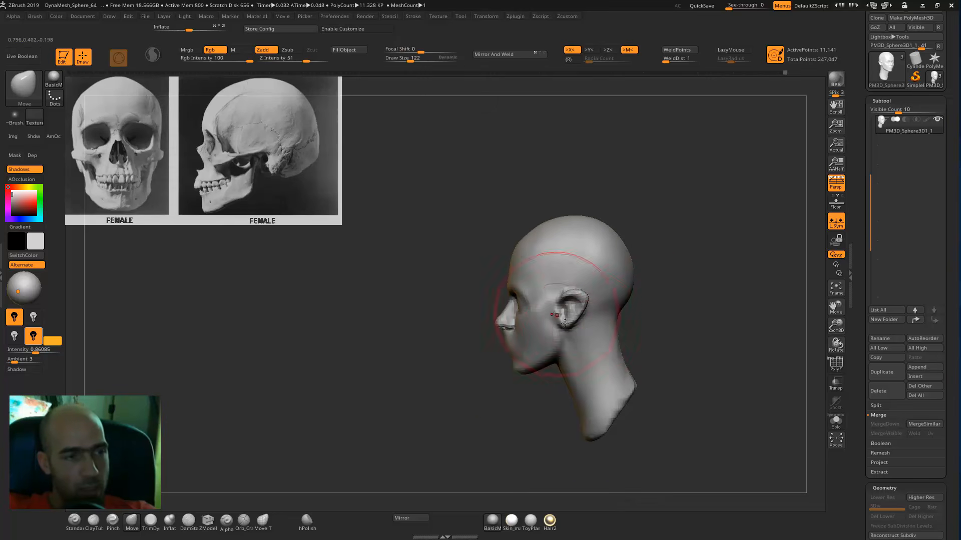
{"action": "key", "text": "ctrl+z"}
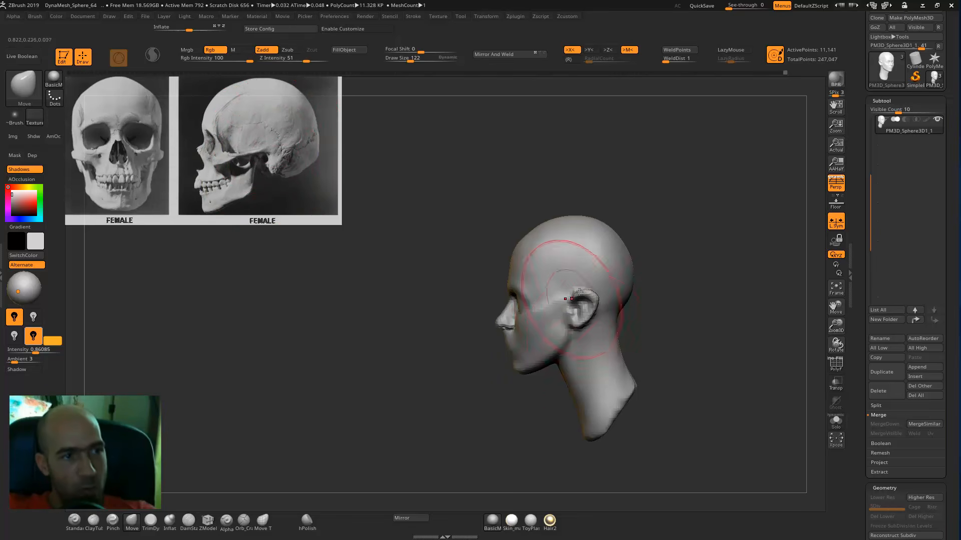
- Refine the back and crown of the skull in side view with the Move brush at draw size 122
{"action": "left_click_drag", "start_coordinate": [693, 295], "coordinate": [691, 345], "text": "alt"}
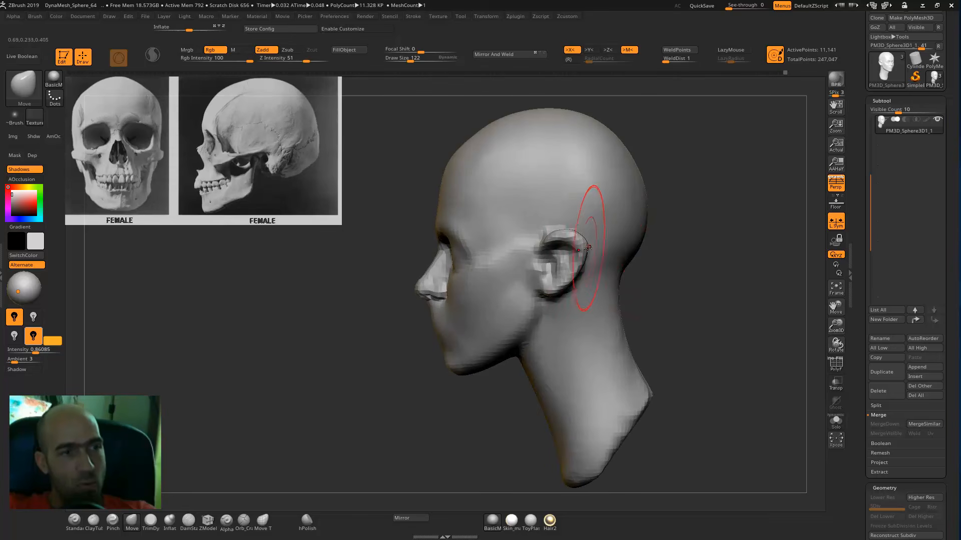
{"action": "left_click_drag", "start_coordinate": [639, 245], "coordinate": [639, 187]}
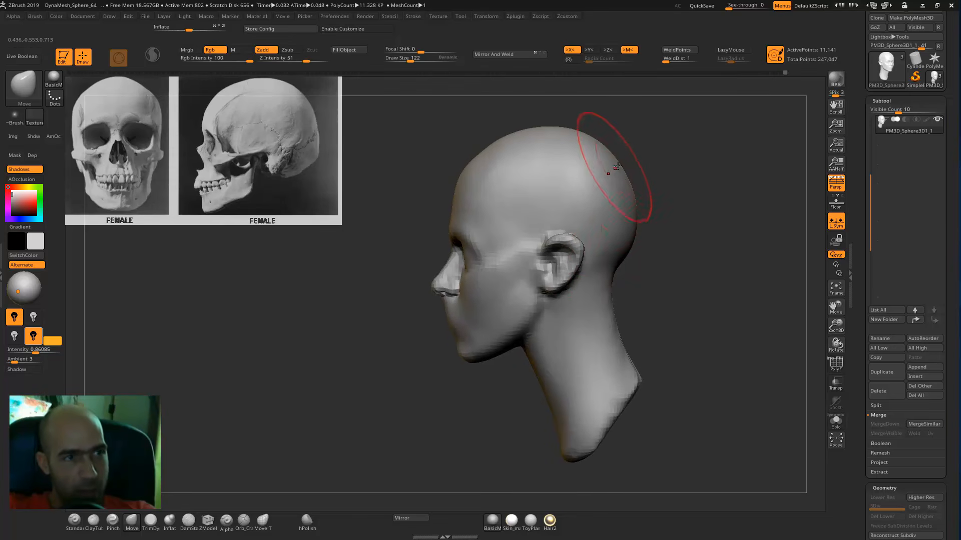
{"action": "mouse_move", "coordinate": [639, 149]}
{"action": "left_mouse_down"}
{"action": "mouse_move", "coordinate": [674, 229]}
{"action": "mouse_move", "coordinate": [663, 188]}
{"action": "left_mouse_up"}
{"action": "mouse_move", "coordinate": [663, 188]}
{"action": "left_mouse_down"}
{"action": "mouse_move", "coordinate": [708, 347]}
{"action": "mouse_move", "coordinate": [704, 299]}
{"action": "mouse_move", "coordinate": [658, 231]}
{"action": "left_mouse_up"}
- Sculpt the inner hollow and folds of the ear with the Standard brush at draw size 82
{"action": "key", "text": "1"}
{"action": "key", "text": "bracketleft"}
{"action": "mouse_move", "coordinate": [544, 205]}
{"action": "left_mouse_down", "text": "alt"}
{"action": "mouse_move", "coordinate": [580, 200]}
{"action": "mouse_move", "coordinate": [546, 203]}
{"action": "mouse_move", "coordinate": [500, 265]}
{"action": "mouse_move", "coordinate": [506, 245]}
{"action": "mouse_move", "coordinate": [494, 279]}
{"action": "mouse_move", "coordinate": [506, 314]}
{"action": "mouse_move", "coordinate": [532, 327]}
{"action": "left_mouse_up", "text": "alt"}
{"action": "left_click_drag", "start_coordinate": [677, 288], "coordinate": [705, 321]}
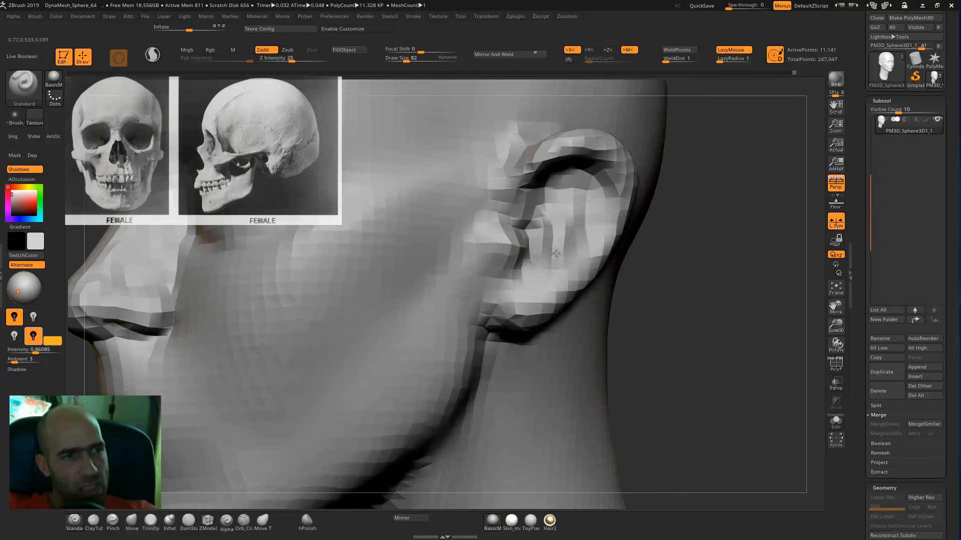
{"action": "left_click_drag", "start_coordinate": [705, 265], "coordinate": [544, 243]}
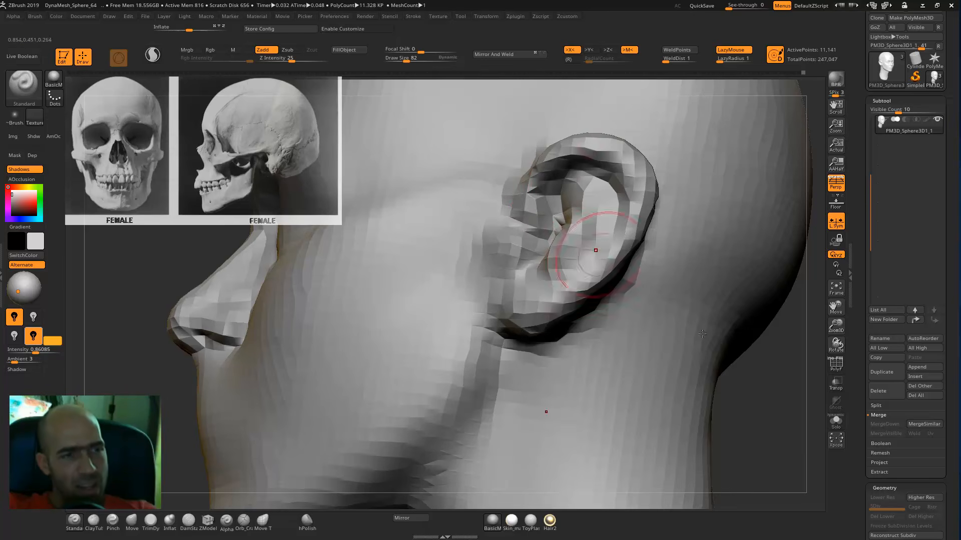
{"action": "left_click_drag", "start_coordinate": [671, 279], "coordinate": [557, 254]}
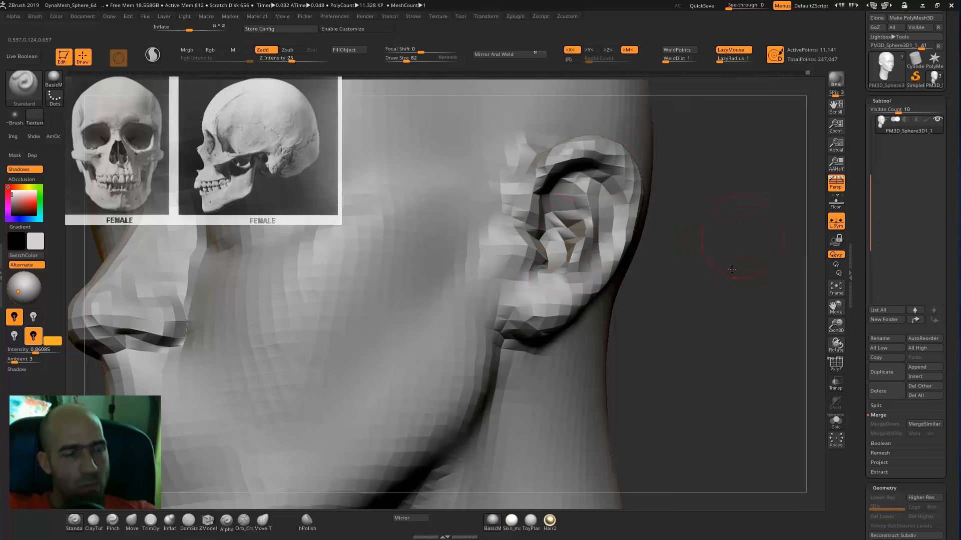
{"action": "left_click_drag", "start_coordinate": [732, 269], "coordinate": [591, 221]}
- Adjust the ear's outer rim and lobe as seen from the front with the Move brush at draw size 82
{"action": "mouse_move", "coordinate": [758, 280]}
{"action": "left_mouse_down"}
{"action": "mouse_move", "coordinate": [716, 273]}
{"action": "mouse_move", "coordinate": [685, 245]}
{"action": "left_mouse_up"}
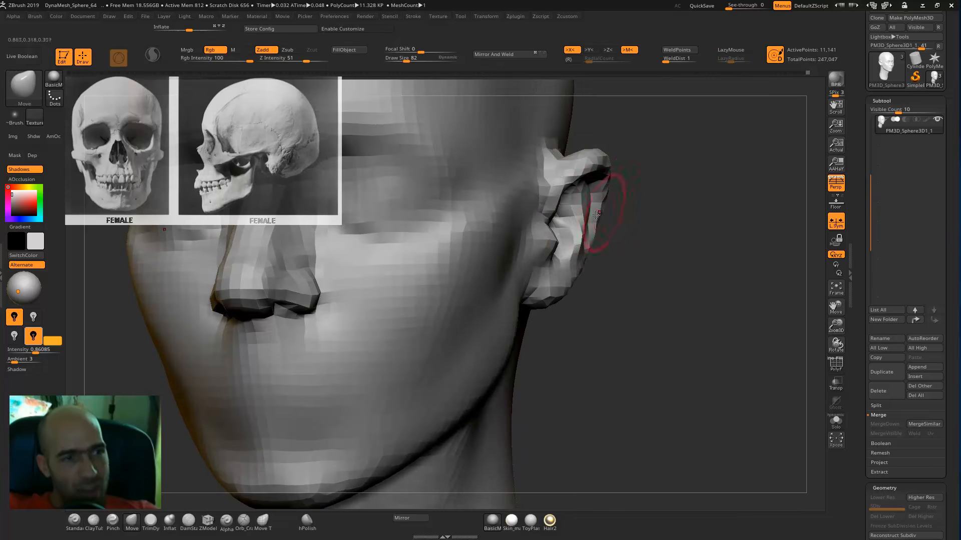
{"action": "mouse_move", "coordinate": [617, 283]}
{"action": "left_mouse_down"}
{"action": "mouse_move", "coordinate": [555, 259]}
{"action": "mouse_move", "coordinate": [631, 345]}
{"action": "left_mouse_up"}
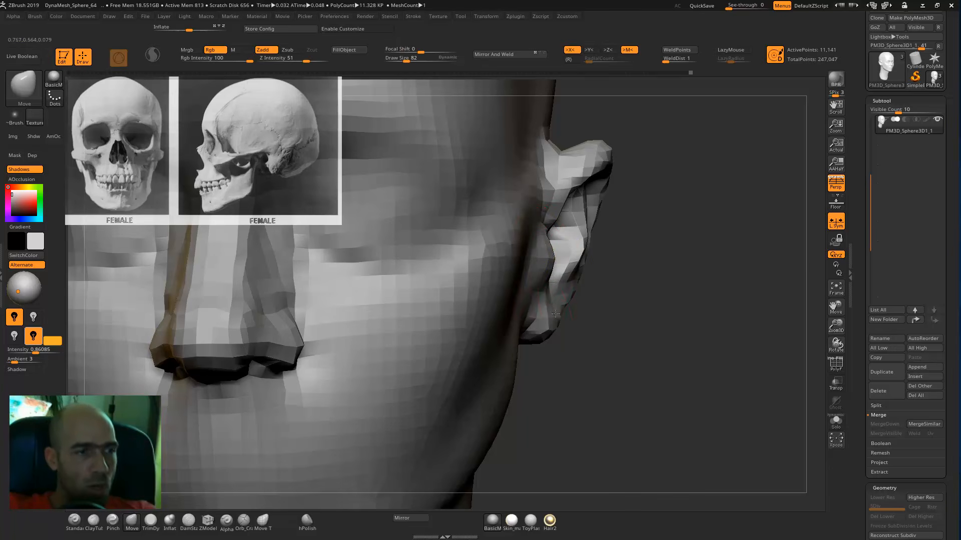
{"action": "mouse_move", "coordinate": [585, 311]}
{"action": "left_mouse_down"}
{"action": "mouse_move", "coordinate": [585, 267]}
{"action": "mouse_move", "coordinate": [607, 285]}
{"action": "mouse_move", "coordinate": [608, 335]}
{"action": "left_mouse_up"}
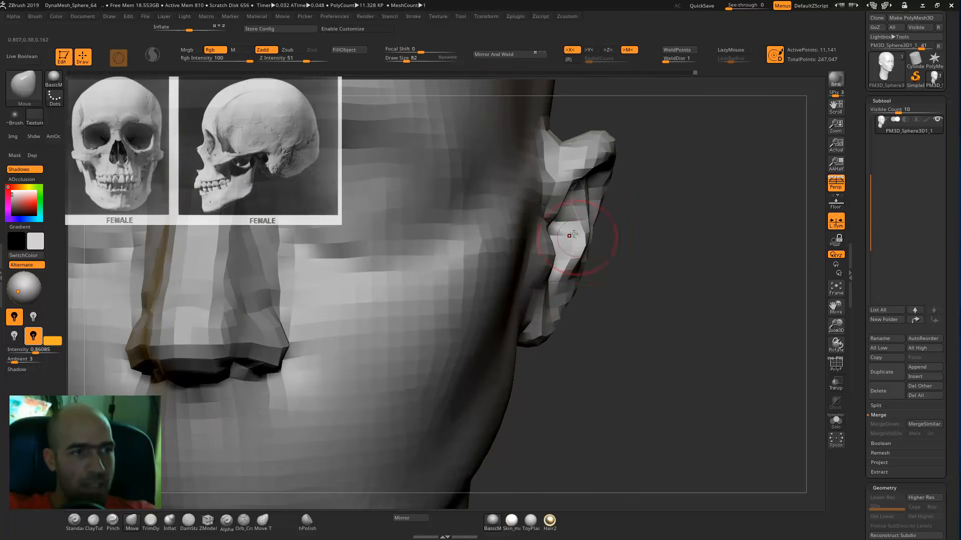
{"action": "left_click_drag", "start_coordinate": [588, 231], "coordinate": [591, 221], "text": "alt"}
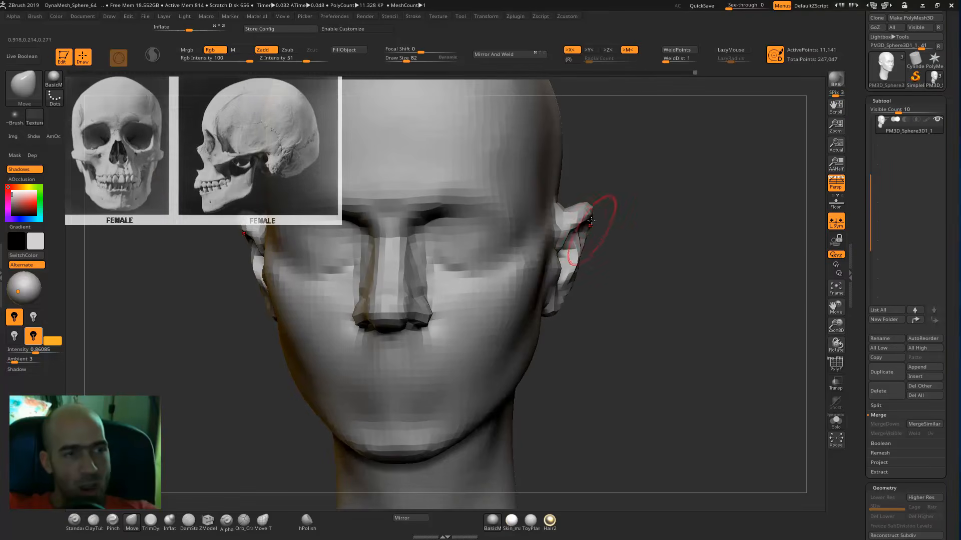
- Sculpt the back of the ear where it joins the head with the Standard brush at draw size 82
{"action": "mouse_move", "coordinate": [588, 186]}
{"action": "left_mouse_down", "text": "alt"}
{"action": "mouse_move", "coordinate": [601, 207]}
{"action": "mouse_move", "coordinate": [583, 209]}
{"action": "left_mouse_up", "text": "alt"}
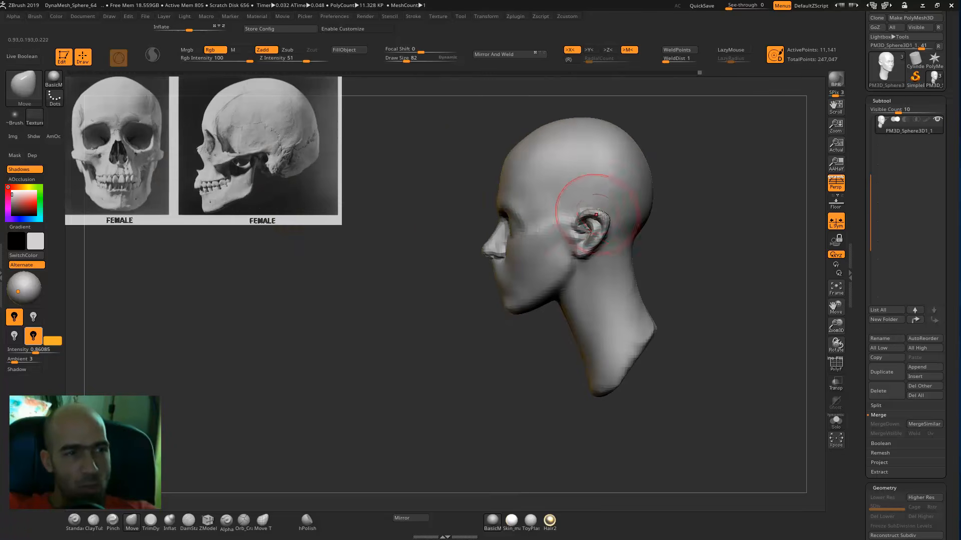
{"action": "mouse_move", "coordinate": [674, 229]}
{"action": "left_mouse_down"}
{"action": "mouse_move", "coordinate": [738, 235]}
{"action": "mouse_move", "coordinate": [683, 232]}
{"action": "left_mouse_up"}
{"action": "left_click_drag", "start_coordinate": [683, 232], "coordinate": [683, 280], "text": "alt"}
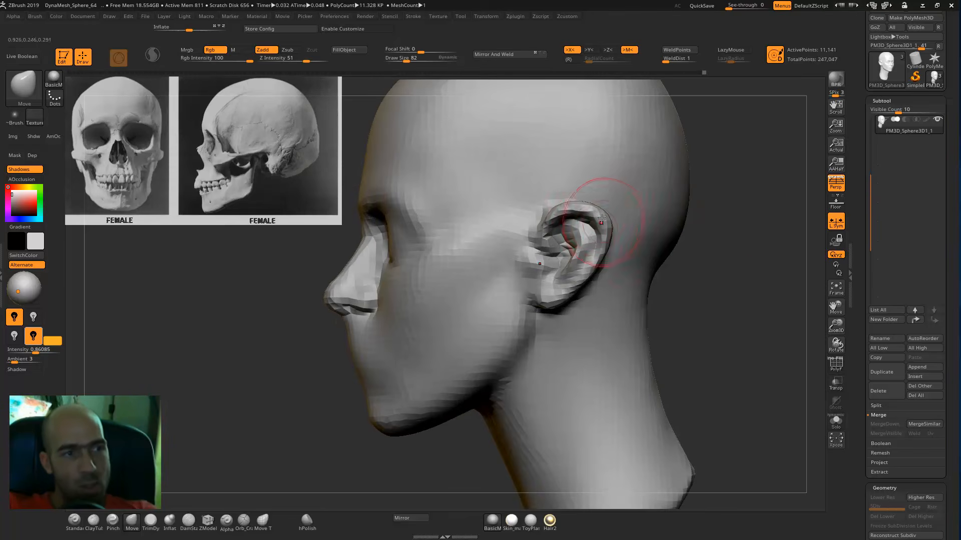
{"action": "mouse_move", "coordinate": [743, 249]}
{"action": "left_mouse_down"}
{"action": "mouse_move", "coordinate": [694, 279]}
{"action": "mouse_move", "coordinate": [766, 340]}
{"action": "mouse_move", "coordinate": [749, 349]}
{"action": "mouse_move", "coordinate": [665, 325]}
{"action": "mouse_move", "coordinate": [425, 319]}
{"action": "mouse_move", "coordinate": [393, 348]}
{"action": "mouse_move", "coordinate": [416, 383]}
{"action": "left_mouse_up"}
{"action": "key", "text": "1"}
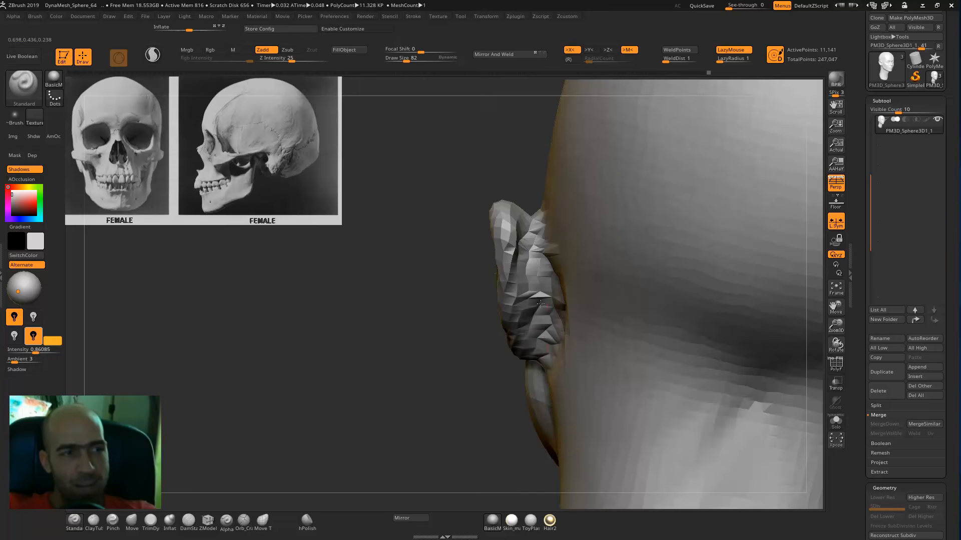
{"action": "left_click_drag", "start_coordinate": [455, 356], "coordinate": [556, 297]}
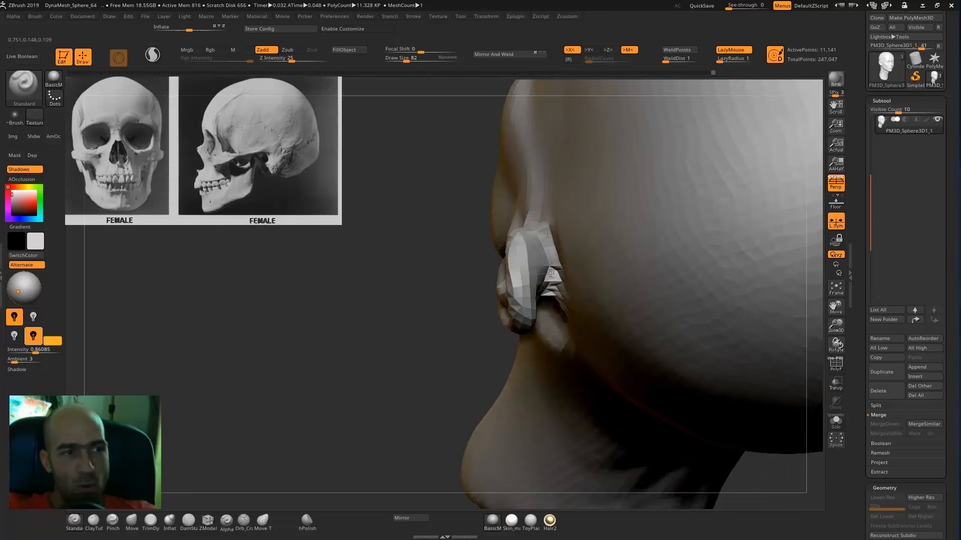
{"action": "mouse_move", "coordinate": [425, 375]}
{"action": "left_mouse_down", "text": "alt"}
{"action": "mouse_move", "coordinate": [415, 272]}
{"action": "mouse_move", "coordinate": [426, 236]}
{"action": "left_mouse_up", "text": "alt"}
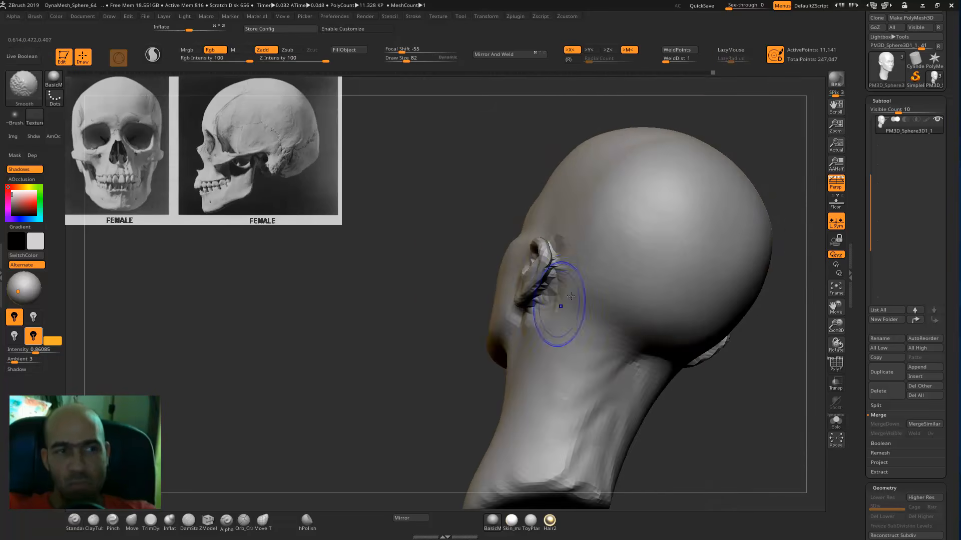
- Smooth the skin behind the ear and its transition into the neck at draw size 82
{"action": "left_click_drag", "start_coordinate": [414, 379], "coordinate": [635, 369]}
{"action": "mouse_move", "coordinate": [701, 365]}
{"action": "left_mouse_down"}
{"action": "mouse_move", "coordinate": [674, 353]}
{"action": "mouse_move", "coordinate": [642, 256]}
{"action": "mouse_move", "coordinate": [635, 261]}
{"action": "left_mouse_up"}
{"action": "mouse_move", "coordinate": [460, 321]}
{"action": "left_mouse_down", "text": "shift"}
{"action": "mouse_move", "coordinate": [416, 321]}
{"action": "mouse_move", "coordinate": [399, 309]}
{"action": "mouse_move", "coordinate": [409, 386]}
{"action": "left_mouse_up", "text": "shift"}
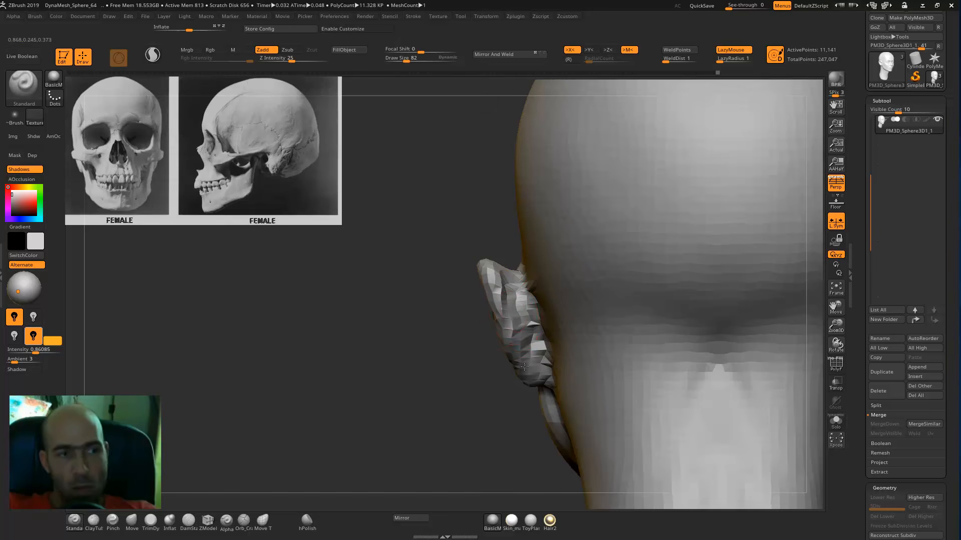
{"action": "mouse_move", "coordinate": [523, 426]}
{"action": "left_mouse_down", "text": "alt"}
{"action": "mouse_move", "coordinate": [432, 367]}
{"action": "mouse_move", "coordinate": [540, 350]}
{"action": "left_mouse_up", "text": "alt"}
{"action": "left_click_drag", "start_coordinate": [591, 432], "coordinate": [599, 419], "text": "shift"}
{"action": "mouse_move", "coordinate": [666, 373]}
{"action": "left_mouse_down"}
{"action": "mouse_move", "coordinate": [738, 331]}
{"action": "mouse_move", "coordinate": [773, 331]}
{"action": "left_mouse_up"}
{"action": "left_click_drag", "start_coordinate": [707, 332], "coordinate": [676, 338], "text": "alt"}
{"action": "left_click_drag", "start_coordinate": [556, 456], "coordinate": [570, 451], "text": "shift"}
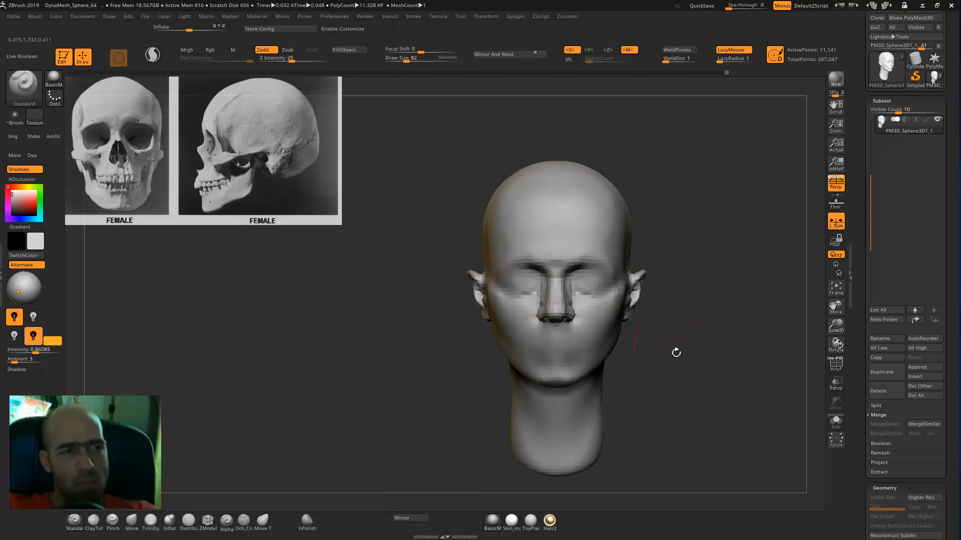
- Smooth the side of the nose bridge near the inner eye corner
{"action": "mouse_move", "coordinate": [680, 336]}
{"action": "left_mouse_down", "text": "alt"}
{"action": "mouse_move", "coordinate": [718, 321]}
{"action": "mouse_move", "coordinate": [705, 365]}
{"action": "mouse_move", "coordinate": [632, 290]}
{"action": "left_mouse_up", "text": "alt"}
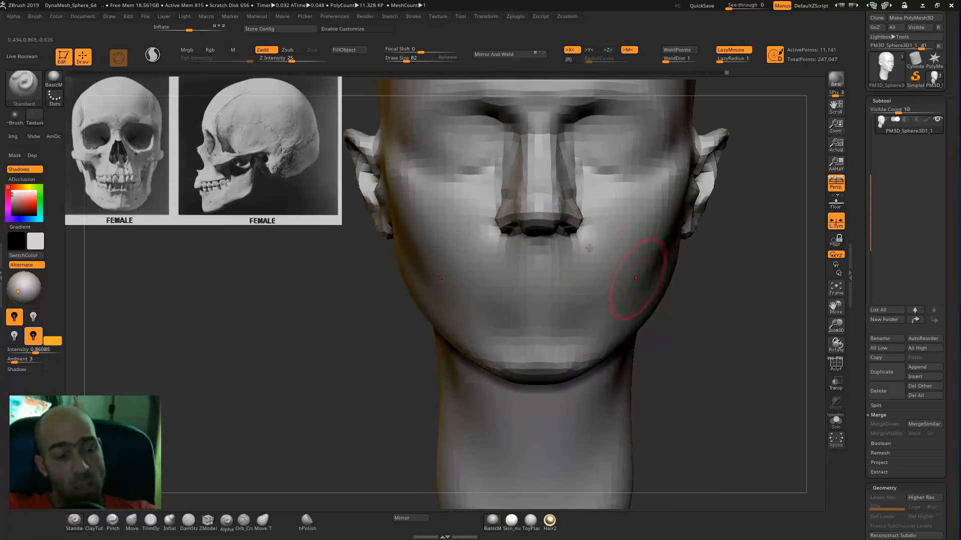
{"action": "key", "text": "b"}
{"action": "key", "text": "m"}
{"action": "key", "text": "v"}
{"action": "mouse_move", "coordinate": [680, 236]}
{"action": "left_mouse_down", "text": "alt"}
{"action": "mouse_move", "coordinate": [701, 333]}
{"action": "mouse_move", "coordinate": [549, 290]}
{"action": "left_mouse_up", "text": "alt"}
{"action": "left_click_drag", "start_coordinate": [745, 316], "coordinate": [735, 344], "text": "alt"}
{"action": "left_click_drag", "start_coordinate": [517, 275], "coordinate": [516, 211], "text": "shift"}
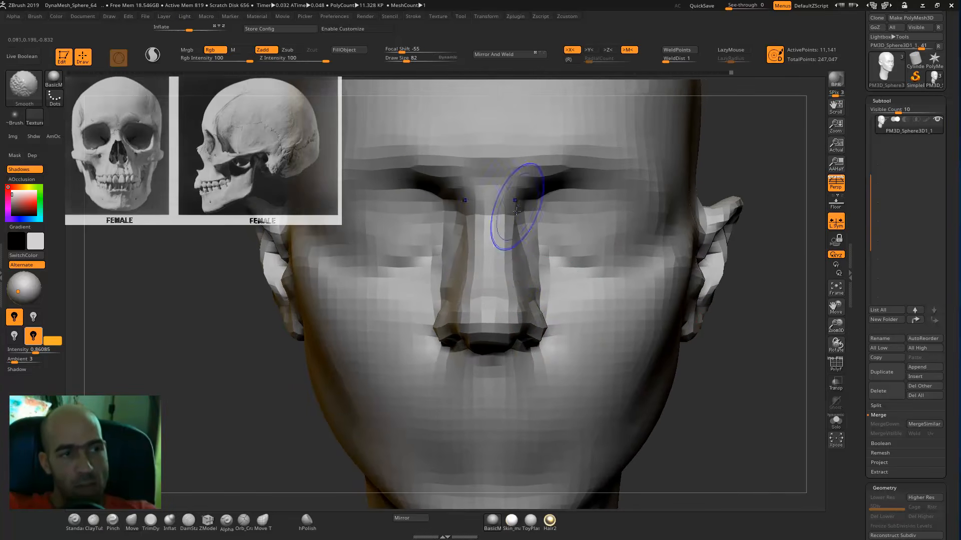
- Refine the inner eye socket and the cheek beside the nose with the Standard brush at draw size 82
{"action": "key", "text": "b"}
{"action": "key", "text": "s"}
{"action": "key", "text": "t"}
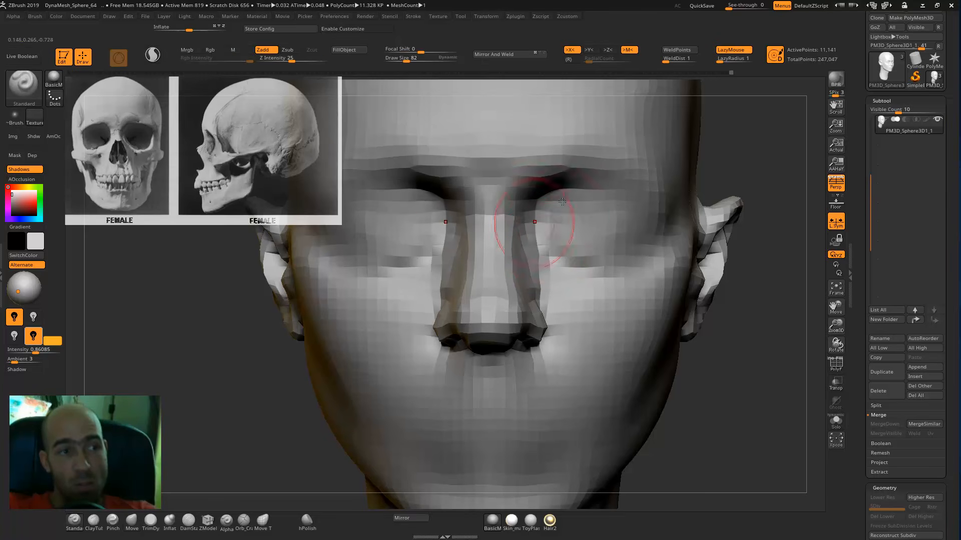
{"action": "mouse_move", "coordinate": [752, 296]}
{"action": "left_mouse_down"}
{"action": "mouse_move", "coordinate": [751, 228]}
{"action": "mouse_move", "coordinate": [566, 233]}
{"action": "mouse_move", "coordinate": [580, 257]}
{"action": "left_mouse_up"}
{"action": "left_click_drag", "start_coordinate": [770, 201], "coordinate": [639, 208], "text": "alt"}
{"action": "left_click_drag", "start_coordinate": [501, 245], "coordinate": [564, 289], "text": "alt"}
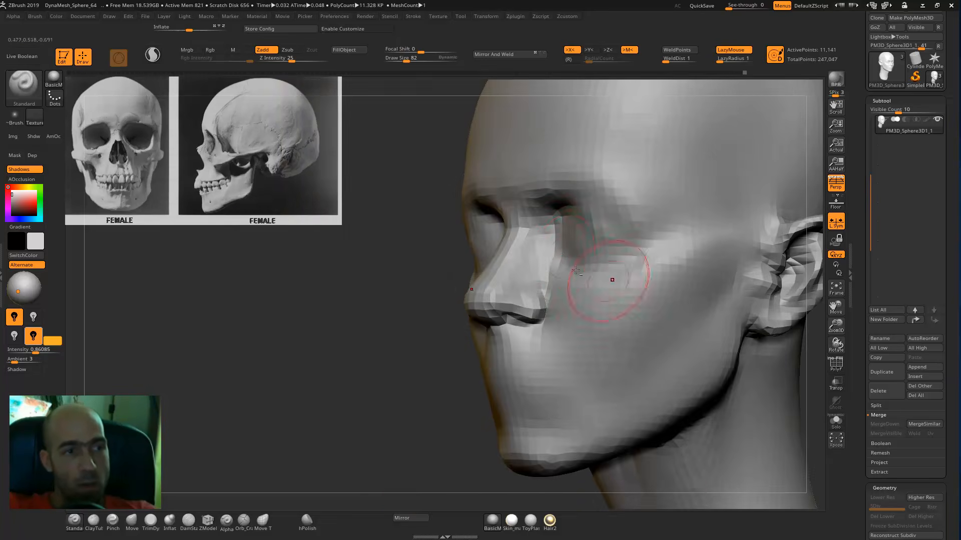
- Carve the mouth line and a rough lower lip shape with the DamStandard brush at draw size 54
{"action": "mouse_move", "coordinate": [339, 273]}
{"action": "left_mouse_down"}
{"action": "mouse_move", "coordinate": [382, 315]}
{"action": "mouse_move", "coordinate": [361, 315]}
{"action": "mouse_move", "coordinate": [397, 353]}
{"action": "mouse_move", "coordinate": [444, 364]}
{"action": "mouse_move", "coordinate": [493, 361]}
{"action": "left_mouse_up"}
{"action": "mouse_move", "coordinate": [673, 332]}
{"action": "left_mouse_down", "text": "alt"}
{"action": "mouse_move", "coordinate": [701, 304]}
{"action": "mouse_move", "coordinate": [695, 237]}
{"action": "left_mouse_up", "text": "alt"}
{"action": "left_click_drag", "start_coordinate": [644, 313], "coordinate": [645, 195]}
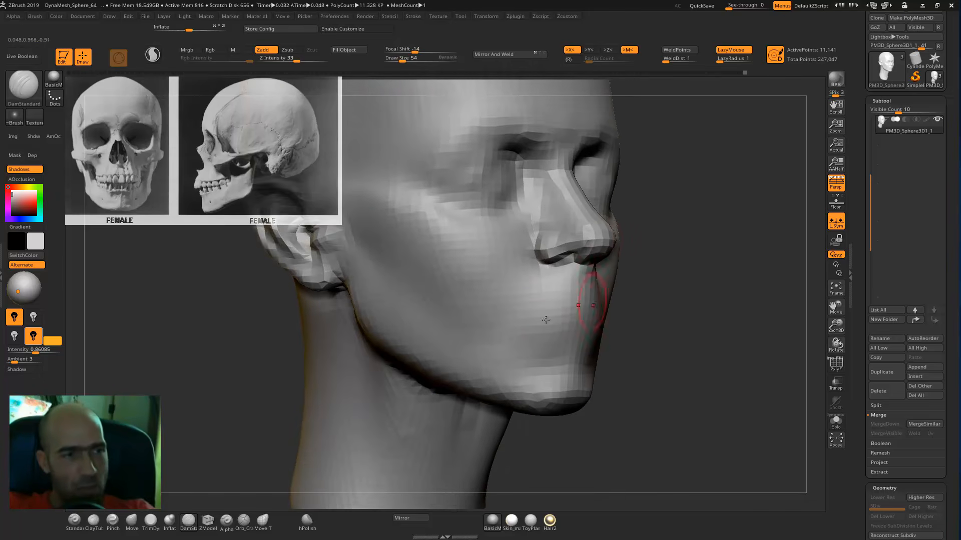
{"action": "mouse_move", "coordinate": [647, 328]}
{"action": "left_mouse_down", "text": "alt"}
{"action": "mouse_move", "coordinate": [643, 309]}
{"action": "mouse_move", "coordinate": [640, 346]}
{"action": "left_mouse_up", "text": "alt"}
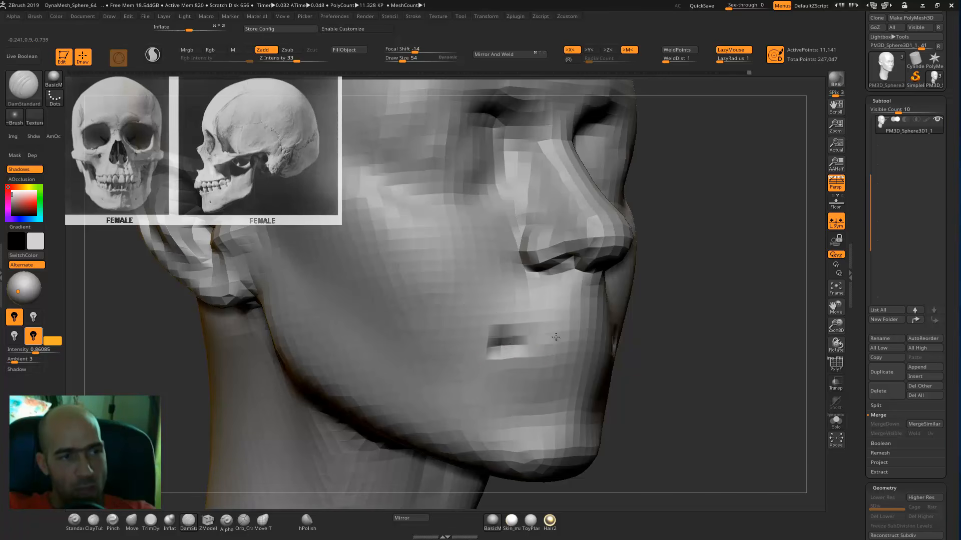
{"action": "left_click_drag", "start_coordinate": [508, 348], "coordinate": [589, 333]}
{"action": "mouse_move", "coordinate": [663, 350]}
{"action": "left_mouse_down", "text": "alt"}
{"action": "mouse_move", "coordinate": [653, 320]}
{"action": "mouse_move", "coordinate": [566, 320]}
{"action": "mouse_move", "coordinate": [598, 323]}
{"action": "mouse_move", "coordinate": [561, 381]}
{"action": "mouse_move", "coordinate": [562, 370]}
{"action": "left_mouse_up", "text": "alt"}
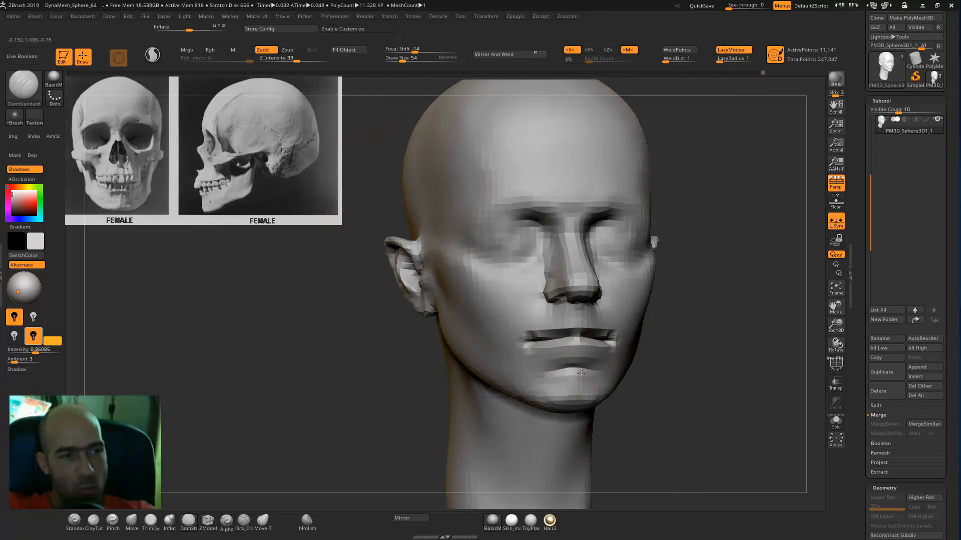
{"action": "mouse_move", "coordinate": [638, 376]}
{"action": "left_mouse_down"}
{"action": "mouse_move", "coordinate": [672, 371]}
{"action": "mouse_move", "coordinate": [668, 396]}
{"action": "left_mouse_up"}
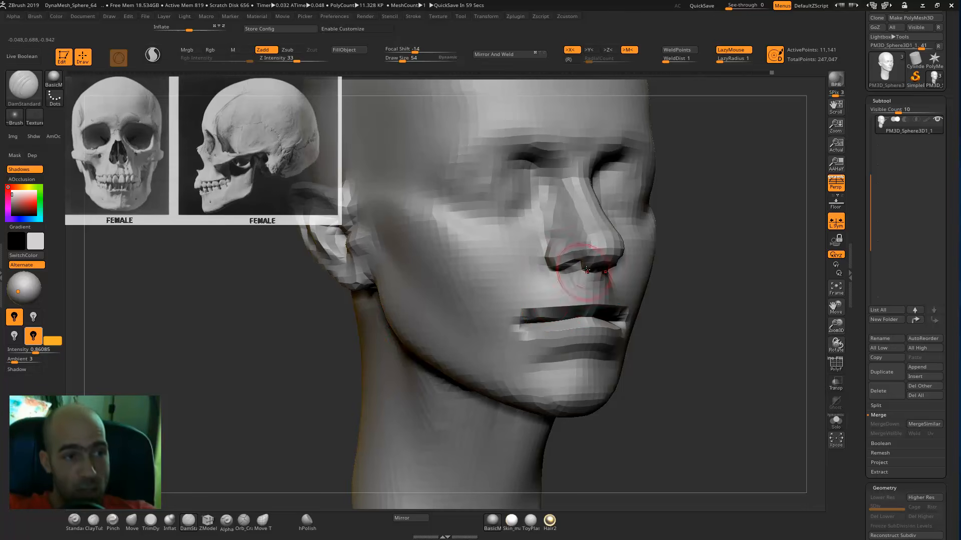
{"action": "mouse_move", "coordinate": [658, 377]}
{"action": "left_mouse_down"}
{"action": "mouse_move", "coordinate": [663, 385]}
{"action": "mouse_move", "coordinate": [588, 391]}
{"action": "left_mouse_up"}
- Define the crease between lower lip and chin with the Standard and DamStandard brushes at draw size 54
{"action": "key", "text": "b"}
{"action": "key", "text": "s"}
{"action": "key", "text": "t"}
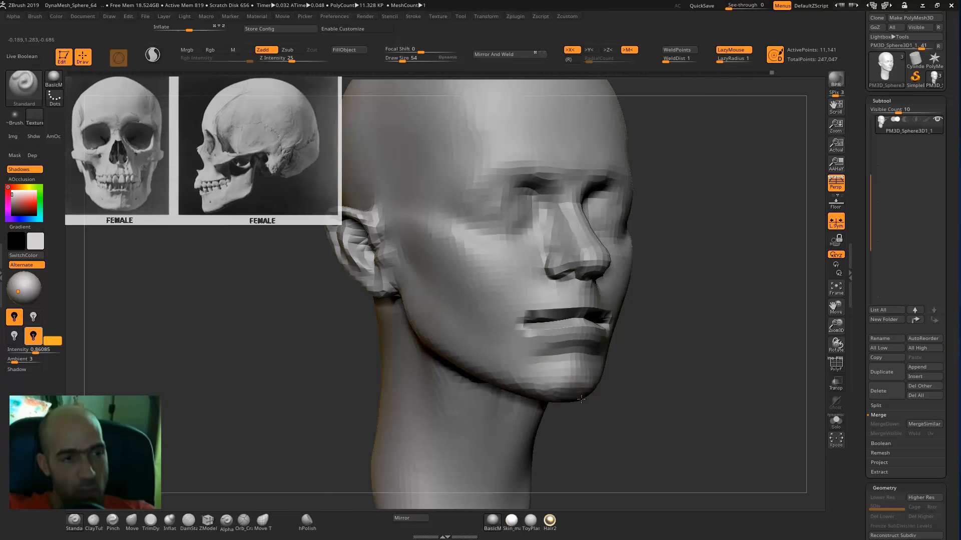
{"action": "mouse_move", "coordinate": [650, 370]}
{"action": "left_mouse_down"}
{"action": "mouse_move", "coordinate": [628, 373]}
{"action": "mouse_move", "coordinate": [611, 358]}
{"action": "left_mouse_up"}
{"action": "key", "text": "b"}
{"action": "key", "text": "d"}
{"action": "key", "text": "s"}
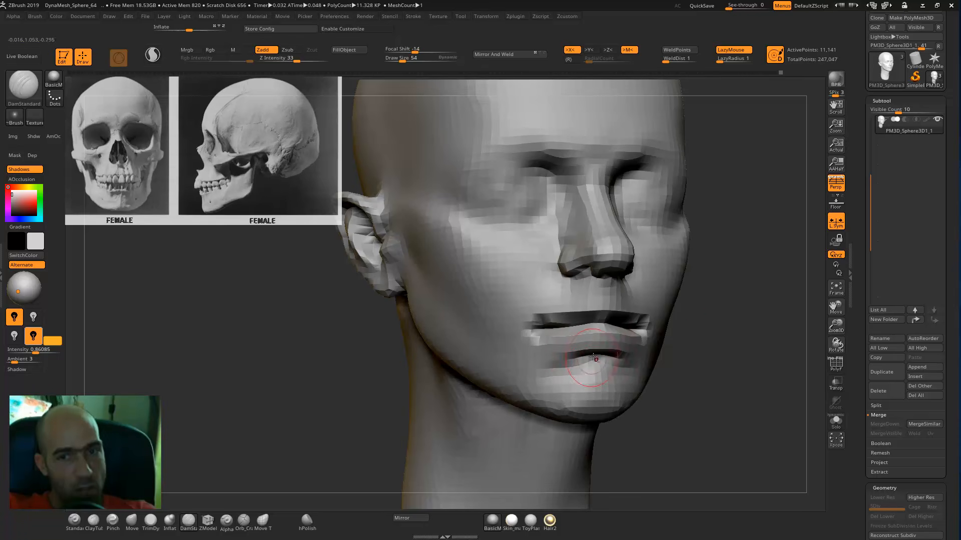
{"action": "left_click_drag", "start_coordinate": [720, 356], "coordinate": [686, 354]}
{"action": "mouse_move", "coordinate": [687, 354]}
{"action": "left_mouse_down", "text": "alt"}
{"action": "mouse_move", "coordinate": [678, 349]}
{"action": "mouse_move", "coordinate": [679, 365]}
{"action": "left_mouse_up", "text": "alt"}
- Adjust the lower lip and the crease beneath it with the Move brush at draw size 74
{"action": "key", "text": "b"}
{"action": "key", "text": "m"}
{"action": "key", "text": "v"}
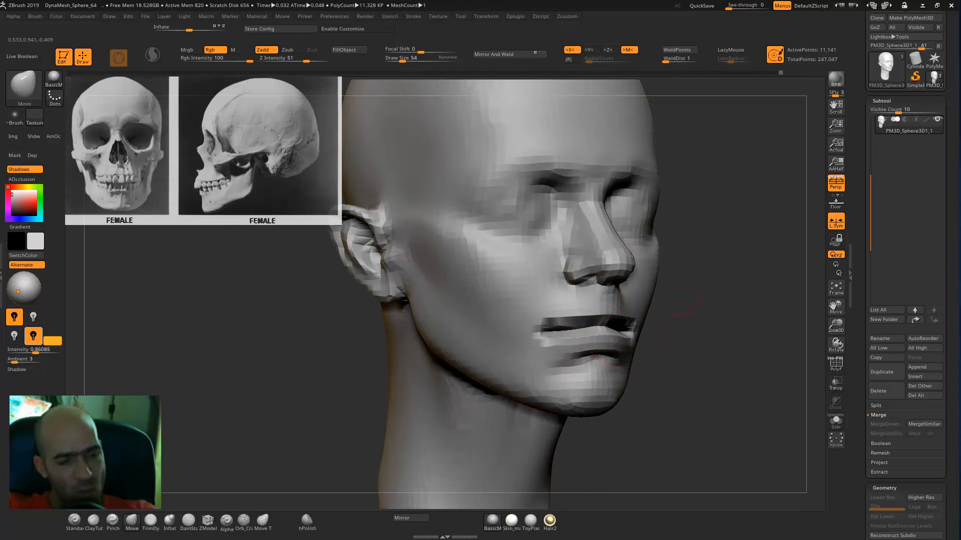
{"action": "key", "text": "bracketright"}
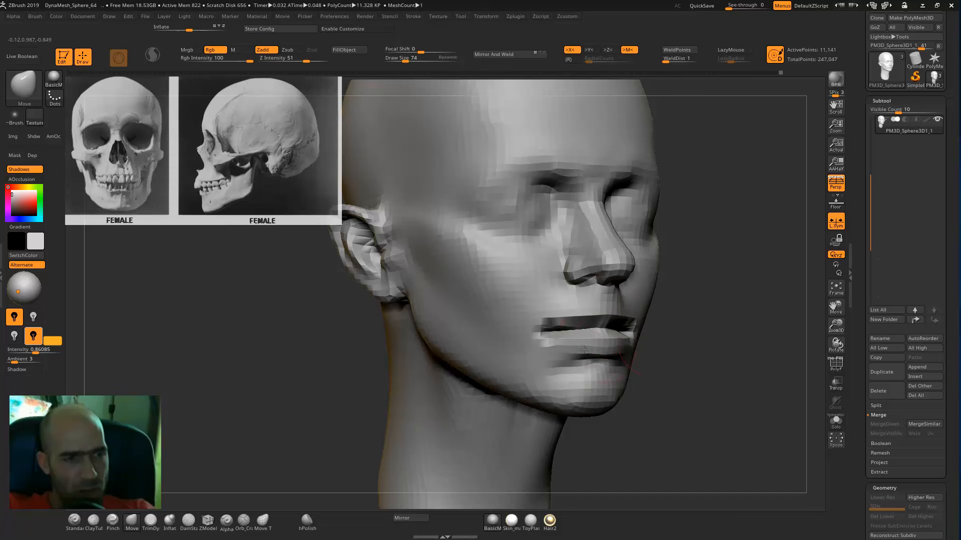
{"action": "mouse_move", "coordinate": [676, 341]}
{"action": "left_mouse_down"}
{"action": "mouse_move", "coordinate": [669, 368]}
{"action": "mouse_move", "coordinate": [661, 355]}
{"action": "mouse_move", "coordinate": [678, 326]}
{"action": "mouse_move", "coordinate": [685, 337]}
{"action": "mouse_move", "coordinate": [555, 341]}
{"action": "left_mouse_up"}
- Build up the volume of the lower lip with the ClayTubes brush at draw size 74
{"action": "key", "text": "b"}
{"action": "key", "text": "c"}
{"action": "key", "text": "t"}
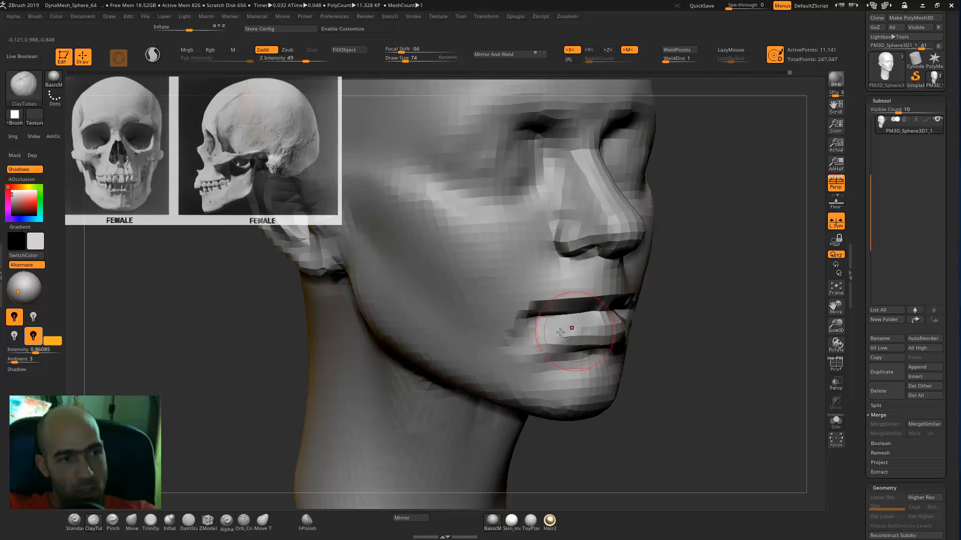
{"action": "left_click_drag", "start_coordinate": [697, 318], "coordinate": [793, 311]}
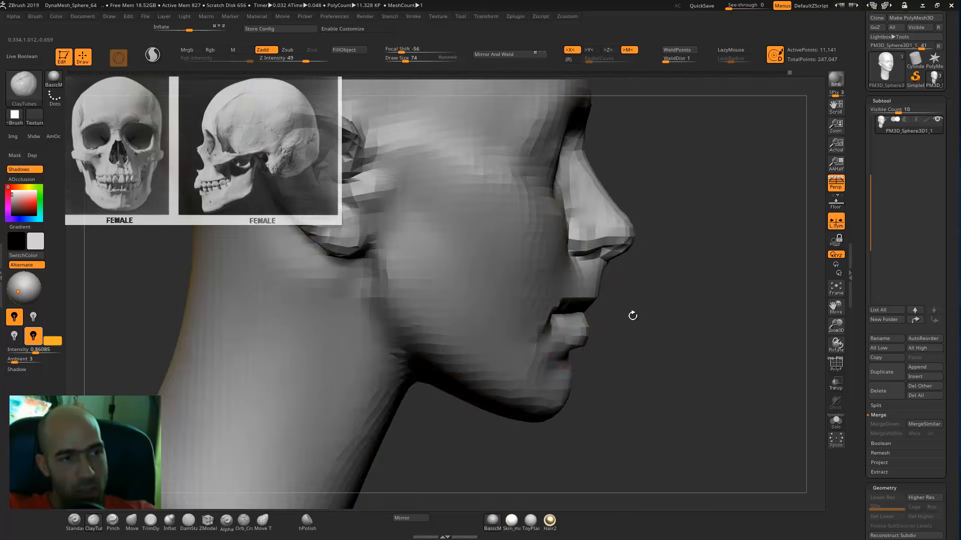
{"action": "left_click_drag", "start_coordinate": [650, 325], "coordinate": [546, 339]}
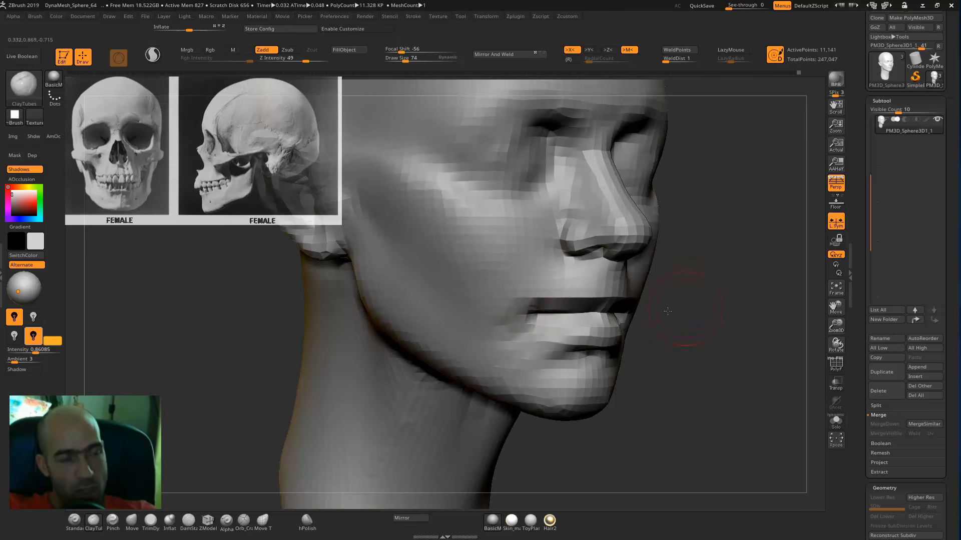
{"action": "left_click_drag", "start_coordinate": [668, 311], "coordinate": [635, 308]}
- Shape the upper lip, mouth corners and lip profile with the Move brush at draw size 74
{"action": "key", "text": "1"}
{"action": "left_click_drag", "start_coordinate": [692, 289], "coordinate": [758, 284]}
{"action": "left_click_drag", "start_coordinate": [655, 276], "coordinate": [575, 284]}
{"action": "mouse_move", "coordinate": [746, 298]}
{"action": "left_mouse_down"}
{"action": "mouse_move", "coordinate": [712, 298]}
{"action": "mouse_move", "coordinate": [725, 340]}
{"action": "mouse_move", "coordinate": [751, 336]}
{"action": "left_mouse_up"}
{"action": "key", "text": "4"}
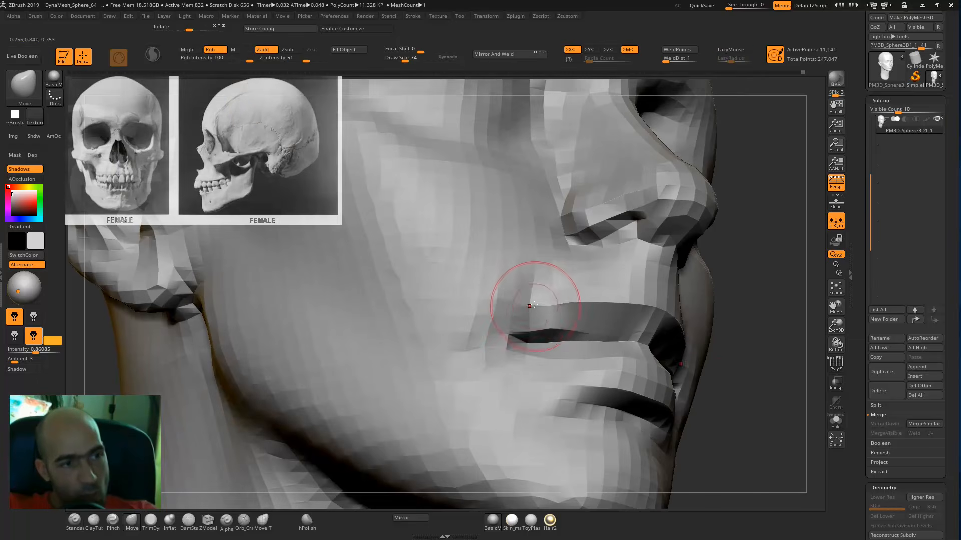
{"action": "mouse_move", "coordinate": [760, 300]}
{"action": "left_mouse_down"}
{"action": "mouse_move", "coordinate": [760, 320]}
{"action": "mouse_move", "coordinate": [638, 307]}
{"action": "mouse_move", "coordinate": [633, 295]}
{"action": "left_mouse_up"}
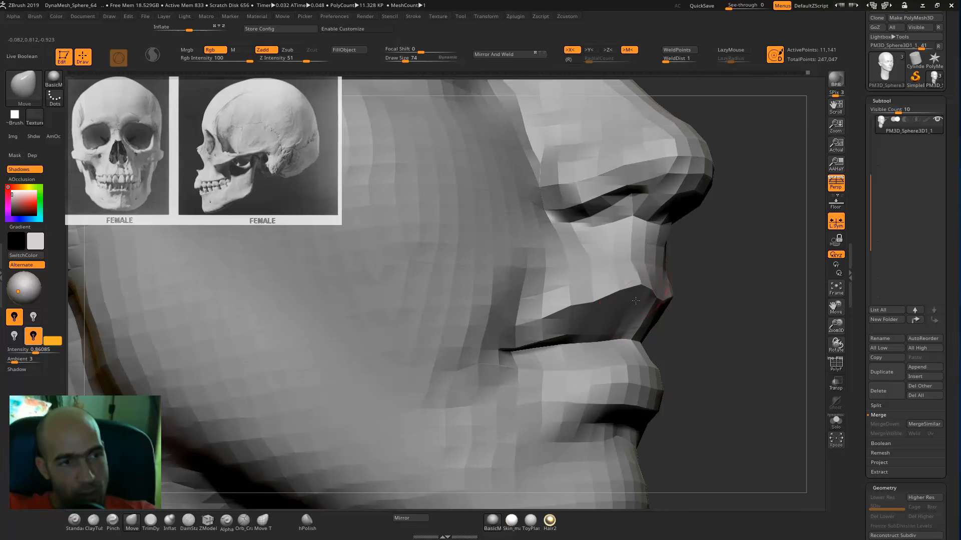
{"action": "mouse_move", "coordinate": [656, 240]}
{"action": "left_mouse_down"}
{"action": "mouse_move", "coordinate": [646, 235]}
{"action": "mouse_move", "coordinate": [714, 250]}
{"action": "mouse_move", "coordinate": [631, 215]}
{"action": "left_mouse_up"}
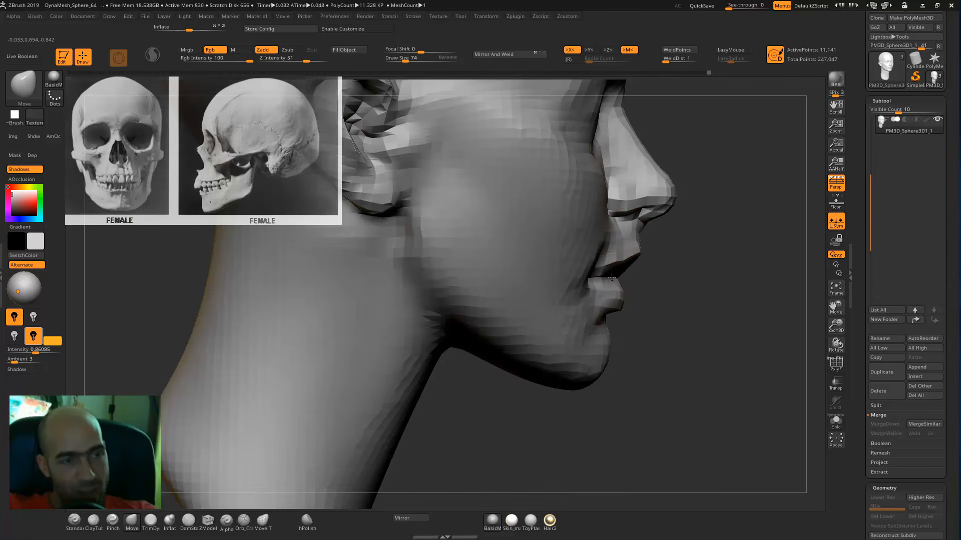
{"action": "left_click_drag", "start_coordinate": [649, 325], "coordinate": [610, 340], "text": "alt"}
{"action": "left_click_drag", "start_coordinate": [691, 288], "coordinate": [638, 334]}
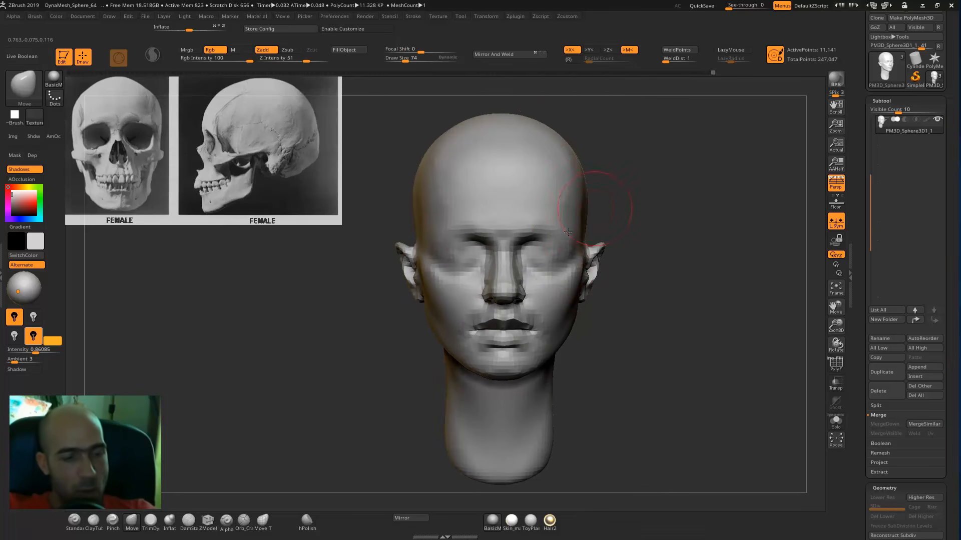
- Reshape the face around the eyes, mouth and lower jaw with the Move brush at draw size 134
{"action": "key", "text": "bracketright"}
{"action": "key", "text": "bracketright"}
{"action": "key", "text": "bracketright"}
{"action": "key", "text": "bracketright"}
{"action": "key", "text": "bracketright"}
{"action": "key", "text": "bracketright"}
{"action": "left_click_drag", "start_coordinate": [538, 248], "coordinate": [546, 249]}
{"action": "mouse_move", "coordinate": [655, 273]}
{"action": "left_mouse_down"}
{"action": "mouse_move", "coordinate": [452, 328]}
{"action": "mouse_move", "coordinate": [458, 375]}
{"action": "left_mouse_up"}
{"action": "mouse_move", "coordinate": [501, 323]}
{"action": "left_mouse_down"}
{"action": "mouse_move", "coordinate": [486, 341]}
{"action": "mouse_move", "coordinate": [432, 325]}
{"action": "mouse_move", "coordinate": [473, 329]}
{"action": "left_mouse_up"}
{"action": "left_click_drag", "start_coordinate": [642, 379], "coordinate": [659, 389], "text": "alt"}
{"action": "mouse_move", "coordinate": [595, 388]}
{"action": "left_mouse_down"}
{"action": "mouse_move", "coordinate": [629, 382]}
{"action": "mouse_move", "coordinate": [634, 358]}
{"action": "mouse_move", "coordinate": [614, 381]}
{"action": "left_mouse_up"}
{"action": "left_click_drag", "start_coordinate": [525, 389], "coordinate": [522, 395]}
{"action": "left_click_drag", "start_coordinate": [593, 386], "coordinate": [520, 389]}
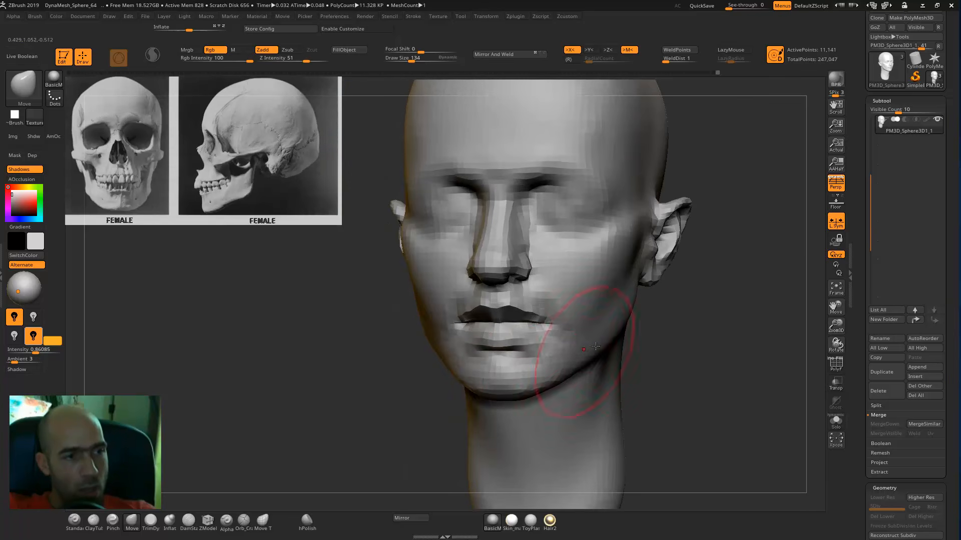
- Refine the jawline and chin contour from the front with the Move brush at draw size 134
{"action": "left_click_drag", "start_coordinate": [636, 337], "coordinate": [648, 336], "text": "shift"}
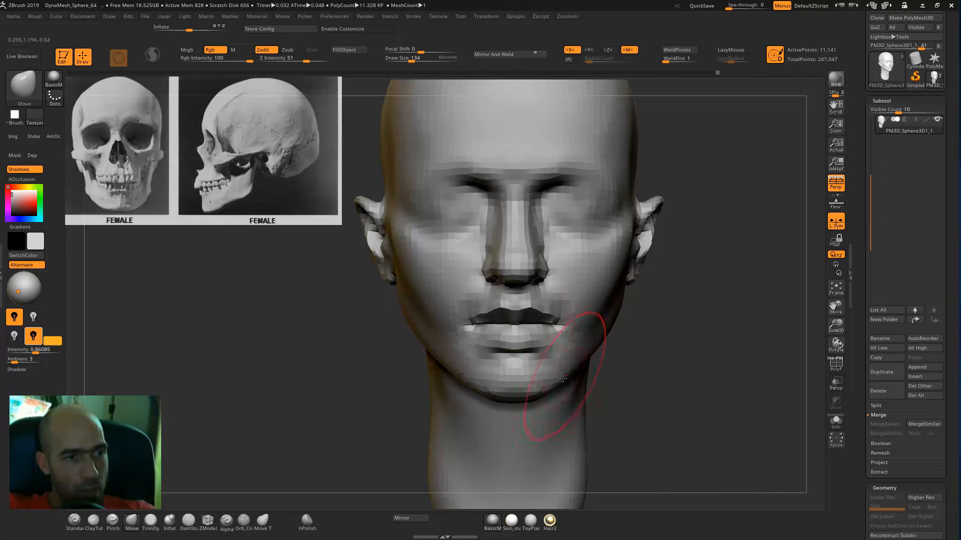
{"action": "left_click_drag", "start_coordinate": [611, 376], "coordinate": [558, 377], "text": "alt"}
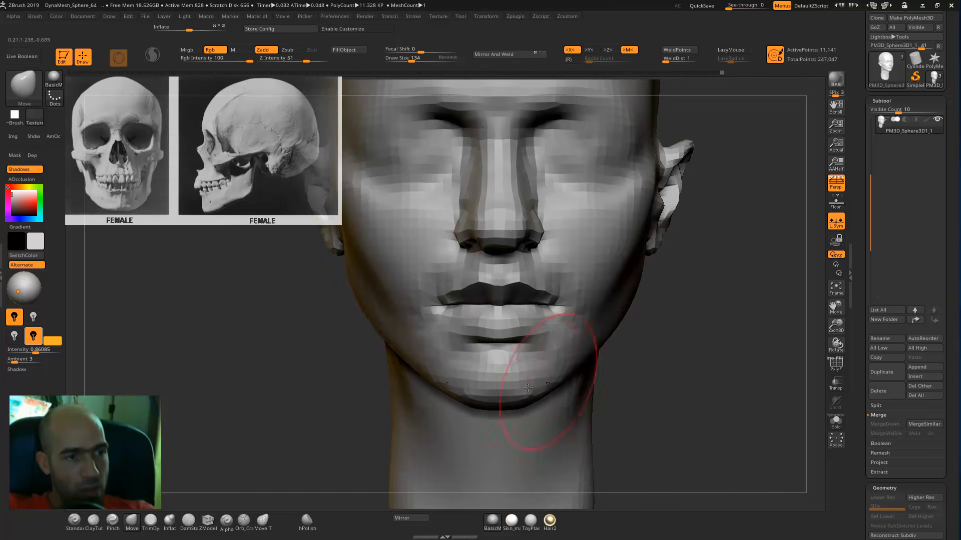
{"action": "key", "text": "f"}
{"action": "left_click_drag", "start_coordinate": [627, 381], "coordinate": [558, 369]}
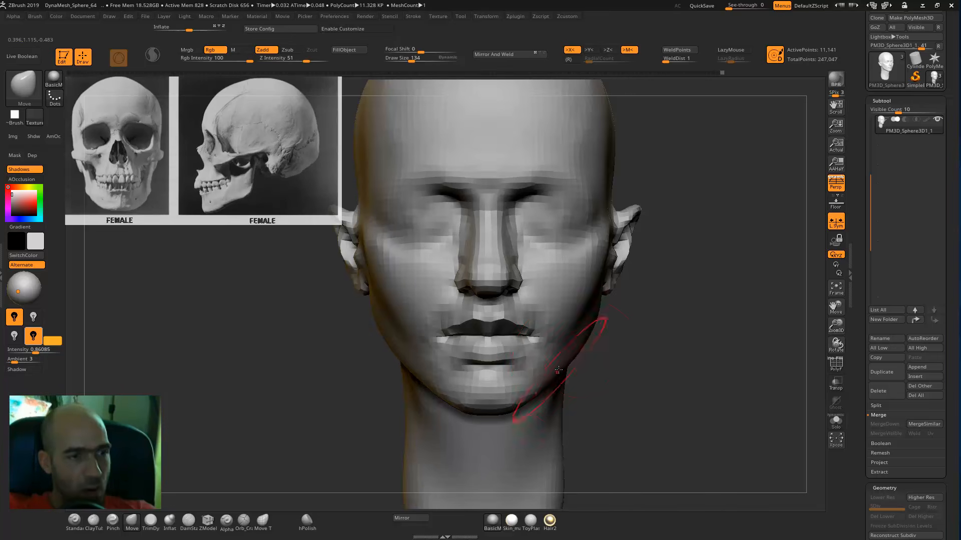
- Smooth the cheek surface around the corner of the mouth
{"action": "left_click_drag", "start_coordinate": [636, 345], "coordinate": [550, 357]}
{"action": "mouse_move", "coordinate": [390, 352]}
{"action": "left_mouse_down", "text": "alt"}
{"action": "mouse_move", "coordinate": [413, 375]}
{"action": "mouse_move", "coordinate": [376, 359]}
{"action": "left_mouse_up", "text": "alt"}
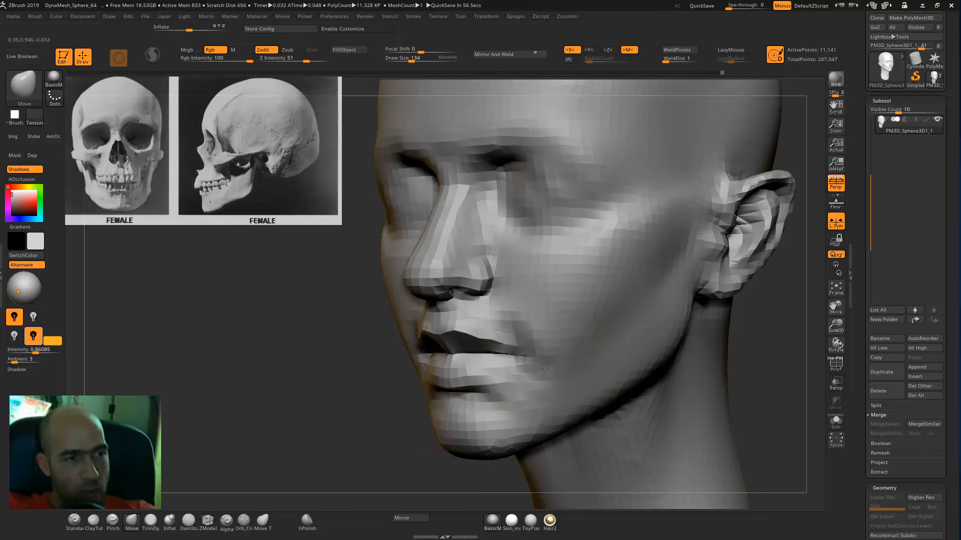
{"action": "left_click_drag", "start_coordinate": [534, 318], "coordinate": [529, 349], "text": "shift"}
{"action": "mouse_move", "coordinate": [388, 413]}
{"action": "left_mouse_down", "text": "alt"}
{"action": "mouse_move", "coordinate": [375, 388]}
{"action": "mouse_move", "coordinate": [635, 337]}
{"action": "mouse_move", "coordinate": [360, 327]}
{"action": "left_mouse_up", "text": "alt"}
{"action": "mouse_move", "coordinate": [648, 329]}
{"action": "left_mouse_down"}
{"action": "mouse_move", "coordinate": [440, 396]}
{"action": "mouse_move", "coordinate": [725, 313]}
{"action": "mouse_move", "coordinate": [718, 283]}
{"action": "left_mouse_up"}
- Sculpt the base of the nose and the philtrum with the Standard brush at draw size 58
{"action": "key", "text": "b"}
{"action": "key", "text": "s"}
{"action": "key", "text": "t"}
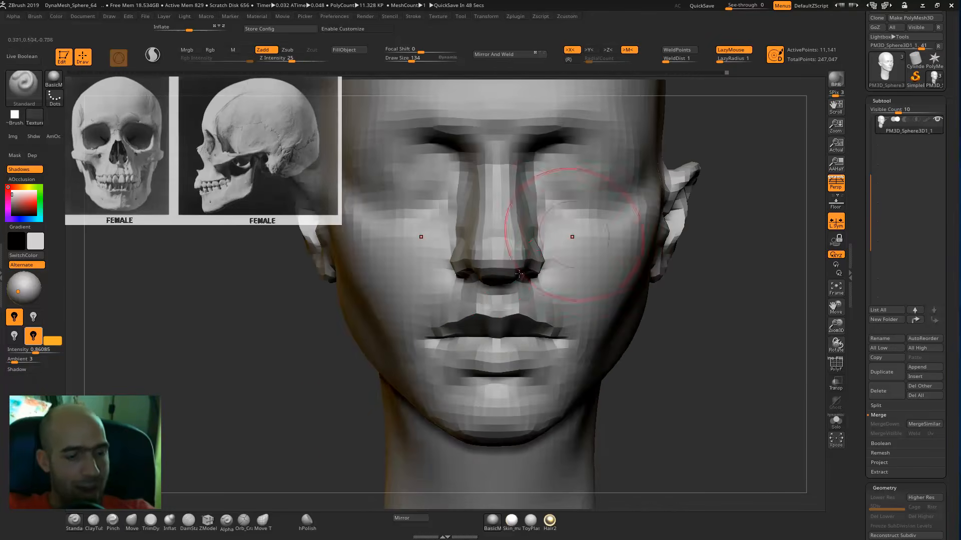
{"action": "key", "text": "bracketleft"}
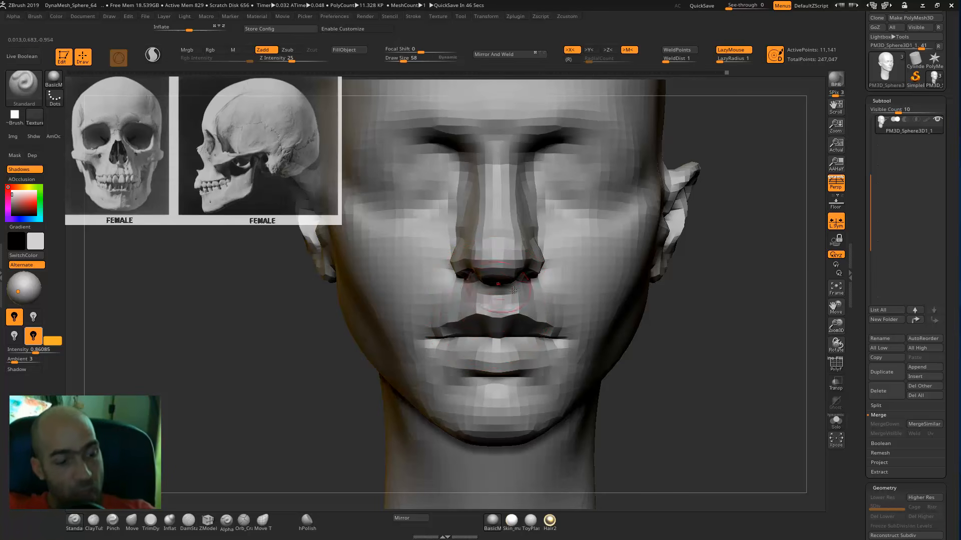
- Adjust the lips and the area below the nose with the Move brush at draw size 58
{"action": "key", "text": "b"}
{"action": "key", "text": "m"}
{"action": "key", "text": "v"}
{"action": "mouse_move", "coordinate": [687, 325]}
{"action": "left_mouse_down"}
{"action": "mouse_move", "coordinate": [575, 323]}
{"action": "mouse_move", "coordinate": [590, 337]}
{"action": "left_mouse_up"}
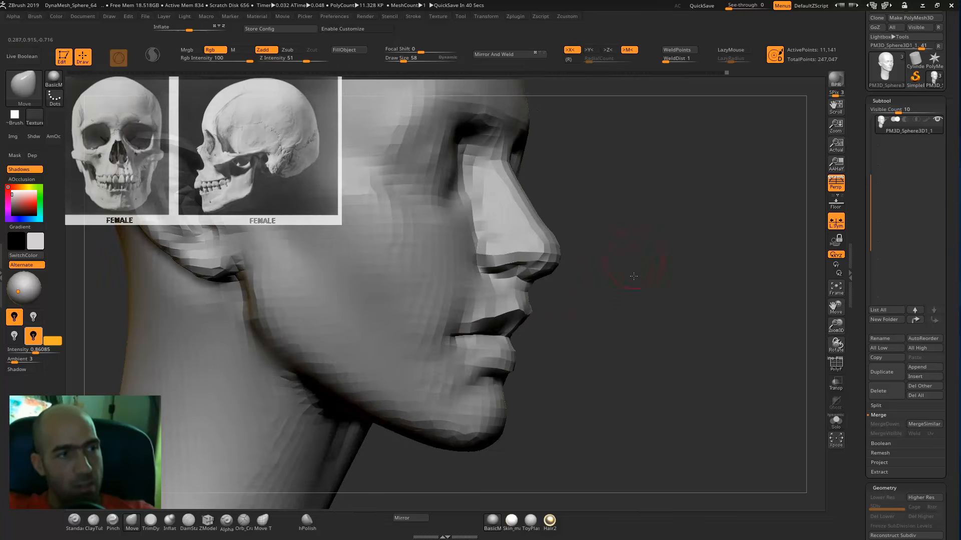
- Try a small stroke on the forehead at draw size 58, and undo it
{"action": "left_click_drag", "start_coordinate": [632, 275], "coordinate": [632, 493], "text": "alt"}
{"action": "left_click_drag", "start_coordinate": [596, 328], "coordinate": [622, 343]}
{"action": "left_click_drag", "start_coordinate": [453, 259], "coordinate": [460, 256]}
{"action": "key", "text": "ctrl+z"}
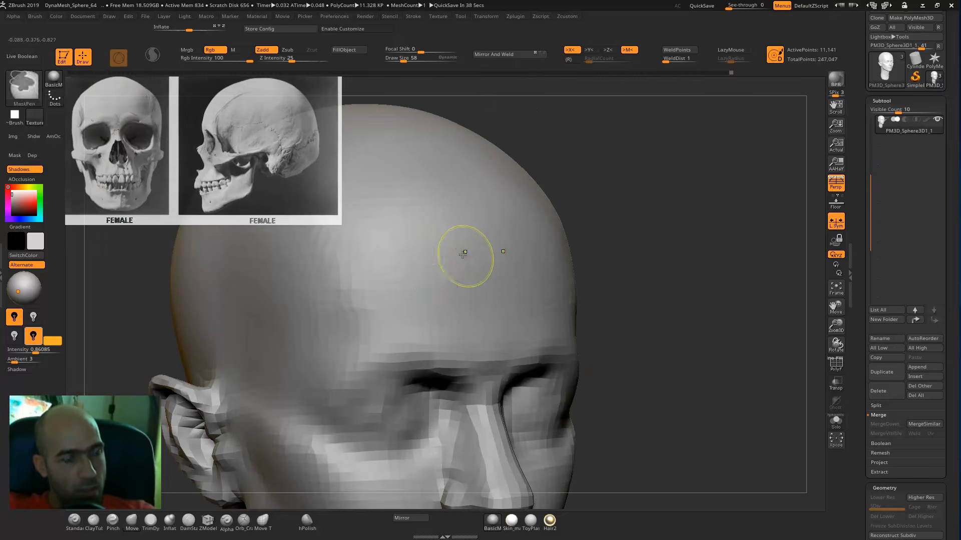
- Try Standard and DamStandard brush strokes across the forehead at draw size 58, and undo them
{"action": "key", "text": "b"}
{"action": "key", "text": "s"}
{"action": "key", "text": "t"}
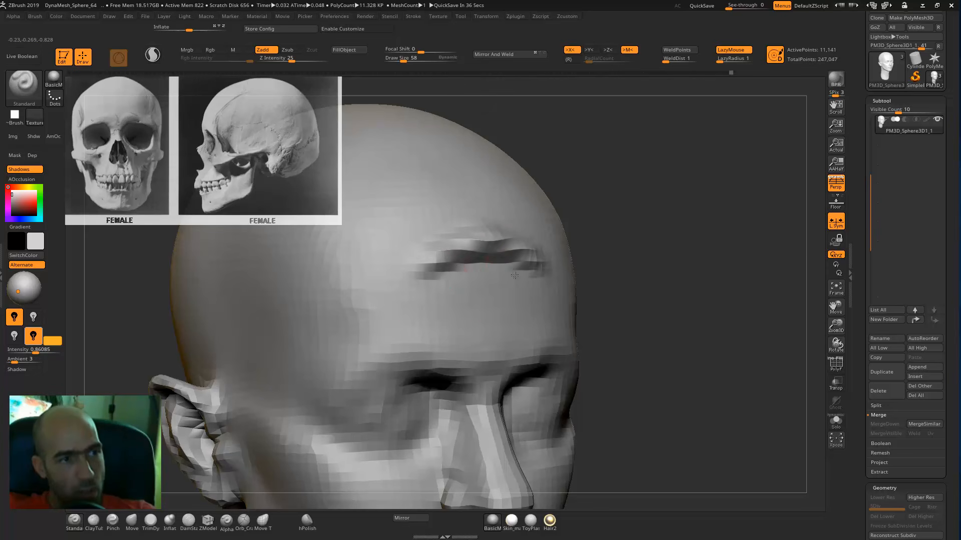
{"action": "left_click_drag", "start_coordinate": [641, 270], "coordinate": [568, 257], "text": "alt"}
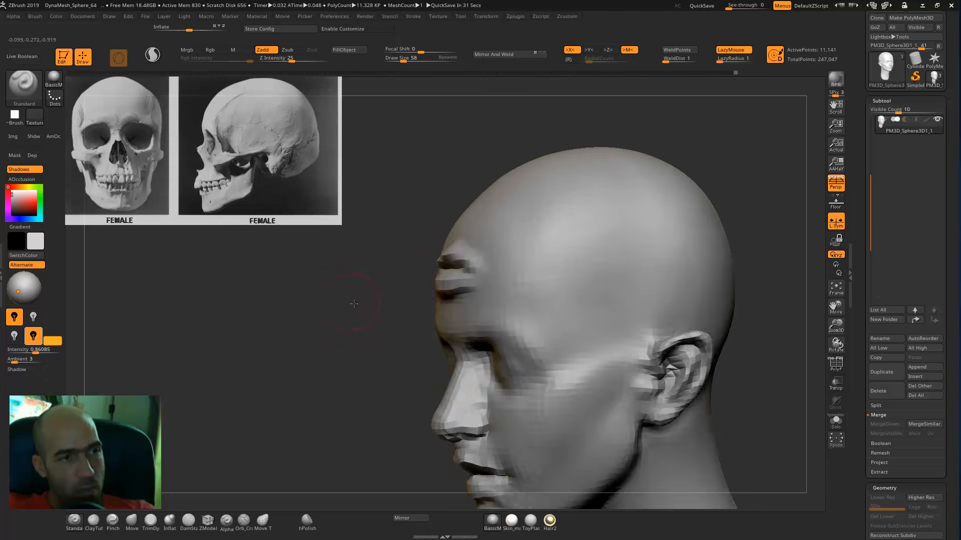
{"action": "left_click_drag", "start_coordinate": [361, 301], "coordinate": [398, 298]}
{"action": "key", "text": "b"}
{"action": "key", "text": "d"}
{"action": "key", "text": "s"}
{"action": "left_click_drag", "start_coordinate": [339, 304], "coordinate": [480, 267]}
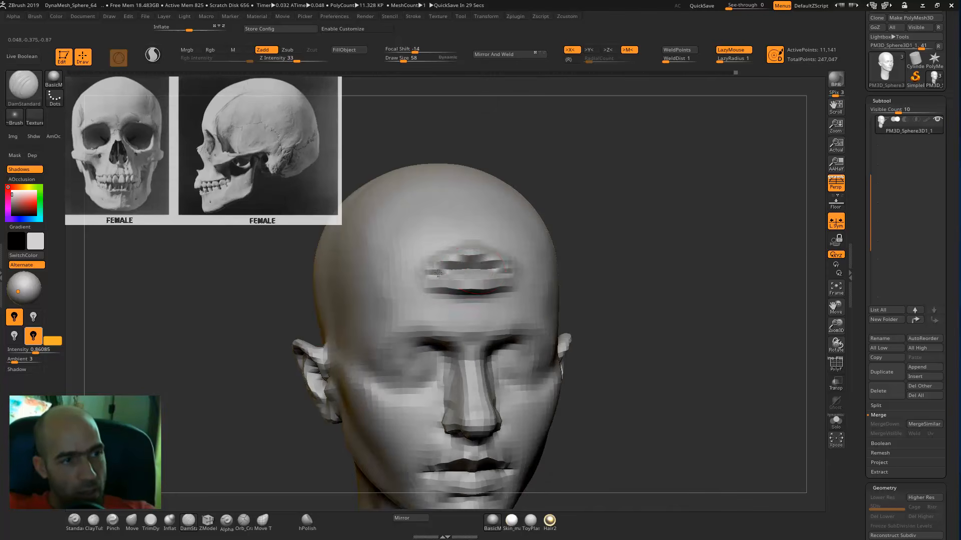
{"action": "left_click_drag", "start_coordinate": [624, 252], "coordinate": [740, 249]}
{"action": "left_click_drag", "start_coordinate": [546, 247], "coordinate": [411, 261]}
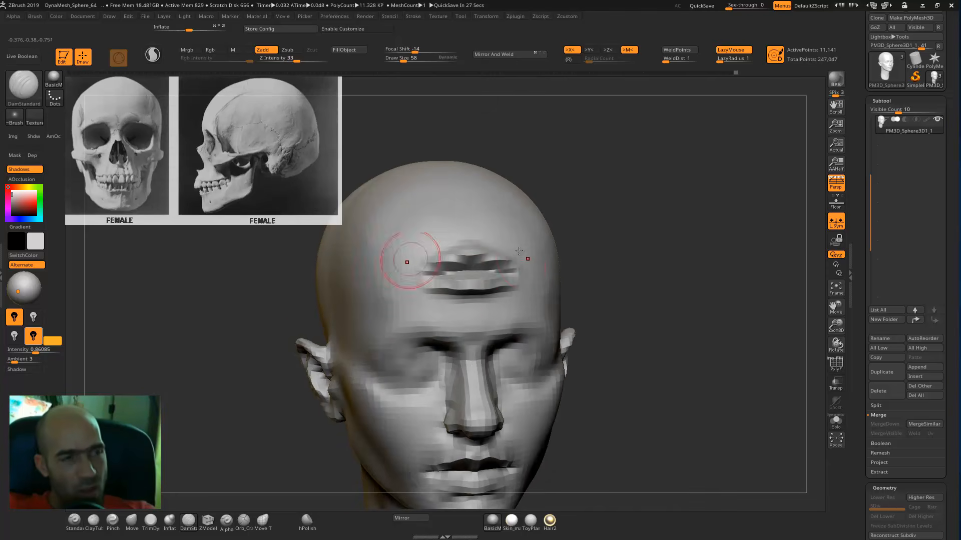
{"action": "key", "text": "ctrl"}
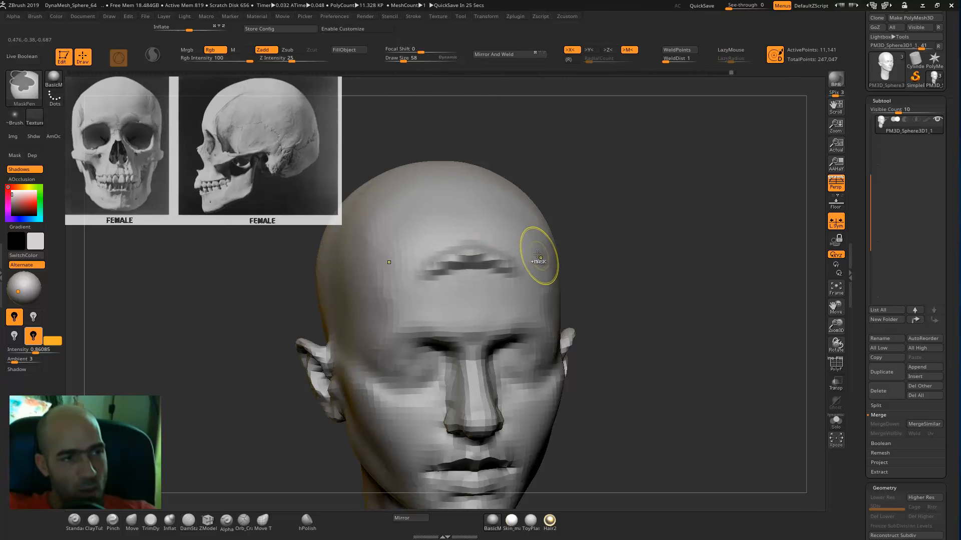
{"action": "mouse_move", "coordinate": [584, 257]}
{"action": "left_mouse_down"}
{"action": "mouse_move", "coordinate": [651, 264]}
{"action": "mouse_move", "coordinate": [441, 145]}
{"action": "left_mouse_up"}
- Carve the area between the brows with the DamStandard brush at draw size 58 and smooth the lower forehead
{"action": "left_click_drag", "start_coordinate": [631, 215], "coordinate": [597, 232]}
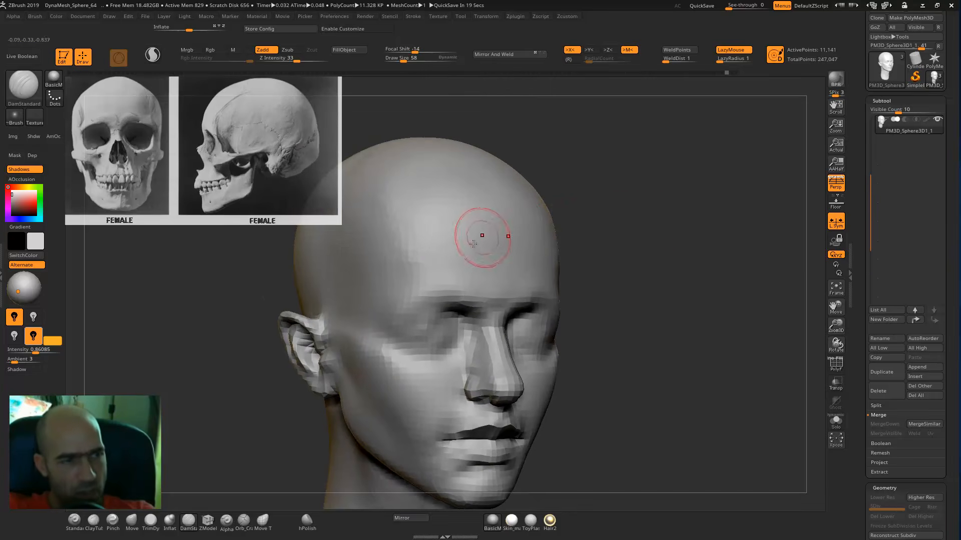
{"action": "left_click_drag", "start_coordinate": [501, 280], "coordinate": [504, 279]}
{"action": "mouse_move", "coordinate": [447, 228]}
{"action": "left_mouse_down", "text": "shift"}
{"action": "mouse_move", "coordinate": [497, 272]}
{"action": "mouse_move", "coordinate": [468, 283]}
{"action": "left_mouse_up", "text": "shift"}
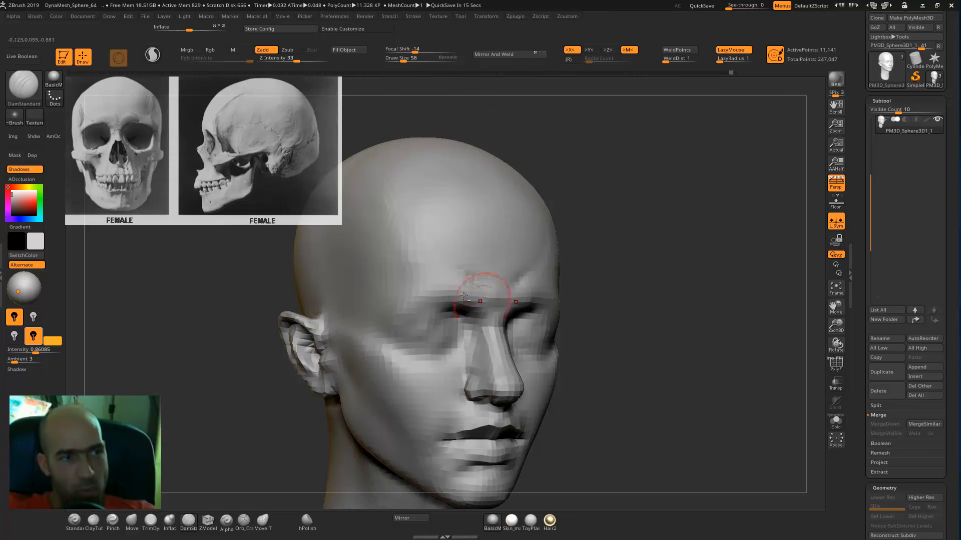
{"action": "left_click_drag", "start_coordinate": [444, 254], "coordinate": [538, 260], "text": "shift"}
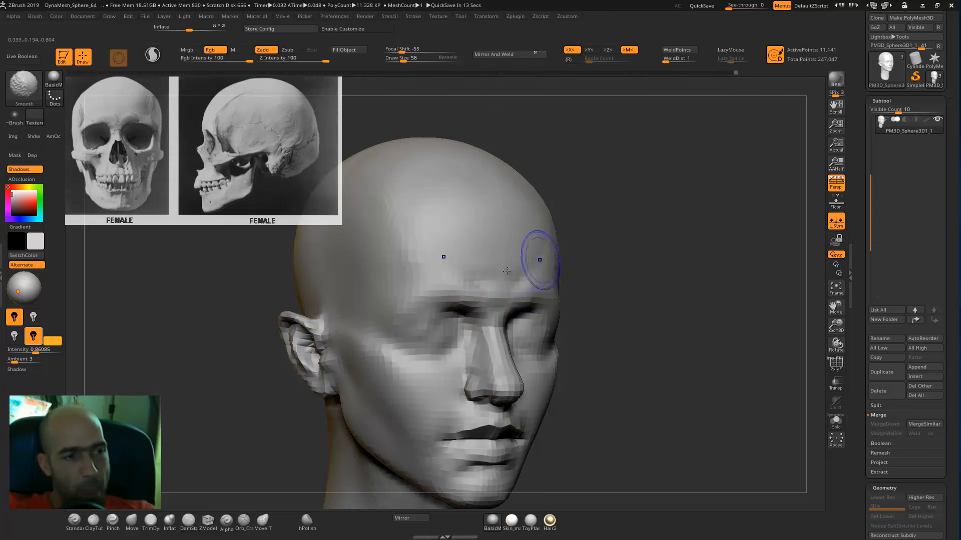
{"action": "left_click_drag", "start_coordinate": [650, 281], "coordinate": [641, 225], "text": "alt"}
{"action": "left_click_drag", "start_coordinate": [620, 301], "coordinate": [575, 295]}
{"action": "right_click_drag", "start_coordinate": [562, 197], "coordinate": [519, 176]}
{"action": "mouse_move", "coordinate": [735, 276]}
{"action": "left_mouse_down", "text": "shift"}
{"action": "mouse_move", "coordinate": [668, 323]}
{"action": "mouse_move", "coordinate": [677, 300]}
{"action": "left_mouse_up", "text": "shift"}
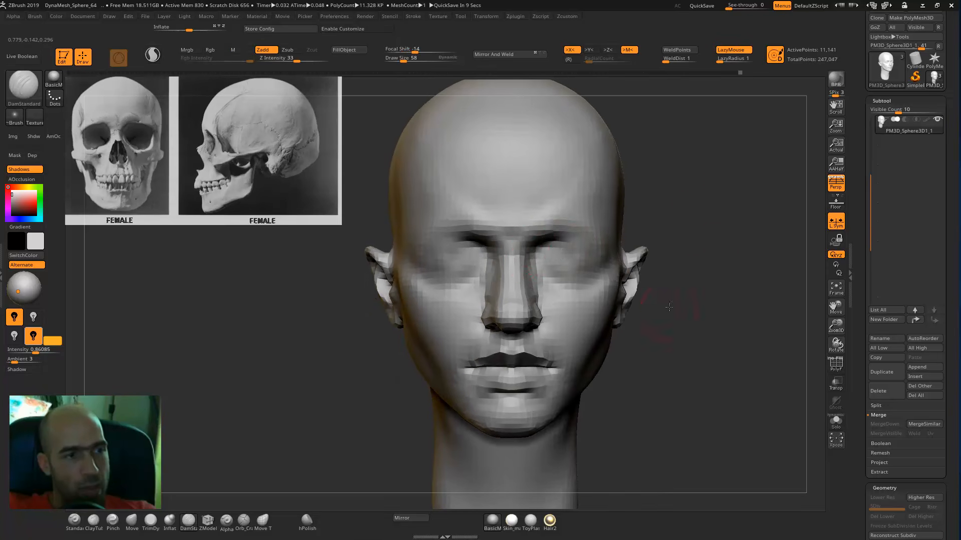
- Sculpt the inner brow ridge above the nose with the Standard brush at draw size 58
{"action": "left_click_drag", "start_coordinate": [698, 266], "coordinate": [540, 264], "text": "shift"}
{"action": "key", "text": "1"}
{"action": "left_click_drag", "start_coordinate": [699, 212], "coordinate": [675, 237], "text": "alt"}
{"action": "mouse_move", "coordinate": [502, 223]}
{"action": "left_mouse_down"}
{"action": "mouse_move", "coordinate": [562, 219]}
{"action": "mouse_move", "coordinate": [543, 219]}
{"action": "left_mouse_up"}
{"action": "left_click_drag", "start_coordinate": [691, 224], "coordinate": [562, 226], "text": "alt"}
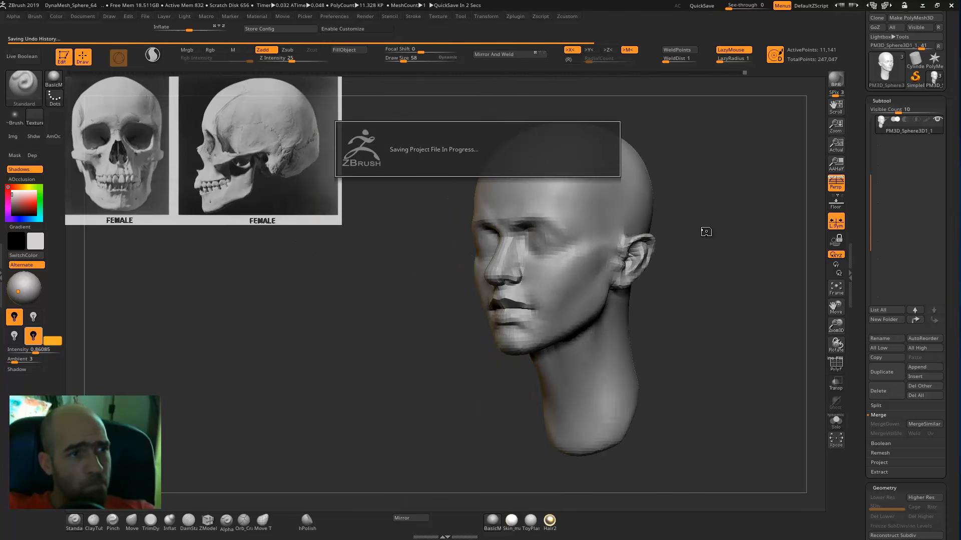
{"action": "left_click_drag", "start_coordinate": [701, 231], "coordinate": [698, 315]}
{"action": "left_click_drag", "start_coordinate": [719, 245], "coordinate": [762, 234], "text": "alt"}
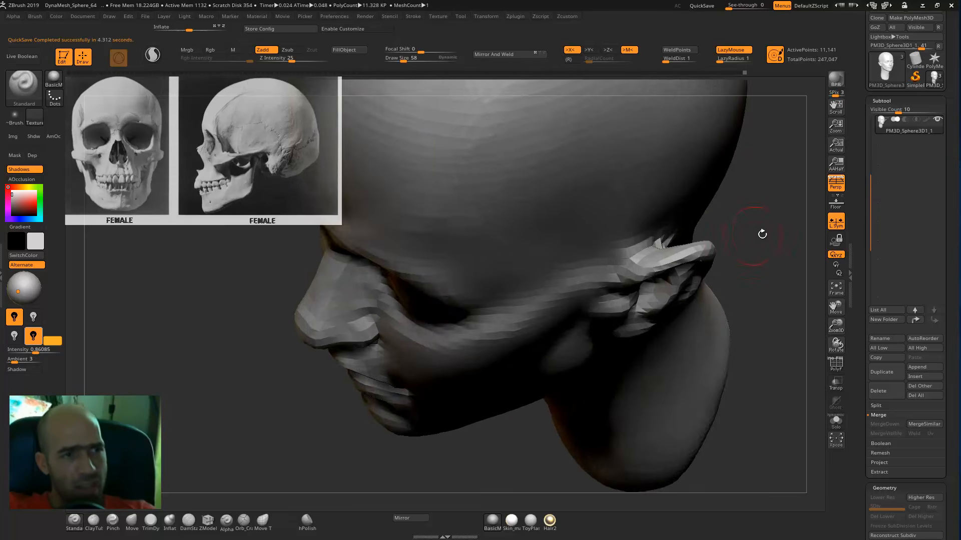
- Refine the front of the ear with the Standard brush and adjust the side of the jaw with the Move brush at draw size 58
{"action": "left_click_drag", "start_coordinate": [689, 271], "coordinate": [524, 323]}
{"action": "left_click_drag", "start_coordinate": [689, 287], "coordinate": [562, 326]}
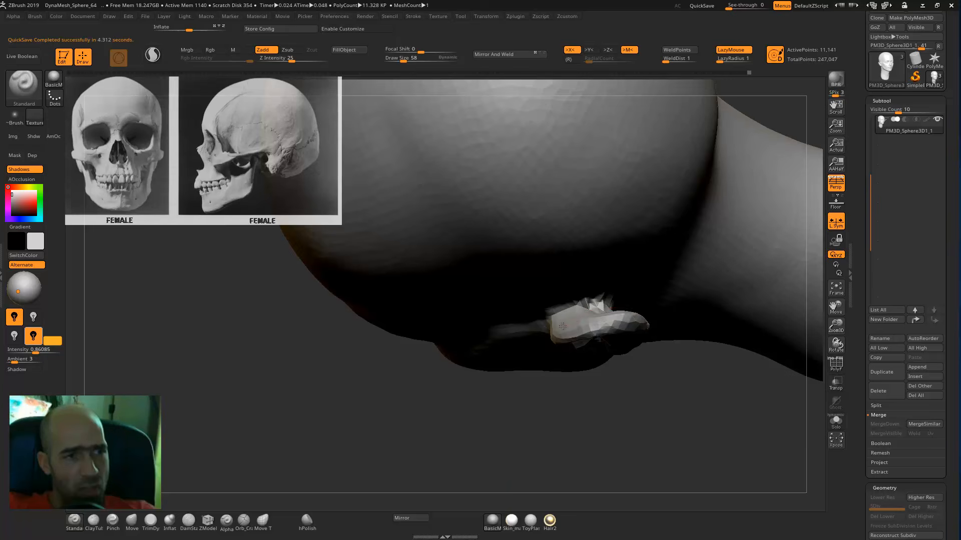
{"action": "left_click_drag", "start_coordinate": [570, 423], "coordinate": [539, 348]}
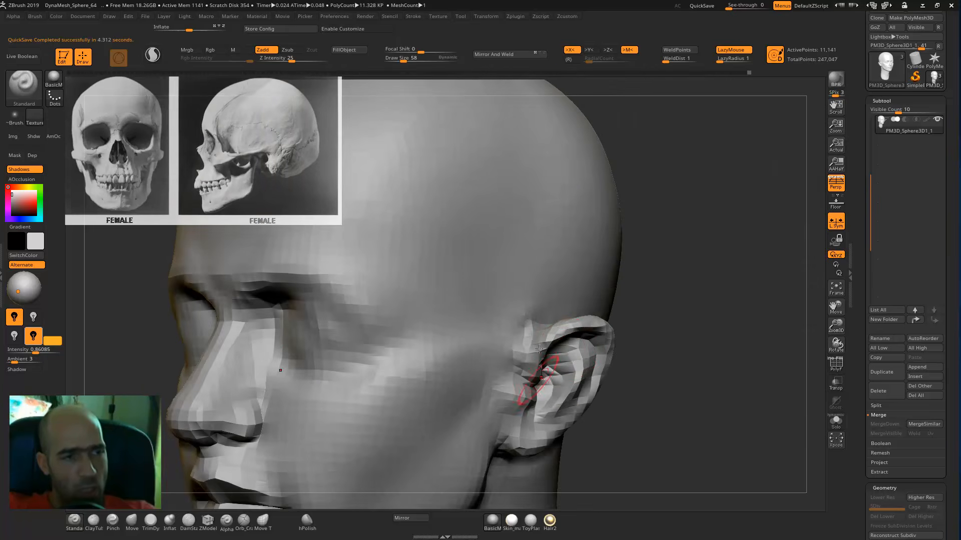
{"action": "left_click_drag", "start_coordinate": [547, 388], "coordinate": [523, 369]}
{"action": "mouse_move", "coordinate": [716, 374]}
{"action": "left_mouse_down"}
{"action": "mouse_move", "coordinate": [701, 337]}
{"action": "mouse_move", "coordinate": [696, 372]}
{"action": "left_mouse_up"}
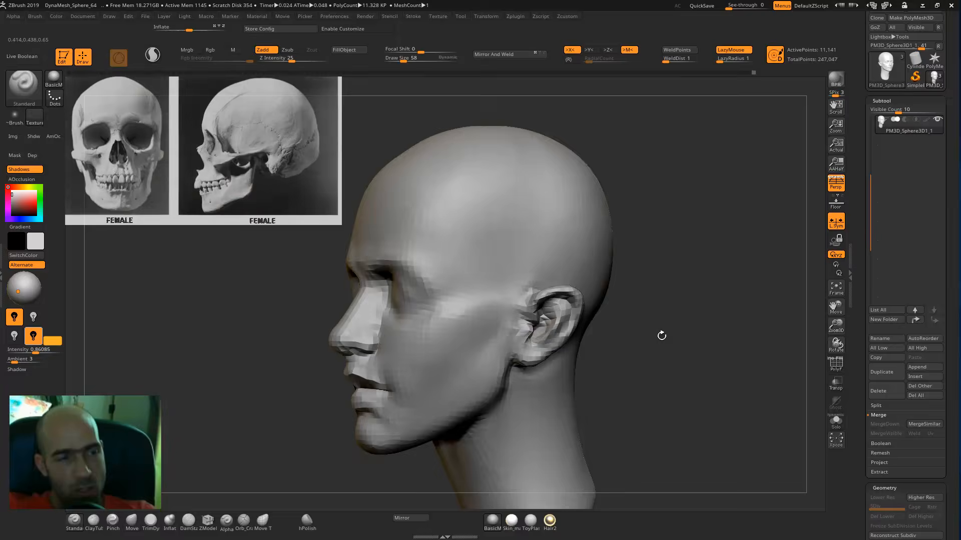
{"action": "left_click_drag", "start_coordinate": [663, 332], "coordinate": [661, 331]}
{"action": "left_click_drag", "start_coordinate": [686, 299], "coordinate": [573, 286]}
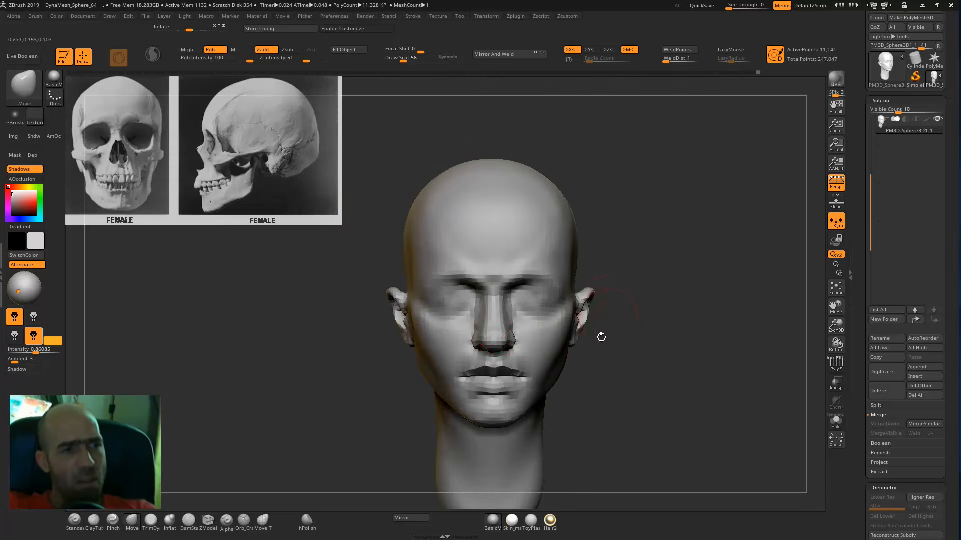
{"action": "mouse_move", "coordinate": [548, 383]}
{"action": "left_mouse_down"}
{"action": "mouse_move", "coordinate": [583, 328]}
{"action": "mouse_move", "coordinate": [583, 307]}
{"action": "mouse_move", "coordinate": [562, 315]}
{"action": "left_mouse_up"}
- Build up the muscle running down the side of the neck with the Standard brush at draw size 58 and smooth it
{"action": "key", "text": "b"}
{"action": "key", "text": "t"}
{"action": "key", "text": "d"}
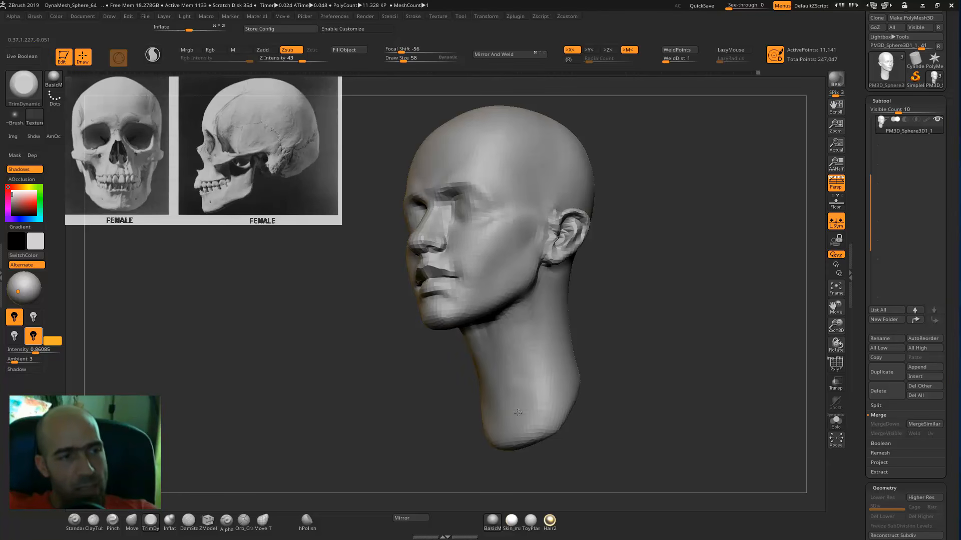
{"action": "right_click_drag", "start_coordinate": [518, 413], "coordinate": [525, 385]}
{"action": "key", "text": "b"}
{"action": "key", "text": "s"}
{"action": "key", "text": "t"}
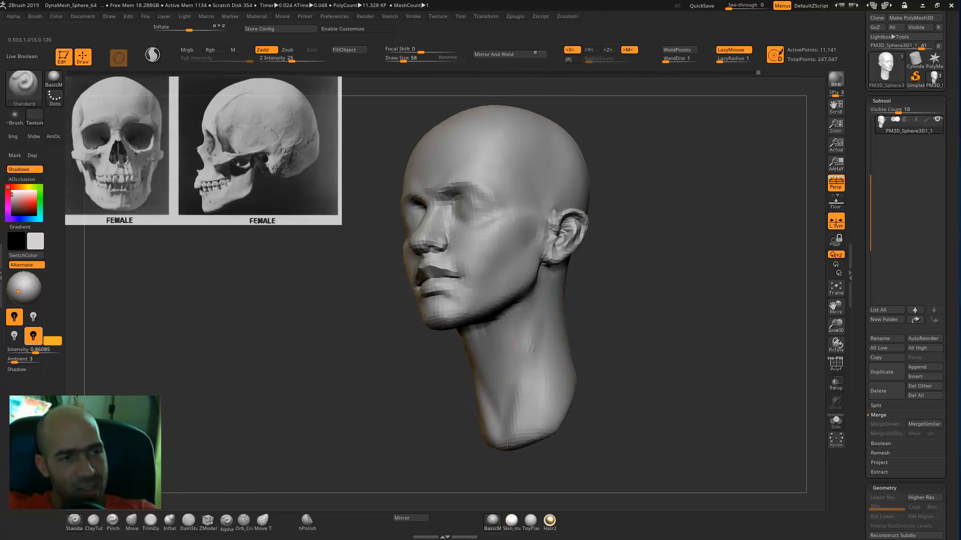
{"action": "left_click_drag", "start_coordinate": [506, 445], "coordinate": [519, 414]}
{"action": "left_click_drag", "start_coordinate": [530, 365], "coordinate": [541, 343], "text": "shift"}
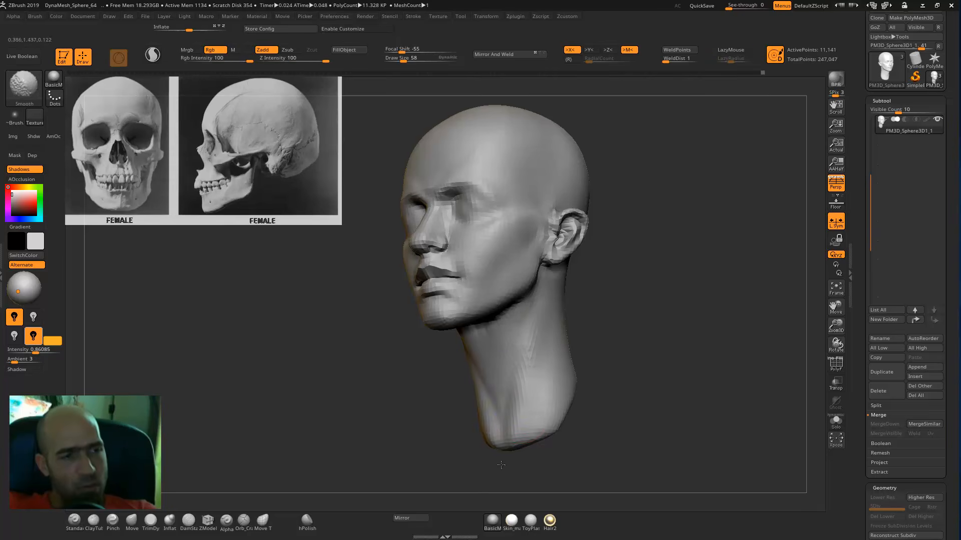
{"action": "left_click_drag", "start_coordinate": [507, 448], "coordinate": [516, 332]}
- Sculpt the temple above the ear with the Standard brush at draw size 58 and smooth it
{"action": "right_click_drag", "start_coordinate": [652, 314], "coordinate": [591, 280], "text": "shift"}
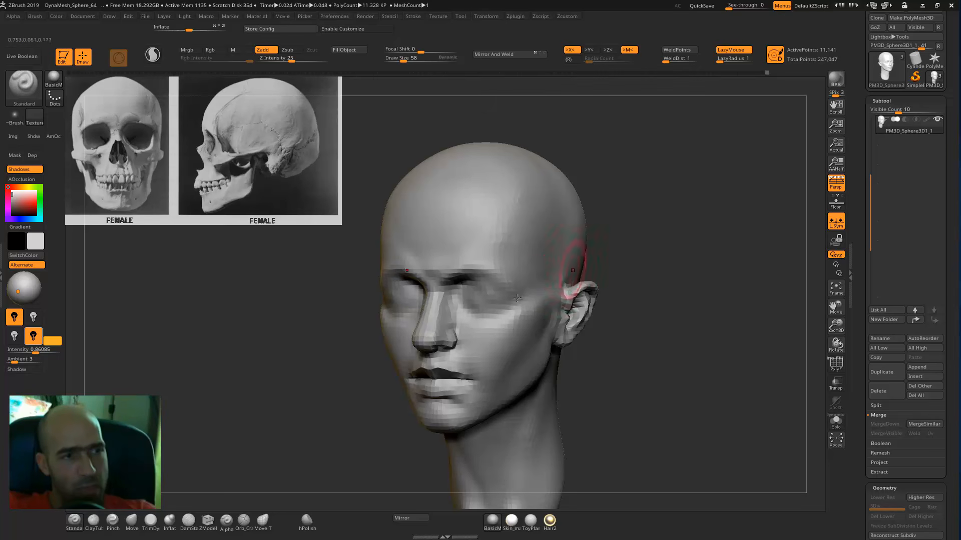
{"action": "key", "text": "shift"}
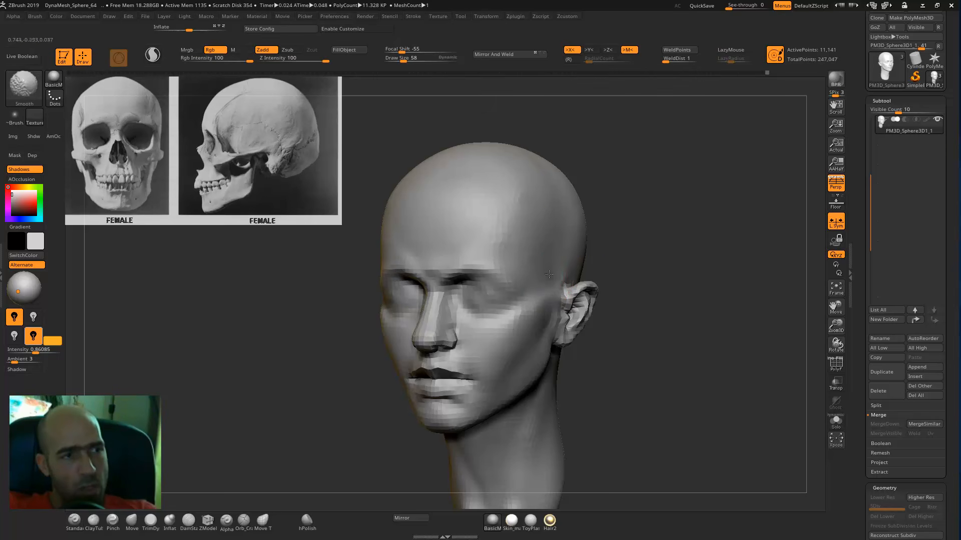
{"action": "right_click_drag", "start_coordinate": [646, 240], "coordinate": [554, 264]}
{"action": "mouse_move", "coordinate": [617, 243]}
{"action": "right_mouse_down", "text": "shift"}
{"action": "mouse_move", "coordinate": [633, 229]}
{"action": "mouse_move", "coordinate": [645, 262]}
{"action": "mouse_move", "coordinate": [608, 200]}
{"action": "right_mouse_up", "text": "shift"}
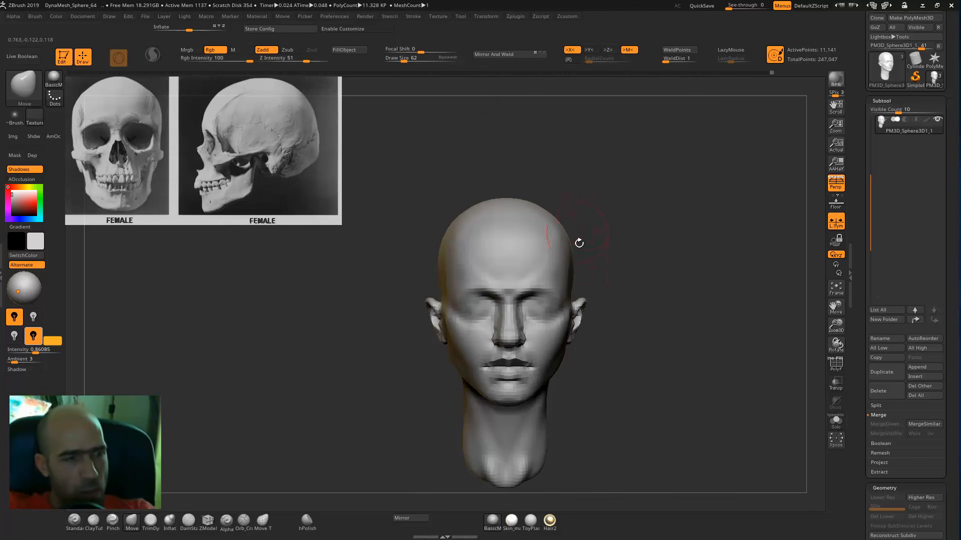
- Reshape the top and front of the skull with the Move brush, enlarging the draw size from 62 to 114
{"action": "left_click_drag", "start_coordinate": [565, 235], "coordinate": [562, 227]}
{"action": "mouse_move", "coordinate": [637, 213]}
{"action": "left_mouse_down"}
{"action": "mouse_move", "coordinate": [571, 217]}
{"action": "mouse_move", "coordinate": [563, 200]}
{"action": "left_mouse_up"}
{"action": "mouse_move", "coordinate": [628, 170]}
{"action": "left_mouse_down", "text": "shift"}
{"action": "mouse_move", "coordinate": [560, 194]}
{"action": "mouse_move", "coordinate": [515, 226]}
{"action": "left_mouse_up", "text": "shift"}
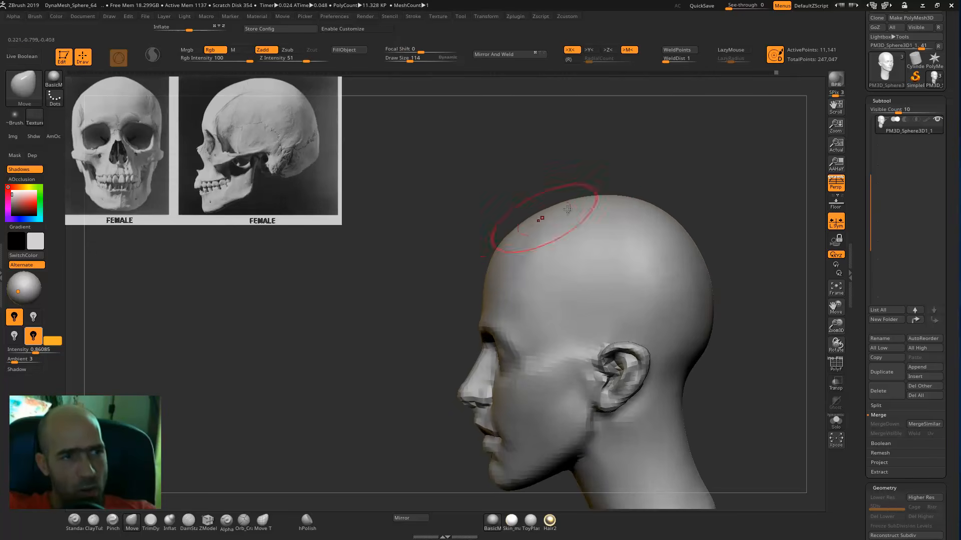
{"action": "left_click_drag", "start_coordinate": [685, 192], "coordinate": [666, 191]}
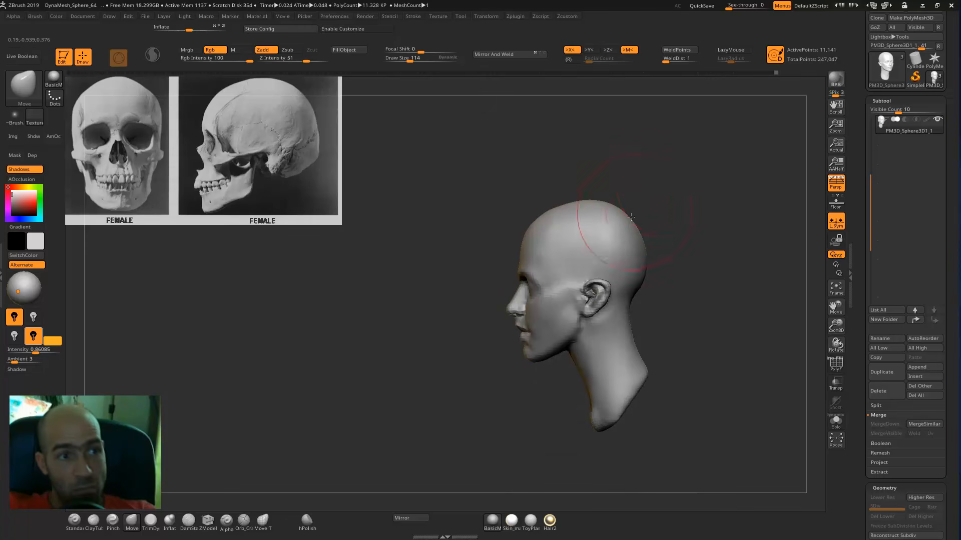
{"action": "mouse_move", "coordinate": [673, 282]}
{"action": "left_mouse_down"}
{"action": "mouse_move", "coordinate": [717, 290]}
{"action": "mouse_move", "coordinate": [708, 290]}
{"action": "mouse_move", "coordinate": [739, 320]}
{"action": "mouse_move", "coordinate": [665, 259]}
{"action": "mouse_move", "coordinate": [680, 255]}
{"action": "mouse_move", "coordinate": [609, 254]}
{"action": "left_mouse_up"}
- Adjust the ears and the sides of the head in front view with the Move brush at draw size 114
{"action": "left_click_drag", "start_coordinate": [677, 290], "coordinate": [606, 344], "text": "shift"}
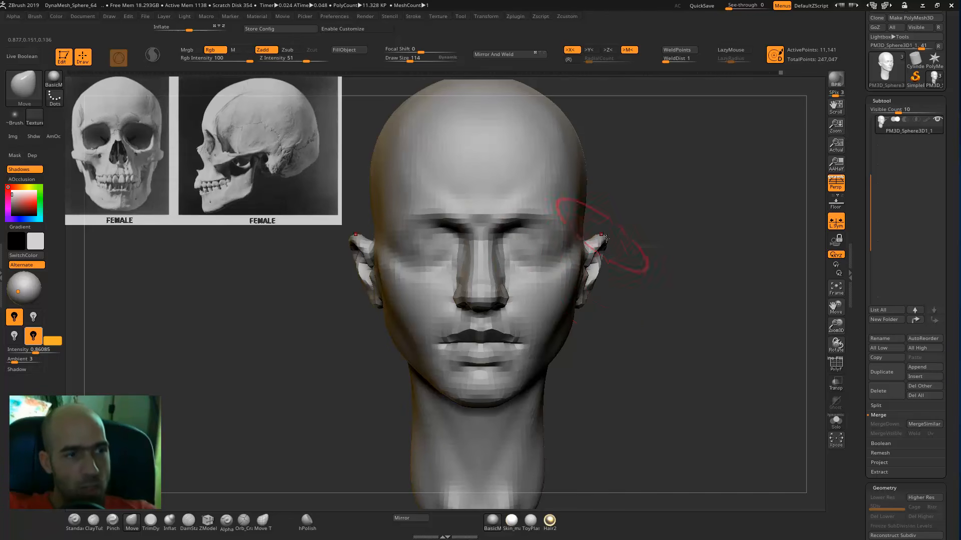
{"action": "left_click_drag", "start_coordinate": [596, 310], "coordinate": [579, 316], "text": "alt"}
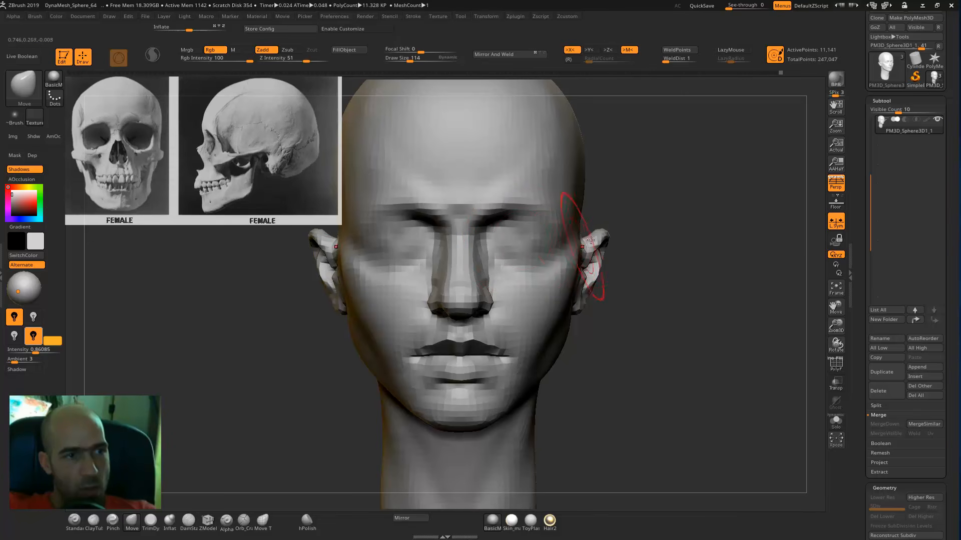
{"action": "mouse_move", "coordinate": [618, 250]}
{"action": "left_mouse_down", "text": "alt"}
{"action": "mouse_move", "coordinate": [618, 280]}
{"action": "mouse_move", "coordinate": [606, 252]}
{"action": "mouse_move", "coordinate": [637, 225]}
{"action": "mouse_move", "coordinate": [697, 279]}
{"action": "mouse_move", "coordinate": [627, 317]}
{"action": "mouse_move", "coordinate": [707, 347]}
{"action": "mouse_move", "coordinate": [680, 287]}
{"action": "left_mouse_up", "text": "alt"}
- Reshape the nostril wings with the Move brush at draw size 82
{"action": "key", "text": "bracketleft"}
{"action": "key", "text": "bracketleft"}
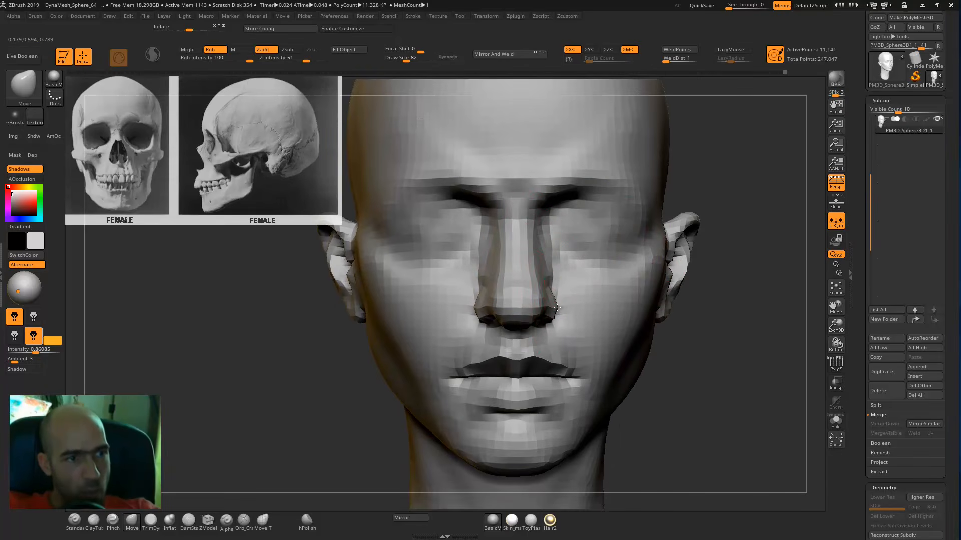
{"action": "left_click_drag", "start_coordinate": [698, 326], "coordinate": [436, 426]}
{"action": "left_click_drag", "start_coordinate": [435, 425], "coordinate": [593, 348]}
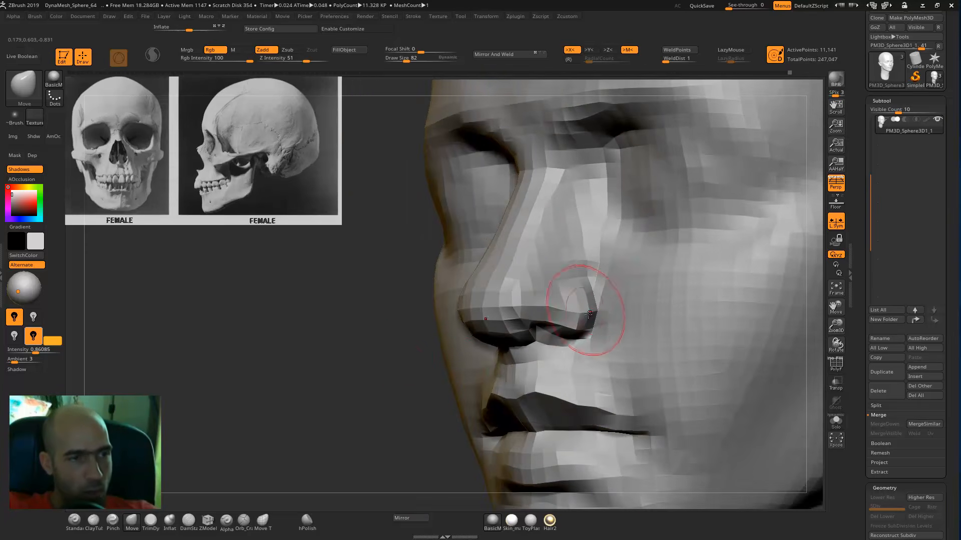
{"action": "left_click_drag", "start_coordinate": [432, 365], "coordinate": [565, 280]}
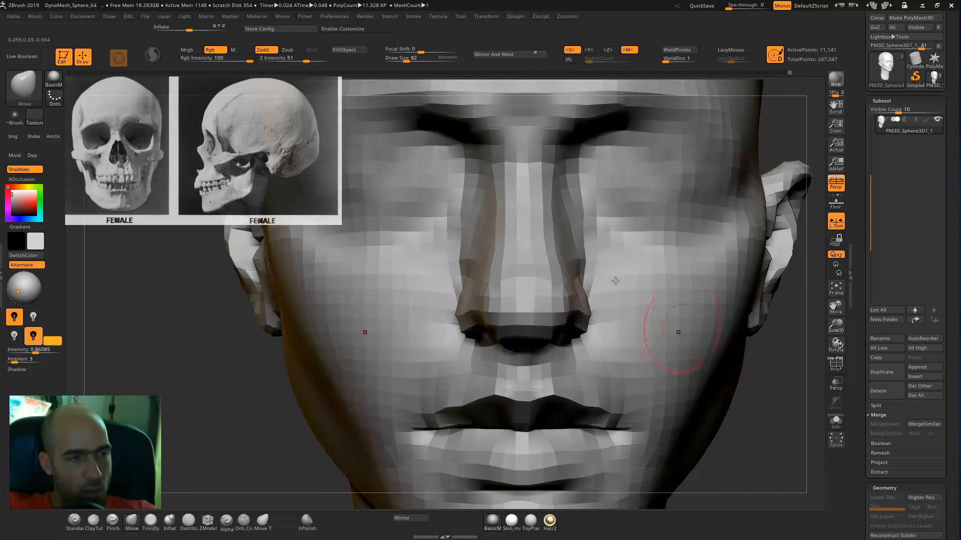
- Smooth the sides of the nose and the nostril wings at draw size 82
{"action": "key", "text": "shift"}
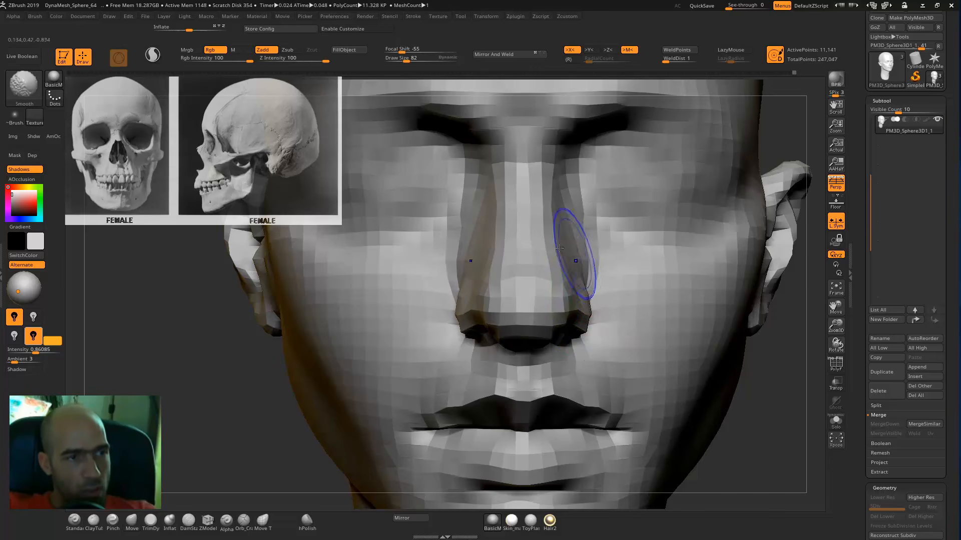
{"action": "mouse_move", "coordinate": [565, 245]}
{"action": "left_mouse_down", "text": "shift"}
{"action": "mouse_move", "coordinate": [555, 253]}
{"action": "mouse_move", "coordinate": [560, 221]}
{"action": "mouse_move", "coordinate": [562, 247]}
{"action": "left_mouse_up", "text": "shift"}
{"action": "mouse_move", "coordinate": [702, 338]}
{"action": "right_mouse_down"}
{"action": "mouse_move", "coordinate": [719, 316]}
{"action": "mouse_move", "coordinate": [716, 361]}
{"action": "right_mouse_up"}
{"action": "mouse_move", "coordinate": [603, 353]}
{"action": "right_mouse_down"}
{"action": "mouse_move", "coordinate": [739, 342]}
{"action": "mouse_move", "coordinate": [708, 346]}
{"action": "mouse_move", "coordinate": [723, 353]}
{"action": "mouse_move", "coordinate": [534, 273]}
{"action": "right_mouse_up"}
{"action": "left_click_drag", "start_coordinate": [516, 295], "coordinate": [486, 314], "text": "shift"}
{"action": "right_click_drag", "start_coordinate": [696, 322], "coordinate": [687, 314]}
- Define the crease between the nostril wing and the nose tip with the DamStandard brush at draw size 82
{"action": "key", "text": "b"}
{"action": "key", "text": "d"}
{"action": "key", "text": "s"}
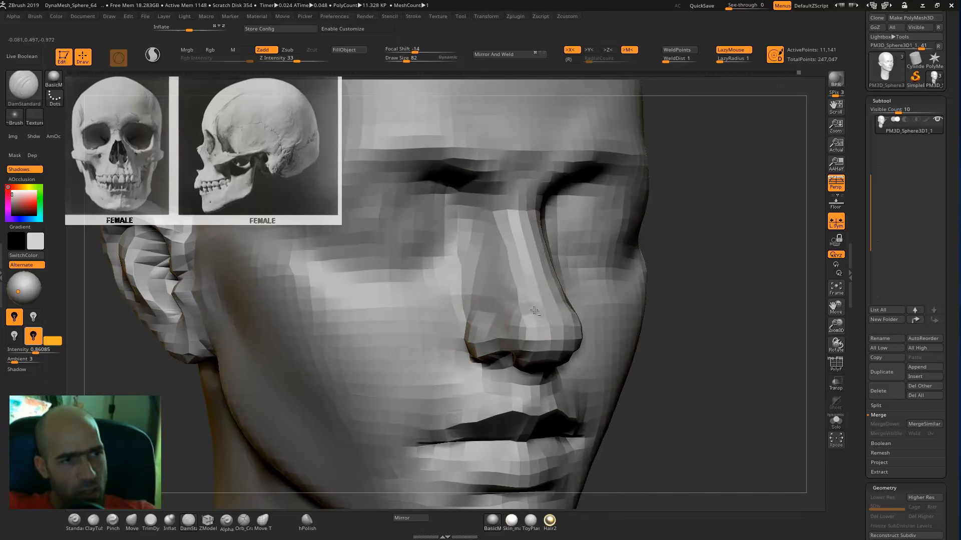
{"action": "right_click_drag", "start_coordinate": [715, 306], "coordinate": [536, 324]}
{"action": "right_click_drag", "start_coordinate": [680, 340], "coordinate": [589, 279]}
{"action": "mouse_move", "coordinate": [626, 317]}
{"action": "right_mouse_down", "text": "alt"}
{"action": "mouse_move", "coordinate": [689, 297]}
{"action": "mouse_move", "coordinate": [693, 320]}
{"action": "right_mouse_up", "text": "alt"}
- Adjust the profile of the upper lip below the nose with the Move brush at draw size 82
{"action": "key", "text": "b"}
{"action": "key", "text": "m"}
{"action": "key", "text": "v"}
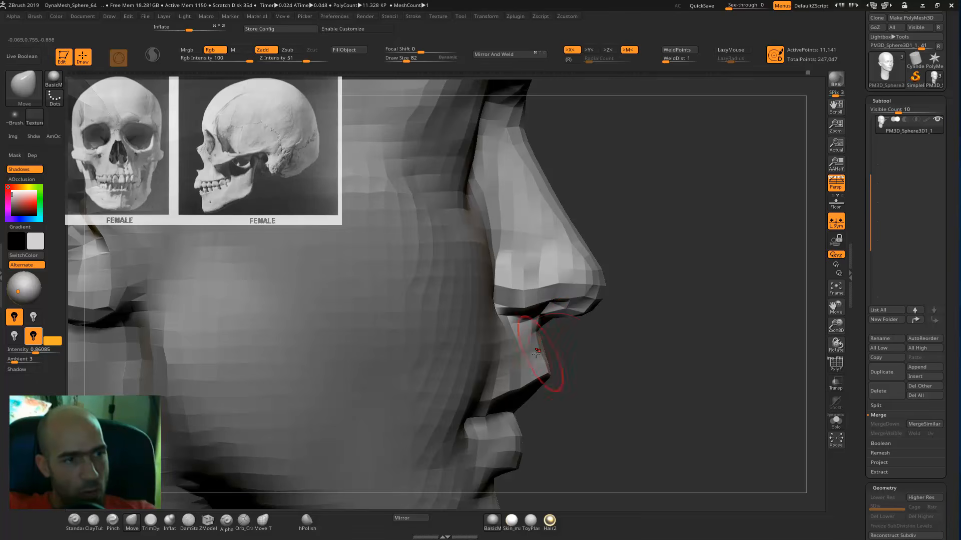
{"action": "right_click_drag", "start_coordinate": [587, 355], "coordinate": [495, 362], "text": "ctrl"}
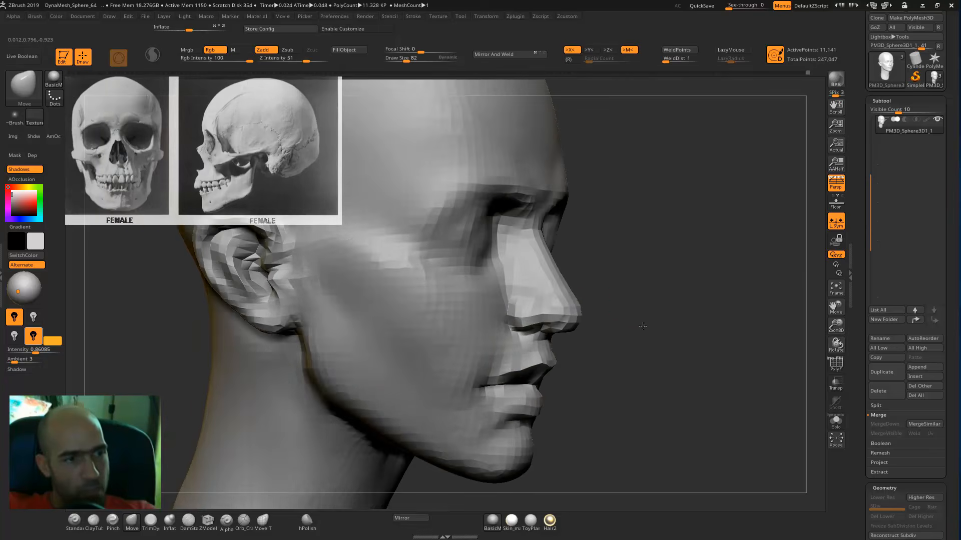
- Refine the area below the corner of the mouth and the cheek with the DamStandard brush at draw size 82
{"action": "right_click_drag", "start_coordinate": [644, 328], "coordinate": [646, 265], "text": "alt"}
{"action": "right_click_drag", "start_coordinate": [645, 265], "coordinate": [645, 283], "text": "ctrl"}
{"action": "key", "text": "b"}
{"action": "key", "text": "d"}
{"action": "key", "text": "s"}
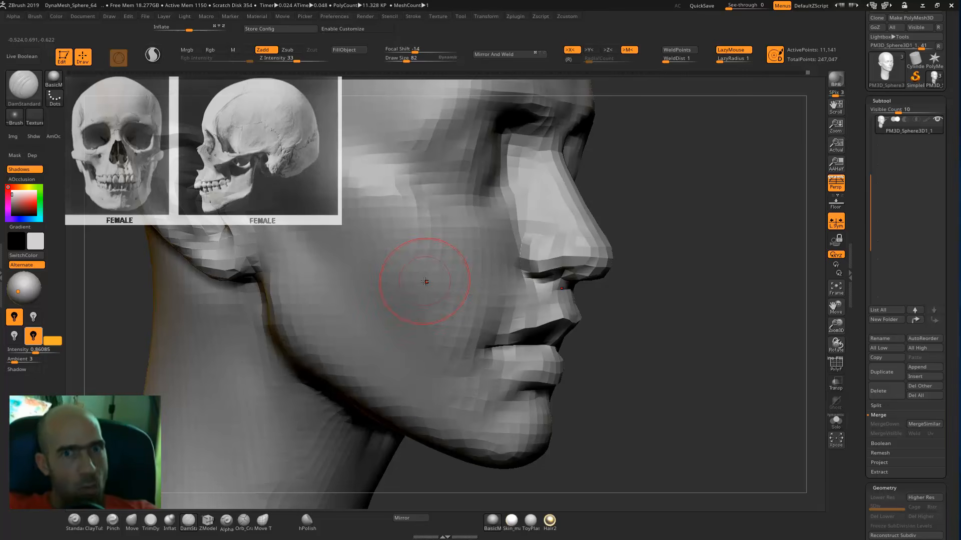
{"action": "mouse_move", "coordinate": [677, 329]}
{"action": "right_mouse_down", "text": "alt"}
{"action": "mouse_move", "coordinate": [679, 295]}
{"action": "mouse_move", "coordinate": [679, 311]}
{"action": "right_mouse_up", "text": "alt"}
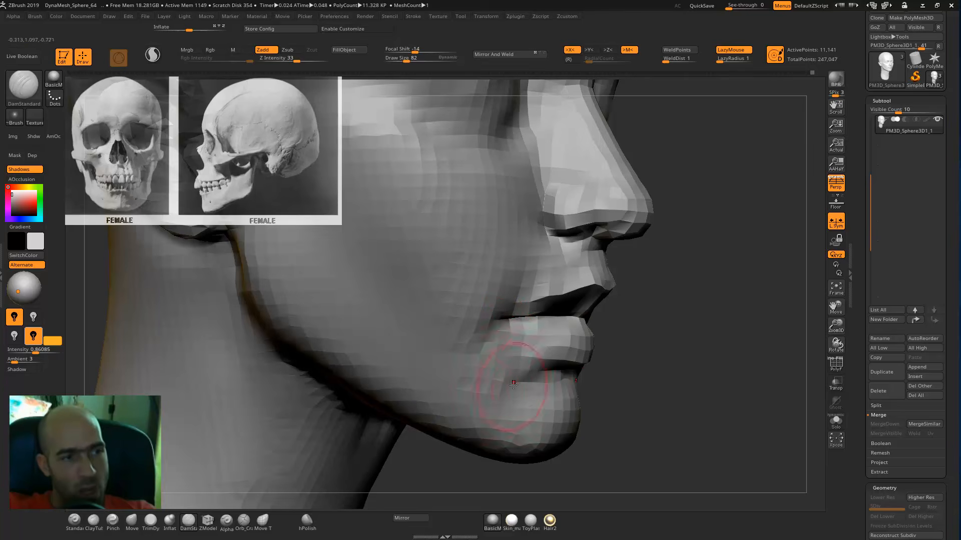
{"action": "right_click_drag", "start_coordinate": [661, 350], "coordinate": [538, 306], "text": "ctrl"}
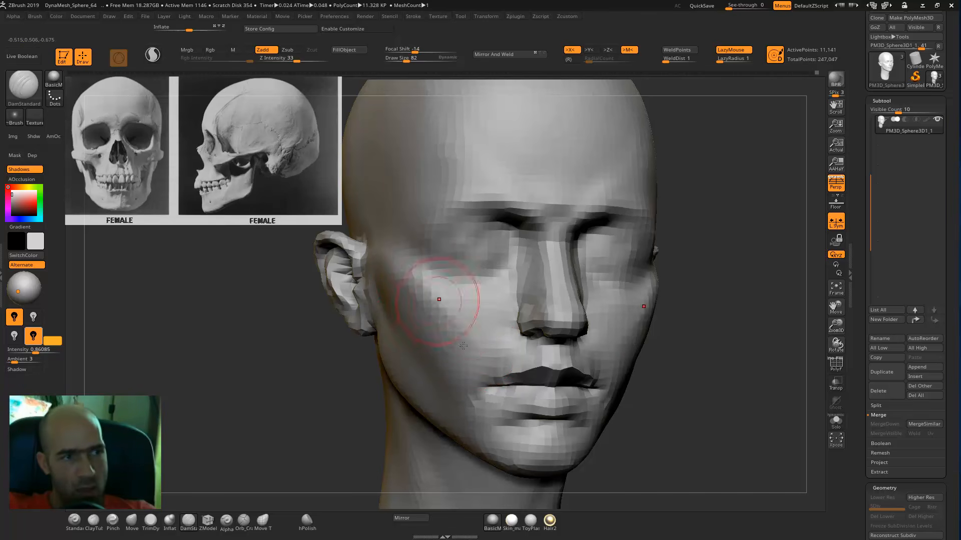
- Smooth the cheek beside the corner of the mouth at draw size 82
{"action": "right_click_drag", "start_coordinate": [437, 301], "coordinate": [506, 305]}
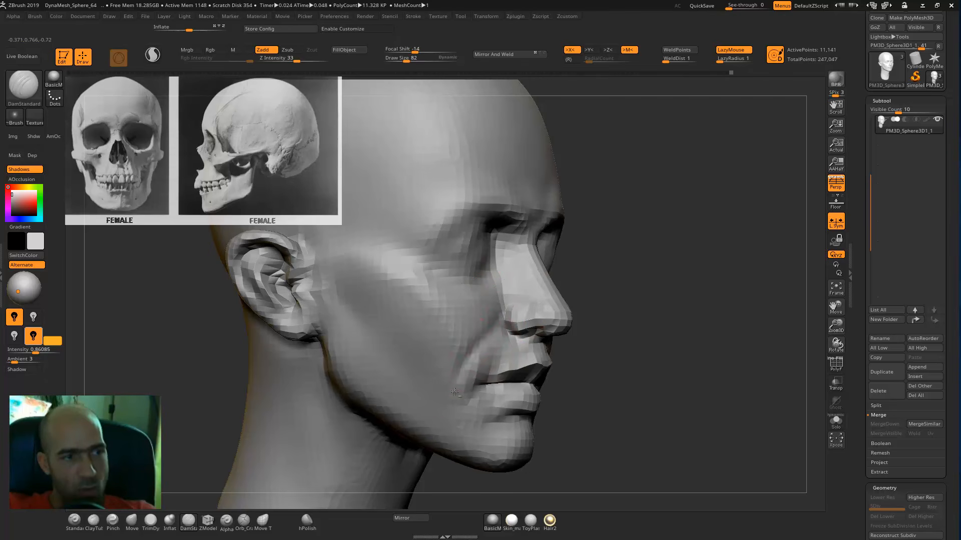
{"action": "left_click_drag", "start_coordinate": [637, 323], "coordinate": [614, 322]}
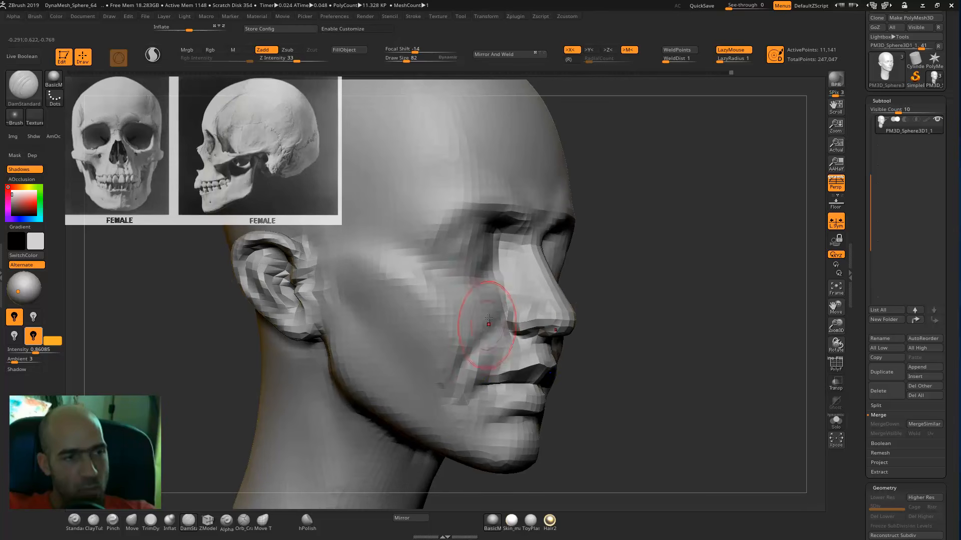
{"action": "key", "text": "shift"}
{"action": "left_click_drag", "start_coordinate": [445, 390], "coordinate": [450, 393], "text": "shift"}
{"action": "mouse_move", "coordinate": [667, 323]}
{"action": "left_mouse_down", "text": "alt"}
{"action": "mouse_move", "coordinate": [650, 296]}
{"action": "mouse_move", "coordinate": [645, 350]}
{"action": "left_mouse_up", "text": "alt"}
{"action": "key", "text": "shift"}
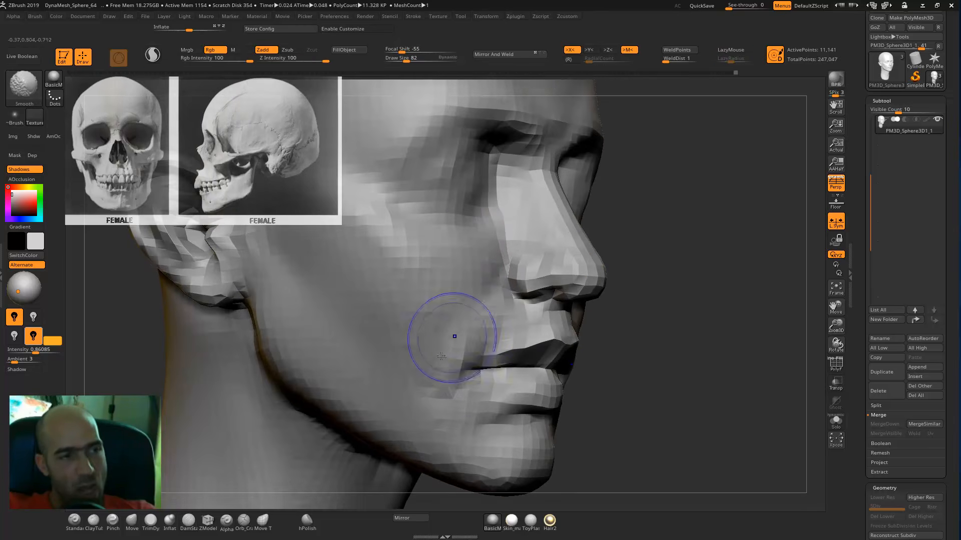
{"action": "mouse_move", "coordinate": [689, 325]}
{"action": "left_mouse_down", "text": "alt"}
{"action": "mouse_move", "coordinate": [690, 360]}
{"action": "mouse_move", "coordinate": [637, 370]}
{"action": "left_mouse_up", "text": "alt"}
{"action": "key", "text": "shift"}
- Refine and smooth the fold between the nostril wing and the corner of the mouth on the opposite side of the face
{"action": "mouse_move", "coordinate": [699, 362]}
{"action": "left_mouse_down"}
{"action": "mouse_move", "coordinate": [625, 356]}
{"action": "mouse_move", "coordinate": [554, 332]}
{"action": "mouse_move", "coordinate": [541, 349]}
{"action": "mouse_move", "coordinate": [556, 393]}
{"action": "left_mouse_up"}
{"action": "mouse_move", "coordinate": [398, 415]}
{"action": "left_mouse_down"}
{"action": "mouse_move", "coordinate": [369, 406]}
{"action": "mouse_move", "coordinate": [369, 385]}
{"action": "mouse_move", "coordinate": [509, 294]}
{"action": "left_mouse_up"}
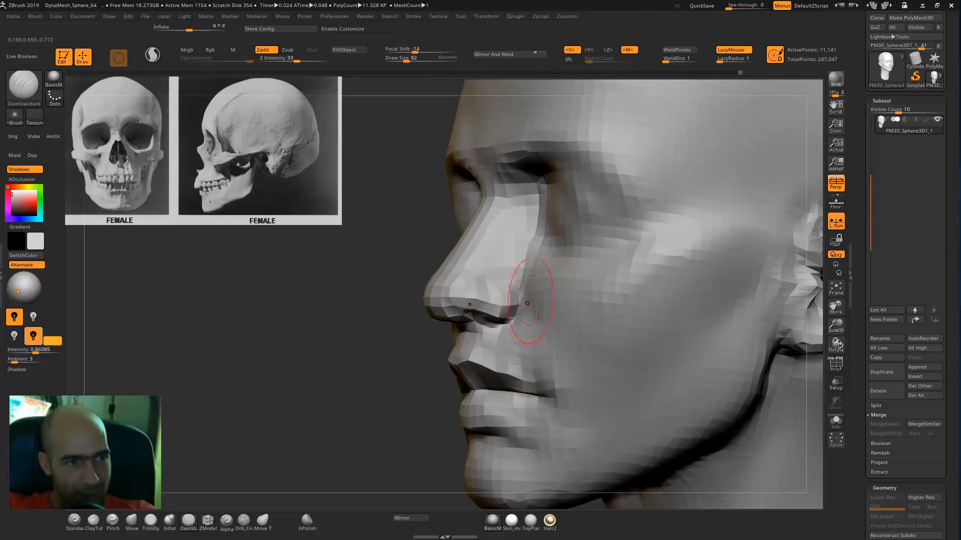
{"action": "key", "text": "shift"}
{"action": "left_click_drag", "start_coordinate": [553, 425], "coordinate": [542, 419], "text": "shift"}
{"action": "left_click_drag", "start_coordinate": [365, 414], "coordinate": [374, 409]}
{"action": "left_click_drag", "start_coordinate": [574, 409], "coordinate": [559, 409], "text": "shift"}
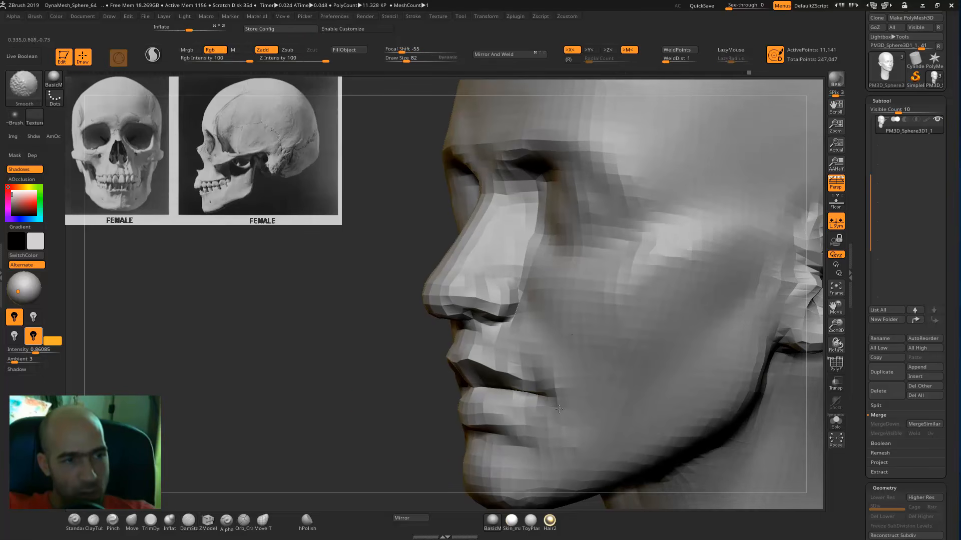
{"action": "left_click_drag", "start_coordinate": [368, 435], "coordinate": [408, 430]}
{"action": "left_click_drag", "start_coordinate": [355, 391], "coordinate": [474, 328]}
- Build up the corner of the mouth with the ClayTubes brush, then recut and smooth it with DamStandard at draw size 82
{"action": "key", "text": "b"}
{"action": "key", "text": "c"}
{"action": "key", "text": "t"}
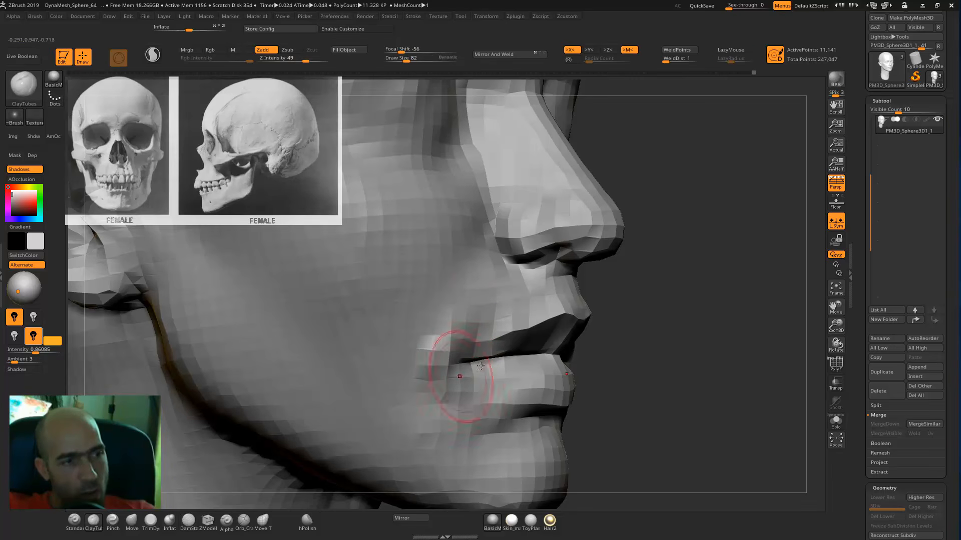
{"action": "key", "text": "b"}
{"action": "key", "text": "d"}
{"action": "key", "text": "s"}
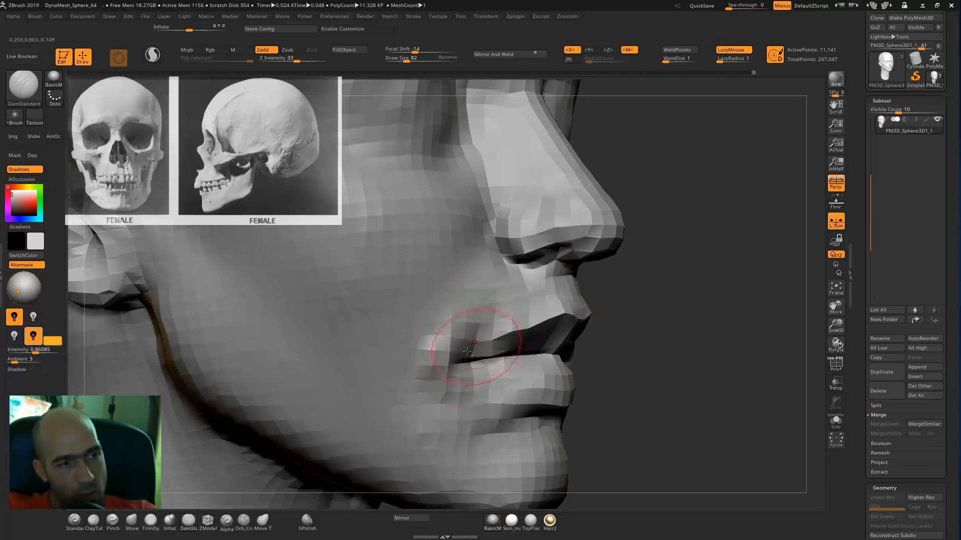
{"action": "left_click_drag", "start_coordinate": [620, 334], "coordinate": [546, 336]}
{"action": "mouse_move", "coordinate": [465, 343]}
{"action": "left_mouse_down", "text": "shift"}
{"action": "mouse_move", "coordinate": [436, 356]}
{"action": "mouse_move", "coordinate": [458, 332]}
{"action": "left_mouse_up", "text": "shift"}
- Adjust the overall face proportions from the front with the Move brush at draw size 150
{"action": "mouse_move", "coordinate": [597, 339]}
{"action": "left_mouse_down"}
{"action": "mouse_move", "coordinate": [603, 321]}
{"action": "mouse_move", "coordinate": [620, 313]}
{"action": "mouse_move", "coordinate": [624, 337]}
{"action": "mouse_move", "coordinate": [624, 294]}
{"action": "left_mouse_up"}
{"action": "key", "text": "b"}
{"action": "key", "text": "m"}
{"action": "key", "text": "v"}
{"action": "key", "text": "bracketright"}
{"action": "key", "text": "bracketright"}
{"action": "key", "text": "bracketright"}
{"action": "key", "text": "bracketright"}
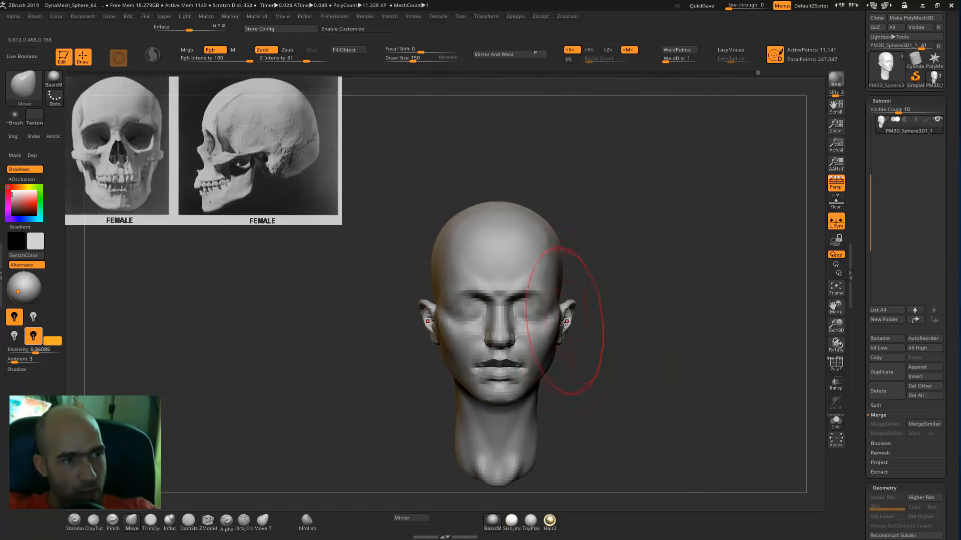
{"action": "mouse_move", "coordinate": [588, 358]}
{"action": "left_mouse_down"}
{"action": "mouse_move", "coordinate": [575, 393]}
{"action": "mouse_move", "coordinate": [622, 403]}
{"action": "mouse_move", "coordinate": [639, 344]}
{"action": "mouse_move", "coordinate": [634, 366]}
{"action": "left_mouse_up"}
{"action": "left_click_drag", "start_coordinate": [546, 307], "coordinate": [504, 343], "text": "shift"}
{"action": "mouse_move", "coordinate": [645, 361]}
{"action": "left_mouse_down"}
{"action": "mouse_move", "coordinate": [674, 347]}
{"action": "mouse_move", "coordinate": [640, 333]}
{"action": "mouse_move", "coordinate": [672, 344]}
{"action": "mouse_move", "coordinate": [641, 348]}
{"action": "left_mouse_up"}
- Remesh the head with DynaMesh at a higher resolution
{"action": "key", "text": "ctrl+shift+d"}
{"action": "left_click", "coordinate": [607, 411]}
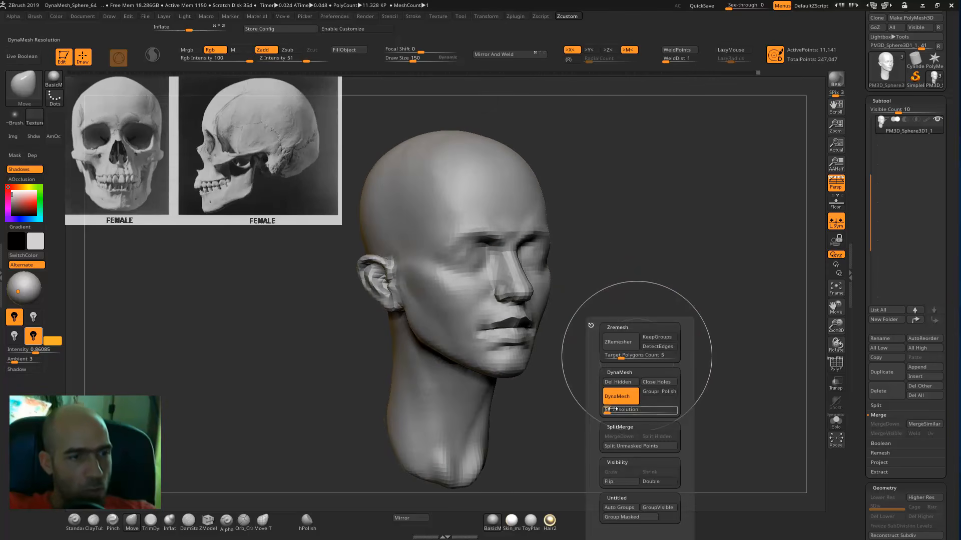
{"action": "type", "text": "64"}
{"action": "key", "text": "Return"}
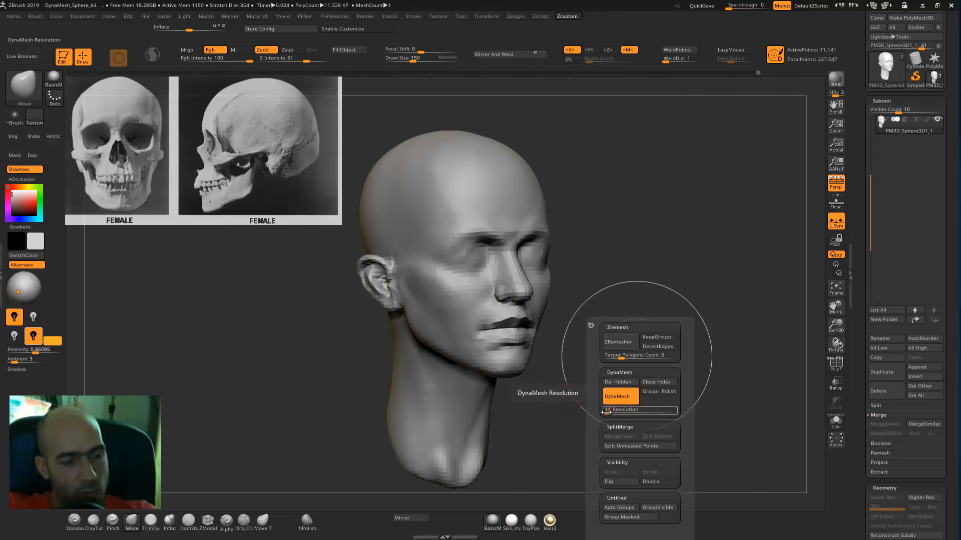
{"action": "left_click_drag", "start_coordinate": [687, 252], "coordinate": [652, 300], "text": "ctrl"}
- Smooth the lips, cheeks, jaw and skull of the remeshed head at draw size 82
{"action": "mouse_move", "coordinate": [638, 337]}
{"action": "left_mouse_down", "text": "shift"}
{"action": "mouse_move", "coordinate": [601, 345]}
{"action": "mouse_move", "coordinate": [658, 325]}
{"action": "mouse_move", "coordinate": [624, 317]}
{"action": "mouse_move", "coordinate": [671, 333]}
{"action": "mouse_move", "coordinate": [673, 368]}
{"action": "left_mouse_up", "text": "shift"}
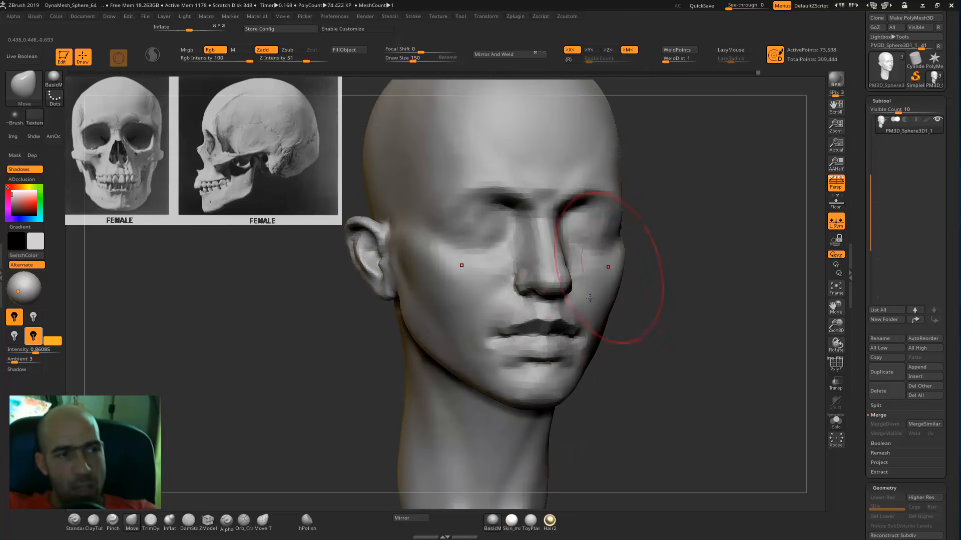
{"action": "key", "text": "bracketleft"}
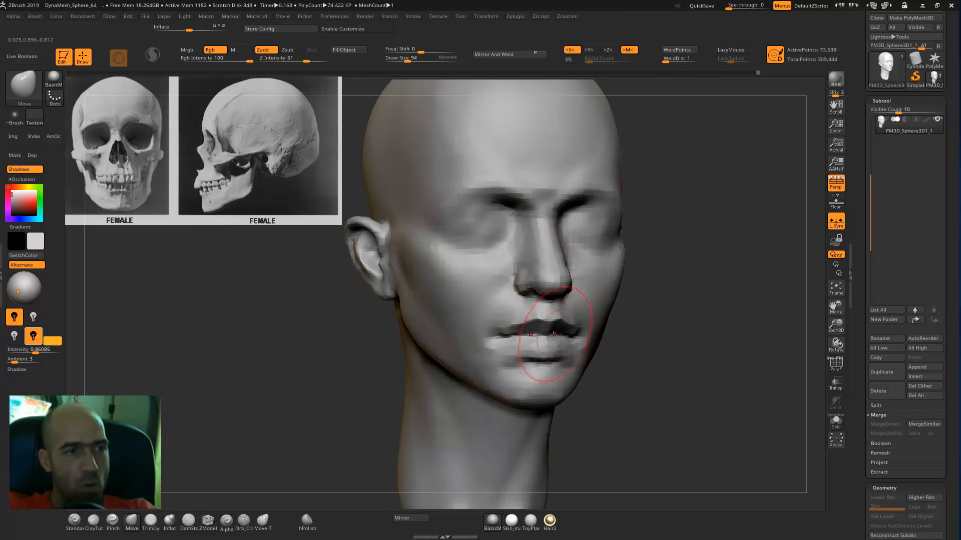
{"action": "mouse_move", "coordinate": [504, 332]}
{"action": "left_mouse_down", "text": "shift"}
{"action": "mouse_move", "coordinate": [452, 326]}
{"action": "mouse_move", "coordinate": [508, 365]}
{"action": "left_mouse_up", "text": "shift"}
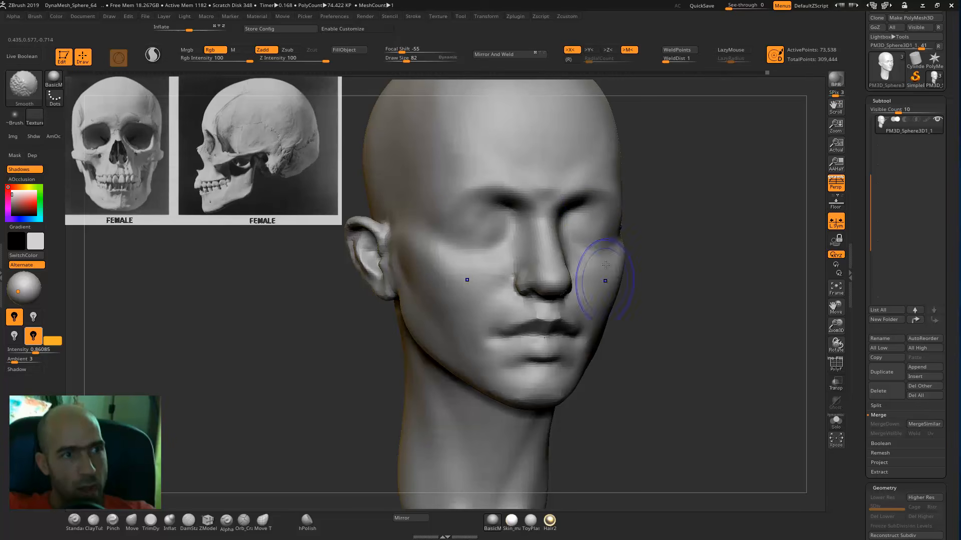
{"action": "mouse_move", "coordinate": [699, 350]}
{"action": "left_mouse_down"}
{"action": "mouse_move", "coordinate": [678, 351]}
{"action": "mouse_move", "coordinate": [665, 324]}
{"action": "mouse_move", "coordinate": [642, 323]}
{"action": "left_mouse_up"}
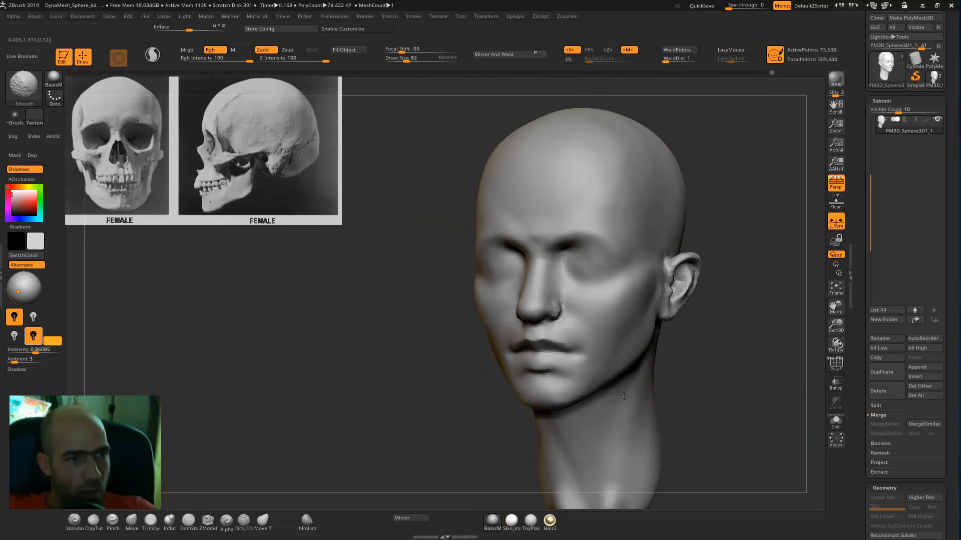
{"action": "left_click_drag", "start_coordinate": [718, 390], "coordinate": [622, 285]}
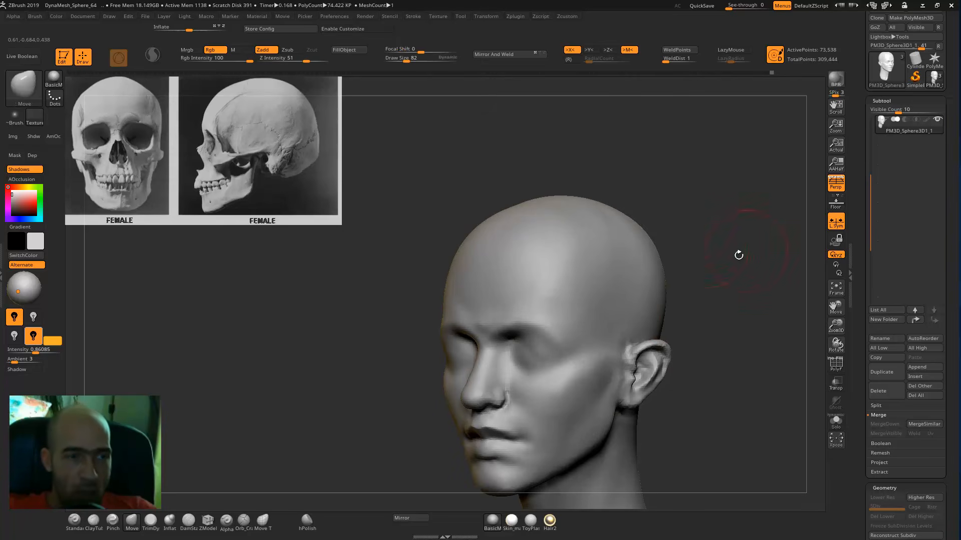
{"action": "left_click_drag", "start_coordinate": [738, 254], "coordinate": [671, 251]}
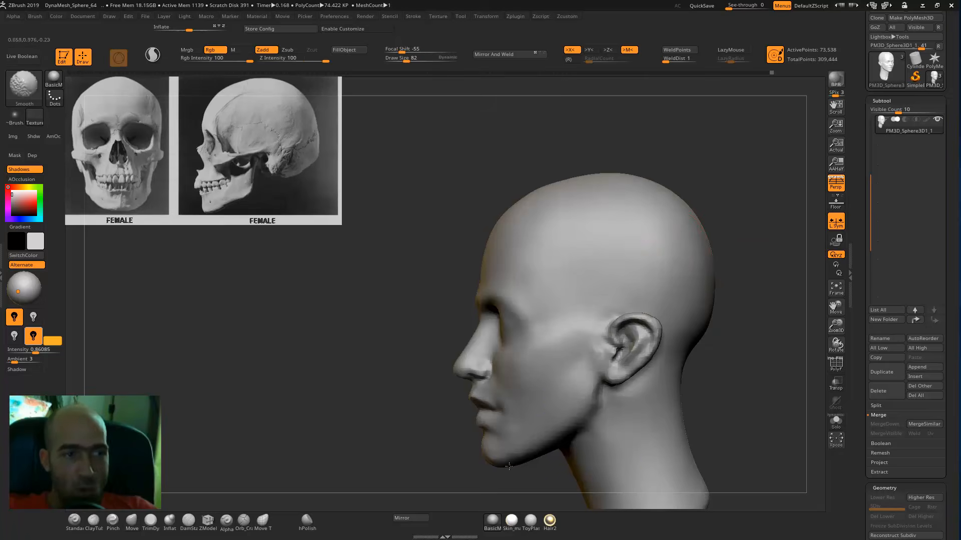
{"action": "left_click_drag", "start_coordinate": [756, 377], "coordinate": [722, 281]}
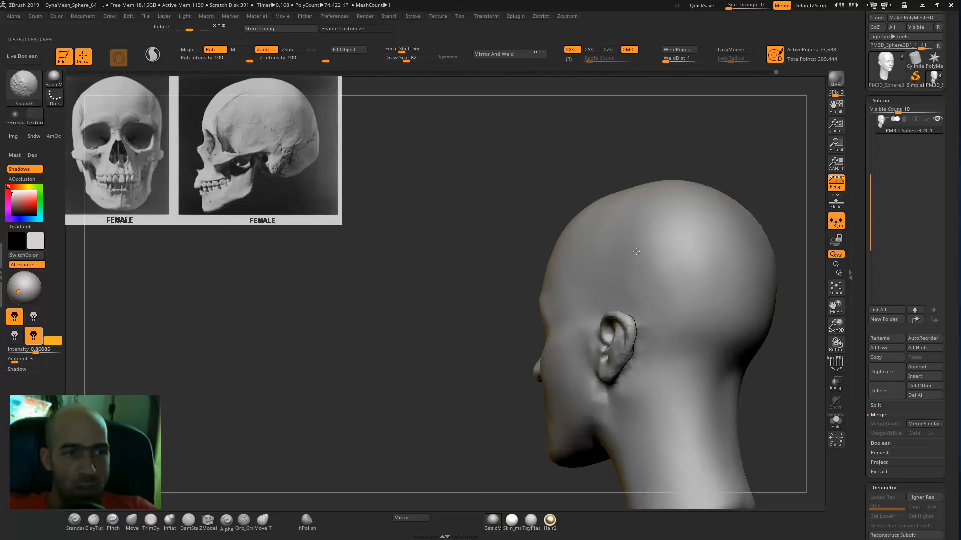
- Define where the upper front of the ear joins the head with the DamStandard brush at draw size 46
{"action": "left_click_drag", "start_coordinate": [630, 371], "coordinate": [699, 365]}
{"action": "mouse_move", "coordinate": [738, 451]}
{"action": "left_mouse_down"}
{"action": "mouse_move", "coordinate": [780, 438]}
{"action": "mouse_move", "coordinate": [712, 330]}
{"action": "mouse_move", "coordinate": [701, 336]}
{"action": "left_mouse_up"}
{"action": "key", "text": "b"}
{"action": "key", "text": "d"}
{"action": "key", "text": "s"}
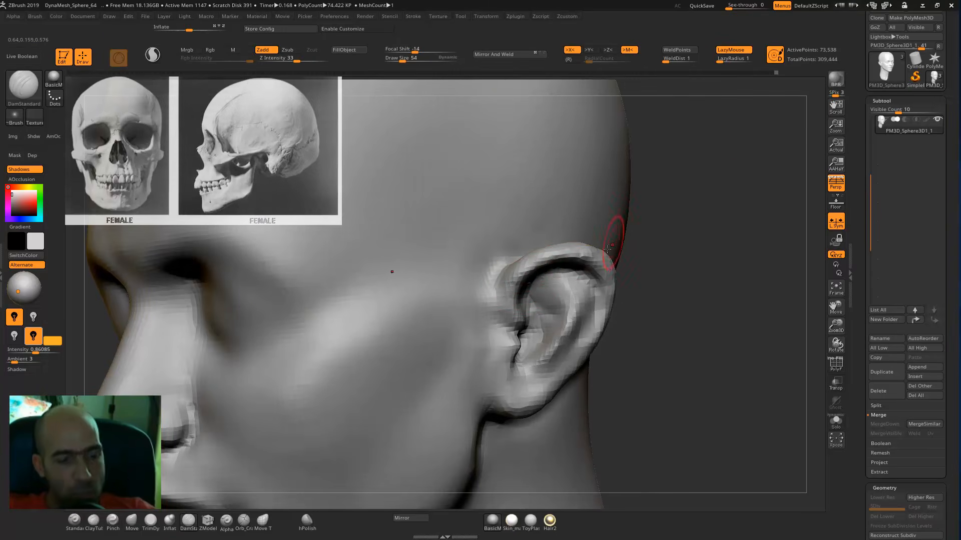
{"action": "left_click_drag", "start_coordinate": [646, 262], "coordinate": [548, 256]}
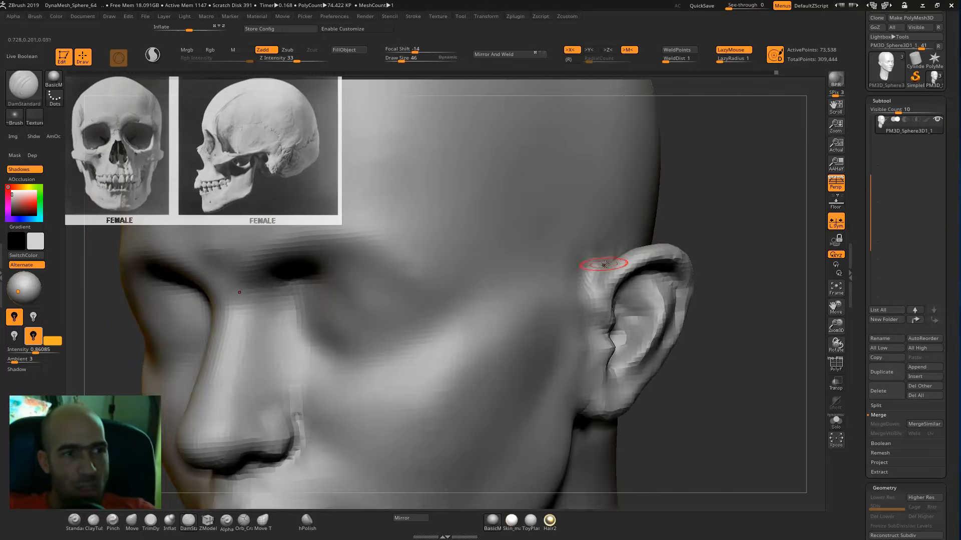
{"action": "mouse_move", "coordinate": [691, 340]}
{"action": "left_mouse_down"}
{"action": "mouse_move", "coordinate": [591, 315]}
{"action": "mouse_move", "coordinate": [606, 346]}
{"action": "left_mouse_up"}
- Reshape the front fold of the ear above the canal with the Move brush at draw size 46
{"action": "key", "text": "b"}
{"action": "key", "text": "m"}
{"action": "key", "text": "v"}
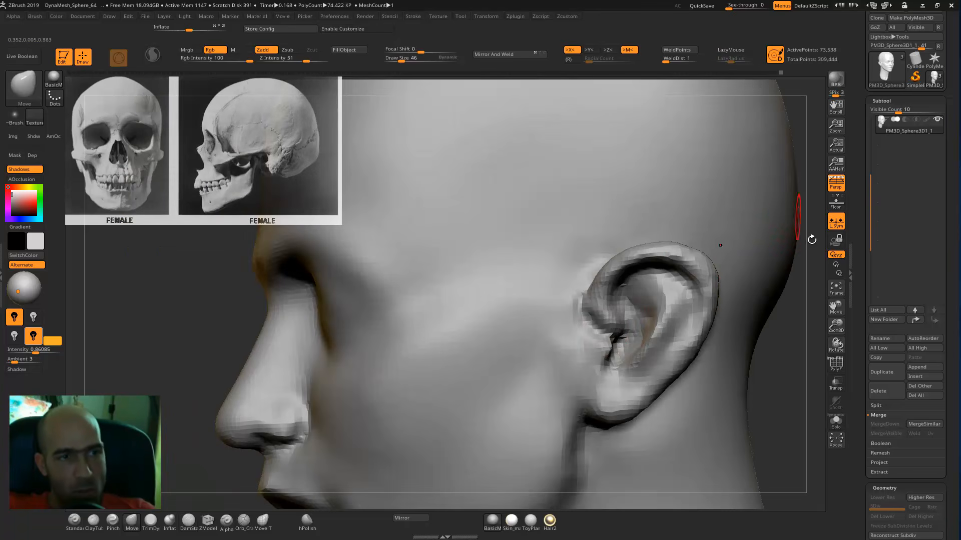
{"action": "left_click_drag", "start_coordinate": [813, 255], "coordinate": [835, 259]}
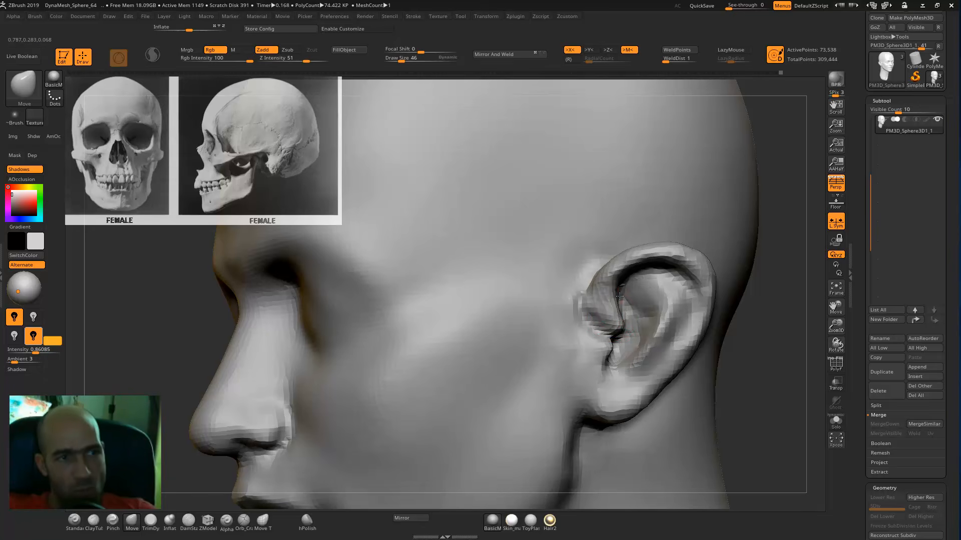
{"action": "left_click_drag", "start_coordinate": [626, 268], "coordinate": [615, 299]}
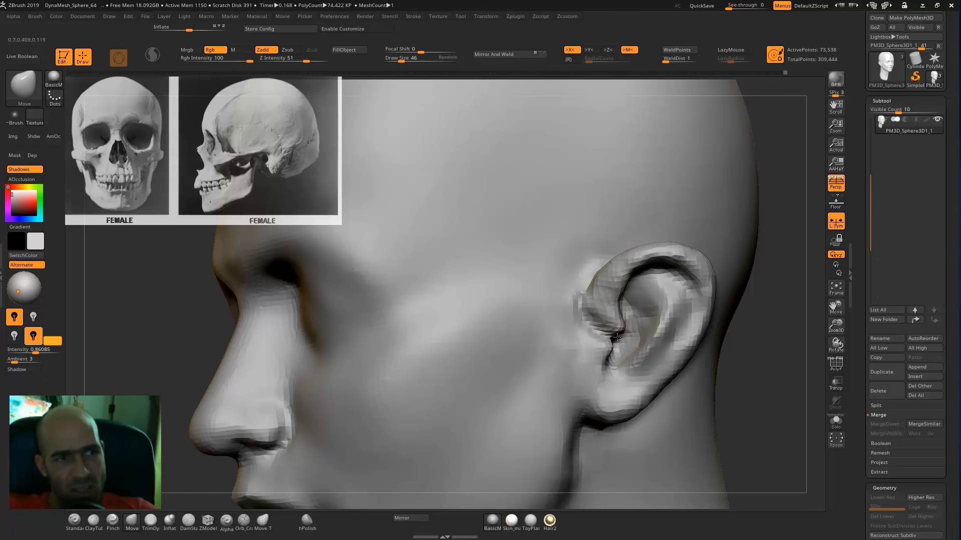
- Deepen the hollow around the ear canal with the DamStandard brush at draw size 46
{"action": "left_click_drag", "start_coordinate": [756, 394], "coordinate": [627, 338]}
{"action": "key", "text": "shift"}
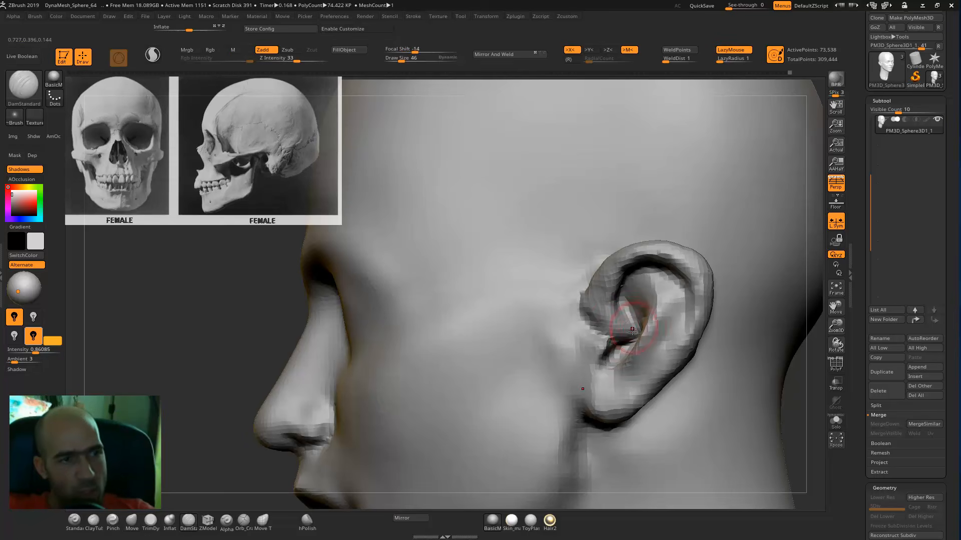
{"action": "left_click_drag", "start_coordinate": [831, 351], "coordinate": [630, 334]}
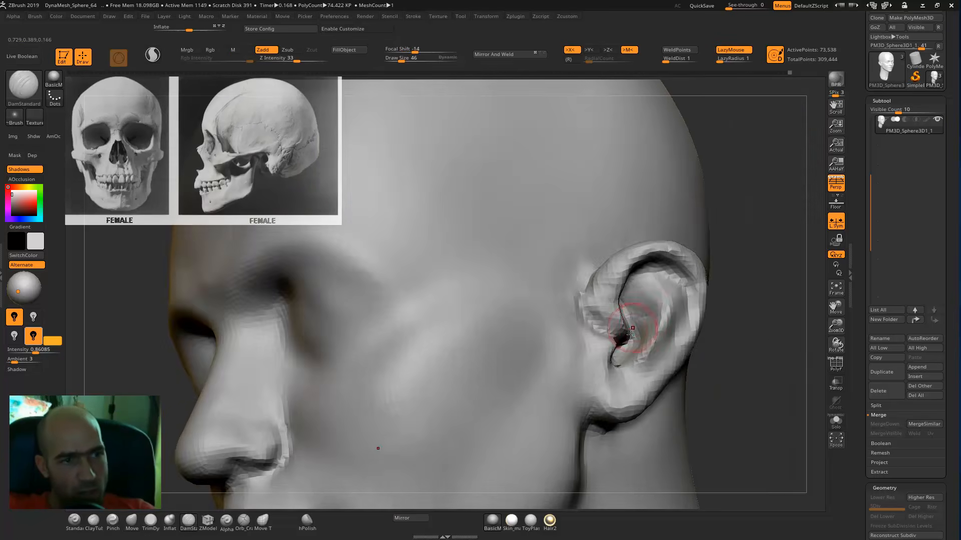
- Pull the inner edge of the ear's front fold into shape with the Move brush at draw size 46
{"action": "left_click_drag", "start_coordinate": [758, 349], "coordinate": [799, 357]}
{"action": "key", "text": "b"}
{"action": "key", "text": "m"}
{"action": "key", "text": "v"}
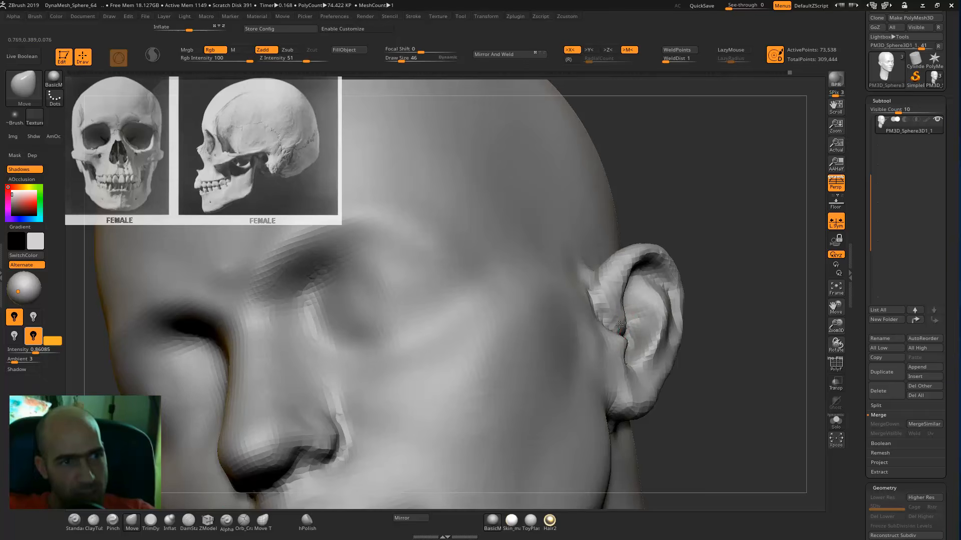
{"action": "left_click_drag", "start_coordinate": [655, 289], "coordinate": [623, 305]}
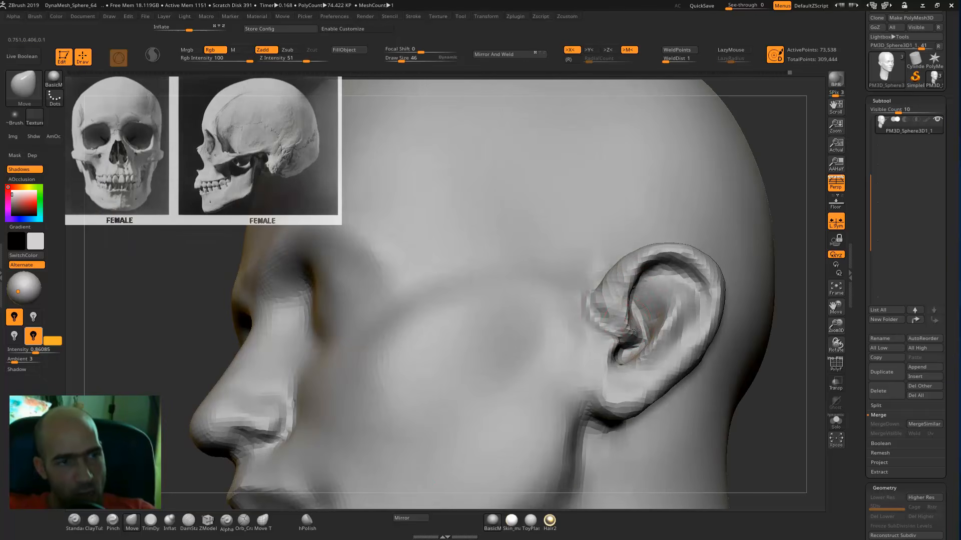
- Build up the outer rim of the ear with the Standard brush at draw size 46
{"action": "key", "text": "b"}
{"action": "key", "text": "s"}
{"action": "key", "text": "t"}
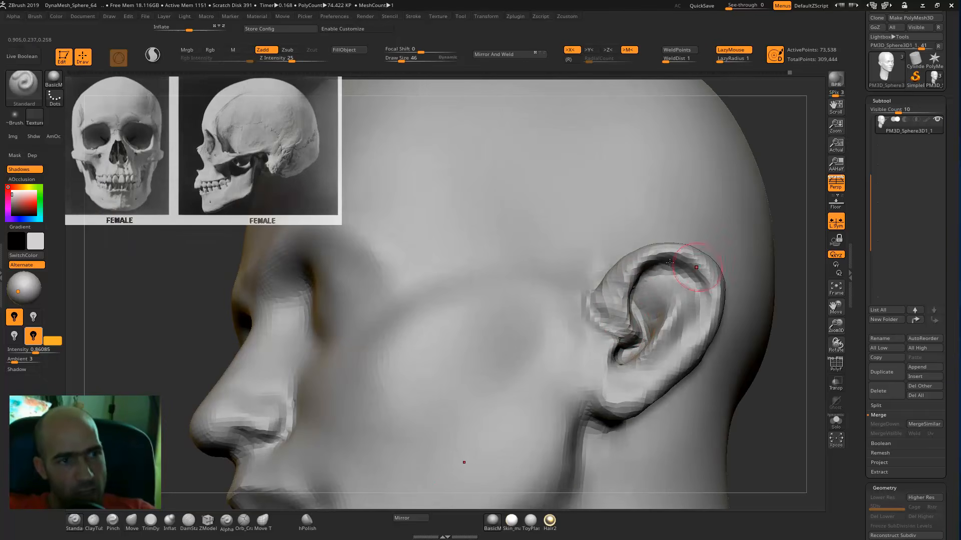
{"action": "left_click_drag", "start_coordinate": [709, 296], "coordinate": [664, 371]}
{"action": "left_click_drag", "start_coordinate": [782, 359], "coordinate": [720, 354]}
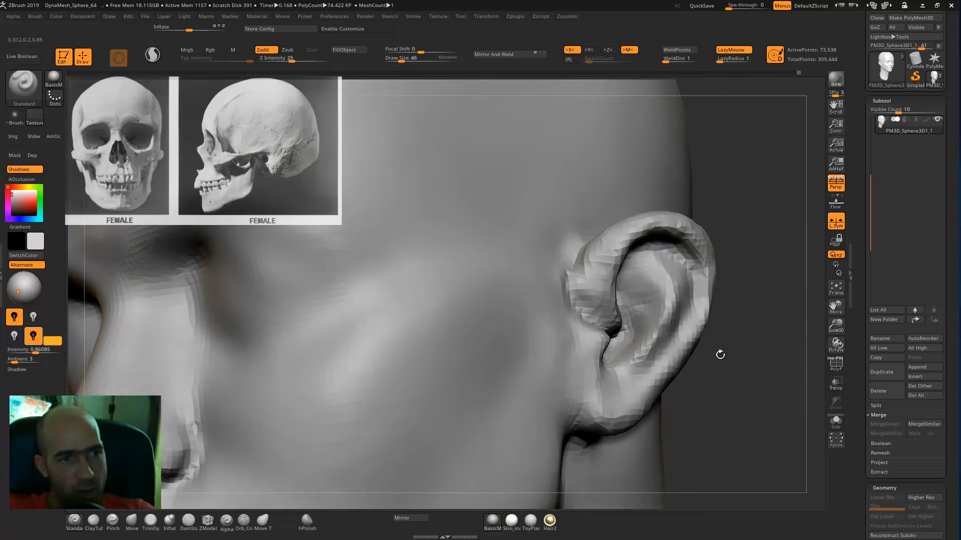
{"action": "mouse_move", "coordinate": [683, 252]}
{"action": "left_mouse_down"}
{"action": "mouse_move", "coordinate": [704, 282]}
{"action": "mouse_move", "coordinate": [696, 317]}
{"action": "mouse_move", "coordinate": [707, 290]}
{"action": "left_mouse_up"}
{"action": "mouse_move", "coordinate": [736, 320]}
{"action": "left_mouse_down"}
{"action": "mouse_move", "coordinate": [660, 251]}
{"action": "mouse_move", "coordinate": [645, 254]}
{"action": "left_mouse_up"}
{"action": "left_click_drag", "start_coordinate": [752, 263], "coordinate": [766, 325]}
- Sculpt the inner ridge of the ear down towards the lobe with the Standard brush at draw size 46
{"action": "left_click_drag", "start_coordinate": [652, 262], "coordinate": [628, 338]}
{"action": "left_click_drag", "start_coordinate": [784, 311], "coordinate": [805, 319]}
{"action": "mouse_move", "coordinate": [643, 280]}
{"action": "left_mouse_down"}
{"action": "mouse_move", "coordinate": [635, 348]}
{"action": "mouse_move", "coordinate": [607, 372]}
{"action": "mouse_move", "coordinate": [618, 367]}
{"action": "left_mouse_up"}
{"action": "mouse_move", "coordinate": [649, 322]}
{"action": "left_mouse_down"}
{"action": "mouse_move", "coordinate": [632, 362]}
{"action": "mouse_move", "coordinate": [604, 382]}
{"action": "left_mouse_up"}
{"action": "mouse_move", "coordinate": [628, 282]}
{"action": "left_mouse_down"}
{"action": "mouse_move", "coordinate": [616, 301]}
{"action": "mouse_move", "coordinate": [622, 314]}
{"action": "left_mouse_up"}
{"action": "mouse_move", "coordinate": [639, 268]}
{"action": "left_mouse_down"}
{"action": "mouse_move", "coordinate": [655, 295]}
{"action": "mouse_move", "coordinate": [650, 316]}
{"action": "mouse_move", "coordinate": [616, 284]}
{"action": "mouse_move", "coordinate": [606, 302]}
{"action": "mouse_move", "coordinate": [632, 311]}
{"action": "left_mouse_up"}
{"action": "mouse_move", "coordinate": [649, 270]}
{"action": "left_mouse_down"}
{"action": "mouse_move", "coordinate": [642, 299]}
{"action": "mouse_move", "coordinate": [650, 320]}
{"action": "mouse_move", "coordinate": [660, 304]}
{"action": "mouse_move", "coordinate": [661, 342]}
{"action": "mouse_move", "coordinate": [593, 388]}
{"action": "mouse_move", "coordinate": [578, 356]}
{"action": "mouse_move", "coordinate": [558, 412]}
{"action": "left_mouse_up"}
{"action": "left_click_drag", "start_coordinate": [578, 373], "coordinate": [577, 334]}
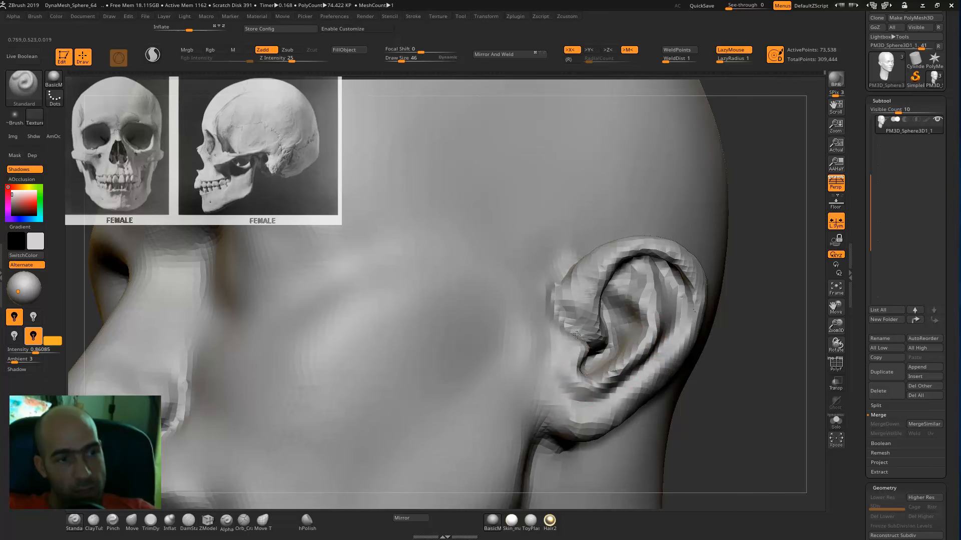
- Shape the small flap in front of the ear canal with the Move brush at draw size 46
{"action": "left_click_drag", "start_coordinate": [773, 339], "coordinate": [741, 336]}
{"action": "key", "text": "b"}
{"action": "key", "text": "m"}
{"action": "key", "text": "v"}
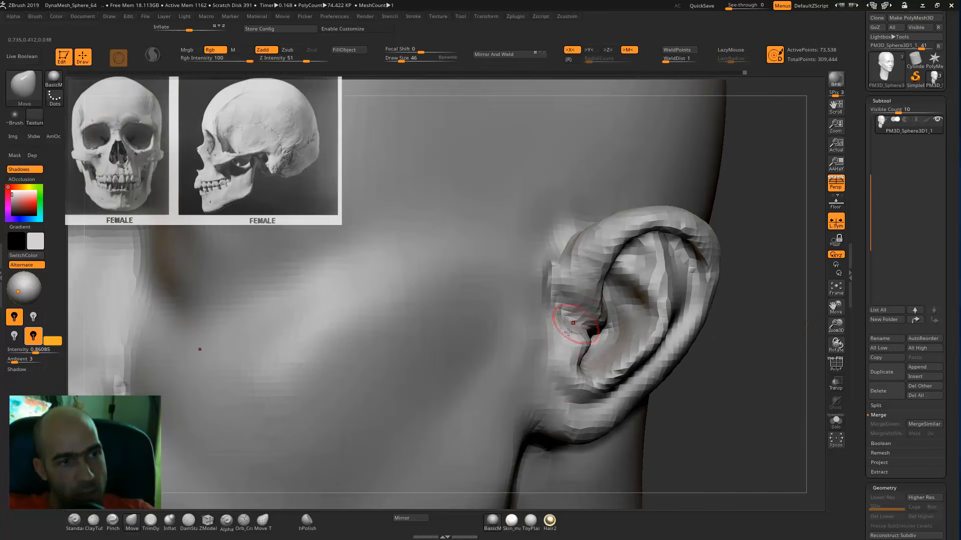
{"action": "left_click_drag", "start_coordinate": [575, 362], "coordinate": [572, 362]}
{"action": "left_click_drag", "start_coordinate": [698, 373], "coordinate": [758, 371]}
{"action": "key", "text": "f"}
{"action": "left_click_drag", "start_coordinate": [569, 374], "coordinate": [567, 362]}
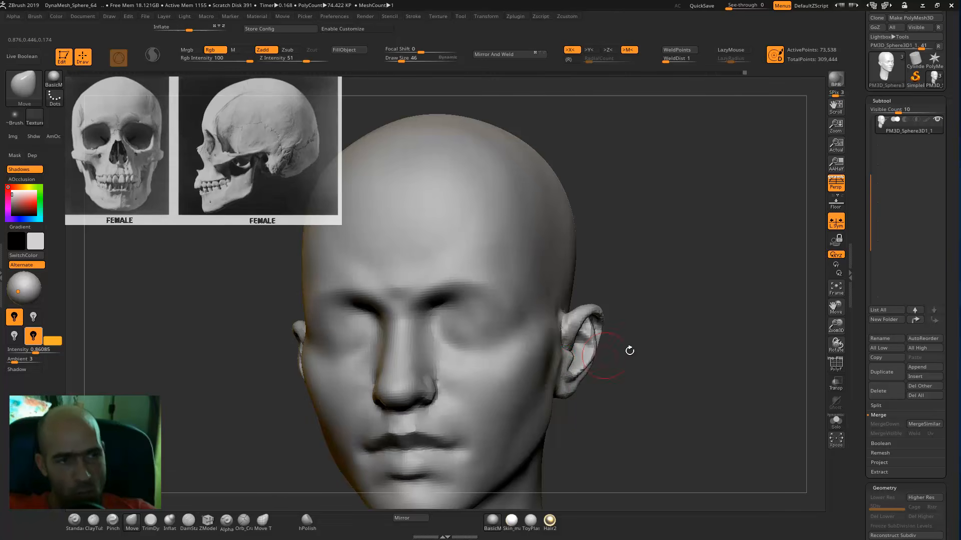
- Build up and smooth the back of the ear with the Standard brush at draw size 74
{"action": "left_click_drag", "start_coordinate": [629, 351], "coordinate": [625, 390], "text": "alt"}
{"action": "mouse_move", "coordinate": [691, 343]}
{"action": "left_mouse_down", "text": "alt"}
{"action": "mouse_move", "coordinate": [680, 332]}
{"action": "mouse_move", "coordinate": [638, 331]}
{"action": "mouse_move", "coordinate": [689, 238]}
{"action": "mouse_move", "coordinate": [634, 302]}
{"action": "mouse_move", "coordinate": [642, 292]}
{"action": "left_mouse_up", "text": "alt"}
{"action": "mouse_move", "coordinate": [706, 270]}
{"action": "left_mouse_down"}
{"action": "mouse_move", "coordinate": [655, 288]}
{"action": "mouse_move", "coordinate": [646, 373]}
{"action": "left_mouse_up"}
{"action": "key", "text": "b"}
{"action": "key", "text": "s"}
{"action": "key", "text": "t"}
{"action": "mouse_move", "coordinate": [761, 253]}
{"action": "left_mouse_down"}
{"action": "mouse_move", "coordinate": [750, 305]}
{"action": "mouse_move", "coordinate": [693, 310]}
{"action": "left_mouse_up"}
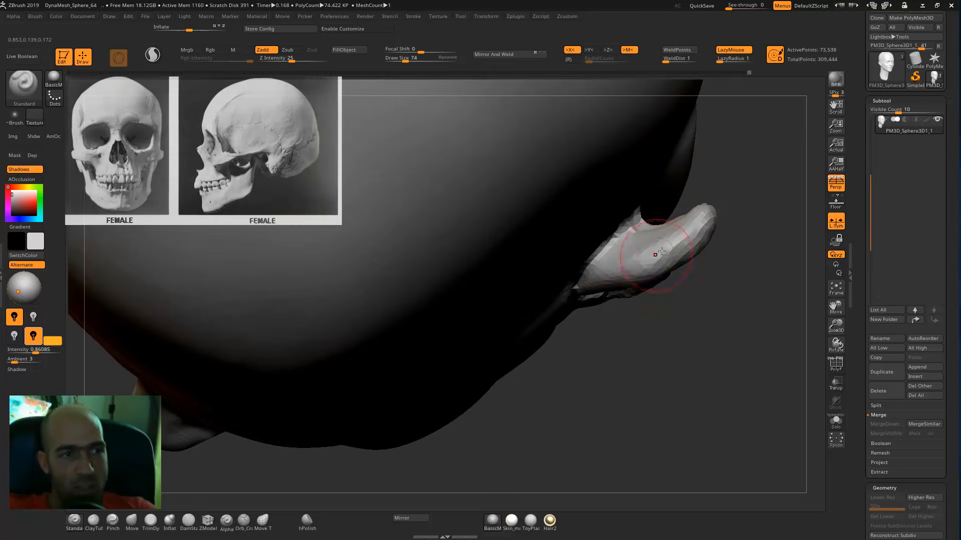
{"action": "left_click_drag", "start_coordinate": [753, 197], "coordinate": [761, 253]}
{"action": "mouse_move", "coordinate": [777, 204]}
{"action": "left_mouse_down"}
{"action": "mouse_move", "coordinate": [682, 307]}
{"action": "mouse_move", "coordinate": [646, 305]}
{"action": "left_mouse_up"}
{"action": "left_click_drag", "start_coordinate": [678, 250], "coordinate": [619, 296]}
{"action": "left_click_drag", "start_coordinate": [661, 253], "coordinate": [590, 343], "text": "shift"}
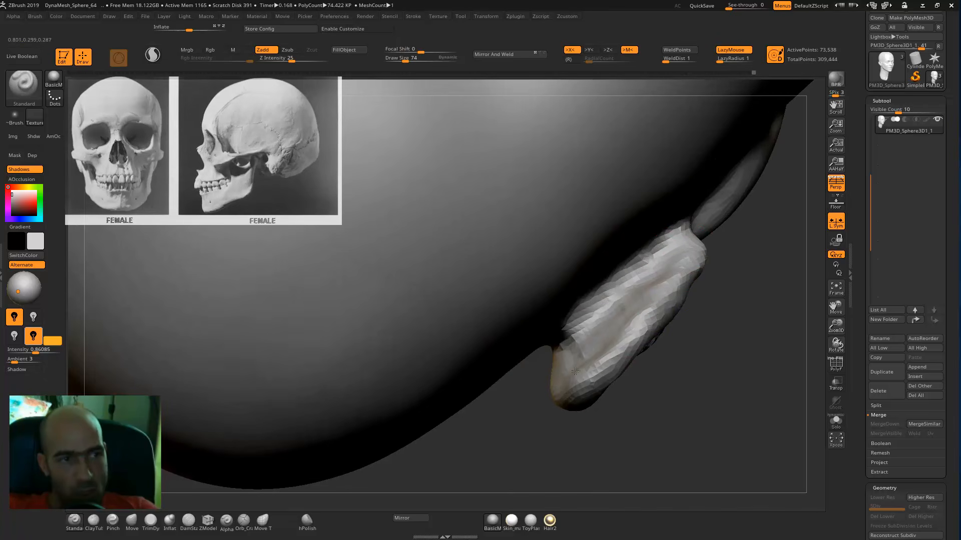
{"action": "mouse_move", "coordinate": [650, 302]}
{"action": "left_mouse_down"}
{"action": "mouse_move", "coordinate": [646, 316]}
{"action": "mouse_move", "coordinate": [690, 254]}
{"action": "mouse_move", "coordinate": [661, 269]}
{"action": "mouse_move", "coordinate": [683, 255]}
{"action": "mouse_move", "coordinate": [642, 312]}
{"action": "left_mouse_up"}
{"action": "mouse_move", "coordinate": [662, 368]}
{"action": "left_mouse_down"}
{"action": "mouse_move", "coordinate": [608, 342]}
{"action": "mouse_move", "coordinate": [645, 265]}
{"action": "left_mouse_up"}
{"action": "left_click_drag", "start_coordinate": [650, 320], "coordinate": [686, 215]}
- Carve the line between the lips and define the lower lip's edge with the DamStandard brush at draw size 42
{"action": "left_click_drag", "start_coordinate": [638, 343], "coordinate": [658, 253], "text": "alt"}
{"action": "mouse_move", "coordinate": [684, 296]}
{"action": "left_mouse_down", "text": "alt"}
{"action": "mouse_move", "coordinate": [701, 282]}
{"action": "mouse_move", "coordinate": [699, 344]}
{"action": "mouse_move", "coordinate": [729, 367]}
{"action": "mouse_move", "coordinate": [689, 355]}
{"action": "mouse_move", "coordinate": [690, 376]}
{"action": "left_mouse_up", "text": "alt"}
{"action": "key", "text": "b"}
{"action": "key", "text": "d"}
{"action": "key", "text": "s"}
{"action": "key", "text": "bracketleft"}
{"action": "key", "text": "bracketleft"}
{"action": "key", "text": "bracketleft"}
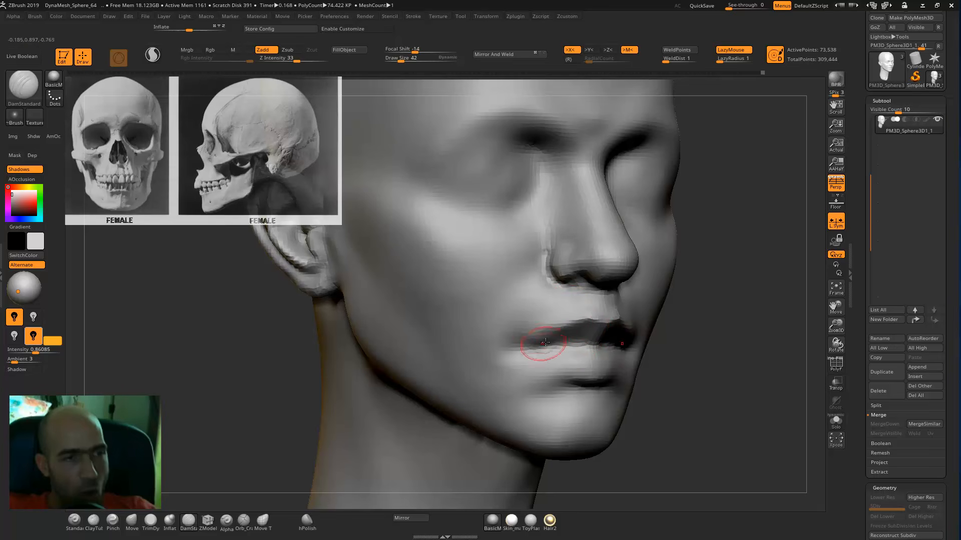
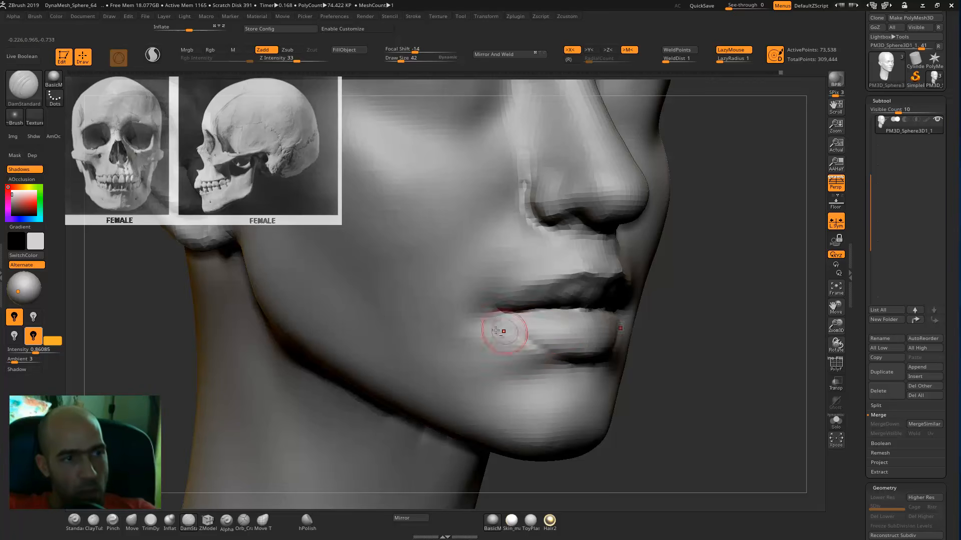
{"action": "left_click_drag", "start_coordinate": [711, 334], "coordinate": [631, 329]}
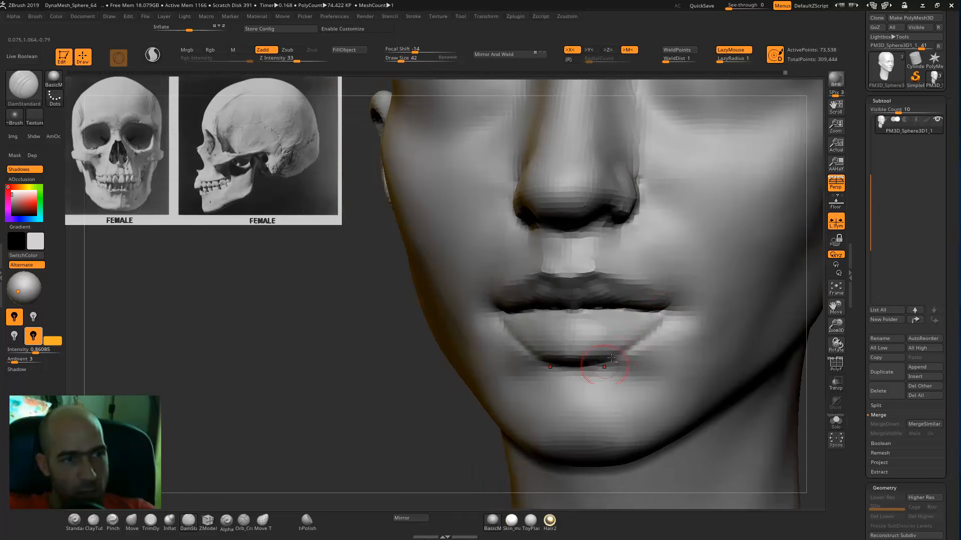
{"action": "left_click_drag", "start_coordinate": [435, 374], "coordinate": [661, 333]}
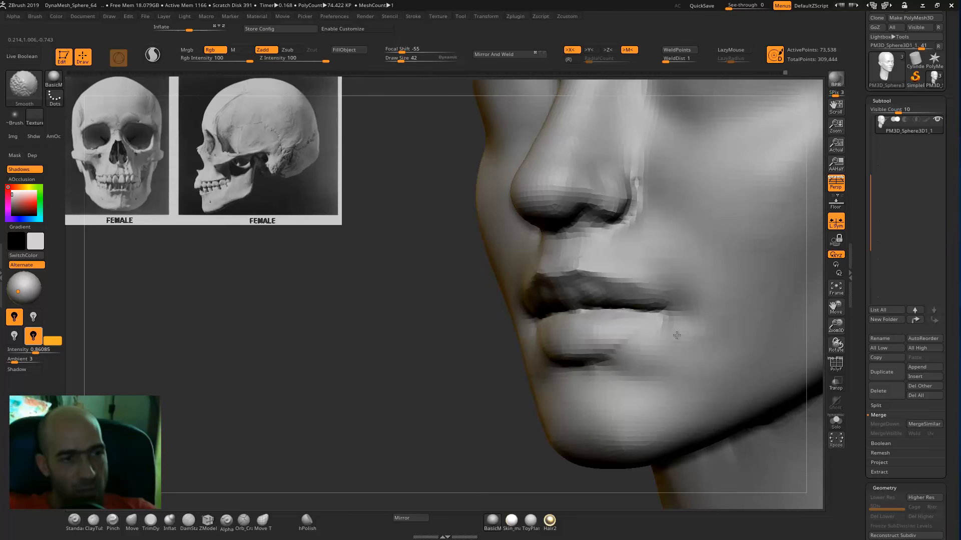
- Smooth the lower lip and the area around the corner of the mouth at draw size 42
{"action": "mouse_move", "coordinate": [441, 395]}
{"action": "left_mouse_down"}
{"action": "mouse_move", "coordinate": [403, 403]}
{"action": "mouse_move", "coordinate": [539, 373]}
{"action": "mouse_move", "coordinate": [658, 361]}
{"action": "left_mouse_up"}
{"action": "mouse_move", "coordinate": [547, 352]}
{"action": "left_mouse_down", "text": "shift"}
{"action": "mouse_move", "coordinate": [527, 368]}
{"action": "mouse_move", "coordinate": [553, 376]}
{"action": "left_mouse_up", "text": "shift"}
{"action": "mouse_move", "coordinate": [721, 369]}
{"action": "left_mouse_down", "text": "alt"}
{"action": "mouse_move", "coordinate": [707, 330]}
{"action": "mouse_move", "coordinate": [705, 346]}
{"action": "left_mouse_up", "text": "alt"}
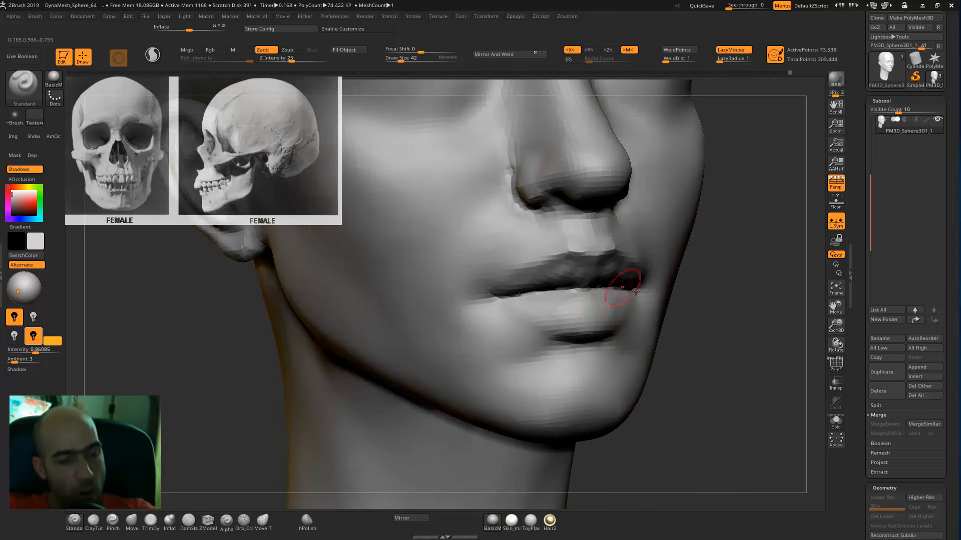
- Sharpen the transition from lower lip to chin with inverted DamStandard strokes at draw size 42
{"action": "key", "text": "b"}
{"action": "key", "text": "d"}
{"action": "key", "text": "s"}
{"action": "left_click_drag", "start_coordinate": [590, 350], "coordinate": [561, 360], "text": "alt"}
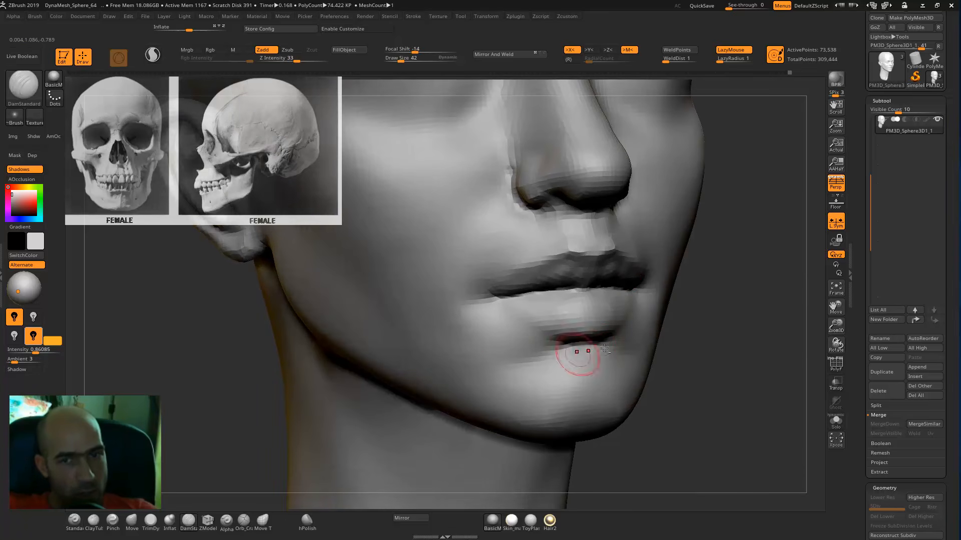
{"action": "mouse_move", "coordinate": [525, 371]}
{"action": "left_mouse_down", "text": "alt"}
{"action": "mouse_move", "coordinate": [553, 356]}
{"action": "mouse_move", "coordinate": [478, 373]}
{"action": "left_mouse_up", "text": "alt"}
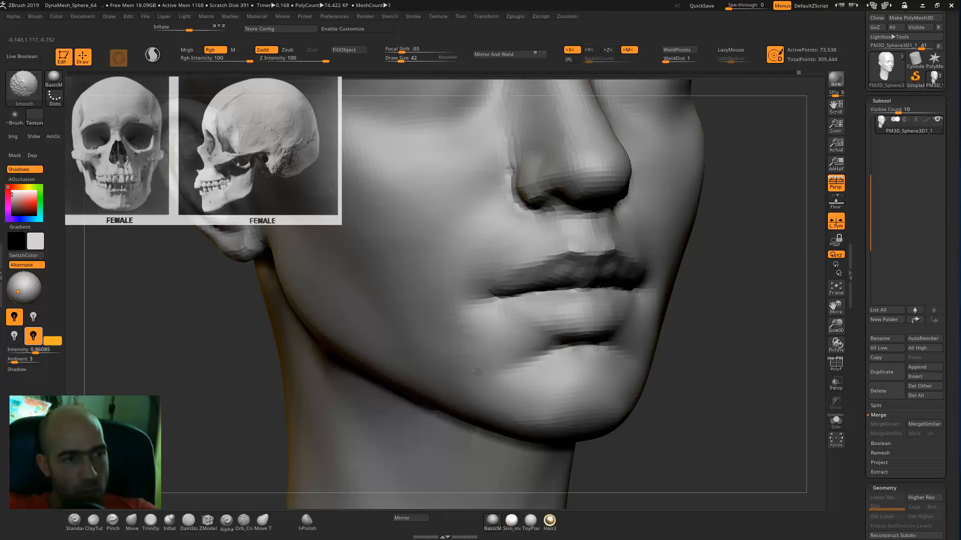
{"action": "left_click_drag", "start_coordinate": [737, 338], "coordinate": [579, 360], "text": "shift"}
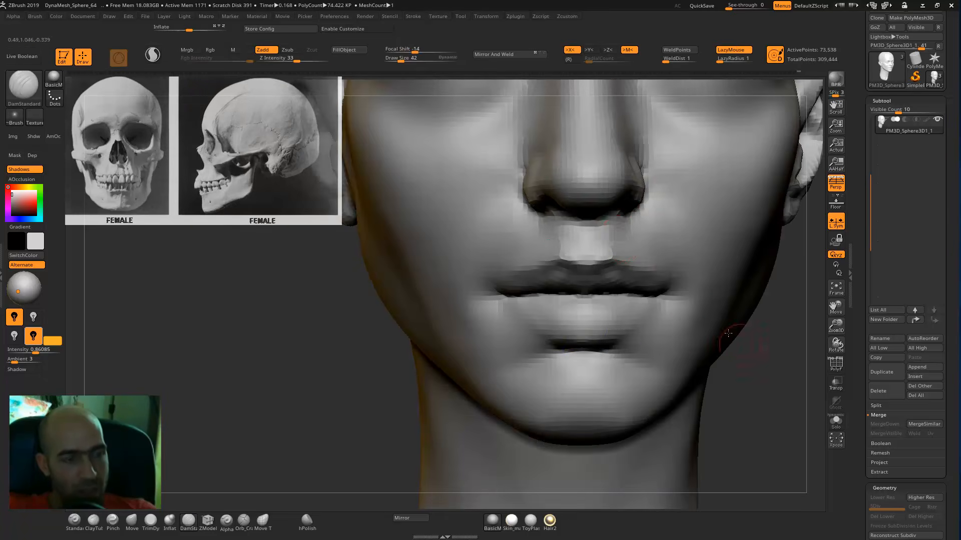
- Sculpt the philtrum between nose and upper lip with the Standard brush at draw size 66 and smooth it
{"action": "key", "text": "b"}
{"action": "key", "text": "m"}
{"action": "key", "text": "v"}
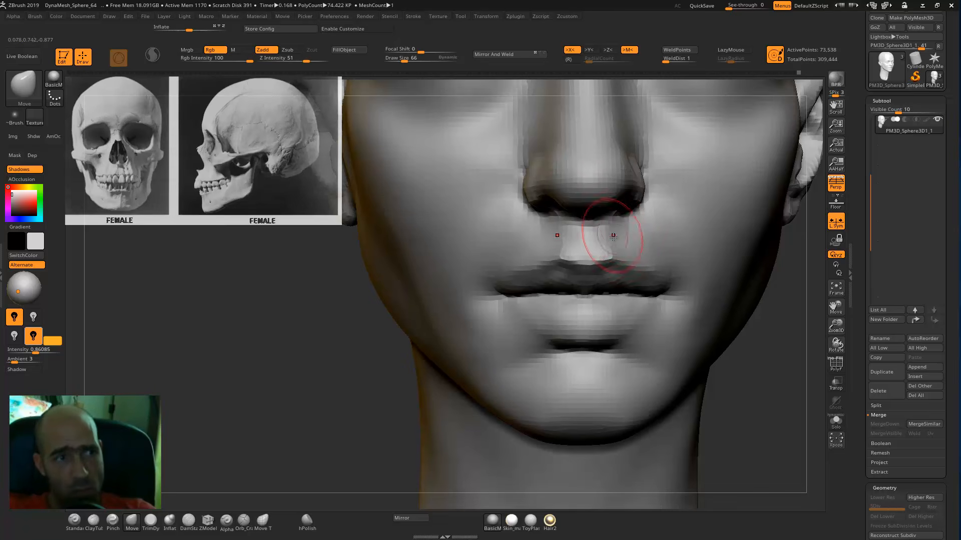
{"action": "left_click_drag", "start_coordinate": [764, 364], "coordinate": [753, 356], "text": "alt"}
{"action": "key", "text": "b"}
{"action": "key", "text": "s"}
{"action": "key", "text": "t"}
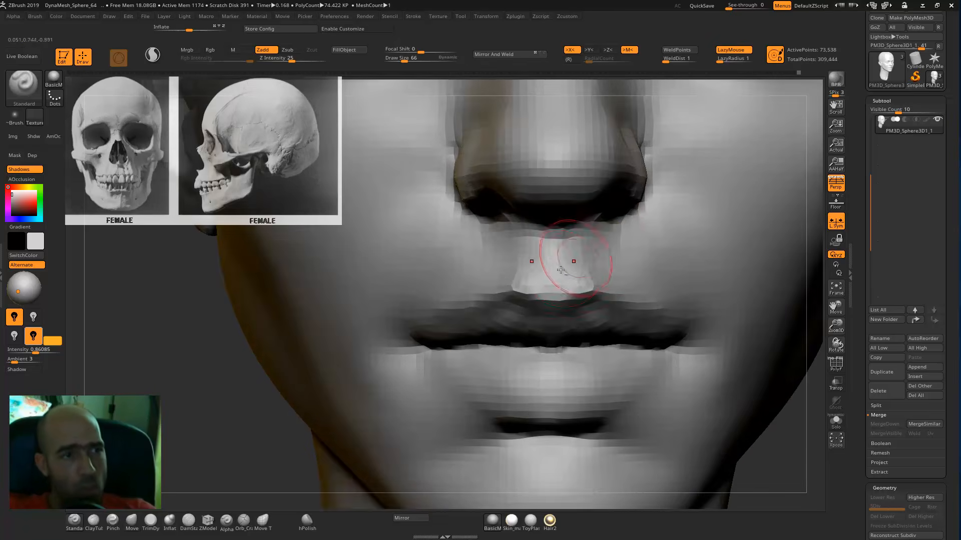
{"action": "mouse_move", "coordinate": [545, 276]}
{"action": "left_mouse_down"}
{"action": "mouse_move", "coordinate": [556, 245]}
{"action": "mouse_move", "coordinate": [558, 274]}
{"action": "left_mouse_up"}
{"action": "left_click_drag", "start_coordinate": [775, 418], "coordinate": [820, 416]}
{"action": "mouse_move", "coordinate": [536, 262]}
{"action": "left_mouse_down", "text": "shift"}
{"action": "mouse_move", "coordinate": [532, 282]}
{"action": "mouse_move", "coordinate": [565, 286]}
{"action": "left_mouse_up", "text": "shift"}
- Adjust the upper lip's side profile with the Move brush at draw size 66 and smooth the lip near its corner
{"action": "mouse_move", "coordinate": [763, 365]}
{"action": "left_mouse_down", "text": "alt"}
{"action": "mouse_move", "coordinate": [634, 311]}
{"action": "mouse_move", "coordinate": [720, 345]}
{"action": "mouse_move", "coordinate": [641, 298]}
{"action": "left_mouse_up", "text": "alt"}
{"action": "key", "text": "b"}
{"action": "key", "text": "m"}
{"action": "key", "text": "v"}
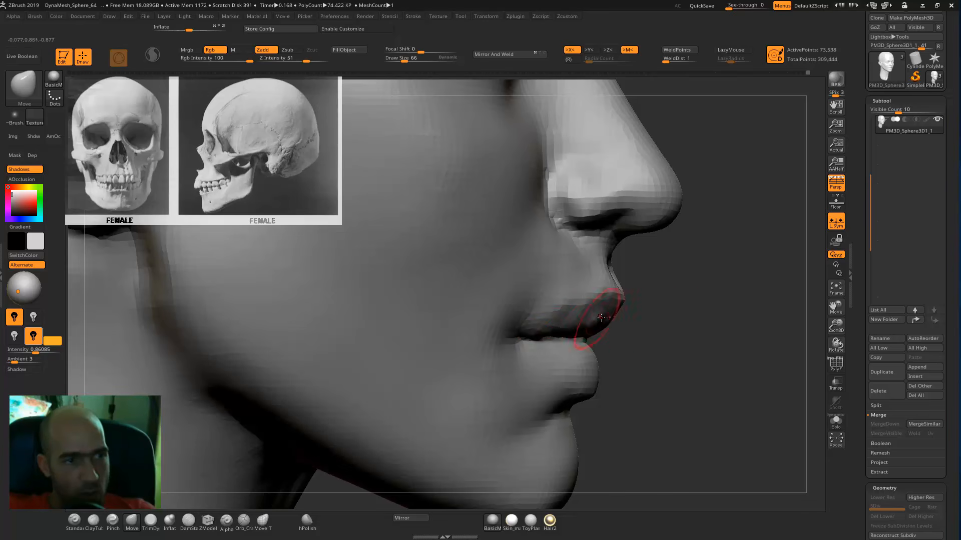
{"action": "mouse_move", "coordinate": [631, 324]}
{"action": "left_mouse_down"}
{"action": "mouse_move", "coordinate": [646, 321]}
{"action": "mouse_move", "coordinate": [636, 320]}
{"action": "left_mouse_up"}
{"action": "left_click_drag", "start_coordinate": [525, 322], "coordinate": [539, 314], "text": "shift"}
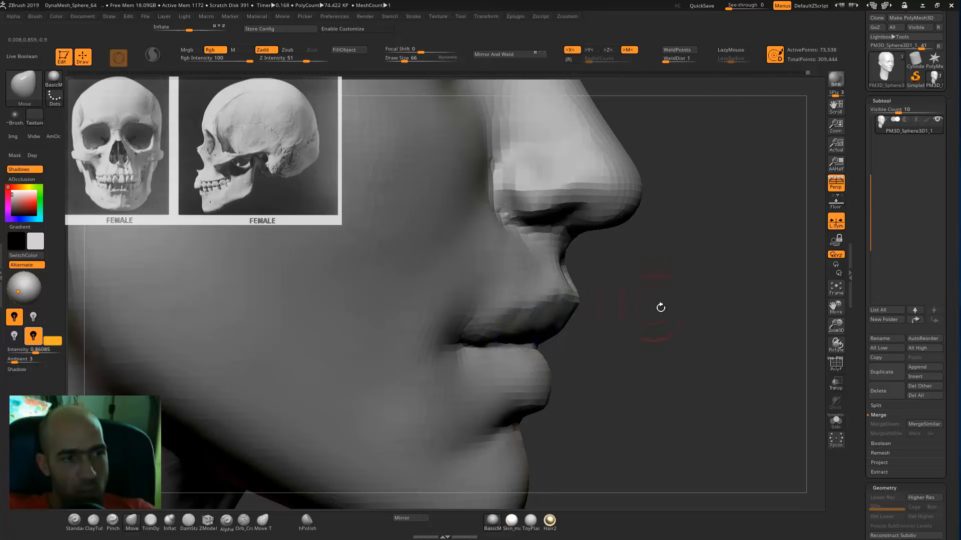
{"action": "left_click_drag", "start_coordinate": [658, 307], "coordinate": [622, 328]}
{"action": "left_click_drag", "start_coordinate": [740, 343], "coordinate": [641, 302]}
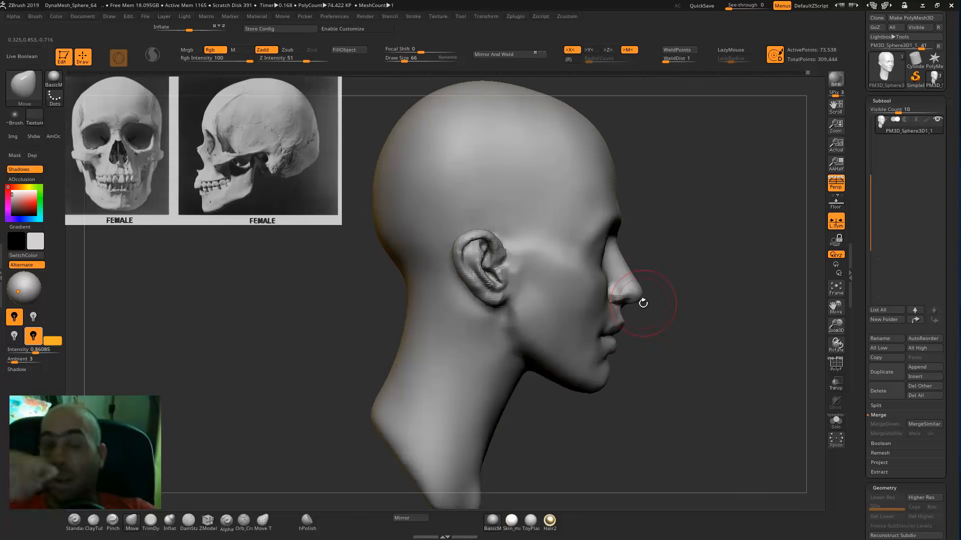
- Smooth the cheek beside the nose in side view at draw size 94
{"action": "left_click_drag", "start_coordinate": [702, 266], "coordinate": [650, 255], "text": "alt"}
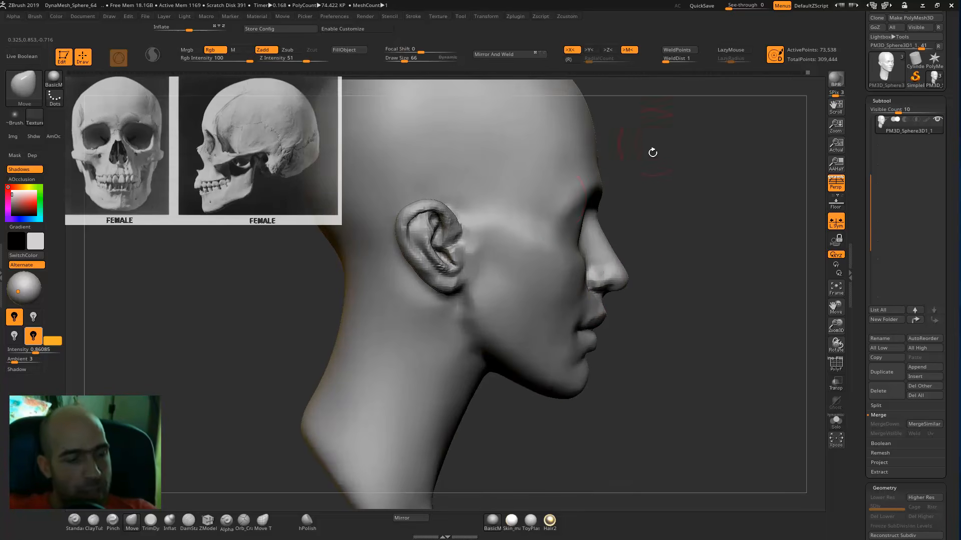
{"action": "key", "text": "bracketright"}
{"action": "key", "text": "bracketright"}
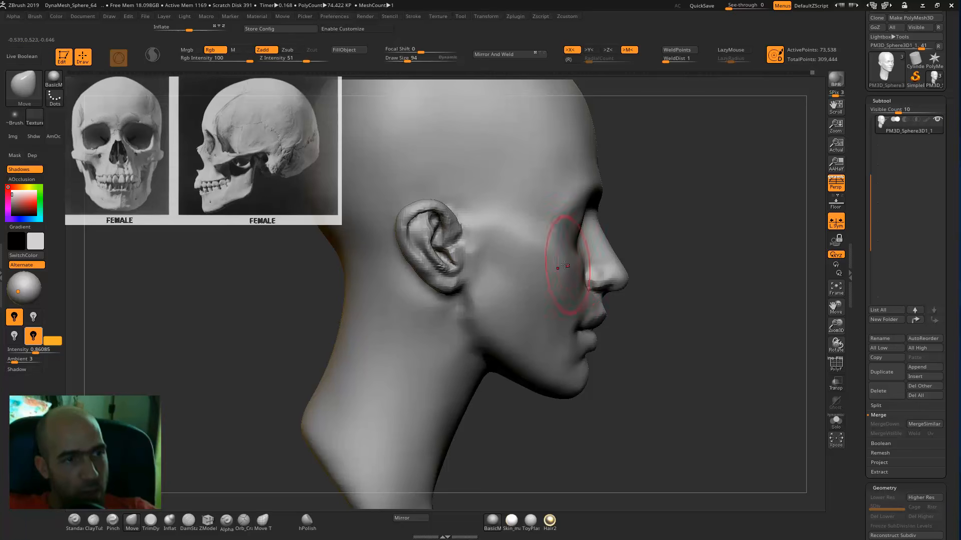
{"action": "left_click_drag", "start_coordinate": [525, 248], "coordinate": [554, 284], "text": "shift"}
{"action": "left_click_drag", "start_coordinate": [698, 268], "coordinate": [623, 266]}
{"action": "mouse_move", "coordinate": [765, 385]}
{"action": "left_mouse_down"}
{"action": "mouse_move", "coordinate": [707, 376]}
{"action": "mouse_move", "coordinate": [701, 339]}
{"action": "mouse_move", "coordinate": [533, 332]}
{"action": "left_mouse_up"}
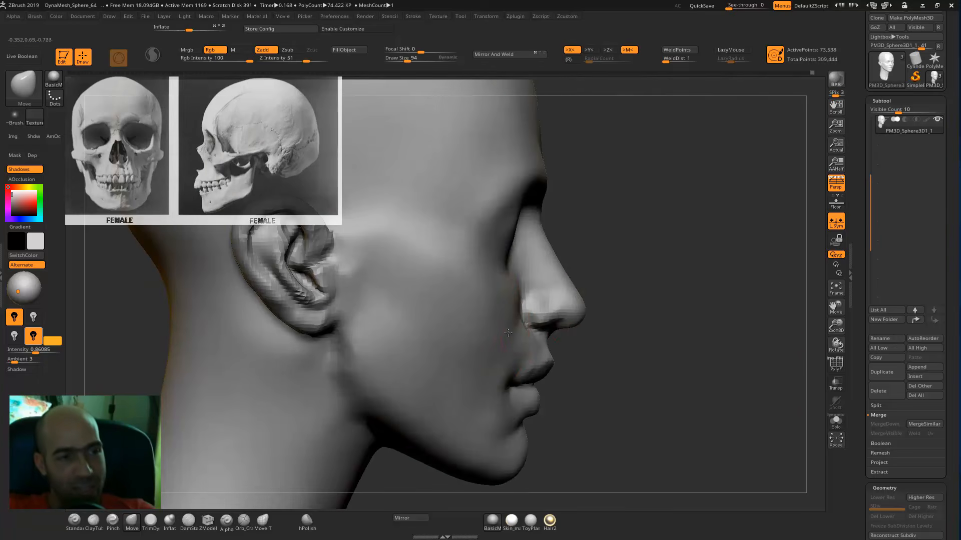
- Smooth the surface around the base of the nostril wing
{"action": "key", "text": "f"}
{"action": "left_click_drag", "start_coordinate": [562, 300], "coordinate": [670, 373], "text": "alt"}
{"action": "mouse_move", "coordinate": [619, 343]}
{"action": "left_mouse_down", "text": "alt"}
{"action": "mouse_move", "coordinate": [603, 359]}
{"action": "mouse_move", "coordinate": [614, 376]}
{"action": "left_mouse_up", "text": "alt"}
{"action": "left_click_drag", "start_coordinate": [497, 327], "coordinate": [504, 320], "text": "shift"}
{"action": "left_click_drag", "start_coordinate": [688, 320], "coordinate": [649, 318]}
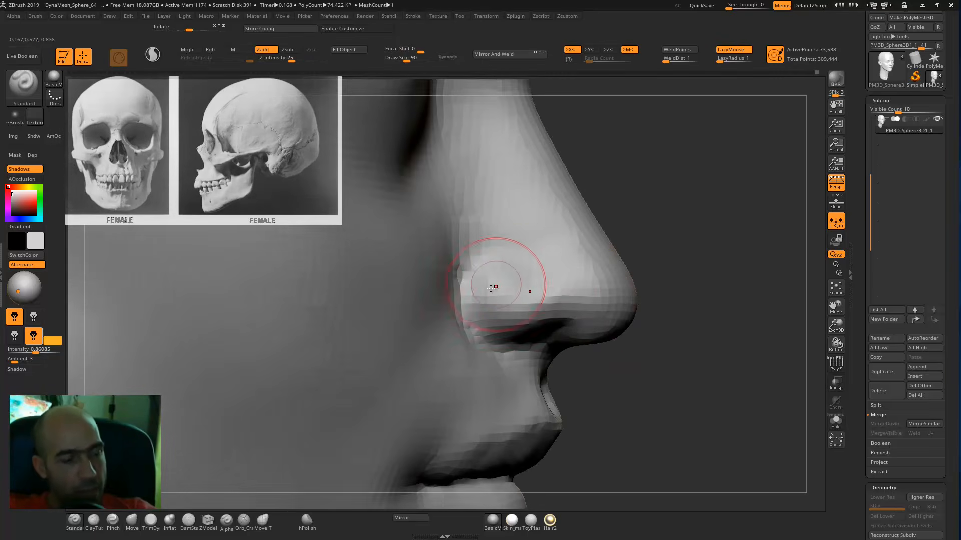
- Carve the crease around the nostril wing and beneath the nose with the DamStandard brush at draw size 70
{"action": "left_click_drag", "start_coordinate": [687, 299], "coordinate": [614, 273]}
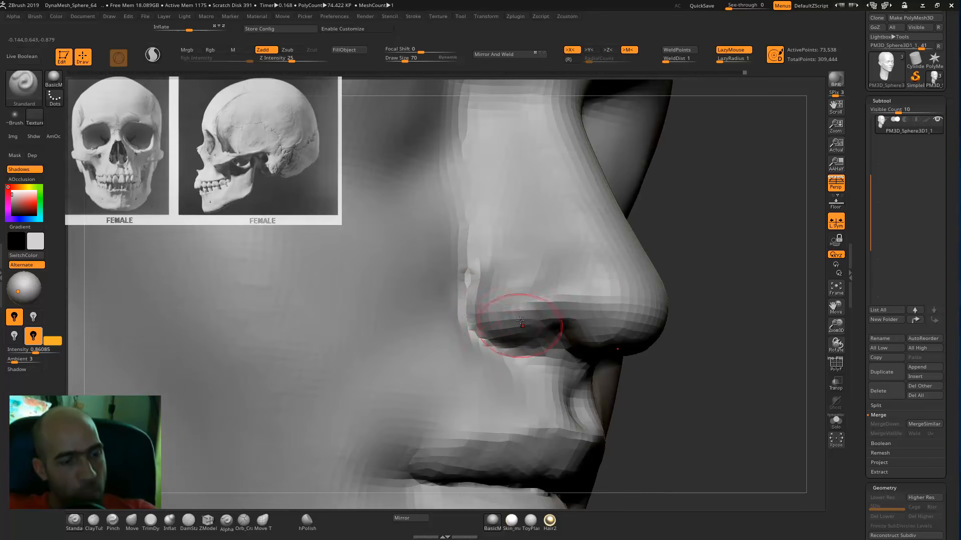
{"action": "key", "text": "b"}
{"action": "key", "text": "d"}
{"action": "key", "text": "s"}
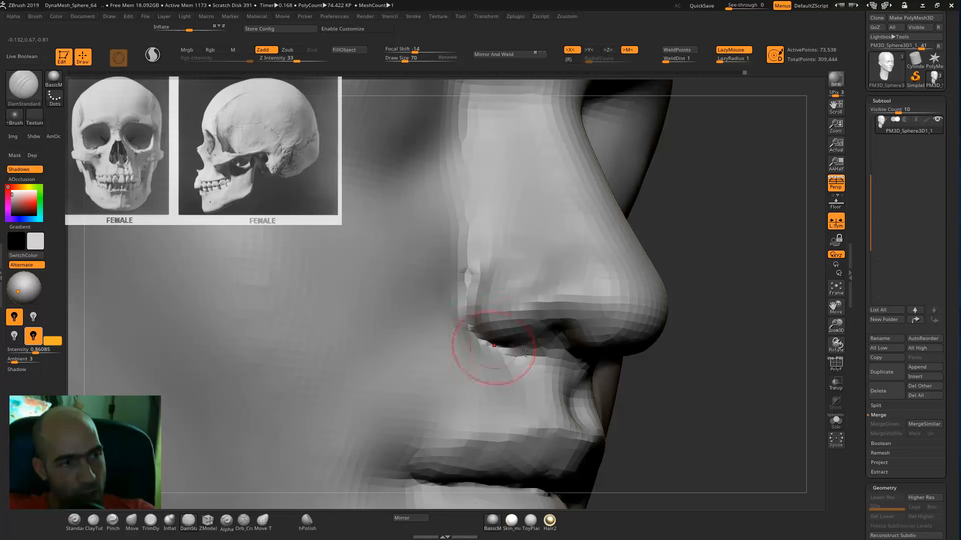
{"action": "left_click_drag", "start_coordinate": [708, 385], "coordinate": [476, 312]}
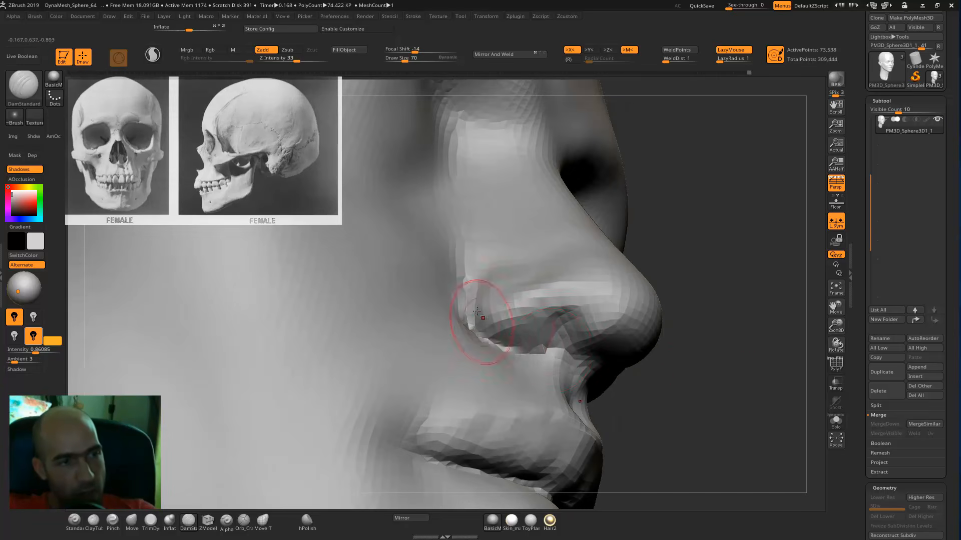
{"action": "left_click_drag", "start_coordinate": [721, 336], "coordinate": [515, 322]}
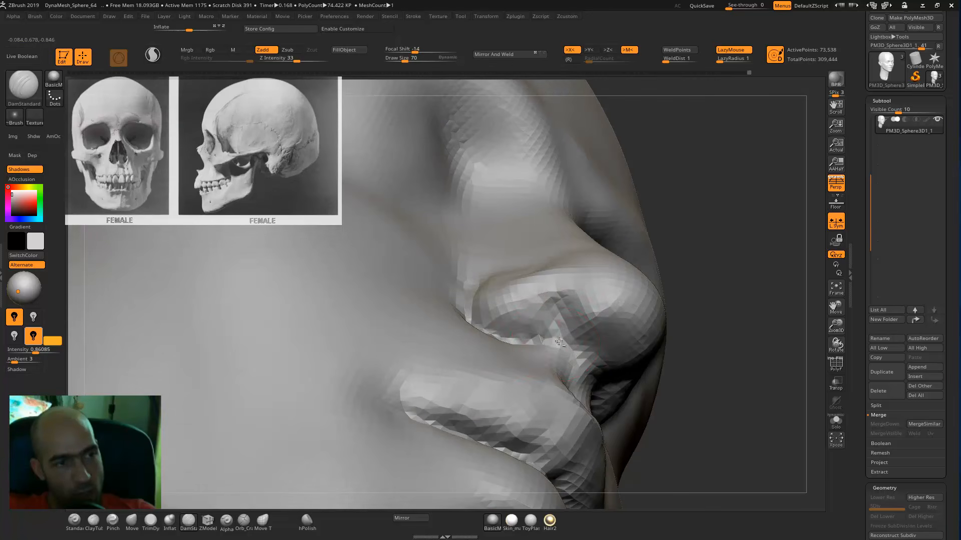
{"action": "mouse_move", "coordinate": [726, 320]}
{"action": "left_mouse_down"}
{"action": "mouse_move", "coordinate": [486, 338]}
{"action": "mouse_move", "coordinate": [459, 350]}
{"action": "mouse_move", "coordinate": [461, 324]}
{"action": "left_mouse_up"}
{"action": "mouse_move", "coordinate": [696, 340]}
{"action": "left_mouse_down"}
{"action": "mouse_move", "coordinate": [607, 348]}
{"action": "mouse_move", "coordinate": [694, 341]}
{"action": "mouse_move", "coordinate": [469, 332]}
{"action": "left_mouse_up"}
- Build up the nostril wing and its upper edge with the Standard brush at draw size 70, smoothing the transition
{"action": "key", "text": "b"}
{"action": "key", "text": "s"}
{"action": "key", "text": "t"}
{"action": "left_click_drag", "start_coordinate": [677, 337], "coordinate": [535, 269]}
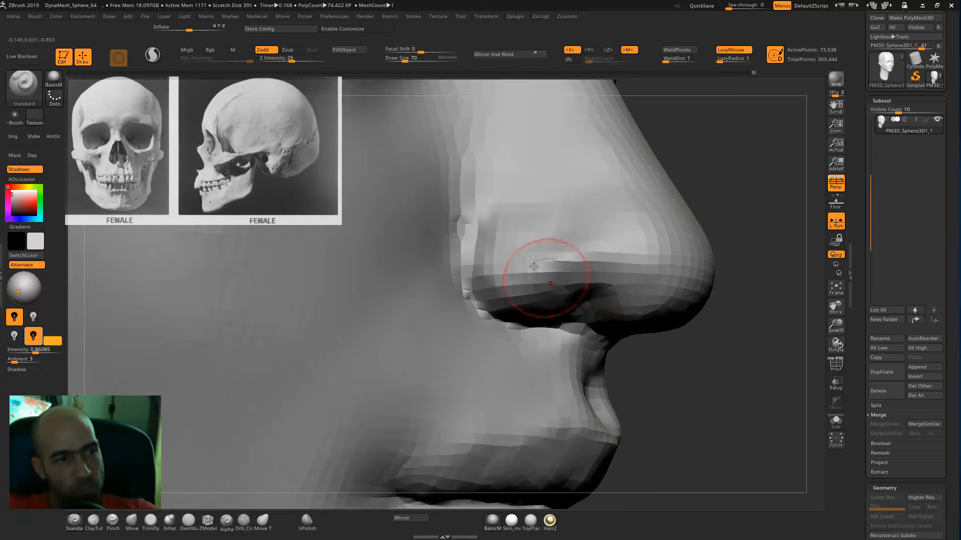
{"action": "left_click_drag", "start_coordinate": [491, 268], "coordinate": [491, 228]}
{"action": "left_click_drag", "start_coordinate": [445, 256], "coordinate": [517, 197]}
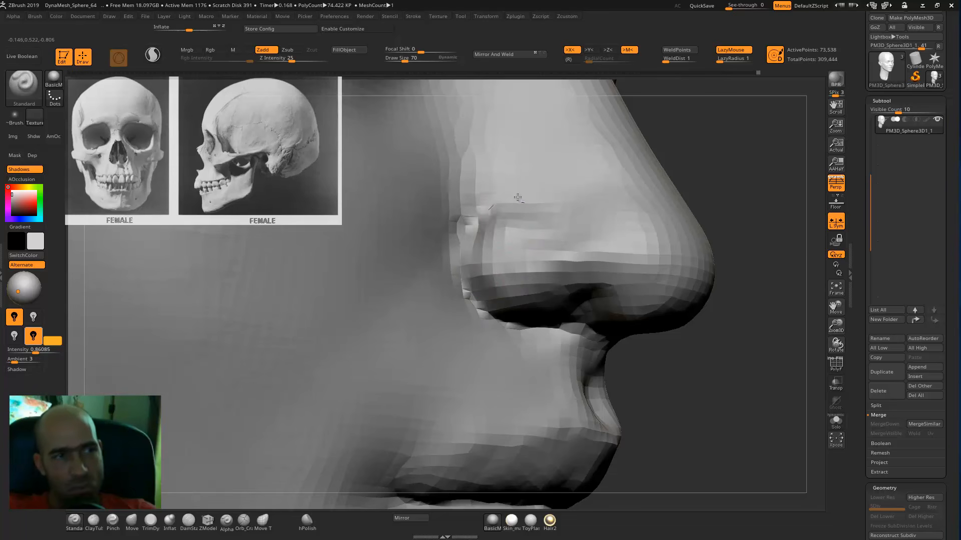
{"action": "key", "text": "shift"}
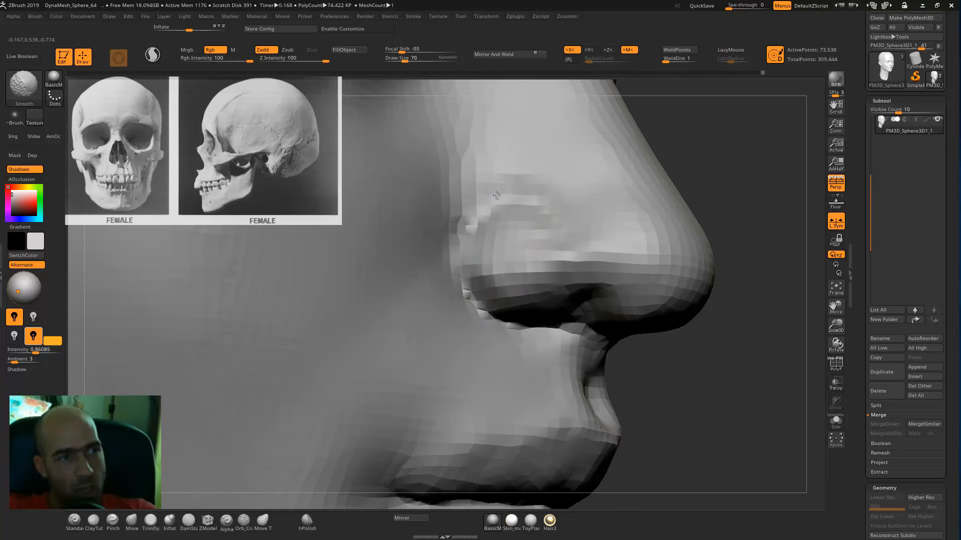
- Reshape the nostril wing from below with the Move brush at draw size 70
{"action": "left_click_drag", "start_coordinate": [772, 225], "coordinate": [735, 201], "text": "alt"}
{"action": "mouse_move", "coordinate": [736, 200]}
{"action": "left_mouse_down"}
{"action": "mouse_move", "coordinate": [682, 193]}
{"action": "mouse_move", "coordinate": [682, 236]}
{"action": "mouse_move", "coordinate": [723, 243]}
{"action": "mouse_move", "coordinate": [710, 204]}
{"action": "left_mouse_up"}
{"action": "key", "text": "b"}
{"action": "key", "text": "m"}
{"action": "key", "text": "v"}
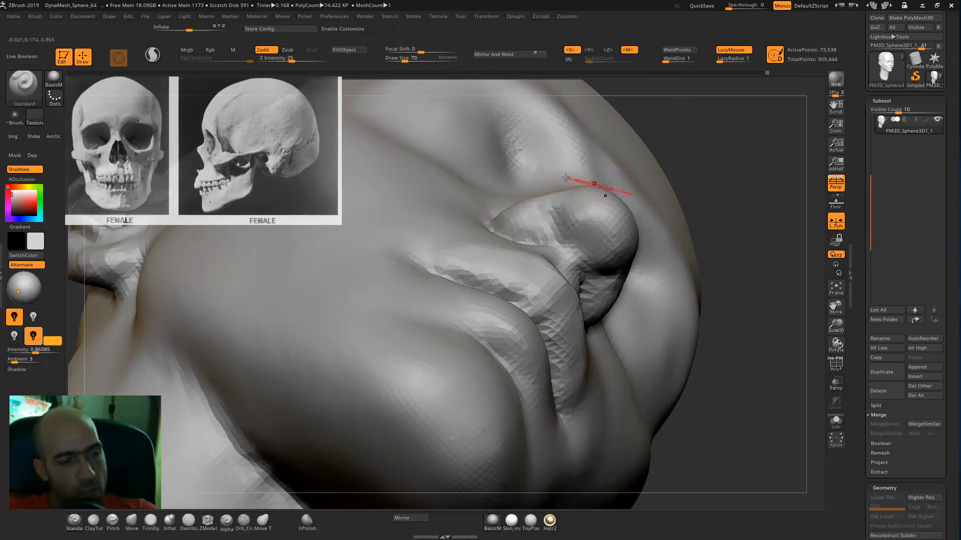
{"action": "left_click_drag", "start_coordinate": [557, 194], "coordinate": [563, 196]}
{"action": "mouse_move", "coordinate": [748, 254]}
{"action": "left_mouse_down"}
{"action": "mouse_move", "coordinate": [722, 276]}
{"action": "mouse_move", "coordinate": [726, 295]}
{"action": "left_mouse_up"}
- Hollow out the nostril opening and shape its surrounding rim with the Standard brush at draw size 70
{"action": "key", "text": "b"}
{"action": "key", "text": "s"}
{"action": "key", "text": "t"}
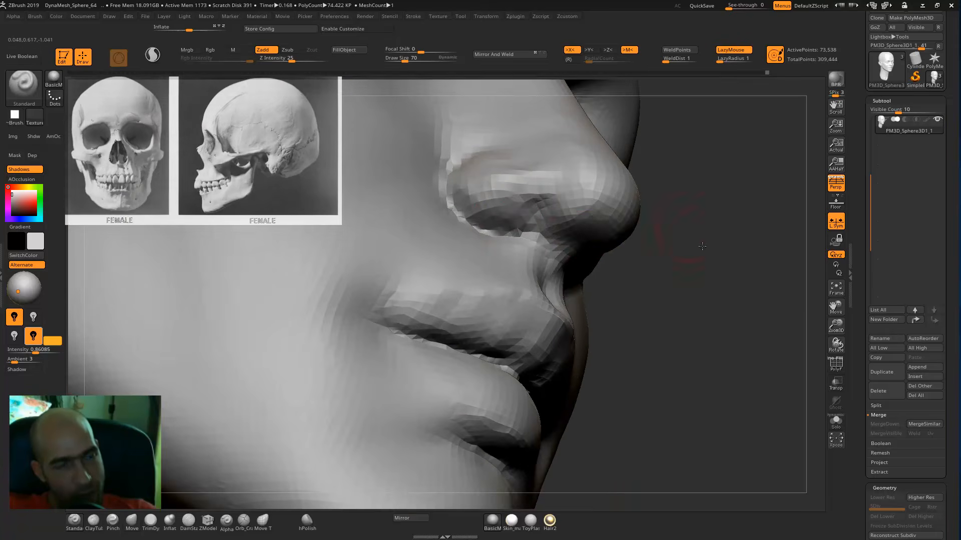
{"action": "left_click_drag", "start_coordinate": [702, 246], "coordinate": [700, 270], "text": "alt"}
{"action": "left_click_drag", "start_coordinate": [530, 217], "coordinate": [493, 227]}
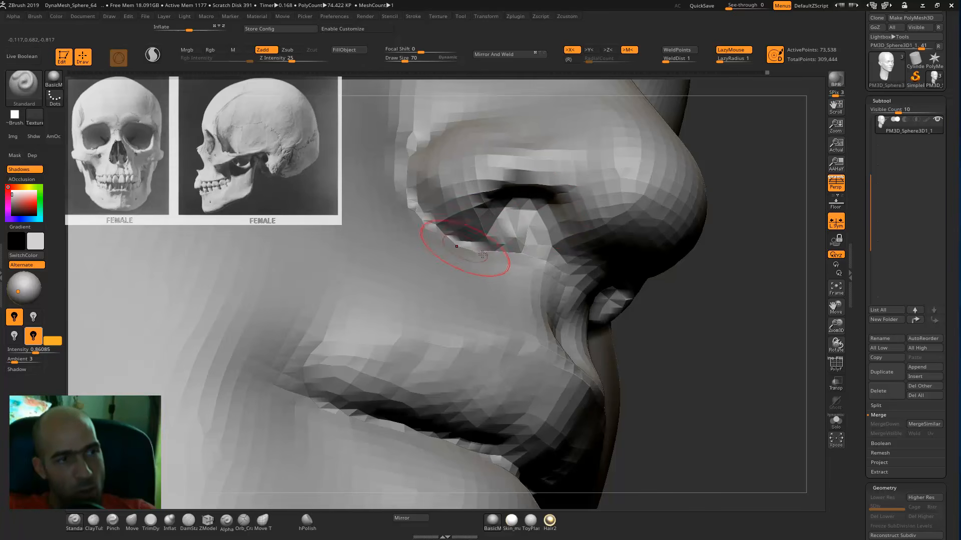
{"action": "mouse_move", "coordinate": [500, 209]}
{"action": "left_mouse_down"}
{"action": "mouse_move", "coordinate": [510, 231]}
{"action": "mouse_move", "coordinate": [499, 234]}
{"action": "left_mouse_up"}
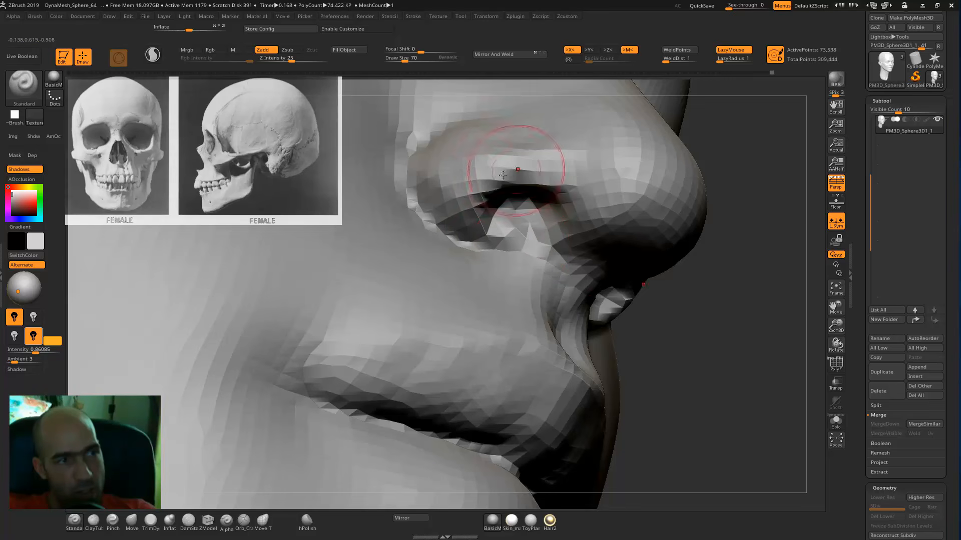
{"action": "left_click_drag", "start_coordinate": [457, 210], "coordinate": [549, 229]}
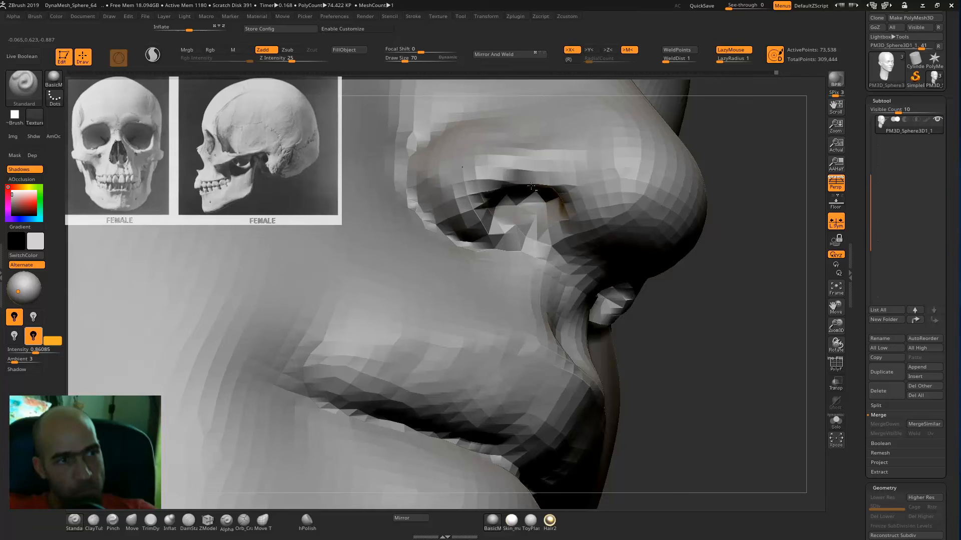
- Refine and smooth the side of the nostril wing at draw size 70
{"action": "mouse_move", "coordinate": [691, 176]}
{"action": "left_mouse_down", "text": "alt"}
{"action": "mouse_move", "coordinate": [693, 207]}
{"action": "mouse_move", "coordinate": [717, 232]}
{"action": "left_mouse_up", "text": "alt"}
{"action": "mouse_move", "coordinate": [429, 179]}
{"action": "left_mouse_down"}
{"action": "mouse_move", "coordinate": [430, 197]}
{"action": "mouse_move", "coordinate": [441, 170]}
{"action": "left_mouse_up"}
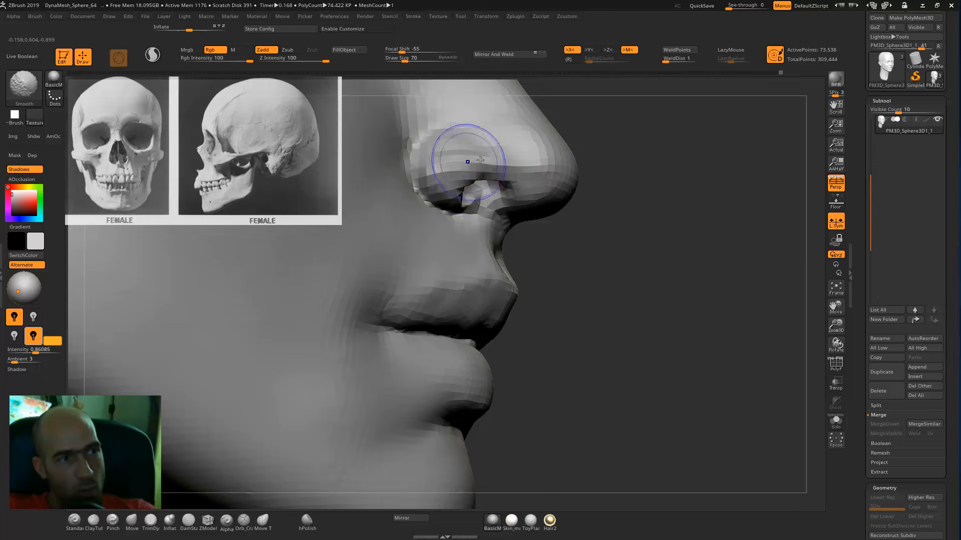
{"action": "mouse_move", "coordinate": [665, 171]}
{"action": "left_mouse_down"}
{"action": "mouse_move", "coordinate": [616, 208]}
{"action": "mouse_move", "coordinate": [607, 325]}
{"action": "left_mouse_up"}
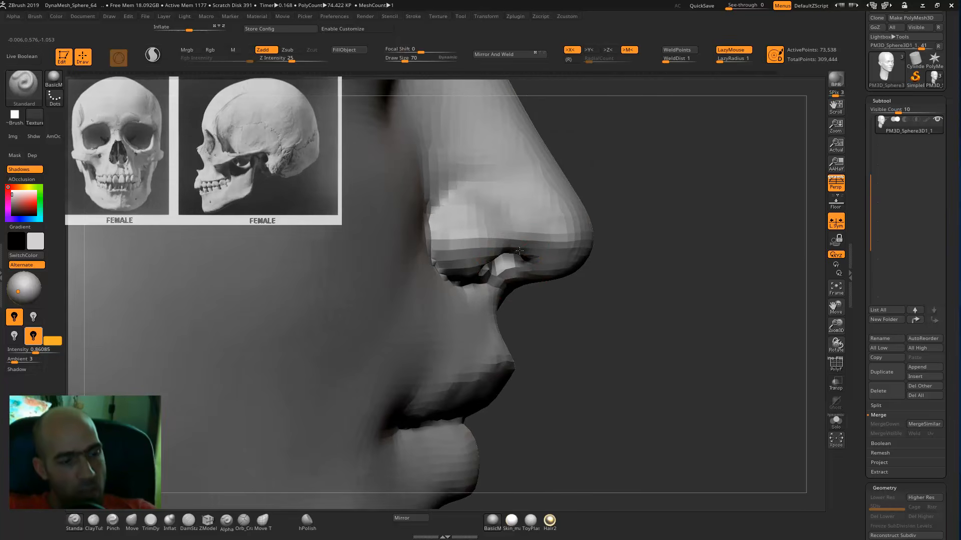
- Adjust the nostril's lower rim with the Move brush and build it up with the Standard brush at draw size 70
{"action": "key", "text": "b"}
{"action": "key", "text": "m"}
{"action": "key", "text": "v"}
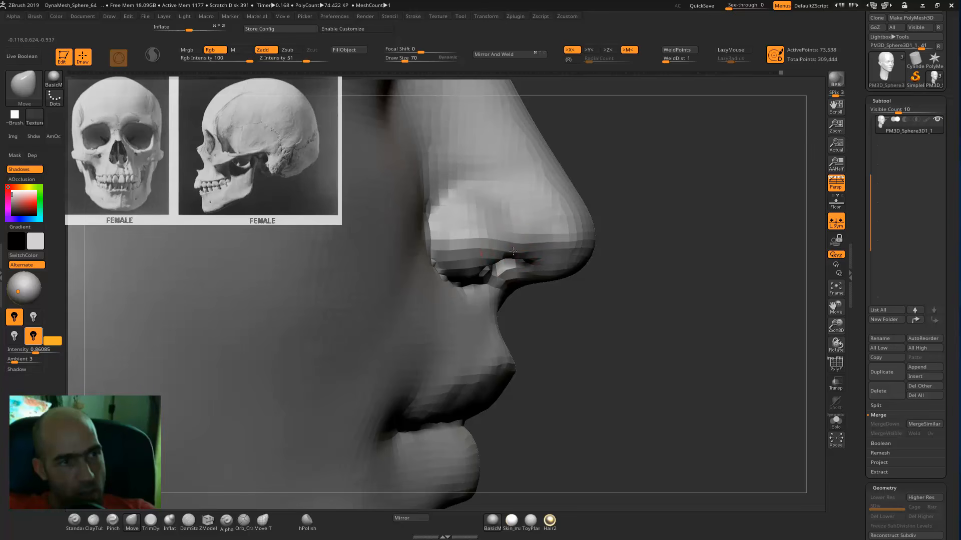
{"action": "key", "text": "b"}
{"action": "key", "text": "s"}
{"action": "key", "text": "t"}
{"action": "left_click_drag", "start_coordinate": [444, 257], "coordinate": [564, 240]}
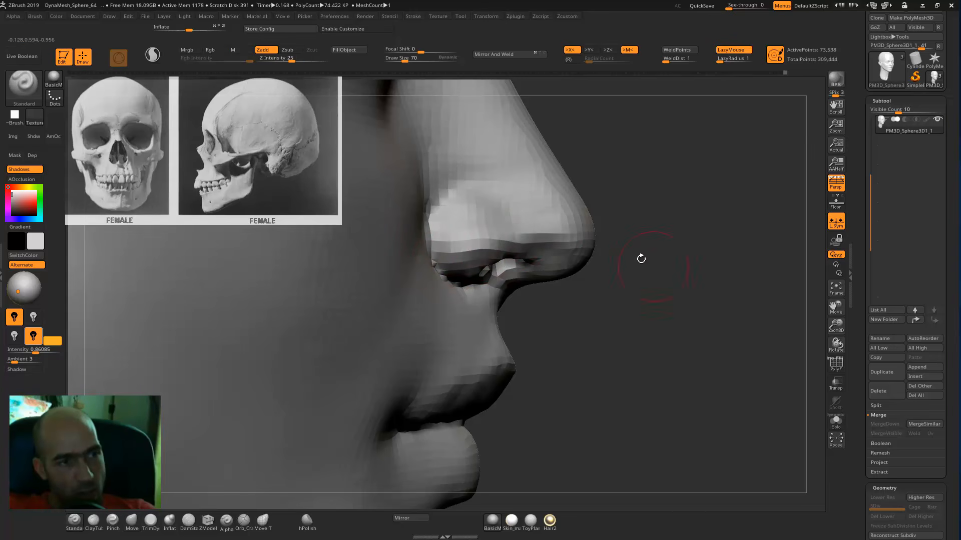
- Smooth the underside of the nose near the tip at draw size 70
{"action": "left_click_drag", "start_coordinate": [641, 257], "coordinate": [588, 253]}
{"action": "mouse_move", "coordinate": [674, 269]}
{"action": "left_mouse_down"}
{"action": "mouse_move", "coordinate": [580, 265]}
{"action": "mouse_move", "coordinate": [668, 266]}
{"action": "left_mouse_up"}
{"action": "mouse_move", "coordinate": [594, 250]}
{"action": "left_mouse_down", "text": "shift"}
{"action": "mouse_move", "coordinate": [587, 260]}
{"action": "mouse_move", "coordinate": [595, 256]}
{"action": "left_mouse_up", "text": "shift"}
{"action": "right_click_drag", "start_coordinate": [749, 289], "coordinate": [703, 254], "text": "ctrl"}
{"action": "right_click_drag", "start_coordinate": [542, 261], "coordinate": [586, 265], "text": "ctrl"}
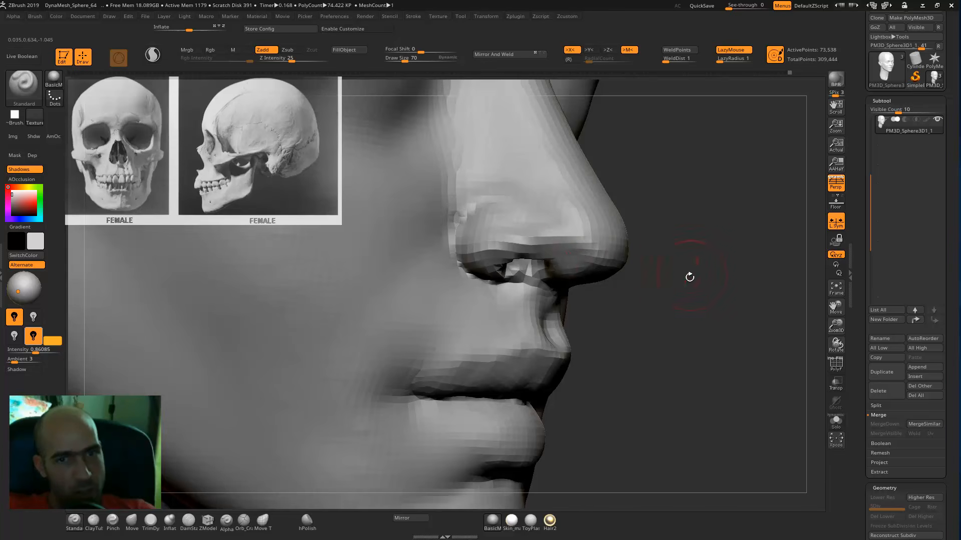
{"action": "left_click_drag", "start_coordinate": [688, 274], "coordinate": [611, 234]}
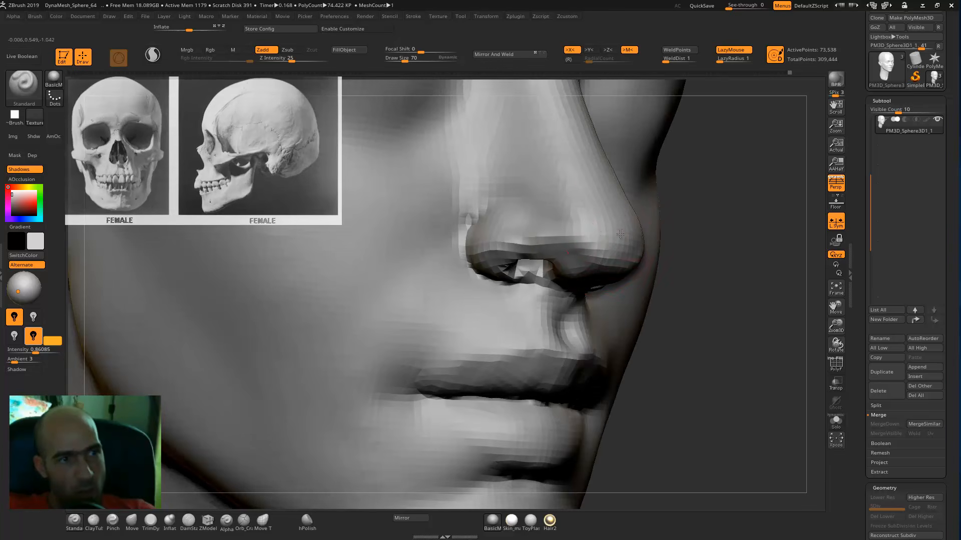
- Refine and smooth both sides of the nose with the Standard brush at draw size 70
{"action": "mouse_move", "coordinate": [735, 257]}
{"action": "left_mouse_down"}
{"action": "mouse_move", "coordinate": [725, 304]}
{"action": "mouse_move", "coordinate": [564, 221]}
{"action": "left_mouse_up"}
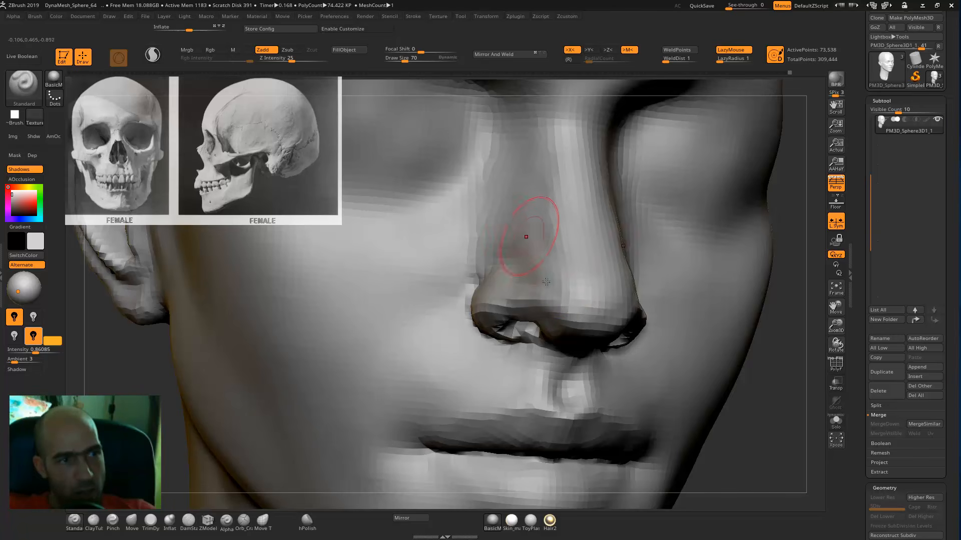
{"action": "key", "text": "f"}
{"action": "mouse_move", "coordinate": [755, 345]}
{"action": "left_mouse_down"}
{"action": "mouse_move", "coordinate": [676, 272]}
{"action": "mouse_move", "coordinate": [605, 324]}
{"action": "mouse_move", "coordinate": [602, 404]}
{"action": "left_mouse_up"}
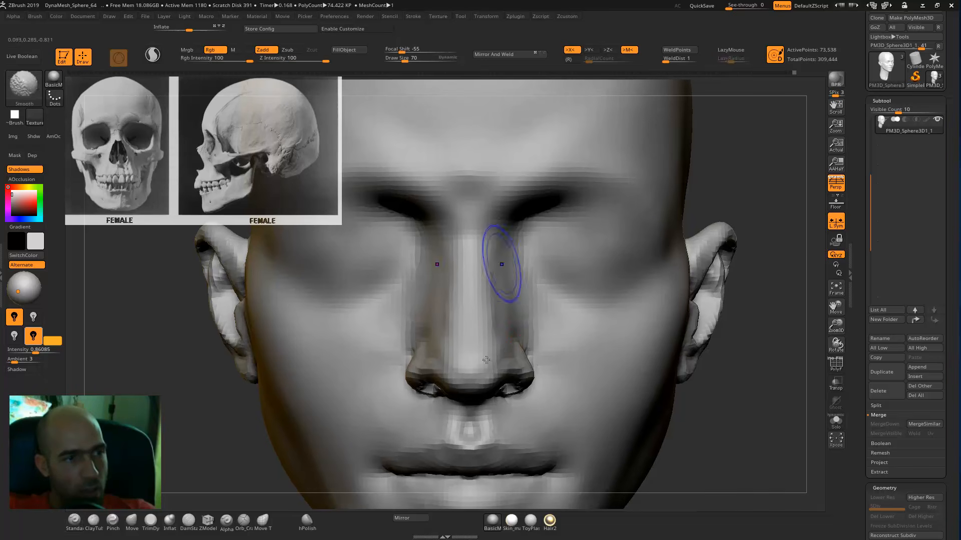
{"action": "left_click_drag", "start_coordinate": [208, 429], "coordinate": [421, 252]}
{"action": "mouse_move", "coordinate": [508, 229]}
{"action": "left_mouse_down", "text": "alt"}
{"action": "mouse_move", "coordinate": [476, 317]}
{"action": "mouse_move", "coordinate": [478, 345]}
{"action": "mouse_move", "coordinate": [496, 294]}
{"action": "mouse_move", "coordinate": [488, 323]}
{"action": "left_mouse_up", "text": "alt"}
{"action": "left_click_drag", "start_coordinate": [272, 406], "coordinate": [215, 406], "text": "shift"}
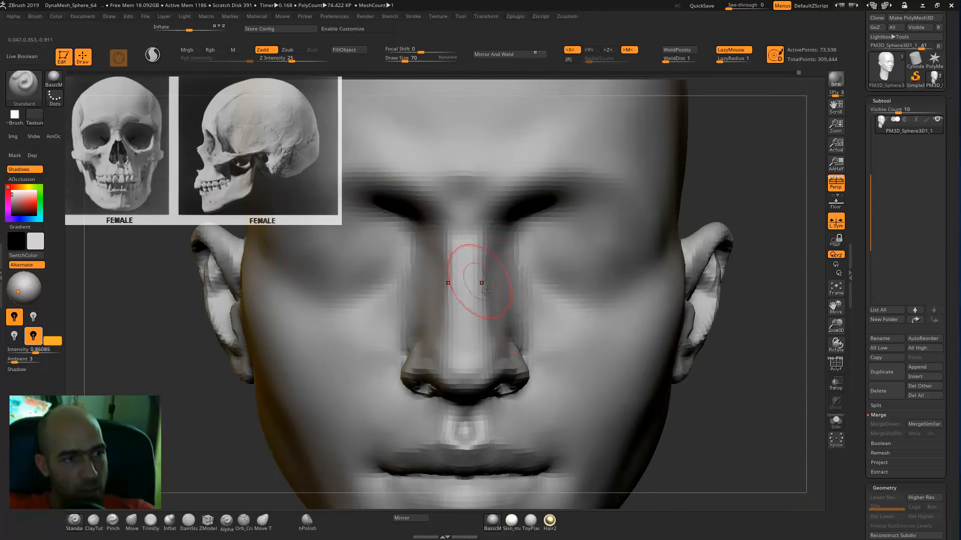
{"action": "left_click_drag", "start_coordinate": [738, 383], "coordinate": [730, 362], "text": "alt"}
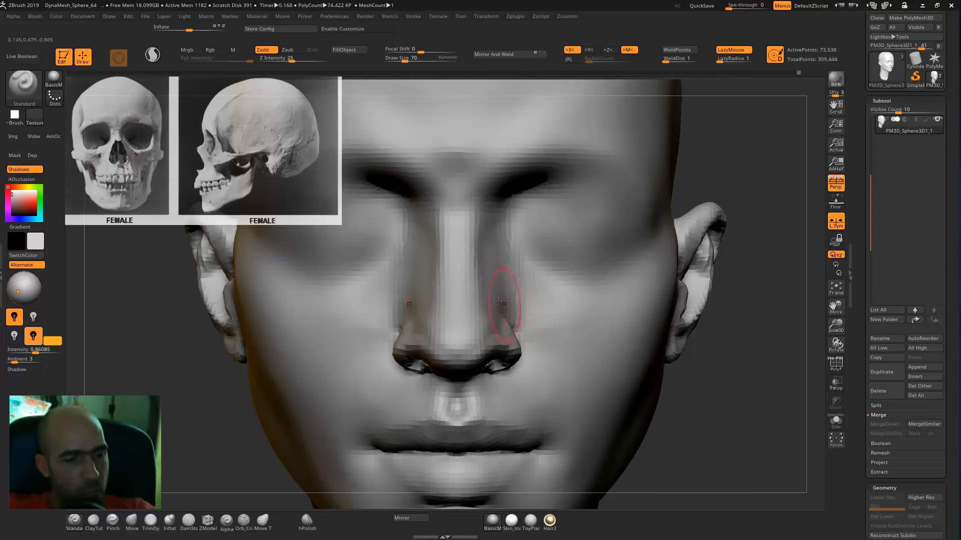
- Define the nose bridge with the Standard brush at draw size 46 and smooth it toward the tip
{"action": "mouse_move", "coordinate": [702, 373]}
{"action": "left_mouse_down"}
{"action": "mouse_move", "coordinate": [484, 269]}
{"action": "mouse_move", "coordinate": [481, 293]}
{"action": "left_mouse_up"}
{"action": "left_click_drag", "start_coordinate": [320, 361], "coordinate": [457, 275]}
{"action": "key", "text": "shift"}
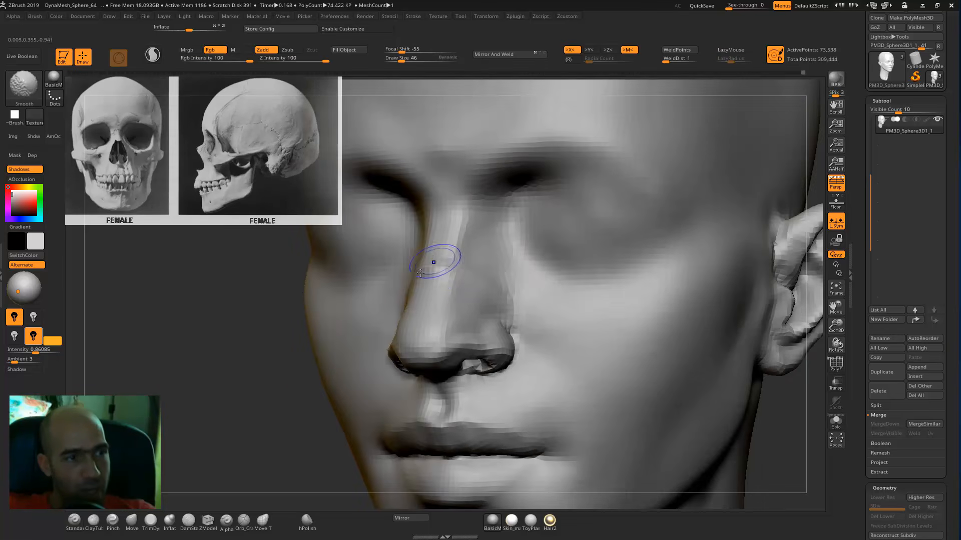
{"action": "left_click_drag", "start_coordinate": [464, 304], "coordinate": [461, 294], "text": "shift"}
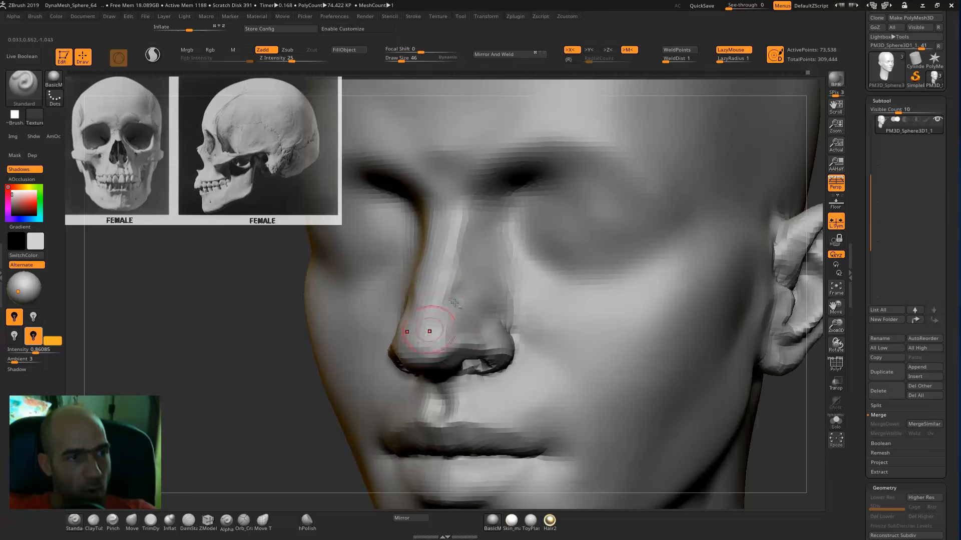
{"action": "left_click_drag", "start_coordinate": [461, 299], "coordinate": [465, 306], "text": "shift"}
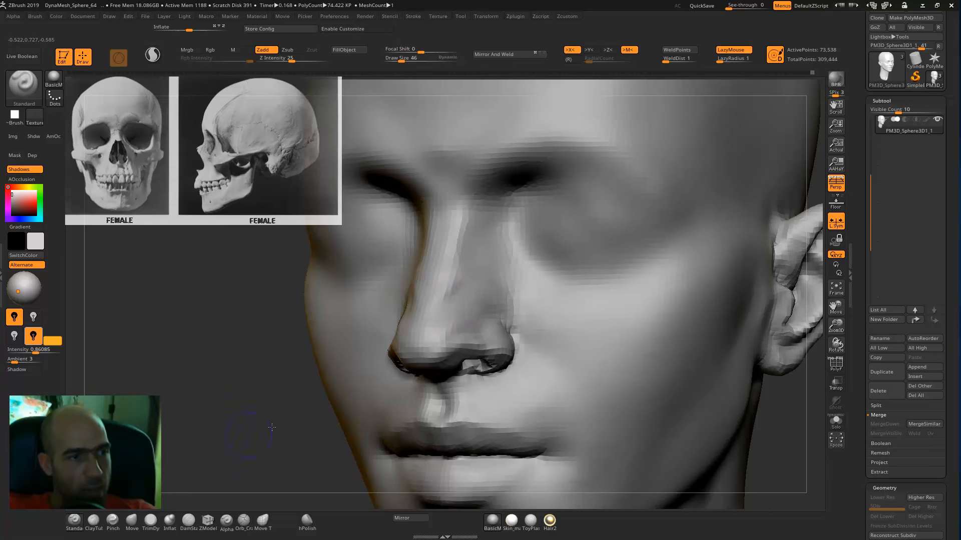
{"action": "left_click_drag", "start_coordinate": [268, 429], "coordinate": [325, 425], "text": "shift"}
{"action": "mouse_move", "coordinate": [434, 318]}
{"action": "left_mouse_down", "text": "shift"}
{"action": "mouse_move", "coordinate": [453, 279]}
{"action": "mouse_move", "coordinate": [450, 287]}
{"action": "left_mouse_up", "text": "shift"}
- Smooth the nose tip and its underside at draw size 46
{"action": "mouse_move", "coordinate": [683, 319]}
{"action": "left_mouse_down", "text": "alt"}
{"action": "mouse_move", "coordinate": [609, 290]}
{"action": "mouse_move", "coordinate": [644, 275]}
{"action": "mouse_move", "coordinate": [656, 311]}
{"action": "mouse_move", "coordinate": [595, 314]}
{"action": "left_mouse_up", "text": "alt"}
{"action": "mouse_move", "coordinate": [318, 349]}
{"action": "left_mouse_down", "text": "alt"}
{"action": "mouse_move", "coordinate": [295, 393]}
{"action": "mouse_move", "coordinate": [263, 395]}
{"action": "mouse_move", "coordinate": [266, 381]}
{"action": "left_mouse_up", "text": "alt"}
{"action": "key", "text": "shift"}
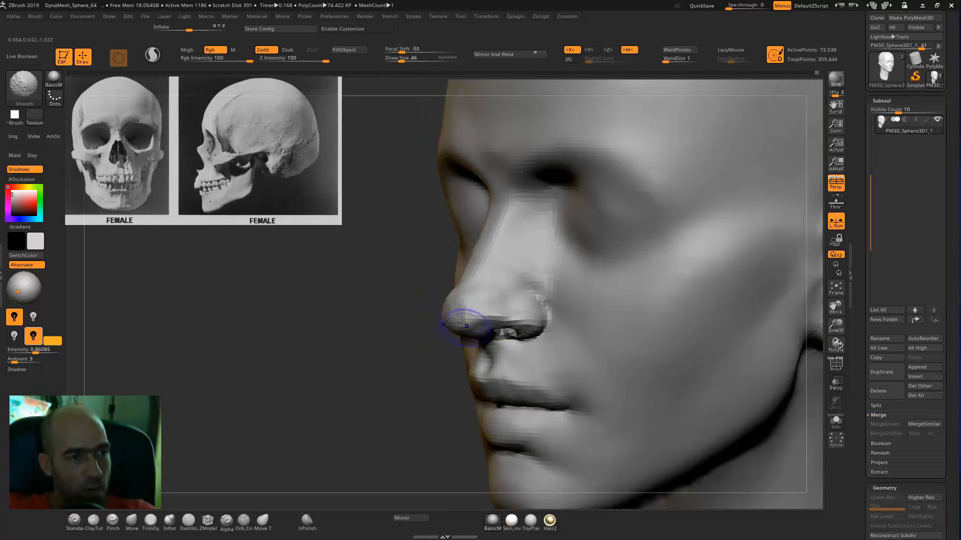
{"action": "left_click_drag", "start_coordinate": [466, 346], "coordinate": [470, 311], "text": "shift"}
{"action": "left_click_drag", "start_coordinate": [303, 420], "coordinate": [301, 385]}
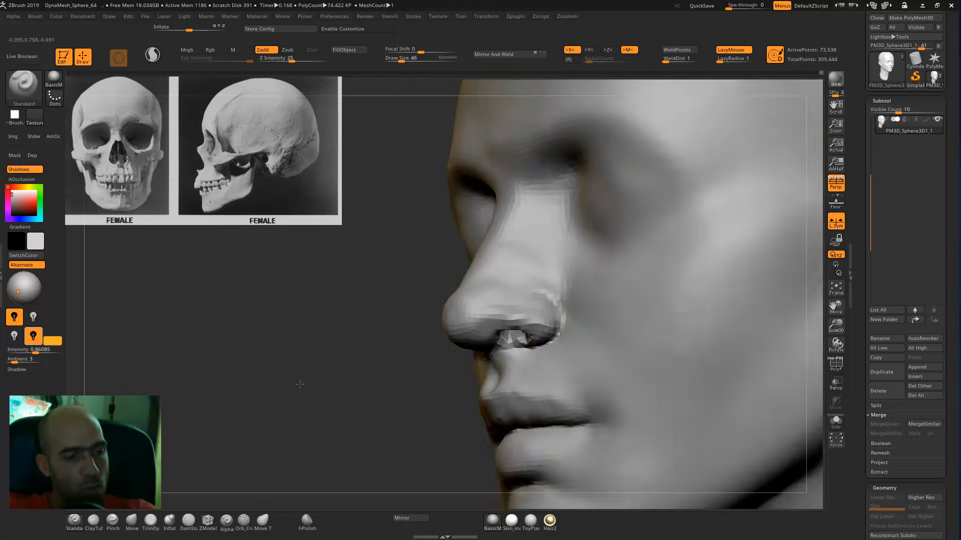
- Flatten the front and side of the nose tip with the TrimDynamic brush at draw size 58
{"action": "key", "text": "b"}
{"action": "key", "text": "t"}
{"action": "key", "text": "d"}
{"action": "key", "text": "]"}
{"action": "left_click_drag", "start_coordinate": [467, 305], "coordinate": [469, 332]}
{"action": "left_click_drag", "start_coordinate": [393, 365], "coordinate": [461, 356]}
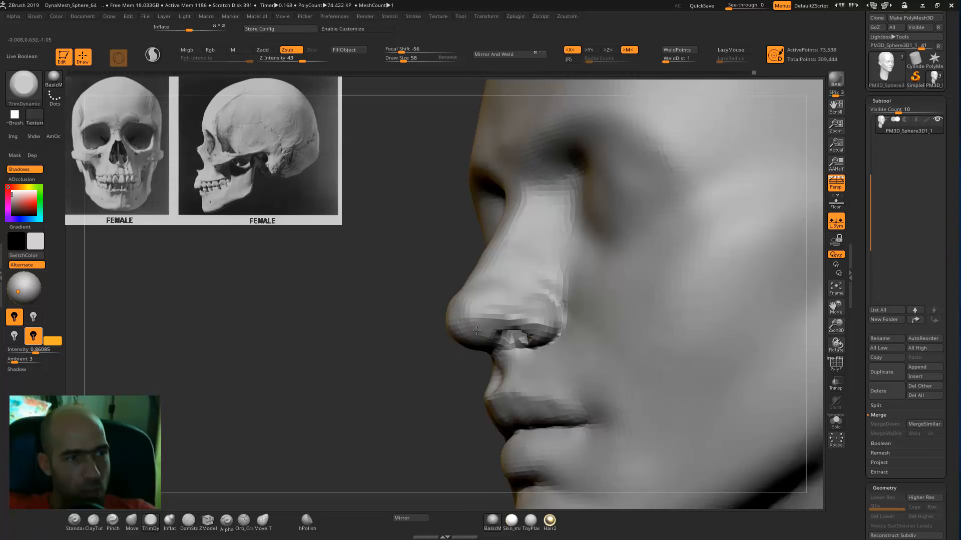
{"action": "mouse_move", "coordinate": [371, 403]}
{"action": "left_mouse_down"}
{"action": "mouse_move", "coordinate": [422, 401]}
{"action": "mouse_move", "coordinate": [419, 360]}
{"action": "mouse_move", "coordinate": [448, 353]}
{"action": "mouse_move", "coordinate": [450, 377]}
{"action": "left_mouse_up"}
- Adjust the brow and nose bridge profile with the Move brush, raising the draw size to 86
{"action": "key", "text": "b"}
{"action": "key", "text": "m"}
{"action": "key", "text": "v"}
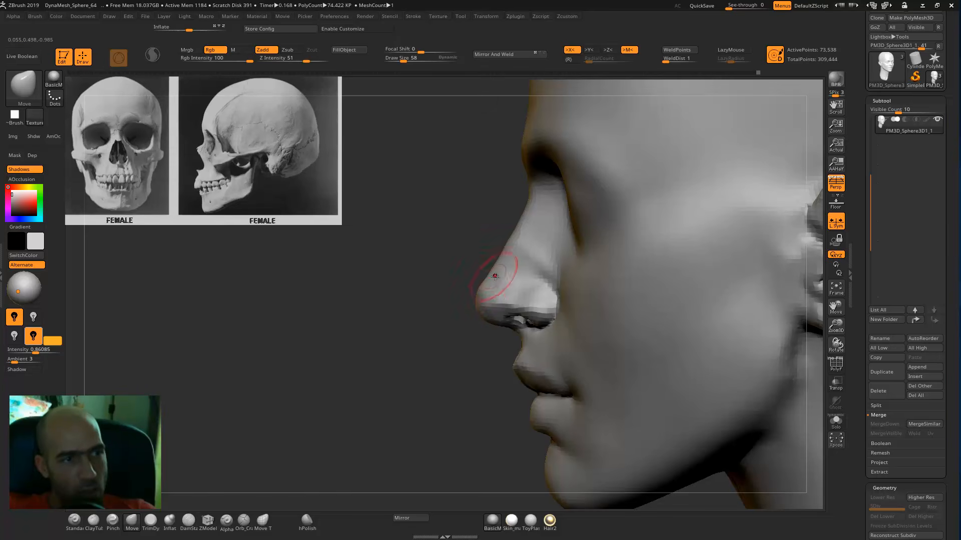
{"action": "mouse_move", "coordinate": [455, 299]}
{"action": "left_mouse_down", "text": "alt"}
{"action": "mouse_move", "coordinate": [454, 351]}
{"action": "mouse_move", "coordinate": [434, 286]}
{"action": "left_mouse_up", "text": "alt"}
{"action": "key", "text": "bracketright"}
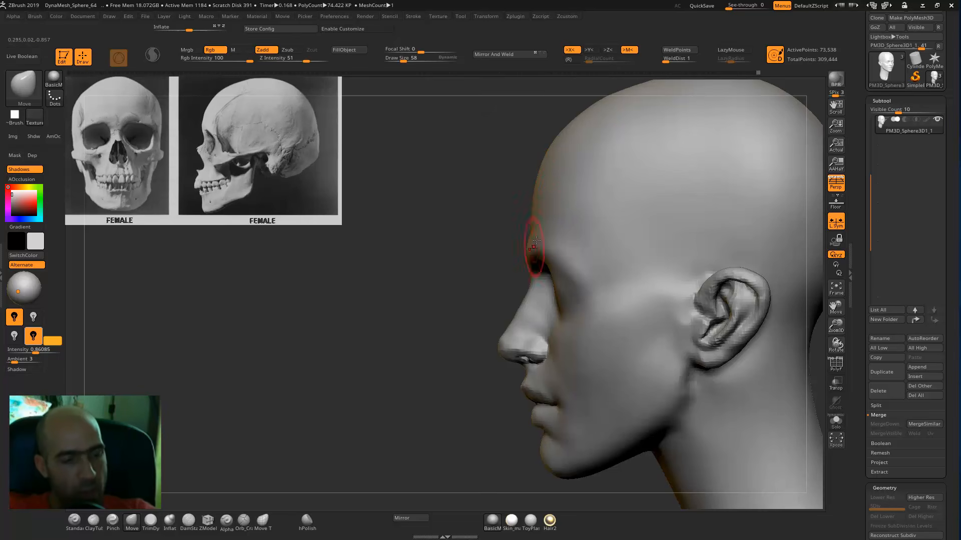
{"action": "key", "text": "bracketright"}
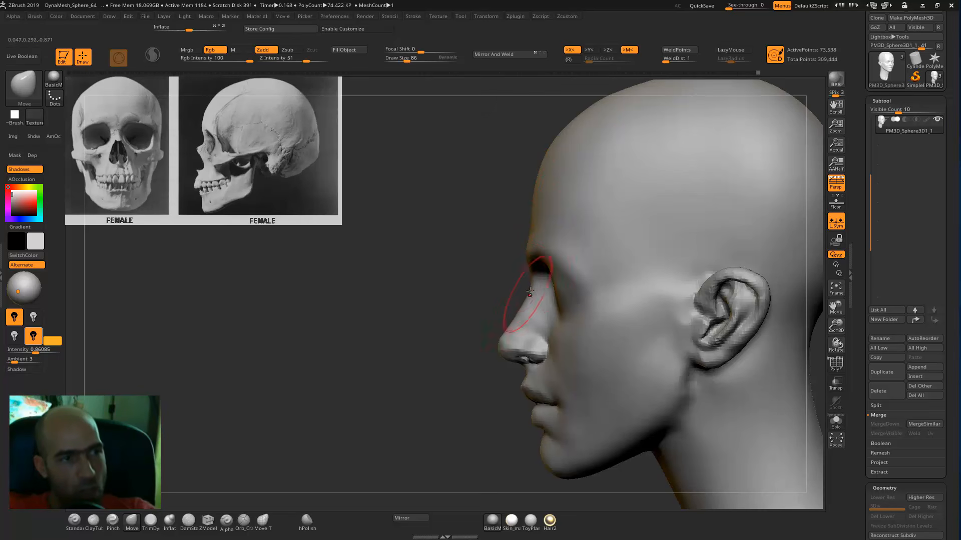
{"action": "mouse_move", "coordinate": [477, 311]}
{"action": "left_mouse_down"}
{"action": "mouse_move", "coordinate": [530, 309]}
{"action": "mouse_move", "coordinate": [444, 308]}
{"action": "left_mouse_up"}
- Smooth the nose tip's underside and set the Move brush to draw size 98
{"action": "right_click_drag", "start_coordinate": [444, 309], "coordinate": [462, 358], "text": "ctrl"}
{"action": "mouse_move", "coordinate": [437, 253]}
{"action": "right_mouse_down", "text": "alt"}
{"action": "mouse_move", "coordinate": [429, 364]}
{"action": "mouse_move", "coordinate": [430, 331]}
{"action": "right_mouse_up", "text": "alt"}
{"action": "right_click_drag", "start_coordinate": [430, 331], "coordinate": [475, 326]}
{"action": "left_click_drag", "start_coordinate": [500, 345], "coordinate": [531, 355], "text": "shift"}
{"action": "mouse_move", "coordinate": [479, 368]}
{"action": "right_mouse_down"}
{"action": "mouse_move", "coordinate": [393, 393]}
{"action": "mouse_move", "coordinate": [442, 334]}
{"action": "mouse_move", "coordinate": [404, 310]}
{"action": "mouse_move", "coordinate": [453, 275]}
{"action": "right_mouse_up"}
{"action": "key", "text": "bracketright"}
- Build up the area around the mouth corner with the ClayTubes brush at draw size 46 and smooth it
{"action": "right_click_drag", "start_coordinate": [514, 251], "coordinate": [671, 304]}
{"action": "right_click_drag", "start_coordinate": [670, 304], "coordinate": [696, 190], "text": "alt"}
{"action": "right_click_drag", "start_coordinate": [696, 190], "coordinate": [687, 393], "text": "ctrl"}
{"action": "right_click_drag", "start_coordinate": [686, 393], "coordinate": [695, 198], "text": "alt"}
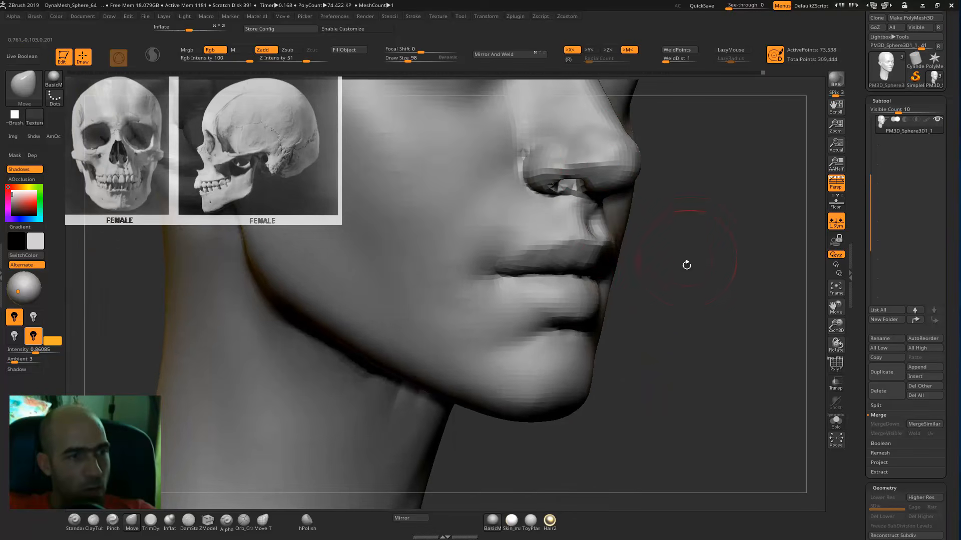
{"action": "right_click_drag", "start_coordinate": [678, 288], "coordinate": [610, 257]}
{"action": "key", "text": "b"}
{"action": "key", "text": "c"}
{"action": "key", "text": "t"}
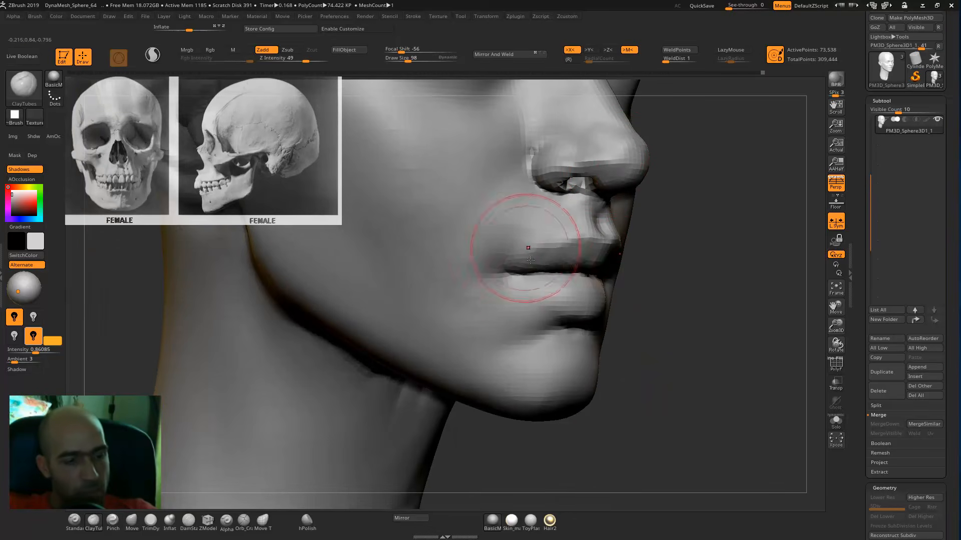
{"action": "key", "text": "["}
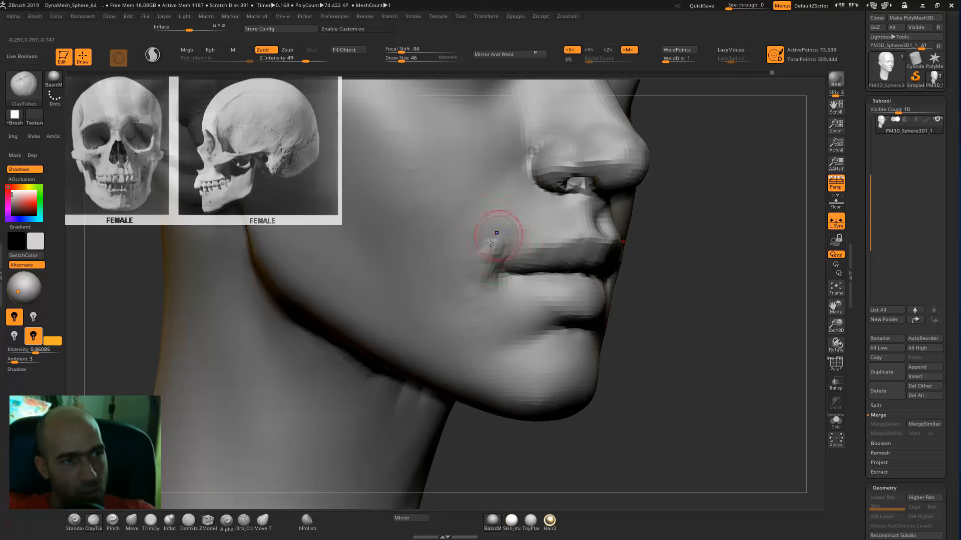
{"action": "key", "text": "shift"}
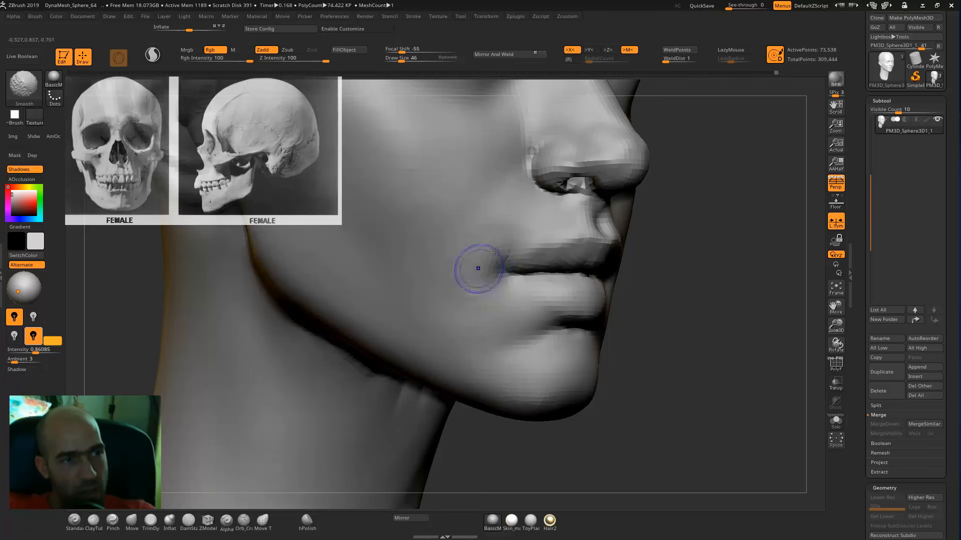
{"action": "left_click_drag", "start_coordinate": [707, 294], "coordinate": [468, 302]}
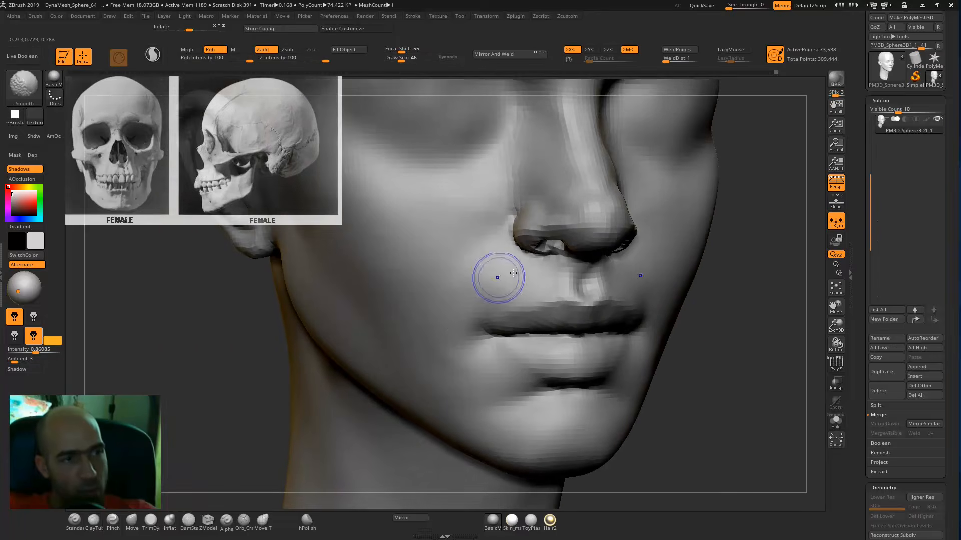
- Raise the upper lip's border with the Standard brush at draw size 46 and smooth it into the mouth corner
{"action": "mouse_move", "coordinate": [671, 302]}
{"action": "left_mouse_down"}
{"action": "mouse_move", "coordinate": [644, 305]}
{"action": "mouse_move", "coordinate": [663, 273]}
{"action": "mouse_move", "coordinate": [580, 262]}
{"action": "left_mouse_up"}
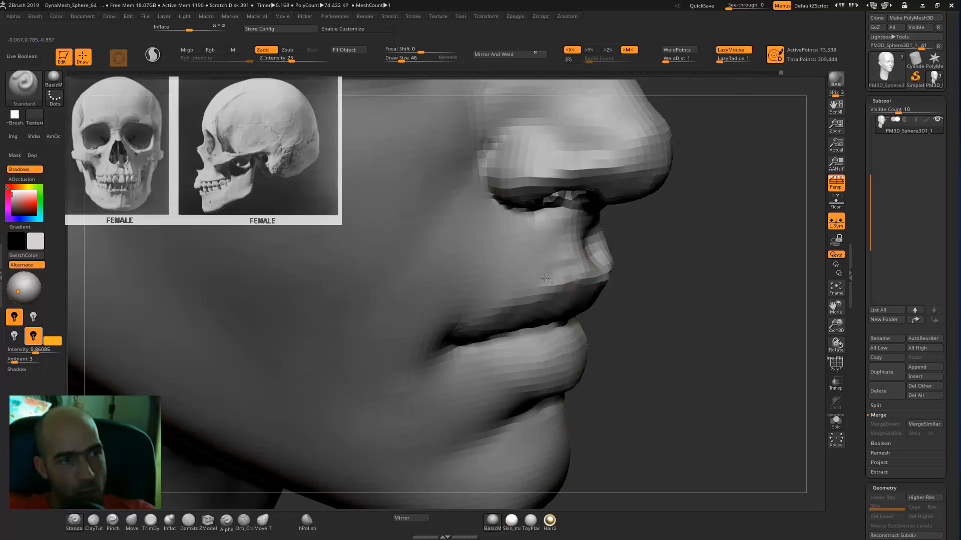
{"action": "left_click_drag", "start_coordinate": [453, 333], "coordinate": [518, 287]}
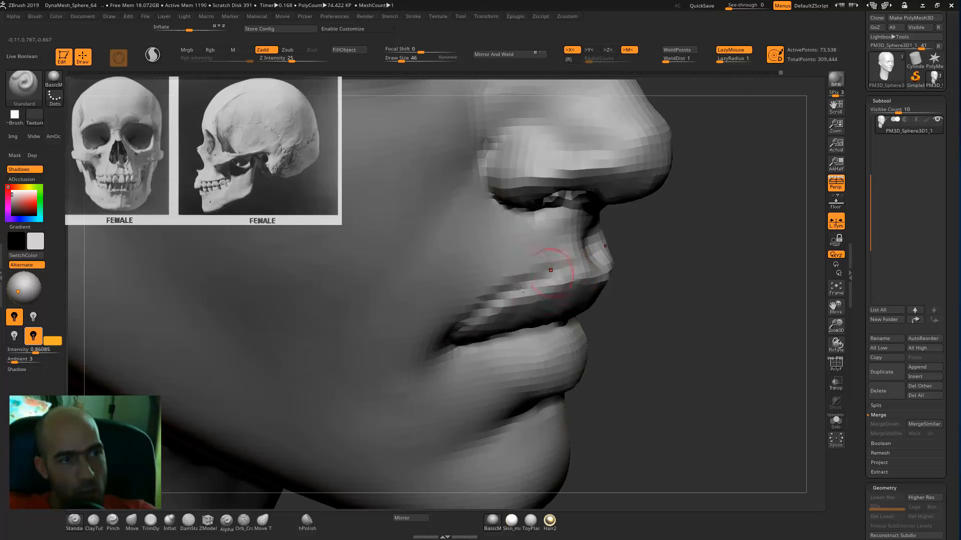
{"action": "key", "text": "shift"}
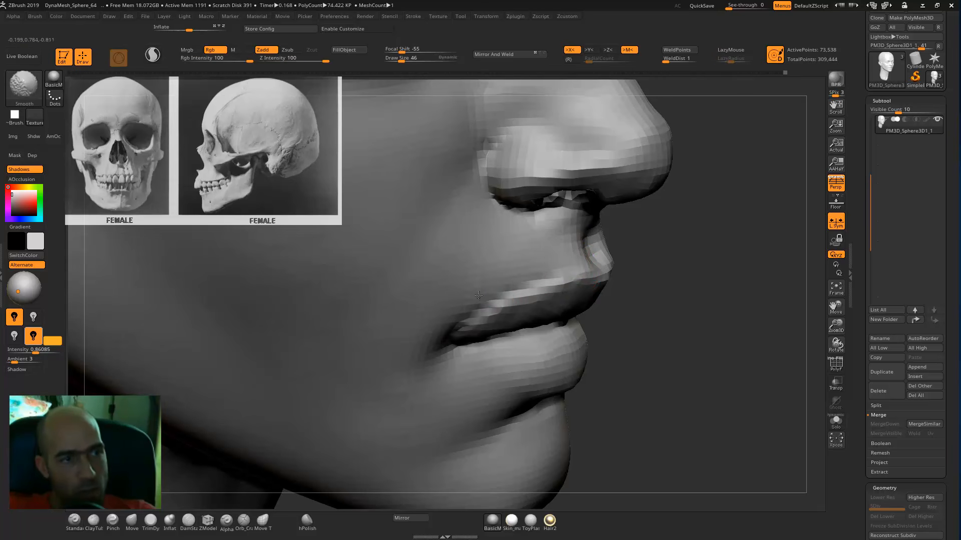
{"action": "left_click_drag", "start_coordinate": [638, 278], "coordinate": [547, 266], "text": "alt"}
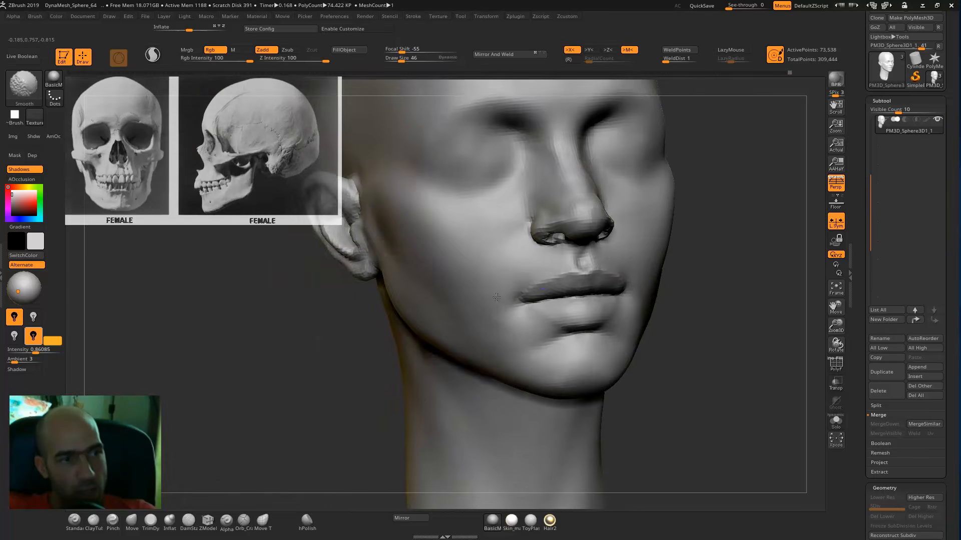
{"action": "mouse_move", "coordinate": [743, 266]}
{"action": "left_mouse_down"}
{"action": "mouse_move", "coordinate": [763, 298]}
{"action": "mouse_move", "coordinate": [740, 312]}
{"action": "mouse_move", "coordinate": [529, 305]}
{"action": "mouse_move", "coordinate": [561, 299]}
{"action": "left_mouse_up"}
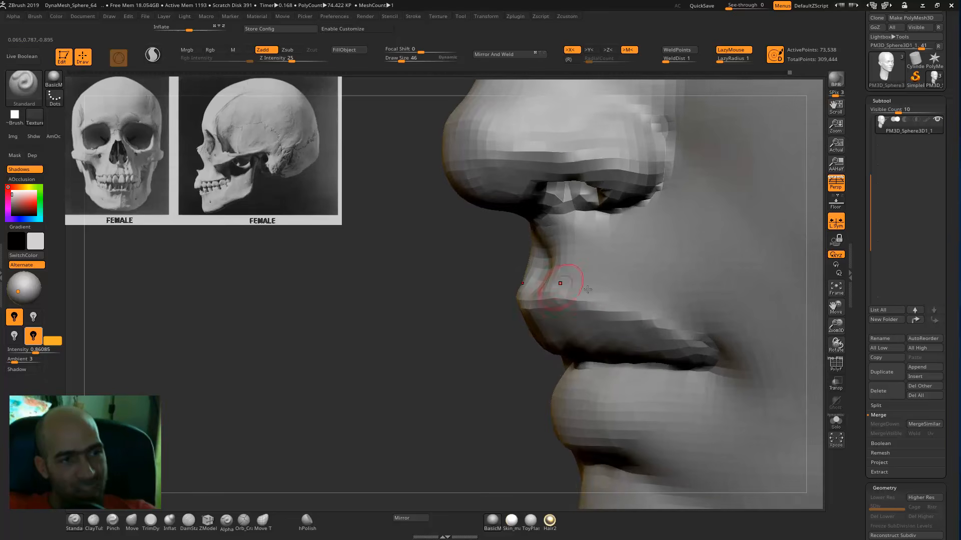
{"action": "left_click_drag", "start_coordinate": [648, 306], "coordinate": [656, 324], "text": "shift"}
- Adjust the shape of the lips and mouth corners with the Move brush at draw size 78
{"action": "mouse_move", "coordinate": [478, 306]}
{"action": "left_mouse_down", "text": "alt"}
{"action": "mouse_move", "coordinate": [444, 339]}
{"action": "mouse_move", "coordinate": [547, 298]}
{"action": "left_mouse_up", "text": "alt"}
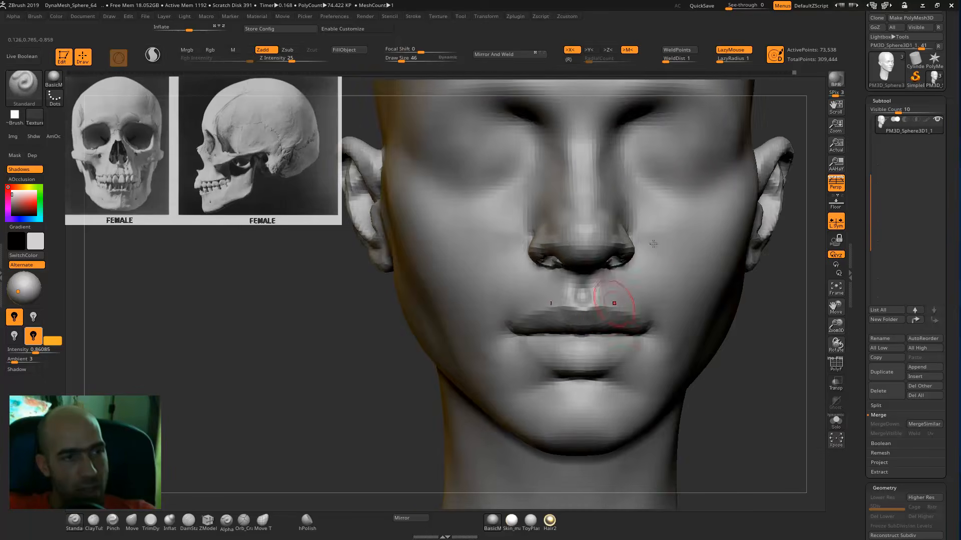
{"action": "mouse_move", "coordinate": [754, 364]}
{"action": "left_mouse_down"}
{"action": "mouse_move", "coordinate": [701, 338]}
{"action": "mouse_move", "coordinate": [738, 361]}
{"action": "left_mouse_up"}
{"action": "key", "text": "b"}
{"action": "key", "text": "m"}
{"action": "key", "text": "v"}
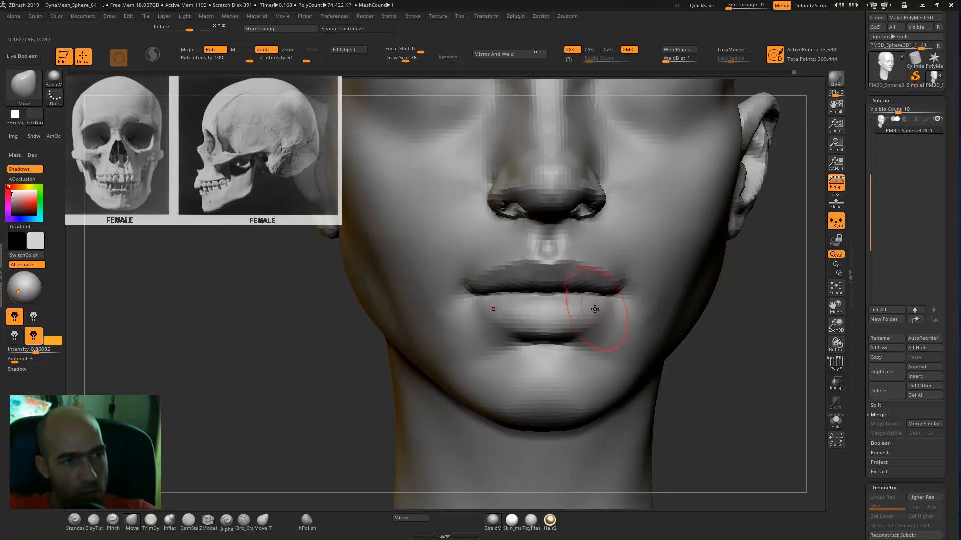
{"action": "mouse_move", "coordinate": [698, 352]}
{"action": "left_mouse_down", "text": "alt"}
{"action": "mouse_move", "coordinate": [740, 356]}
{"action": "mouse_move", "coordinate": [746, 379]}
{"action": "mouse_move", "coordinate": [712, 332]}
{"action": "mouse_move", "coordinate": [688, 343]}
{"action": "mouse_move", "coordinate": [633, 326]}
{"action": "left_mouse_up", "text": "alt"}
- Add volume to the lower lip with the Standard brush at draw size 78
{"action": "key", "text": "b"}
{"action": "key", "text": "s"}
{"action": "key", "text": "t"}
{"action": "mouse_move", "coordinate": [566, 279]}
{"action": "left_mouse_down"}
{"action": "mouse_move", "coordinate": [554, 309]}
{"action": "mouse_move", "coordinate": [549, 303]}
{"action": "left_mouse_up"}
{"action": "left_click_drag", "start_coordinate": [712, 332], "coordinate": [646, 328]}
{"action": "mouse_move", "coordinate": [575, 296]}
{"action": "left_mouse_down"}
{"action": "mouse_move", "coordinate": [663, 297]}
{"action": "mouse_move", "coordinate": [689, 276]}
{"action": "left_mouse_up"}
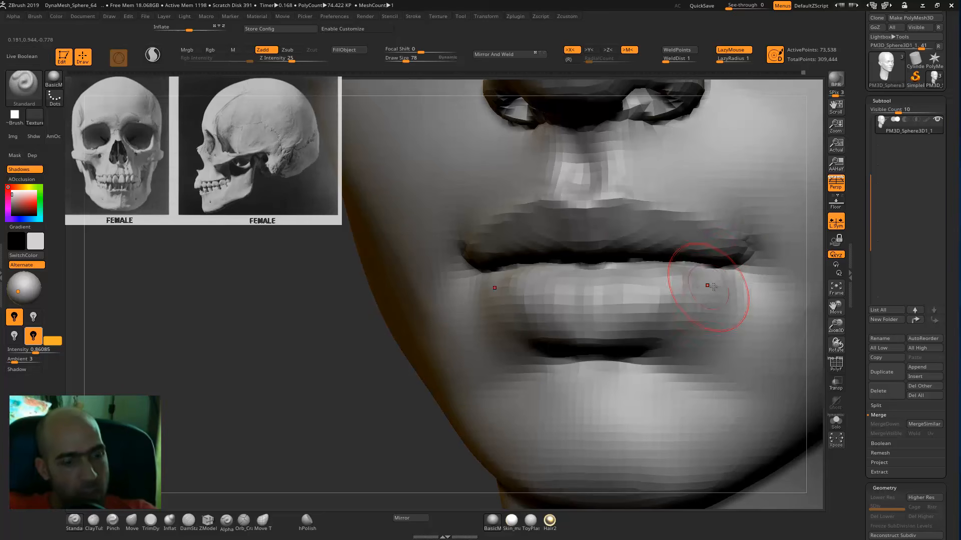
- Try to carve the lower lip's outer edge from the mouth corner with the DamStandard brush at draw size 78
{"action": "key", "text": "b"}
{"action": "key", "text": "d"}
{"action": "key", "text": "s"}
{"action": "left_click_drag", "start_coordinate": [755, 257], "coordinate": [720, 302]}
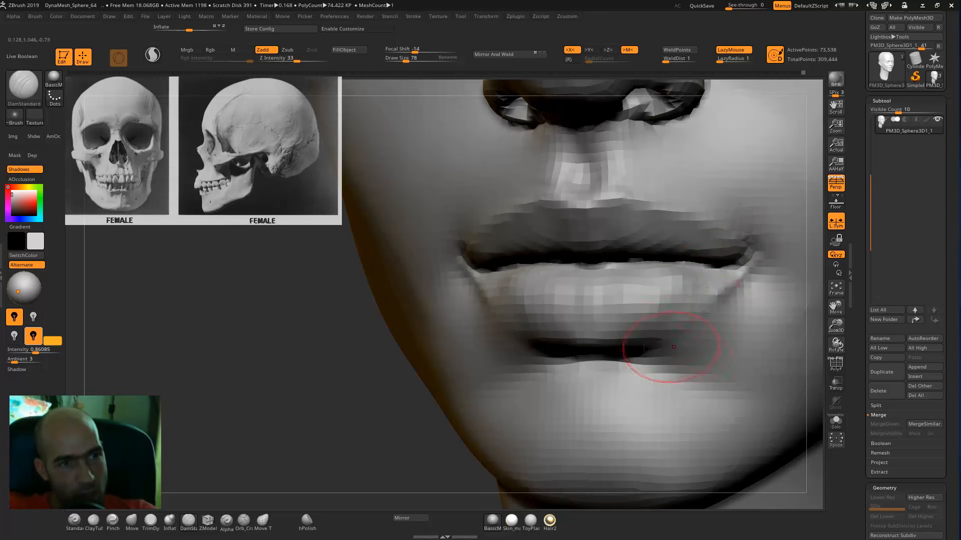
{"action": "key", "text": "ctrl+z"}
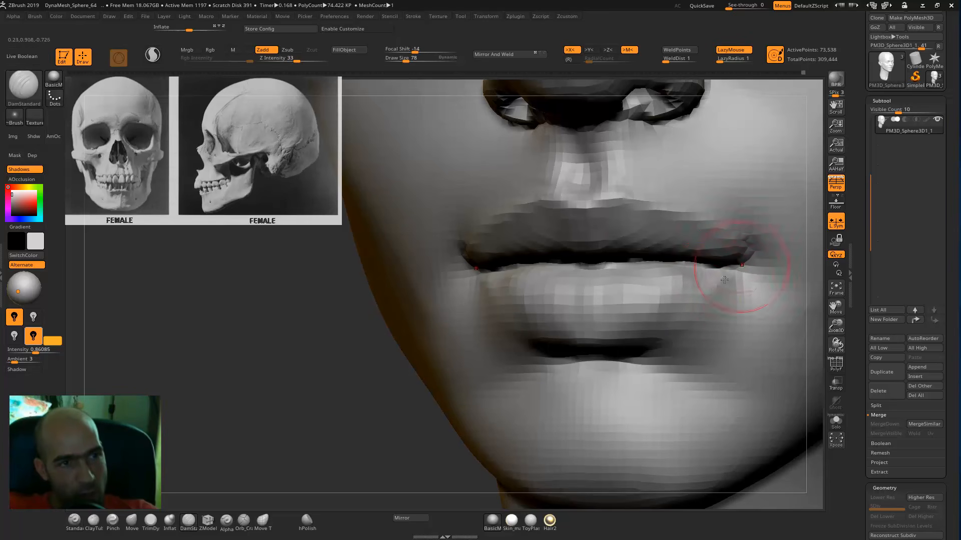
- Smooth the lower lip and its outer edge at draw size 78
{"action": "key", "text": "shift"}
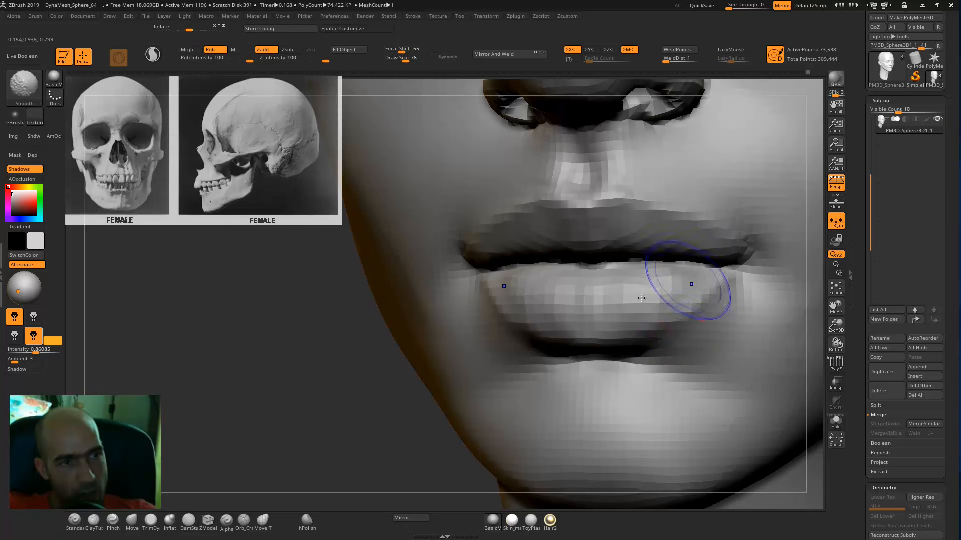
{"action": "left_click_drag", "start_coordinate": [682, 291], "coordinate": [623, 312]}
{"action": "mouse_move", "coordinate": [392, 394]}
{"action": "left_mouse_down", "text": "alt"}
{"action": "mouse_move", "coordinate": [418, 347]}
{"action": "mouse_move", "coordinate": [741, 331]}
{"action": "left_mouse_up", "text": "alt"}
{"action": "left_click_drag", "start_coordinate": [651, 378], "coordinate": [654, 354]}
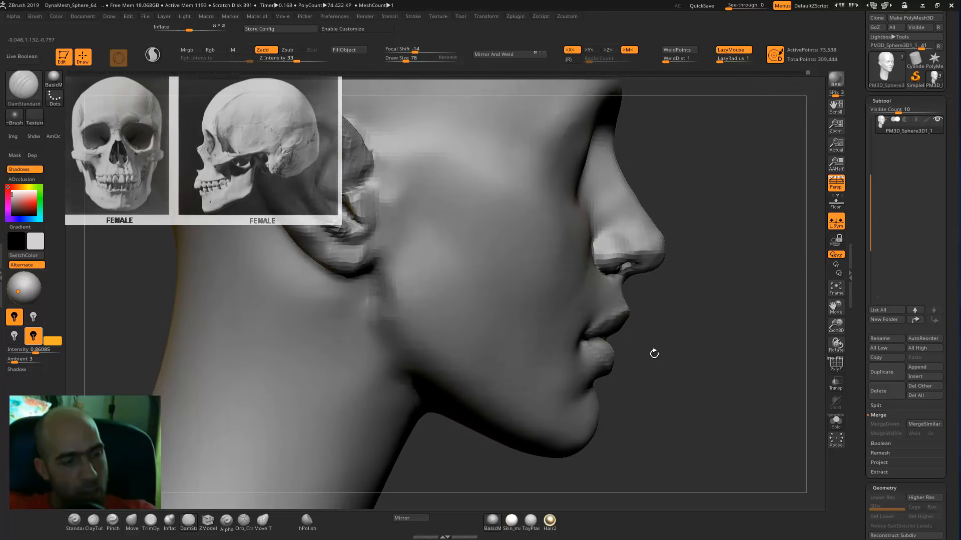
- Define the neck muscle line below the ear with the DamStandard brush at draw size 78 and smooth it
{"action": "key", "text": "b"}
{"action": "key", "text": "i"}
{"action": "key", "text": "n"}
{"action": "mouse_move", "coordinate": [699, 327]}
{"action": "left_mouse_down"}
{"action": "mouse_move", "coordinate": [632, 339]}
{"action": "mouse_move", "coordinate": [652, 354]}
{"action": "mouse_move", "coordinate": [660, 350]}
{"action": "mouse_move", "coordinate": [654, 296]}
{"action": "mouse_move", "coordinate": [608, 383]}
{"action": "mouse_move", "coordinate": [581, 383]}
{"action": "left_mouse_up"}
{"action": "left_click_drag", "start_coordinate": [441, 326], "coordinate": [443, 332], "text": "shift"}
{"action": "mouse_move", "coordinate": [676, 392]}
{"action": "left_mouse_down", "text": "alt"}
{"action": "mouse_move", "coordinate": [725, 386]}
{"action": "mouse_move", "coordinate": [713, 426]}
{"action": "left_mouse_up", "text": "alt"}
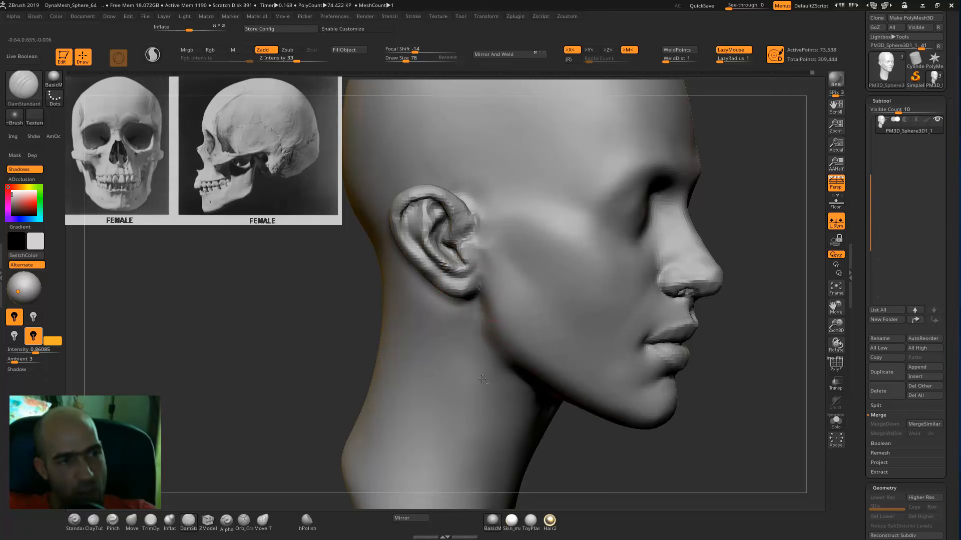
{"action": "mouse_move", "coordinate": [563, 478]}
{"action": "left_mouse_down", "text": "alt"}
{"action": "mouse_move", "coordinate": [551, 435]}
{"action": "mouse_move", "coordinate": [511, 433]}
{"action": "left_mouse_up", "text": "alt"}
{"action": "left_click_drag", "start_coordinate": [485, 375], "coordinate": [479, 338], "text": "shift"}
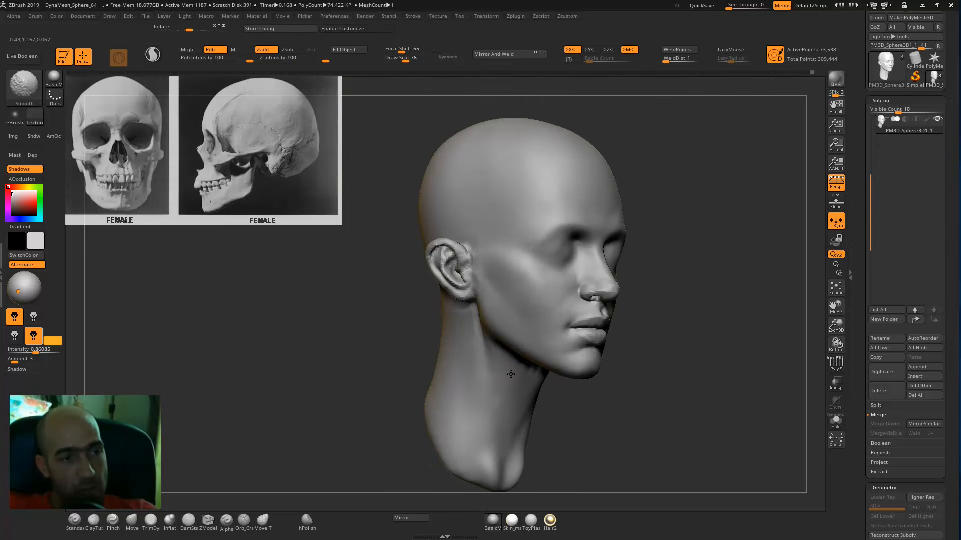
- Reshape the throat where it meets the underside of the jaw with the Move brush at draw size 78
{"action": "mouse_move", "coordinate": [620, 407]}
{"action": "left_mouse_down"}
{"action": "mouse_move", "coordinate": [608, 399]}
{"action": "mouse_move", "coordinate": [633, 386]}
{"action": "mouse_move", "coordinate": [606, 437]}
{"action": "left_mouse_up"}
{"action": "key", "text": "b"}
{"action": "key", "text": "m"}
{"action": "key", "text": "v"}
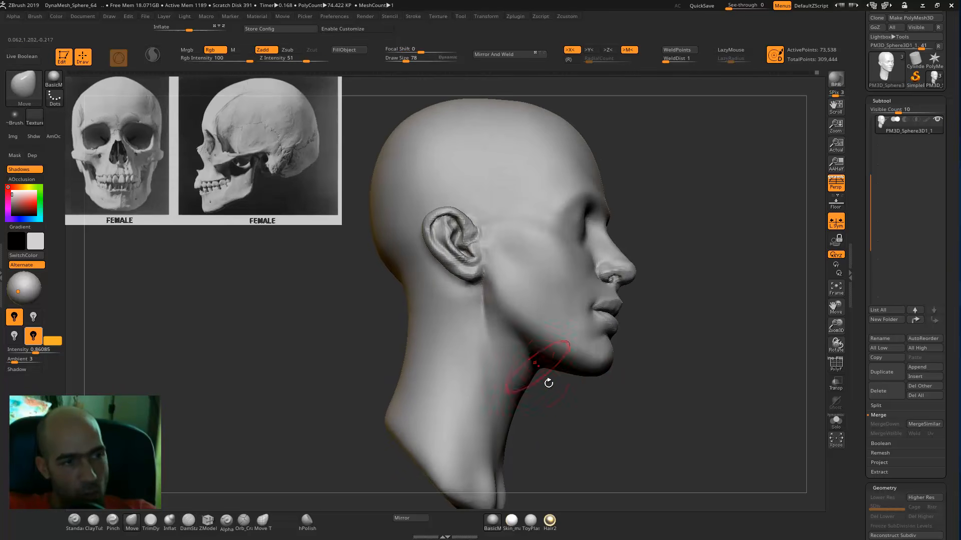
{"action": "left_click_drag", "start_coordinate": [548, 384], "coordinate": [527, 370]}
{"action": "key", "text": "shift"}
{"action": "mouse_move", "coordinate": [597, 431]}
{"action": "left_mouse_down", "text": "alt"}
{"action": "mouse_move", "coordinate": [593, 407]}
{"action": "mouse_move", "coordinate": [629, 379]}
{"action": "mouse_move", "coordinate": [614, 382]}
{"action": "mouse_move", "coordinate": [656, 386]}
{"action": "mouse_move", "coordinate": [660, 411]}
{"action": "left_mouse_up", "text": "alt"}
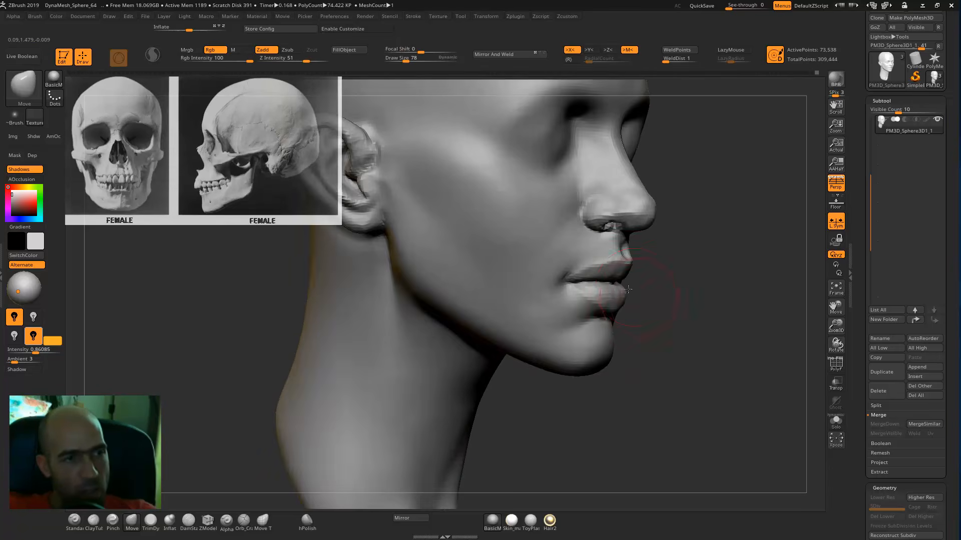
{"action": "left_click_drag", "start_coordinate": [642, 294], "coordinate": [661, 326]}
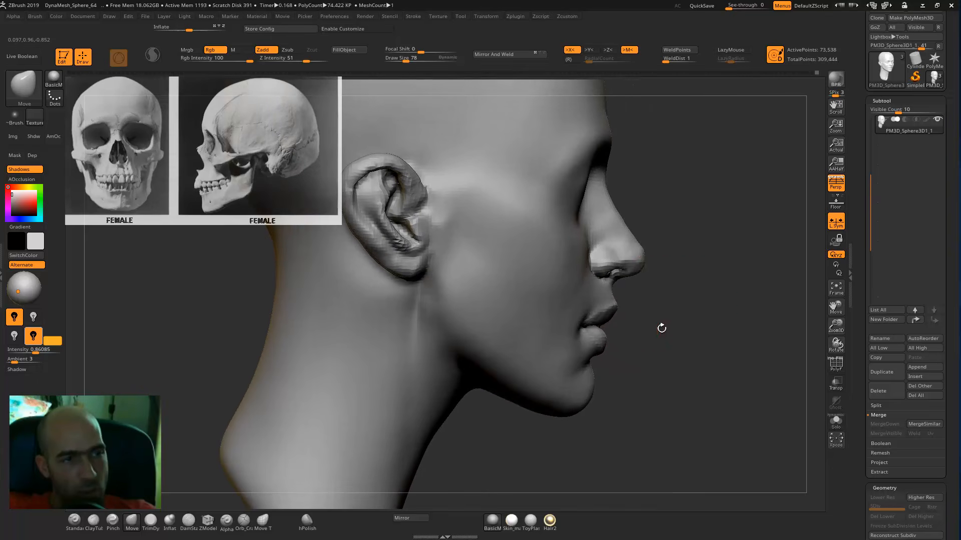
- Mask the mid-face from the nose to the upper lip and adjust the lower-face profile around the lips with the Move brush at draw size 142
{"action": "mouse_move", "coordinate": [713, 212]}
{"action": "left_mouse_down", "text": "ctrl"}
{"action": "mouse_move", "coordinate": [495, 325]}
{"action": "mouse_move", "coordinate": [482, 315]}
{"action": "mouse_move", "coordinate": [494, 325]}
{"action": "left_mouse_up", "text": "ctrl"}
{"action": "left_click_drag", "start_coordinate": [647, 350], "coordinate": [635, 260]}
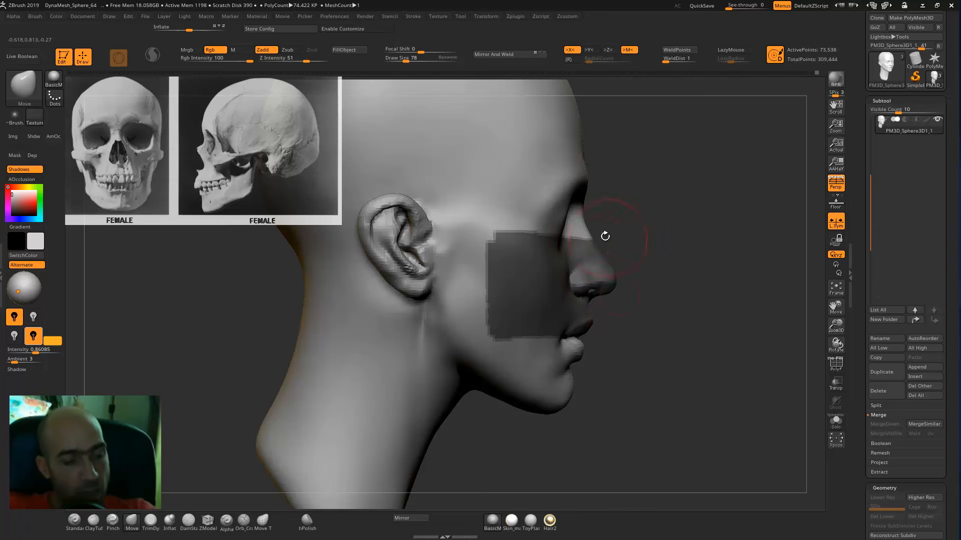
{"action": "key", "text": "]"}
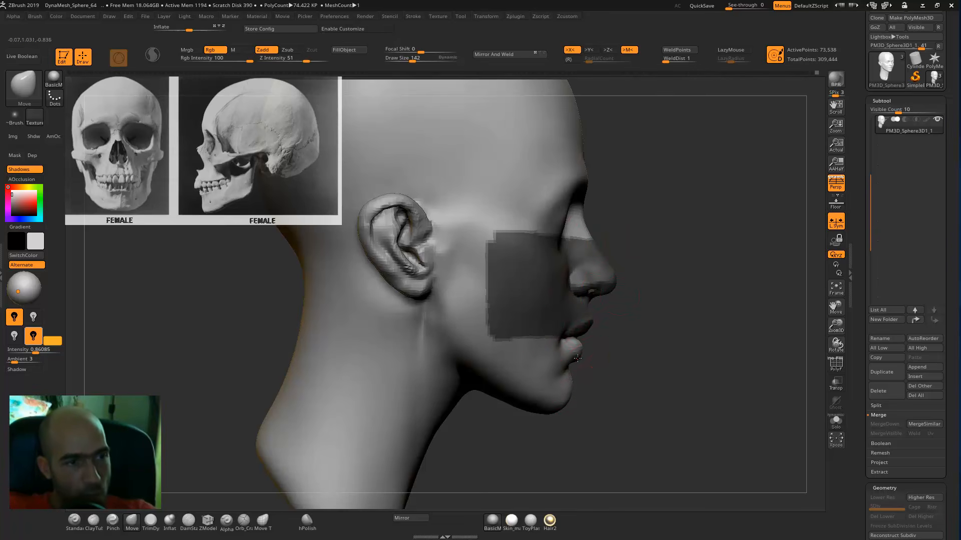
{"action": "left_click_drag", "start_coordinate": [629, 386], "coordinate": [525, 490]}
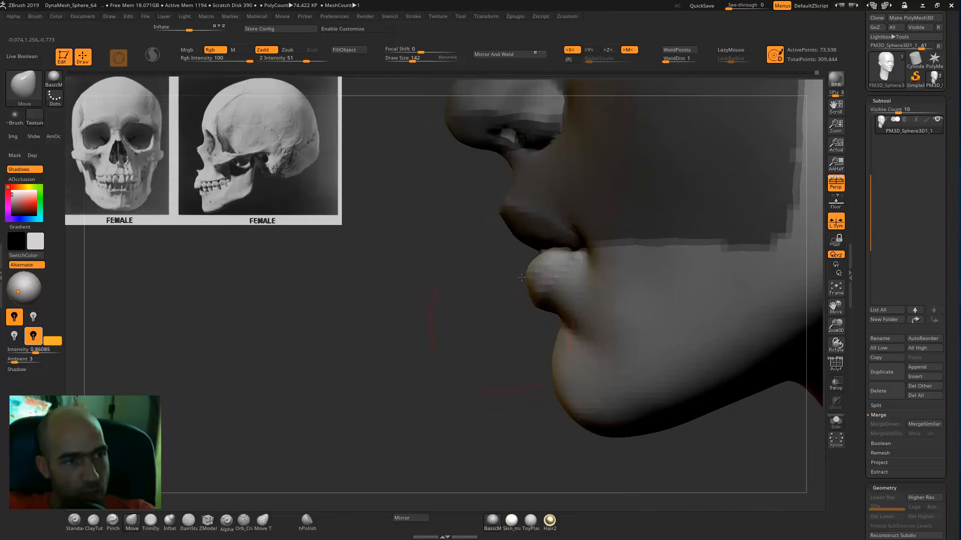
{"action": "mouse_move", "coordinate": [490, 303]}
{"action": "left_mouse_down"}
{"action": "mouse_move", "coordinate": [577, 313]}
{"action": "mouse_move", "coordinate": [579, 264]}
{"action": "mouse_move", "coordinate": [624, 284]}
{"action": "mouse_move", "coordinate": [639, 343]}
{"action": "mouse_move", "coordinate": [590, 330]}
{"action": "left_mouse_up"}
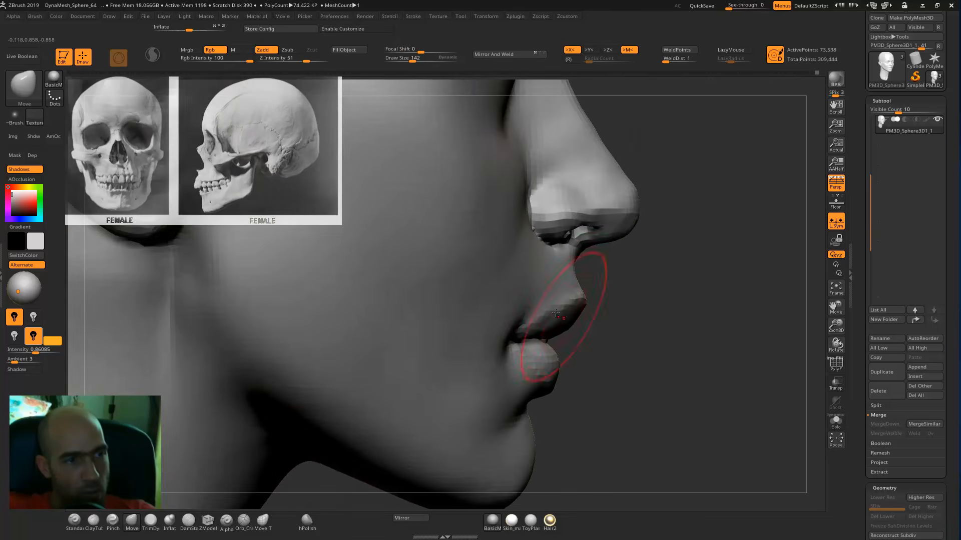
{"action": "left_click_drag", "start_coordinate": [669, 351], "coordinate": [623, 336]}
{"action": "mouse_move", "coordinate": [693, 294]}
{"action": "left_mouse_down", "text": "alt"}
{"action": "mouse_move", "coordinate": [626, 266]}
{"action": "mouse_move", "coordinate": [667, 269]}
{"action": "mouse_move", "coordinate": [671, 300]}
{"action": "mouse_move", "coordinate": [649, 302]}
{"action": "mouse_move", "coordinate": [702, 301]}
{"action": "left_mouse_up", "text": "alt"}
{"action": "mouse_move", "coordinate": [564, 300]}
{"action": "left_mouse_down", "text": "alt"}
{"action": "mouse_move", "coordinate": [622, 321]}
{"action": "mouse_move", "coordinate": [613, 355]}
{"action": "left_mouse_up", "text": "alt"}
{"action": "mouse_move", "coordinate": [429, 278]}
{"action": "left_mouse_down", "text": "shift"}
{"action": "mouse_move", "coordinate": [488, 374]}
{"action": "mouse_move", "coordinate": [568, 375]}
{"action": "left_mouse_up", "text": "shift"}
{"action": "mouse_move", "coordinate": [668, 396]}
{"action": "left_mouse_down", "text": "alt"}
{"action": "mouse_move", "coordinate": [684, 389]}
{"action": "mouse_move", "coordinate": [690, 347]}
{"action": "mouse_move", "coordinate": [681, 374]}
{"action": "mouse_move", "coordinate": [663, 301]}
{"action": "left_mouse_up", "text": "alt"}
- Carve the hollow below the cheekbone from the ear toward the mouth with the DamStandard brush at draw size 94 and smooth its edges
{"action": "key", "text": "b"}
{"action": "key", "text": "d"}
{"action": "key", "text": "s"}
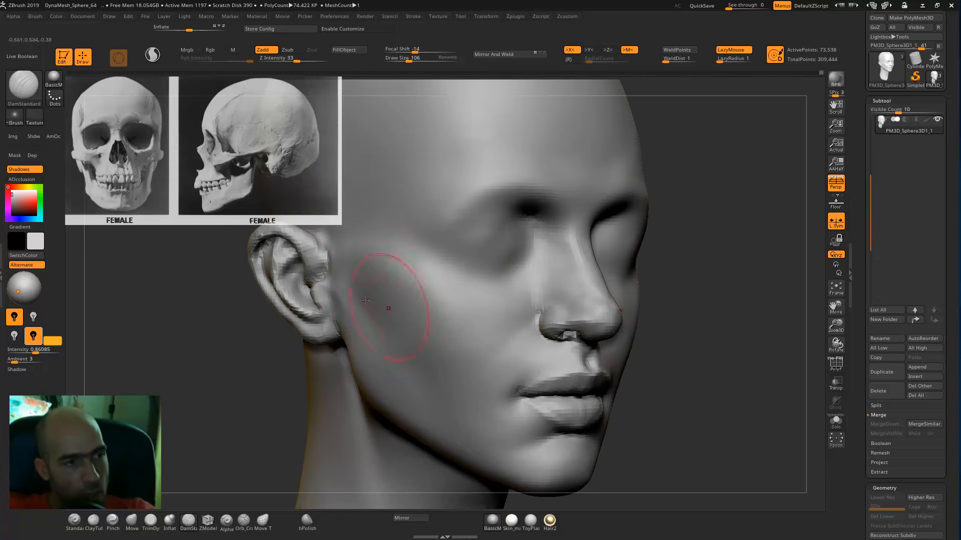
{"action": "key", "text": "bracketleft"}
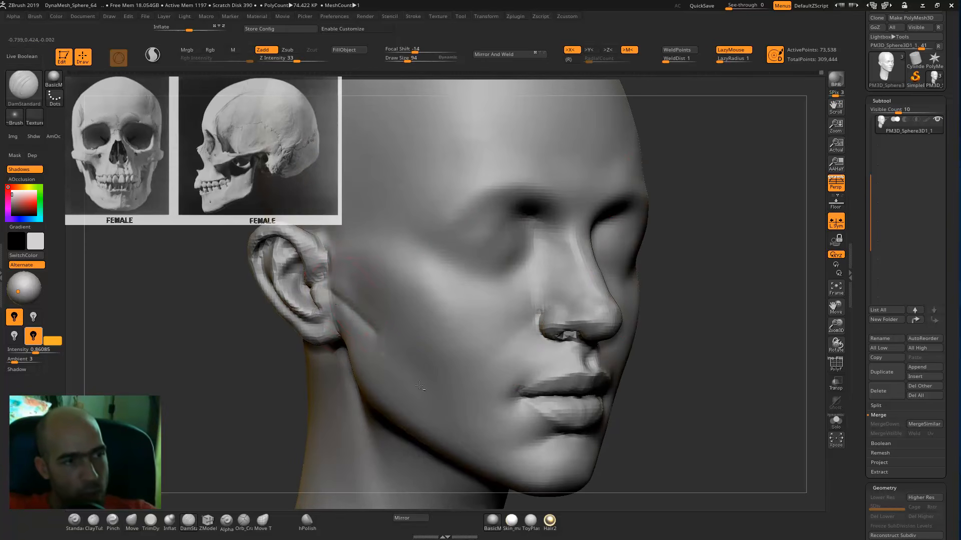
{"action": "left_click_drag", "start_coordinate": [402, 356], "coordinate": [472, 372]}
{"action": "left_click_drag", "start_coordinate": [487, 330], "coordinate": [453, 396]}
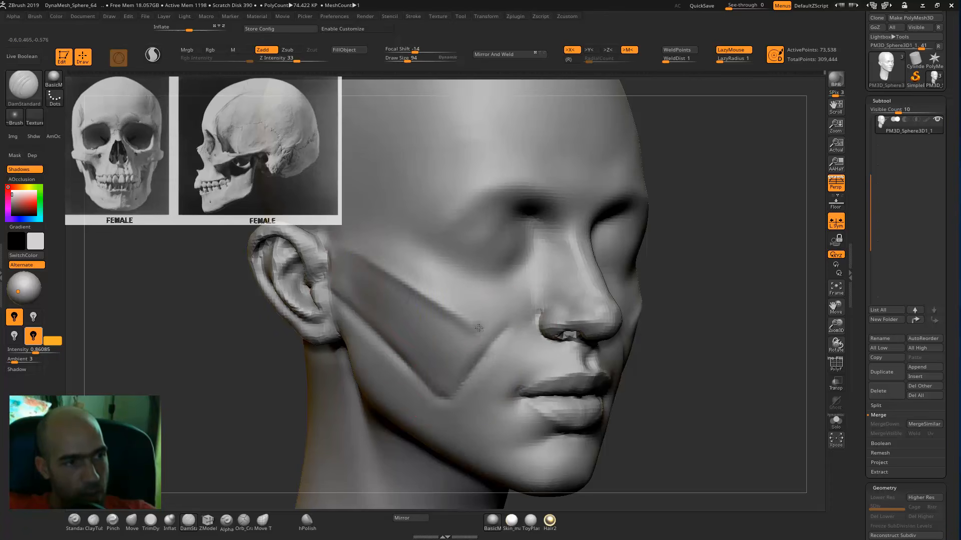
{"action": "key", "text": "shift"}
{"action": "left_click_drag", "start_coordinate": [346, 306], "coordinate": [408, 376], "text": "shift"}
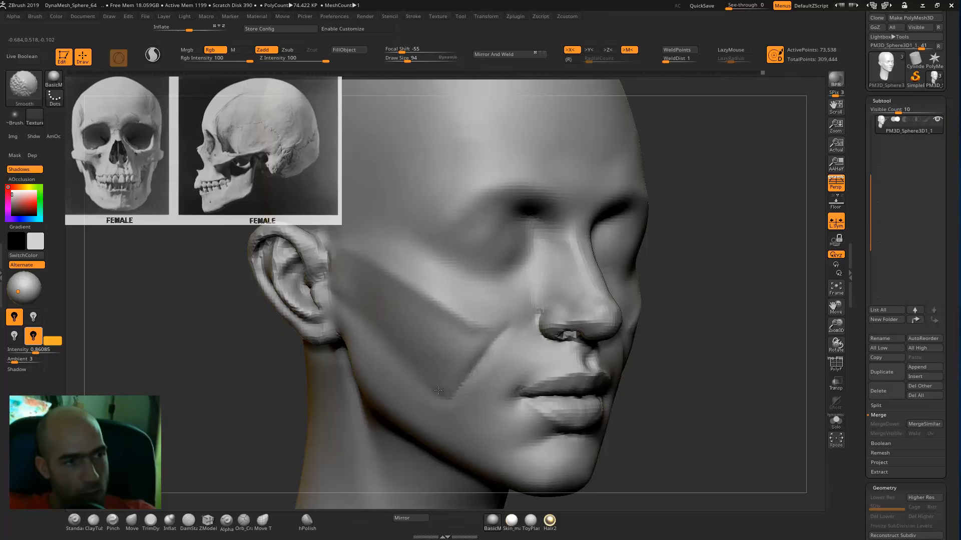
{"action": "left_click_drag", "start_coordinate": [477, 361], "coordinate": [464, 330], "text": "shift"}
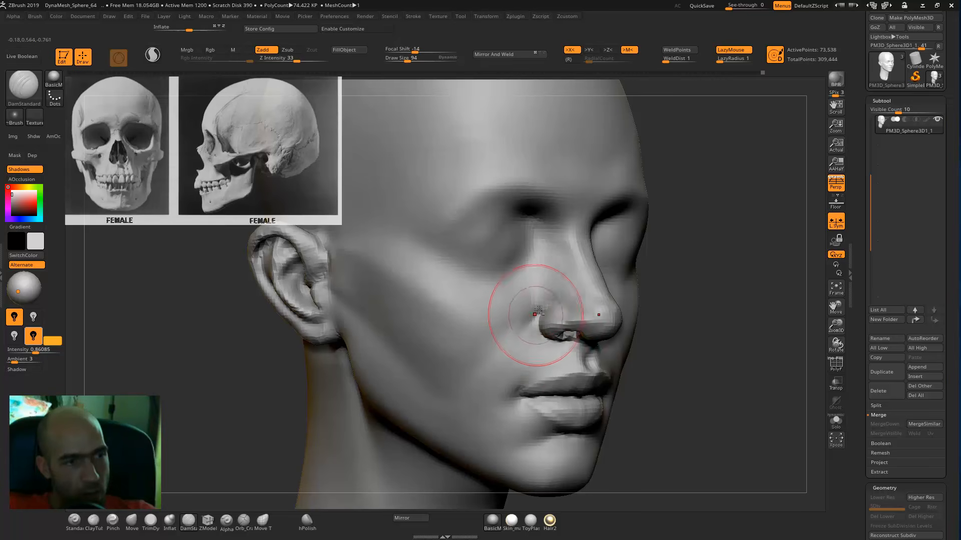
- Carve the nasolabial fold from the nostril wing past the mouth corner with the DamStandard brush at draw size 94
{"action": "mouse_move", "coordinate": [661, 402]}
{"action": "left_mouse_down", "text": "alt"}
{"action": "mouse_move", "coordinate": [679, 332]}
{"action": "mouse_move", "coordinate": [677, 390]}
{"action": "left_mouse_up", "text": "alt"}
{"action": "left_click_drag", "start_coordinate": [561, 187], "coordinate": [527, 328]}
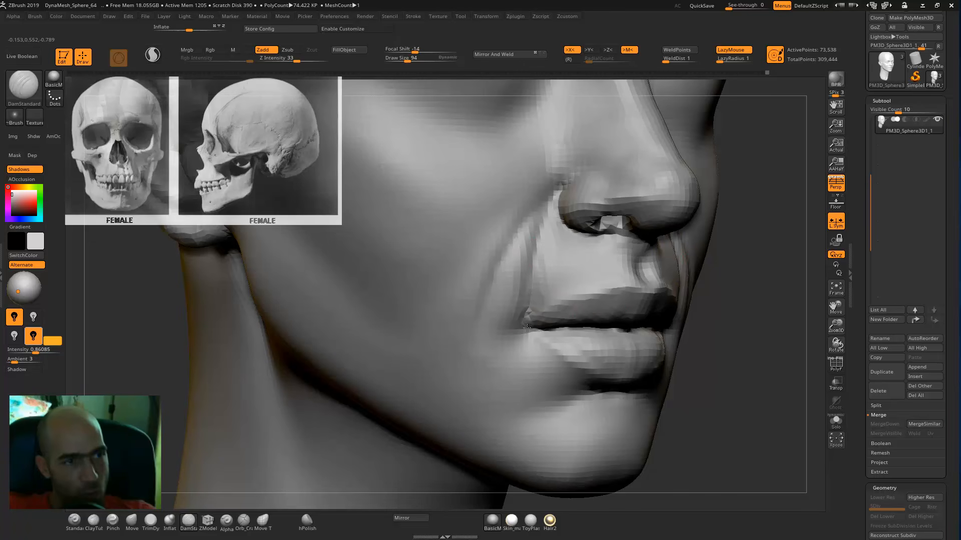
{"action": "key", "text": "ctrl"}
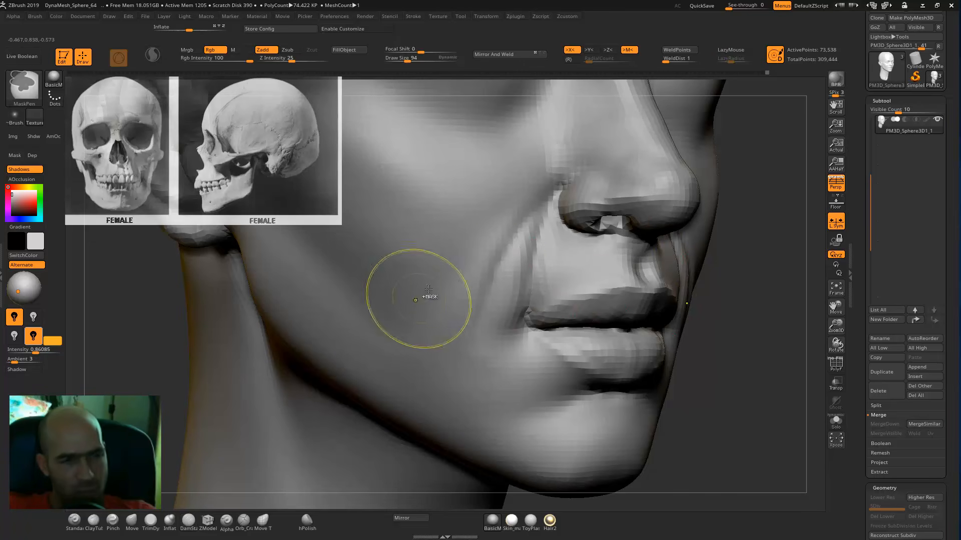
{"action": "left_click_drag", "start_coordinate": [529, 211], "coordinate": [505, 269]}
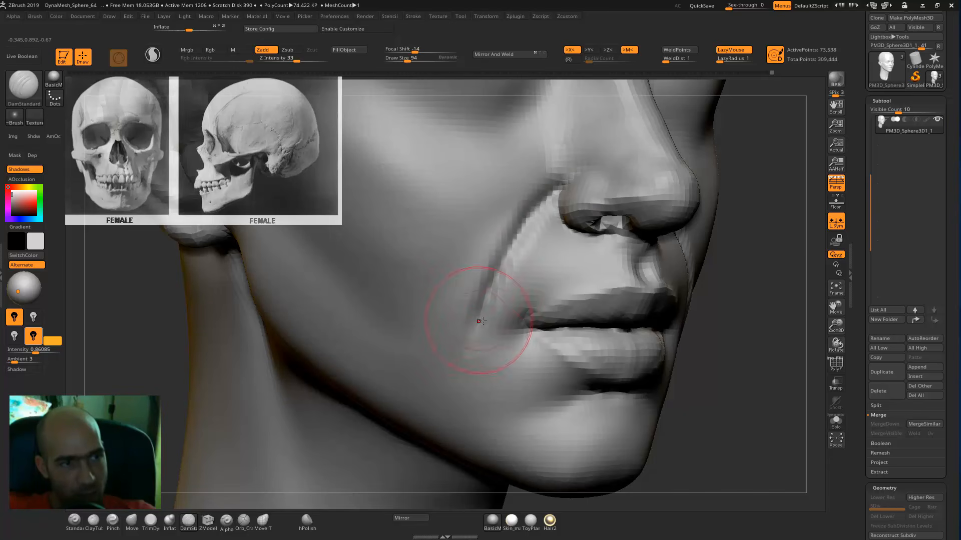
- Build up the area between the nasolabial fold and mouth corner with the ClayTubes brush at draw size 94 and smooth the fold
{"action": "key", "text": "b"}
{"action": "key", "text": "c"}
{"action": "key", "text": "t"}
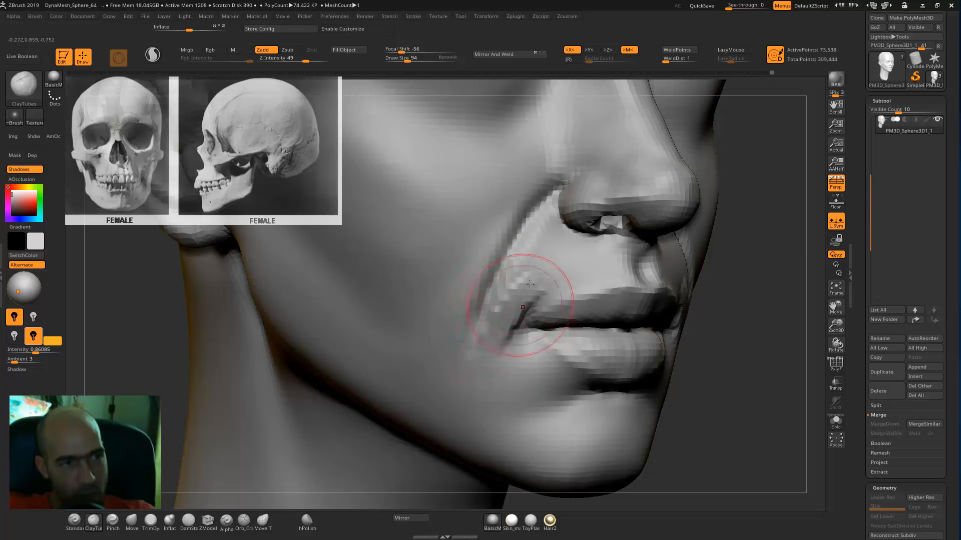
{"action": "key", "text": "shift"}
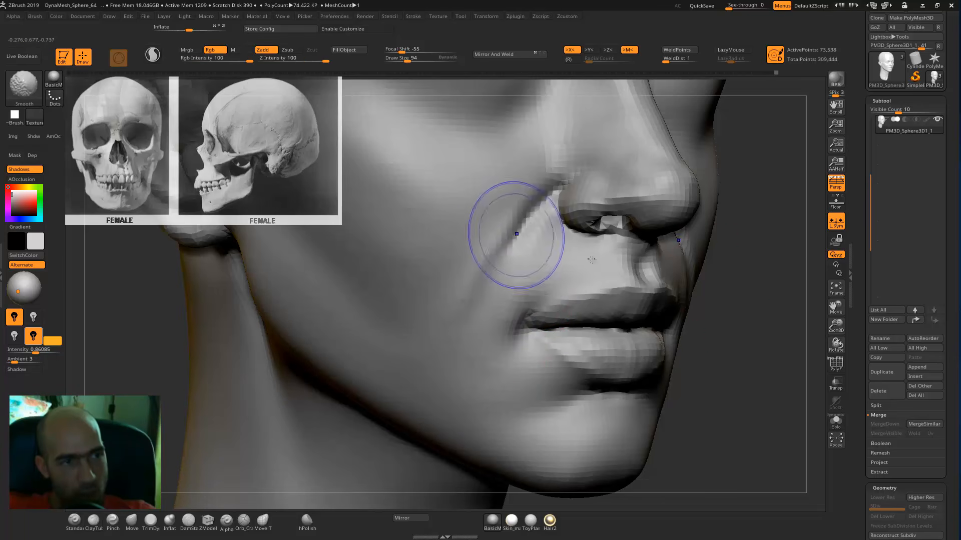
{"action": "mouse_move", "coordinate": [691, 261]}
{"action": "left_mouse_down"}
{"action": "mouse_move", "coordinate": [671, 332]}
{"action": "mouse_move", "coordinate": [686, 338]}
{"action": "mouse_move", "coordinate": [492, 309]}
{"action": "left_mouse_up"}
{"action": "key", "text": "shift"}
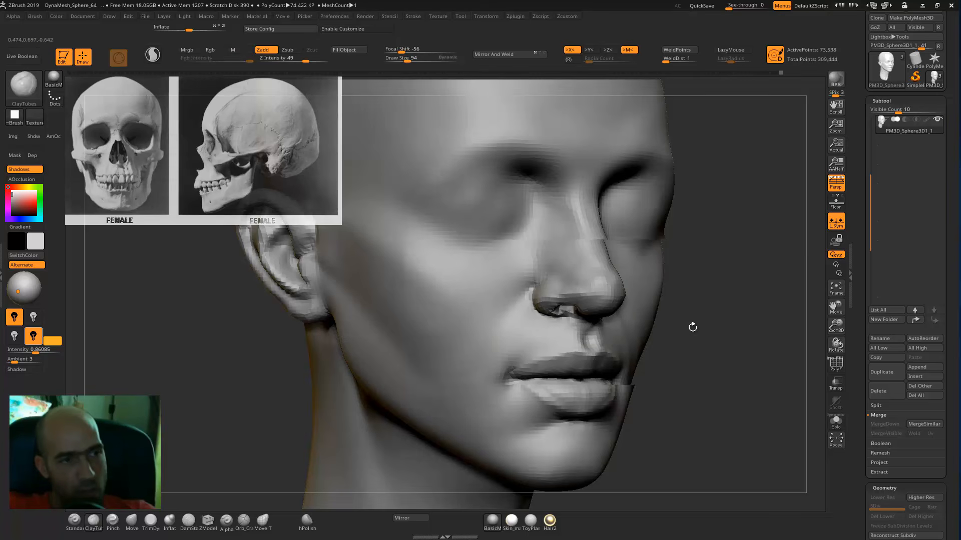
- Soften the cheek between the nose, mouth corner and jaw with the Standard brush at draw size 94 and smoothing
{"action": "left_click_drag", "start_coordinate": [693, 327], "coordinate": [614, 316]}
{"action": "mouse_move", "coordinate": [751, 338]}
{"action": "left_mouse_down"}
{"action": "mouse_move", "coordinate": [695, 328]}
{"action": "mouse_move", "coordinate": [680, 304]}
{"action": "mouse_move", "coordinate": [624, 317]}
{"action": "mouse_move", "coordinate": [608, 334]}
{"action": "left_mouse_up"}
{"action": "key", "text": "shift"}
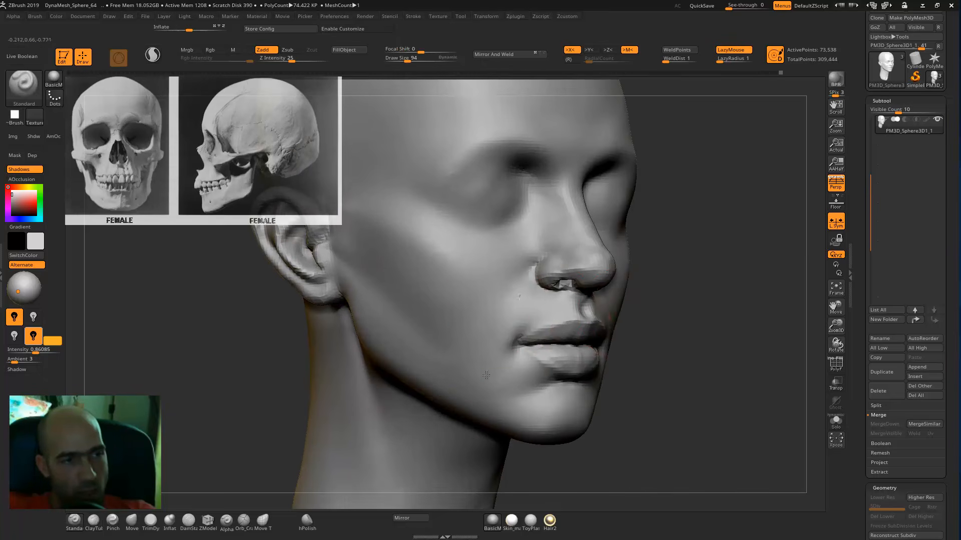
{"action": "key", "text": "shift"}
{"action": "left_click_drag", "start_coordinate": [486, 290], "coordinate": [461, 300], "text": "shift"}
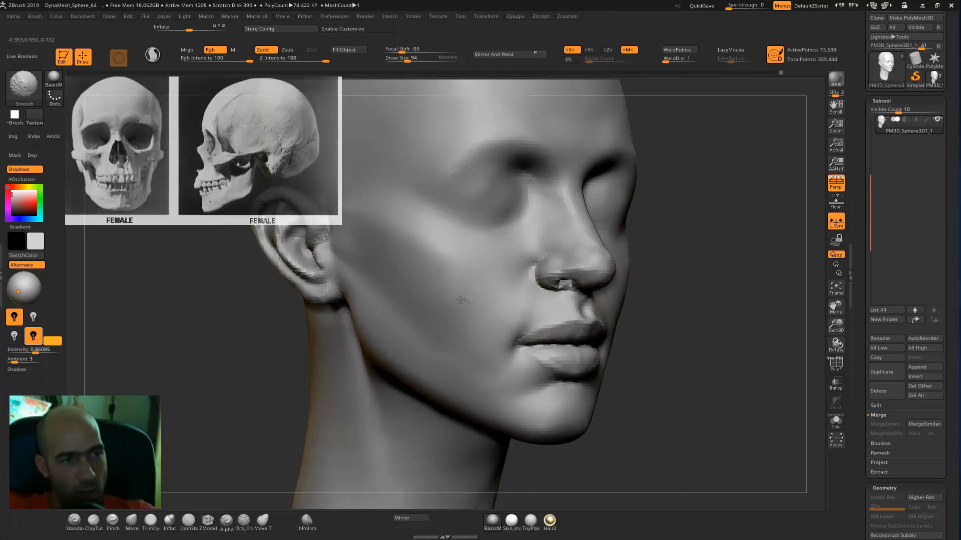
{"action": "left_click_drag", "start_coordinate": [692, 281], "coordinate": [405, 250]}
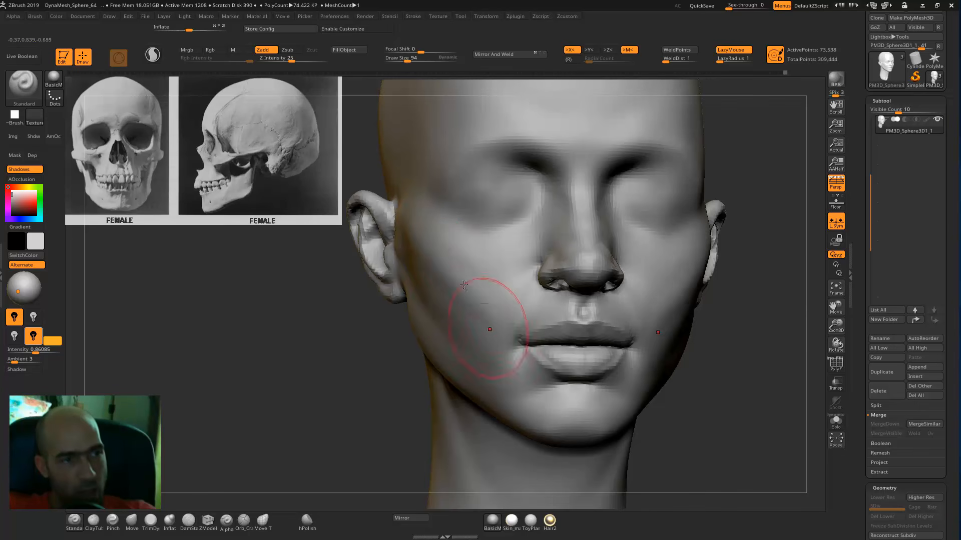
{"action": "left_click_drag", "start_coordinate": [463, 296], "coordinate": [459, 320], "text": "shift"}
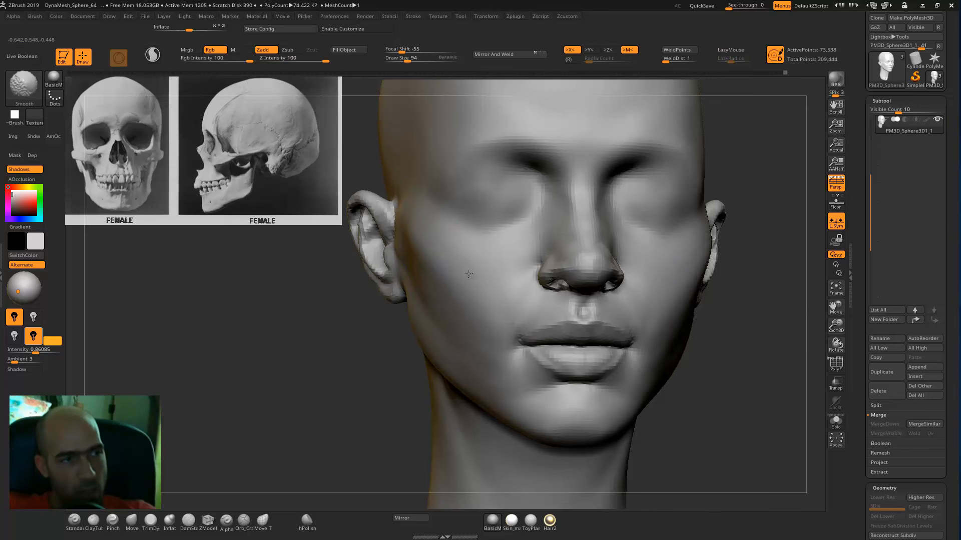
- Smooth the cheek beside the mouth and rework the crease near the mouth corner with the DamStandard brush at draw size 94
{"action": "left_click_drag", "start_coordinate": [378, 330], "coordinate": [382, 243]}
{"action": "left_click_drag", "start_coordinate": [723, 299], "coordinate": [475, 260]}
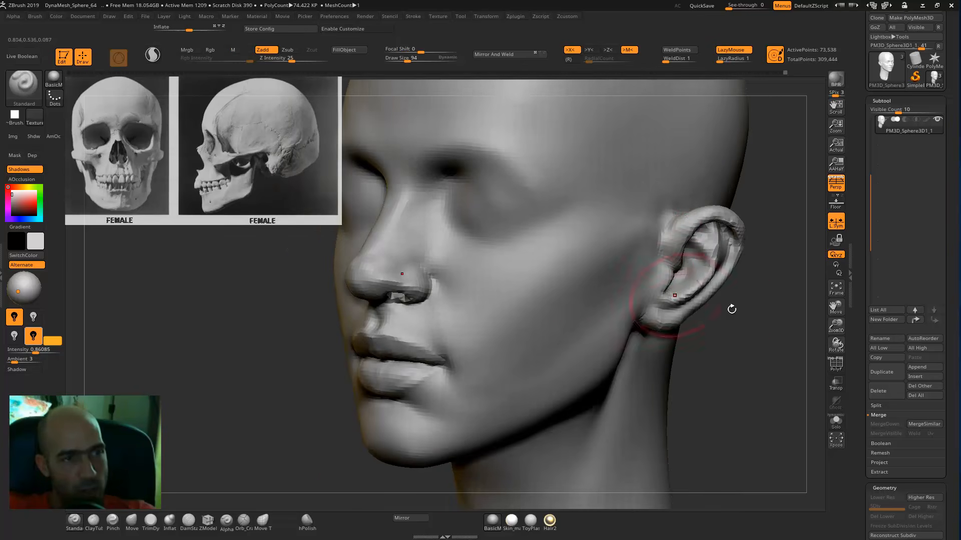
{"action": "left_click_drag", "start_coordinate": [731, 309], "coordinate": [662, 227]}
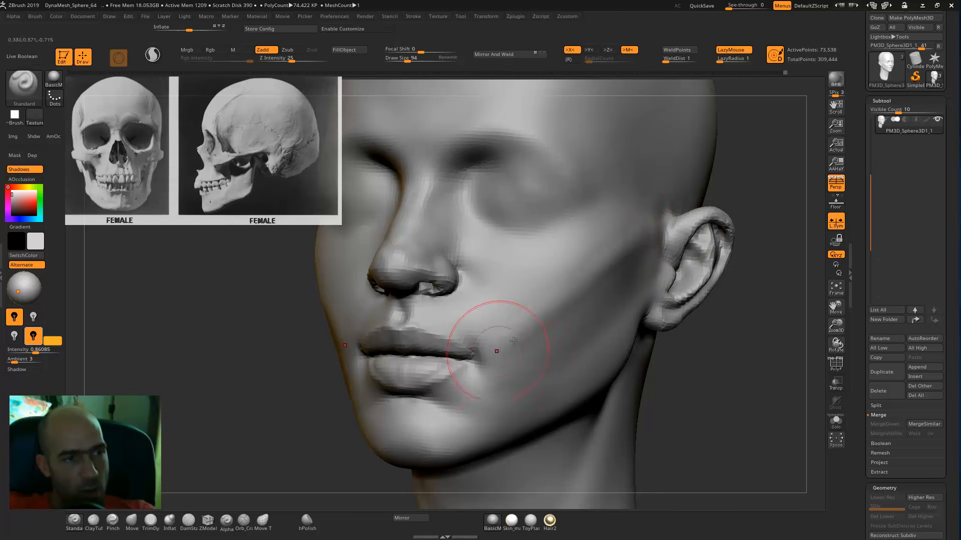
{"action": "left_click_drag", "start_coordinate": [501, 348], "coordinate": [516, 345], "text": "shift"}
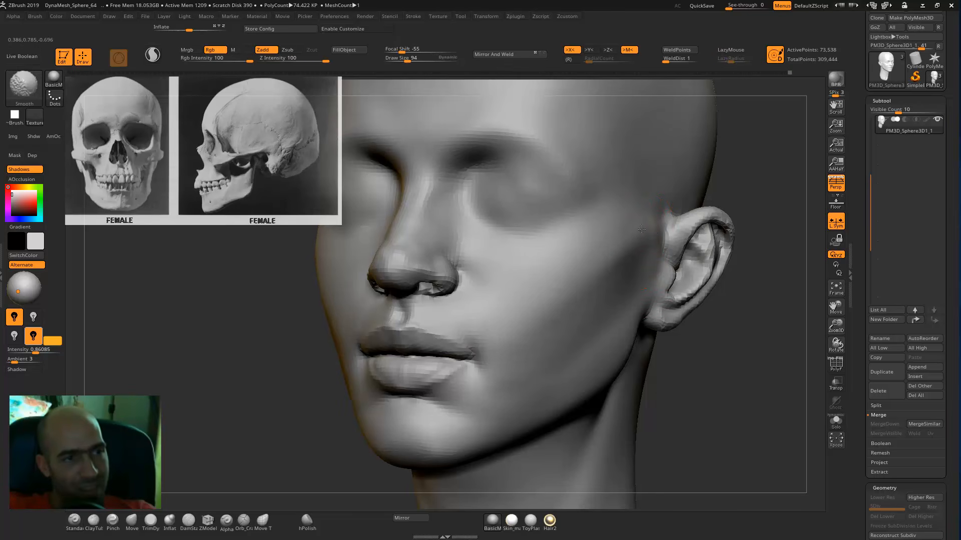
{"action": "left_click_drag", "start_coordinate": [725, 348], "coordinate": [515, 275]}
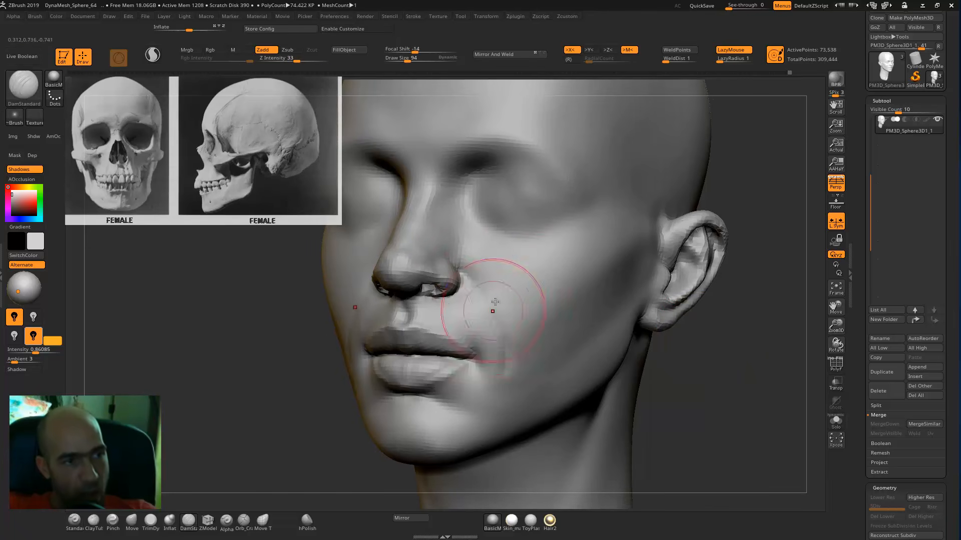
{"action": "mouse_move", "coordinate": [497, 302]}
{"action": "left_mouse_down", "text": "shift"}
{"action": "mouse_move", "coordinate": [521, 366]}
{"action": "mouse_move", "coordinate": [504, 322]}
{"action": "mouse_move", "coordinate": [508, 333]}
{"action": "left_mouse_up", "text": "shift"}
- Adjust the mouth corners with the Move brush at draw size 94
{"action": "mouse_move", "coordinate": [688, 419]}
{"action": "left_mouse_down", "text": "alt"}
{"action": "mouse_move", "coordinate": [681, 373]}
{"action": "mouse_move", "coordinate": [740, 371]}
{"action": "left_mouse_up", "text": "alt"}
{"action": "mouse_move", "coordinate": [639, 367]}
{"action": "left_mouse_down", "text": "alt"}
{"action": "mouse_move", "coordinate": [714, 343]}
{"action": "mouse_move", "coordinate": [716, 363]}
{"action": "left_mouse_up", "text": "alt"}
{"action": "mouse_move", "coordinate": [691, 330]}
{"action": "left_mouse_down"}
{"action": "mouse_move", "coordinate": [699, 337]}
{"action": "mouse_move", "coordinate": [656, 301]}
{"action": "mouse_move", "coordinate": [641, 317]}
{"action": "mouse_move", "coordinate": [713, 370]}
{"action": "left_mouse_up"}
{"action": "left_click_drag", "start_coordinate": [713, 370], "coordinate": [655, 350]}
{"action": "key", "text": "b"}
{"action": "key", "text": "m"}
{"action": "key", "text": "v"}
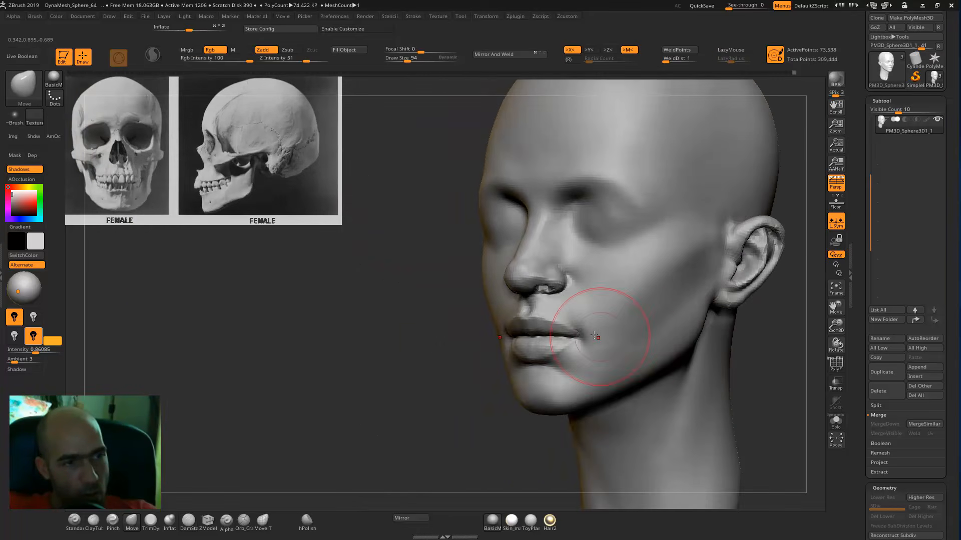
{"action": "mouse_move", "coordinate": [498, 363]}
{"action": "left_mouse_down"}
{"action": "mouse_move", "coordinate": [453, 378]}
{"action": "mouse_move", "coordinate": [580, 331]}
{"action": "left_mouse_up"}
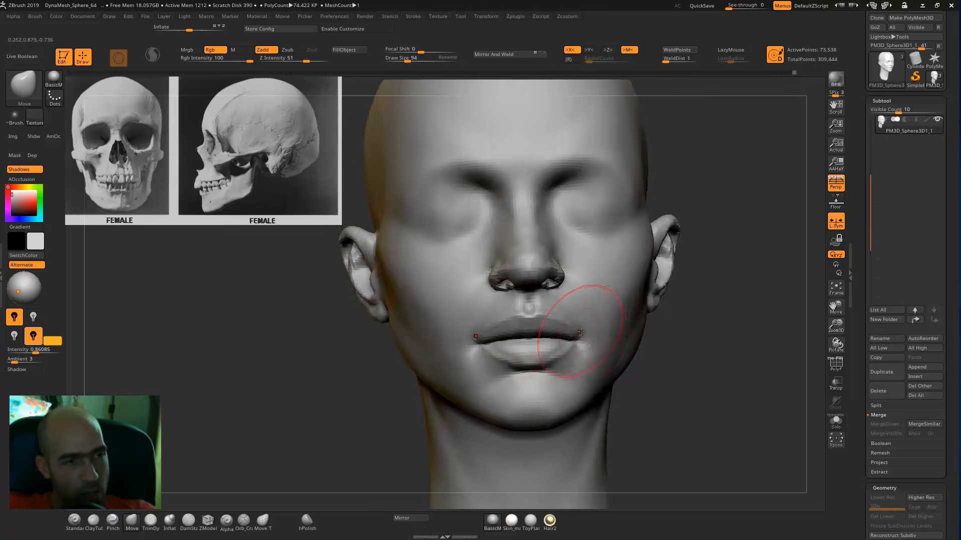
- Refine the shape of the lower lip with the Move brush at draw size 94, checking it from several angles
{"action": "left_click_drag", "start_coordinate": [681, 341], "coordinate": [733, 358]}
{"action": "left_click_drag", "start_coordinate": [733, 357], "coordinate": [733, 395], "text": "alt"}
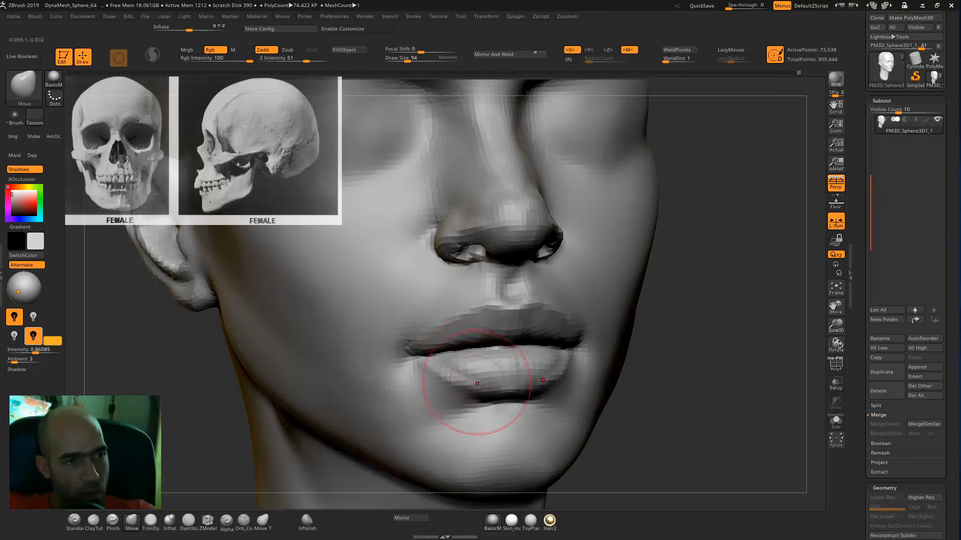
{"action": "left_click_drag", "start_coordinate": [663, 388], "coordinate": [638, 358], "text": "alt"}
{"action": "left_click_drag", "start_coordinate": [638, 358], "coordinate": [495, 373]}
{"action": "left_click_drag", "start_coordinate": [495, 373], "coordinate": [492, 414], "text": "alt"}
{"action": "left_click_drag", "start_coordinate": [426, 445], "coordinate": [420, 380], "text": "alt"}
{"action": "mouse_move", "coordinate": [420, 380]}
{"action": "left_mouse_down"}
{"action": "mouse_move", "coordinate": [695, 376]}
{"action": "mouse_move", "coordinate": [624, 379]}
{"action": "mouse_move", "coordinate": [643, 394]}
{"action": "mouse_move", "coordinate": [665, 353]}
{"action": "mouse_move", "coordinate": [668, 396]}
{"action": "left_mouse_up"}
- Shape the front of the chin below the lower lip with the Standard brush at draw size 94
{"action": "key", "text": "b"}
{"action": "key", "text": "s"}
{"action": "key", "text": "t"}
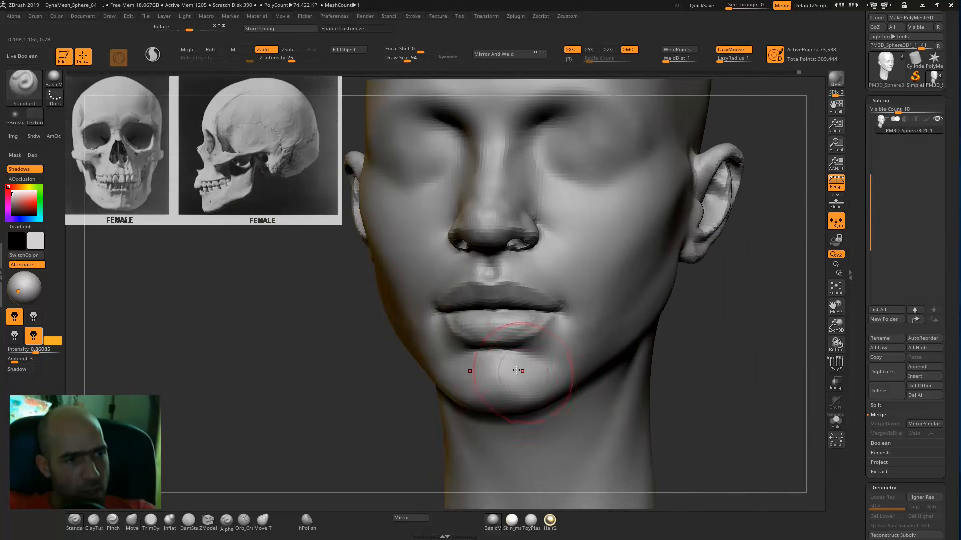
{"action": "left_click_drag", "start_coordinate": [426, 429], "coordinate": [501, 384]}
{"action": "mouse_move", "coordinate": [561, 390]}
{"action": "left_mouse_down"}
{"action": "mouse_move", "coordinate": [589, 382]}
{"action": "mouse_move", "coordinate": [569, 376]}
{"action": "mouse_move", "coordinate": [608, 344]}
{"action": "mouse_move", "coordinate": [602, 381]}
{"action": "left_mouse_up"}
- Flatten the underside of the chin and the adjoining jaw with the TrimDynamic brush at draw size 94
{"action": "key", "text": "b"}
{"action": "key", "text": "t"}
{"action": "key", "text": "d"}
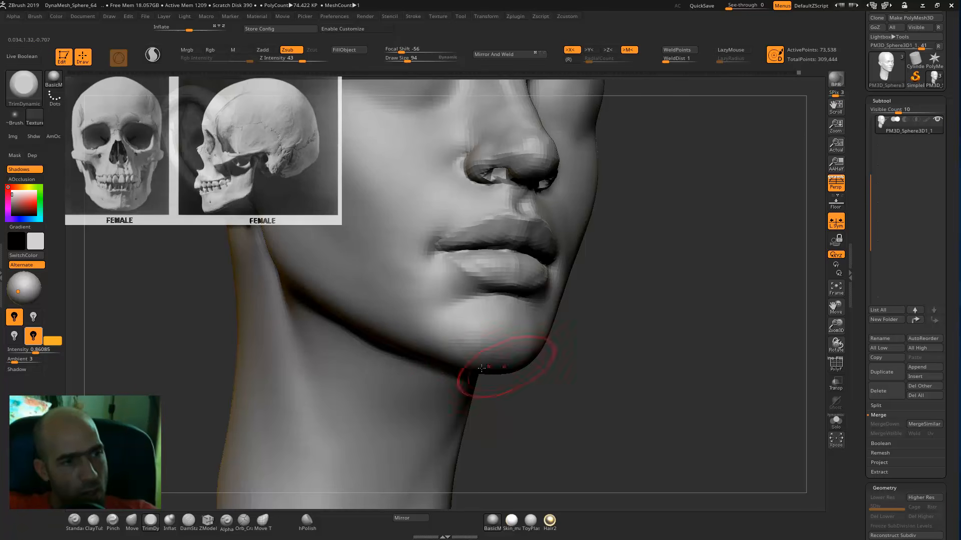
{"action": "left_click_drag", "start_coordinate": [635, 349], "coordinate": [548, 329], "text": "alt"}
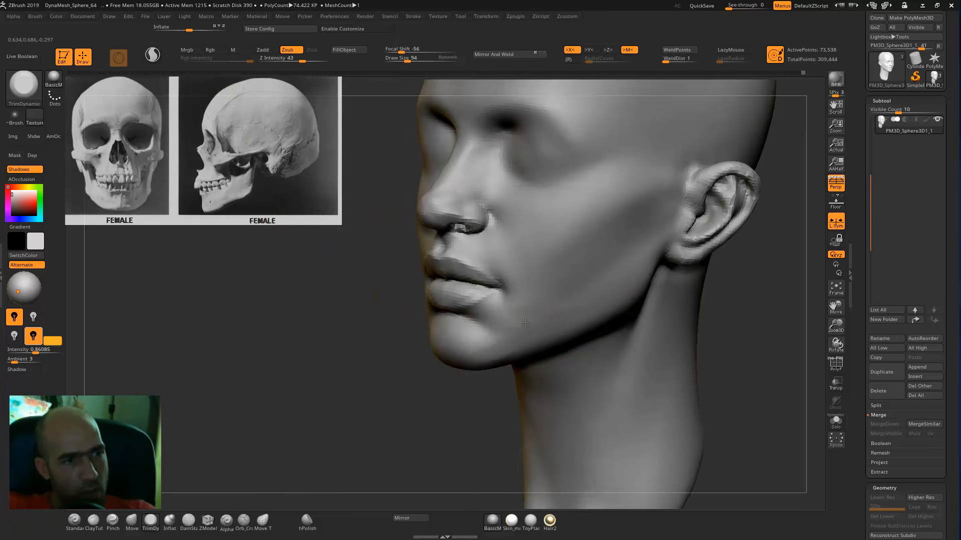
- Build up the sides of the nose bridge with the ClayTubes brush at draw size 62 and smooth them
{"action": "left_click_drag", "start_coordinate": [397, 349], "coordinate": [372, 290], "text": "alt"}
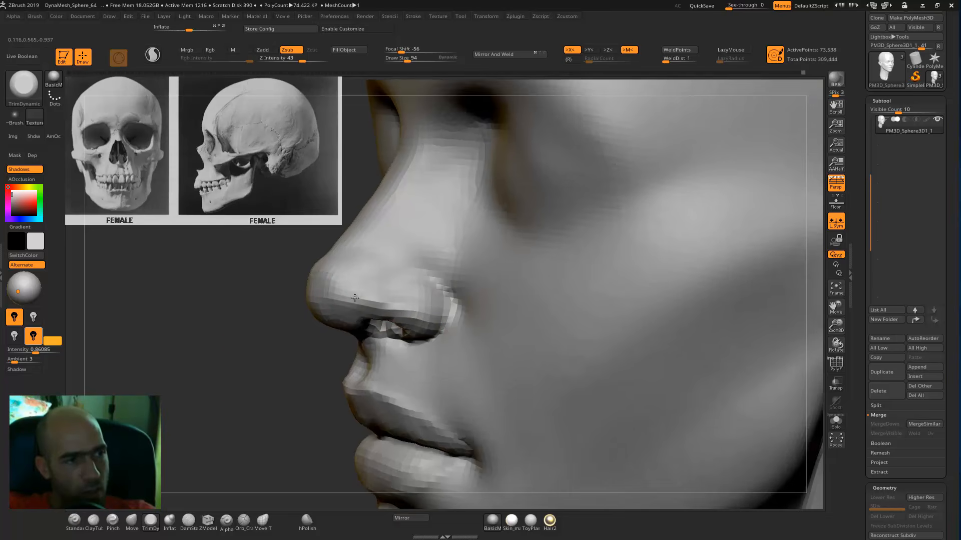
{"action": "left_click_drag", "start_coordinate": [283, 369], "coordinate": [363, 324]}
{"action": "left_click_drag", "start_coordinate": [732, 398], "coordinate": [795, 428], "text": "alt"}
{"action": "key", "text": "2"}
{"action": "key", "text": "bracketleft"}
{"action": "key", "text": "bracketleft"}
{"action": "key", "text": "bracketleft"}
{"action": "left_click_drag", "start_coordinate": [461, 313], "coordinate": [461, 270]}
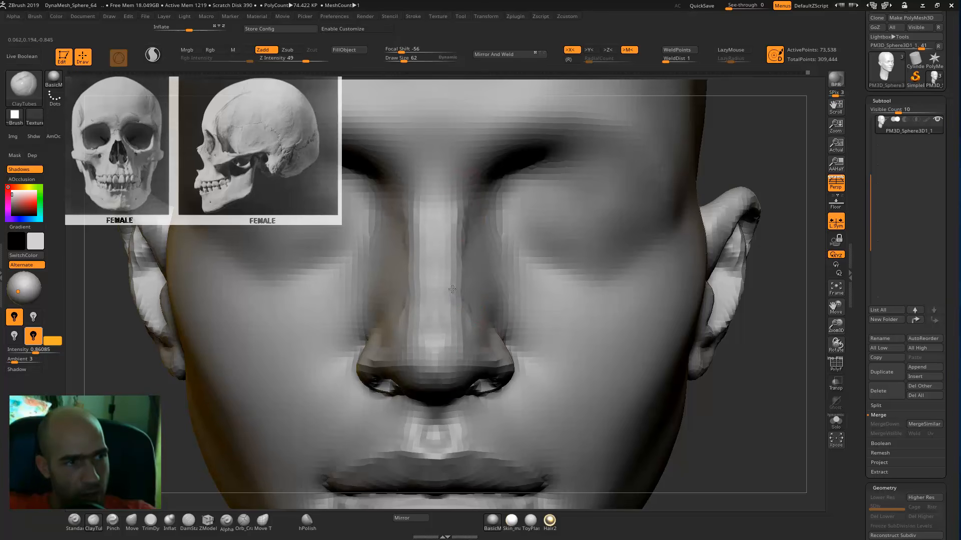
{"action": "left_click_drag", "start_coordinate": [466, 331], "coordinate": [464, 245], "text": "shift"}
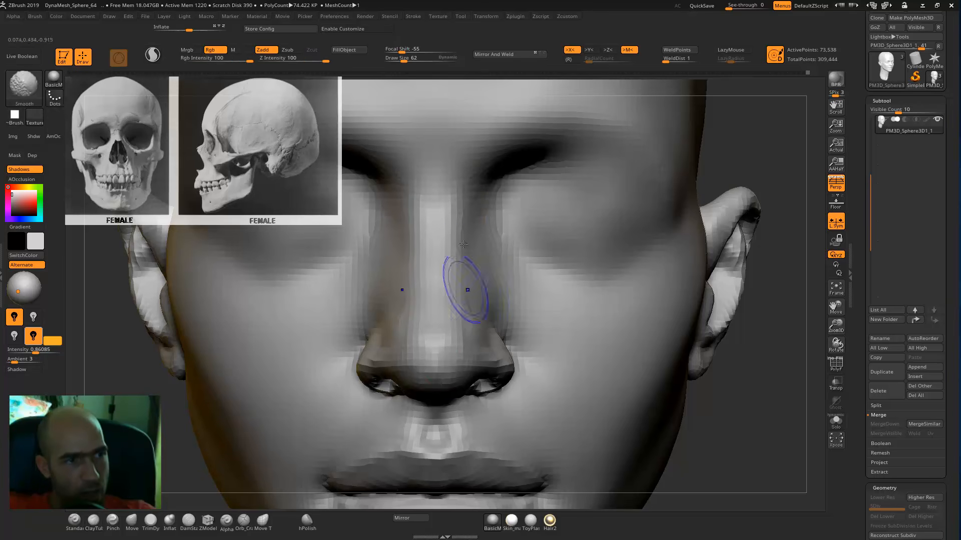
- Refine the side of the nose above the nostril wing with the Standard brush at draw size 62 and smooth it
{"action": "key", "text": "b"}
{"action": "key", "text": "s"}
{"action": "key", "text": "t"}
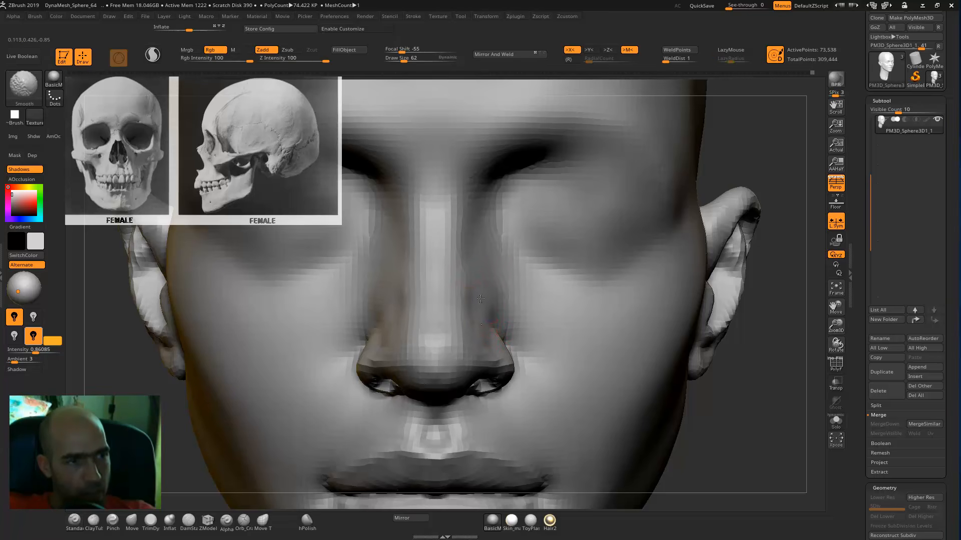
{"action": "key", "text": "shift"}
- Narrow the nostril wings by pushing them inward with the Move brush at draw size 86
{"action": "mouse_move", "coordinate": [721, 431]}
{"action": "left_mouse_down", "text": "alt"}
{"action": "mouse_move", "coordinate": [690, 403]}
{"action": "mouse_move", "coordinate": [697, 350]}
{"action": "mouse_move", "coordinate": [709, 369]}
{"action": "left_mouse_up", "text": "alt"}
{"action": "key", "text": "b"}
{"action": "key", "text": "m"}
{"action": "key", "text": "v"}
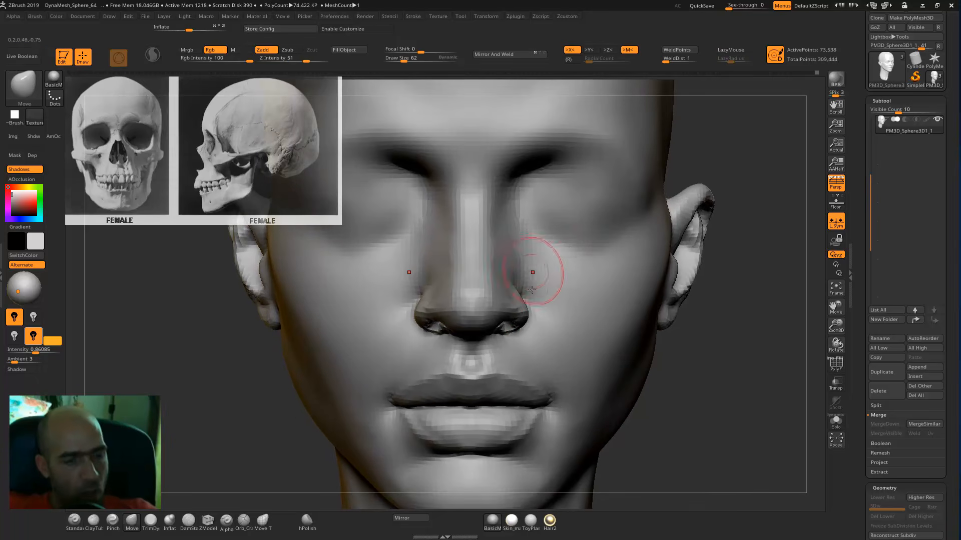
{"action": "key", "text": "]"}
{"action": "left_click_drag", "start_coordinate": [524, 320], "coordinate": [511, 322]}
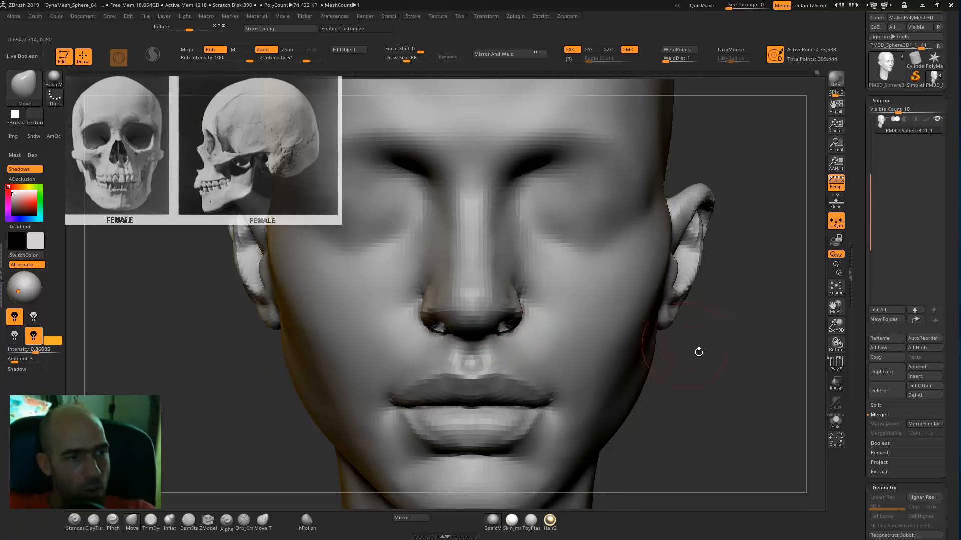
{"action": "right_click_drag", "start_coordinate": [546, 308], "coordinate": [543, 332], "text": "ctrl"}
{"action": "left_click_drag", "start_coordinate": [524, 318], "coordinate": [520, 319]}
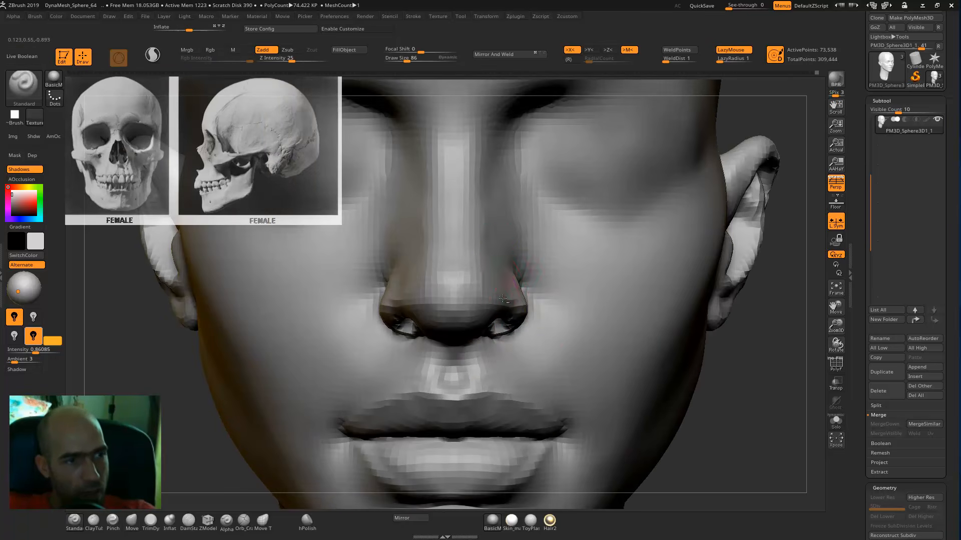
- Shape the side of the nose above the nostril with the Standard brush at draw size 86 and smooth the outer jaw
{"action": "left_click_drag", "start_coordinate": [787, 384], "coordinate": [506, 258]}
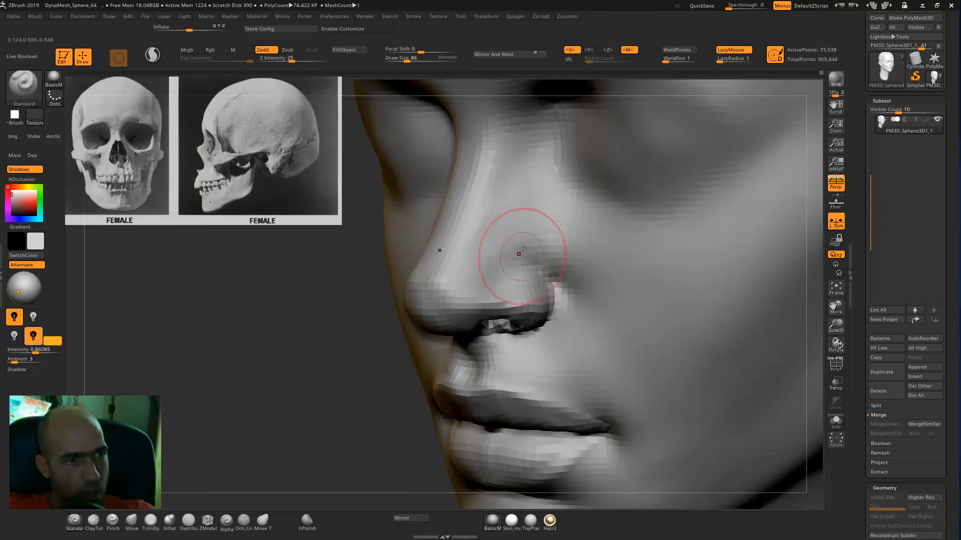
{"action": "left_click_drag", "start_coordinate": [317, 368], "coordinate": [582, 177], "text": "shift"}
{"action": "left_click_drag", "start_coordinate": [663, 250], "coordinate": [651, 290], "text": "shift"}
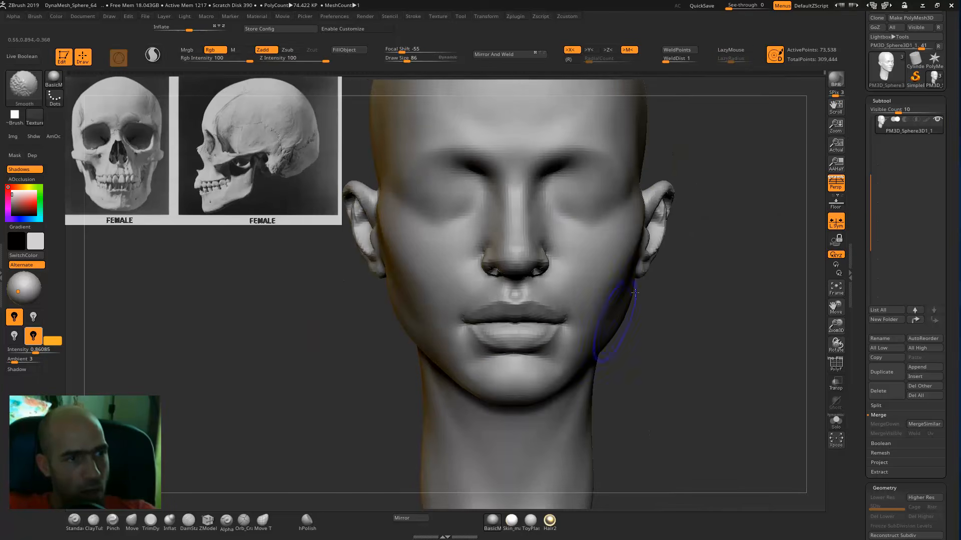
- Smooth the chin and the skin just below the corners of the mouth
{"action": "left_click_drag", "start_coordinate": [708, 242], "coordinate": [680, 328], "text": "alt"}
{"action": "mouse_move", "coordinate": [729, 286]}
{"action": "left_mouse_down", "text": "alt"}
{"action": "mouse_move", "coordinate": [757, 287]}
{"action": "mouse_move", "coordinate": [714, 185]}
{"action": "left_mouse_up", "text": "alt"}
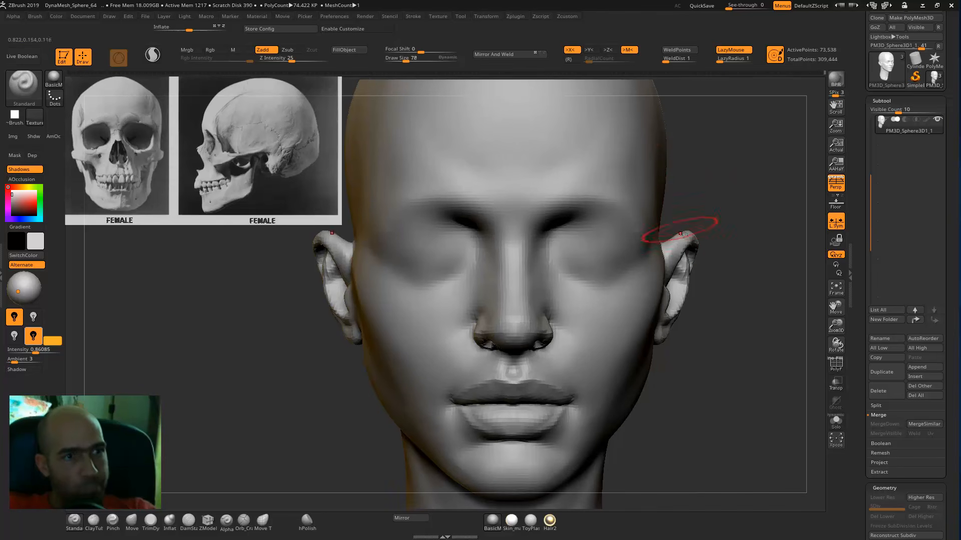
{"action": "left_click_drag", "start_coordinate": [737, 280], "coordinate": [739, 289], "text": "alt"}
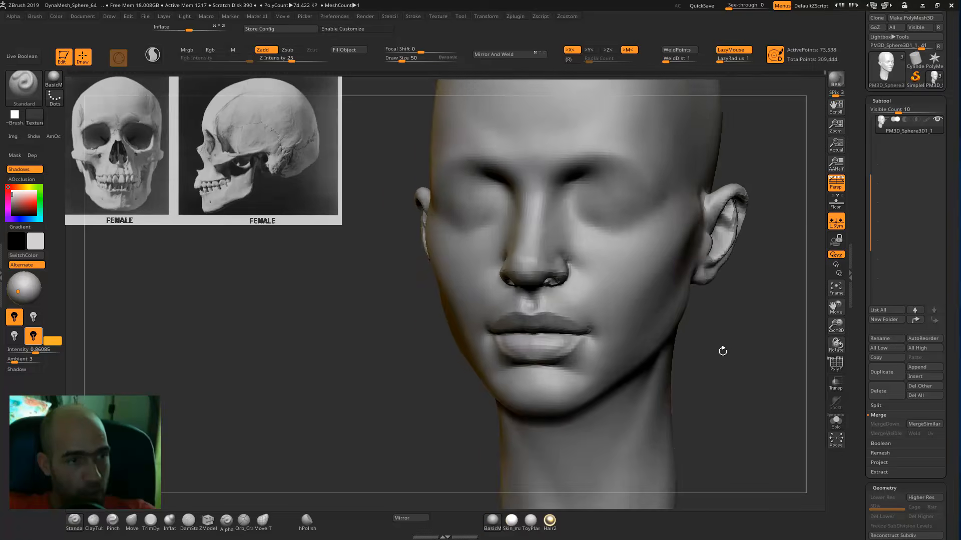
{"action": "left_click_drag", "start_coordinate": [591, 400], "coordinate": [562, 412], "text": "shift"}
{"action": "mouse_move", "coordinate": [778, 393]}
{"action": "left_mouse_down", "text": "alt"}
{"action": "mouse_move", "coordinate": [748, 384]}
{"action": "mouse_move", "coordinate": [605, 392]}
{"action": "left_mouse_up", "text": "alt"}
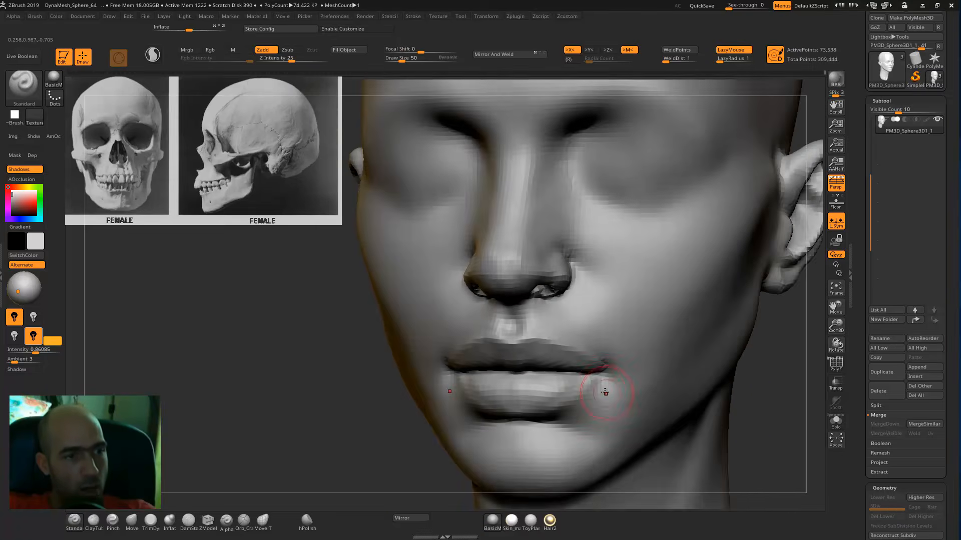
{"action": "key", "text": "shift"}
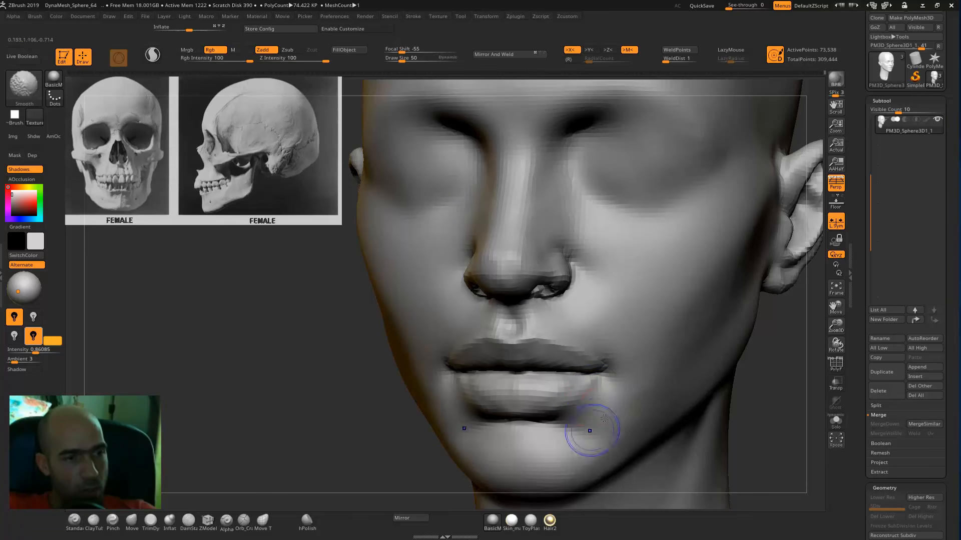
- Build up the area below the mouth corners with the ClayTubes brush and smooth it into the chin
{"action": "key", "text": "b"}
{"action": "key", "text": "c"}
{"action": "key", "text": "t"}
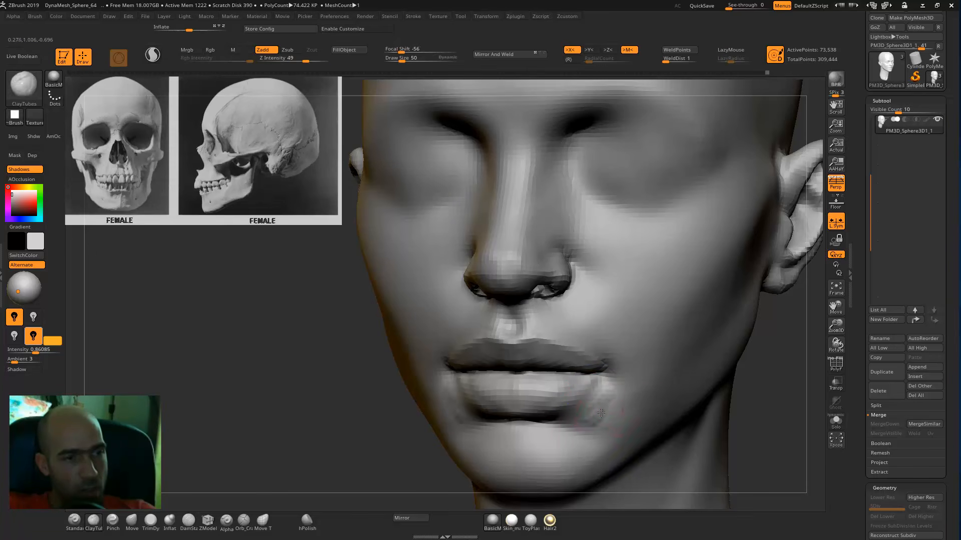
{"action": "key", "text": "shift"}
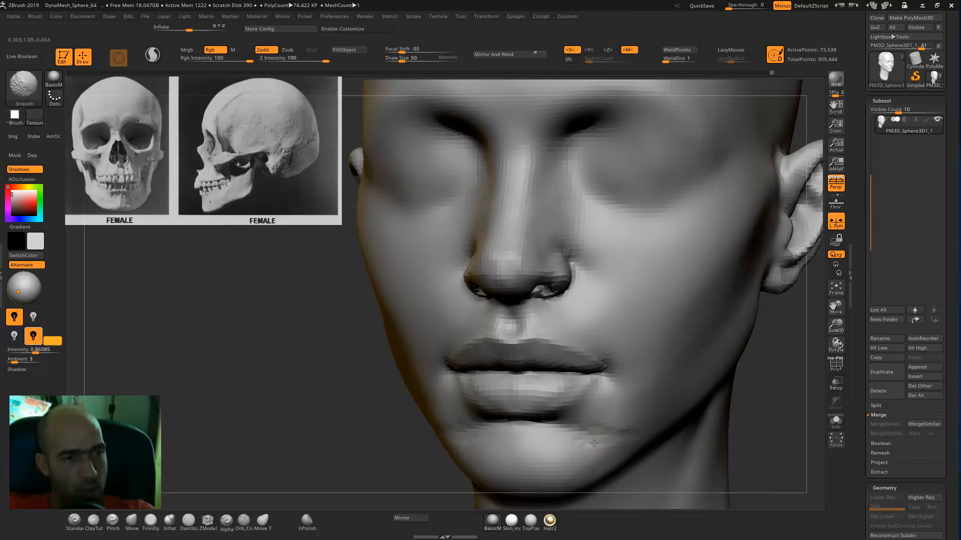
{"action": "mouse_move", "coordinate": [810, 410]}
{"action": "left_mouse_down", "text": "alt"}
{"action": "mouse_move", "coordinate": [742, 406]}
{"action": "mouse_move", "coordinate": [765, 408]}
{"action": "mouse_move", "coordinate": [724, 388]}
{"action": "mouse_move", "coordinate": [761, 339]}
{"action": "left_mouse_up", "text": "alt"}
{"action": "key", "text": "shift"}
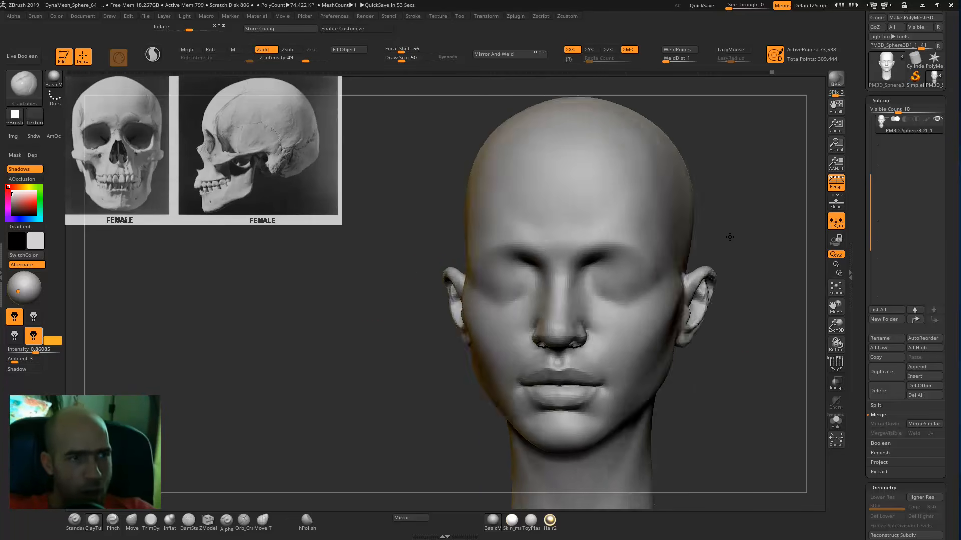
- Try carving symmetrical eye outlines and upper lid lines into the eye sockets with the DamStandard brush
{"action": "mouse_move", "coordinate": [735, 242]}
{"action": "left_mouse_down"}
{"action": "mouse_move", "coordinate": [703, 230]}
{"action": "mouse_move", "coordinate": [699, 203]}
{"action": "left_mouse_up"}
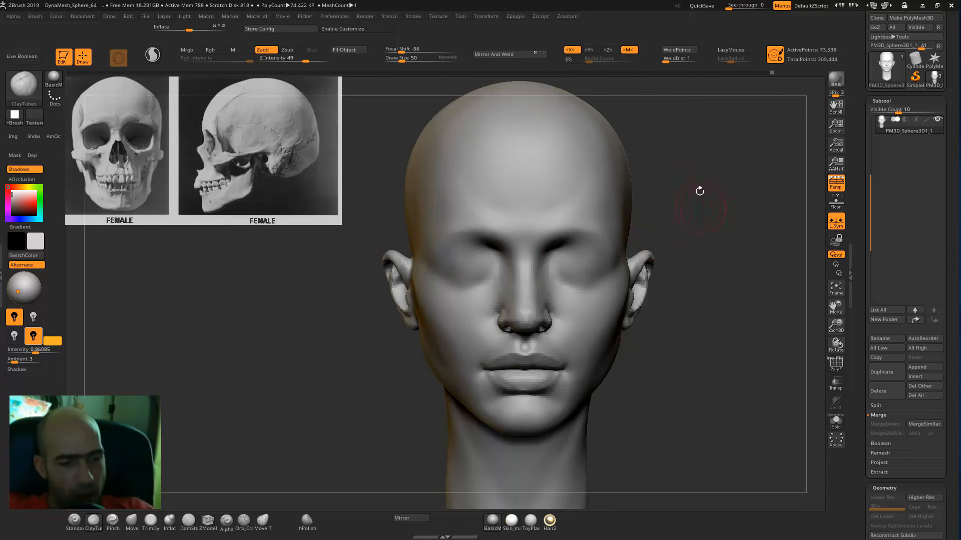
{"action": "key", "text": "b"}
{"action": "key", "text": "d"}
{"action": "key", "text": "s"}
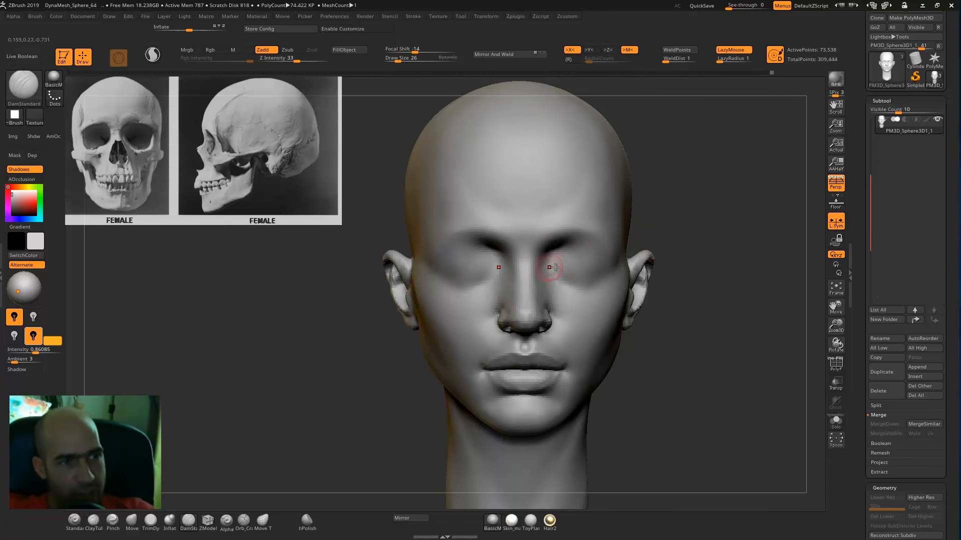
{"action": "left_click_drag", "start_coordinate": [716, 235], "coordinate": [678, 247], "text": "alt"}
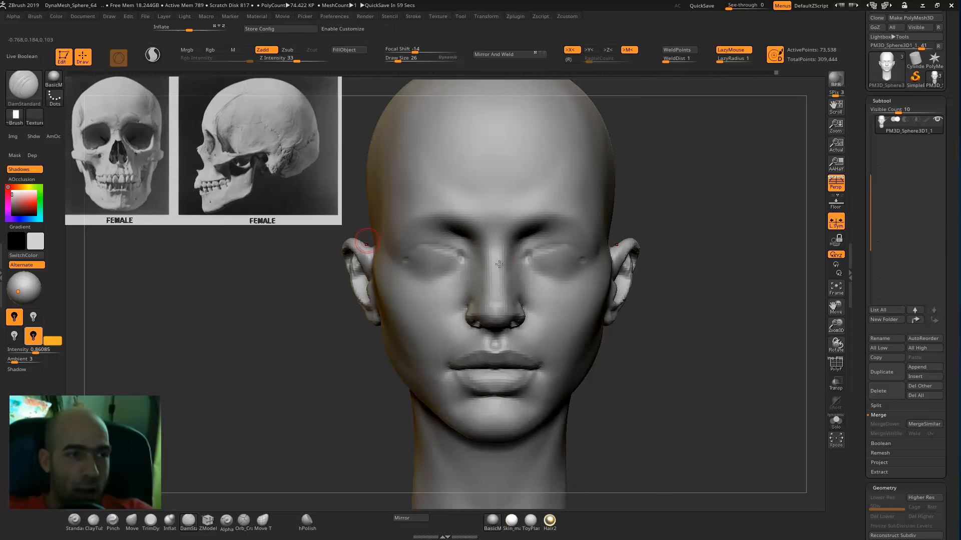
{"action": "right_click_drag", "start_coordinate": [506, 250], "coordinate": [559, 270], "text": "alt"}
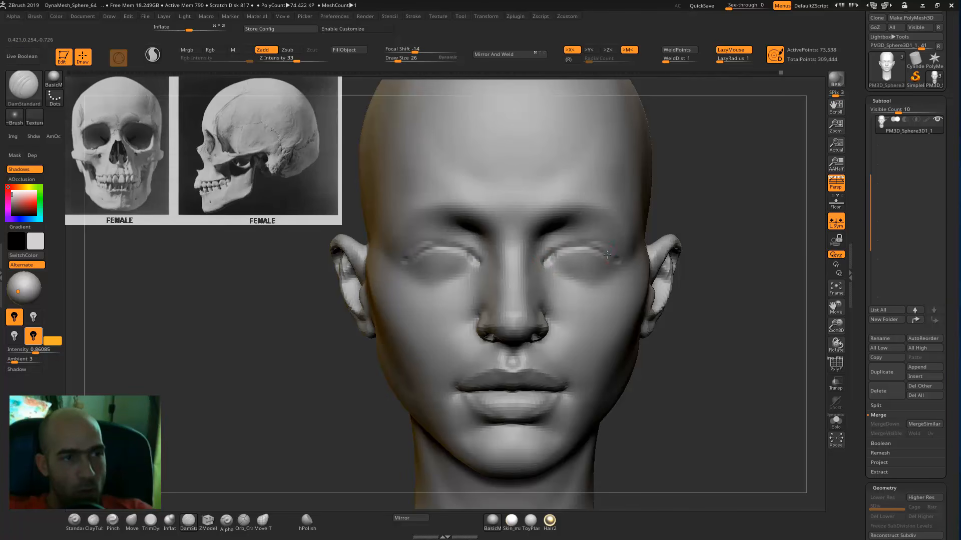
{"action": "key", "text": "shift"}
{"action": "left_click_drag", "start_coordinate": [610, 265], "coordinate": [609, 259], "text": "shift"}
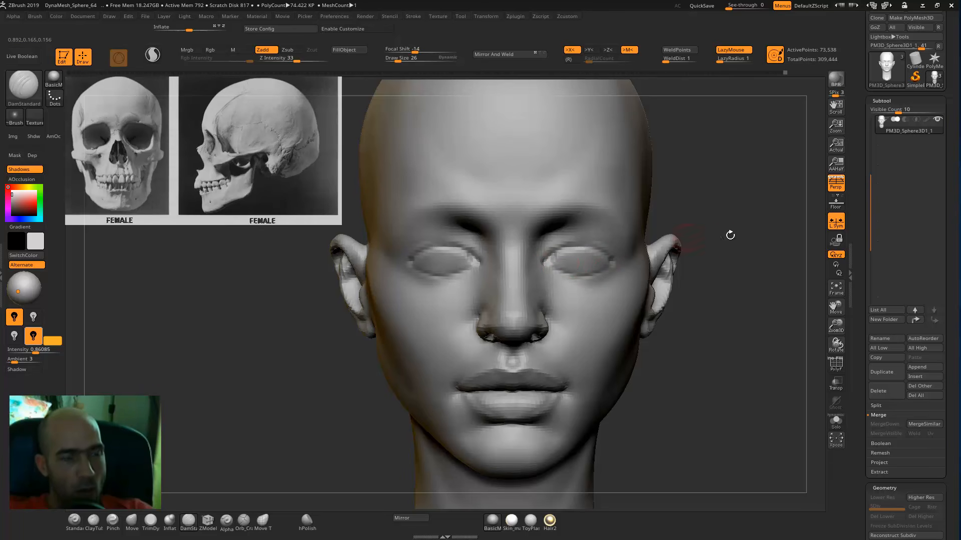
{"action": "left_click_drag", "start_coordinate": [730, 235], "coordinate": [598, 252]}
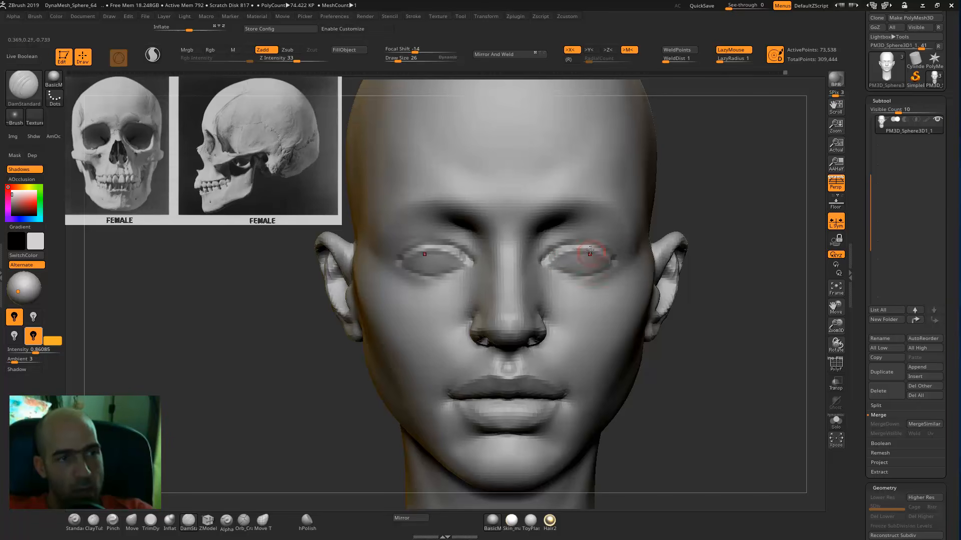
{"action": "left_click_drag", "start_coordinate": [572, 255], "coordinate": [553, 263]}
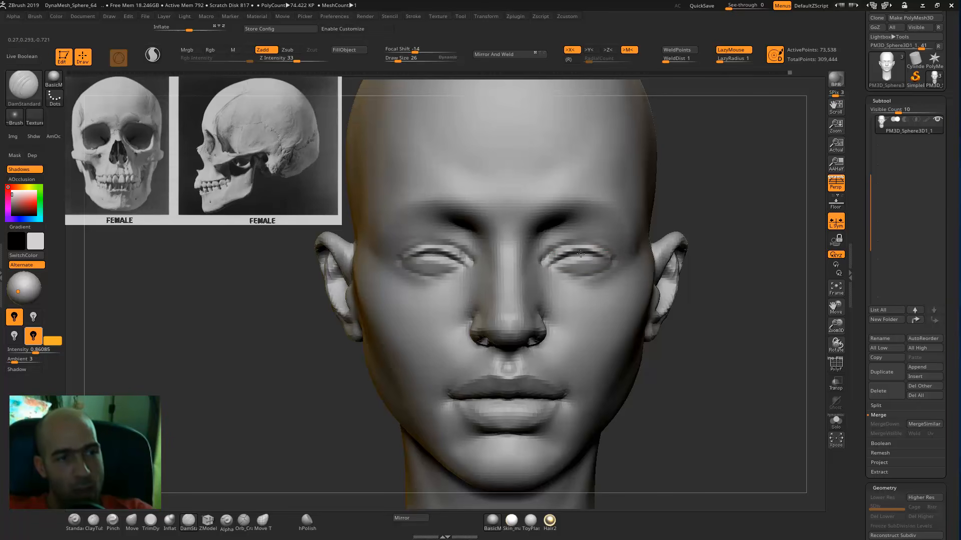
- Try reshaping the upper eyelids with an enlarged Move brush, checking them from below and from the front
{"action": "mouse_move", "coordinate": [744, 253]}
{"action": "left_mouse_down"}
{"action": "mouse_move", "coordinate": [729, 279]}
{"action": "mouse_move", "coordinate": [709, 187]}
{"action": "left_mouse_up"}
{"action": "key", "text": "b"}
{"action": "key", "text": "m"}
{"action": "key", "text": "v"}
{"action": "key", "text": "bracketright"}
{"action": "key", "text": "bracketright"}
{"action": "key", "text": "bracketright"}
{"action": "key", "text": "bracketright"}
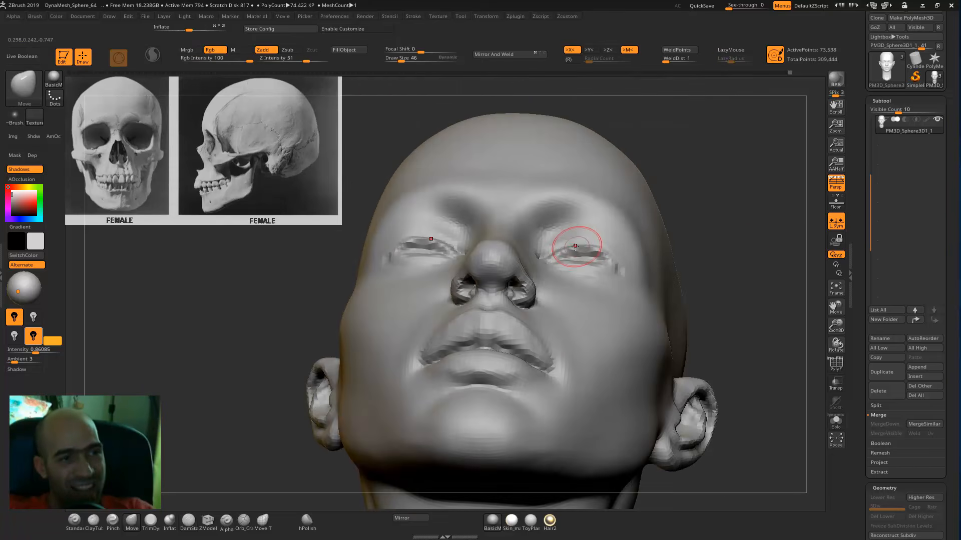
{"action": "mouse_move", "coordinate": [580, 253]}
{"action": "left_mouse_down"}
{"action": "mouse_move", "coordinate": [592, 245]}
{"action": "mouse_move", "coordinate": [568, 246]}
{"action": "left_mouse_up"}
{"action": "left_click_drag", "start_coordinate": [714, 227], "coordinate": [614, 252]}
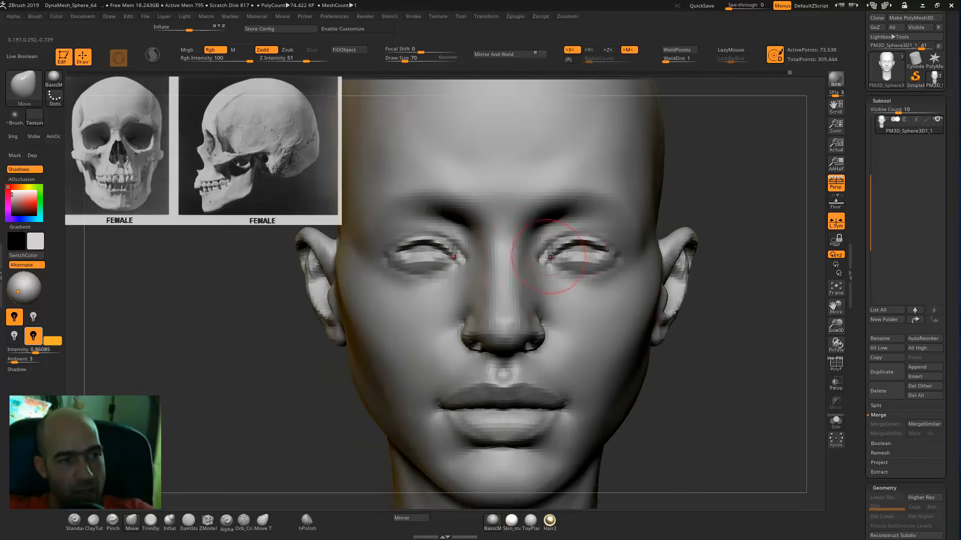
- Try shaping the inner eye corners and lids with the Standard brush at a draw size of 58
{"action": "mouse_move", "coordinate": [736, 218]}
{"action": "left_mouse_down"}
{"action": "mouse_move", "coordinate": [785, 200]}
{"action": "mouse_move", "coordinate": [761, 130]}
{"action": "left_mouse_up"}
{"action": "key", "text": "b"}
{"action": "key", "text": "s"}
{"action": "key", "text": "t"}
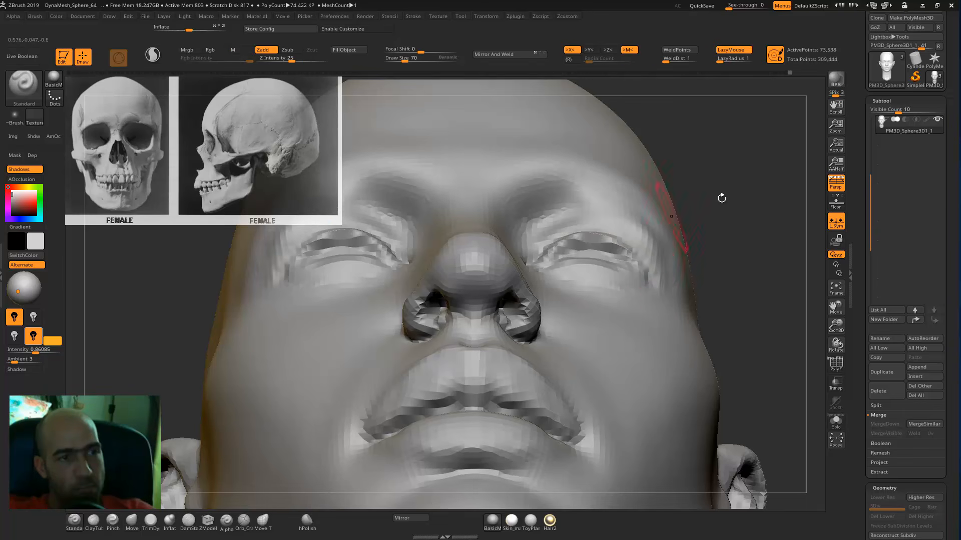
{"action": "left_click_drag", "start_coordinate": [721, 197], "coordinate": [643, 228]}
{"action": "key", "text": "shift"}
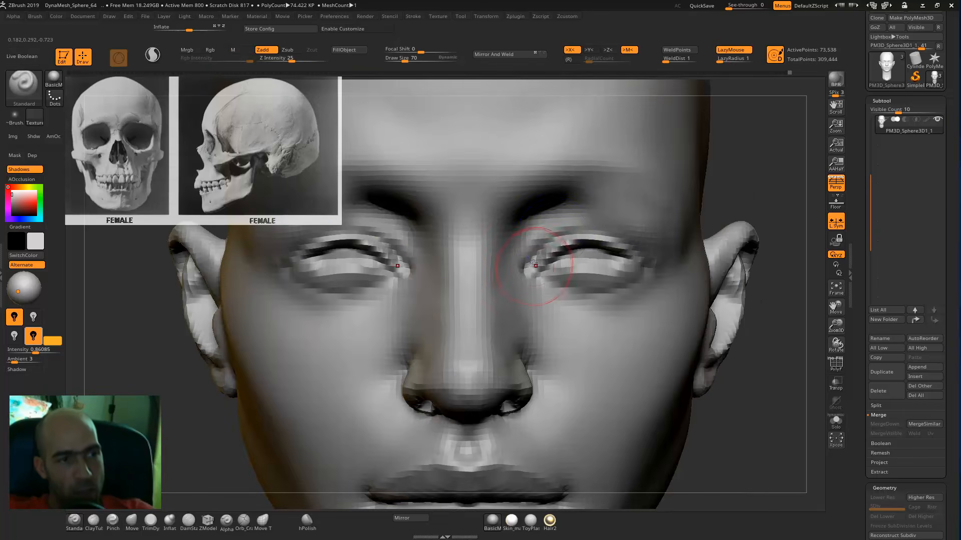
{"action": "left_click_drag", "start_coordinate": [772, 194], "coordinate": [688, 163]}
{"action": "key", "text": "bracketleft"}
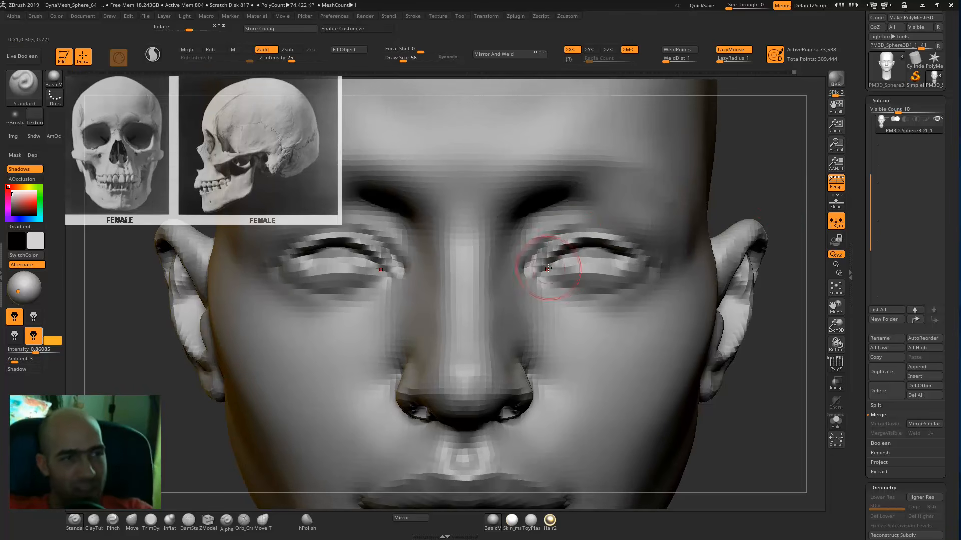
{"action": "mouse_move", "coordinate": [553, 262]}
{"action": "left_mouse_down"}
{"action": "mouse_move", "coordinate": [538, 271]}
{"action": "mouse_move", "coordinate": [599, 260]}
{"action": "left_mouse_up"}
- Adjust the eye shape with the Move brush, and smooth the carved eyelid detail back to plain eye forms
{"action": "key", "text": "f"}
{"action": "key", "text": "b"}
{"action": "key", "text": "m"}
{"action": "key", "text": "v"}
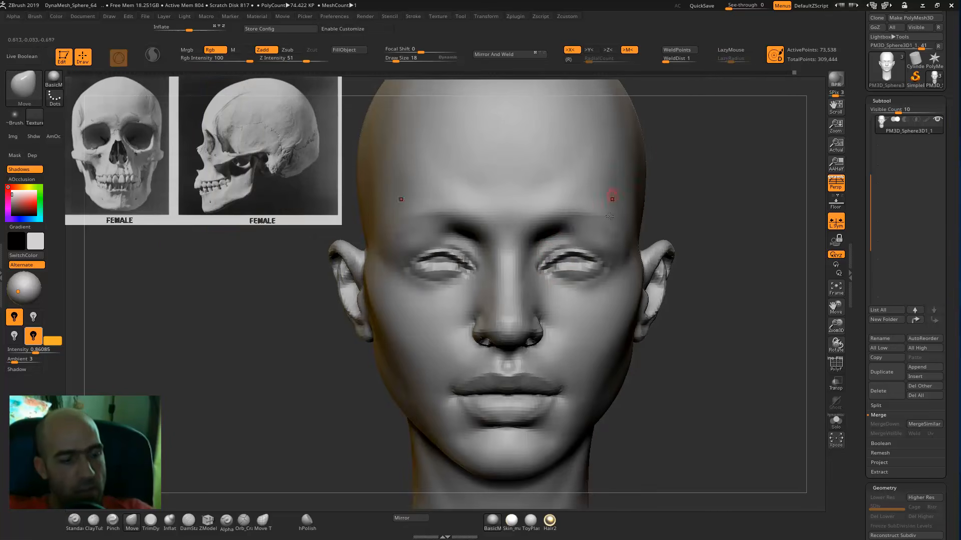
{"action": "mouse_move", "coordinate": [554, 257]}
{"action": "left_mouse_down"}
{"action": "mouse_move", "coordinate": [581, 251]}
{"action": "mouse_move", "coordinate": [601, 266]}
{"action": "mouse_move", "coordinate": [593, 252]}
{"action": "mouse_move", "coordinate": [565, 265]}
{"action": "mouse_move", "coordinate": [585, 247]}
{"action": "mouse_move", "coordinate": [590, 266]}
{"action": "left_mouse_up"}
{"action": "key", "text": "b"}
{"action": "key", "text": "s"}
{"action": "key", "text": "t"}
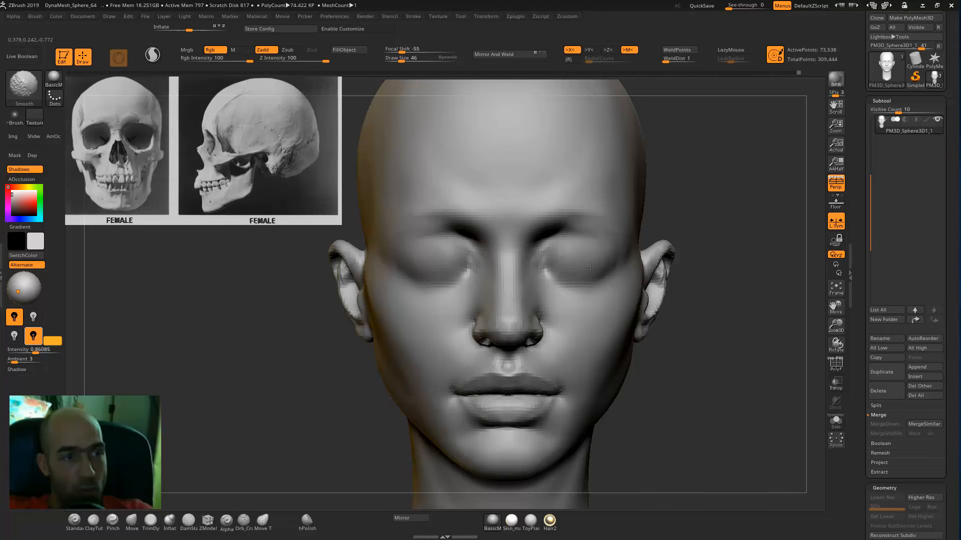
- Carve new almond-shaped eye outlines and a deep opening beneath the upper lids with the DamStandard brush
{"action": "mouse_move", "coordinate": [727, 244]}
{"action": "left_mouse_down", "text": "alt"}
{"action": "mouse_move", "coordinate": [711, 223]}
{"action": "mouse_move", "coordinate": [718, 260]}
{"action": "left_mouse_up", "text": "alt"}
{"action": "key", "text": "b"}
{"action": "key", "text": "d"}
{"action": "key", "text": "s"}
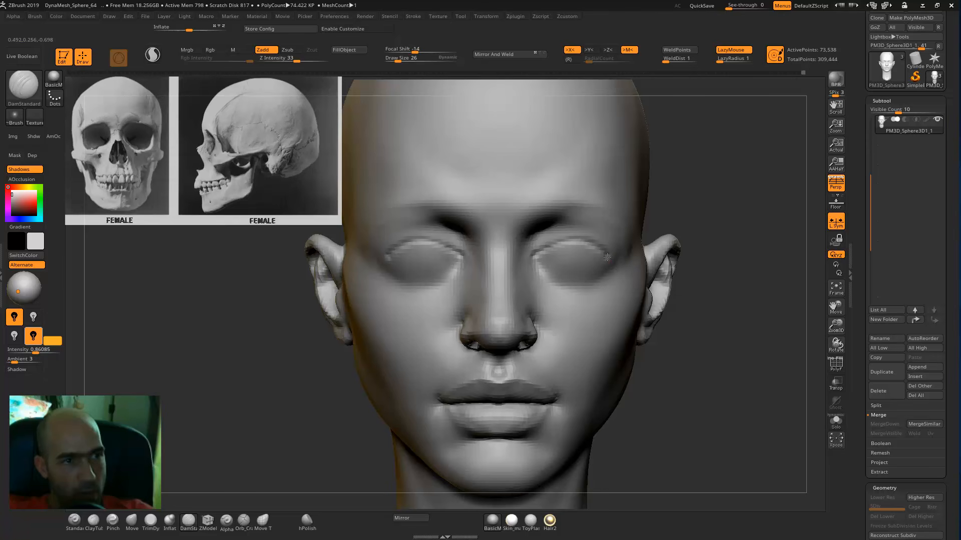
{"action": "left_click_drag", "start_coordinate": [544, 266], "coordinate": [608, 263]}
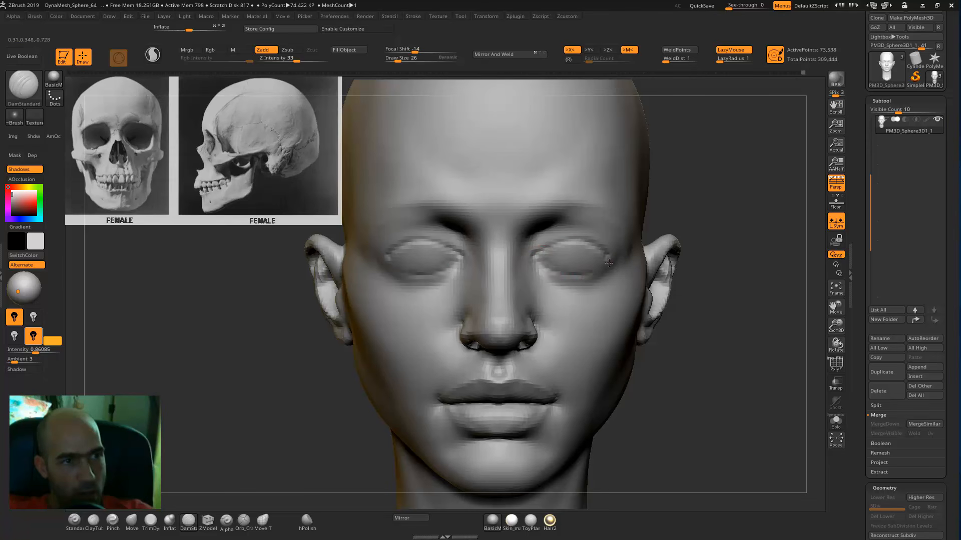
{"action": "left_click_drag", "start_coordinate": [541, 266], "coordinate": [563, 280]}
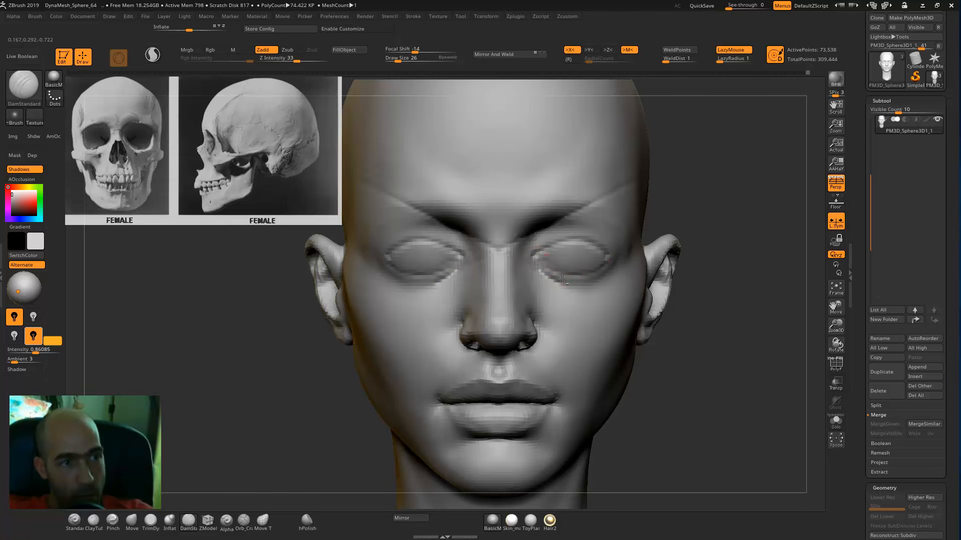
{"action": "key", "text": "ctrl+z"}
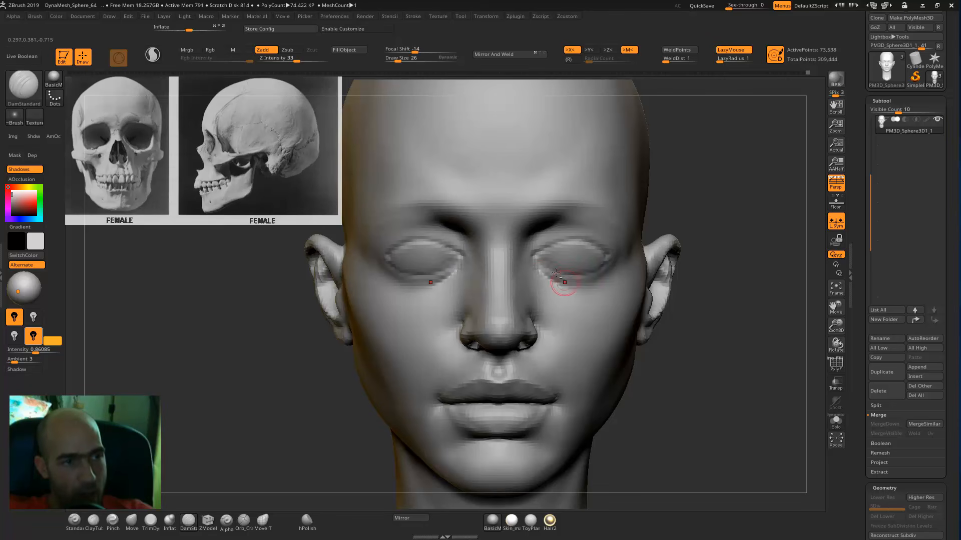
{"action": "mouse_move", "coordinate": [573, 284]}
{"action": "left_mouse_down"}
{"action": "mouse_move", "coordinate": [610, 272]}
{"action": "mouse_move", "coordinate": [578, 287]}
{"action": "mouse_move", "coordinate": [604, 281]}
{"action": "left_mouse_up"}
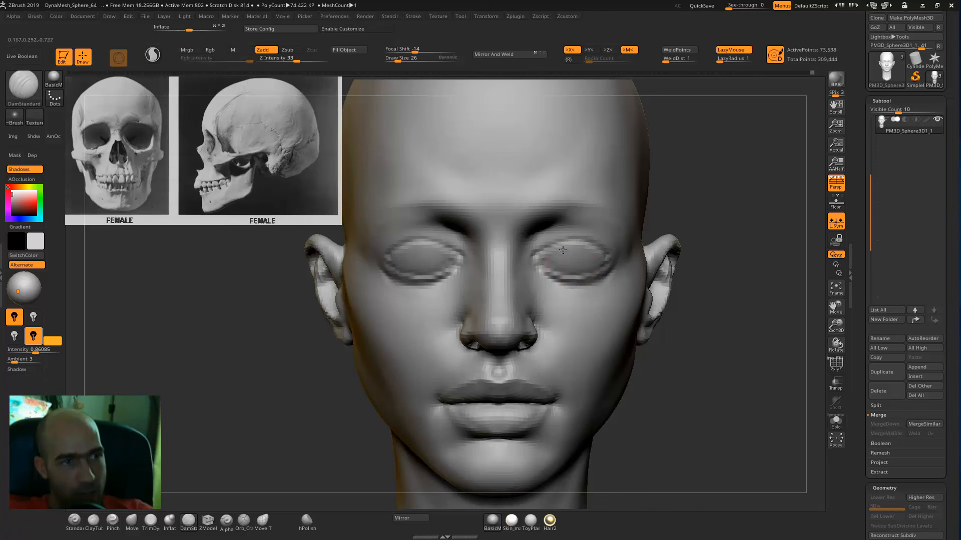
{"action": "mouse_move", "coordinate": [551, 249]}
{"action": "left_mouse_down"}
{"action": "mouse_move", "coordinate": [594, 252]}
{"action": "mouse_move", "coordinate": [546, 245]}
{"action": "mouse_move", "coordinate": [535, 254]}
{"action": "left_mouse_up"}
{"action": "mouse_move", "coordinate": [535, 255]}
{"action": "left_mouse_down"}
{"action": "mouse_move", "coordinate": [592, 245]}
{"action": "mouse_move", "coordinate": [586, 266]}
{"action": "mouse_move", "coordinate": [550, 265]}
{"action": "mouse_move", "coordinate": [598, 266]}
{"action": "mouse_move", "coordinate": [548, 261]}
{"action": "mouse_move", "coordinate": [602, 261]}
{"action": "left_mouse_up"}
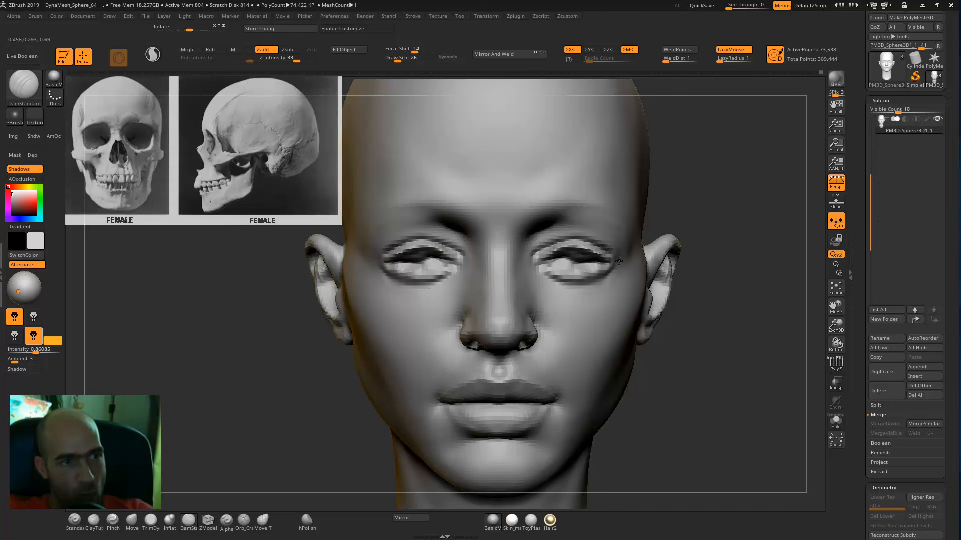
- Build up the area between the upper eyelids and the brows with the ClayTubes brush at draw size 42
{"action": "left_click_drag", "start_coordinate": [735, 223], "coordinate": [715, 208]}
{"action": "key", "text": "b"}
{"action": "key", "text": "c"}
{"action": "key", "text": "t"}
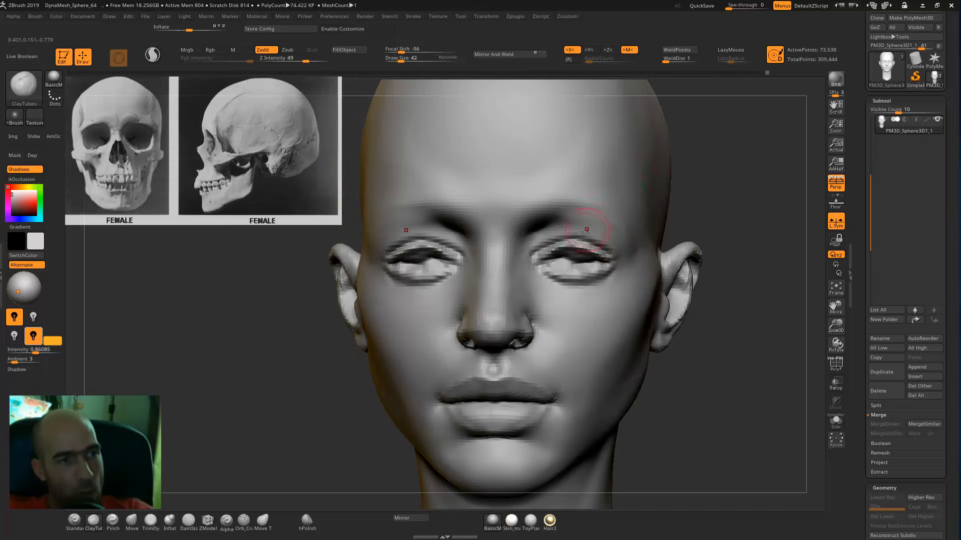
{"action": "mouse_move", "coordinate": [579, 225]}
{"action": "left_mouse_down"}
{"action": "mouse_move", "coordinate": [595, 236]}
{"action": "mouse_move", "coordinate": [585, 253]}
{"action": "mouse_move", "coordinate": [568, 211]}
{"action": "mouse_move", "coordinate": [631, 245]}
{"action": "mouse_move", "coordinate": [583, 216]}
{"action": "mouse_move", "coordinate": [599, 224]}
{"action": "mouse_move", "coordinate": [564, 228]}
{"action": "mouse_move", "coordinate": [587, 214]}
{"action": "mouse_move", "coordinate": [540, 225]}
{"action": "mouse_move", "coordinate": [579, 214]}
{"action": "mouse_move", "coordinate": [581, 223]}
{"action": "left_mouse_up"}
- Flatten the area around the outer upper eyelids with the TrimDynamic brush, enlarging its draw size to 74
{"action": "left_click_drag", "start_coordinate": [736, 225], "coordinate": [705, 210]}
{"action": "key", "text": "b"}
{"action": "key", "text": "t"}
{"action": "key", "text": "d"}
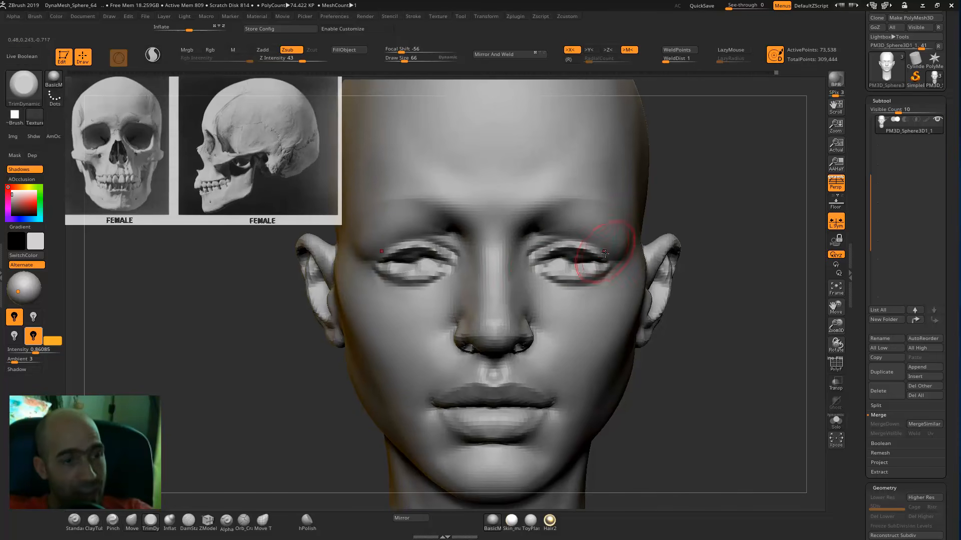
{"action": "key", "text": "bracketright"}
{"action": "key", "text": "bracketright"}
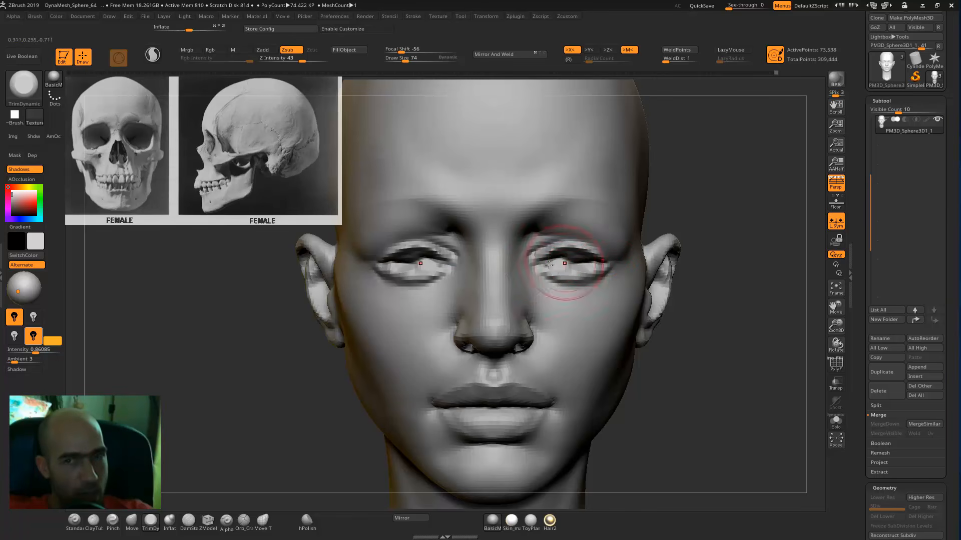
- Adjust the outer eye corners with the Move brush and smooth the skin beside them
{"action": "key", "text": "b"}
{"action": "key", "text": "m"}
{"action": "key", "text": "v"}
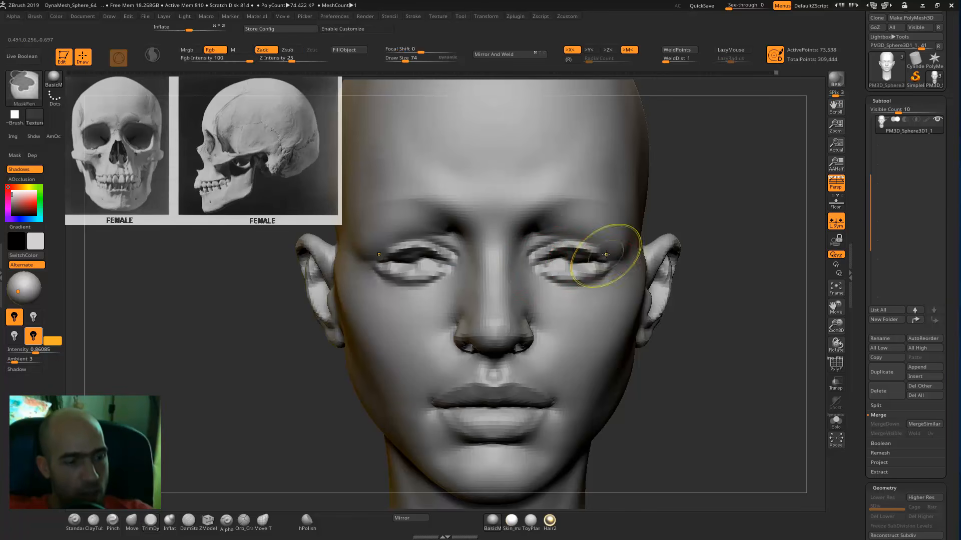
{"action": "left_click_drag", "start_coordinate": [606, 267], "coordinate": [610, 257]}
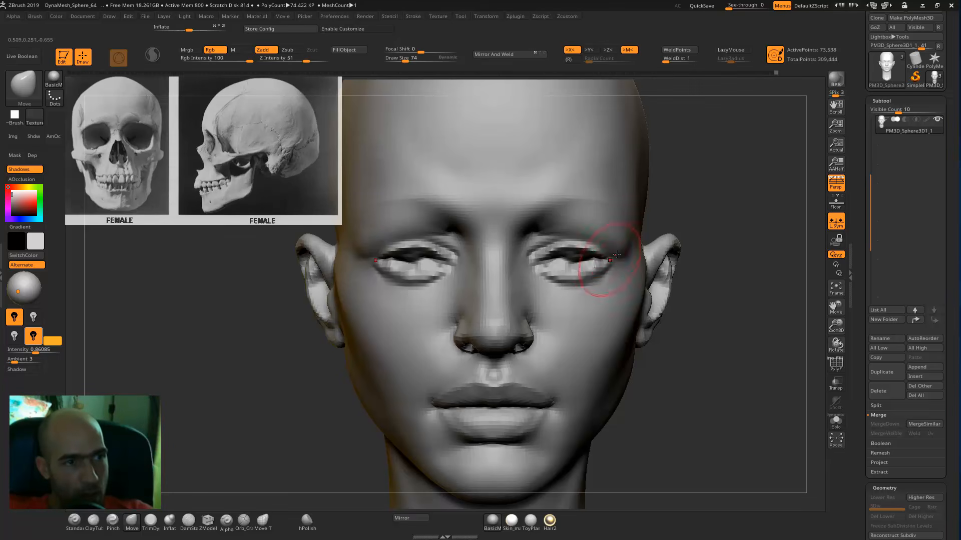
{"action": "left_click_drag", "start_coordinate": [710, 212], "coordinate": [666, 212], "text": "alt"}
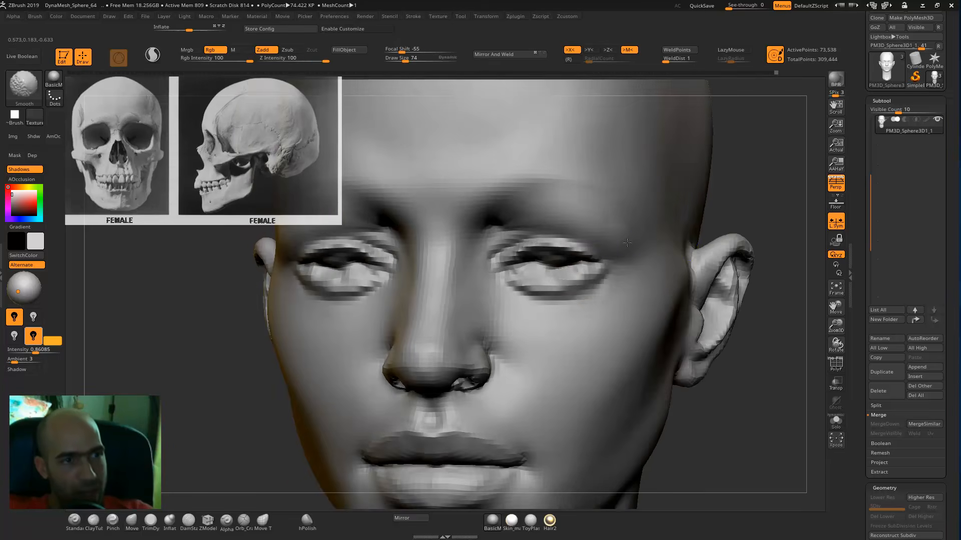
- Carve the brow creases outward from above the inner eye corners with the DamStandard brush at draw size 74
{"action": "mouse_move", "coordinate": [785, 208]}
{"action": "left_mouse_down", "text": "alt"}
{"action": "mouse_move", "coordinate": [761, 205]}
{"action": "mouse_move", "coordinate": [725, 221]}
{"action": "mouse_move", "coordinate": [684, 199]}
{"action": "mouse_move", "coordinate": [670, 206]}
{"action": "left_mouse_up", "text": "alt"}
{"action": "key", "text": "b"}
{"action": "key", "text": "d"}
{"action": "key", "text": "s"}
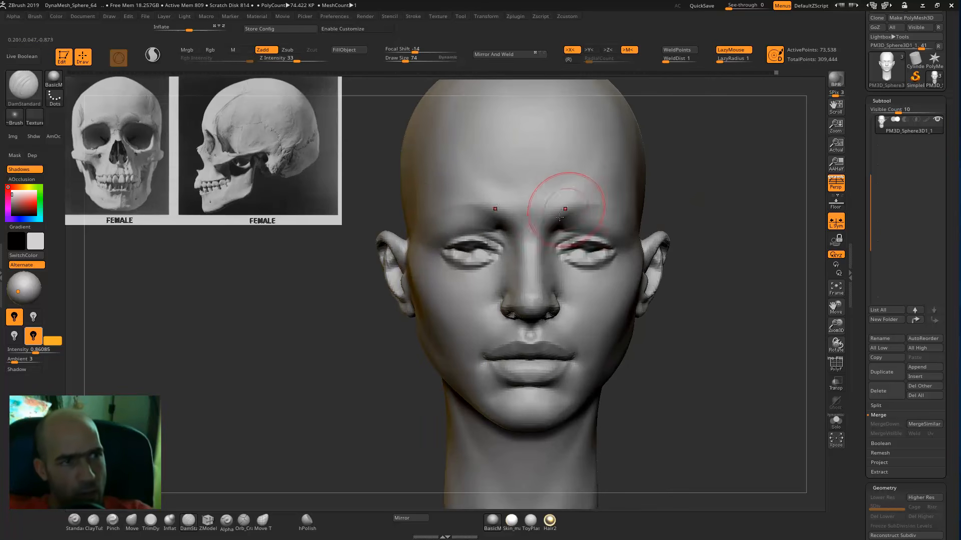
{"action": "mouse_move", "coordinate": [554, 228]}
{"action": "left_mouse_down"}
{"action": "mouse_move", "coordinate": [595, 208]}
{"action": "mouse_move", "coordinate": [617, 214]}
{"action": "mouse_move", "coordinate": [566, 207]}
{"action": "left_mouse_up"}
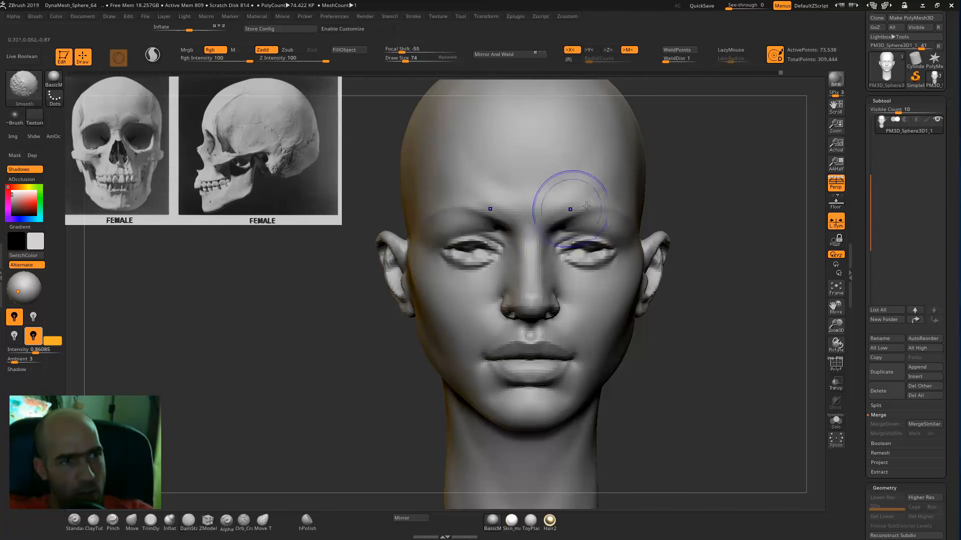
- Add a sphere as a new subtool and make it the active subtool
{"action": "mouse_move", "coordinate": [725, 212]}
{"action": "left_mouse_down", "text": "alt"}
{"action": "mouse_move", "coordinate": [701, 209]}
{"action": "mouse_move", "coordinate": [723, 241]}
{"action": "mouse_move", "coordinate": [714, 266]}
{"action": "mouse_move", "coordinate": [798, 317]}
{"action": "left_mouse_up", "text": "alt"}
{"action": "left_click", "coordinate": [921, 373]}
{"action": "left_click", "coordinate": [684, 329]}
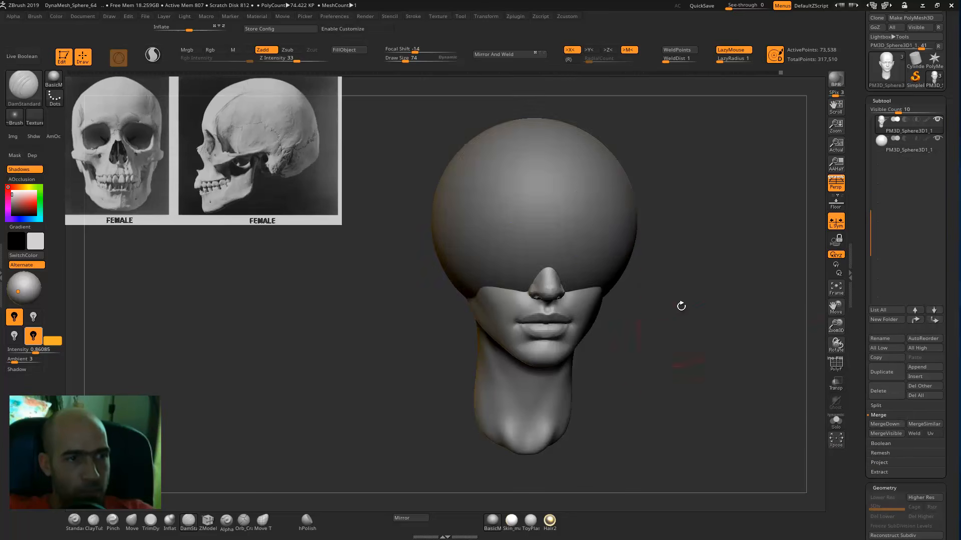
{"action": "left_click", "coordinate": [604, 228], "text": "alt"}
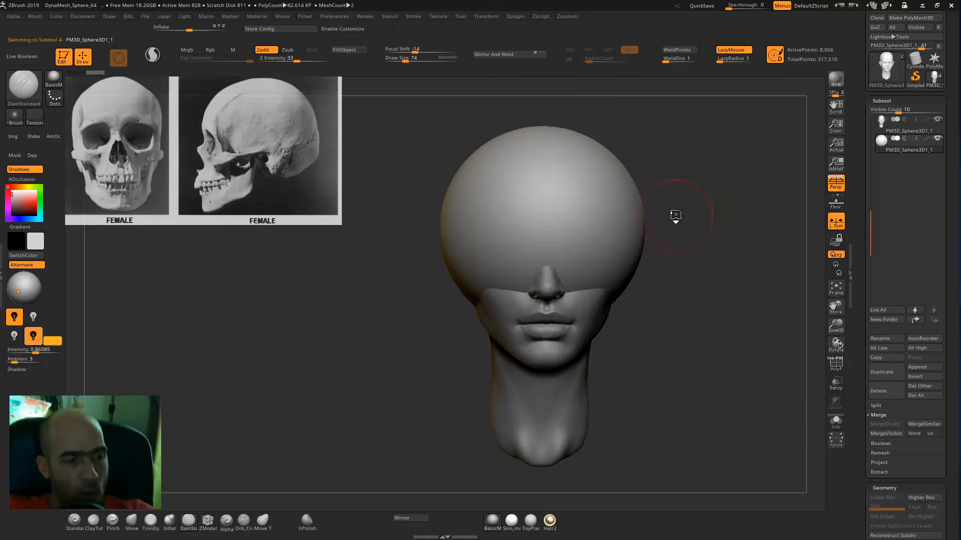
- Scale the sphere down to roughly eyeball size and move it out beside the head
{"action": "key", "text": "w"}
{"action": "left_click_drag", "start_coordinate": [565, 206], "coordinate": [733, 251]}
{"action": "left_click_drag", "start_coordinate": [696, 290], "coordinate": [654, 393]}
{"action": "left_click_drag", "start_coordinate": [774, 249], "coordinate": [609, 220], "text": "alt"}
{"action": "left_click_drag", "start_coordinate": [689, 224], "coordinate": [723, 250], "text": "alt"}
{"action": "left_click_drag", "start_coordinate": [625, 266], "coordinate": [628, 259]}
{"action": "mouse_move", "coordinate": [662, 230]}
{"action": "left_mouse_down"}
{"action": "mouse_move", "coordinate": [719, 239]}
{"action": "mouse_move", "coordinate": [625, 244]}
{"action": "left_mouse_up"}
{"action": "key", "text": "q"}
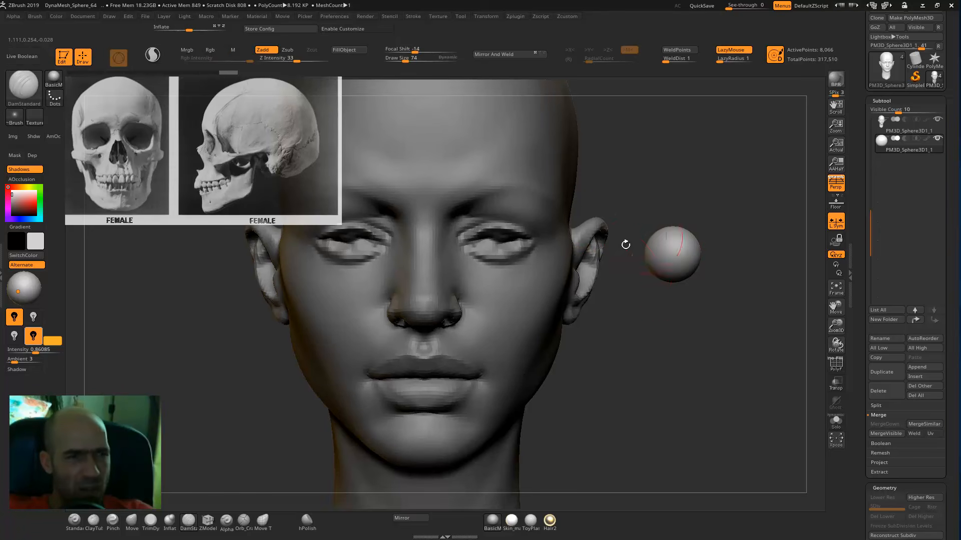
- Shrink the eyeball sphere slightly and shift it forward so it sits in front of and beside the face
{"action": "left_click_drag", "start_coordinate": [727, 272], "coordinate": [733, 268], "text": "alt"}
{"action": "key", "text": "w"}
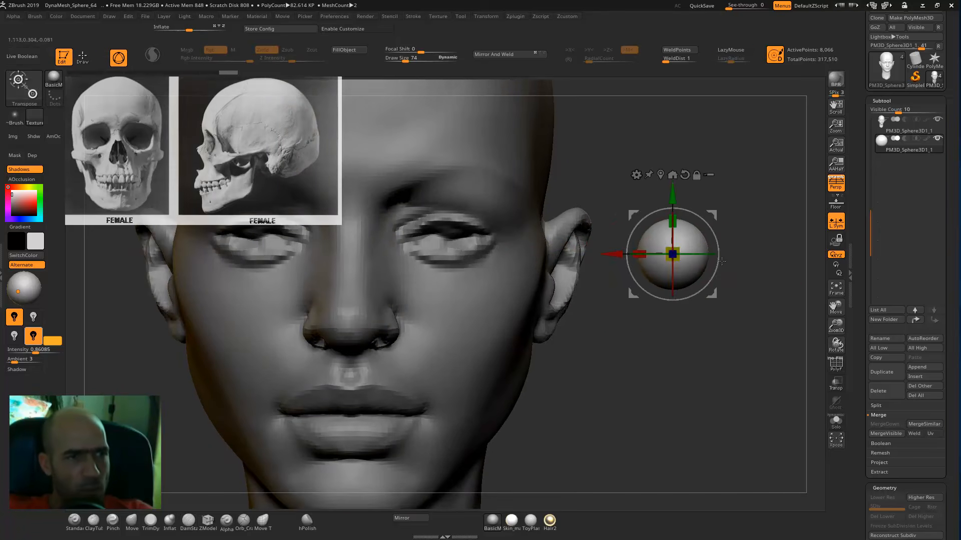
{"action": "left_click_drag", "start_coordinate": [680, 246], "coordinate": [679, 249]}
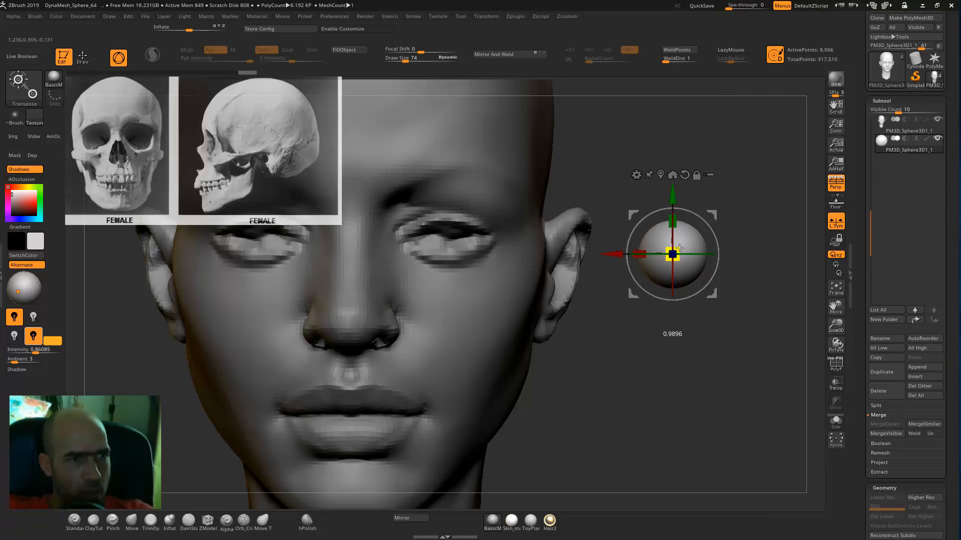
{"action": "key", "text": "q"}
{"action": "mouse_move", "coordinate": [750, 251]}
{"action": "left_mouse_down", "text": "alt"}
{"action": "mouse_move", "coordinate": [714, 209]}
{"action": "mouse_move", "coordinate": [709, 224]}
{"action": "mouse_move", "coordinate": [692, 216]}
{"action": "mouse_move", "coordinate": [596, 227]}
{"action": "mouse_move", "coordinate": [595, 242]}
{"action": "left_mouse_up", "text": "alt"}
{"action": "key", "text": "w"}
{"action": "left_click_drag", "start_coordinate": [533, 258], "coordinate": [407, 283], "text": "shift"}
{"action": "left_click_drag", "start_coordinate": [614, 255], "coordinate": [642, 297], "text": "alt"}
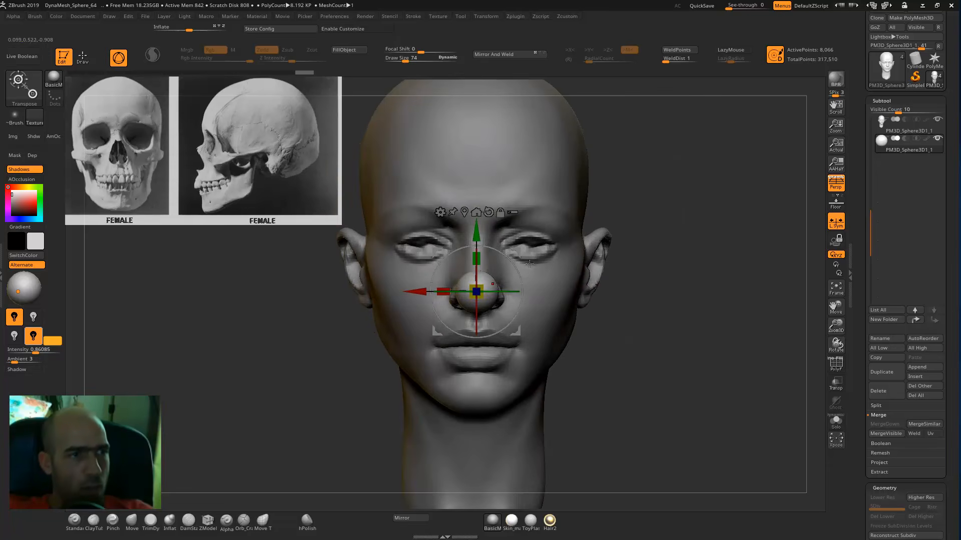
{"action": "mouse_move", "coordinate": [517, 253]}
{"action": "left_mouse_down"}
{"action": "mouse_move", "coordinate": [702, 257]}
{"action": "mouse_move", "coordinate": [707, 245]}
{"action": "mouse_move", "coordinate": [762, 313]}
{"action": "mouse_move", "coordinate": [750, 320]}
{"action": "mouse_move", "coordinate": [697, 310]}
{"action": "mouse_move", "coordinate": [704, 326]}
{"action": "left_mouse_up"}
- Subdivide the eyeball sphere twice and mask a centred circular iris area on its front
{"action": "key", "text": "q"}
{"action": "key", "text": "ctrl+d"}
{"action": "key", "text": "ctrl+d"}
{"action": "left_click_drag", "start_coordinate": [606, 266], "coordinate": [613, 274], "text": "ctrl"}
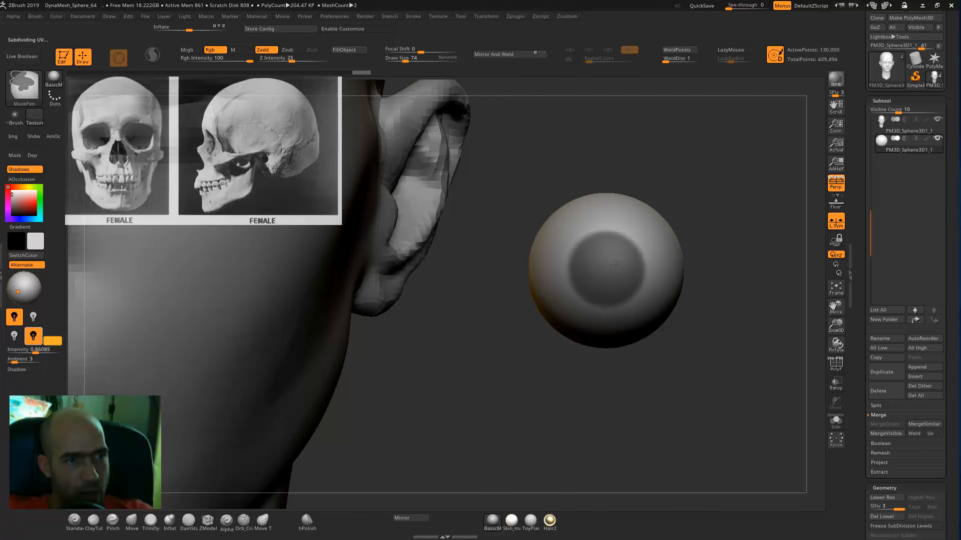
{"action": "left_click_drag", "start_coordinate": [733, 248], "coordinate": [610, 264]}
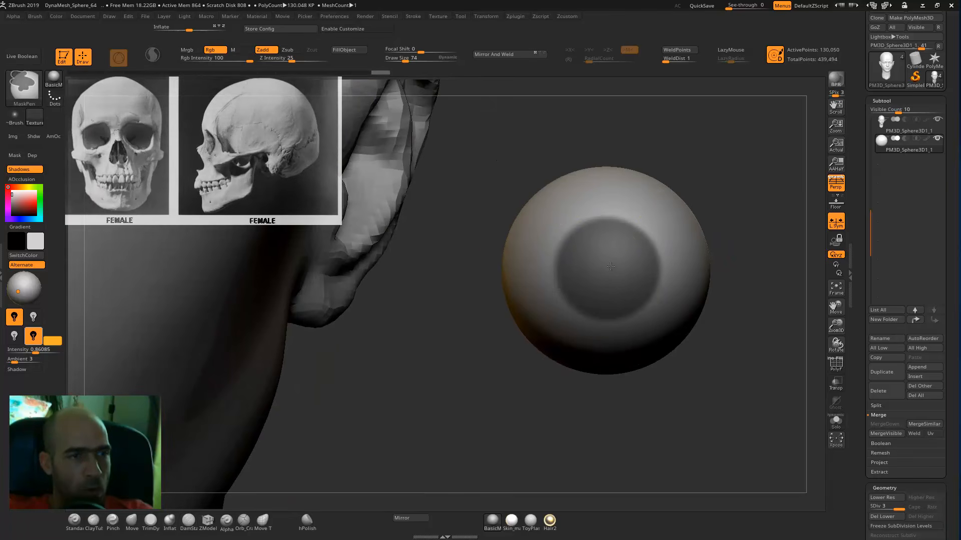
{"action": "left_click", "coordinate": [618, 270], "text": "ctrl"}
{"action": "left_click", "coordinate": [613, 274], "text": "ctrl"}
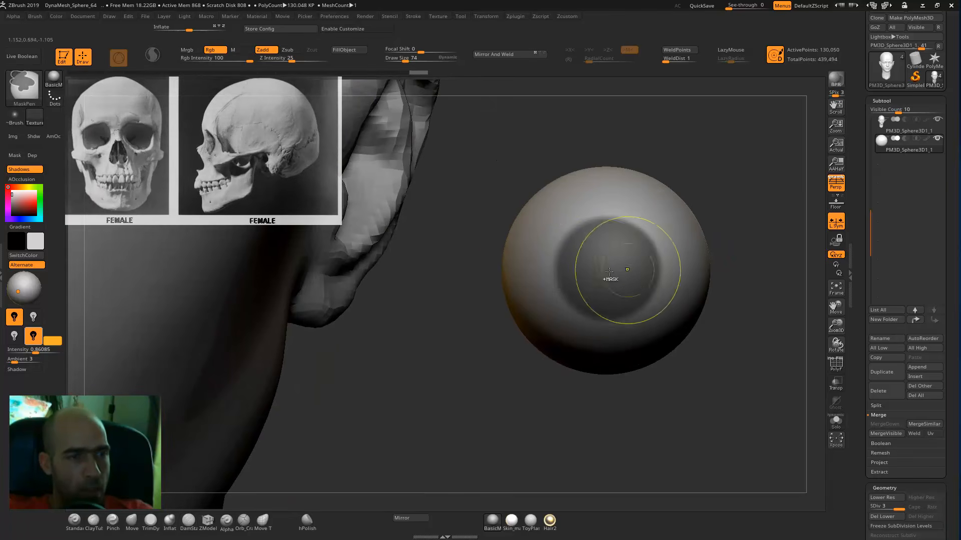
{"action": "key", "text": "w"}
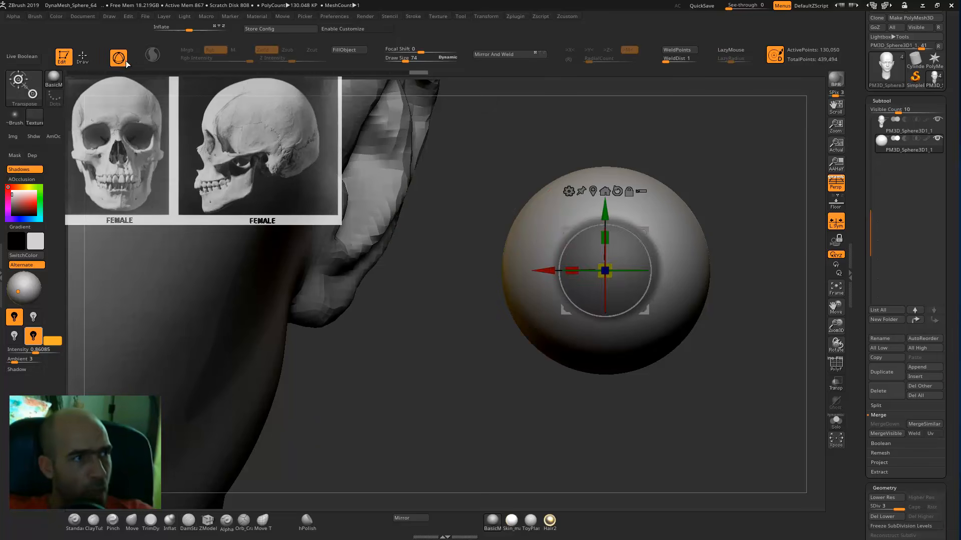
{"action": "key", "text": "y"}
{"action": "left_click_drag", "start_coordinate": [609, 271], "coordinate": [712, 269], "text": "shift"}
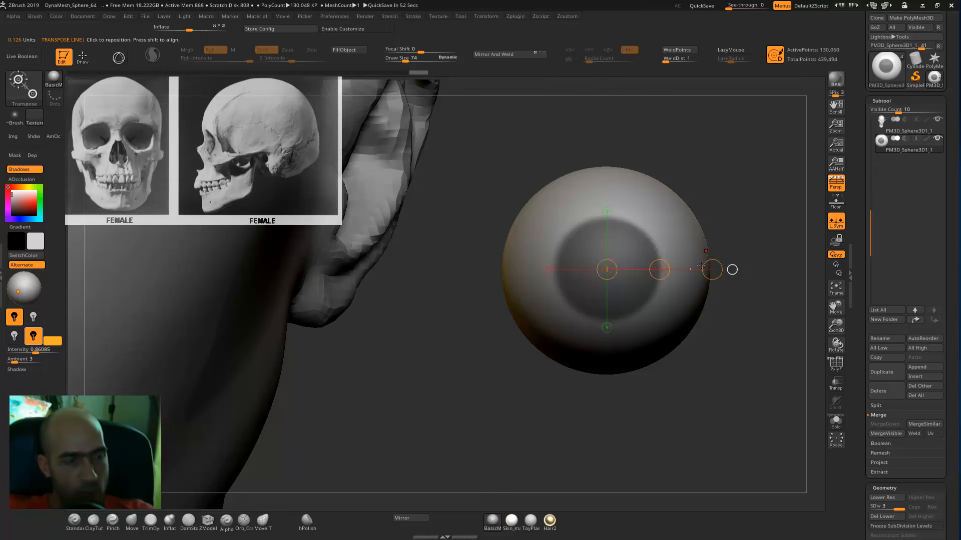
{"action": "key", "text": "q"}
{"action": "key", "text": "r"}
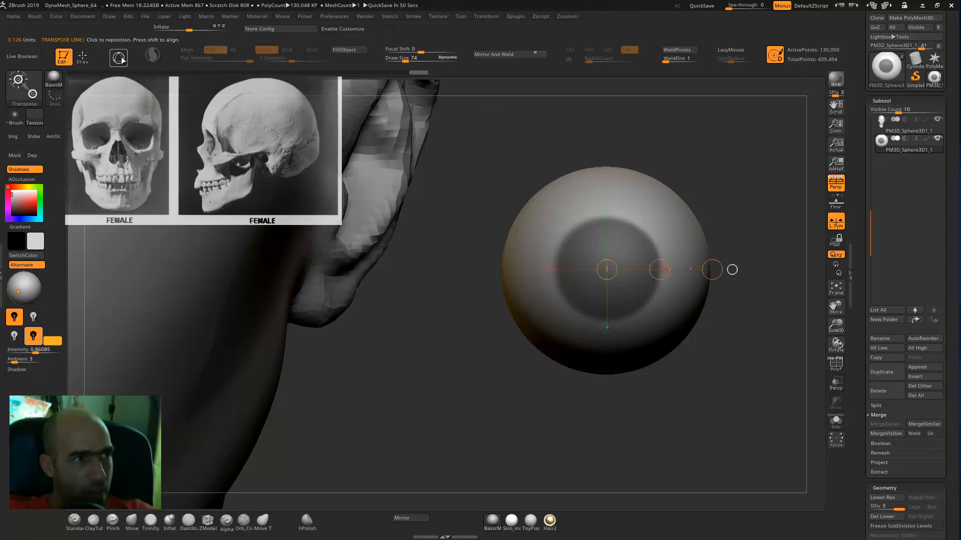
- Invert the mask on the eyeball and fill the circular iris area with a dark blue color
{"action": "left_click_drag", "start_coordinate": [750, 226], "coordinate": [700, 220]}
{"action": "left_click", "coordinate": [33, 220]}
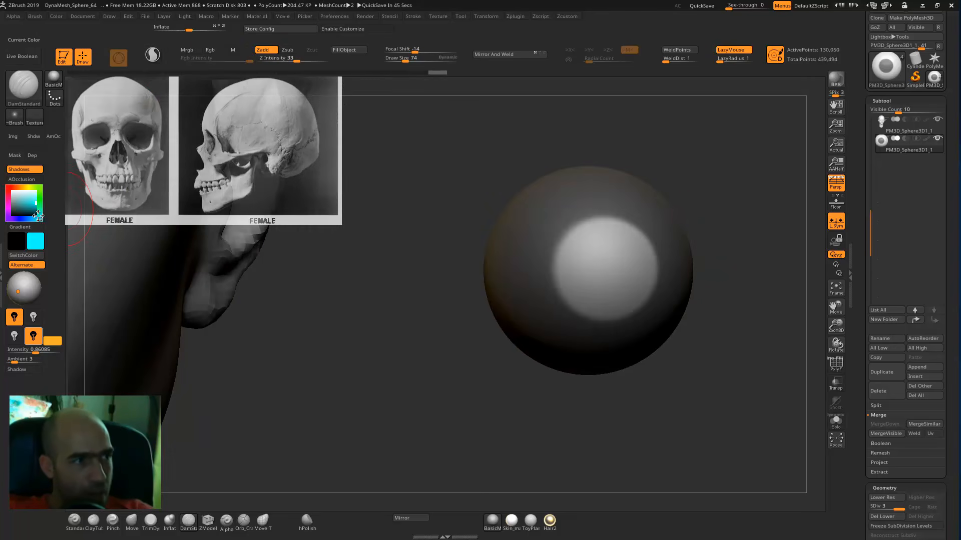
{"action": "mouse_move", "coordinate": [34, 221]}
{"action": "left_mouse_down"}
{"action": "mouse_move", "coordinate": [20, 220]}
{"action": "mouse_move", "coordinate": [28, 220]}
{"action": "mouse_move", "coordinate": [19, 209]}
{"action": "left_mouse_up"}
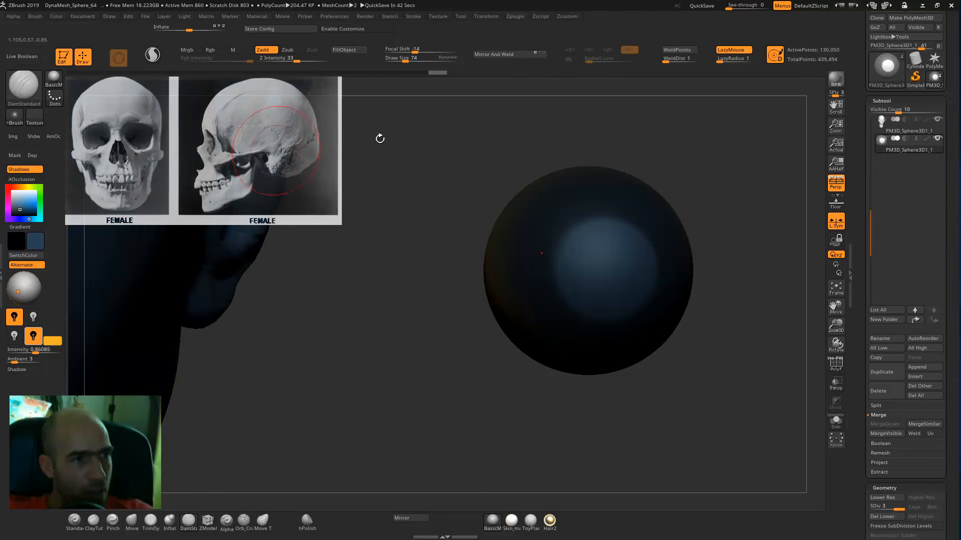
{"action": "left_click", "coordinate": [351, 51]}
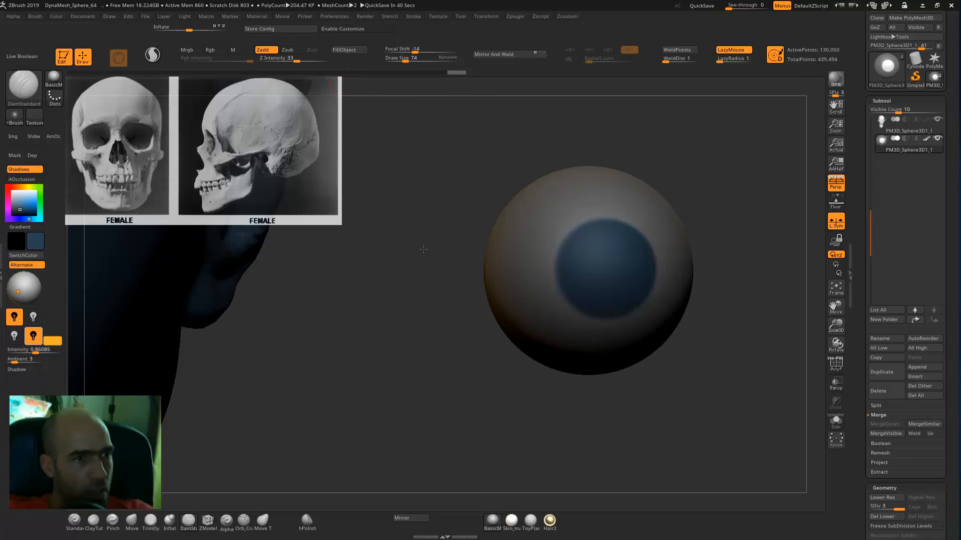
{"action": "left_click_drag", "start_coordinate": [424, 249], "coordinate": [416, 270], "text": "shift"}
- Paint radial teal fibers across the iris with the Alpha brush at draw size 7, raising the Rgb intensity to 100
{"action": "left_click", "coordinate": [226, 521]}
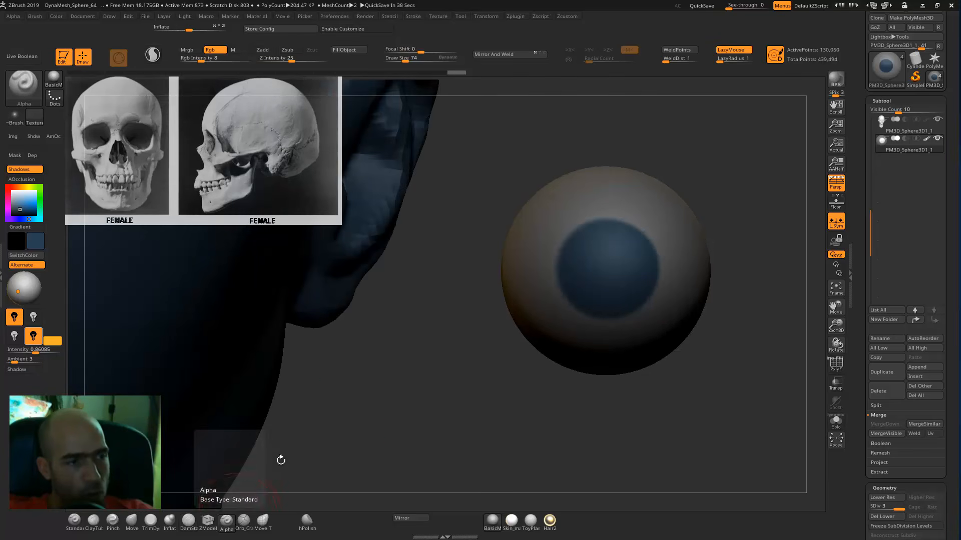
{"action": "mouse_move", "coordinate": [33, 198]}
{"action": "left_mouse_down"}
{"action": "mouse_move", "coordinate": [19, 204]}
{"action": "mouse_move", "coordinate": [36, 219]}
{"action": "left_mouse_up"}
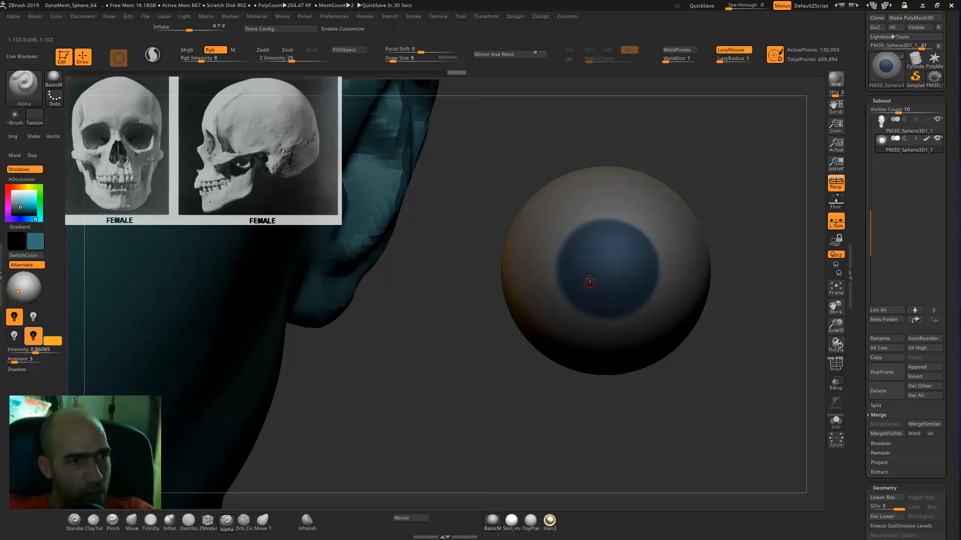
{"action": "left_click_drag", "start_coordinate": [714, 210], "coordinate": [631, 290], "text": "alt"}
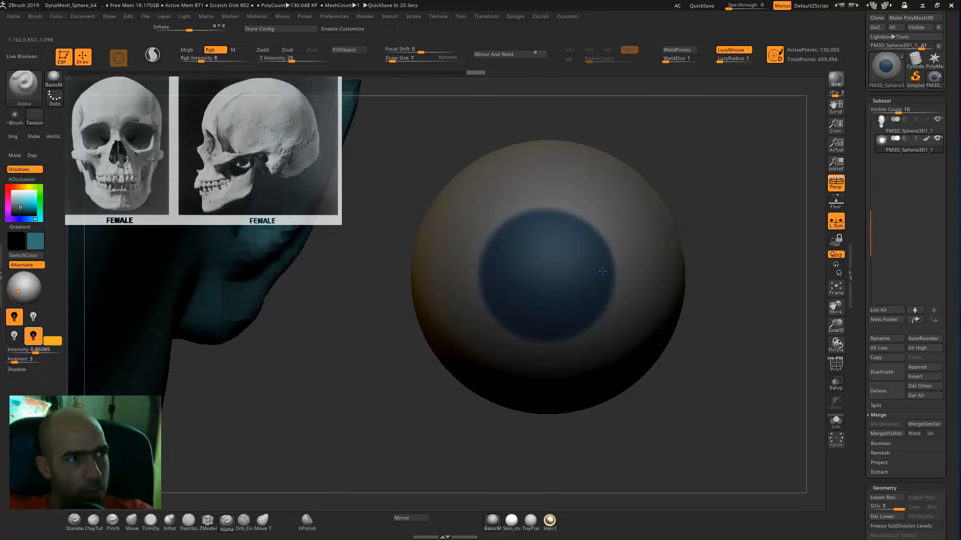
{"action": "left_click", "coordinate": [255, 60]}
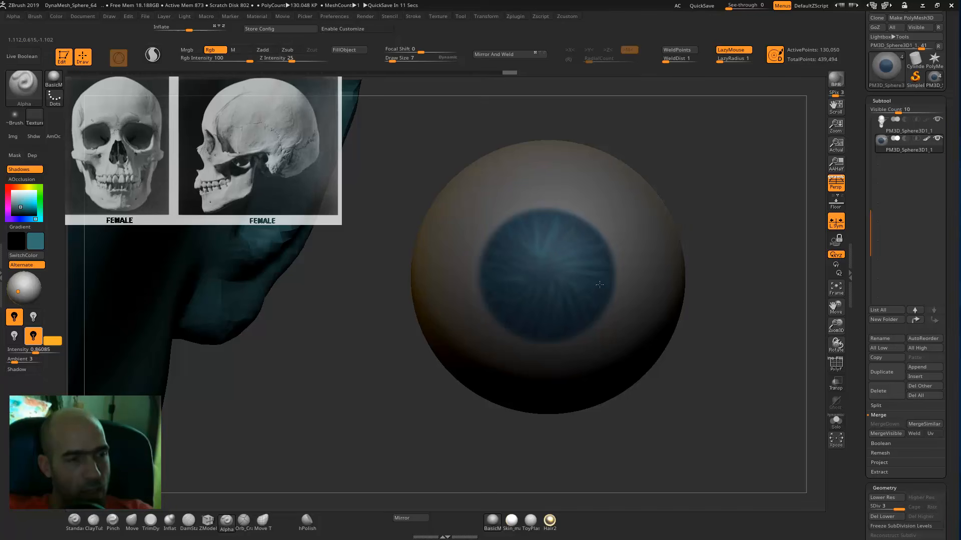
- Choose a light cyan color and paint bright radial streaks across the lower half of the iris
{"action": "left_click_drag", "start_coordinate": [19, 210], "coordinate": [17, 213]}
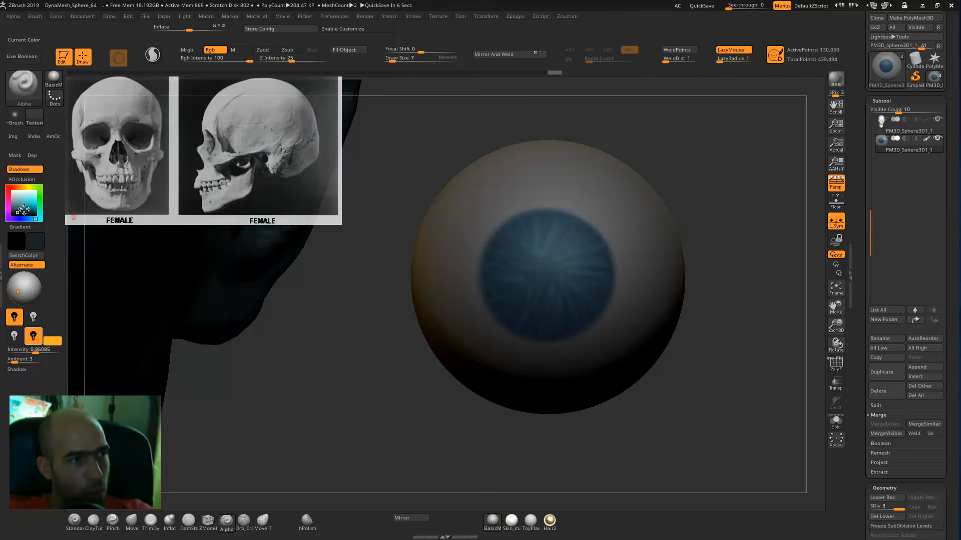
{"action": "left_click", "coordinate": [27, 219]}
{"action": "left_click", "coordinate": [19, 211]}
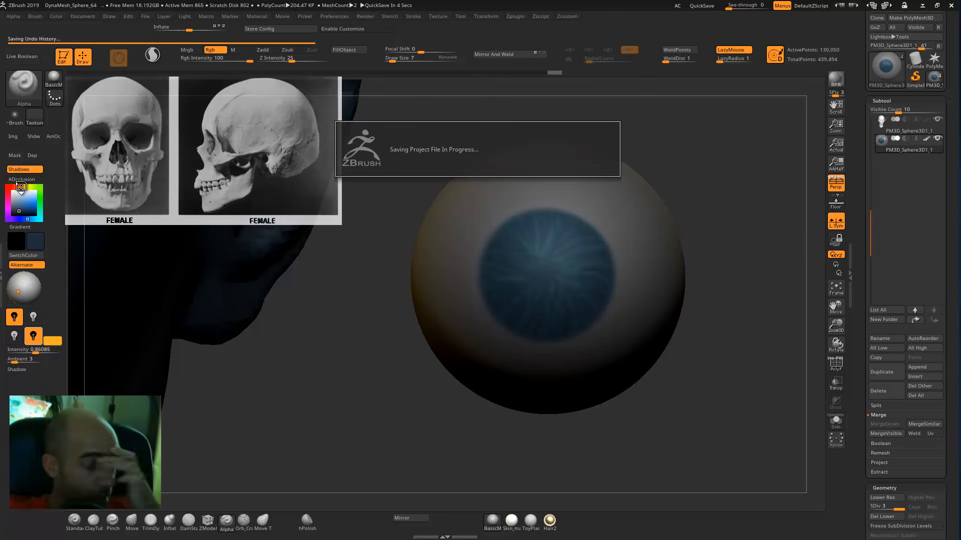
{"action": "left_click", "coordinate": [36, 219]}
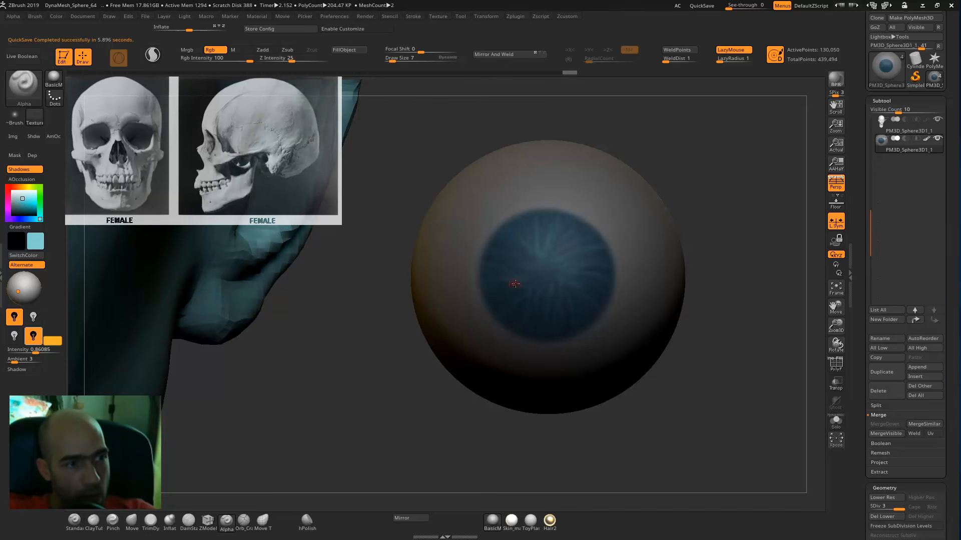
{"action": "left_click_drag", "start_coordinate": [531, 314], "coordinate": [546, 307]}
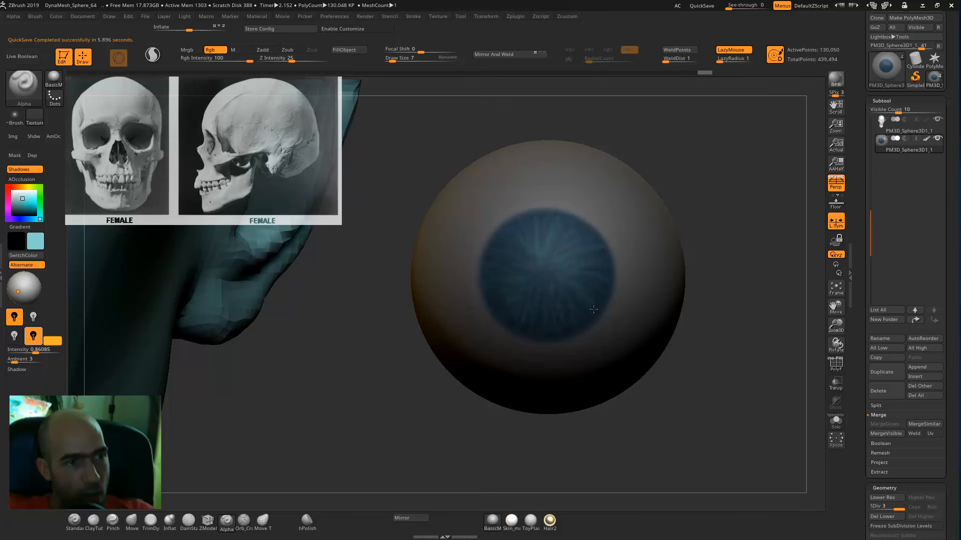
{"action": "mouse_move", "coordinate": [543, 330]}
{"action": "left_mouse_down"}
{"action": "mouse_move", "coordinate": [537, 304]}
{"action": "mouse_move", "coordinate": [496, 282]}
{"action": "mouse_move", "coordinate": [531, 287]}
{"action": "mouse_move", "coordinate": [553, 315]}
{"action": "left_mouse_up"}
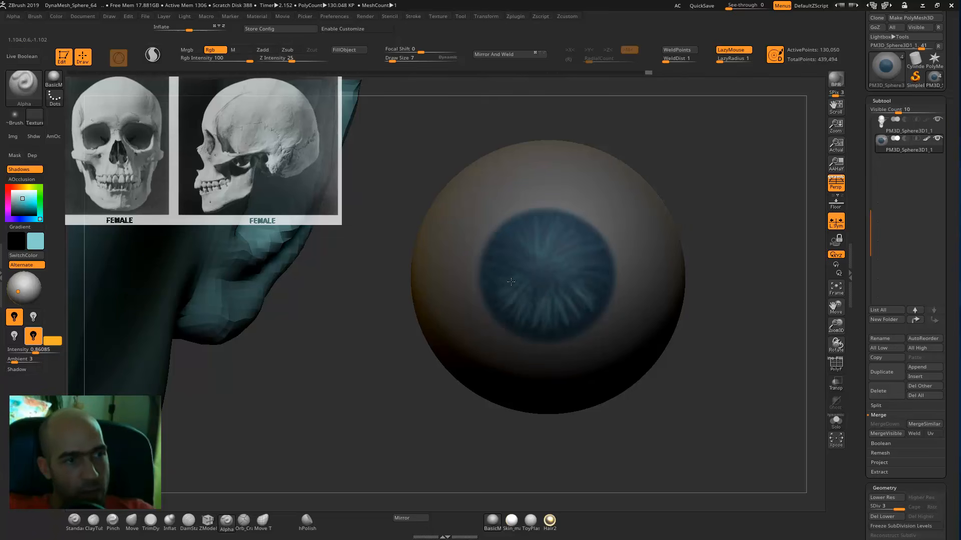
- Add more light cyan streaks at the sides and lower middle of the iris, undoing a stray stroke
{"action": "mouse_move", "coordinate": [510, 282]}
{"action": "left_mouse_down"}
{"action": "mouse_move", "coordinate": [569, 293]}
{"action": "mouse_move", "coordinate": [586, 286]}
{"action": "left_mouse_up"}
{"action": "key", "text": "ctrl+z"}
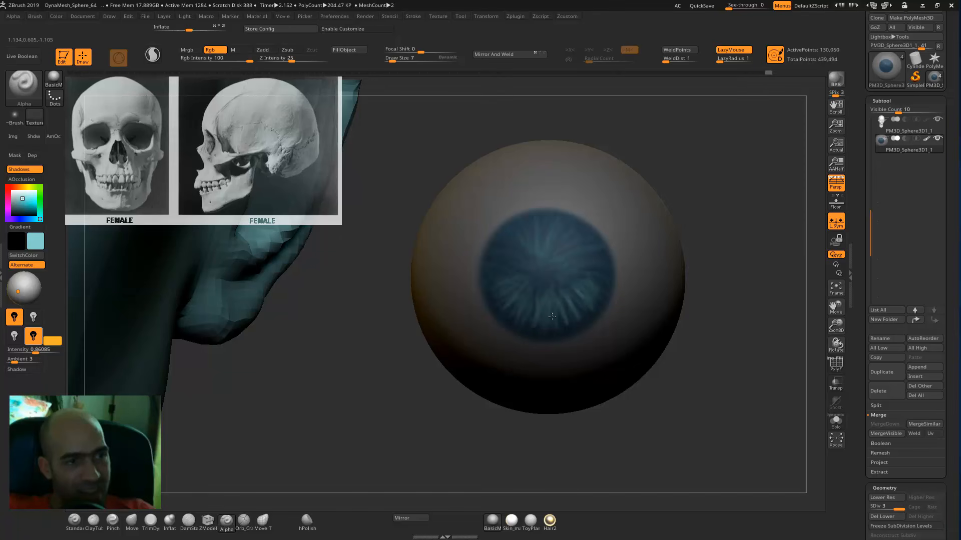
{"action": "right_click_drag", "start_coordinate": [545, 288], "coordinate": [496, 305], "text": "ctrl"}
{"action": "left_click_drag", "start_coordinate": [557, 310], "coordinate": [559, 313]}
{"action": "mouse_move", "coordinate": [672, 213]}
{"action": "right_mouse_down", "text": "ctrl"}
{"action": "mouse_move", "coordinate": [659, 214]}
{"action": "mouse_move", "coordinate": [671, 225]}
{"action": "right_mouse_up", "text": "ctrl"}
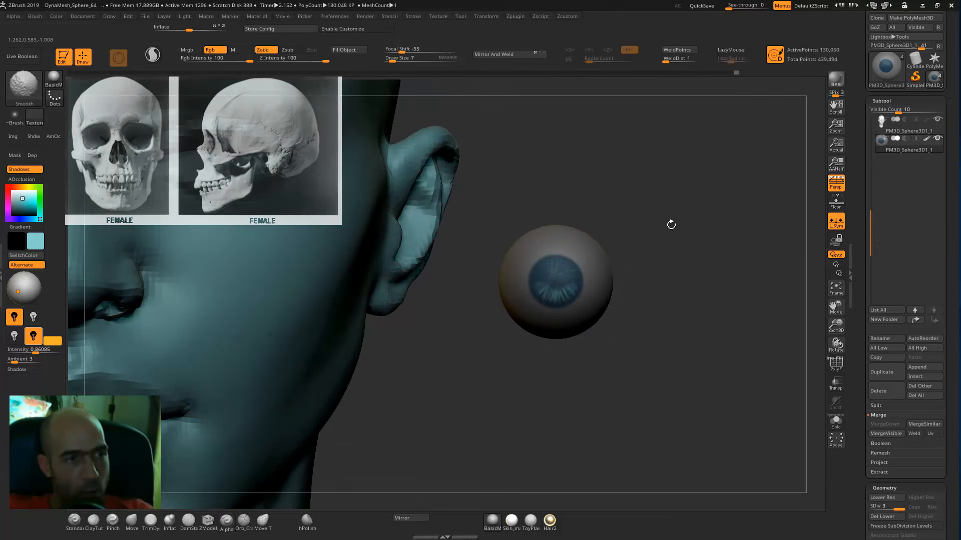
- Bulge the iris area of the eyeball outward with the Inflat brush, enlarging its draw size to 118
{"action": "key", "text": "b"}
{"action": "key", "text": "i"}
{"action": "key", "text": "n"}
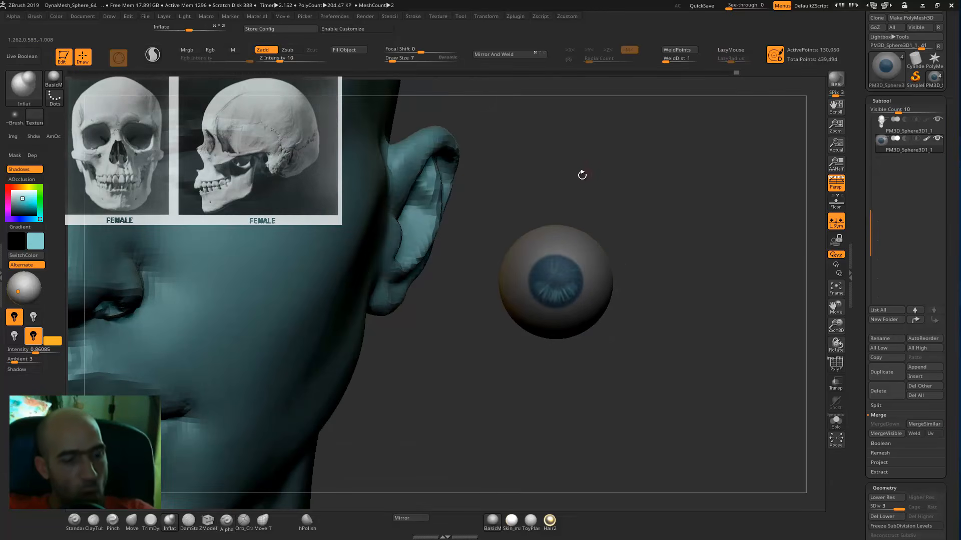
{"action": "key", "text": "bracketright"}
{"action": "key", "text": "bracketright"}
{"action": "key", "text": "bracketright"}
{"action": "key", "text": "bracketright"}
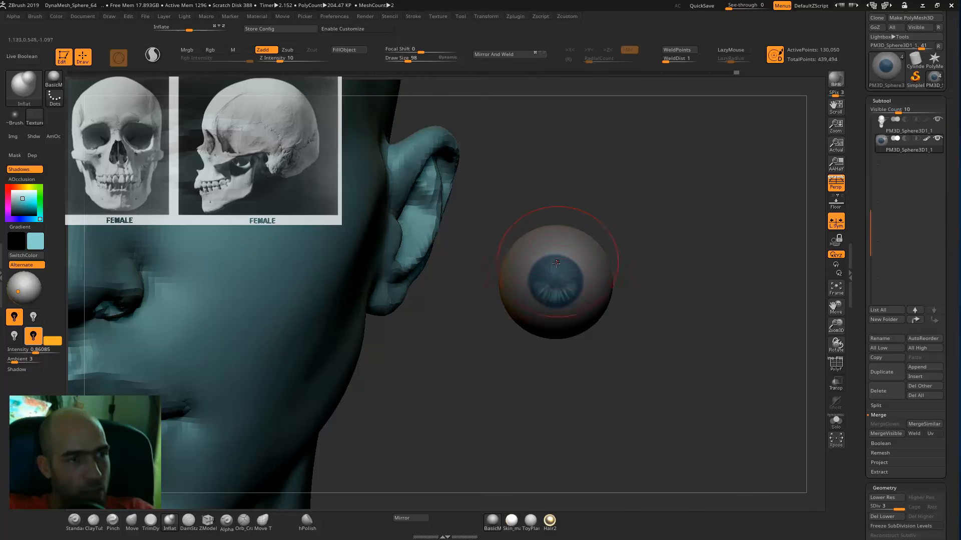
{"action": "mouse_move", "coordinate": [686, 280]}
{"action": "left_mouse_down"}
{"action": "mouse_move", "coordinate": [651, 250]}
{"action": "mouse_move", "coordinate": [665, 233]}
{"action": "left_mouse_up"}
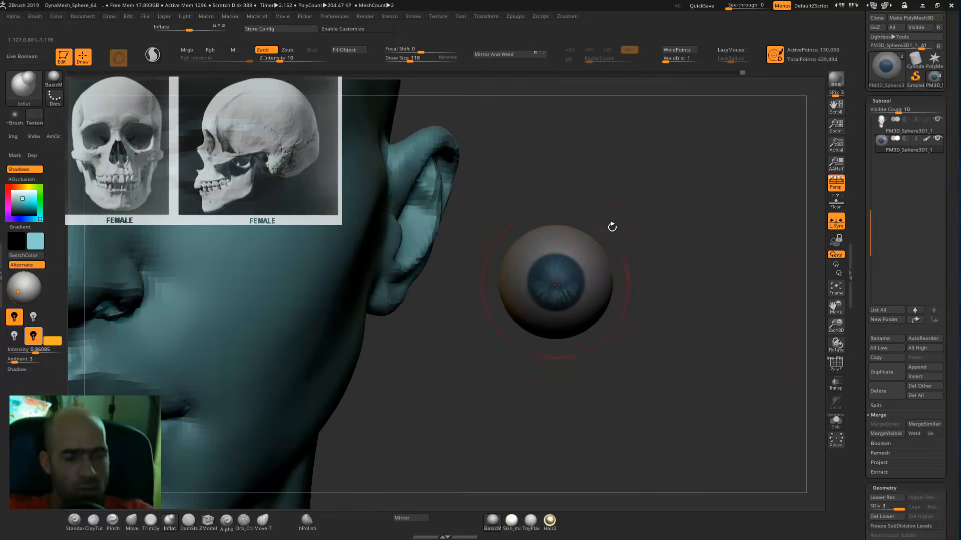
- Smooth the inflated iris surface so it blends into the eyeball
{"action": "left_click", "coordinate": [211, 50]}
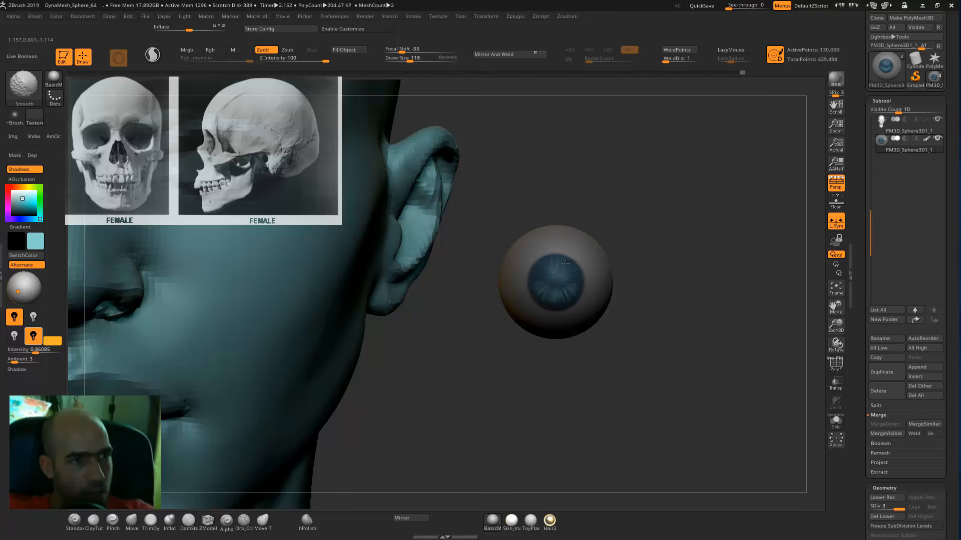
{"action": "left_click_drag", "start_coordinate": [654, 260], "coordinate": [676, 266], "text": "alt"}
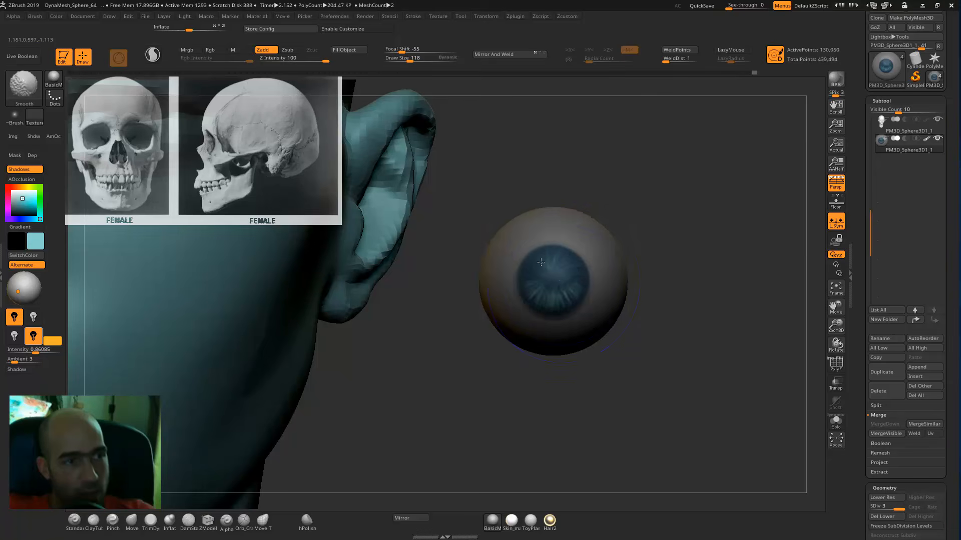
{"action": "mouse_move", "coordinate": [740, 253]}
{"action": "left_mouse_down", "text": "alt"}
{"action": "mouse_move", "coordinate": [665, 242]}
{"action": "mouse_move", "coordinate": [701, 308]}
{"action": "left_mouse_up", "text": "alt"}
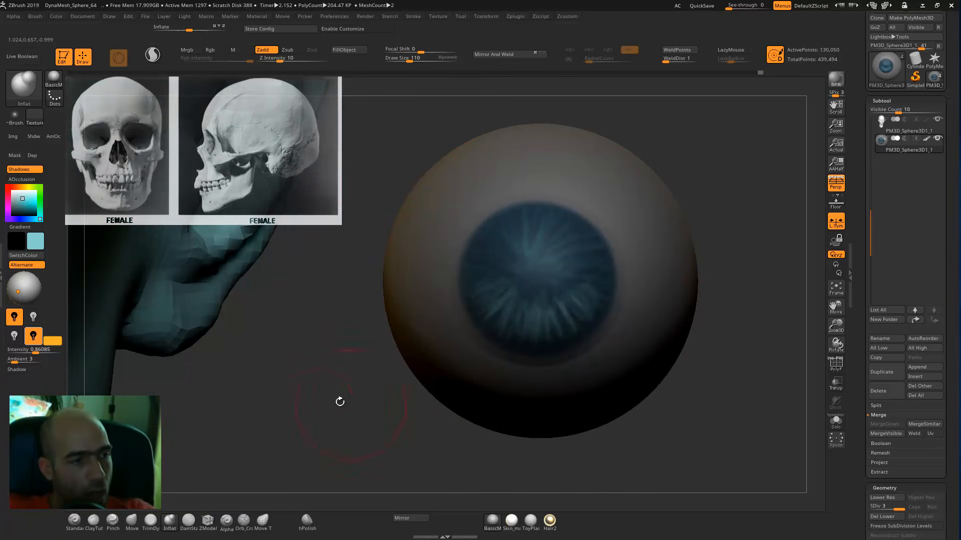
- Paint a round black pupil at the centre of the iris with the Alpha brush at draw size 34
{"action": "left_click", "coordinate": [227, 522]}
{"action": "left_click", "coordinate": [404, 59]}
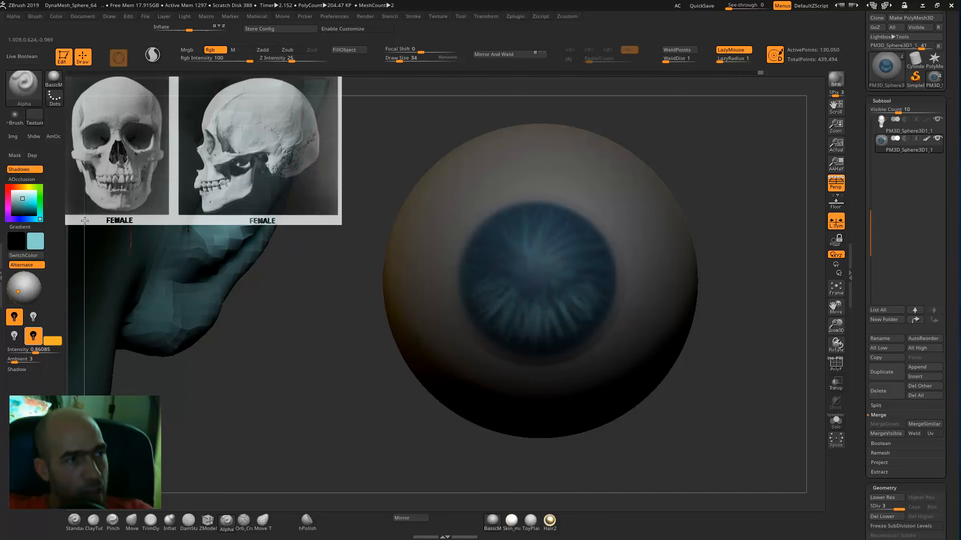
{"action": "left_click_drag", "start_coordinate": [25, 203], "coordinate": [12, 215]}
{"action": "left_click_drag", "start_coordinate": [534, 285], "coordinate": [537, 270]}
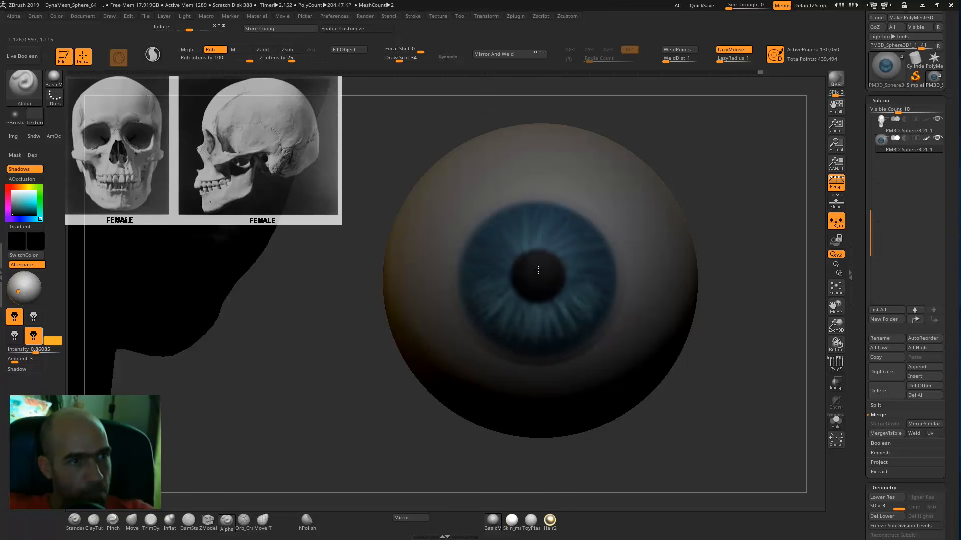
{"action": "mouse_move", "coordinate": [705, 280]}
{"action": "left_mouse_down", "text": "alt"}
{"action": "mouse_move", "coordinate": [704, 265]}
{"action": "mouse_move", "coordinate": [704, 288]}
{"action": "left_mouse_up", "text": "alt"}
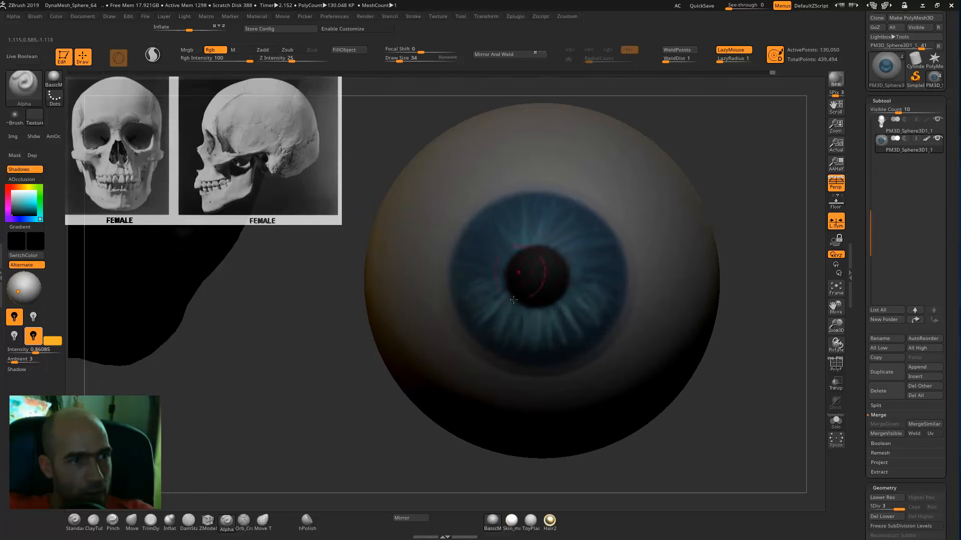
- Paint a few fine pale cyan streaks in the lower iris with the Alpha brush at draw size 6
{"action": "left_click_drag", "start_coordinate": [25, 198], "coordinate": [16, 195]}
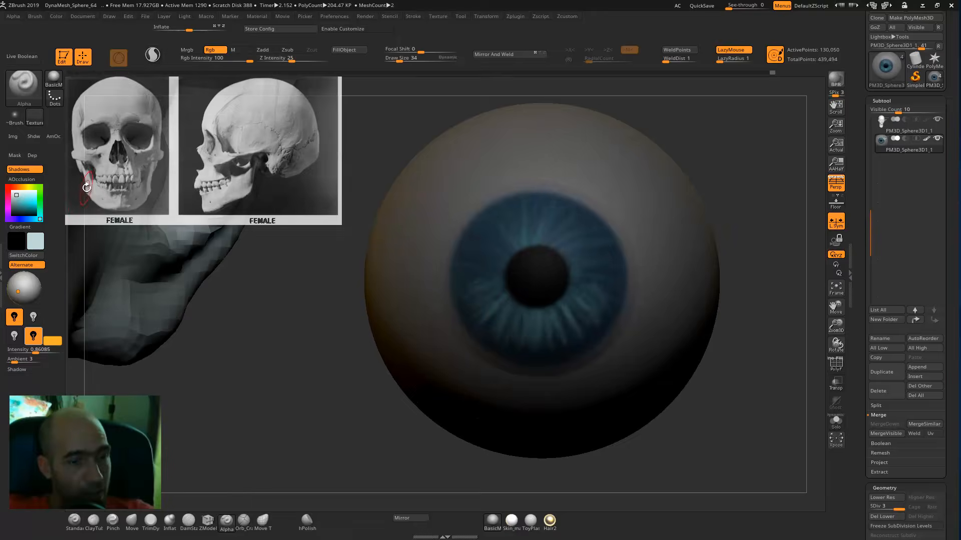
{"action": "key", "text": "bracketleft"}
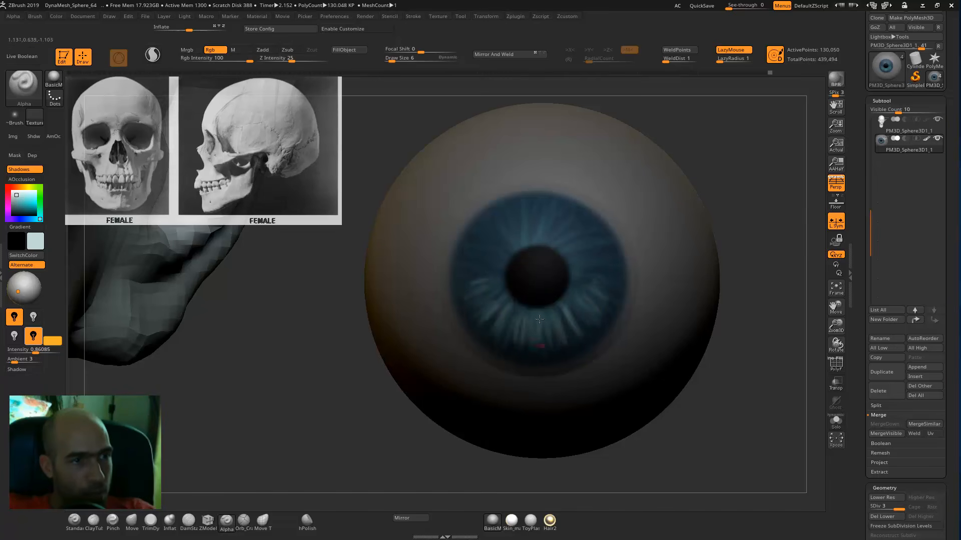
{"action": "left_click_drag", "start_coordinate": [567, 326], "coordinate": [577, 341]}
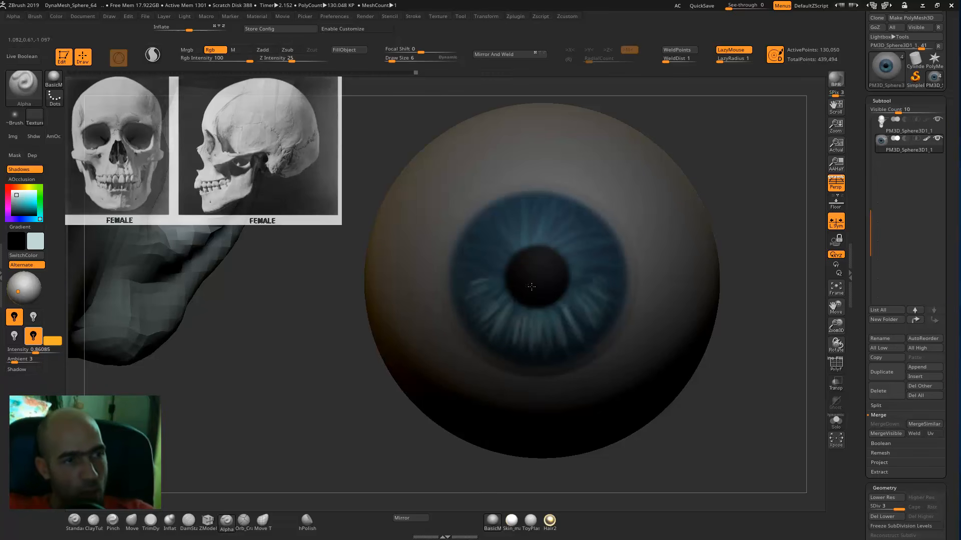
{"action": "right_click_drag", "start_coordinate": [630, 190], "coordinate": [684, 256], "text": "ctrl"}
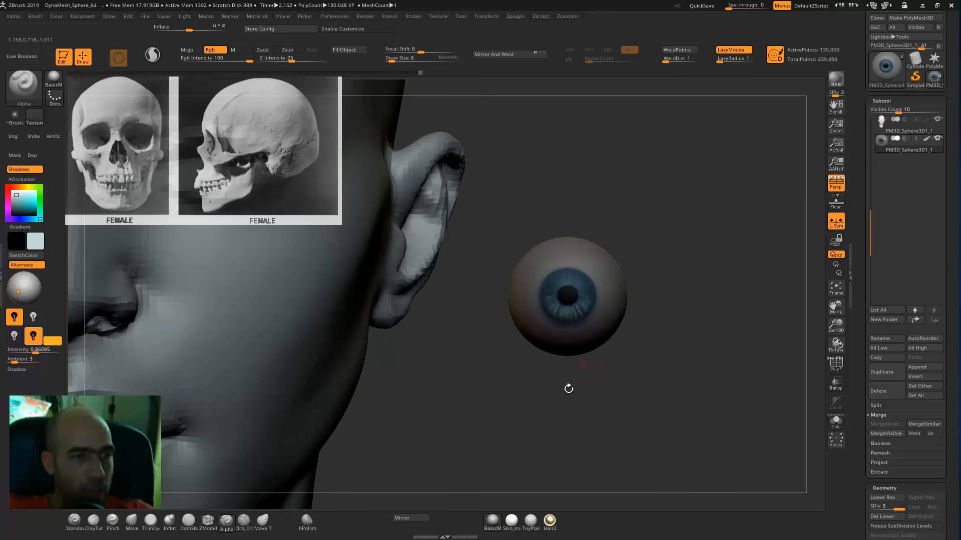
- Choose the Toy Plastic material for the eyeball, undo the fill that covers its paint, and switch to material-only painting
{"action": "left_click", "coordinate": [541, 523]}
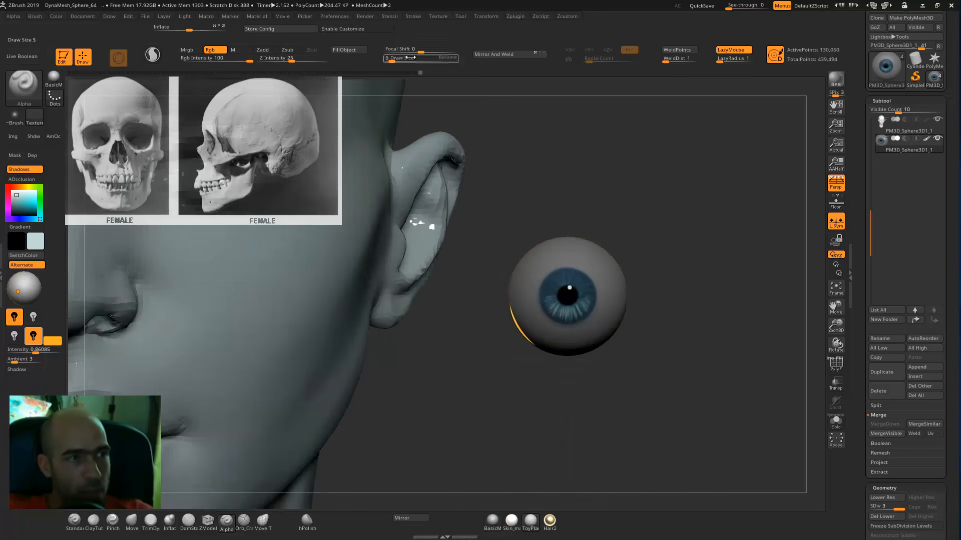
{"action": "left_click_drag", "start_coordinate": [596, 180], "coordinate": [605, 195], "text": "alt"}
{"action": "left_click_drag", "start_coordinate": [684, 203], "coordinate": [658, 232], "text": "ctrl"}
{"action": "left_click", "coordinate": [344, 50]}
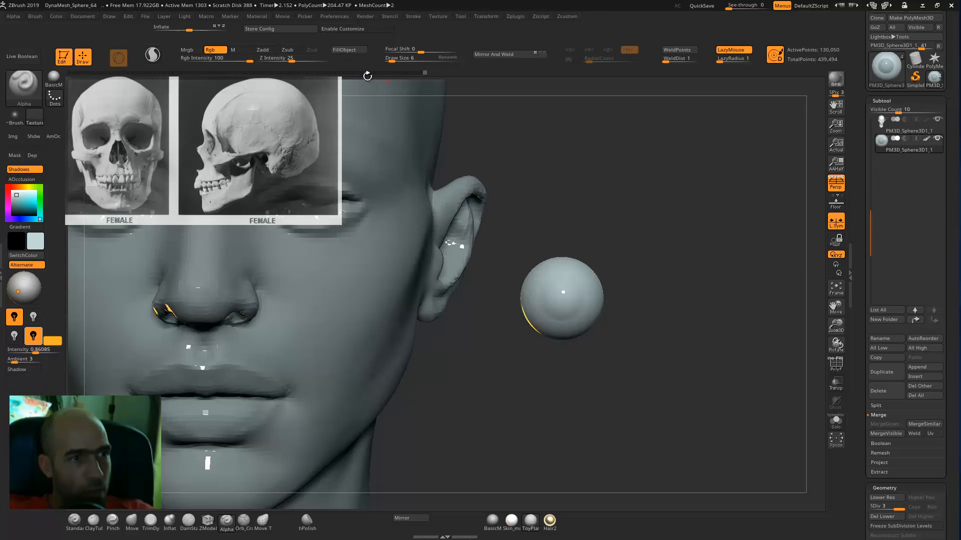
{"action": "key", "text": "ctrl+z"}
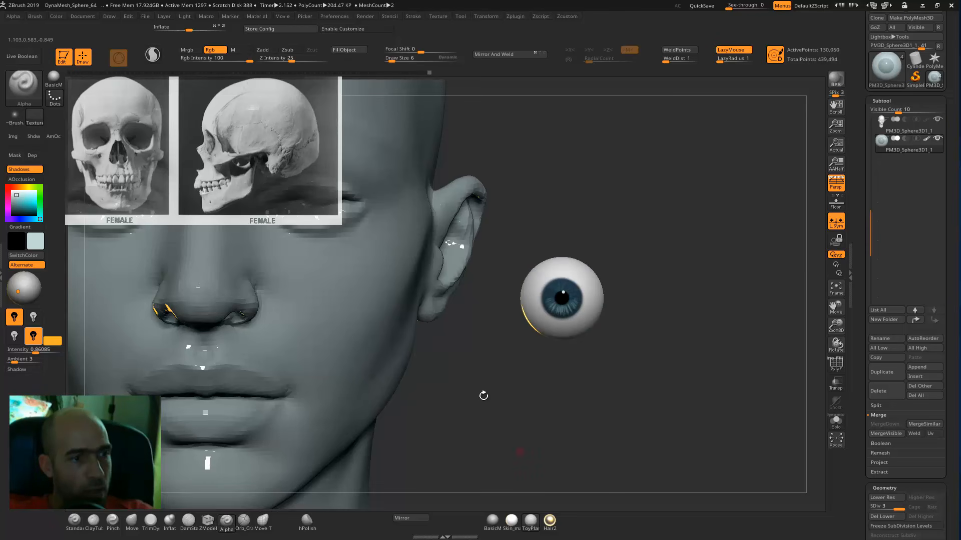
{"action": "left_click", "coordinate": [244, 49]}
{"action": "left_click", "coordinate": [215, 50]}
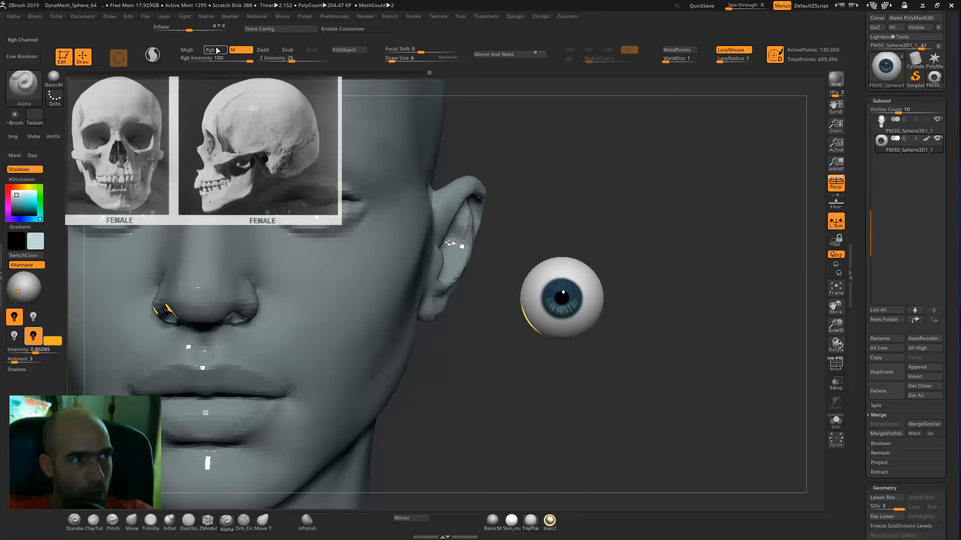
- Restore the basic material and white as the active colour for the unpainted head
{"action": "left_click_drag", "start_coordinate": [671, 240], "coordinate": [721, 294]}
{"action": "key", "text": "w"}
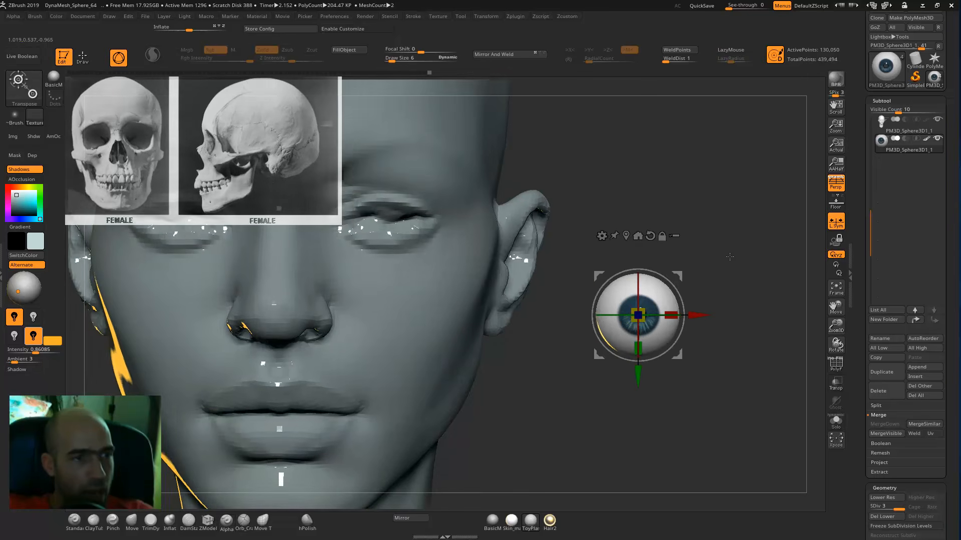
{"action": "left_click_drag", "start_coordinate": [727, 255], "coordinate": [721, 210], "text": "alt"}
{"action": "left_click", "coordinate": [12, 194]}
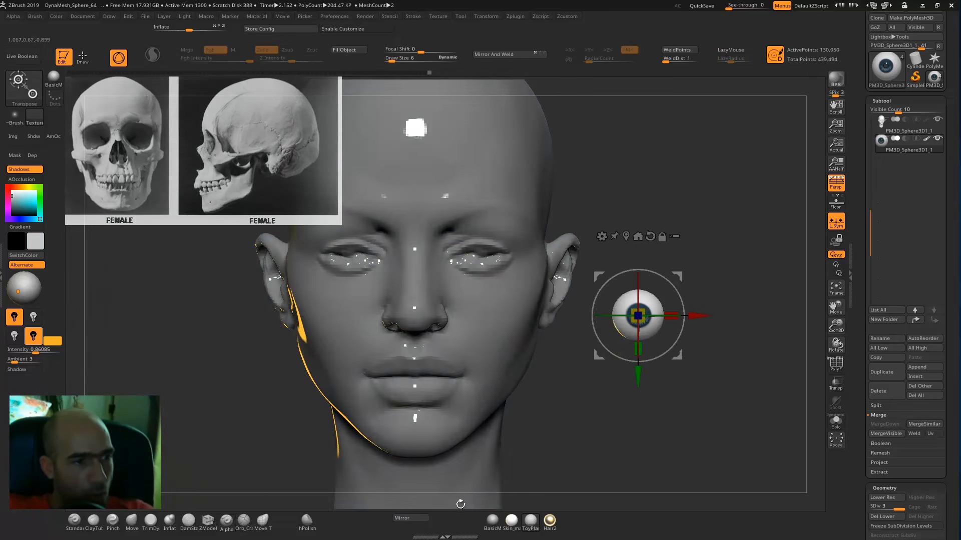
{"action": "left_click", "coordinate": [493, 519]}
{"action": "key", "text": "q"}
{"action": "left_click", "coordinate": [12, 191]}
- Move the eyeball into the head's eye socket, adjusting its depth from the side
{"action": "left_click_drag", "start_coordinate": [681, 238], "coordinate": [696, 203]}
{"action": "key", "text": "w"}
{"action": "left_click_drag", "start_coordinate": [489, 257], "coordinate": [562, 256]}
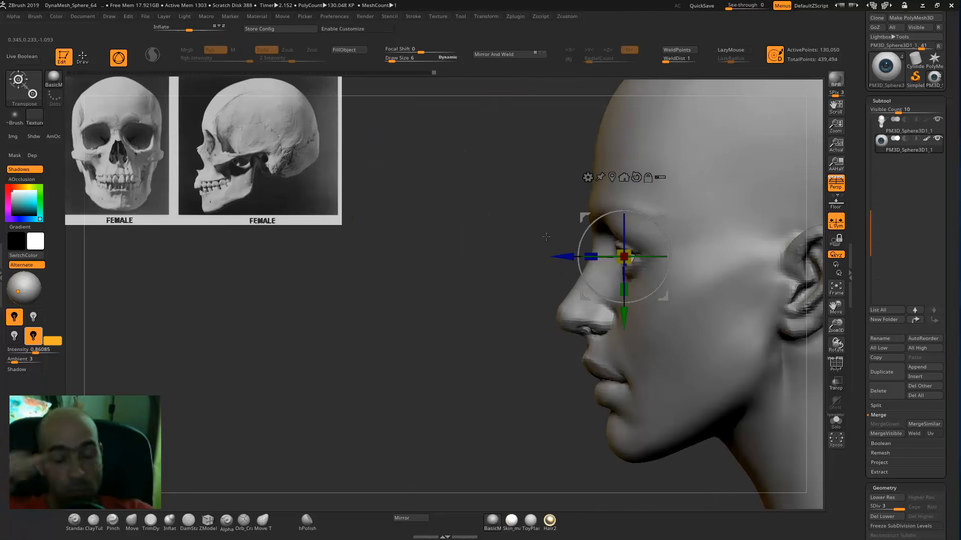
{"action": "mouse_move", "coordinate": [463, 373]}
{"action": "left_mouse_down"}
{"action": "mouse_move", "coordinate": [753, 322]}
{"action": "mouse_move", "coordinate": [731, 317]}
{"action": "mouse_move", "coordinate": [738, 370]}
{"action": "left_mouse_up"}
{"action": "key", "text": "q"}
{"action": "left_click_drag", "start_coordinate": [607, 258], "coordinate": [605, 246], "text": "alt"}
{"action": "key", "text": "w"}
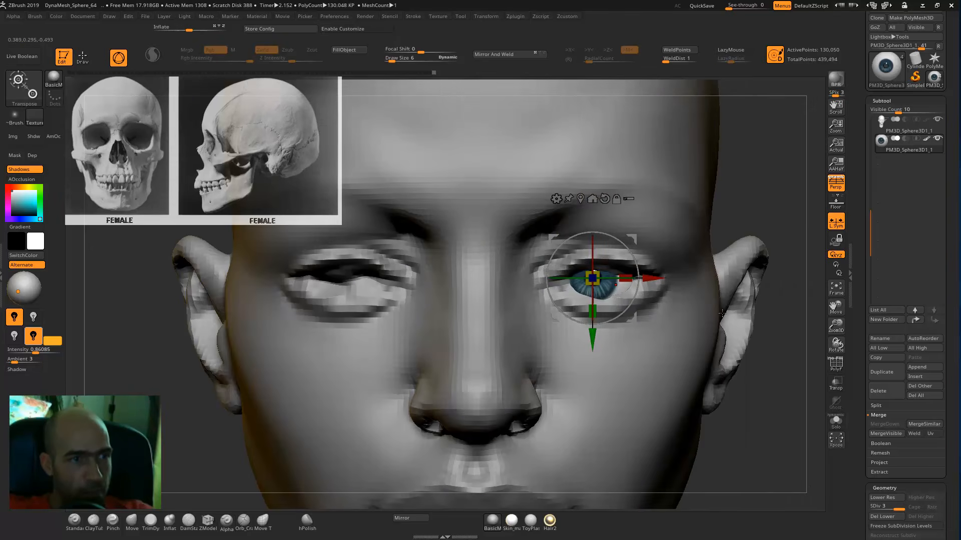
- Nudge the eyeball slightly upward so it sits centred between the eyelids
{"action": "key", "text": "q"}
{"action": "mouse_move", "coordinate": [789, 288]}
{"action": "left_mouse_down", "text": "alt"}
{"action": "mouse_move", "coordinate": [744, 276]}
{"action": "mouse_move", "coordinate": [744, 219]}
{"action": "mouse_move", "coordinate": [723, 214]}
{"action": "left_mouse_up", "text": "alt"}
{"action": "key", "text": "w"}
{"action": "left_click_drag", "start_coordinate": [590, 227], "coordinate": [590, 224]}
{"action": "left_click_drag", "start_coordinate": [696, 195], "coordinate": [666, 260]}
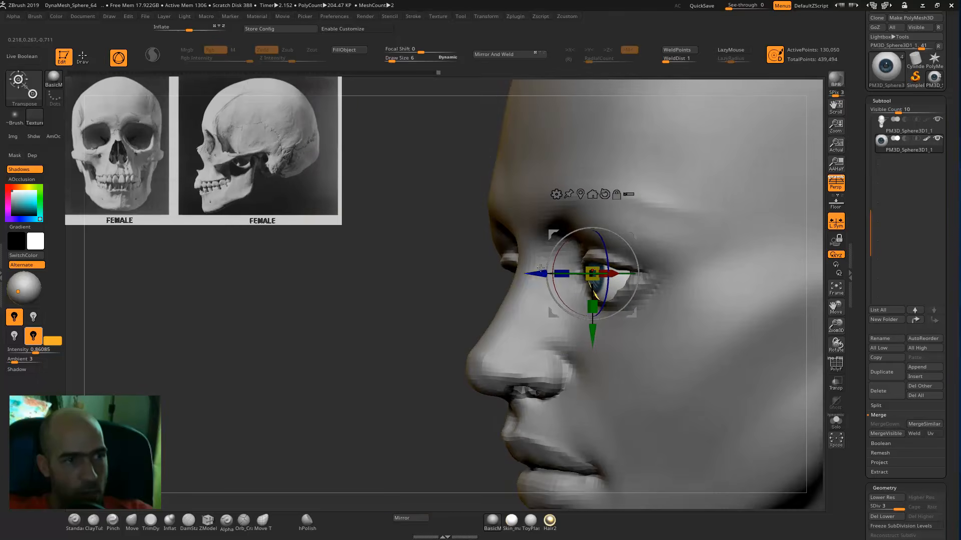
{"action": "left_click_drag", "start_coordinate": [376, 342], "coordinate": [480, 313]}
- Mirror the eyeball across the X axis into the other socket, merging both into one SubTool
{"action": "key", "text": "q"}
{"action": "mouse_move", "coordinate": [756, 224]}
{"action": "left_mouse_down", "text": "alt"}
{"action": "mouse_move", "coordinate": [682, 189]}
{"action": "mouse_move", "coordinate": [509, 432]}
{"action": "left_mouse_up", "text": "alt"}
{"action": "left_click", "coordinate": [421, 518]}
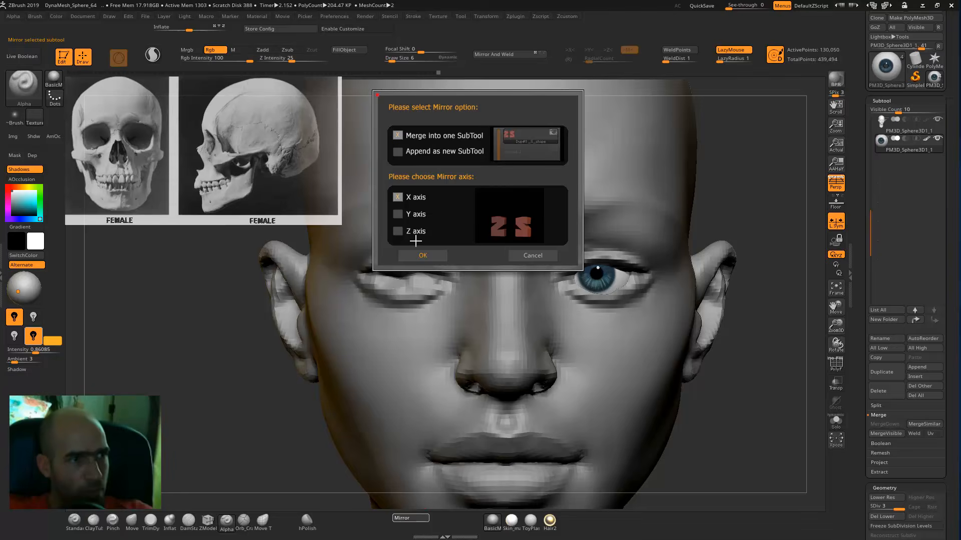
{"action": "left_click", "coordinate": [421, 255]}
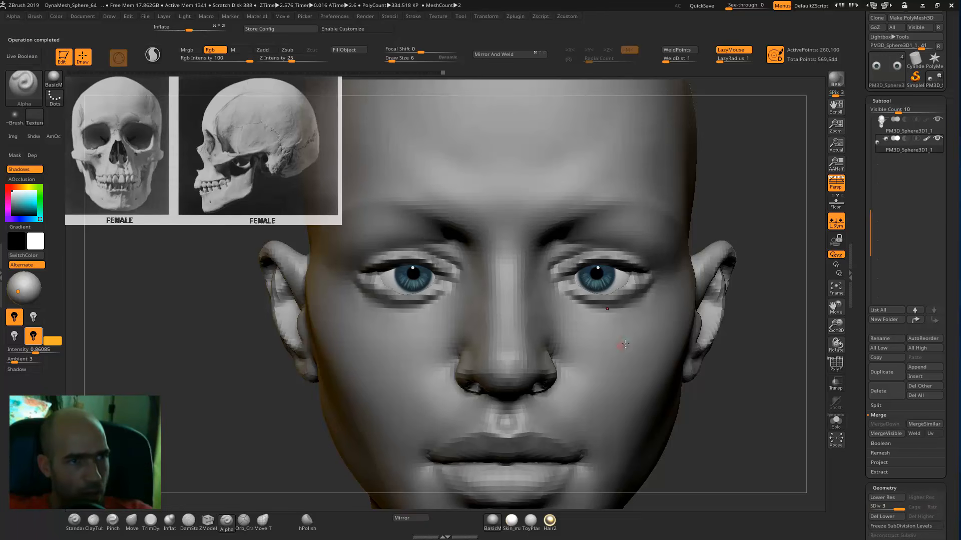
- Select the head and pull its eyelids to fit the eyeballs with the Move brush at draw size 74
{"action": "key", "text": "b"}
{"action": "key", "text": "s"}
{"action": "key", "text": "t"}
{"action": "left_click_drag", "start_coordinate": [752, 310], "coordinate": [705, 258], "text": "alt"}
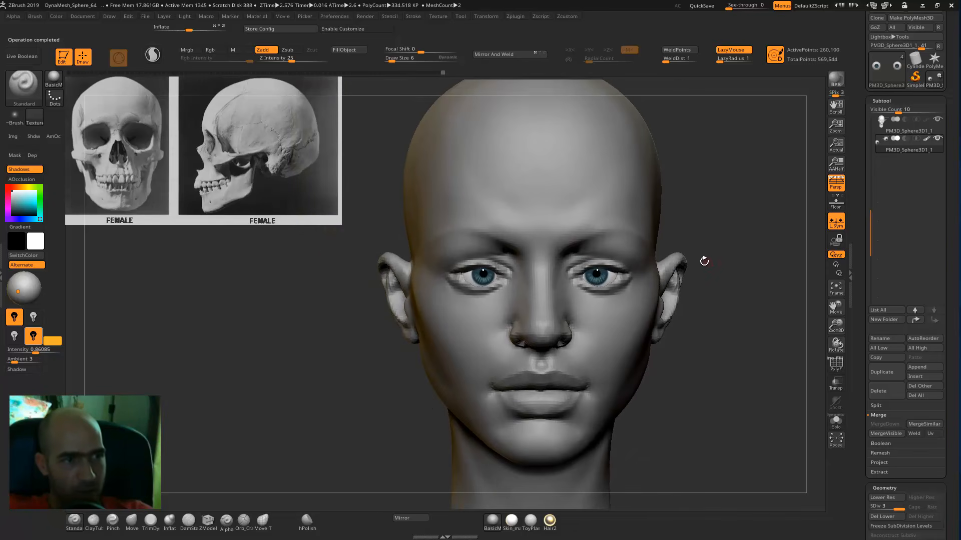
{"action": "key", "text": "b"}
{"action": "key", "text": "m"}
{"action": "key", "text": "v"}
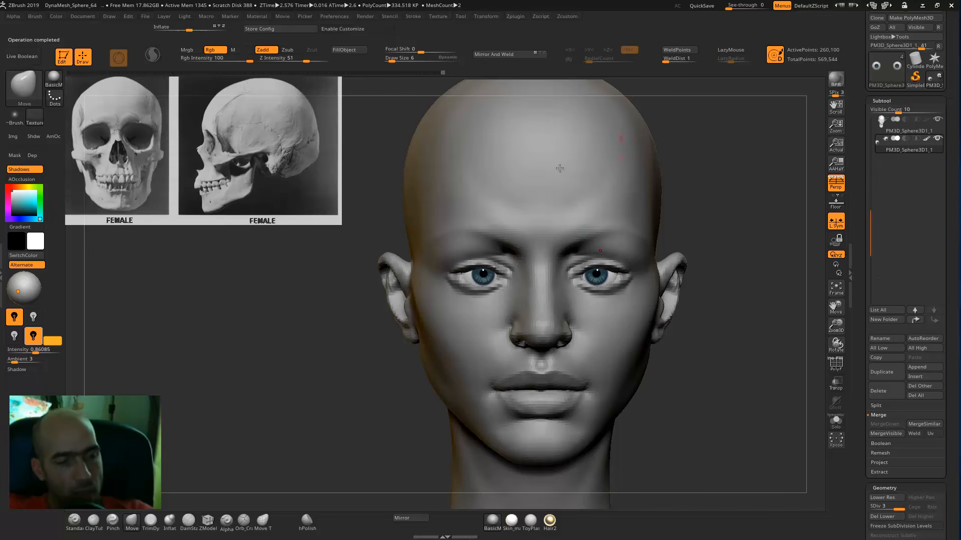
{"action": "left_click", "coordinate": [573, 275], "text": "alt"}
{"action": "left_click_drag", "start_coordinate": [581, 279], "coordinate": [578, 277]}
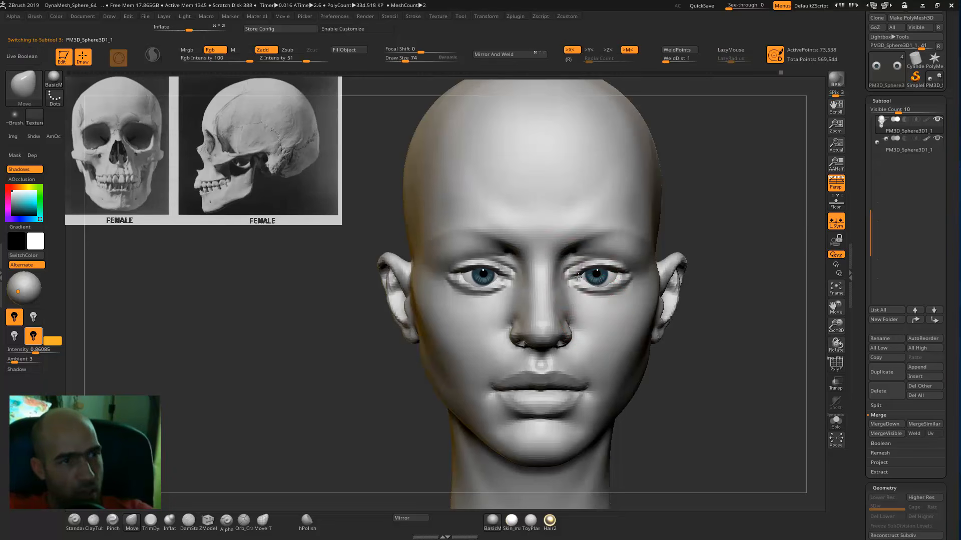
{"action": "left_click_drag", "start_coordinate": [723, 264], "coordinate": [724, 305], "text": "alt"}
{"action": "left_click_drag", "start_coordinate": [561, 277], "coordinate": [621, 282]}
- Build up the lower eyelid toward its outer corner with the Standard brush
{"action": "key", "text": "b"}
{"action": "key", "text": "s"}
{"action": "key", "text": "t"}
{"action": "right_click_drag", "start_coordinate": [668, 279], "coordinate": [632, 265]}
{"action": "mouse_move", "coordinate": [595, 294]}
{"action": "left_mouse_down"}
{"action": "mouse_move", "coordinate": [639, 294]}
{"action": "mouse_move", "coordinate": [654, 281]}
{"action": "left_mouse_up"}
- Adjust the eyelid edge around the eyeball from below with the Move brush
{"action": "mouse_move", "coordinate": [778, 231]}
{"action": "right_mouse_down"}
{"action": "mouse_move", "coordinate": [768, 189]}
{"action": "mouse_move", "coordinate": [667, 236]}
{"action": "mouse_move", "coordinate": [650, 226]}
{"action": "mouse_move", "coordinate": [681, 182]}
{"action": "right_mouse_up"}
{"action": "key", "text": "b"}
{"action": "key", "text": "m"}
{"action": "key", "text": "v"}
{"action": "left_click_drag", "start_coordinate": [607, 290], "coordinate": [637, 286]}
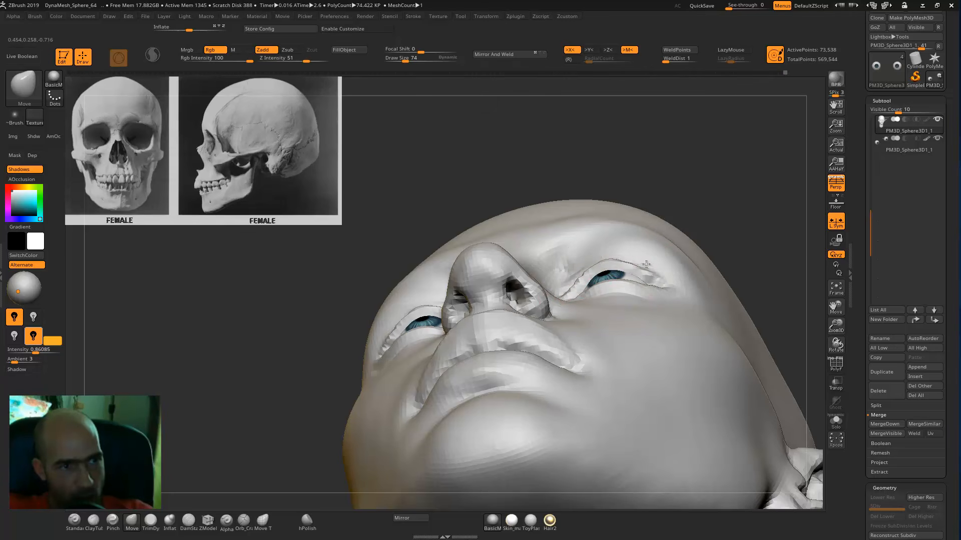
- Refine the outer eye corner with the Standard brush, reducing its draw size to 58
{"action": "mouse_move", "coordinate": [607, 264]}
{"action": "right_mouse_down"}
{"action": "mouse_move", "coordinate": [698, 259]}
{"action": "mouse_move", "coordinate": [640, 292]}
{"action": "right_mouse_up"}
{"action": "key", "text": "b"}
{"action": "key", "text": "s"}
{"action": "key", "text": "t"}
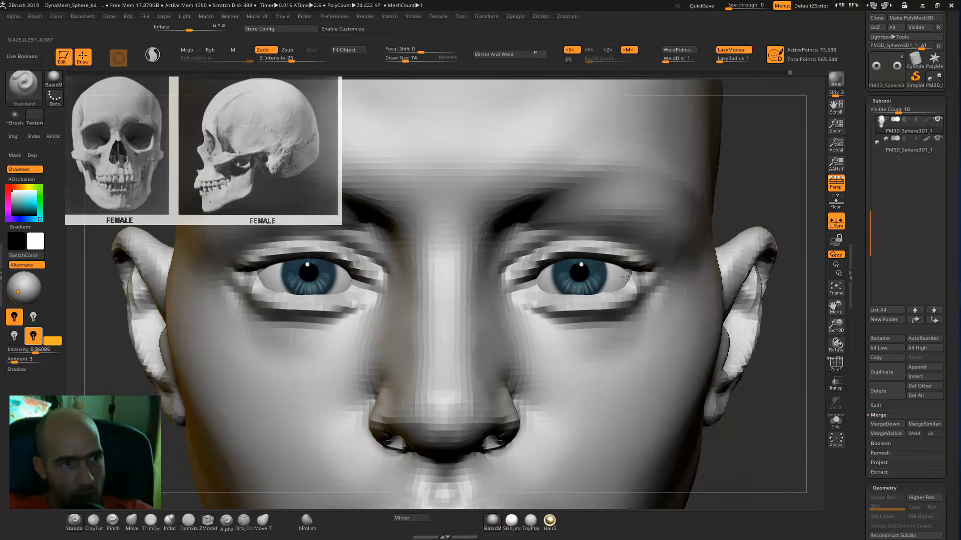
{"action": "key", "text": "shift"}
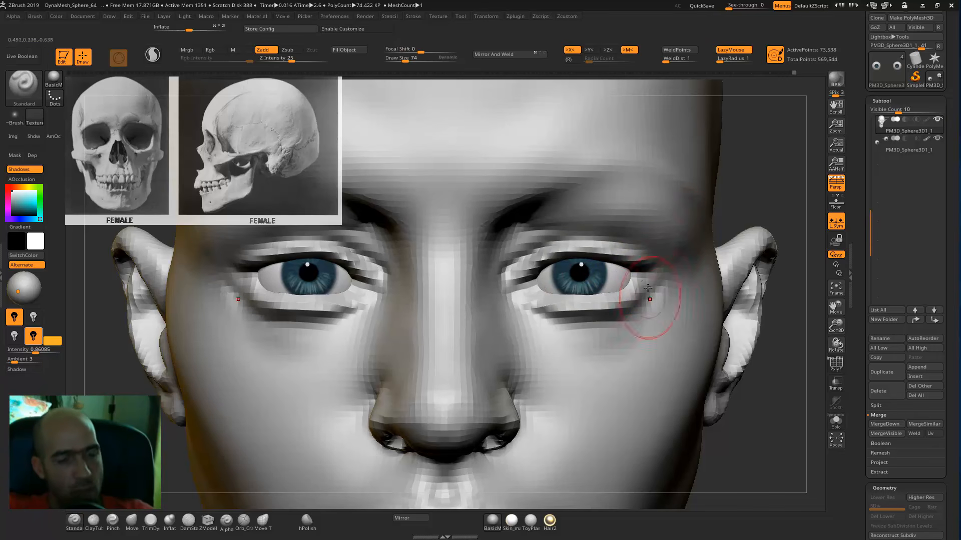
{"action": "right_click_drag", "start_coordinate": [782, 187], "coordinate": [645, 278]}
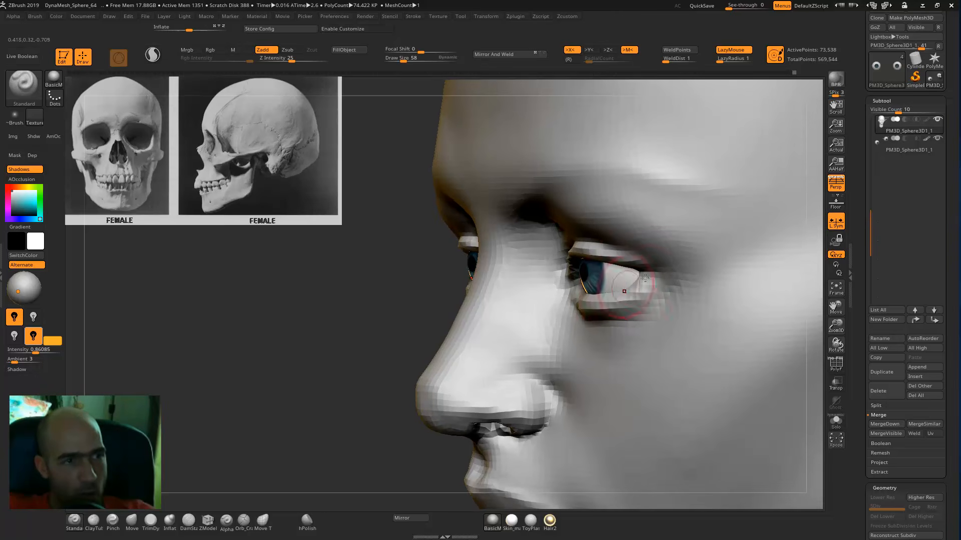
{"action": "mouse_move", "coordinate": [371, 267]}
{"action": "right_mouse_down", "text": "ctrl"}
{"action": "mouse_move", "coordinate": [350, 294]}
{"action": "mouse_move", "coordinate": [376, 264]}
{"action": "right_mouse_up", "text": "ctrl"}
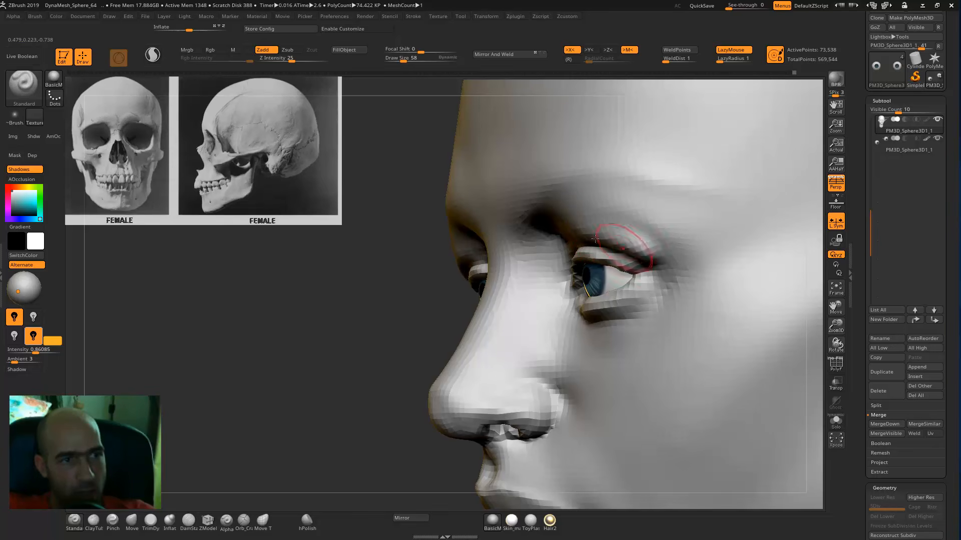
- Smooth the fold between the upper eyelid and the brow
{"action": "key", "text": "shift"}
{"action": "left_click_drag", "start_coordinate": [660, 251], "coordinate": [633, 233], "text": "shift"}
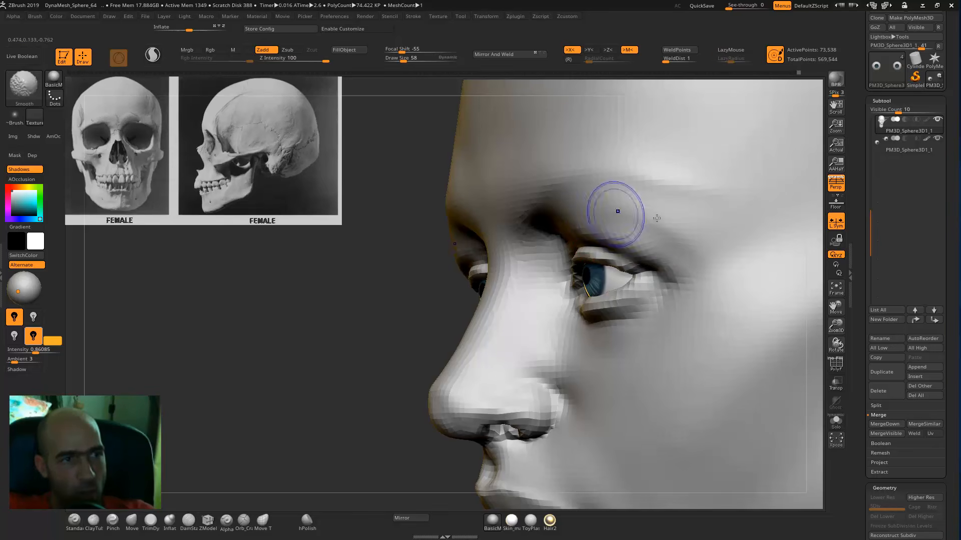
{"action": "mouse_move", "coordinate": [410, 299]}
{"action": "left_mouse_down", "text": "alt"}
{"action": "mouse_move", "coordinate": [382, 279]}
{"action": "mouse_move", "coordinate": [377, 250]}
{"action": "left_mouse_up", "text": "alt"}
{"action": "mouse_move", "coordinate": [659, 209]}
{"action": "left_mouse_down", "text": "shift"}
{"action": "mouse_move", "coordinate": [685, 219]}
{"action": "mouse_move", "coordinate": [656, 195]}
{"action": "left_mouse_up", "text": "shift"}
{"action": "right_click_drag", "start_coordinate": [555, 236], "coordinate": [633, 223], "text": "shift"}
{"action": "mouse_move", "coordinate": [735, 197]}
{"action": "left_mouse_down", "text": "alt"}
{"action": "mouse_move", "coordinate": [716, 210]}
{"action": "mouse_move", "coordinate": [727, 218]}
{"action": "mouse_move", "coordinate": [714, 230]}
{"action": "mouse_move", "coordinate": [701, 212]}
{"action": "mouse_move", "coordinate": [617, 222]}
{"action": "left_mouse_up", "text": "alt"}
{"action": "mouse_move", "coordinate": [720, 235]}
{"action": "left_mouse_down", "text": "alt"}
{"action": "mouse_move", "coordinate": [691, 207]}
{"action": "mouse_move", "coordinate": [677, 208]}
{"action": "mouse_move", "coordinate": [658, 169]}
{"action": "left_mouse_up", "text": "alt"}
- Select the pair of eyeballs and shift them slightly along the vertical axis
{"action": "key", "text": "w"}
{"action": "left_click", "coordinate": [534, 199], "text": "alt"}
{"action": "left_click_drag", "start_coordinate": [706, 221], "coordinate": [541, 182], "text": "alt"}
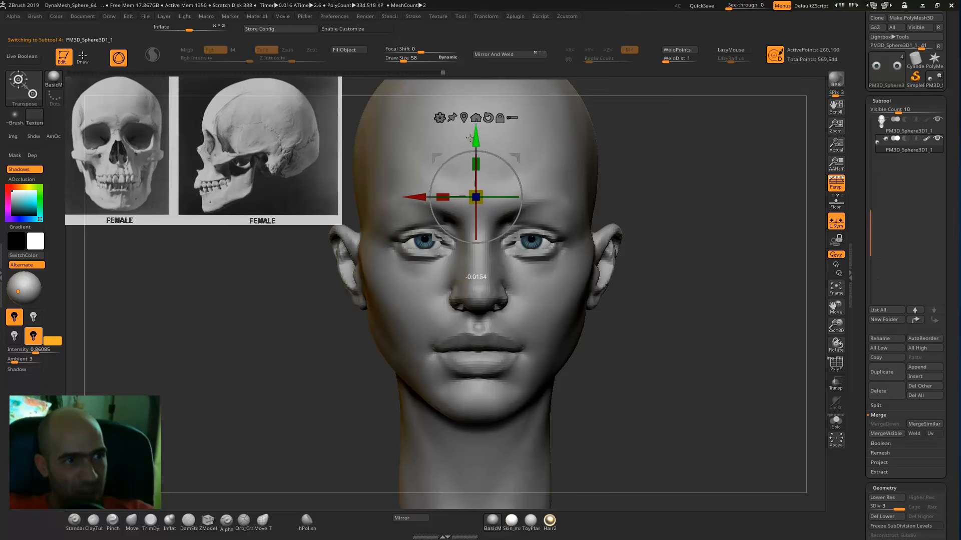
- Reselect the head and reshape the upper eyelid with the Move brush at draw size 94
{"action": "key", "text": "q"}
{"action": "left_click", "coordinate": [533, 255], "text": "alt"}
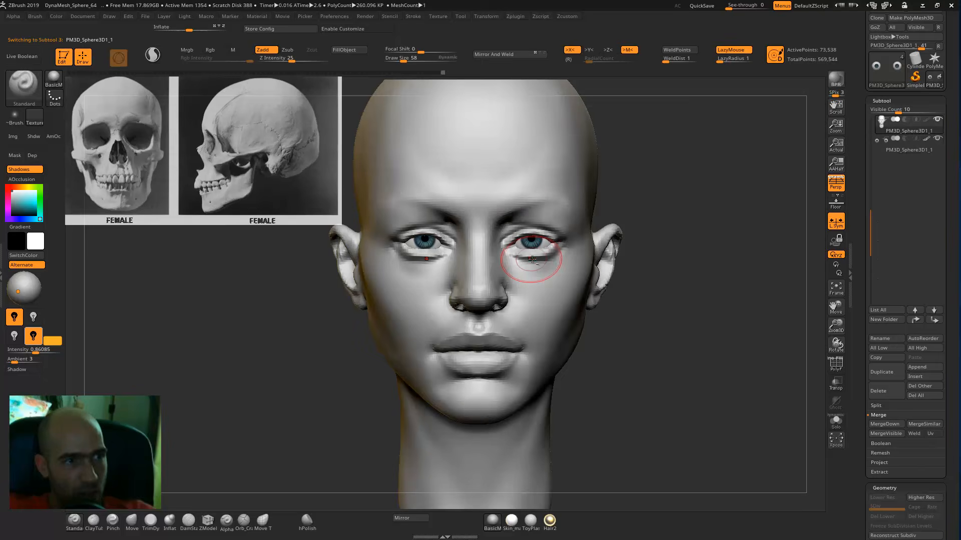
{"action": "key", "text": "b"}
{"action": "key", "text": "m"}
{"action": "key", "text": "v"}
{"action": "key", "text": "bracketright"}
{"action": "left_click_drag", "start_coordinate": [519, 241], "coordinate": [545, 236]}
- Mask the head from mid-ear level down, then invert the mask so the upper head is protected
{"action": "mouse_move", "coordinate": [698, 273]}
{"action": "left_mouse_down"}
{"action": "mouse_move", "coordinate": [682, 279]}
{"action": "mouse_move", "coordinate": [621, 264]}
{"action": "mouse_move", "coordinate": [312, 365]}
{"action": "mouse_move", "coordinate": [286, 471]}
{"action": "left_mouse_up"}
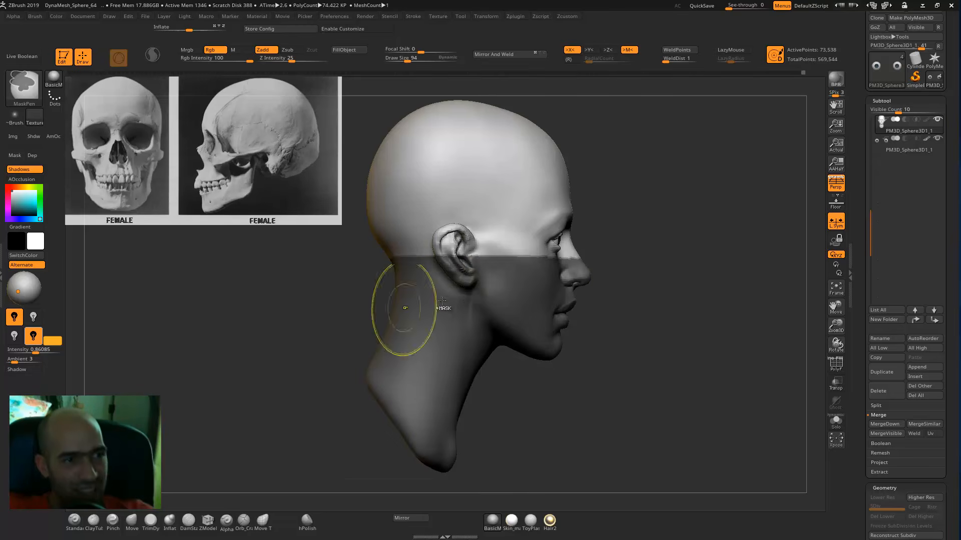
{"action": "left_click", "coordinate": [615, 293], "text": "ctrl"}
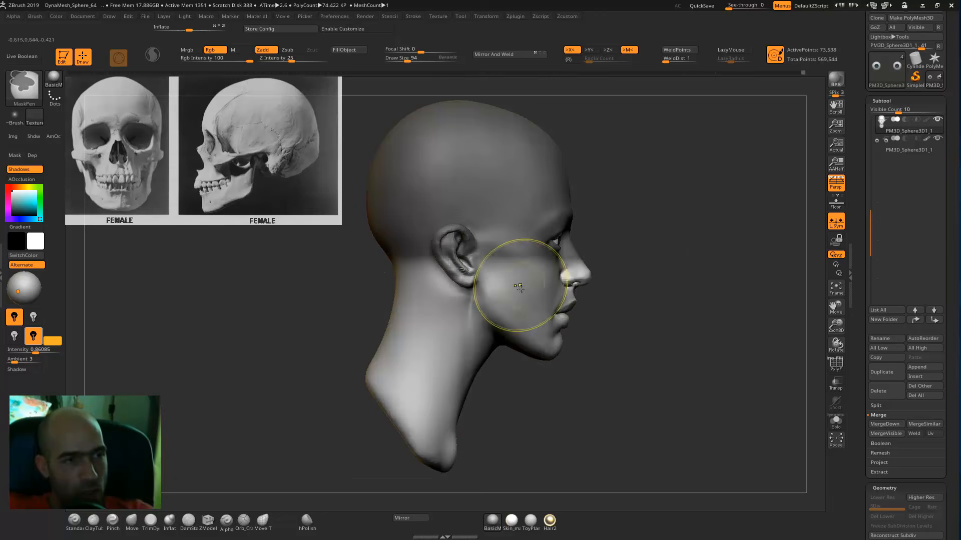
{"action": "left_click_drag", "start_coordinate": [656, 263], "coordinate": [721, 259], "text": "shift"}
- Move the unmasked lower face and neck slightly down, then clear the mask
{"action": "key", "text": "w"}
{"action": "left_click_drag", "start_coordinate": [710, 202], "coordinate": [662, 243], "text": "alt"}
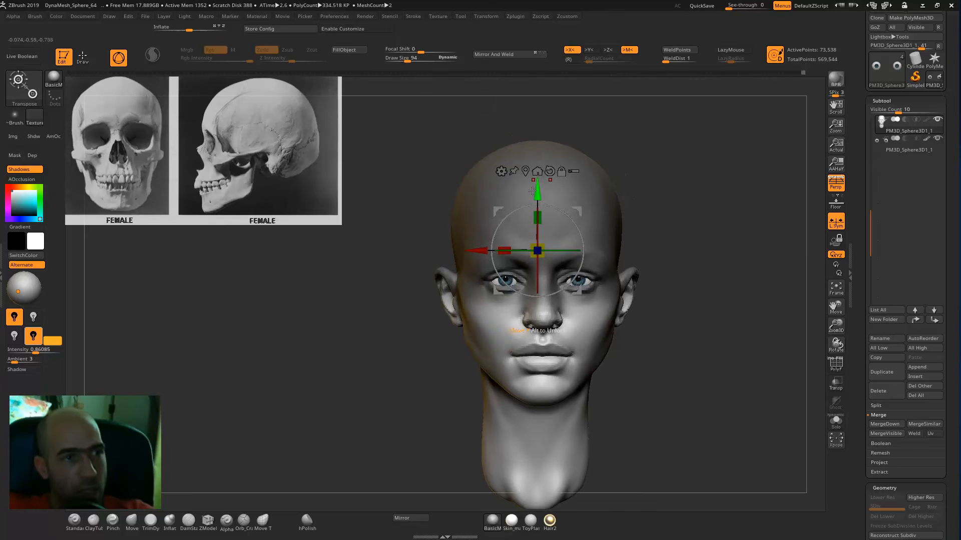
{"action": "left_click_drag", "start_coordinate": [535, 194], "coordinate": [536, 198]}
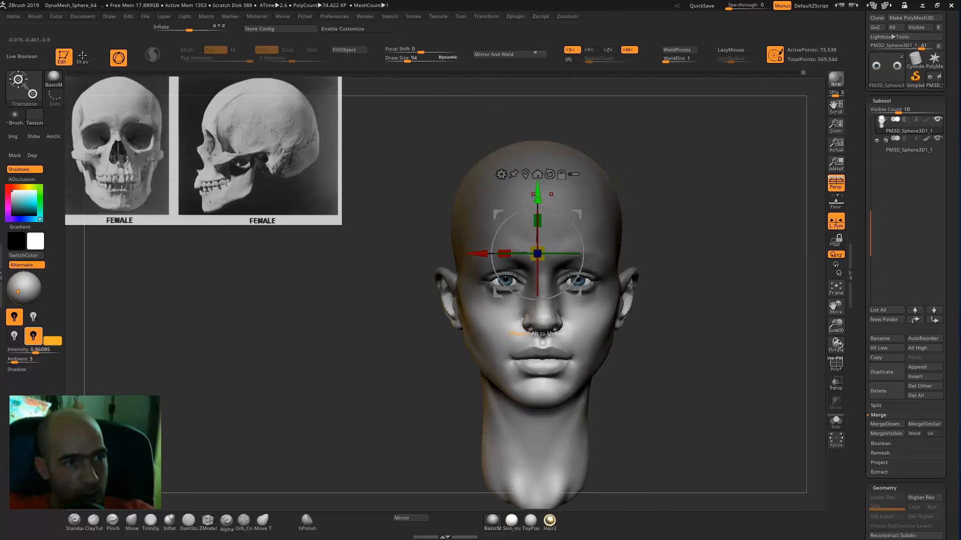
{"action": "key", "text": "q"}
{"action": "mouse_move", "coordinate": [689, 219]}
{"action": "left_mouse_down", "text": "alt"}
{"action": "mouse_move", "coordinate": [656, 215]}
{"action": "mouse_move", "coordinate": [663, 245]}
{"action": "mouse_move", "coordinate": [688, 257]}
{"action": "mouse_move", "coordinate": [671, 260]}
{"action": "mouse_move", "coordinate": [689, 272]}
{"action": "mouse_move", "coordinate": [694, 298]}
{"action": "mouse_move", "coordinate": [733, 296]}
{"action": "mouse_move", "coordinate": [680, 296]}
{"action": "mouse_move", "coordinate": [688, 317]}
{"action": "left_mouse_up", "text": "alt"}
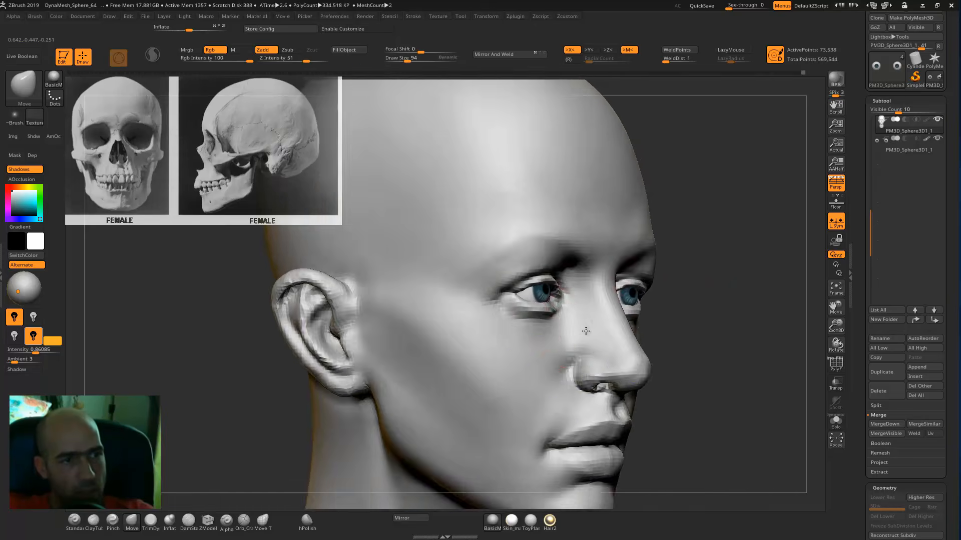
- Select the eyeballs and set the alpha paint brush to black at RGB intensity 6 and draw size 38
{"action": "mouse_move", "coordinate": [593, 354]}
{"action": "right_mouse_down"}
{"action": "mouse_move", "coordinate": [399, 364]}
{"action": "mouse_move", "coordinate": [364, 317]}
{"action": "mouse_move", "coordinate": [328, 354]}
{"action": "mouse_move", "coordinate": [431, 302]}
{"action": "right_mouse_up"}
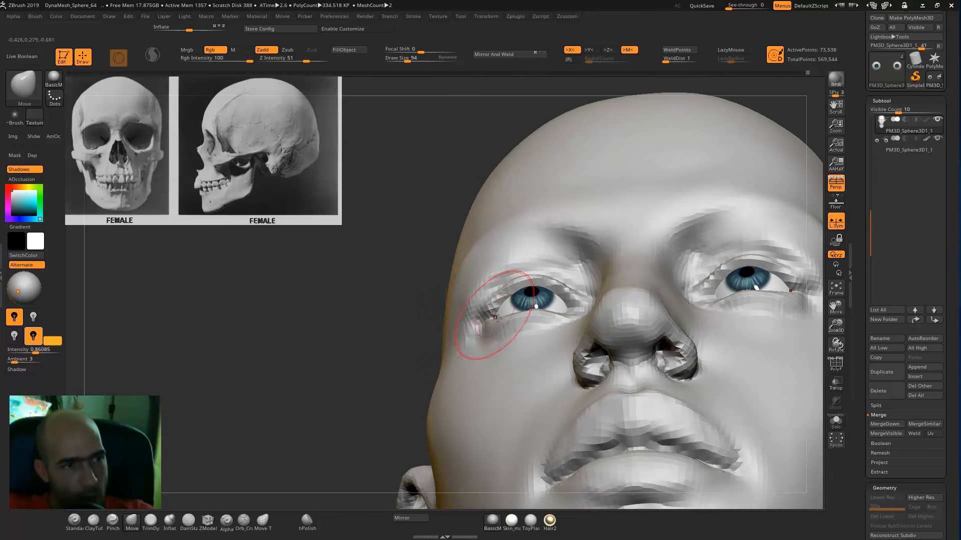
{"action": "left_click_drag", "start_coordinate": [369, 346], "coordinate": [376, 389], "text": "shift"}
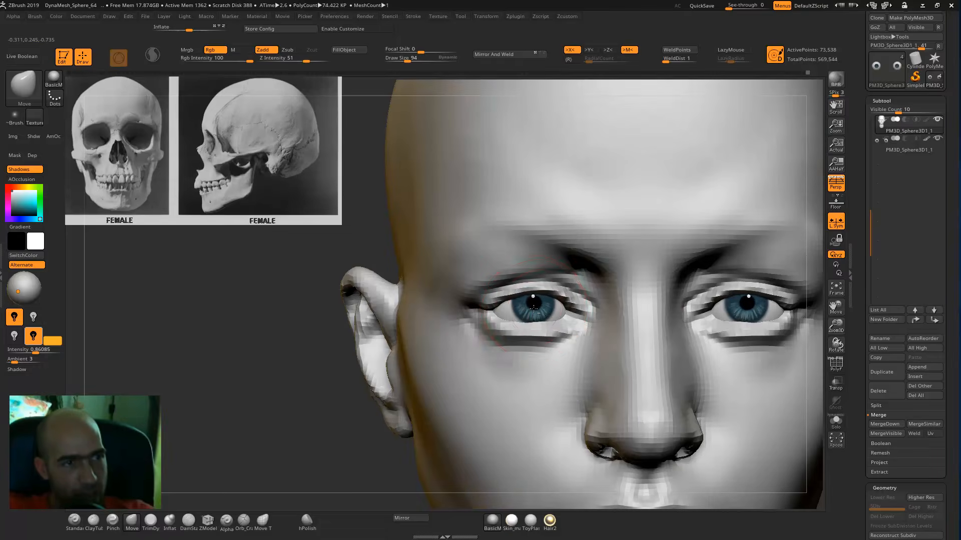
{"action": "left_click", "coordinate": [534, 307], "text": "alt"}
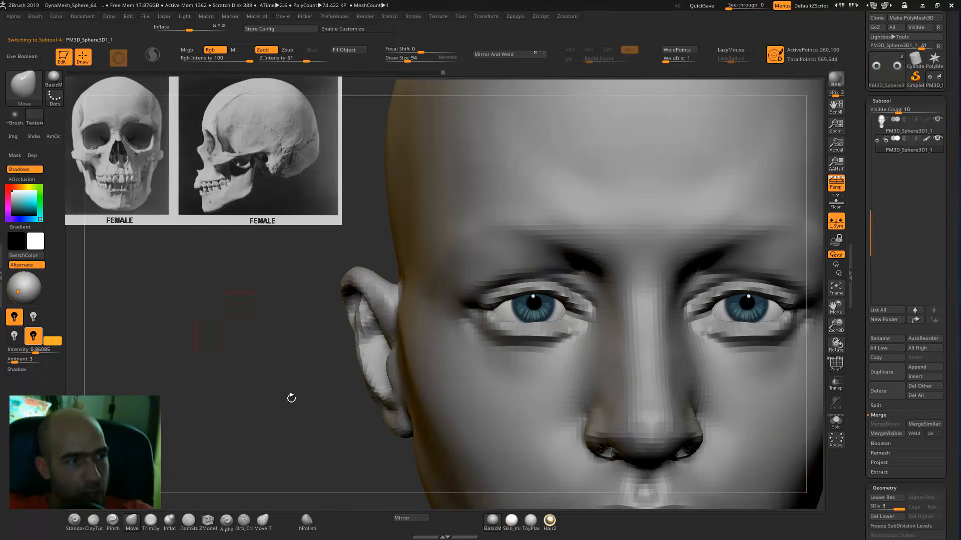
{"action": "left_click", "coordinate": [228, 518]}
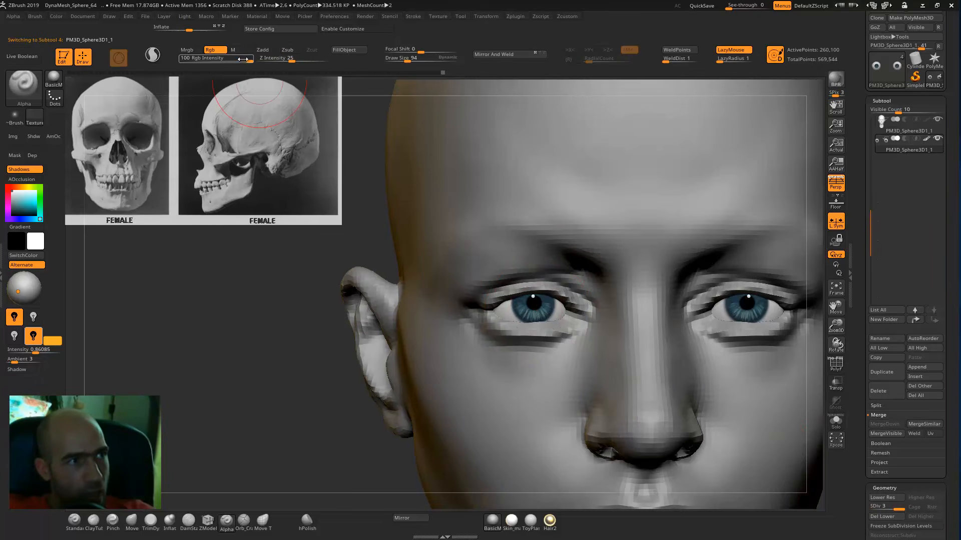
{"action": "left_click_drag", "start_coordinate": [247, 58], "coordinate": [198, 61]}
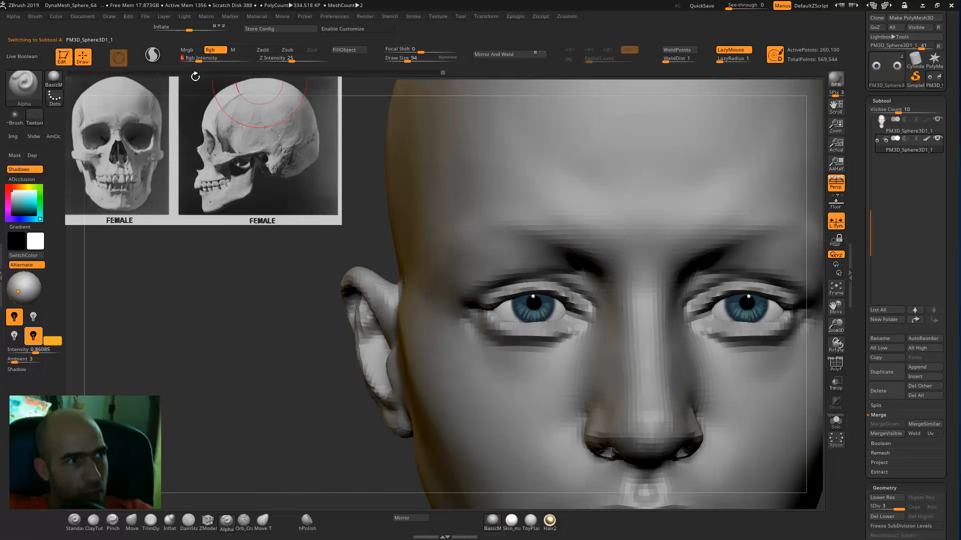
{"action": "left_click", "coordinate": [11, 215]}
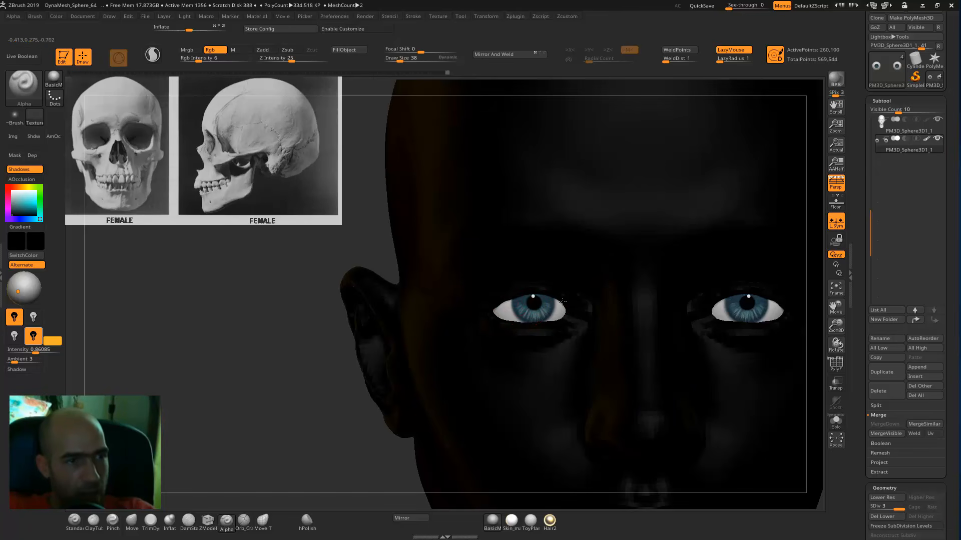
- Softly shade the whites of both eyeballs in black with X symmetry on, isolating them to check the painting
{"action": "key", "text": "x"}
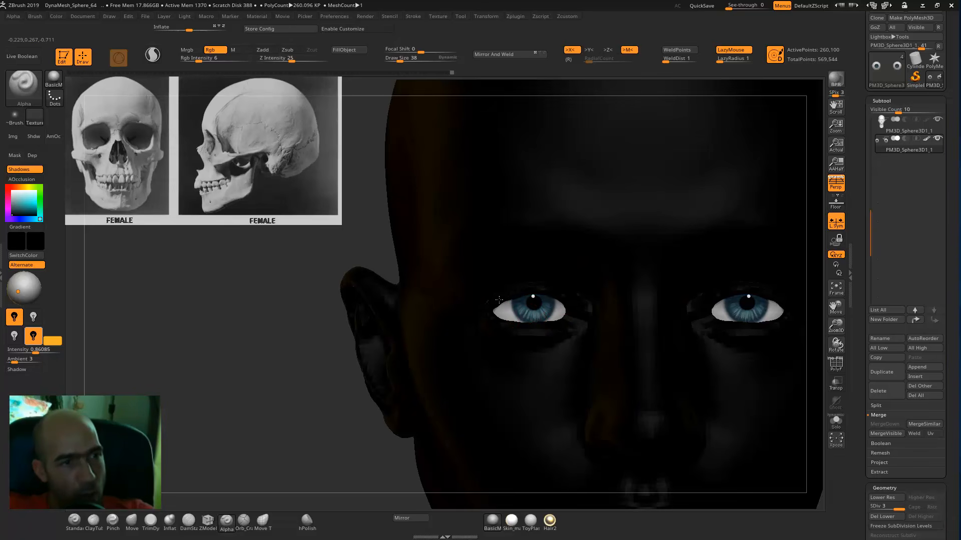
{"action": "left_click", "coordinate": [839, 426]}
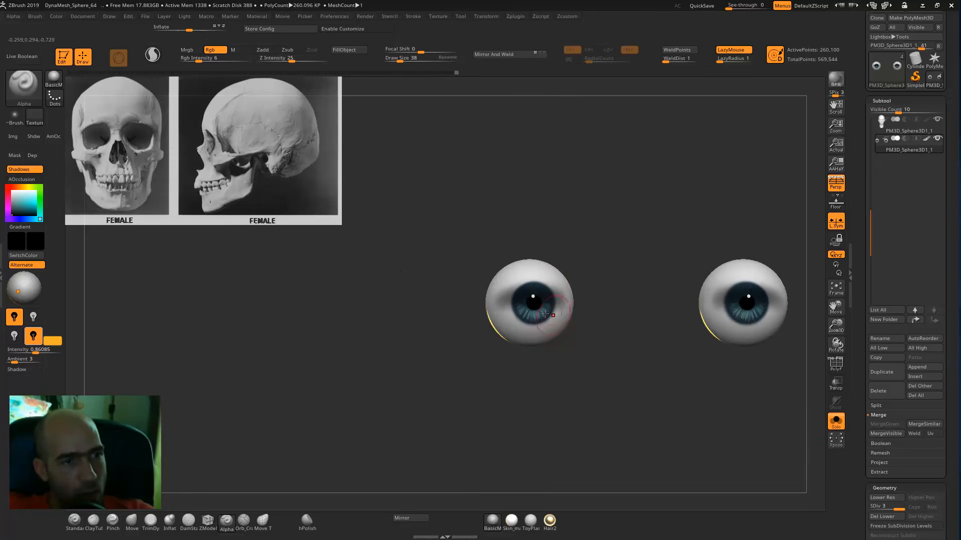
{"action": "left_click", "coordinate": [843, 426]}
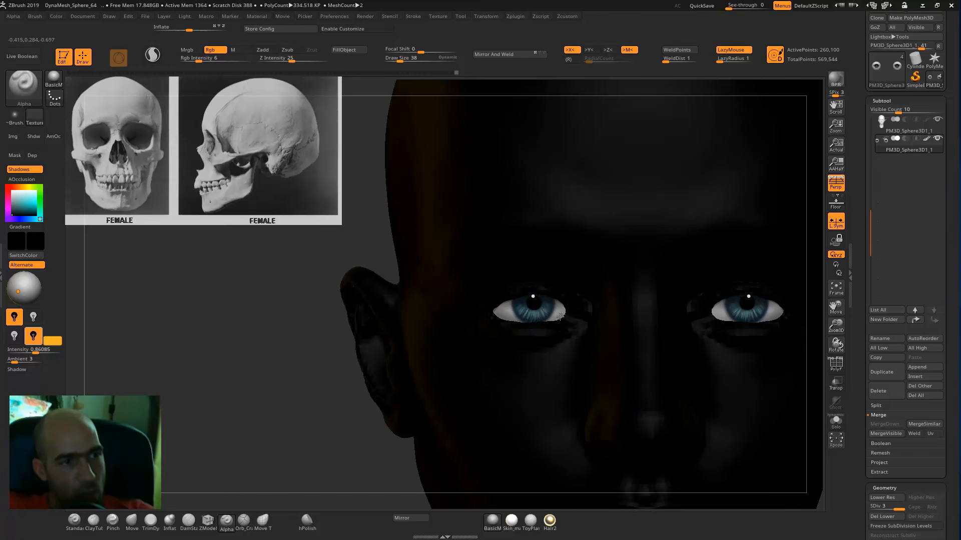
{"action": "left_click_drag", "start_coordinate": [273, 304], "coordinate": [398, 293], "text": "alt"}
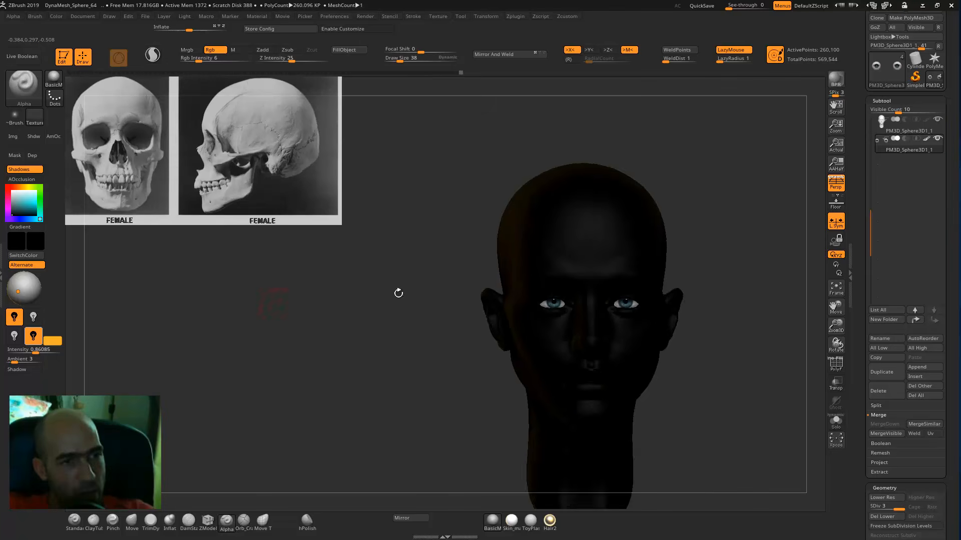
{"action": "left_click", "coordinate": [836, 424]}
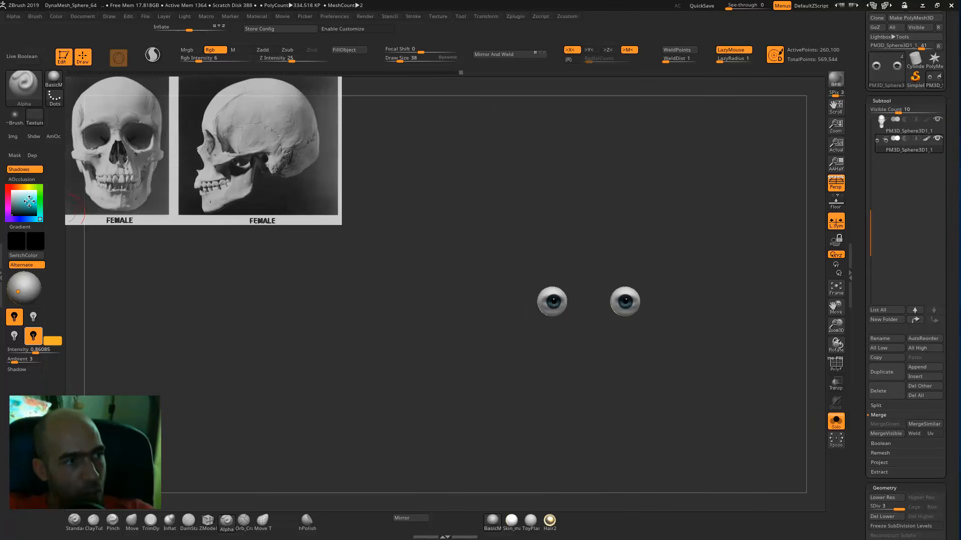
{"action": "left_click", "coordinate": [835, 427]}
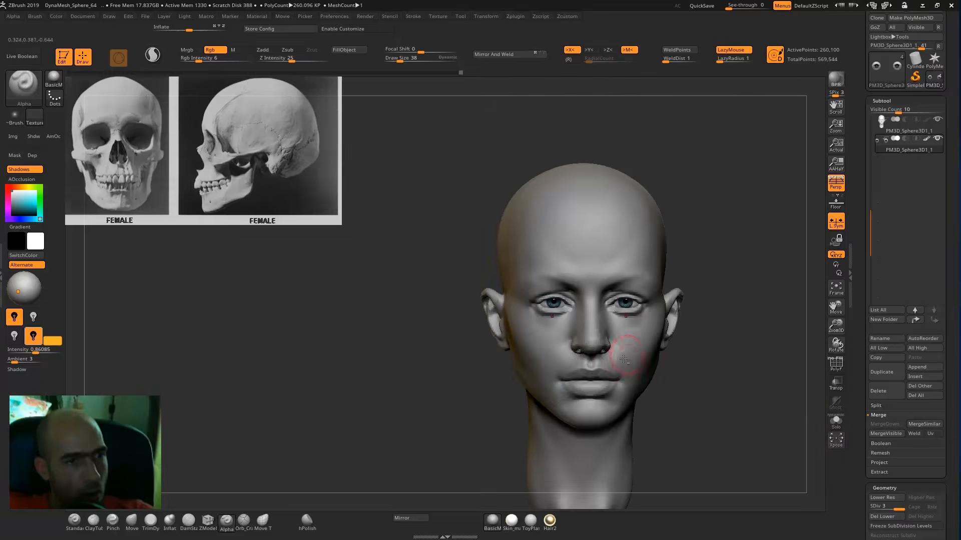
- Reselect the head and nudge the inner brow above the eye slightly down with the Move brush
{"action": "left_click", "coordinate": [613, 348], "text": "alt"}
{"action": "mouse_move", "coordinate": [699, 261]}
{"action": "left_mouse_down", "text": "alt"}
{"action": "mouse_move", "coordinate": [682, 253]}
{"action": "mouse_move", "coordinate": [690, 269]}
{"action": "mouse_move", "coordinate": [707, 231]}
{"action": "mouse_move", "coordinate": [716, 251]}
{"action": "mouse_move", "coordinate": [567, 255]}
{"action": "left_mouse_up", "text": "alt"}
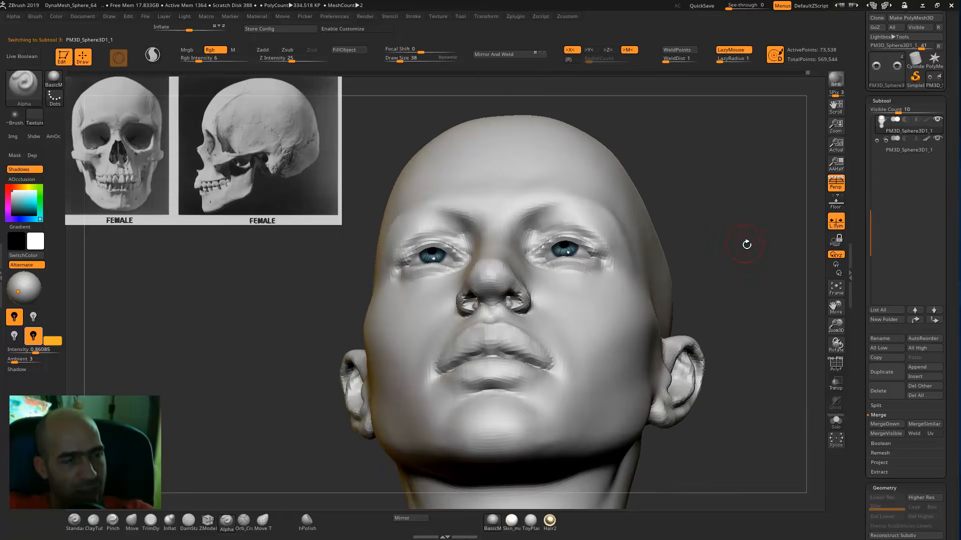
{"action": "left_click_drag", "start_coordinate": [747, 244], "coordinate": [726, 279]}
{"action": "key", "text": "1"}
{"action": "left_click_drag", "start_coordinate": [724, 219], "coordinate": [706, 166]}
{"action": "mouse_move", "coordinate": [712, 217]}
{"action": "left_mouse_down"}
{"action": "mouse_move", "coordinate": [681, 167]}
{"action": "mouse_move", "coordinate": [732, 220]}
{"action": "mouse_move", "coordinate": [721, 215]}
{"action": "left_mouse_up"}
{"action": "key", "text": "b"}
{"action": "key", "text": "m"}
{"action": "key", "text": "v"}
{"action": "left_click_drag", "start_coordinate": [746, 177], "coordinate": [702, 152]}
{"action": "left_click_drag", "start_coordinate": [516, 214], "coordinate": [518, 225]}
{"action": "mouse_move", "coordinate": [700, 140]}
{"action": "left_mouse_down"}
{"action": "mouse_move", "coordinate": [735, 153]}
{"action": "mouse_move", "coordinate": [705, 206]}
{"action": "left_mouse_up"}
- Sculpt and smooth the area beneath the lower eyelids with the Standard brush at draw size 70
{"action": "key", "text": "1"}
{"action": "mouse_move", "coordinate": [501, 173]}
{"action": "left_mouse_down"}
{"action": "mouse_move", "coordinate": [637, 210]}
{"action": "mouse_move", "coordinate": [617, 185]}
{"action": "left_mouse_up"}
{"action": "left_click_drag", "start_coordinate": [782, 152], "coordinate": [775, 168], "text": "shift"}
{"action": "left_click_drag", "start_coordinate": [602, 248], "coordinate": [519, 257], "text": "shift"}
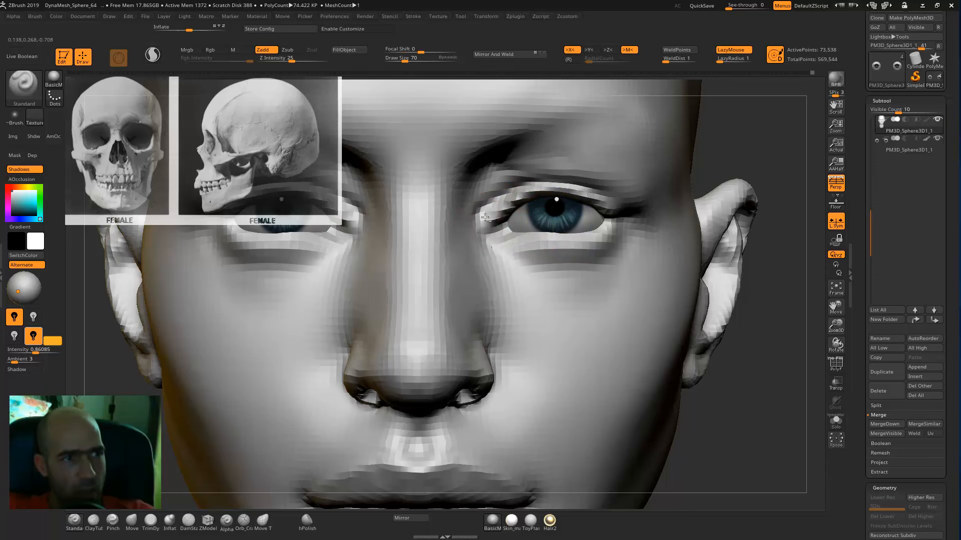
{"action": "mouse_move", "coordinate": [495, 254]}
{"action": "left_mouse_down"}
{"action": "mouse_move", "coordinate": [553, 281]}
{"action": "mouse_move", "coordinate": [620, 261]}
{"action": "mouse_move", "coordinate": [532, 264]}
{"action": "mouse_move", "coordinate": [620, 260]}
{"action": "left_mouse_up"}
{"action": "mouse_move", "coordinate": [764, 148]}
{"action": "left_mouse_down", "text": "alt"}
{"action": "mouse_move", "coordinate": [700, 150]}
{"action": "mouse_move", "coordinate": [693, 176]}
{"action": "mouse_move", "coordinate": [702, 190]}
{"action": "mouse_move", "coordinate": [692, 184]}
{"action": "mouse_move", "coordinate": [703, 240]}
{"action": "left_mouse_up", "text": "alt"}
{"action": "mouse_move", "coordinate": [567, 245]}
{"action": "left_mouse_down", "text": "ctrl"}
{"action": "mouse_move", "coordinate": [606, 237]}
{"action": "mouse_move", "coordinate": [572, 259]}
{"action": "mouse_move", "coordinate": [603, 257]}
{"action": "left_mouse_up", "text": "ctrl"}
{"action": "left_click_drag", "start_coordinate": [721, 230], "coordinate": [703, 267], "text": "alt"}
- Refine the area between the brow and outer upper eyelid, smoothing the transition around the eye socket
{"action": "mouse_move", "coordinate": [583, 173]}
{"action": "left_mouse_down", "text": "ctrl"}
{"action": "mouse_move", "coordinate": [538, 182]}
{"action": "mouse_move", "coordinate": [621, 160]}
{"action": "mouse_move", "coordinate": [638, 167]}
{"action": "mouse_move", "coordinate": [568, 144]}
{"action": "mouse_move", "coordinate": [629, 163]}
{"action": "mouse_move", "coordinate": [650, 188]}
{"action": "left_mouse_up", "text": "ctrl"}
{"action": "mouse_move", "coordinate": [654, 155]}
{"action": "left_mouse_down", "text": "ctrl+alt"}
{"action": "mouse_move", "coordinate": [639, 158]}
{"action": "mouse_move", "coordinate": [651, 165]}
{"action": "left_mouse_up", "text": "ctrl+alt"}
{"action": "left_click_drag", "start_coordinate": [783, 193], "coordinate": [731, 182], "text": "alt"}
{"action": "mouse_move", "coordinate": [725, 253]}
{"action": "left_mouse_down"}
{"action": "mouse_move", "coordinate": [734, 216]}
{"action": "mouse_move", "coordinate": [710, 245]}
{"action": "left_mouse_up"}
{"action": "mouse_move", "coordinate": [729, 195]}
{"action": "left_mouse_down", "text": "alt"}
{"action": "mouse_move", "coordinate": [763, 243]}
{"action": "mouse_move", "coordinate": [771, 201]}
{"action": "mouse_move", "coordinate": [753, 350]}
{"action": "left_mouse_up", "text": "alt"}
{"action": "left_click_drag", "start_coordinate": [535, 234], "coordinate": [521, 227], "text": "shift"}
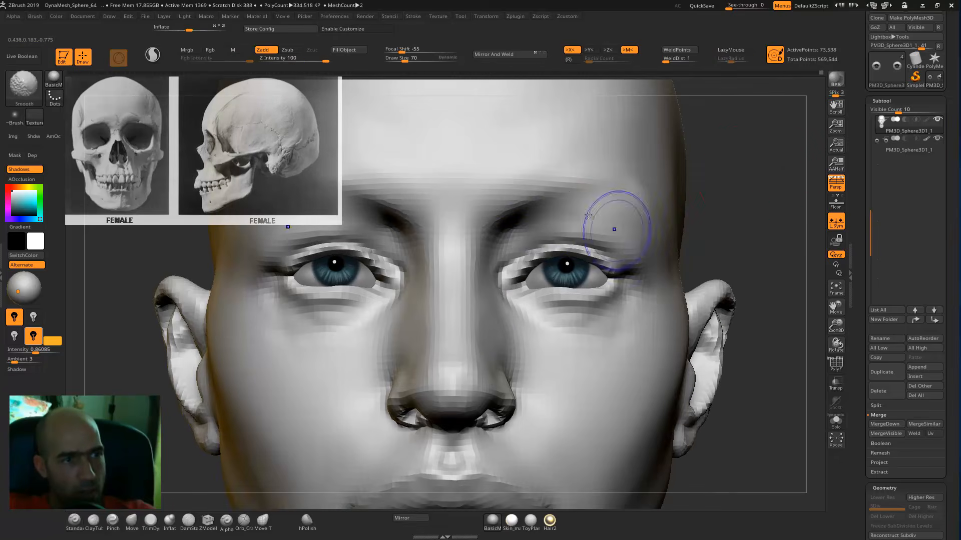
{"action": "left_click_drag", "start_coordinate": [746, 217], "coordinate": [755, 197], "text": "shift"}
- Refine the inner eye area and brows with the Move brush at draw sizes 42 and 66
{"action": "right_click_drag", "start_coordinate": [641, 193], "coordinate": [625, 219], "text": "ctrl"}
{"action": "key", "text": "b"}
{"action": "key", "text": "m"}
{"action": "key", "text": "v"}
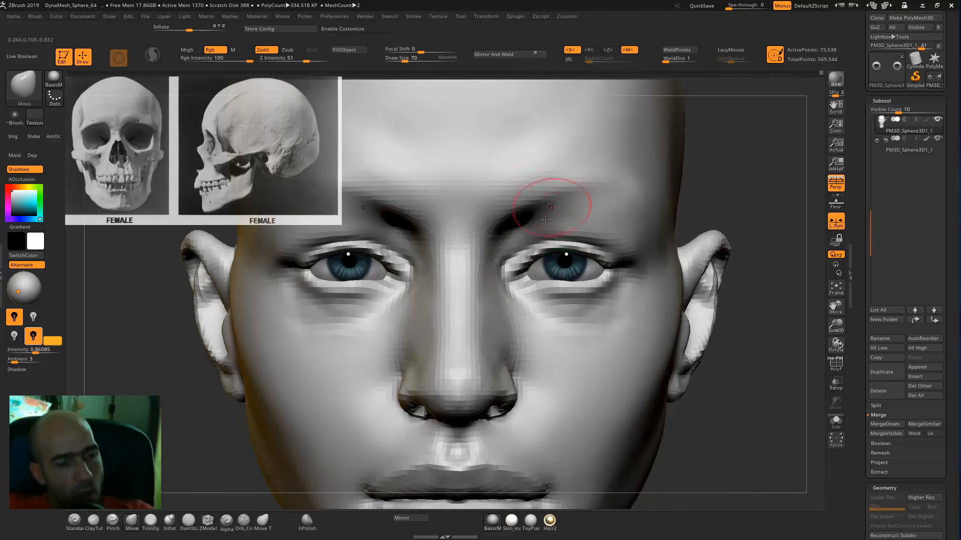
{"action": "key", "text": "["}
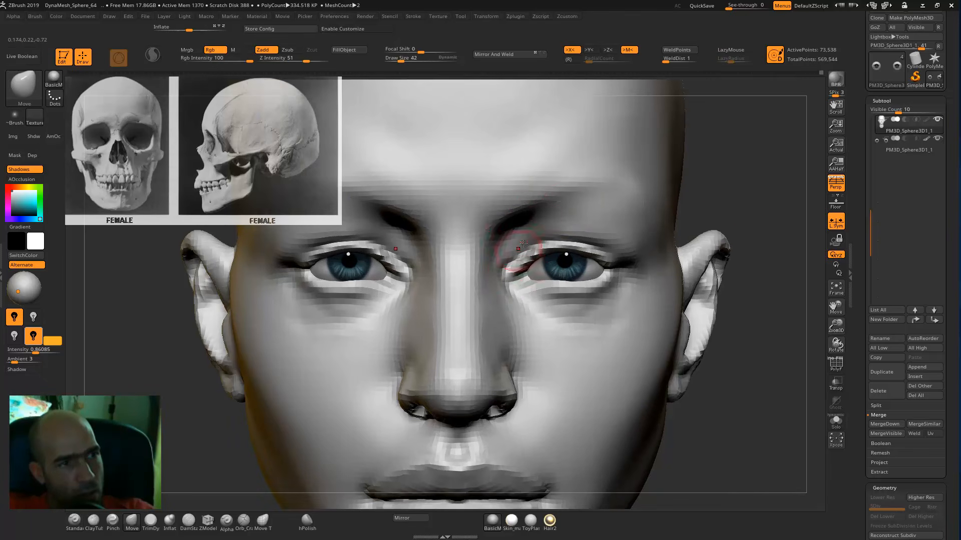
{"action": "mouse_move", "coordinate": [731, 182]}
{"action": "left_mouse_down", "text": "alt"}
{"action": "mouse_move", "coordinate": [728, 203]}
{"action": "mouse_move", "coordinate": [724, 141]}
{"action": "mouse_move", "coordinate": [665, 138]}
{"action": "mouse_move", "coordinate": [677, 184]}
{"action": "mouse_move", "coordinate": [550, 225]}
{"action": "left_mouse_up", "text": "alt"}
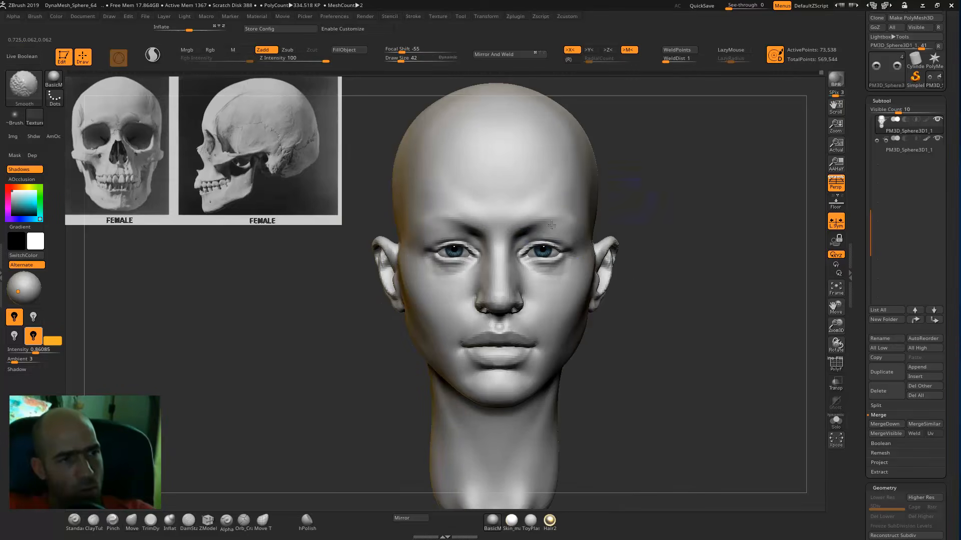
{"action": "mouse_move", "coordinate": [707, 243]}
{"action": "left_mouse_down"}
{"action": "mouse_move", "coordinate": [688, 249]}
{"action": "mouse_move", "coordinate": [645, 213]}
{"action": "left_mouse_up"}
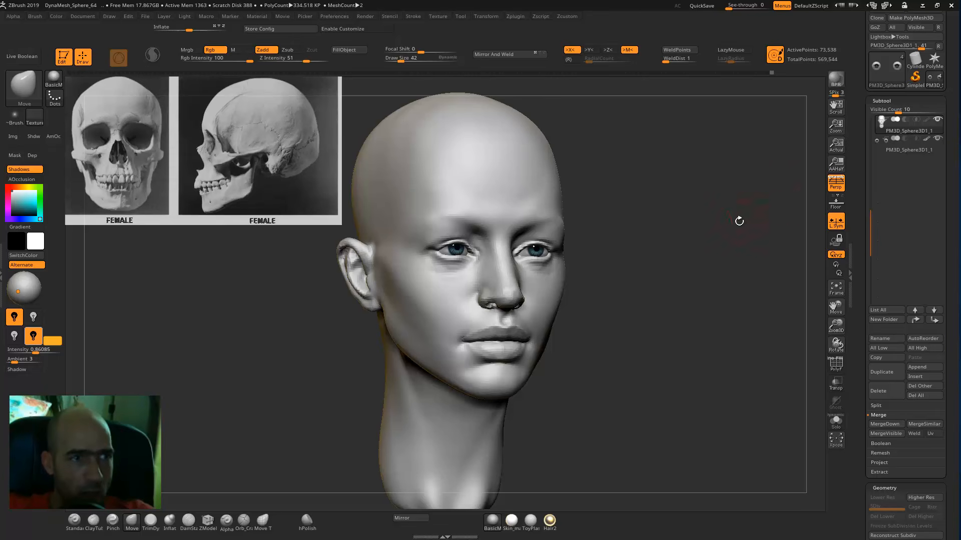
{"action": "mouse_move", "coordinate": [662, 295]}
{"action": "left_mouse_down"}
{"action": "mouse_move", "coordinate": [645, 300]}
{"action": "mouse_move", "coordinate": [679, 271]}
{"action": "mouse_move", "coordinate": [678, 235]}
{"action": "left_mouse_up"}
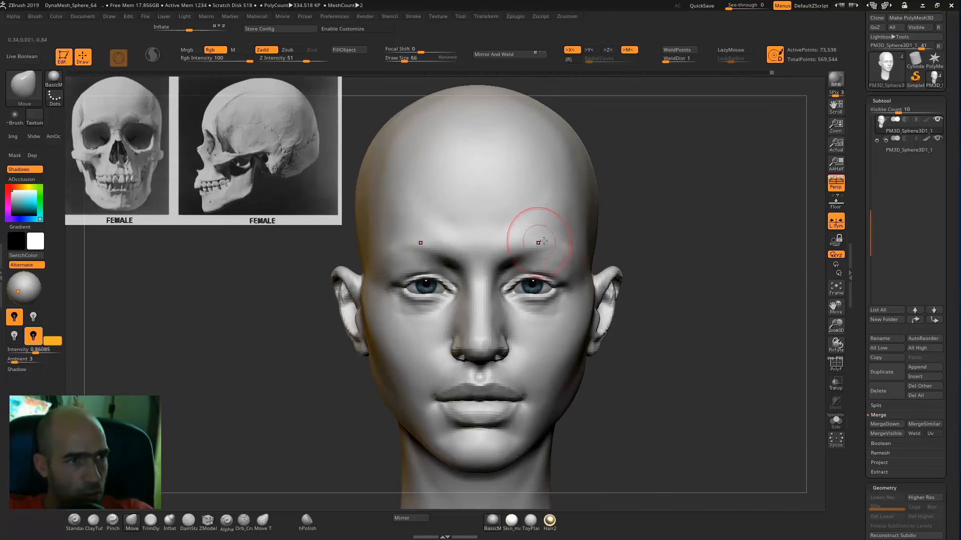
{"action": "left_click_drag", "start_coordinate": [648, 212], "coordinate": [642, 220]}
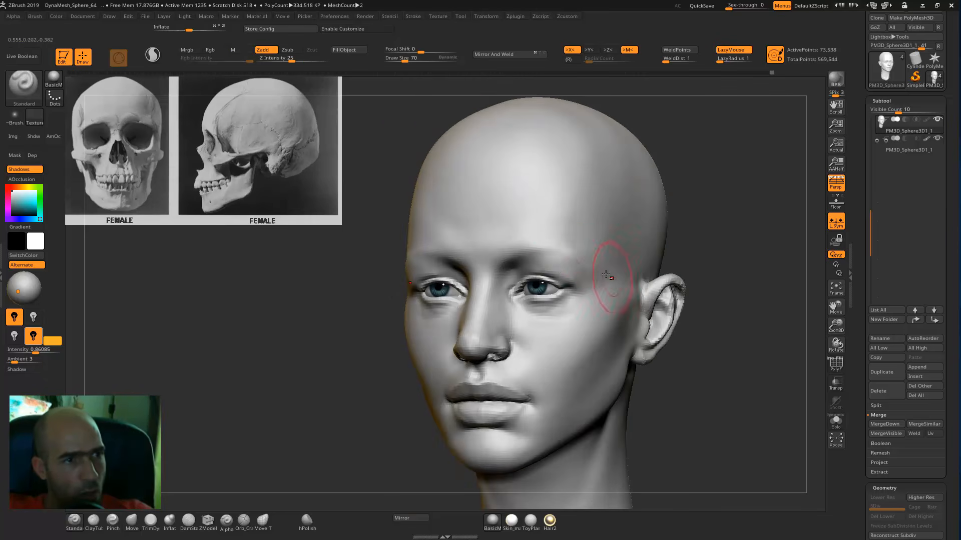
- Smooth the temple beside the outer end of the brow
{"action": "left_click_drag", "start_coordinate": [596, 253], "coordinate": [573, 234], "text": "shift"}
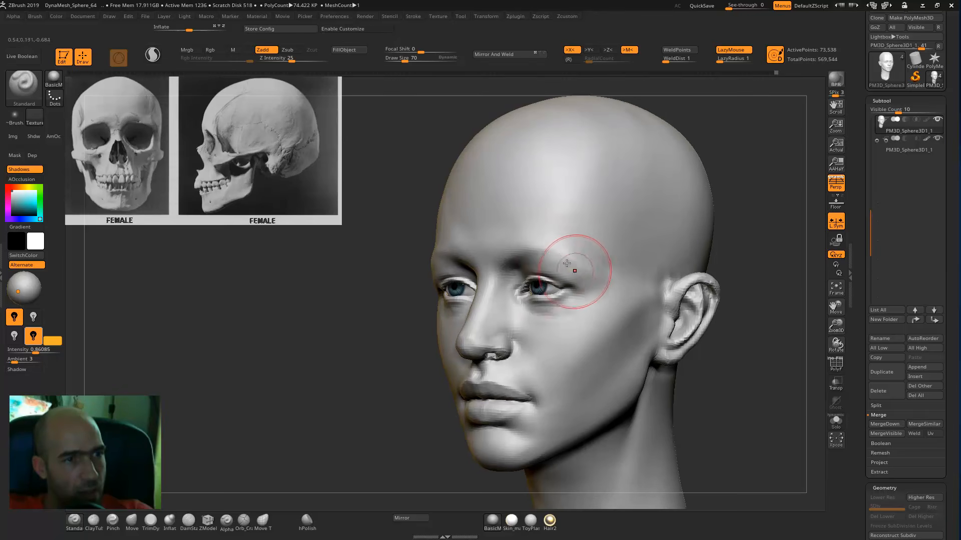
{"action": "key", "text": "shift"}
{"action": "left_click_drag", "start_coordinate": [787, 210], "coordinate": [740, 226]}
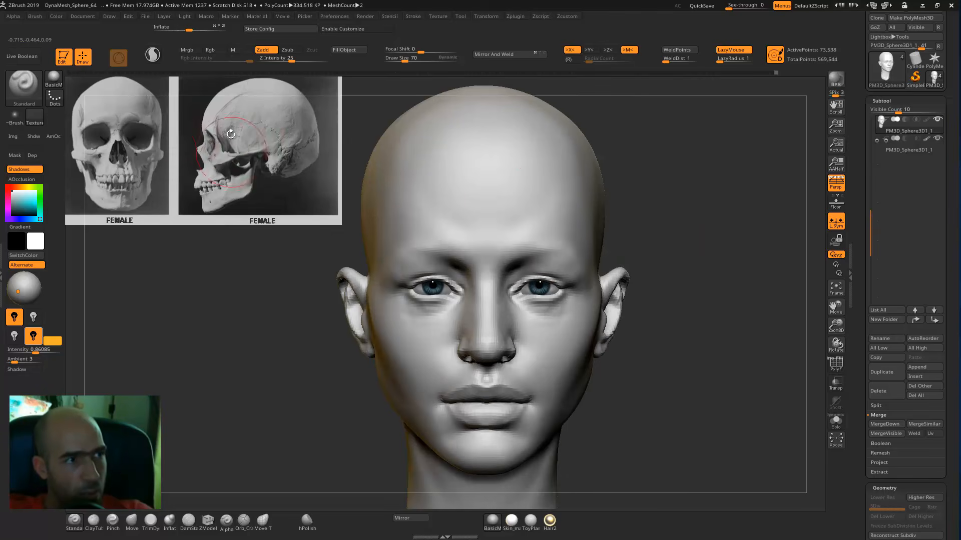
- Push the sides of the skull slightly inward from the top view with the Move brush at draw size 126
{"action": "mouse_move", "coordinate": [697, 235]}
{"action": "left_mouse_down"}
{"action": "mouse_move", "coordinate": [596, 248]}
{"action": "mouse_move", "coordinate": [791, 217]}
{"action": "mouse_move", "coordinate": [729, 242]}
{"action": "mouse_move", "coordinate": [673, 208]}
{"action": "mouse_move", "coordinate": [625, 215]}
{"action": "left_mouse_up"}
{"action": "left_click_drag", "start_coordinate": [599, 180], "coordinate": [609, 156], "text": "shift"}
{"action": "left_click_drag", "start_coordinate": [725, 220], "coordinate": [694, 259], "text": "alt"}
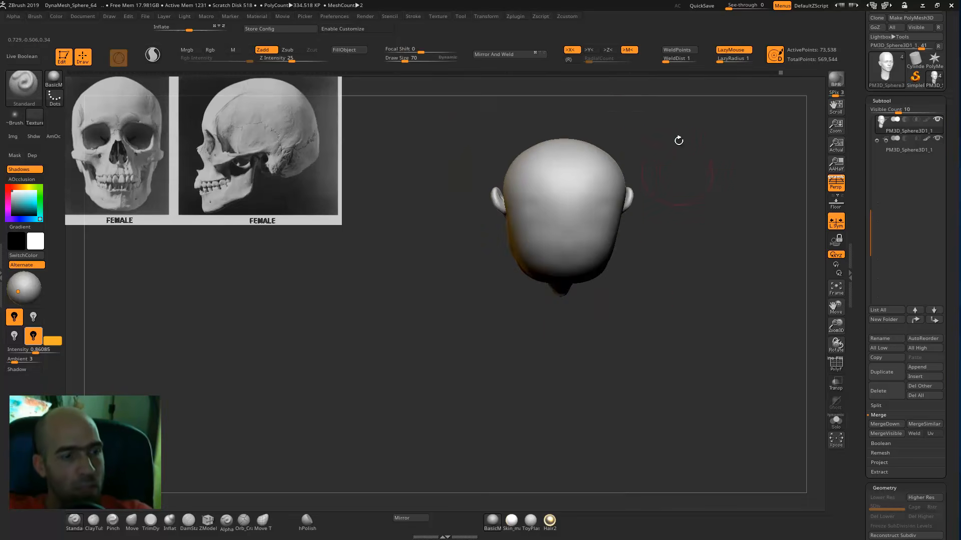
{"action": "key", "text": "b"}
{"action": "key", "text": "m"}
{"action": "key", "text": "v"}
{"action": "mouse_move", "coordinate": [649, 189]}
{"action": "left_mouse_down"}
{"action": "mouse_move", "coordinate": [674, 191]}
{"action": "mouse_move", "coordinate": [619, 167]}
{"action": "mouse_move", "coordinate": [672, 165]}
{"action": "mouse_move", "coordinate": [666, 192]}
{"action": "mouse_move", "coordinate": [620, 192]}
{"action": "left_mouse_up"}
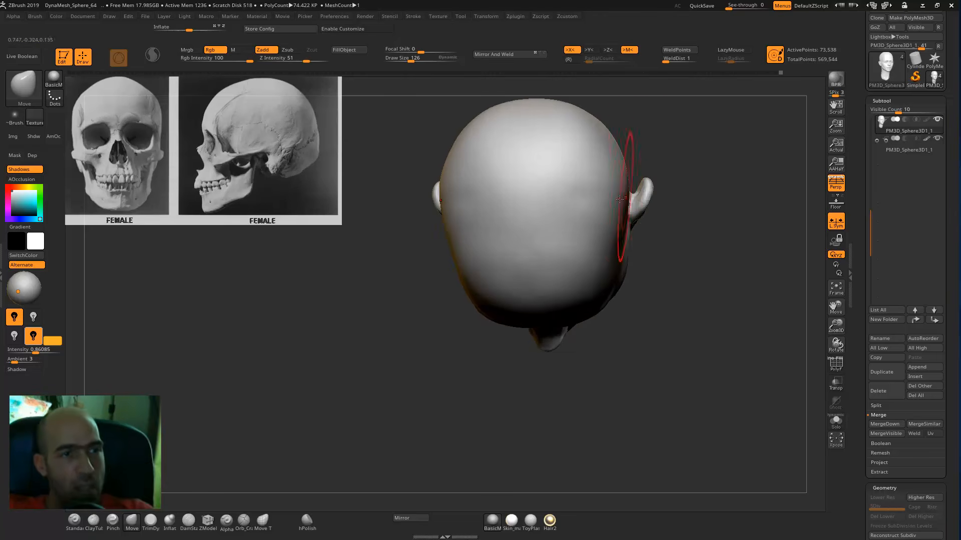
{"action": "left_click_drag", "start_coordinate": [675, 175], "coordinate": [683, 176], "text": "shift"}
{"action": "left_click_drag", "start_coordinate": [605, 132], "coordinate": [602, 135]}
{"action": "left_click_drag", "start_coordinate": [668, 167], "coordinate": [643, 185]}
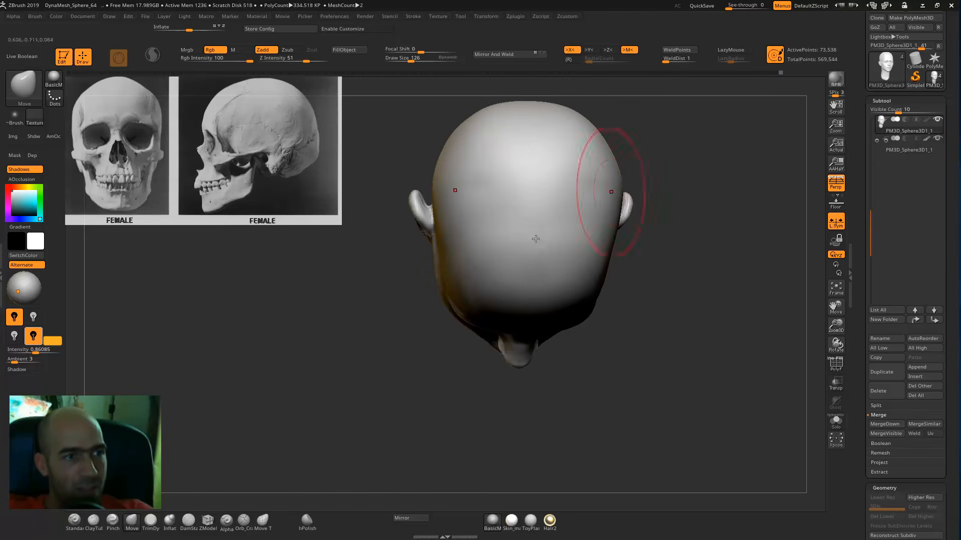
{"action": "left_click_drag", "start_coordinate": [546, 240], "coordinate": [706, 145]}
{"action": "mouse_move", "coordinate": [668, 236]}
{"action": "left_mouse_down", "text": "alt"}
{"action": "mouse_move", "coordinate": [664, 212]}
{"action": "mouse_move", "coordinate": [668, 243]}
{"action": "mouse_move", "coordinate": [599, 249]}
{"action": "left_mouse_up", "text": "alt"}
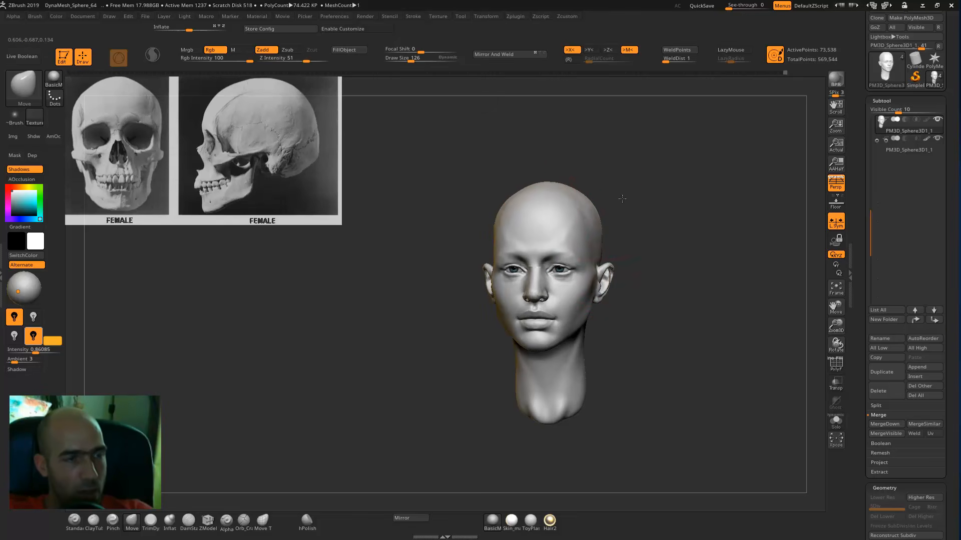
- Examine the head's proportions from the side and the front
{"action": "left_click_drag", "start_coordinate": [622, 199], "coordinate": [616, 198]}
{"action": "right_click_drag", "start_coordinate": [644, 238], "coordinate": [633, 224], "text": "ctrl"}
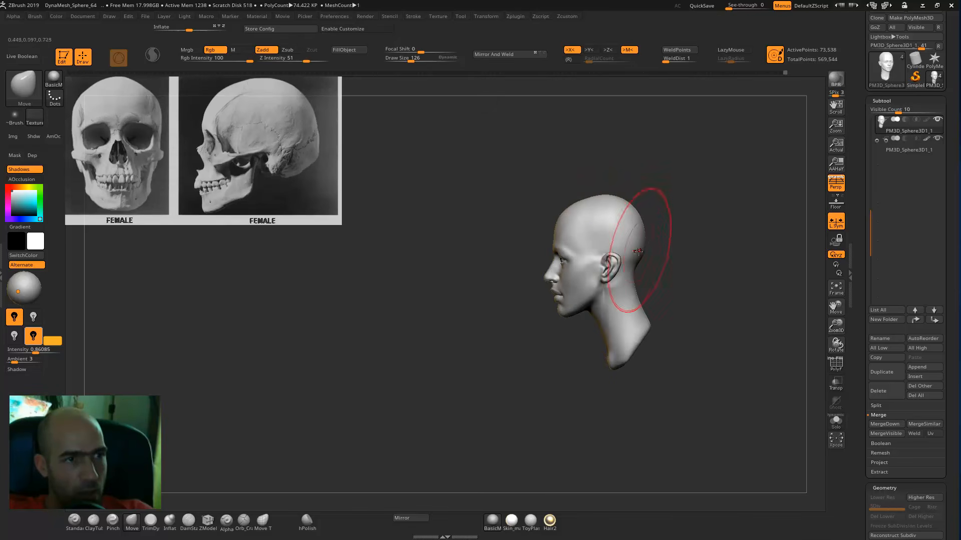
{"action": "right_click_drag", "start_coordinate": [656, 247], "coordinate": [706, 238], "text": "ctrl"}
{"action": "left_click_drag", "start_coordinate": [705, 238], "coordinate": [660, 217]}
{"action": "right_click_drag", "start_coordinate": [660, 217], "coordinate": [673, 225], "text": "ctrl"}
{"action": "left_click_drag", "start_coordinate": [654, 182], "coordinate": [690, 210], "text": "shift"}
{"action": "left_click_drag", "start_coordinate": [692, 269], "coordinate": [694, 236], "text": "alt"}
{"action": "right_click_drag", "start_coordinate": [694, 236], "coordinate": [714, 266], "text": "ctrl"}
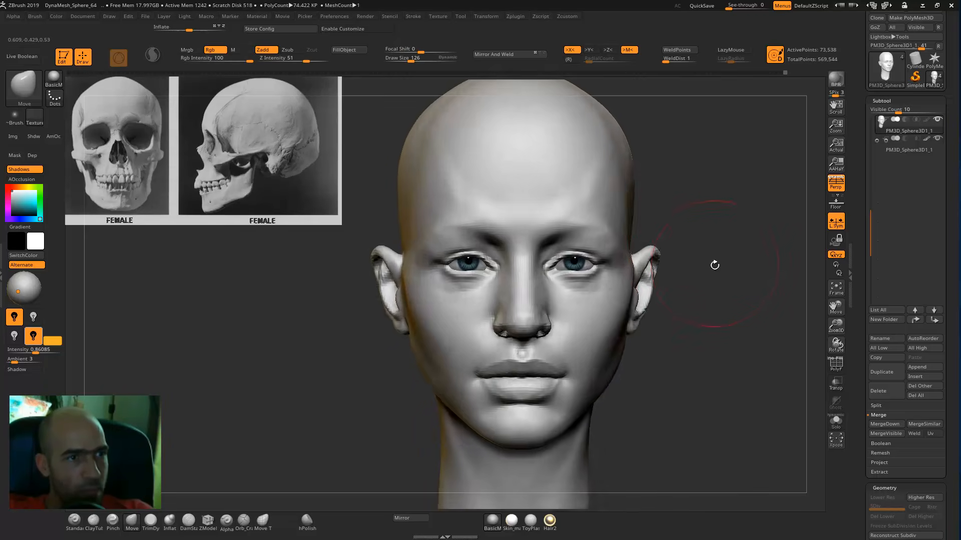
- Define the outer upper eyelid crease with the DamStandard brush at draw size 74
{"action": "left_click_drag", "start_coordinate": [714, 266], "coordinate": [724, 245]}
{"action": "right_click_drag", "start_coordinate": [724, 245], "coordinate": [753, 259], "text": "ctrl"}
{"action": "left_click_drag", "start_coordinate": [753, 259], "coordinate": [763, 214]}
{"action": "right_click_drag", "start_coordinate": [735, 215], "coordinate": [750, 175], "text": "ctrl"}
{"action": "left_click_drag", "start_coordinate": [751, 175], "coordinate": [723, 145]}
{"action": "key", "text": "b"}
{"action": "key", "text": "d"}
{"action": "key", "text": "s"}
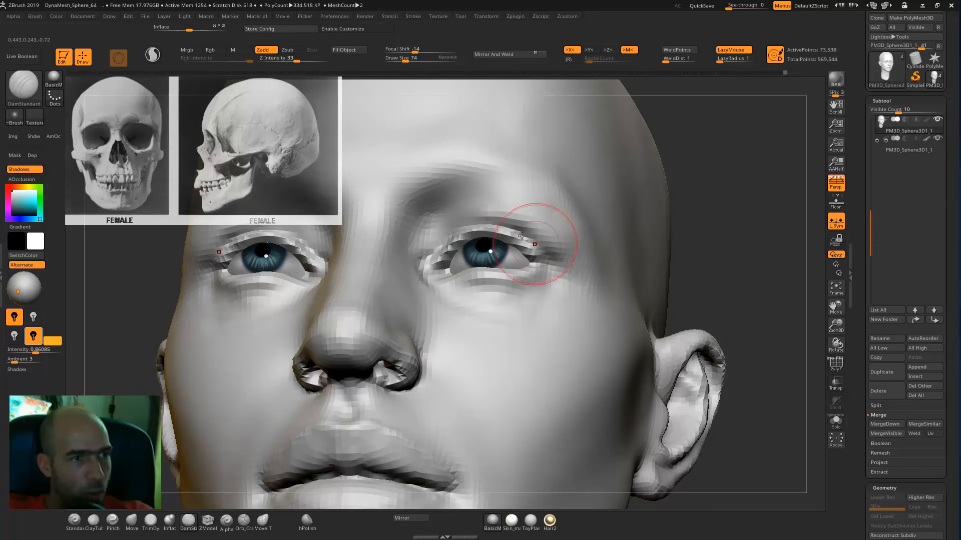
{"action": "left_click_drag", "start_coordinate": [720, 231], "coordinate": [751, 265]}
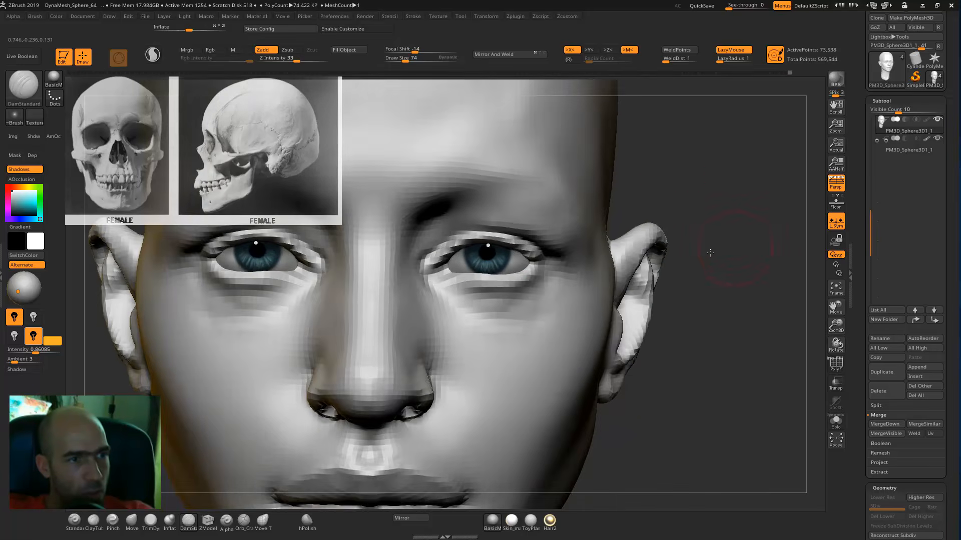
- Nudge the inner eye corner and lower eyelid slightly upward with the Move brush at draw size 74
{"action": "right_click_drag", "start_coordinate": [721, 233], "coordinate": [728, 265], "text": "ctrl"}
{"action": "key", "text": "b"}
{"action": "key", "text": "m"}
{"action": "key", "text": "v"}
{"action": "left_click_drag", "start_coordinate": [701, 245], "coordinate": [758, 249]}
{"action": "left_click_drag", "start_coordinate": [420, 268], "coordinate": [426, 261]}
{"action": "left_click_drag", "start_coordinate": [700, 260], "coordinate": [645, 263]}
{"action": "left_click_drag", "start_coordinate": [424, 299], "coordinate": [434, 294]}
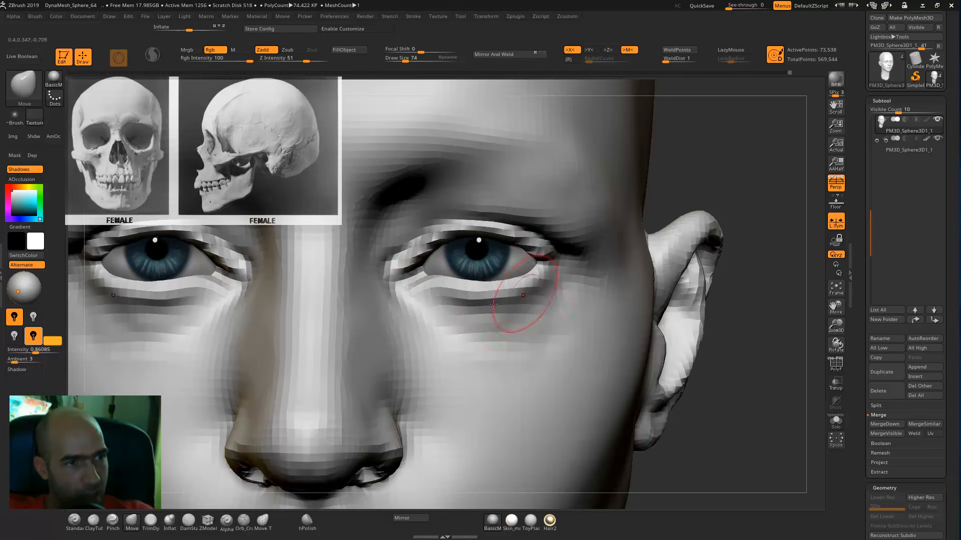
- Build up the skin fold beneath the lower eyelid with the Standard brush at draw size 74
{"action": "key", "text": "b"}
{"action": "key", "text": "s"}
{"action": "key", "text": "t"}
{"action": "mouse_move", "coordinate": [553, 297]}
{"action": "left_mouse_down"}
{"action": "mouse_move", "coordinate": [473, 328]}
{"action": "mouse_move", "coordinate": [501, 327]}
{"action": "mouse_move", "coordinate": [473, 324]}
{"action": "left_mouse_up"}
{"action": "mouse_move", "coordinate": [731, 228]}
{"action": "left_mouse_down"}
{"action": "mouse_move", "coordinate": [734, 178]}
{"action": "mouse_move", "coordinate": [716, 181]}
{"action": "left_mouse_up"}
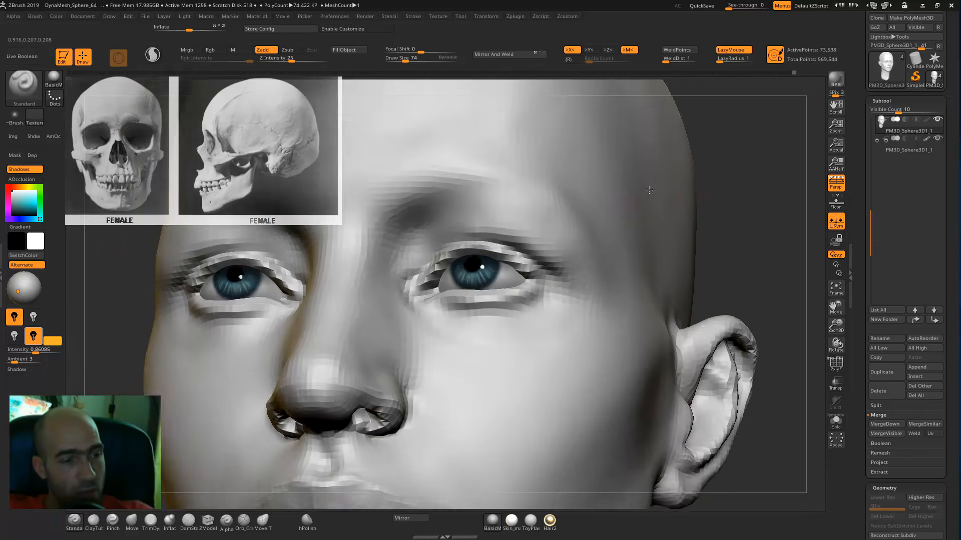
- Add volume between the brow and upper eyelid with Standard brush strokes from the inner socket to the outer corner
{"action": "left_click_drag", "start_coordinate": [649, 190], "coordinate": [645, 211], "text": "alt"}
{"action": "mouse_move", "coordinate": [466, 204]}
{"action": "left_mouse_down"}
{"action": "mouse_move", "coordinate": [518, 215]}
{"action": "mouse_move", "coordinate": [511, 220]}
{"action": "mouse_move", "coordinate": [565, 253]}
{"action": "left_mouse_up"}
{"action": "mouse_move", "coordinate": [517, 199]}
{"action": "left_mouse_down"}
{"action": "mouse_move", "coordinate": [558, 215]}
{"action": "mouse_move", "coordinate": [557, 227]}
{"action": "mouse_move", "coordinate": [554, 208]}
{"action": "left_mouse_up"}
{"action": "key", "text": "f"}
{"action": "left_click_drag", "start_coordinate": [665, 202], "coordinate": [688, 232], "text": "alt"}
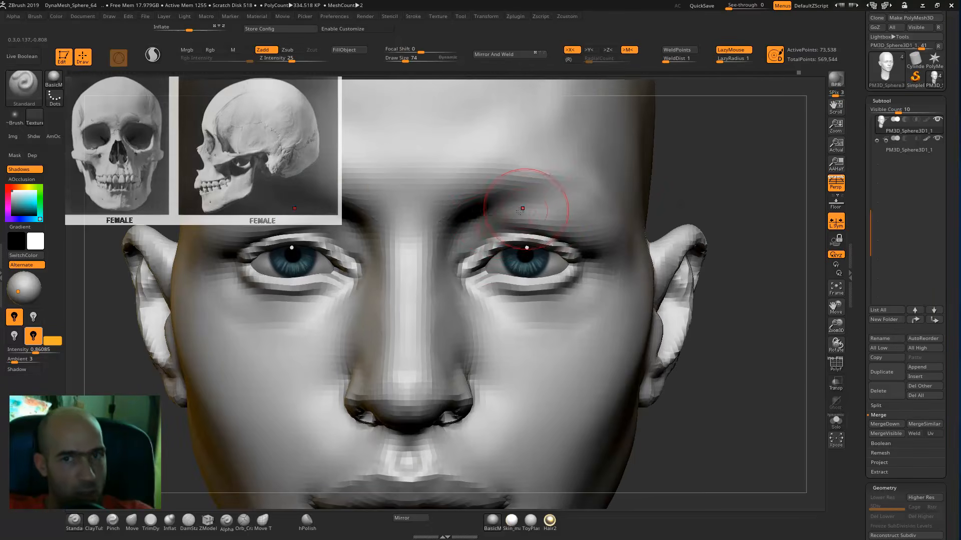
{"action": "mouse_move", "coordinate": [502, 225]}
{"action": "left_mouse_down"}
{"action": "mouse_move", "coordinate": [470, 245]}
{"action": "mouse_move", "coordinate": [467, 235]}
{"action": "left_mouse_up"}
{"action": "left_click_drag", "start_coordinate": [540, 199], "coordinate": [505, 201]}
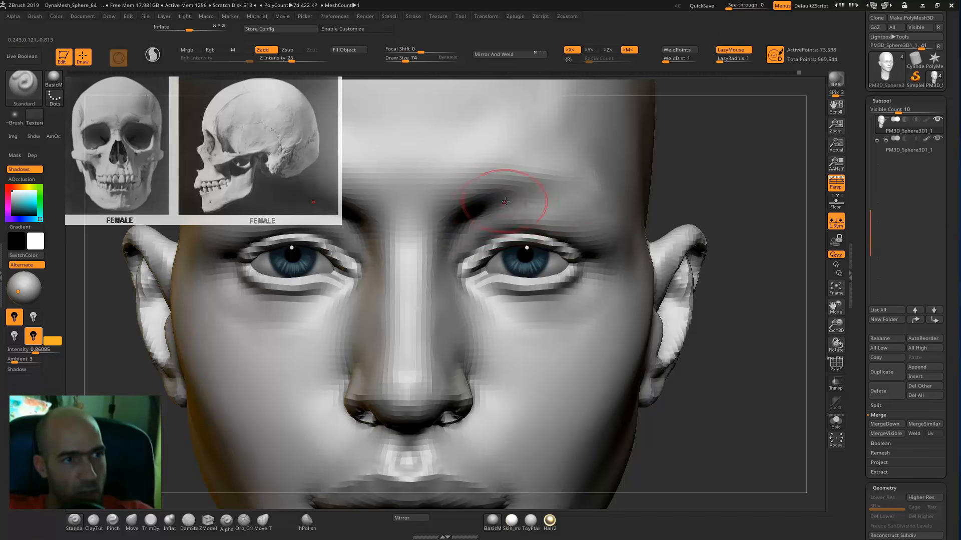
- Smooth the outer brow and the area beside the outer eye corner with the Smooth brush at draw size 74
{"action": "left_click_drag", "start_coordinate": [592, 230], "coordinate": [537, 203], "text": "shift"}
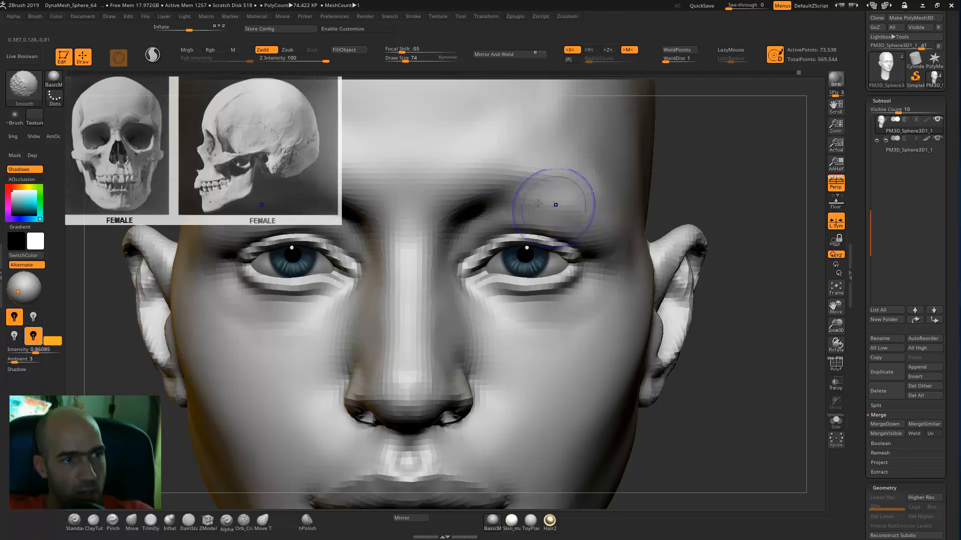
{"action": "left_click_drag", "start_coordinate": [761, 172], "coordinate": [746, 154], "text": "alt"}
{"action": "left_click_drag", "start_coordinate": [737, 213], "coordinate": [638, 223]}
{"action": "left_click_drag", "start_coordinate": [580, 261], "coordinate": [629, 231]}
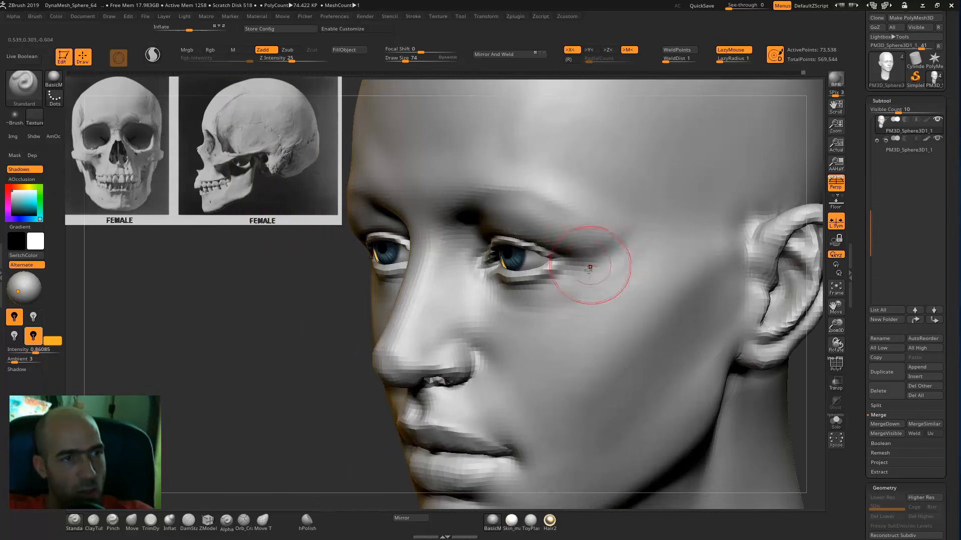
{"action": "mouse_move", "coordinate": [292, 379]}
{"action": "left_mouse_down", "text": "alt"}
{"action": "mouse_move", "coordinate": [338, 306]}
{"action": "mouse_move", "coordinate": [440, 303]}
{"action": "left_mouse_up", "text": "alt"}
{"action": "left_click_drag", "start_coordinate": [693, 230], "coordinate": [682, 219]}
{"action": "left_click_drag", "start_coordinate": [616, 192], "coordinate": [618, 230], "text": "shift"}
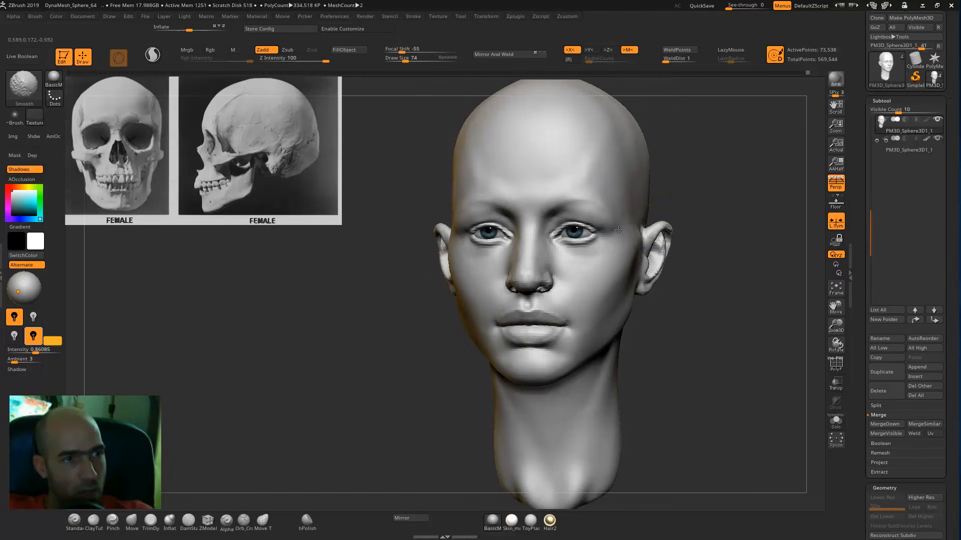
- Reshape the back edge of the ear in side view with the Move brush at draw size 74
{"action": "mouse_move", "coordinate": [719, 204]}
{"action": "left_mouse_down"}
{"action": "mouse_move", "coordinate": [708, 263]}
{"action": "mouse_move", "coordinate": [691, 279]}
{"action": "mouse_move", "coordinate": [719, 278]}
{"action": "mouse_move", "coordinate": [697, 311]}
{"action": "mouse_move", "coordinate": [745, 336]}
{"action": "mouse_move", "coordinate": [632, 304]}
{"action": "left_mouse_up"}
{"action": "left_click_drag", "start_coordinate": [300, 304], "coordinate": [299, 293], "text": "alt"}
{"action": "key", "text": "b"}
{"action": "key", "text": "m"}
{"action": "key", "text": "v"}
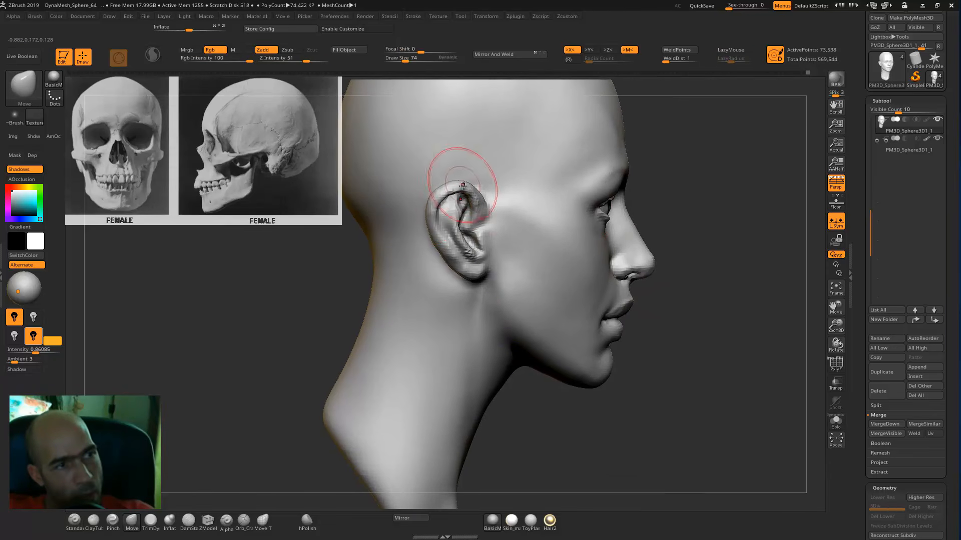
{"action": "left_click_drag", "start_coordinate": [436, 216], "coordinate": [435, 235]}
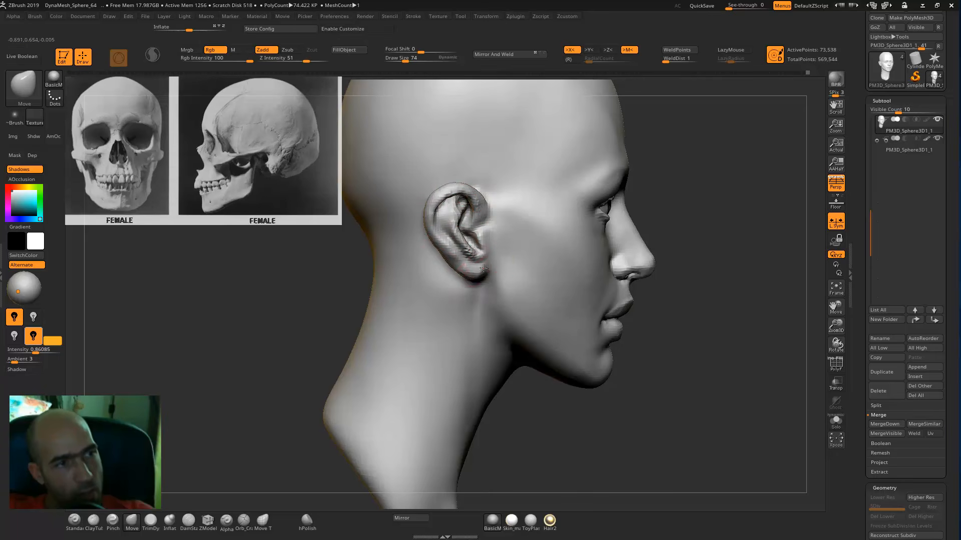
{"action": "left_click_drag", "start_coordinate": [700, 215], "coordinate": [695, 275], "text": "alt"}
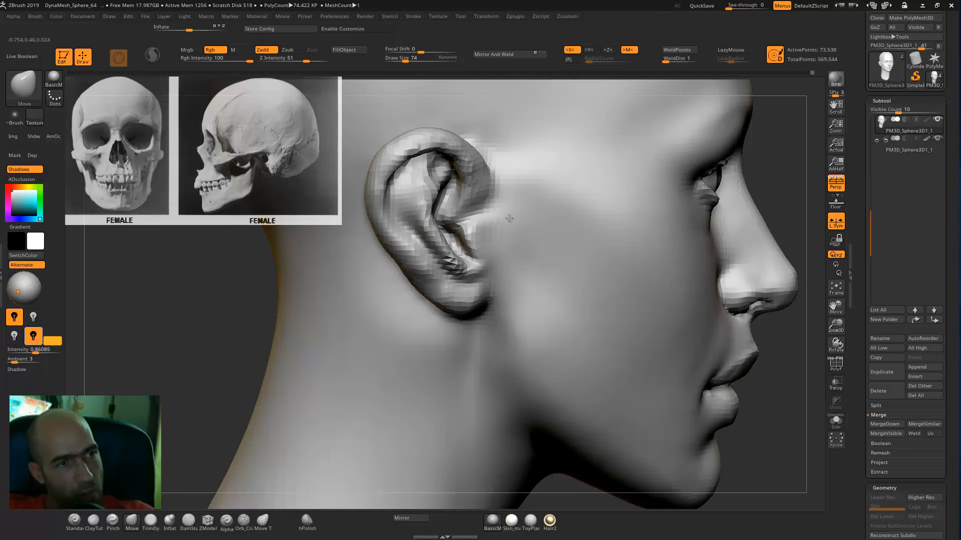
- Push the mouth and lower face profile back with the Move brush at draw size 182
{"action": "key", "text": "f"}
{"action": "mouse_move", "coordinate": [661, 179]}
{"action": "left_mouse_down", "text": "alt"}
{"action": "mouse_move", "coordinate": [602, 216]}
{"action": "mouse_move", "coordinate": [601, 245]}
{"action": "left_mouse_up", "text": "alt"}
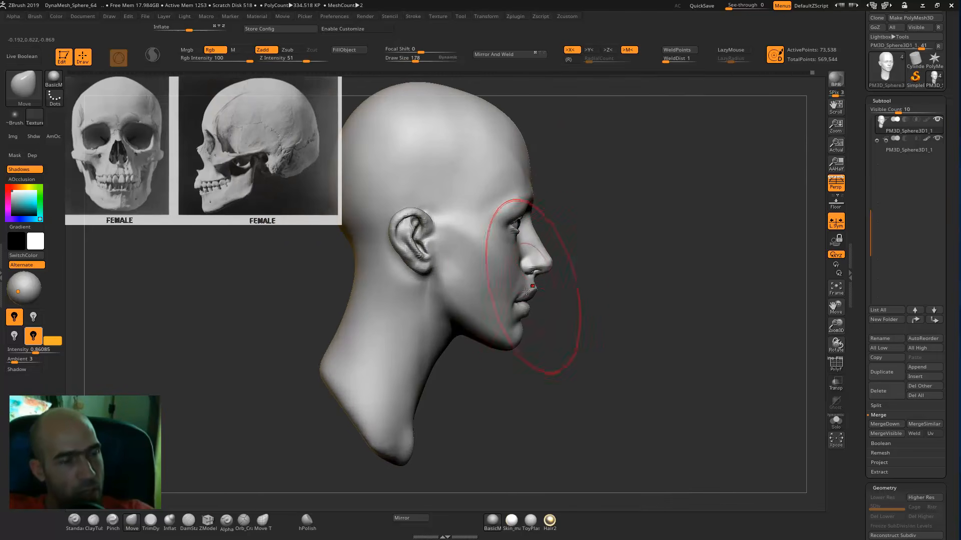
{"action": "left_click_drag", "start_coordinate": [566, 281], "coordinate": [520, 286]}
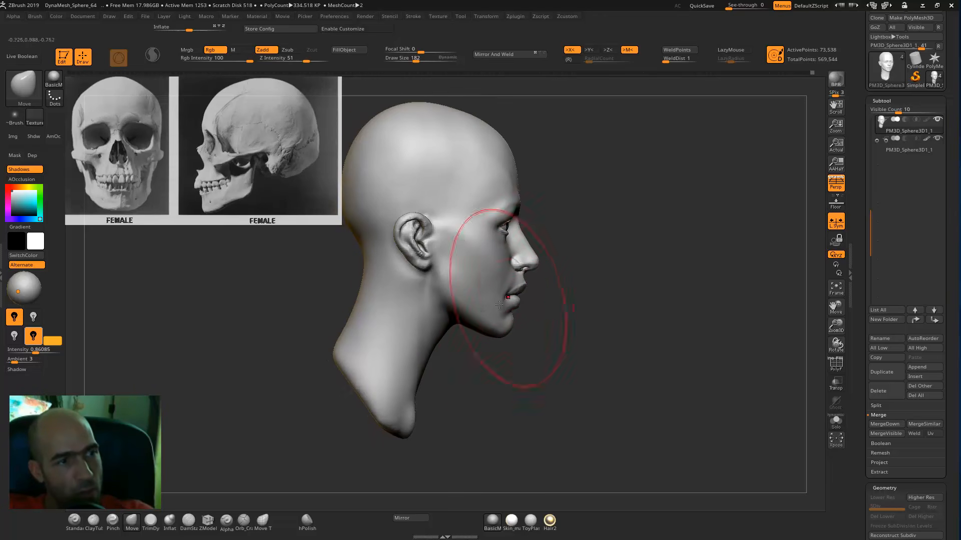
{"action": "left_click_drag", "start_coordinate": [592, 301], "coordinate": [370, 345]}
{"action": "mouse_move", "coordinate": [450, 320]}
{"action": "left_mouse_down"}
{"action": "mouse_move", "coordinate": [425, 330]}
{"action": "mouse_move", "coordinate": [454, 319]}
{"action": "mouse_move", "coordinate": [418, 321]}
{"action": "mouse_move", "coordinate": [498, 279]}
{"action": "left_mouse_up"}
{"action": "left_click_drag", "start_coordinate": [330, 320], "coordinate": [408, 317]}
{"action": "left_click_drag", "start_coordinate": [769, 285], "coordinate": [798, 290], "text": "alt"}
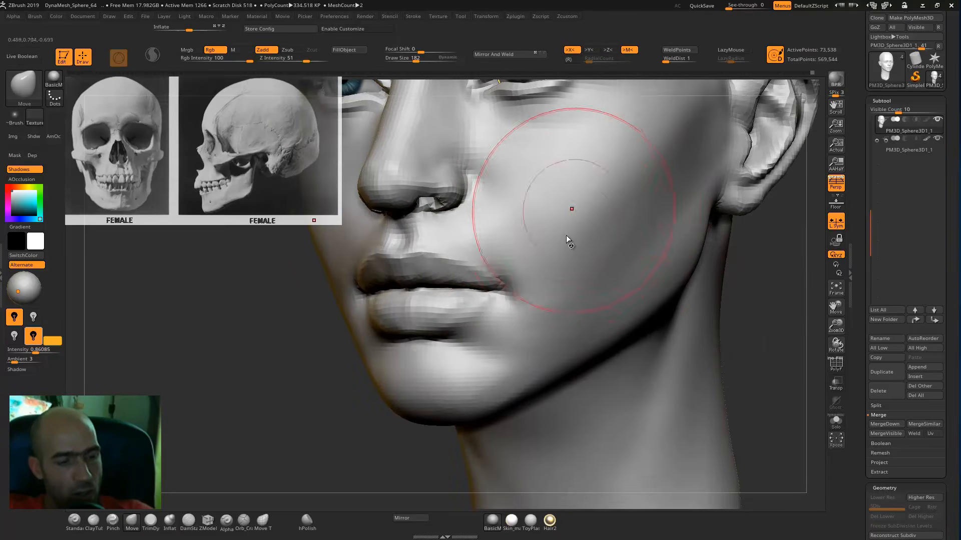
- Reposition the corner of the mouth with the Move brush at draw size 78
{"action": "key", "text": "bracketleft"}
{"action": "key", "text": "bracketleft"}
{"action": "key", "text": "bracketleft"}
{"action": "key", "text": "bracketleft"}
{"action": "key", "text": "bracketleft"}
{"action": "key", "text": "bracketleft"}
{"action": "key", "text": "bracketleft"}
{"action": "key", "text": "bracketleft"}
{"action": "key", "text": "bracketleft"}
{"action": "key", "text": "bracketleft"}
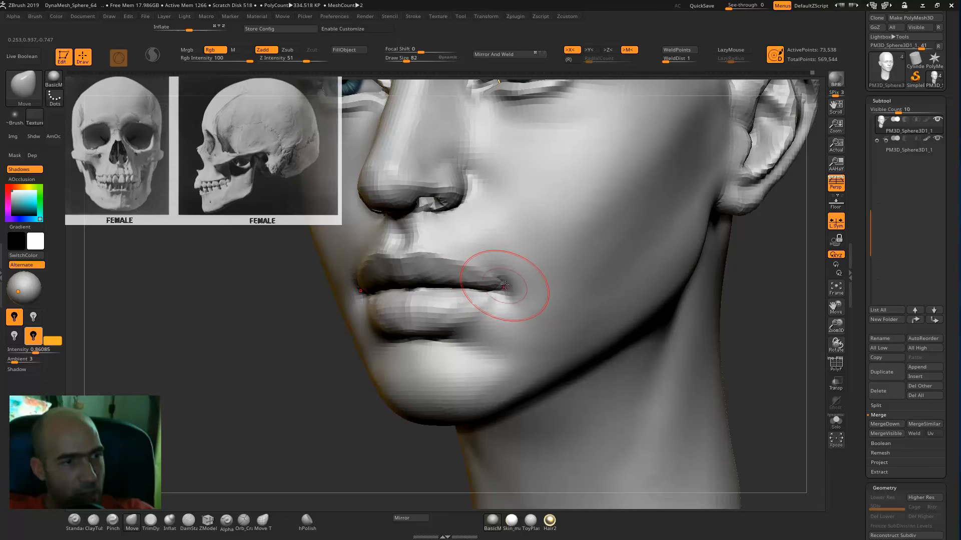
{"action": "key", "text": "bracketleft"}
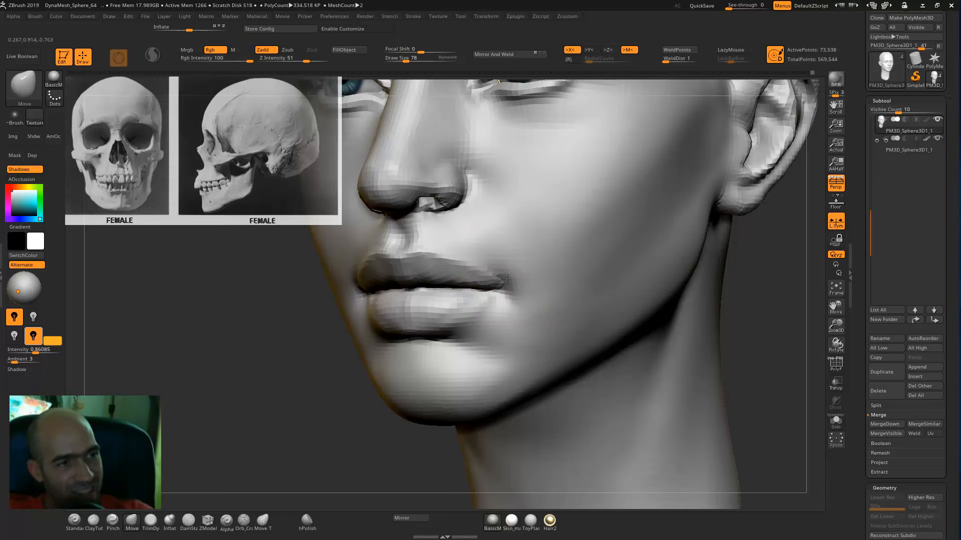
{"action": "left_click_drag", "start_coordinate": [509, 286], "coordinate": [491, 298]}
{"action": "mouse_move", "coordinate": [295, 367]}
{"action": "left_mouse_down", "text": "alt"}
{"action": "mouse_move", "coordinate": [293, 332]}
{"action": "mouse_move", "coordinate": [426, 320]}
{"action": "left_mouse_up", "text": "alt"}
{"action": "mouse_move", "coordinate": [556, 293]}
{"action": "left_mouse_down"}
{"action": "mouse_move", "coordinate": [600, 281]}
{"action": "mouse_move", "coordinate": [646, 308]}
{"action": "mouse_move", "coordinate": [648, 294]}
{"action": "mouse_move", "coordinate": [643, 327]}
{"action": "left_mouse_up"}
- Carve the crease at the mouth corner with the DamStandard brush at draw size 78 and soften the lip edges around it
{"action": "key", "text": "b"}
{"action": "key", "text": "d"}
{"action": "key", "text": "s"}
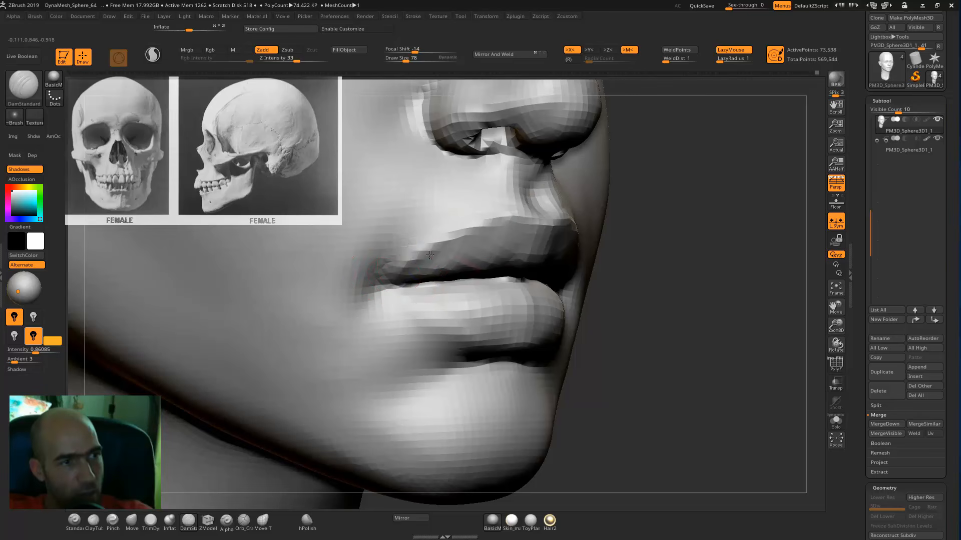
{"action": "left_click_drag", "start_coordinate": [409, 266], "coordinate": [437, 241], "text": "shift"}
{"action": "mouse_move", "coordinate": [628, 225]}
{"action": "left_mouse_down", "text": "alt"}
{"action": "mouse_move", "coordinate": [570, 227]}
{"action": "mouse_move", "coordinate": [608, 271]}
{"action": "mouse_move", "coordinate": [620, 305]}
{"action": "left_mouse_up", "text": "alt"}
{"action": "mouse_move", "coordinate": [463, 288]}
{"action": "left_mouse_down", "text": "shift"}
{"action": "mouse_move", "coordinate": [448, 302]}
{"action": "mouse_move", "coordinate": [453, 295]}
{"action": "left_mouse_up", "text": "shift"}
{"action": "left_click_drag", "start_coordinate": [643, 293], "coordinate": [650, 325], "text": "alt"}
- Build up the flesh around the mouth corner with the ClayTubes brush at draw size 78 and smooth the strokes
{"action": "key", "text": "b"}
{"action": "key", "text": "c"}
{"action": "key", "text": "t"}
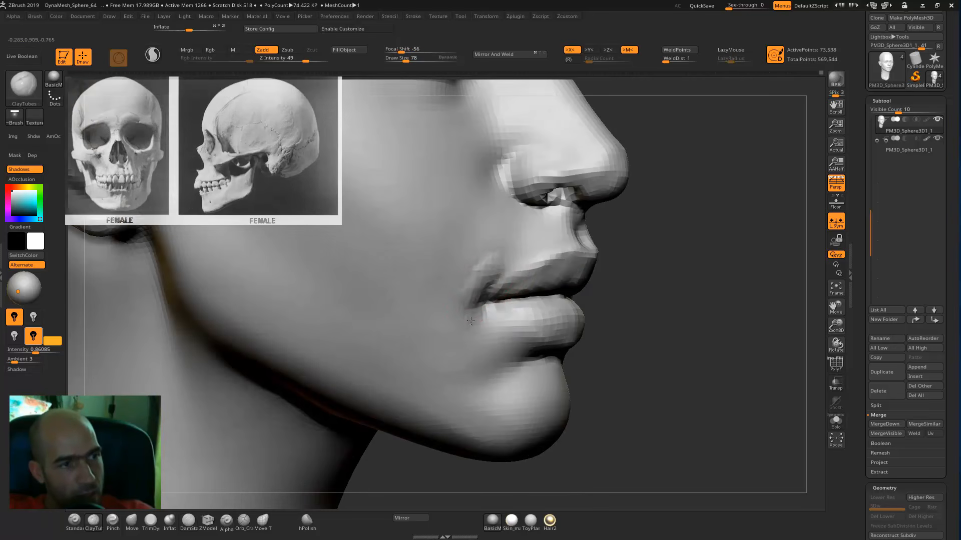
{"action": "left_click_drag", "start_coordinate": [482, 269], "coordinate": [455, 298], "text": "shift"}
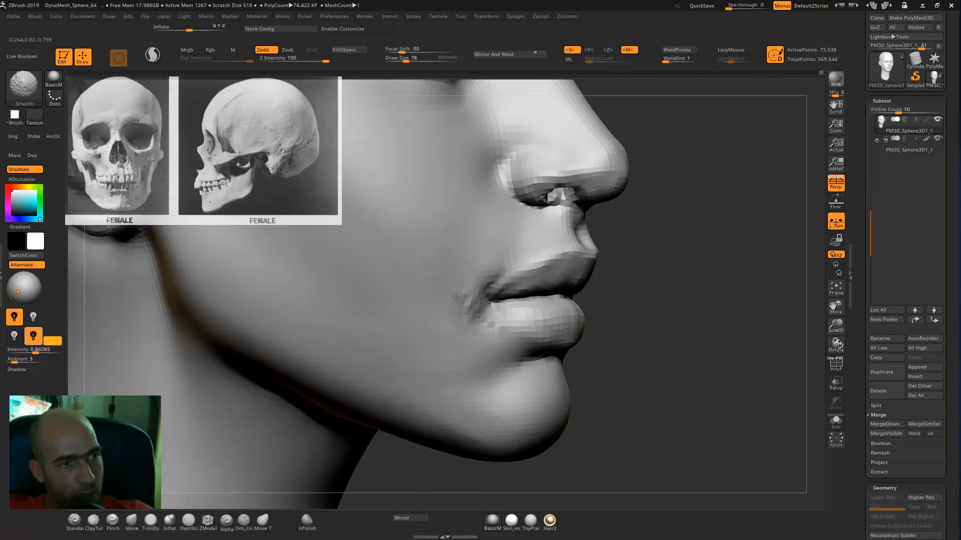
{"action": "mouse_move", "coordinate": [496, 255]}
{"action": "left_mouse_down", "text": "shift"}
{"action": "mouse_move", "coordinate": [470, 300]}
{"action": "mouse_move", "coordinate": [477, 340]}
{"action": "left_mouse_up", "text": "shift"}
{"action": "mouse_move", "coordinate": [636, 285]}
{"action": "left_mouse_down", "text": "alt"}
{"action": "mouse_move", "coordinate": [607, 249]}
{"action": "mouse_move", "coordinate": [628, 249]}
{"action": "mouse_move", "coordinate": [643, 285]}
{"action": "left_mouse_up", "text": "alt"}
{"action": "mouse_move", "coordinate": [489, 278]}
{"action": "left_mouse_down", "text": "shift"}
{"action": "mouse_move", "coordinate": [493, 272]}
{"action": "mouse_move", "coordinate": [470, 293]}
{"action": "left_mouse_up", "text": "shift"}
{"action": "mouse_move", "coordinate": [672, 283]}
{"action": "left_mouse_down", "text": "alt"}
{"action": "mouse_move", "coordinate": [627, 273]}
{"action": "mouse_move", "coordinate": [425, 311]}
{"action": "mouse_move", "coordinate": [381, 358]}
{"action": "mouse_move", "coordinate": [591, 330]}
{"action": "mouse_move", "coordinate": [575, 378]}
{"action": "left_mouse_up", "text": "alt"}
- Smooth the skin beside the mouth and across the cheek with the Smooth brush at draw size 78
{"action": "mouse_move", "coordinate": [574, 336]}
{"action": "left_mouse_down"}
{"action": "mouse_move", "coordinate": [589, 378]}
{"action": "mouse_move", "coordinate": [589, 355]}
{"action": "mouse_move", "coordinate": [569, 323]}
{"action": "left_mouse_up"}
{"action": "left_click_drag", "start_coordinate": [585, 367], "coordinate": [575, 379], "text": "shift"}
{"action": "left_click_drag", "start_coordinate": [395, 408], "coordinate": [447, 405]}
{"action": "mouse_move", "coordinate": [565, 332]}
{"action": "left_mouse_down"}
{"action": "mouse_move", "coordinate": [578, 369]}
{"action": "mouse_move", "coordinate": [570, 319]}
{"action": "left_mouse_up"}
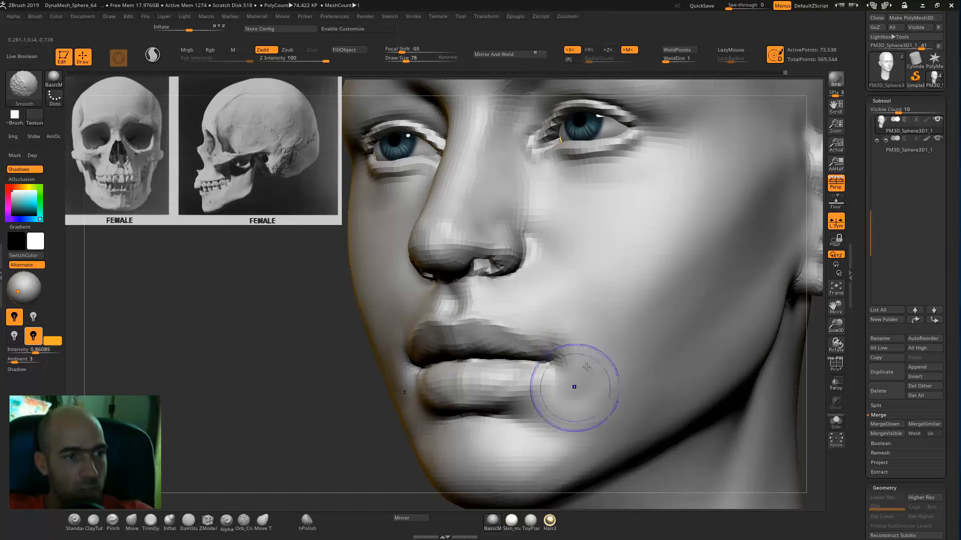
{"action": "left_click_drag", "start_coordinate": [352, 386], "coordinate": [362, 305], "text": "alt"}
{"action": "left_click_drag", "start_coordinate": [595, 352], "coordinate": [595, 366], "text": "shift"}
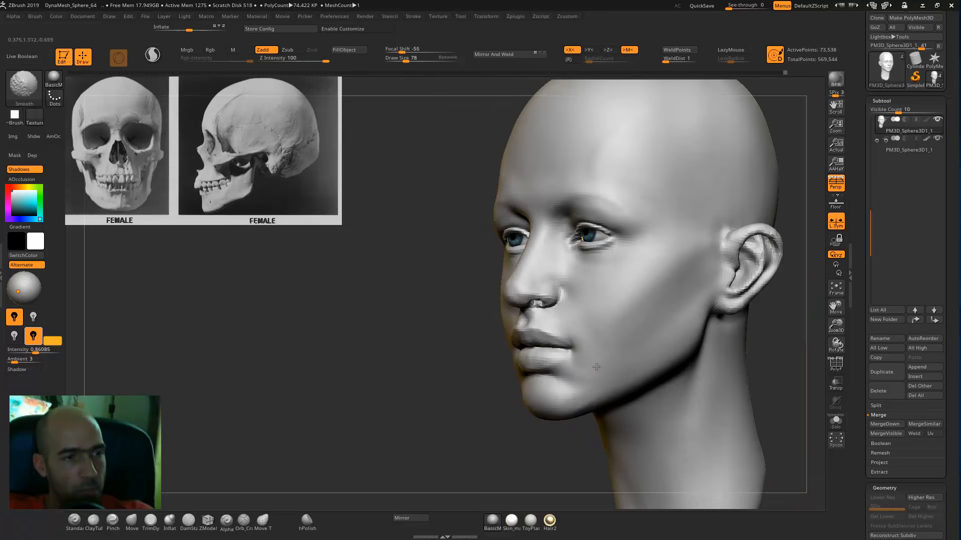
{"action": "left_click_drag", "start_coordinate": [688, 276], "coordinate": [681, 268], "text": "shift"}
{"action": "left_click_drag", "start_coordinate": [772, 311], "coordinate": [710, 319], "text": "alt"}
{"action": "mouse_move", "coordinate": [561, 303]}
{"action": "left_mouse_down"}
{"action": "mouse_move", "coordinate": [525, 325]}
{"action": "mouse_move", "coordinate": [523, 365]}
{"action": "mouse_move", "coordinate": [535, 322]}
{"action": "left_mouse_up"}
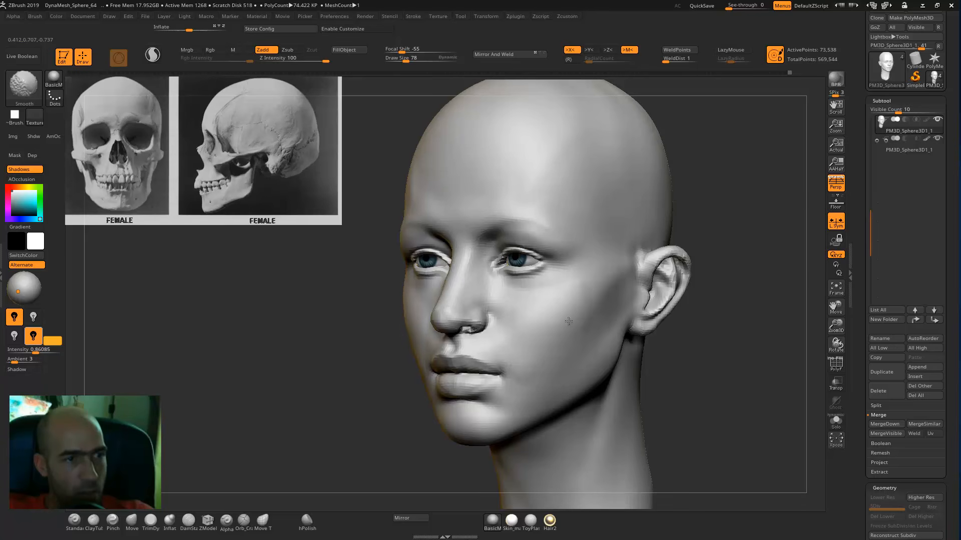
- Add soft volume between the nostril and mouth corner with the Standard brush at draw size 78 and smooth it into the cheek
{"action": "left_click_drag", "start_coordinate": [725, 296], "coordinate": [713, 293]}
{"action": "key", "text": "b"}
{"action": "key", "text": "s"}
{"action": "key", "text": "t"}
{"action": "left_click_drag", "start_coordinate": [622, 302], "coordinate": [555, 373], "text": "alt"}
{"action": "key", "text": "ctrl"}
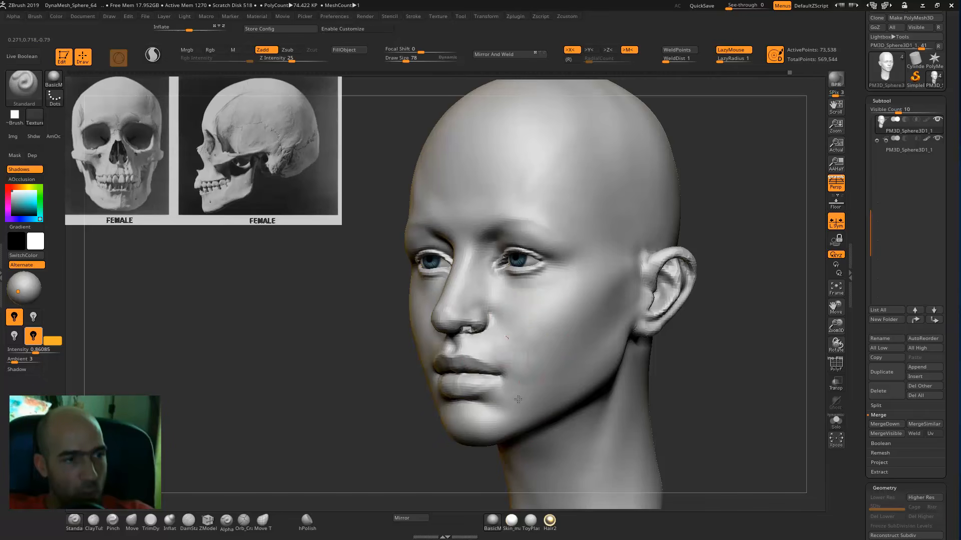
{"action": "key", "text": "shift"}
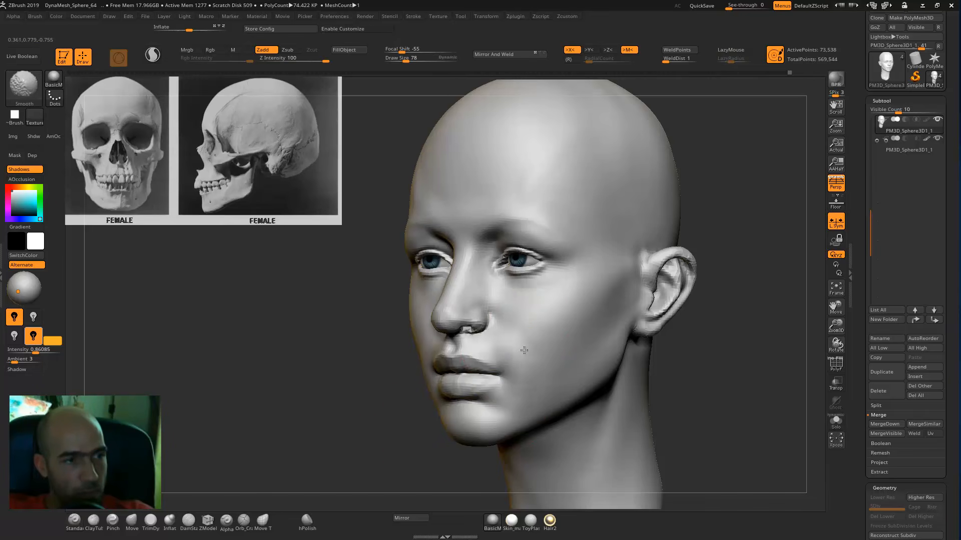
- Define the nasolabial fold beside the nostril with the DamStandard brush at draw size 78 and smooth it softly
{"action": "mouse_move", "coordinate": [431, 425]}
{"action": "left_mouse_down"}
{"action": "mouse_move", "coordinate": [502, 407]}
{"action": "mouse_move", "coordinate": [431, 371]}
{"action": "mouse_move", "coordinate": [523, 317]}
{"action": "left_mouse_up"}
{"action": "key", "text": "b"}
{"action": "key", "text": "d"}
{"action": "key", "text": "s"}
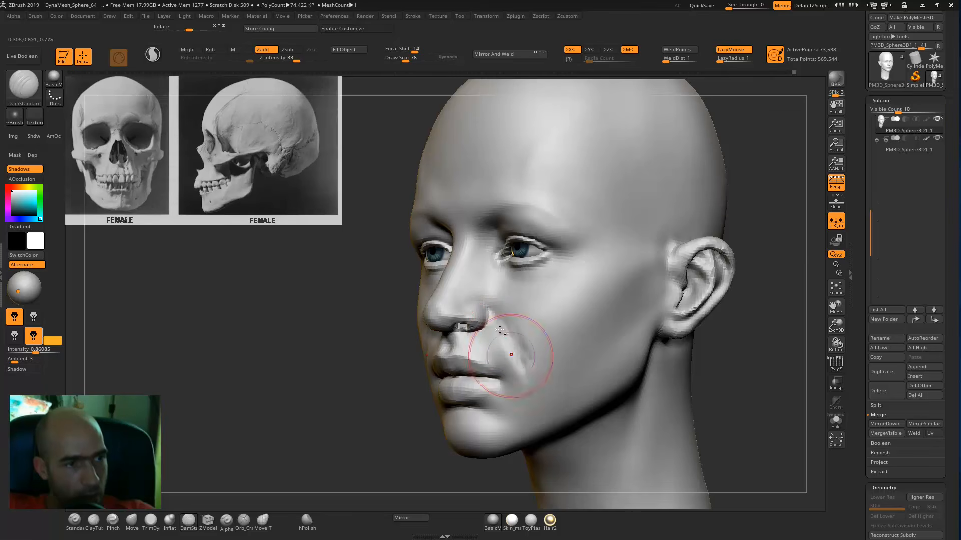
{"action": "key", "text": "shift"}
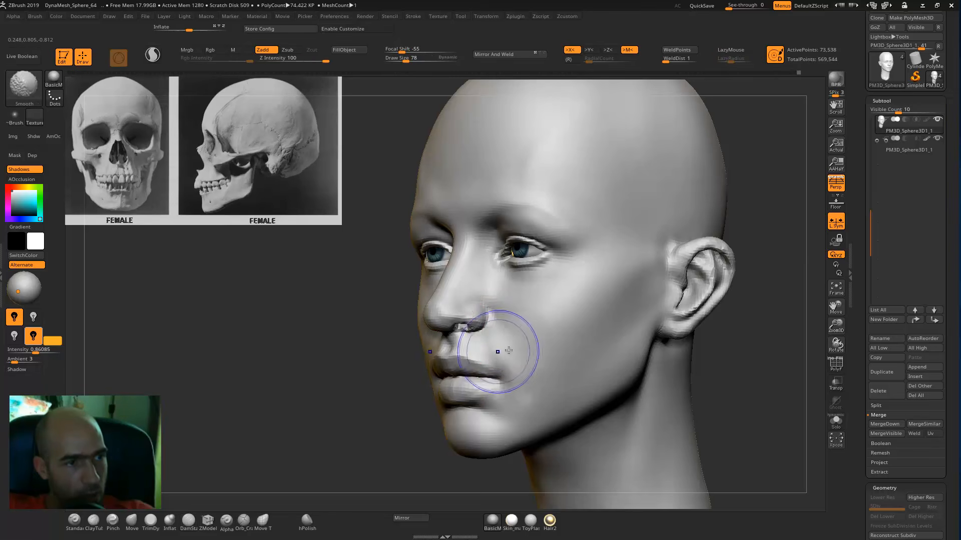
{"action": "mouse_move", "coordinate": [393, 412]}
{"action": "left_mouse_down"}
{"action": "mouse_move", "coordinate": [656, 362]}
{"action": "mouse_move", "coordinate": [586, 378]}
{"action": "left_mouse_up"}
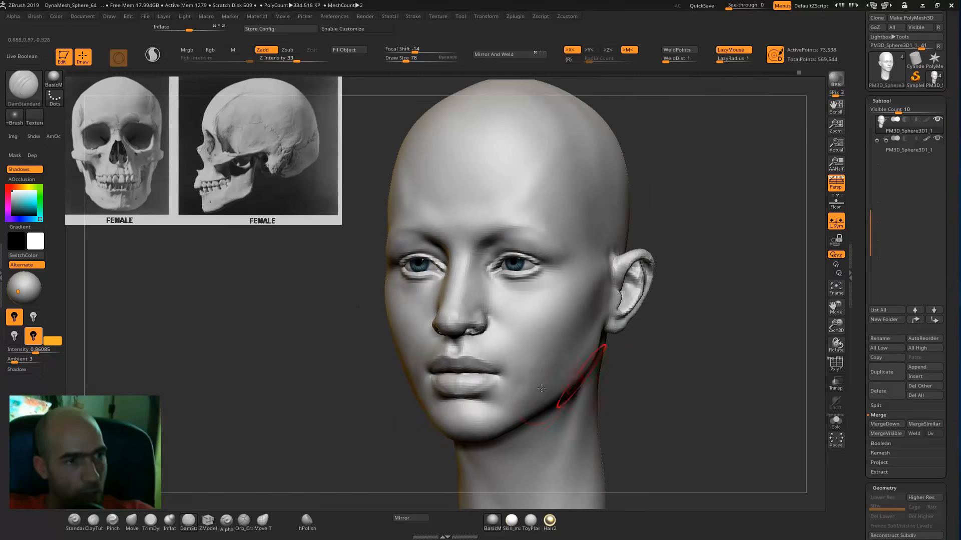
{"action": "mouse_move", "coordinate": [644, 351]}
{"action": "left_mouse_down", "text": "shift"}
{"action": "mouse_move", "coordinate": [665, 362]}
{"action": "mouse_move", "coordinate": [644, 347]}
{"action": "left_mouse_up", "text": "shift"}
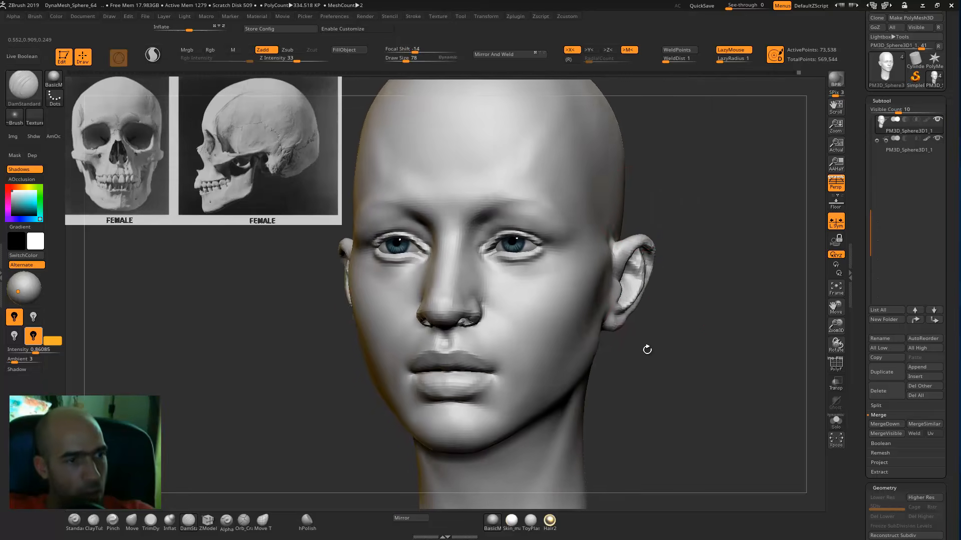
- Mask the whole head except the lips and surrounding mouth area, with a soft mask edge
{"action": "key", "text": "b"}
{"action": "key", "text": "m"}
{"action": "key", "text": "v"}
{"action": "mouse_move", "coordinate": [499, 365]}
{"action": "left_mouse_down", "text": "ctrl"}
{"action": "mouse_move", "coordinate": [411, 381]}
{"action": "mouse_move", "coordinate": [475, 360]}
{"action": "mouse_move", "coordinate": [451, 418]}
{"action": "mouse_move", "coordinate": [501, 375]}
{"action": "left_mouse_up", "text": "ctrl"}
{"action": "left_click_drag", "start_coordinate": [486, 431], "coordinate": [467, 431], "text": "ctrl+alt"}
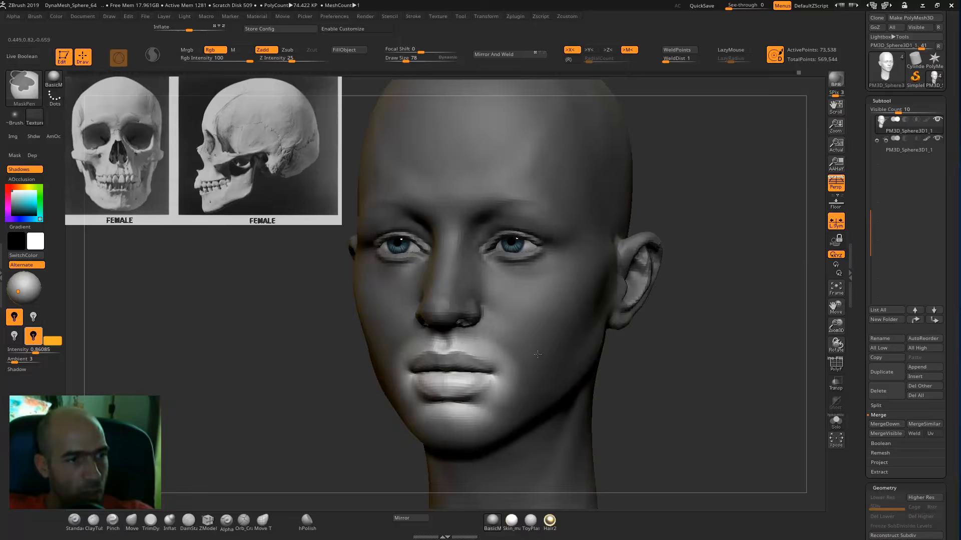
- Center the gizmo on the lips, scale the unmasked mouth up uniformly to about 1.05, and clear the mask
{"action": "key", "text": "w"}
{"action": "left_click_drag", "start_coordinate": [664, 332], "coordinate": [681, 322]}
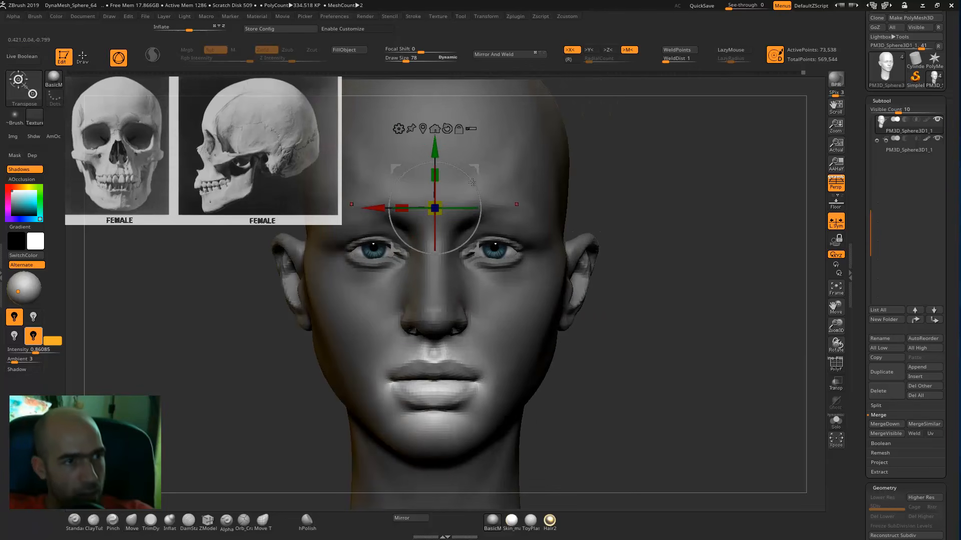
{"action": "left_click", "coordinate": [424, 129]}
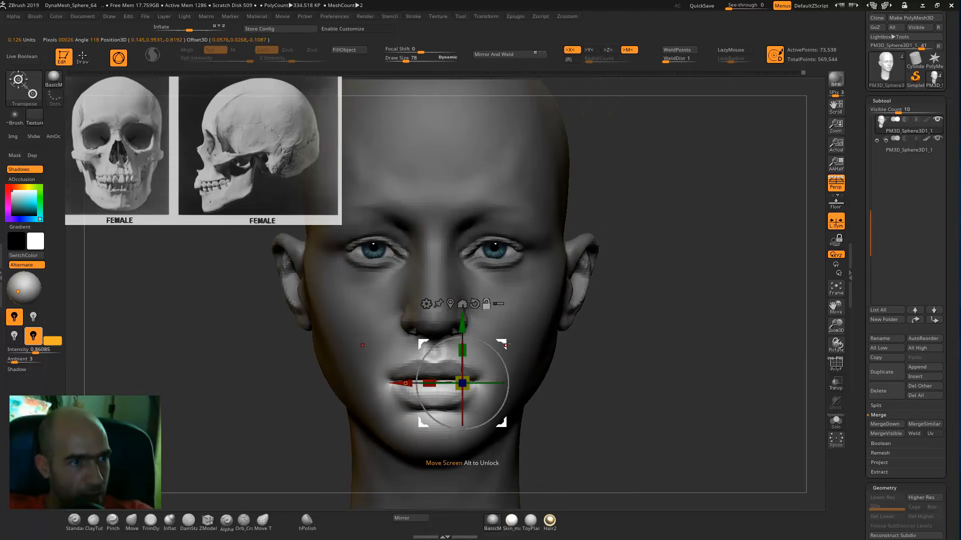
{"action": "left_click_drag", "start_coordinate": [505, 344], "coordinate": [478, 342], "text": "alt"}
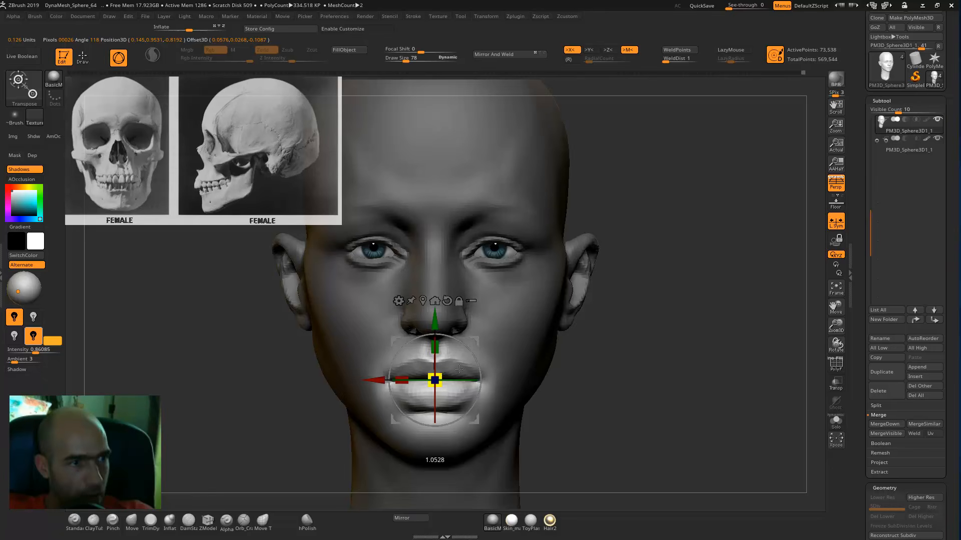
{"action": "key", "text": "q"}
{"action": "mouse_move", "coordinate": [540, 364]}
{"action": "left_mouse_down"}
{"action": "mouse_move", "coordinate": [589, 364]}
{"action": "mouse_move", "coordinate": [566, 371]}
{"action": "mouse_move", "coordinate": [590, 360]}
{"action": "mouse_move", "coordinate": [575, 390]}
{"action": "left_mouse_up"}
{"action": "key", "text": "w"}
{"action": "left_click_drag", "start_coordinate": [535, 341], "coordinate": [531, 342]}
{"action": "key", "text": "q"}
{"action": "right_click_drag", "start_coordinate": [583, 378], "coordinate": [586, 366], "text": "ctrl"}
{"action": "left_click_drag", "start_coordinate": [586, 366], "coordinate": [596, 376], "text": "ctrl"}
- Reshape the jaw angle below the ear with the Move brush at draw size 102 and smooth the jaw side
{"action": "mouse_move", "coordinate": [595, 375]}
{"action": "left_mouse_down"}
{"action": "mouse_move", "coordinate": [575, 379]}
{"action": "mouse_move", "coordinate": [541, 359]}
{"action": "left_mouse_up"}
{"action": "left_click_drag", "start_coordinate": [540, 359], "coordinate": [509, 369], "text": "alt"}
{"action": "mouse_move", "coordinate": [675, 327]}
{"action": "left_mouse_down"}
{"action": "mouse_move", "coordinate": [637, 332]}
{"action": "mouse_move", "coordinate": [611, 358]}
{"action": "mouse_move", "coordinate": [581, 357]}
{"action": "mouse_move", "coordinate": [602, 375]}
{"action": "mouse_move", "coordinate": [571, 355]}
{"action": "mouse_move", "coordinate": [592, 371]}
{"action": "mouse_move", "coordinate": [585, 366]}
{"action": "left_mouse_up"}
{"action": "key", "text": "bracketright"}
{"action": "key", "text": "bracketright"}
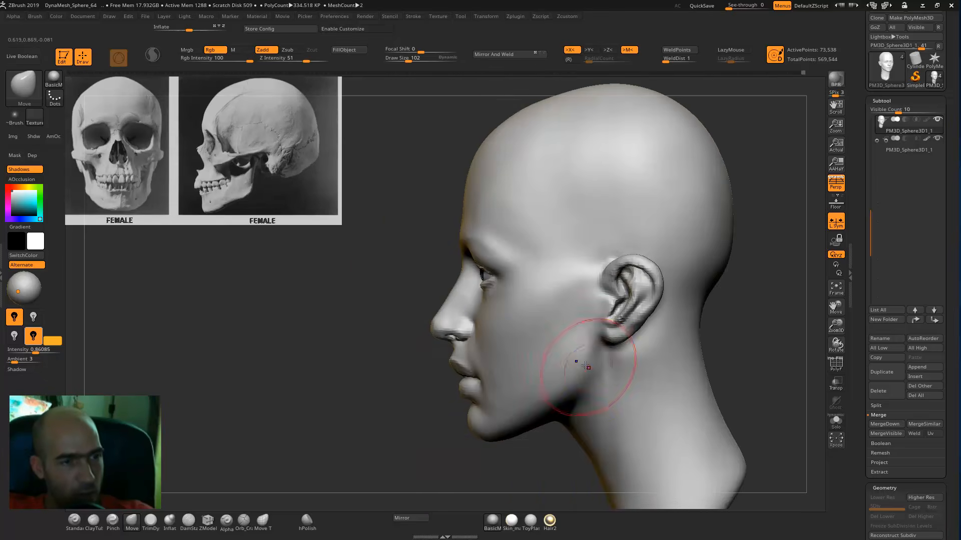
{"action": "mouse_move", "coordinate": [721, 320]}
{"action": "left_mouse_down", "text": "shift"}
{"action": "mouse_move", "coordinate": [578, 355]}
{"action": "mouse_move", "coordinate": [577, 380]}
{"action": "mouse_move", "coordinate": [595, 347]}
{"action": "left_mouse_up", "text": "shift"}
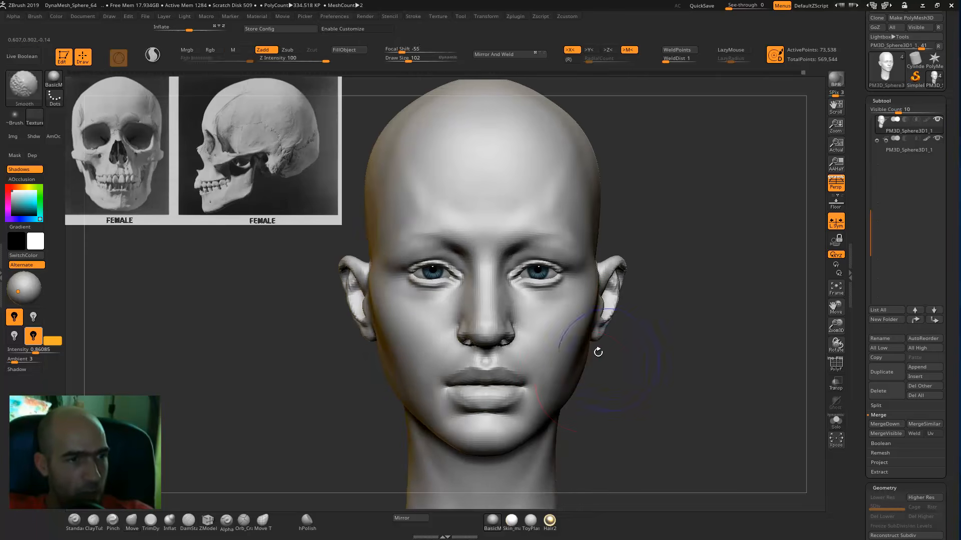
{"action": "left_click_drag", "start_coordinate": [612, 380], "coordinate": [558, 400]}
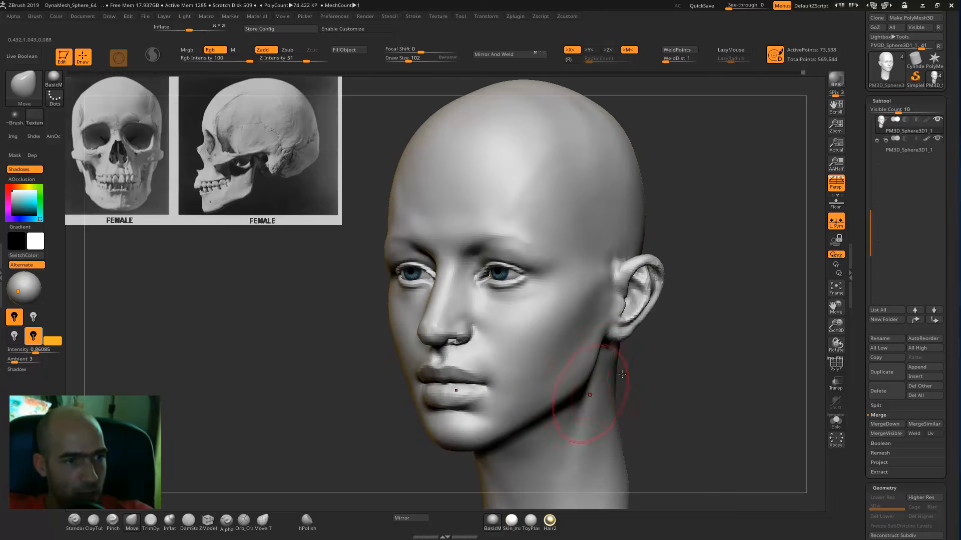
- Build up the jaw and upper neck transition with the ClayTubes brush at draw size 102 and smooth it
{"action": "key", "text": "b"}
{"action": "key", "text": "c"}
{"action": "key", "text": "t"}
{"action": "mouse_move", "coordinate": [703, 327]}
{"action": "left_mouse_down", "text": "alt"}
{"action": "mouse_move", "coordinate": [652, 291]}
{"action": "mouse_move", "coordinate": [687, 327]}
{"action": "mouse_move", "coordinate": [613, 347]}
{"action": "left_mouse_up", "text": "alt"}
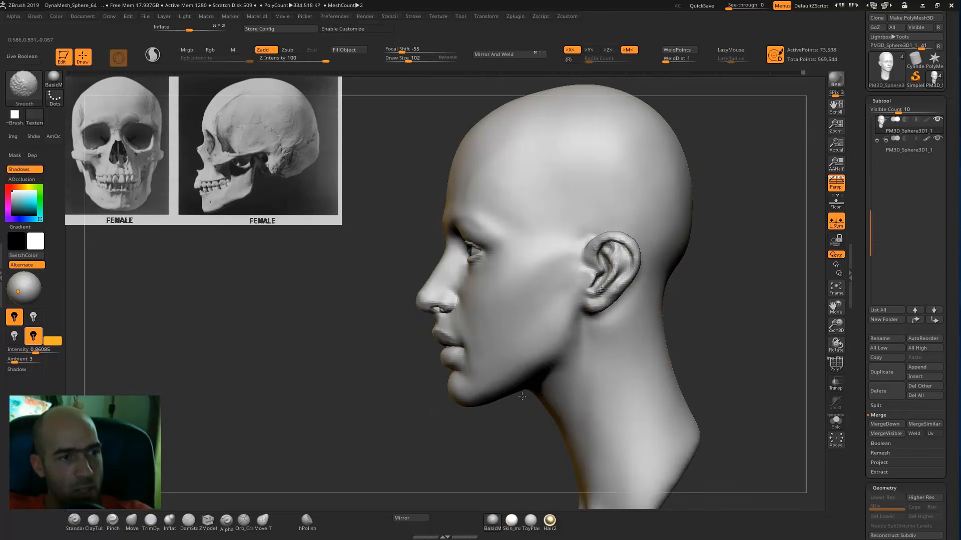
- Refine the jawline between the chin and ear with the Move brush at draw size 102
{"action": "key", "text": "b"}
{"action": "key", "text": "m"}
{"action": "key", "text": "v"}
{"action": "mouse_move", "coordinate": [737, 329]}
{"action": "left_mouse_down"}
{"action": "mouse_move", "coordinate": [766, 330]}
{"action": "mouse_move", "coordinate": [663, 346]}
{"action": "mouse_move", "coordinate": [679, 371]}
{"action": "mouse_move", "coordinate": [681, 338]}
{"action": "mouse_move", "coordinate": [646, 264]}
{"action": "mouse_move", "coordinate": [671, 245]}
{"action": "mouse_move", "coordinate": [643, 313]}
{"action": "left_mouse_up"}
{"action": "mouse_move", "coordinate": [600, 343]}
{"action": "left_mouse_down", "text": "alt"}
{"action": "mouse_move", "coordinate": [659, 311]}
{"action": "mouse_move", "coordinate": [634, 331]}
{"action": "left_mouse_up", "text": "alt"}
{"action": "mouse_move", "coordinate": [628, 380]}
{"action": "left_mouse_down"}
{"action": "mouse_move", "coordinate": [643, 385]}
{"action": "mouse_move", "coordinate": [560, 362]}
{"action": "left_mouse_up"}
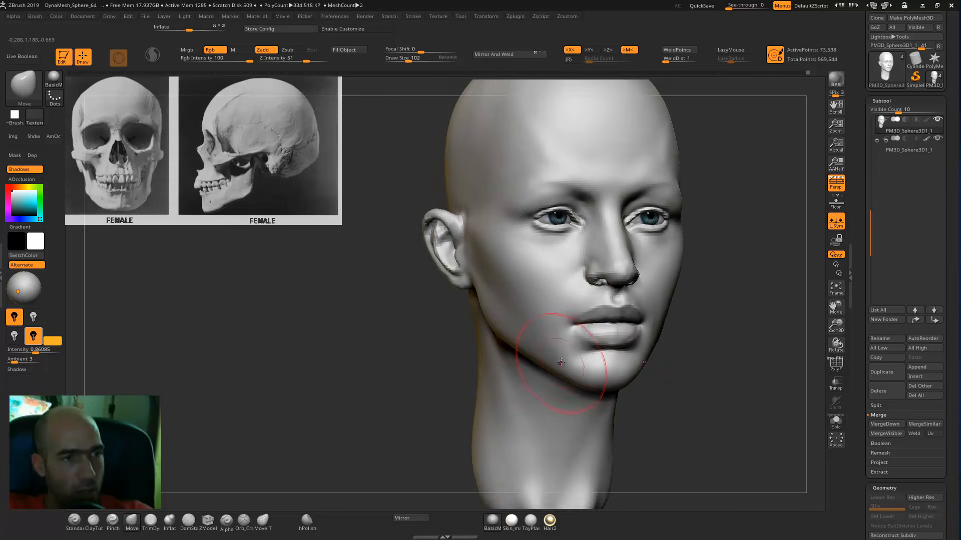
{"action": "left_click_drag", "start_coordinate": [706, 328], "coordinate": [699, 383]}
- Reshape the nose tip and nostril wing in profile with the Move brush at draw size 102
{"action": "mouse_move", "coordinate": [684, 283]}
{"action": "left_mouse_down"}
{"action": "mouse_move", "coordinate": [641, 286]}
{"action": "mouse_move", "coordinate": [613, 273]}
{"action": "left_mouse_up"}
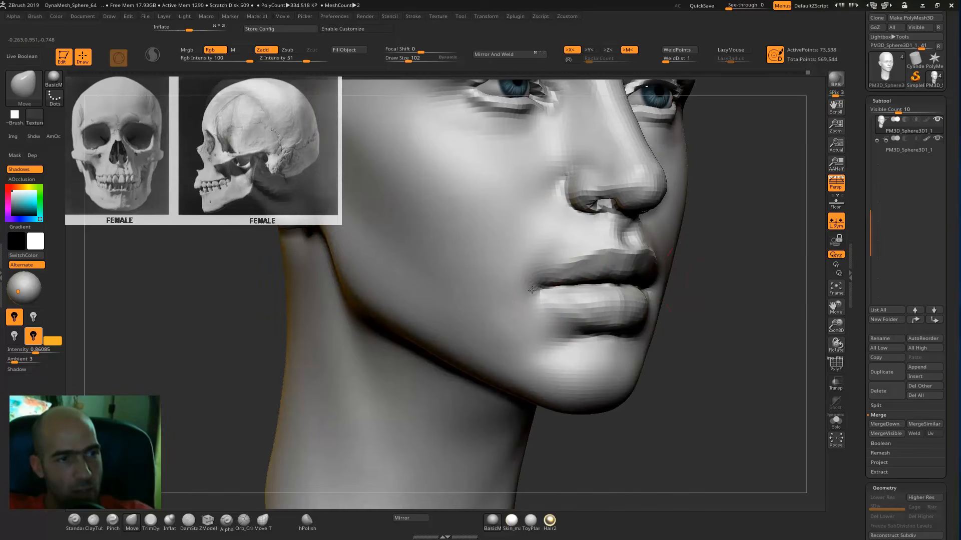
{"action": "left_click_drag", "start_coordinate": [716, 281], "coordinate": [721, 337], "text": "alt"}
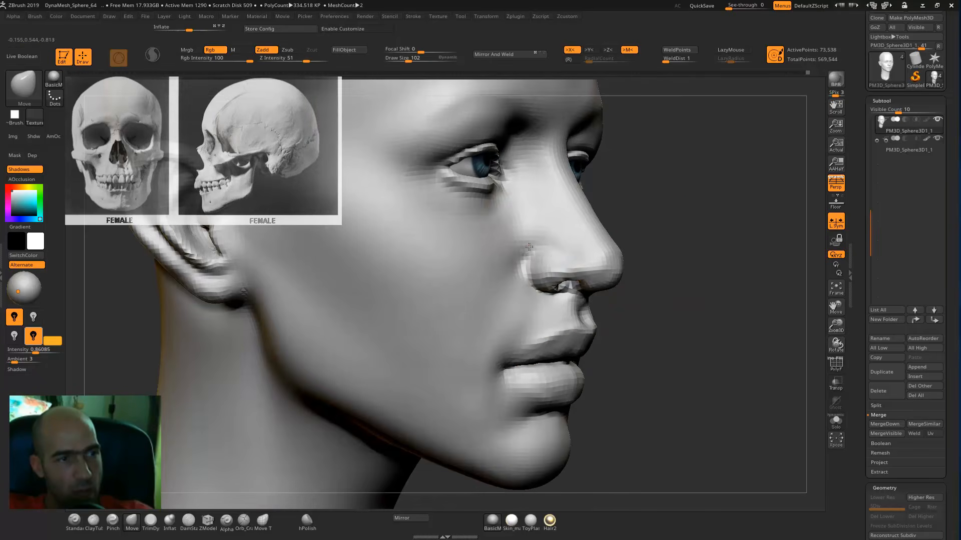
{"action": "left_click_drag", "start_coordinate": [622, 224], "coordinate": [578, 241]}
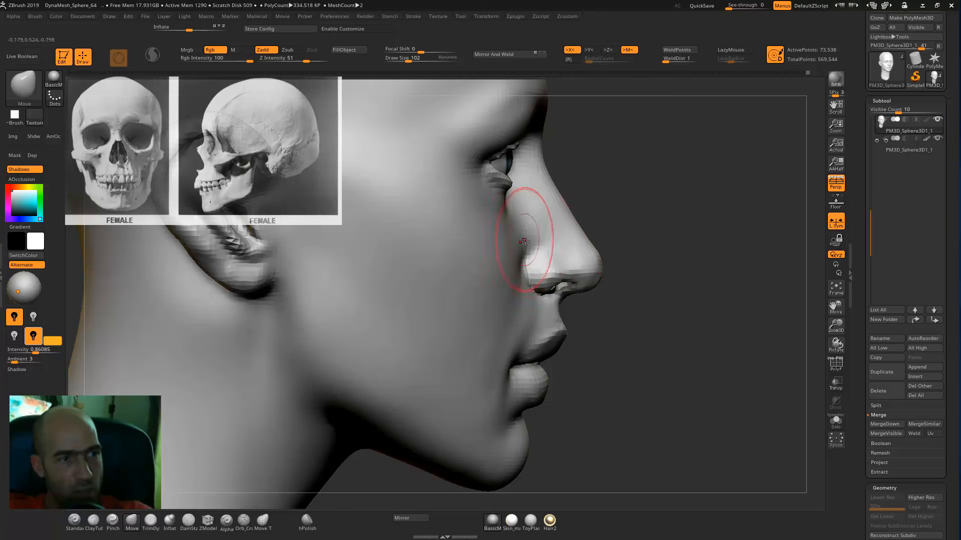
{"action": "left_click_drag", "start_coordinate": [643, 268], "coordinate": [569, 264]}
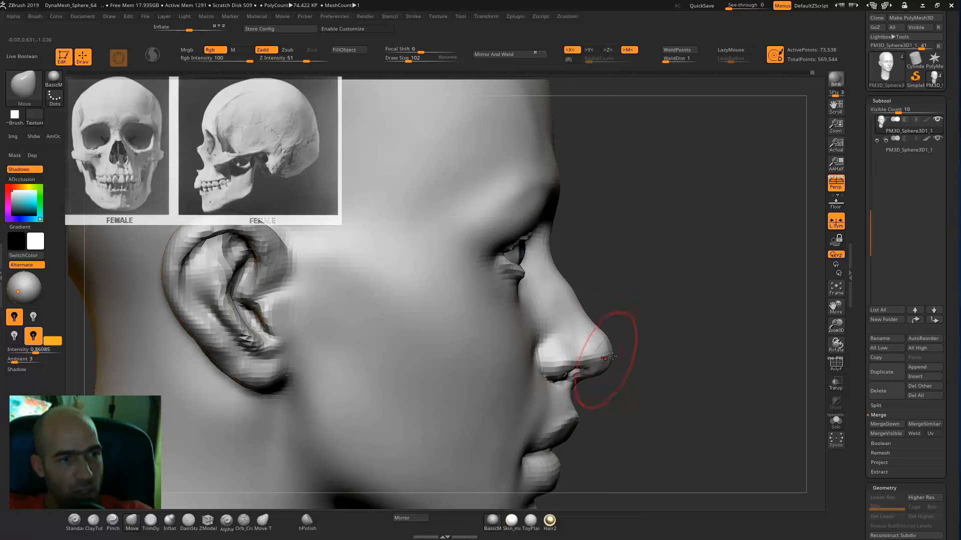
{"action": "left_click_drag", "start_coordinate": [605, 319], "coordinate": [598, 326]}
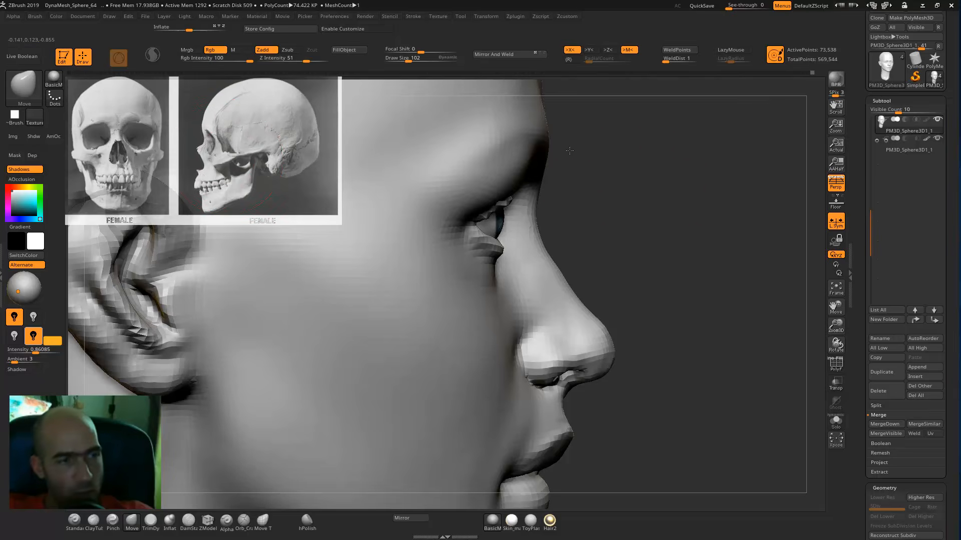
{"action": "key", "text": "f"}
{"action": "mouse_move", "coordinate": [700, 284]}
{"action": "left_mouse_down"}
{"action": "mouse_move", "coordinate": [667, 288]}
{"action": "mouse_move", "coordinate": [658, 323]}
{"action": "mouse_move", "coordinate": [647, 313]}
{"action": "mouse_move", "coordinate": [640, 368]}
{"action": "mouse_move", "coordinate": [623, 388]}
{"action": "mouse_move", "coordinate": [721, 342]}
{"action": "mouse_move", "coordinate": [698, 380]}
{"action": "left_mouse_up"}
{"action": "mouse_move", "coordinate": [519, 311]}
{"action": "left_mouse_down"}
{"action": "mouse_move", "coordinate": [503, 312]}
{"action": "mouse_move", "coordinate": [517, 295]}
{"action": "left_mouse_up"}
- Carve the crease around the top of the nostril wing with the DamStandard brush at draw size 58 and smooth it
{"action": "left_click_drag", "start_coordinate": [695, 235], "coordinate": [721, 262], "text": "alt"}
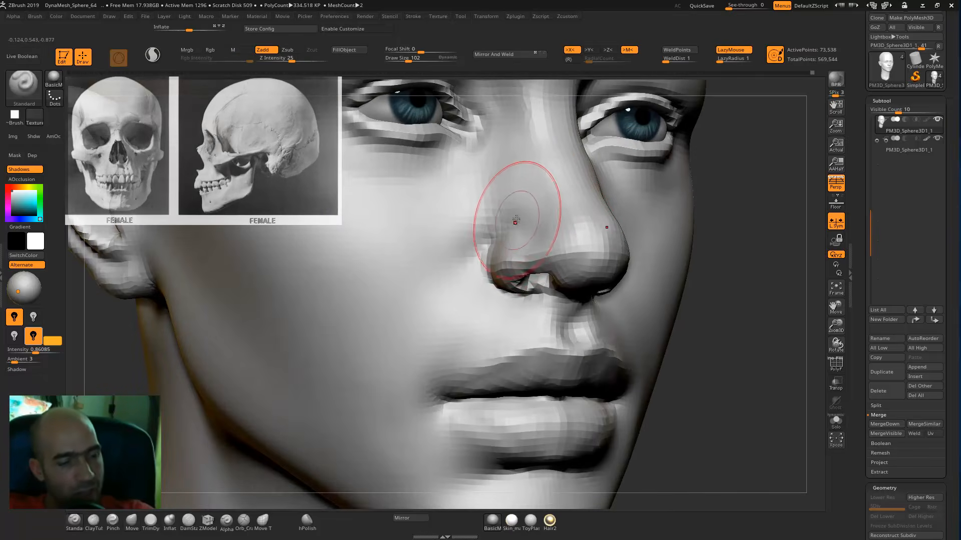
{"action": "key", "text": "["}
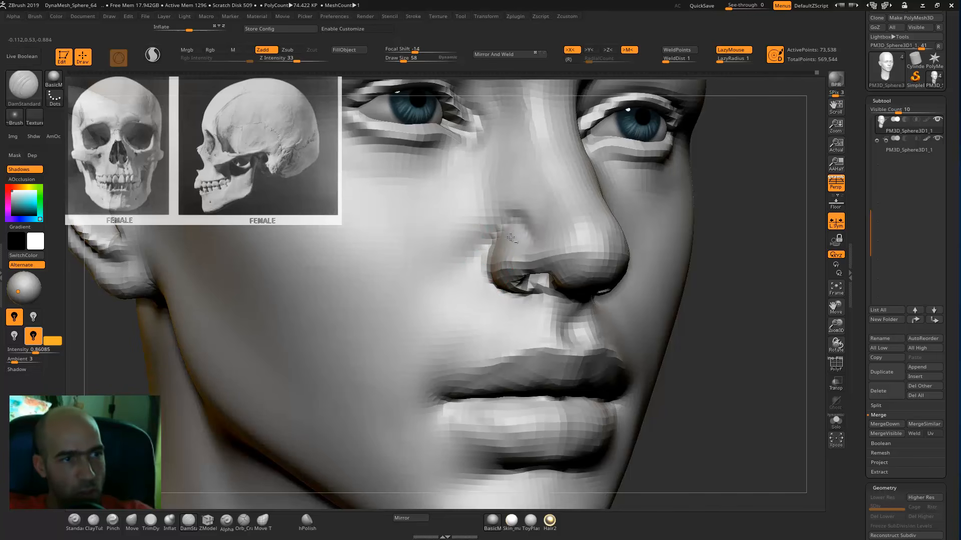
{"action": "key", "text": "shift"}
- Sculpt the transition between the side of the nose and the cheek with the Standard brush at draw size 58 and smooth it
{"action": "mouse_move", "coordinate": [729, 281]}
{"action": "left_mouse_down", "text": "alt"}
{"action": "mouse_move", "coordinate": [703, 247]}
{"action": "mouse_move", "coordinate": [693, 337]}
{"action": "mouse_move", "coordinate": [456, 289]}
{"action": "left_mouse_up", "text": "alt"}
{"action": "key", "text": "b"}
{"action": "key", "text": "s"}
{"action": "key", "text": "t"}
{"action": "left_click_drag", "start_coordinate": [374, 307], "coordinate": [486, 246]}
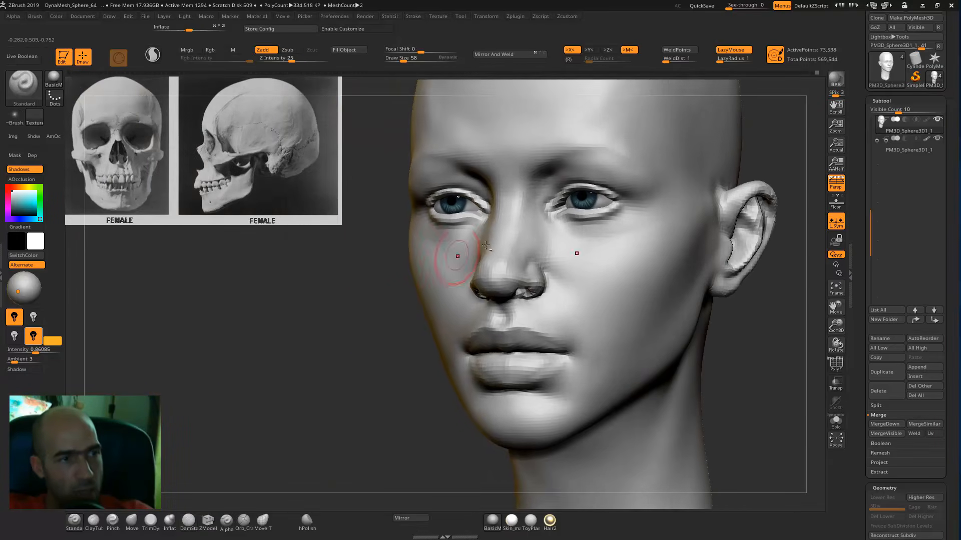
{"action": "left_click_drag", "start_coordinate": [370, 323], "coordinate": [478, 243]}
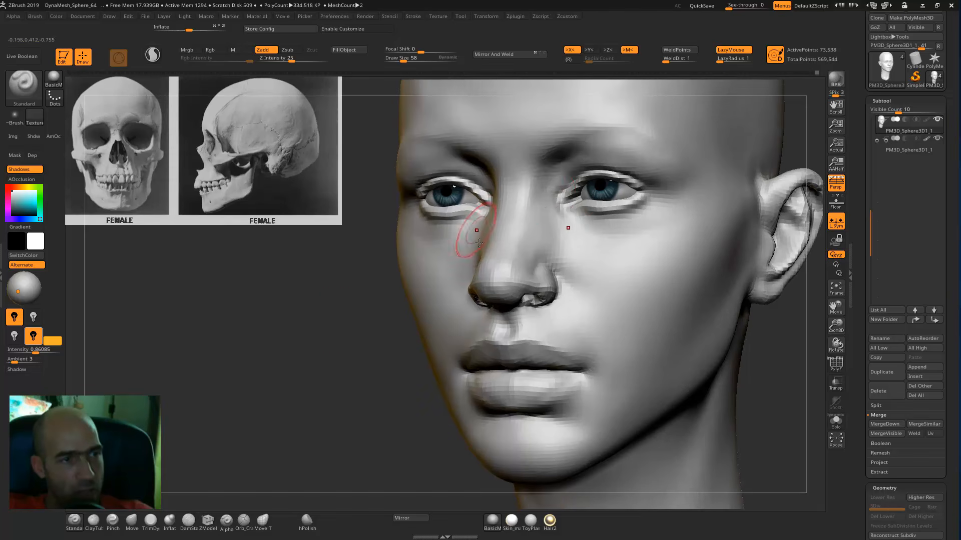
{"action": "key", "text": "x"}
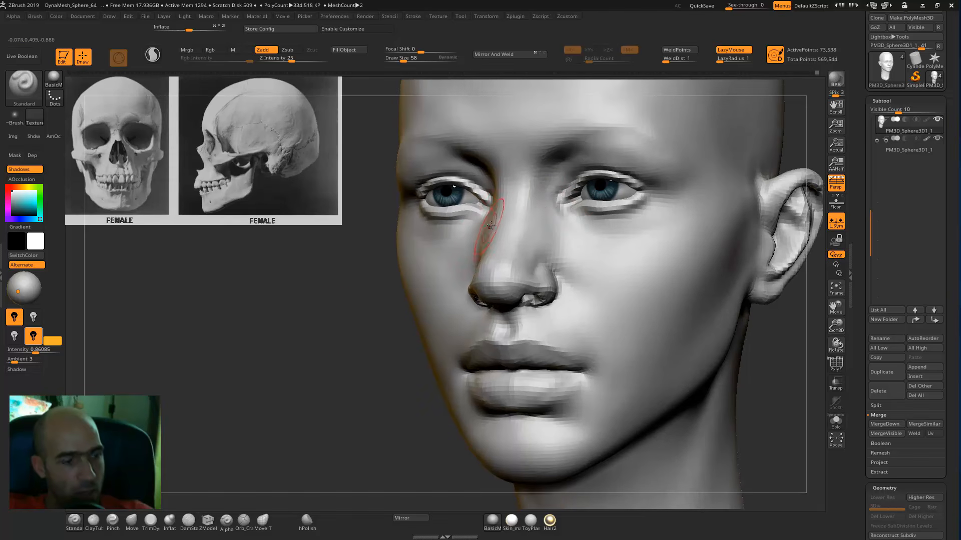
{"action": "key", "text": "x"}
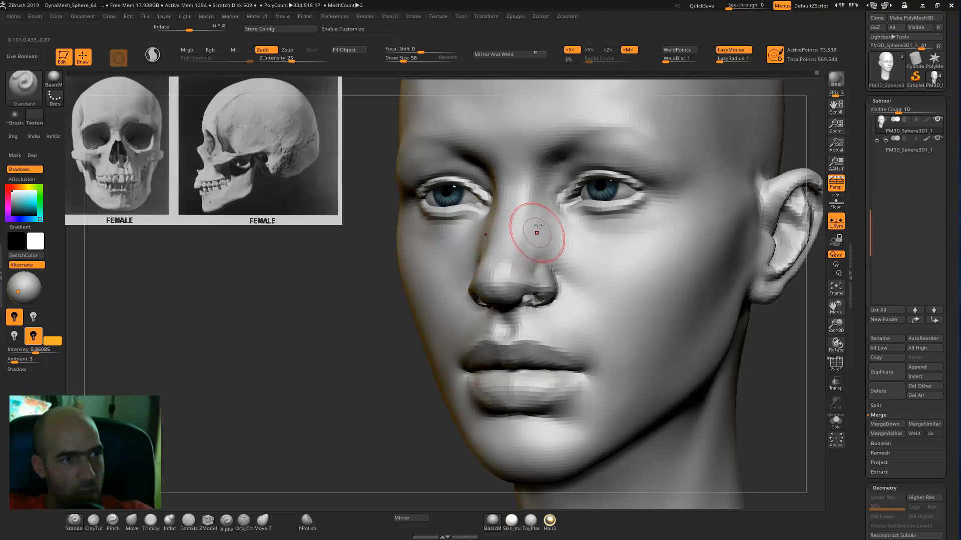
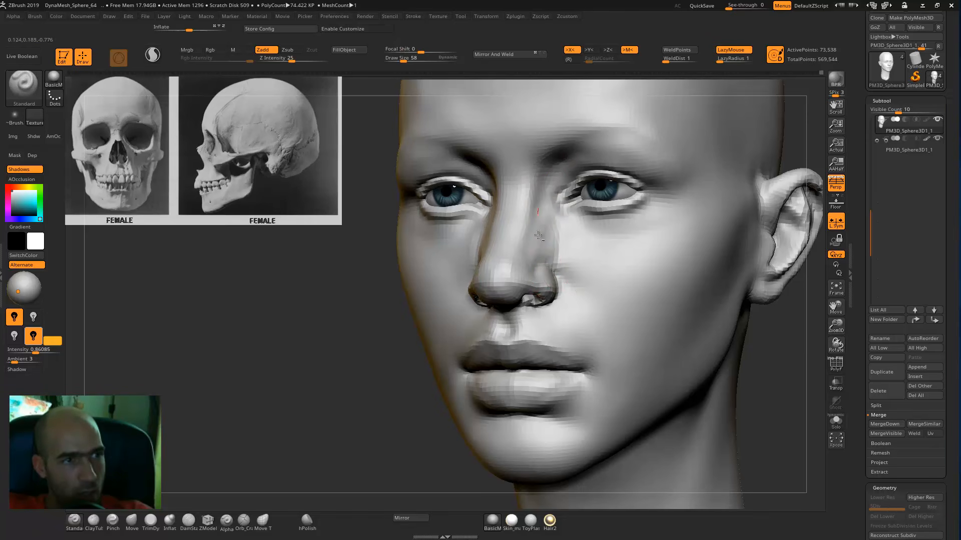
{"action": "key", "text": "shift"}
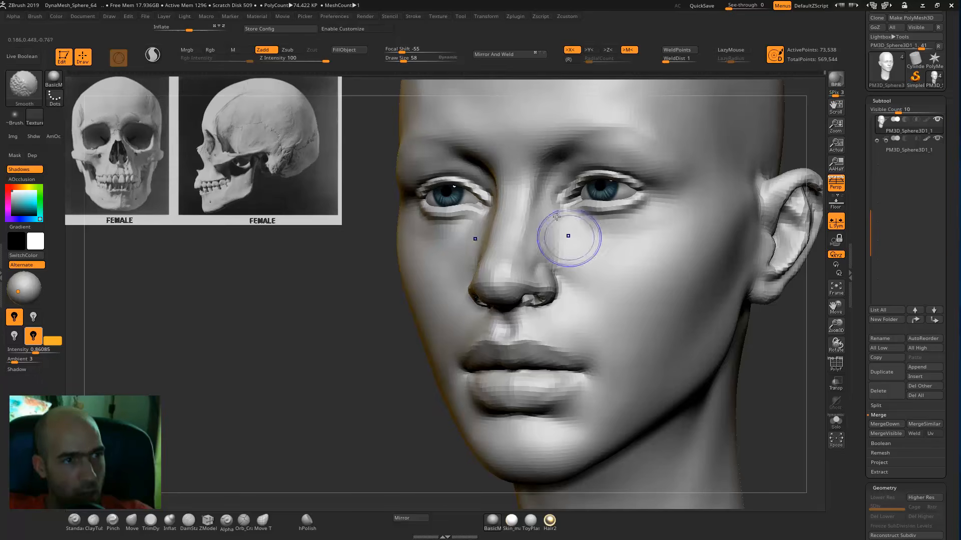
- Adjust the side contour of the face in front of the ear with the Move brush at draw size 166
{"action": "mouse_move", "coordinate": [361, 347]}
{"action": "left_mouse_down"}
{"action": "mouse_move", "coordinate": [771, 229]}
{"action": "mouse_move", "coordinate": [775, 271]}
{"action": "mouse_move", "coordinate": [733, 256]}
{"action": "mouse_move", "coordinate": [714, 195]}
{"action": "left_mouse_up"}
{"action": "key", "text": "b"}
{"action": "key", "text": "m"}
{"action": "key", "text": "v"}
{"action": "key", "text": "]"}
{"action": "key", "text": "]"}
{"action": "key", "text": "]"}
{"action": "key", "text": "]"}
{"action": "left_click_drag", "start_coordinate": [642, 256], "coordinate": [638, 256]}
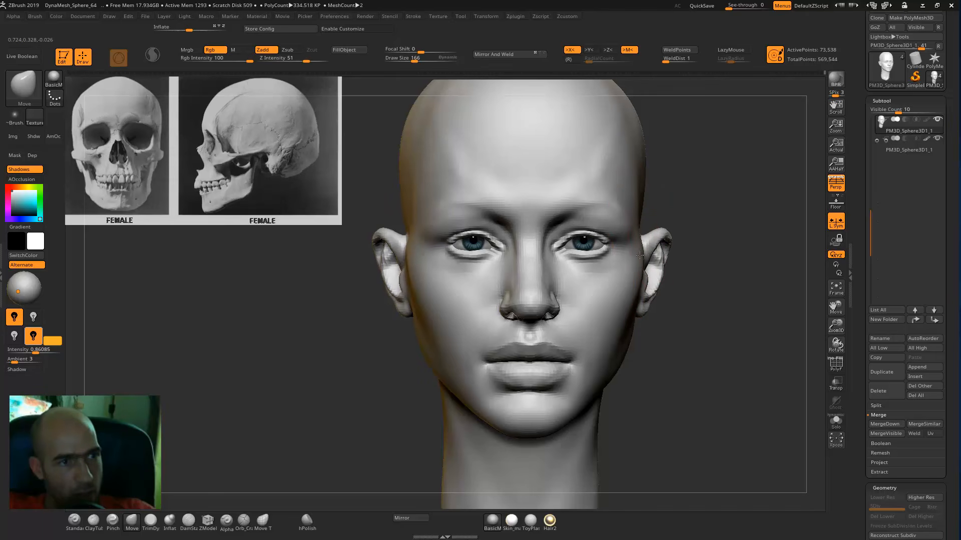
- Sculpt the area below the mouth corner with the Standard brush at draw size 102
{"action": "right_click_drag", "start_coordinate": [627, 309], "coordinate": [445, 350]}
{"action": "mouse_move", "coordinate": [445, 385]}
{"action": "right_mouse_down", "text": "alt"}
{"action": "mouse_move", "coordinate": [431, 312]}
{"action": "mouse_move", "coordinate": [435, 356]}
{"action": "right_mouse_up", "text": "alt"}
{"action": "key", "text": "b"}
{"action": "key", "text": "s"}
{"action": "key", "text": "t"}
{"action": "key", "text": "bracketleft"}
{"action": "key", "text": "bracketleft"}
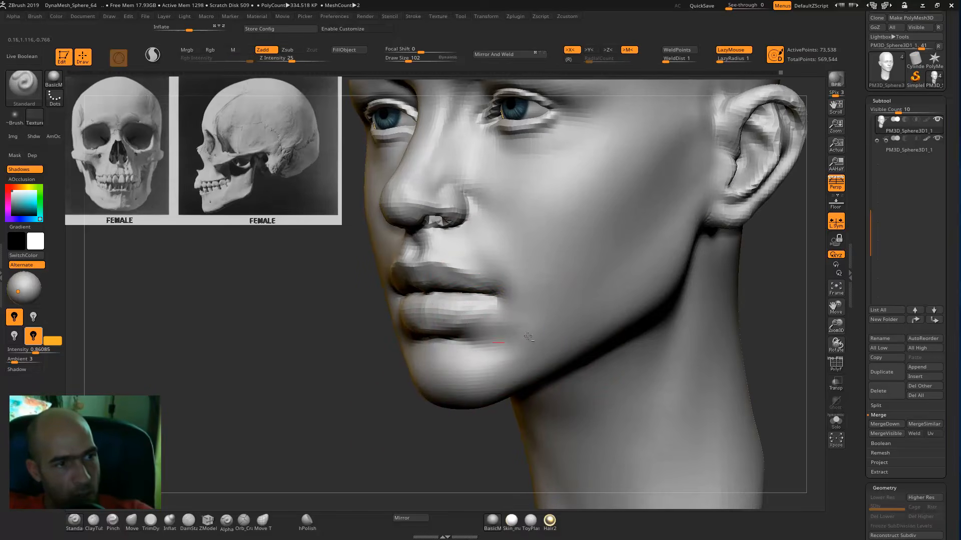
{"action": "mouse_move", "coordinate": [531, 325]}
{"action": "left_mouse_down"}
{"action": "mouse_move", "coordinate": [504, 334]}
{"action": "mouse_move", "coordinate": [513, 341]}
{"action": "left_mouse_up"}
- Build up the skin beside the lower lip with the ClayTubes brush at draw size 62 and smooth it
{"action": "key", "text": "b"}
{"action": "key", "text": "c"}
{"action": "key", "text": "t"}
{"action": "key", "text": "bracketleft"}
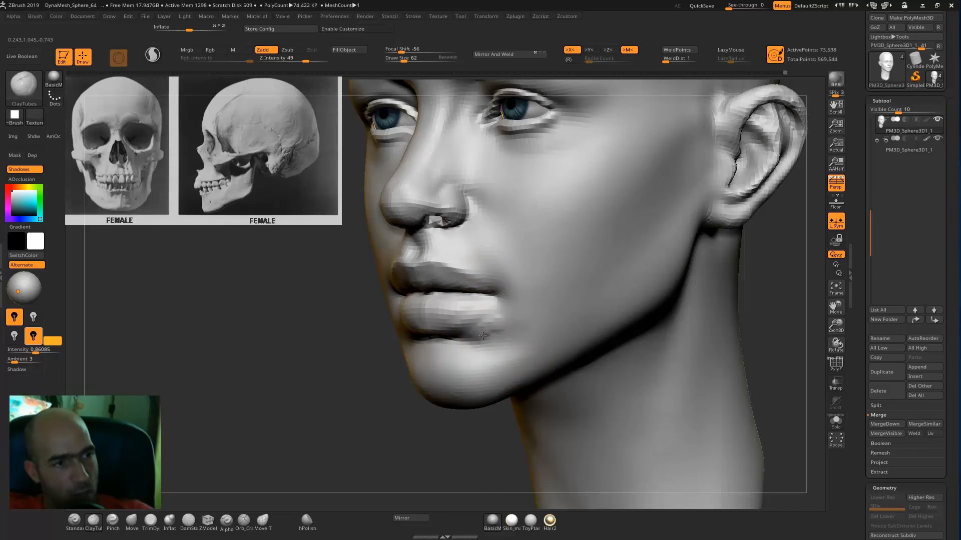
{"action": "left_click_drag", "start_coordinate": [526, 330], "coordinate": [502, 319], "text": "shift"}
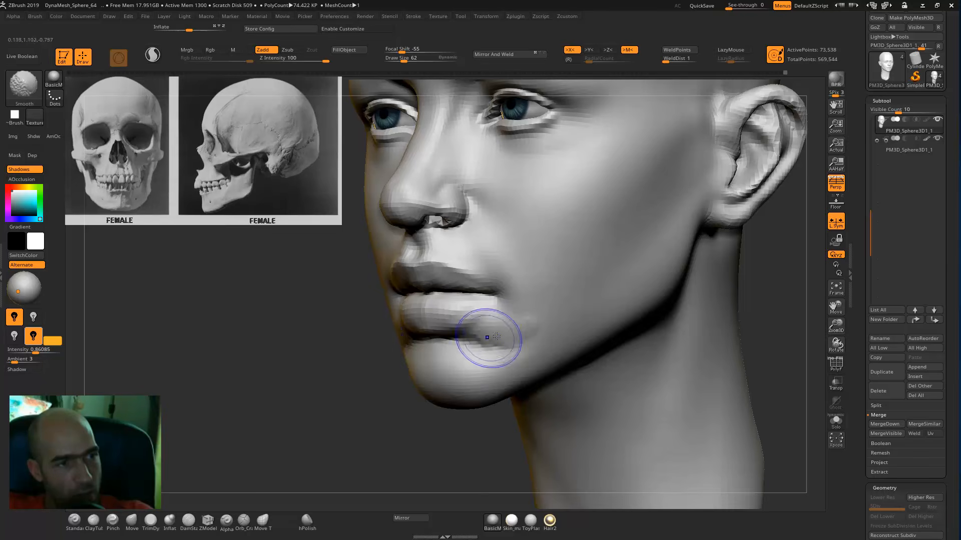
- Deepen the mouth corner with the DamStandard brush at draw size 62 and smooth the surrounding skin
{"action": "mouse_move", "coordinate": [393, 410]}
{"action": "left_mouse_down", "text": "alt"}
{"action": "mouse_move", "coordinate": [401, 346]}
{"action": "mouse_move", "coordinate": [552, 336]}
{"action": "mouse_move", "coordinate": [621, 346]}
{"action": "mouse_move", "coordinate": [596, 335]}
{"action": "mouse_move", "coordinate": [615, 312]}
{"action": "mouse_move", "coordinate": [682, 308]}
{"action": "mouse_move", "coordinate": [688, 350]}
{"action": "left_mouse_up", "text": "alt"}
{"action": "key", "text": "b"}
{"action": "key", "text": "d"}
{"action": "key", "text": "s"}
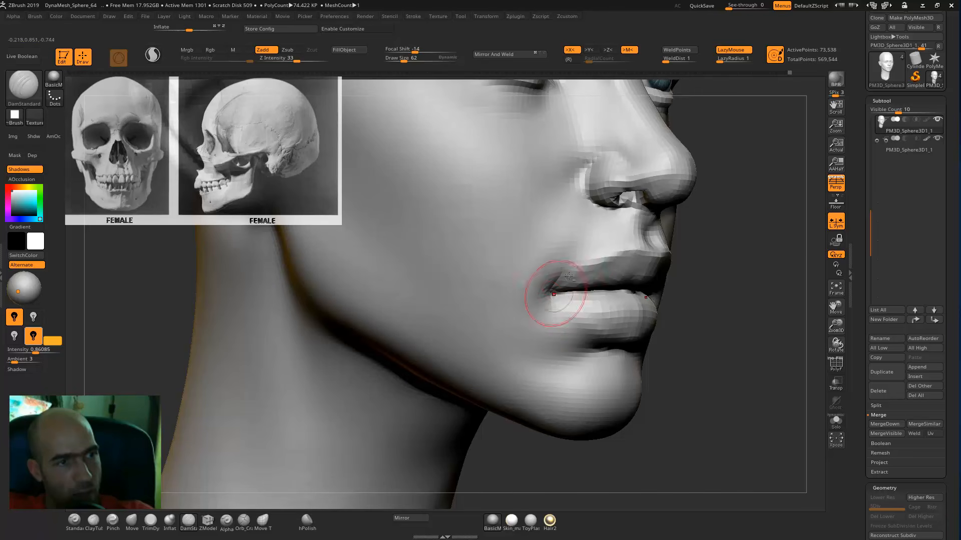
{"action": "left_click_drag", "start_coordinate": [578, 256], "coordinate": [537, 320]}
{"action": "mouse_move", "coordinate": [550, 280]}
{"action": "left_mouse_down", "text": "shift"}
{"action": "mouse_move", "coordinate": [559, 246]}
{"action": "mouse_move", "coordinate": [556, 276]}
{"action": "left_mouse_up", "text": "shift"}
{"action": "left_click_drag", "start_coordinate": [740, 259], "coordinate": [714, 349], "text": "alt"}
{"action": "mouse_move", "coordinate": [546, 344]}
{"action": "left_mouse_down", "text": "shift"}
{"action": "mouse_move", "coordinate": [547, 313]}
{"action": "mouse_move", "coordinate": [497, 359]}
{"action": "left_mouse_up", "text": "shift"}
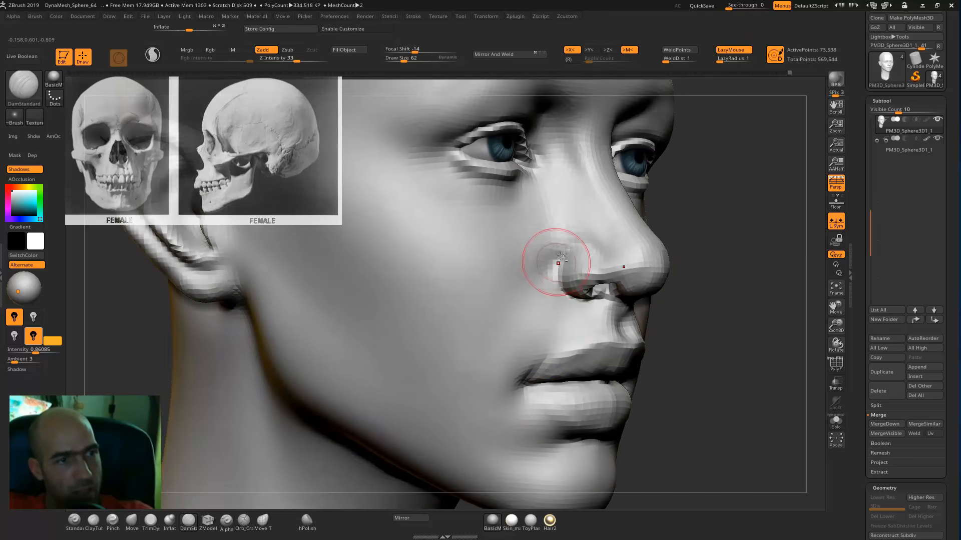
- Define the nostril wing crease and the philtrum ridges with the DamStandard brush at draw size 62
{"action": "mouse_move", "coordinate": [569, 246]}
{"action": "left_mouse_down", "text": "shift"}
{"action": "mouse_move", "coordinate": [561, 255]}
{"action": "mouse_move", "coordinate": [568, 245]}
{"action": "left_mouse_up", "text": "shift"}
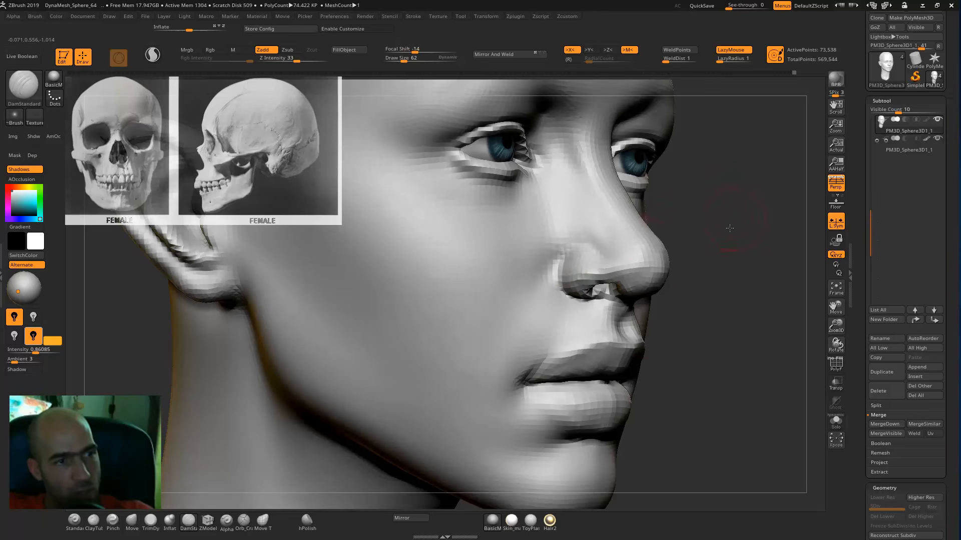
{"action": "left_click_drag", "start_coordinate": [729, 213], "coordinate": [709, 316], "text": "alt"}
{"action": "mouse_move", "coordinate": [542, 368]}
{"action": "left_mouse_down", "text": "alt"}
{"action": "mouse_move", "coordinate": [556, 352]}
{"action": "mouse_move", "coordinate": [525, 379]}
{"action": "mouse_move", "coordinate": [557, 404]}
{"action": "left_mouse_up", "text": "alt"}
{"action": "mouse_move", "coordinate": [765, 372]}
{"action": "left_mouse_down"}
{"action": "mouse_move", "coordinate": [707, 368]}
{"action": "mouse_move", "coordinate": [715, 342]}
{"action": "mouse_move", "coordinate": [690, 294]}
{"action": "mouse_move", "coordinate": [692, 370]}
{"action": "left_mouse_up"}
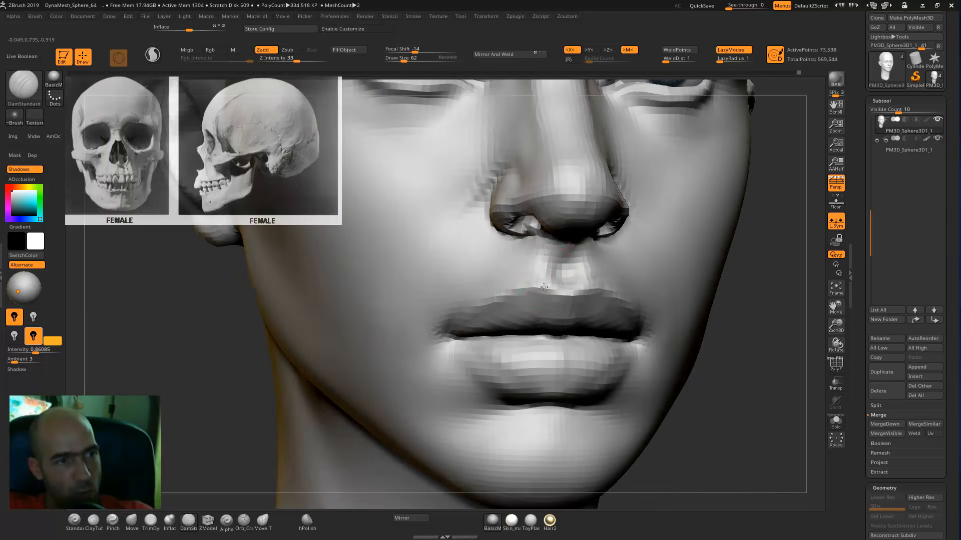
{"action": "left_click_drag", "start_coordinate": [744, 318], "coordinate": [796, 364], "text": "alt"}
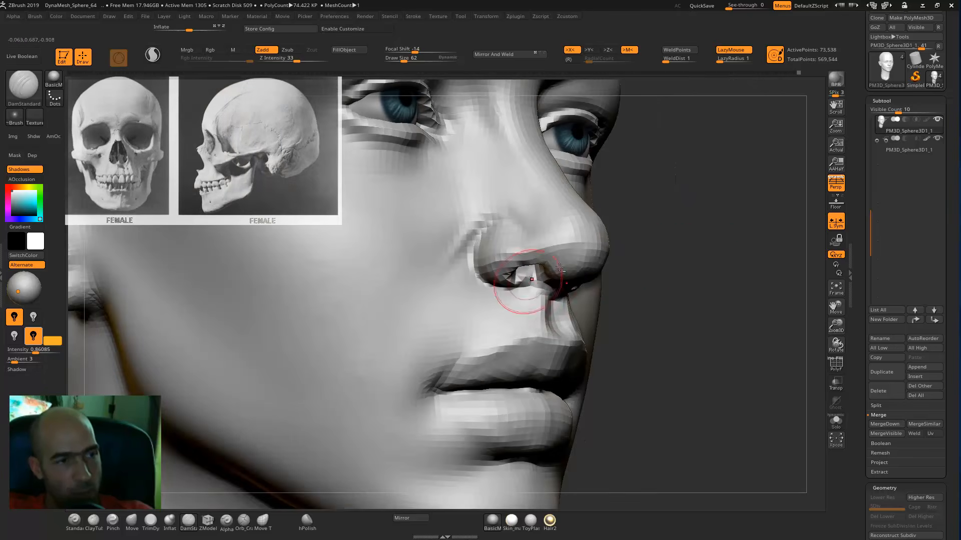
- Reshape the nostril opening from below with the Move brush at draw size 62
{"action": "mouse_move", "coordinate": [688, 211]}
{"action": "left_mouse_down"}
{"action": "mouse_move", "coordinate": [677, 238]}
{"action": "mouse_move", "coordinate": [693, 227]}
{"action": "left_mouse_up"}
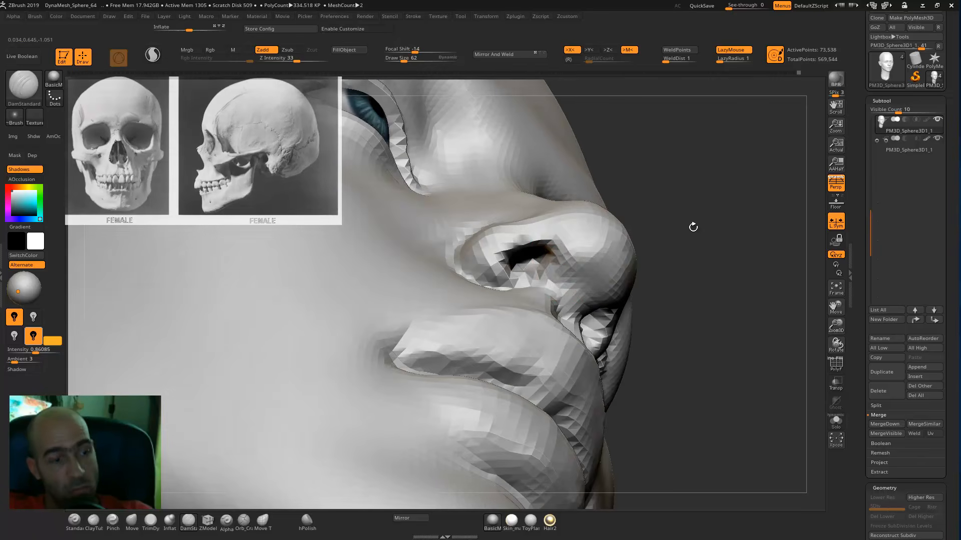
{"action": "key", "text": "b"}
{"action": "key", "text": "m"}
{"action": "key", "text": "v"}
{"action": "left_click_drag", "start_coordinate": [557, 263], "coordinate": [555, 242]}
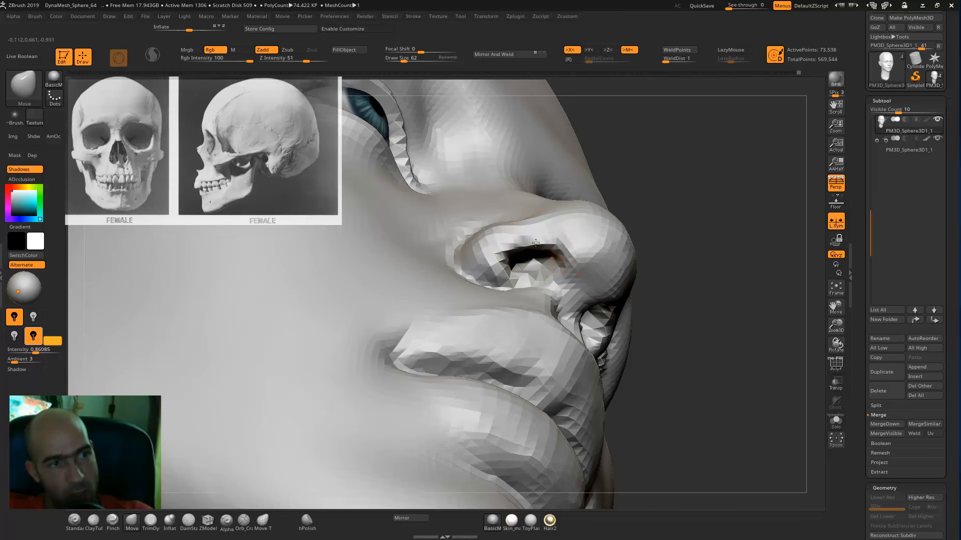
{"action": "left_click_drag", "start_coordinate": [705, 239], "coordinate": [480, 251]}
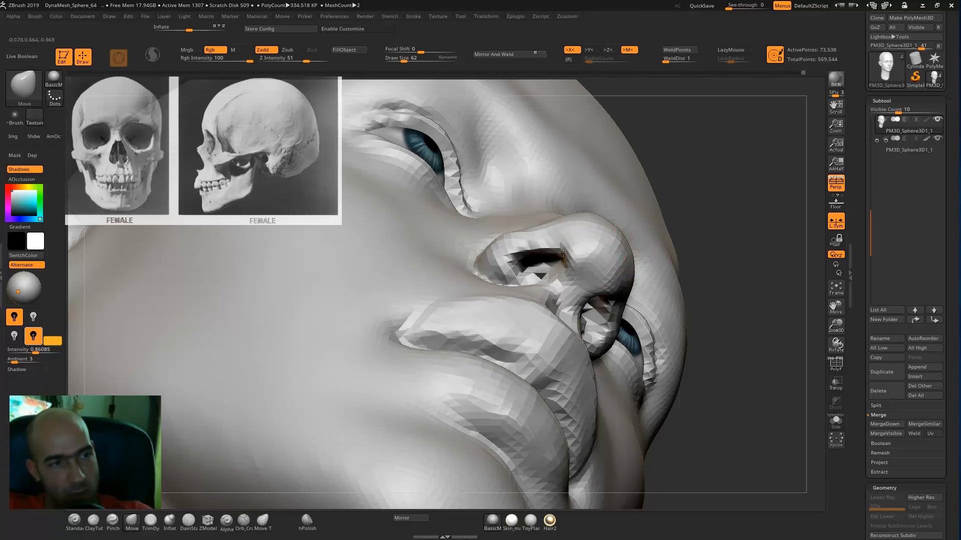
- Flatten the planes of the nostril rim and nose tip with the TrimDynamic brush at draw size 62
{"action": "key", "text": "f"}
{"action": "left_click_drag", "start_coordinate": [720, 225], "coordinate": [721, 331]}
{"action": "key", "text": "b"}
{"action": "key", "text": "t"}
{"action": "key", "text": "d"}
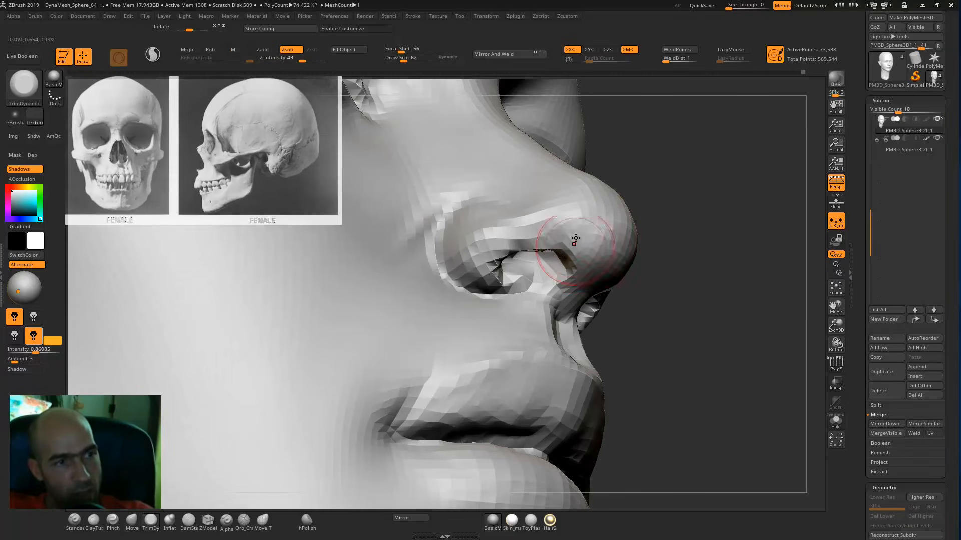
{"action": "left_click_drag", "start_coordinate": [700, 262], "coordinate": [616, 222], "text": "shift"}
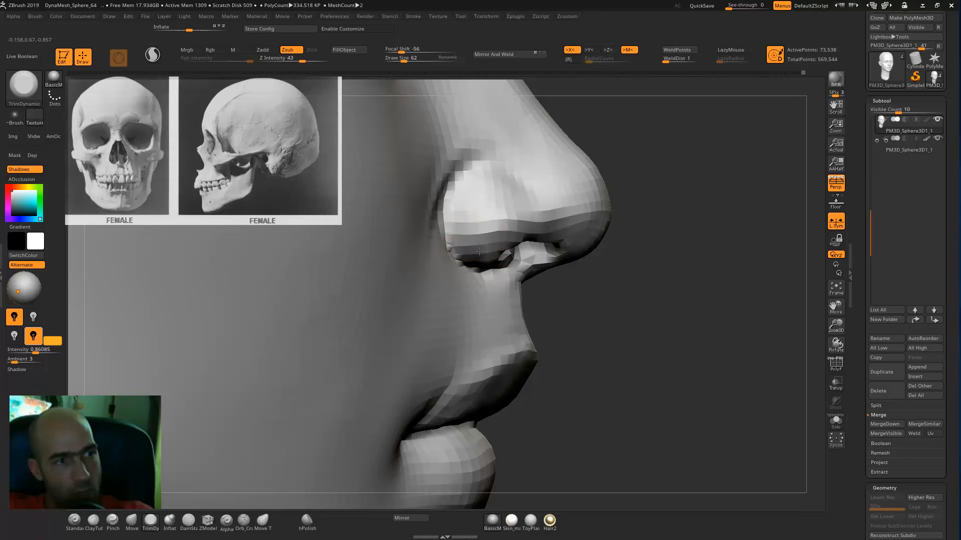
{"action": "mouse_move", "coordinate": [483, 220]}
{"action": "left_mouse_down"}
{"action": "mouse_move", "coordinate": [515, 215]}
{"action": "mouse_move", "coordinate": [540, 229]}
{"action": "left_mouse_up"}
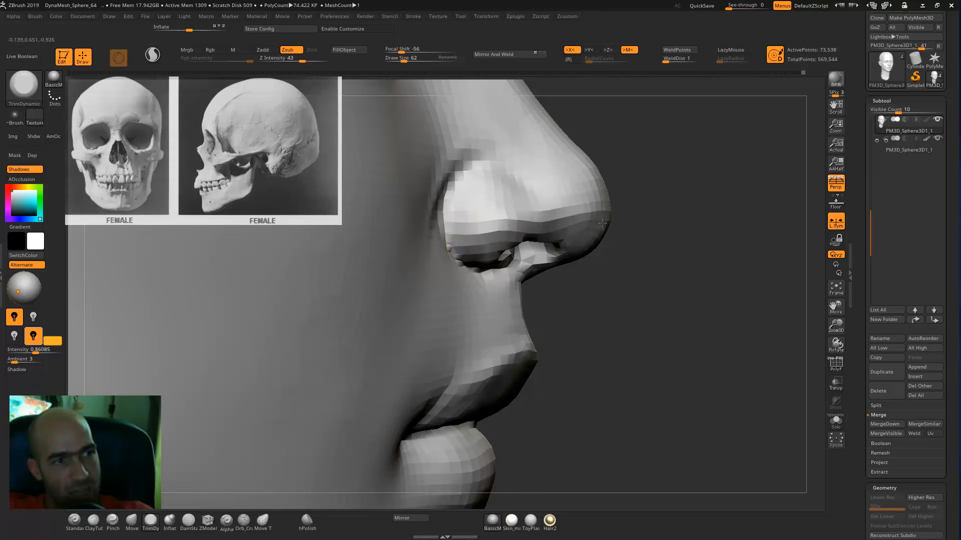
{"action": "left_click_drag", "start_coordinate": [632, 249], "coordinate": [594, 244]}
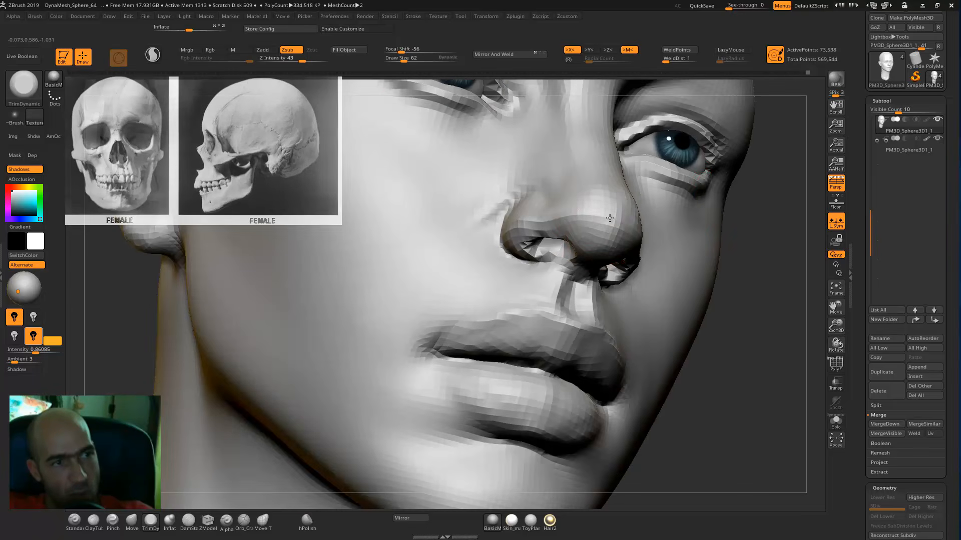
{"action": "left_click_drag", "start_coordinate": [736, 202], "coordinate": [720, 210], "text": "shift"}
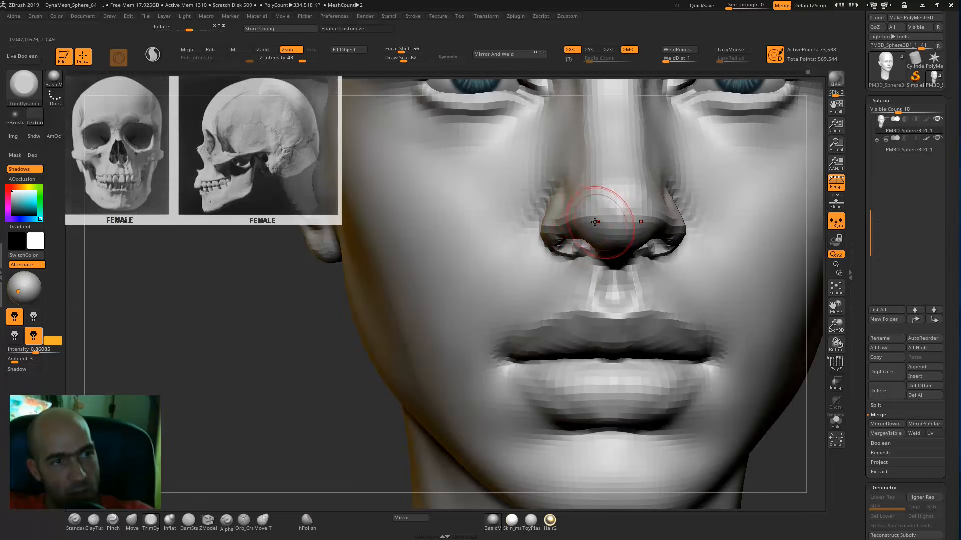
- Adjust the width of the nostril wings from the front with the Move brush at draw size 82
{"action": "key", "text": "b"}
{"action": "key", "text": "m"}
{"action": "key", "text": "v"}
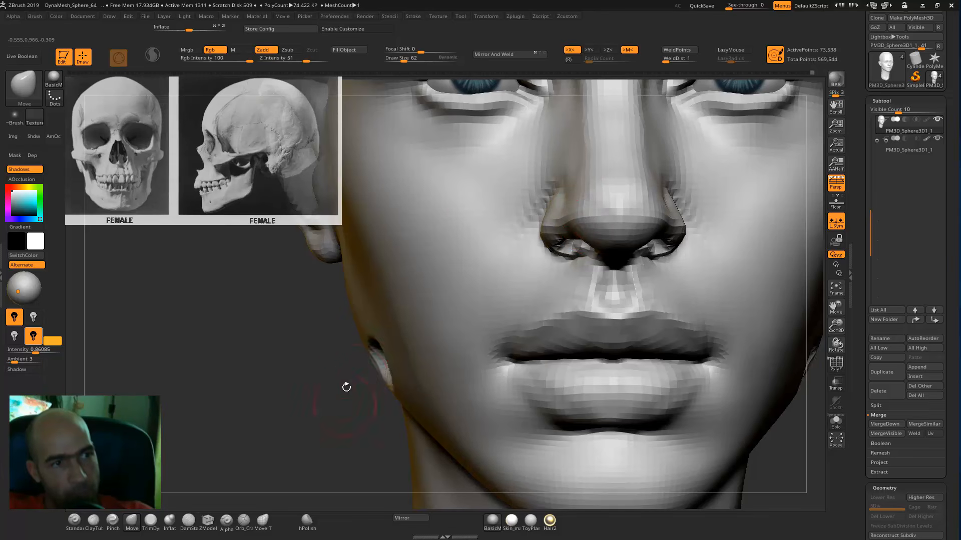
{"action": "key", "text": "f"}
{"action": "left_click_drag", "start_coordinate": [557, 211], "coordinate": [549, 235], "text": "alt"}
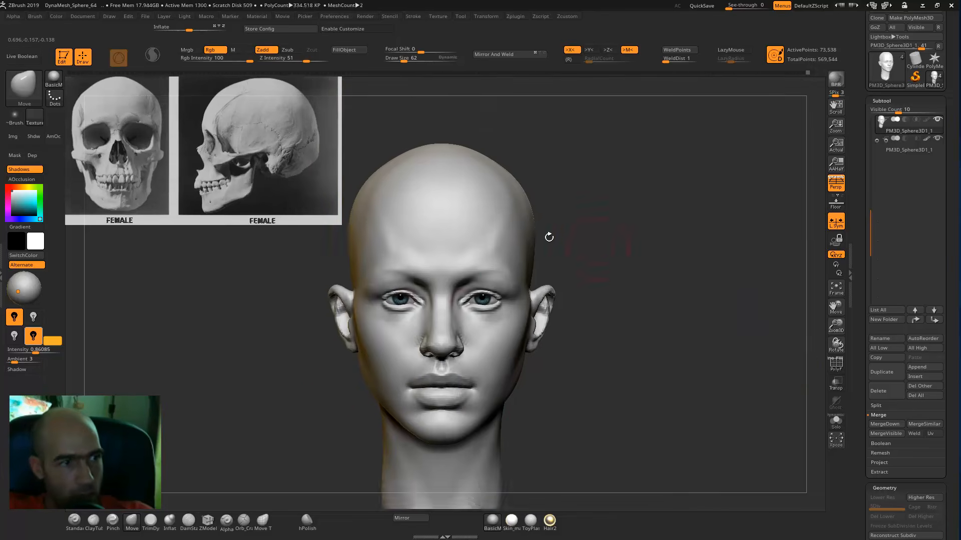
{"action": "mouse_move", "coordinate": [624, 327]}
{"action": "left_mouse_down", "text": "alt"}
{"action": "mouse_move", "coordinate": [675, 320]}
{"action": "mouse_move", "coordinate": [673, 356]}
{"action": "left_mouse_up", "text": "alt"}
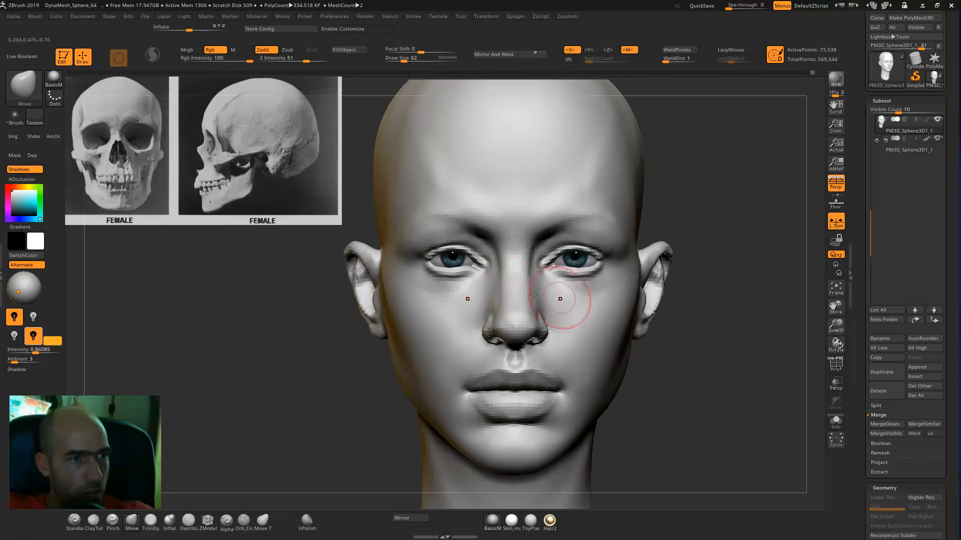
{"action": "key", "text": "]"}
{"action": "left_click_drag", "start_coordinate": [487, 328], "coordinate": [516, 323]}
- Carve the crease running from the inner eye corner down the side of the nose with the DamStandard brush at draw size 46
{"action": "mouse_move", "coordinate": [699, 332]}
{"action": "left_mouse_down", "text": "alt"}
{"action": "mouse_move", "coordinate": [707, 370]}
{"action": "mouse_move", "coordinate": [740, 374]}
{"action": "left_mouse_up", "text": "alt"}
{"action": "key", "text": "b"}
{"action": "key", "text": "d"}
{"action": "key", "text": "s"}
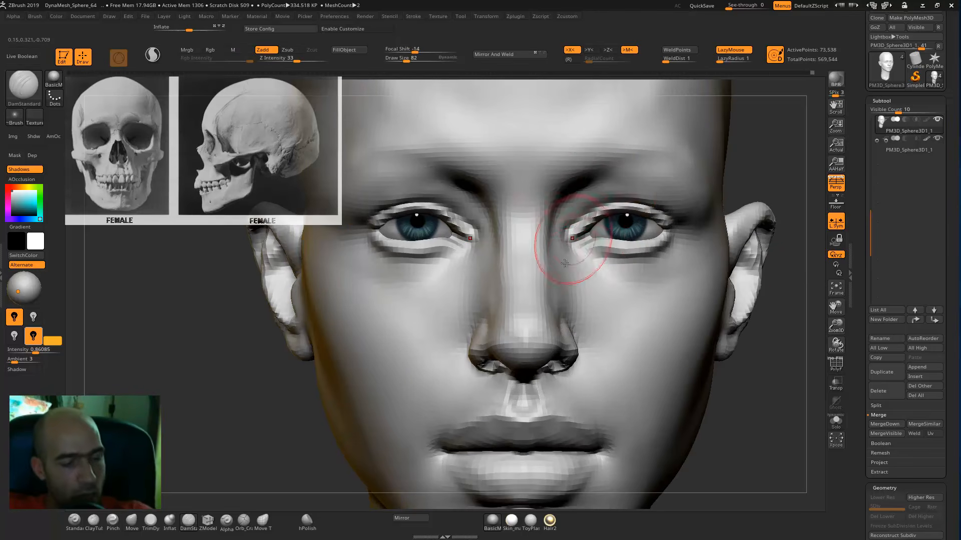
{"action": "mouse_move", "coordinate": [576, 249]}
{"action": "left_mouse_down"}
{"action": "mouse_move", "coordinate": [595, 241]}
{"action": "mouse_move", "coordinate": [571, 257]}
{"action": "left_mouse_up"}
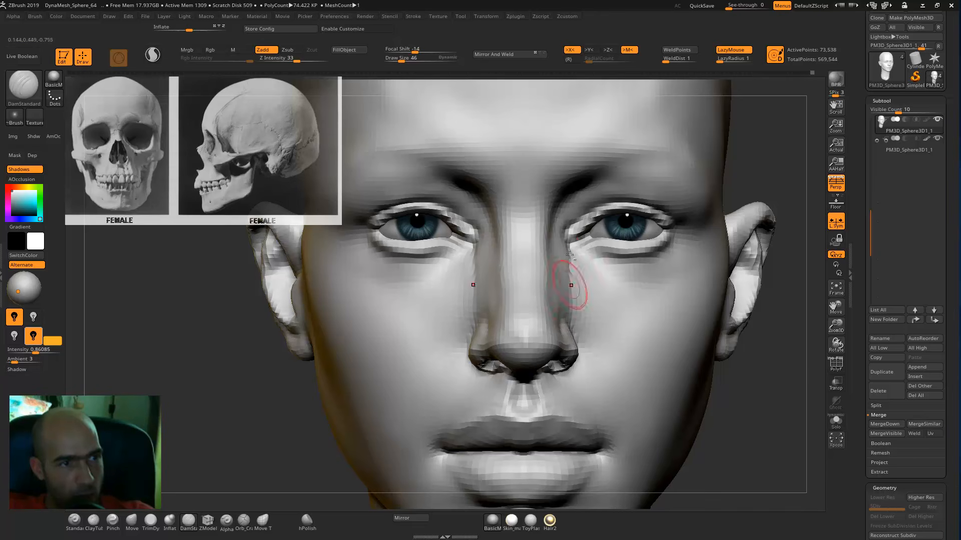
- Smooth the crease running down the side of the nose and the adjoining cheek at draw size 46
{"action": "left_click_drag", "start_coordinate": [741, 380], "coordinate": [739, 340], "text": "alt"}
{"action": "left_click_drag", "start_coordinate": [579, 262], "coordinate": [576, 288], "text": "shift"}
{"action": "left_click_drag", "start_coordinate": [726, 345], "coordinate": [763, 345]}
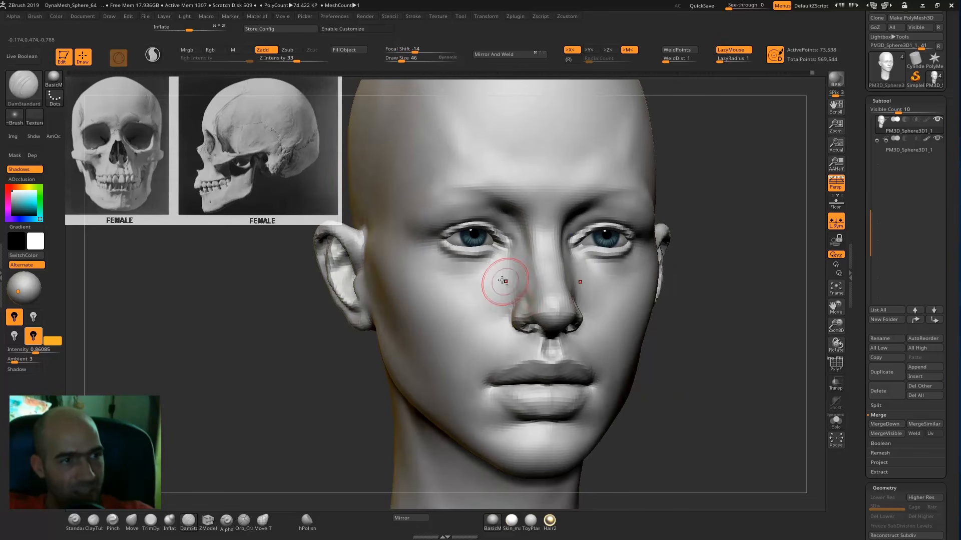
{"action": "left_click_drag", "start_coordinate": [509, 279], "coordinate": [521, 317], "text": "shift"}
{"action": "mouse_move", "coordinate": [709, 368]}
{"action": "left_mouse_down", "text": "alt"}
{"action": "mouse_move", "coordinate": [705, 335]}
{"action": "mouse_move", "coordinate": [694, 334]}
{"action": "left_mouse_up", "text": "alt"}
{"action": "mouse_move", "coordinate": [510, 281]}
{"action": "left_mouse_down", "text": "shift"}
{"action": "mouse_move", "coordinate": [489, 307]}
{"action": "mouse_move", "coordinate": [524, 298]}
{"action": "left_mouse_up", "text": "shift"}
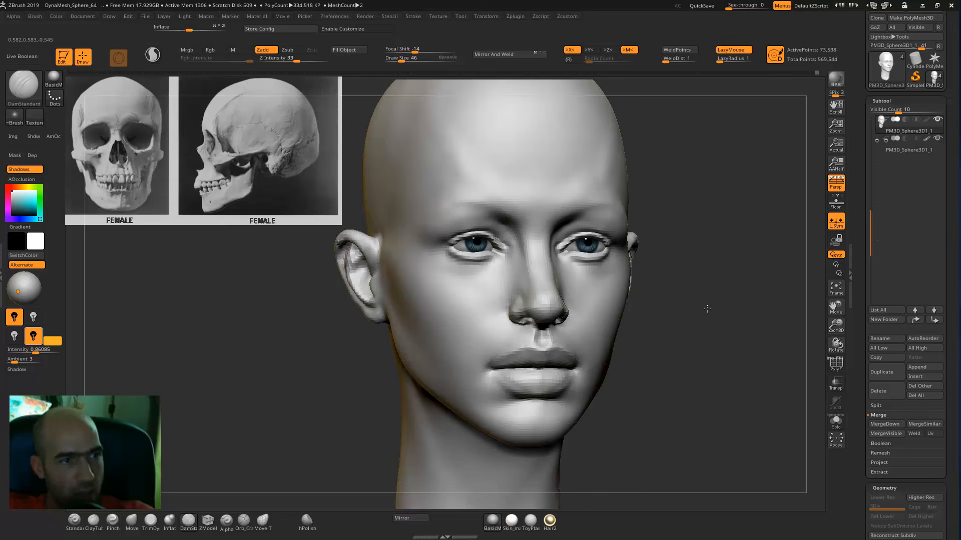
- Build up the cheek beside the nose with the Standard brush at draw size 46 and smooth it into the face
{"action": "left_click_drag", "start_coordinate": [707, 310], "coordinate": [755, 310]}
{"action": "key", "text": "b"}
{"action": "key", "text": "s"}
{"action": "key", "text": "t"}
{"action": "mouse_move", "coordinate": [514, 285]}
{"action": "left_mouse_down"}
{"action": "mouse_move", "coordinate": [483, 322]}
{"action": "mouse_move", "coordinate": [500, 301]}
{"action": "mouse_move", "coordinate": [479, 319]}
{"action": "mouse_move", "coordinate": [449, 321]}
{"action": "left_mouse_up"}
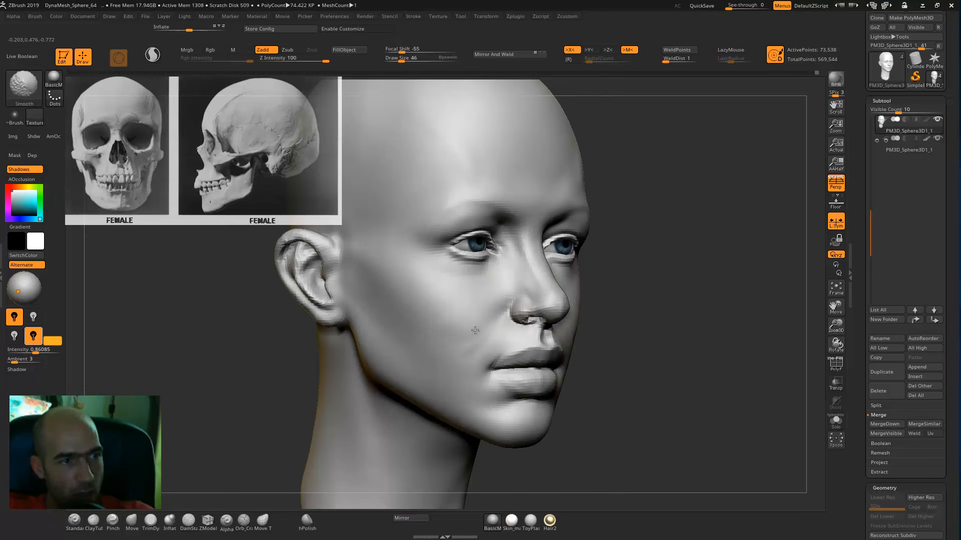
{"action": "mouse_move", "coordinate": [654, 310]}
{"action": "left_mouse_down"}
{"action": "mouse_move", "coordinate": [708, 311]}
{"action": "mouse_move", "coordinate": [638, 275]}
{"action": "mouse_move", "coordinate": [637, 302]}
{"action": "mouse_move", "coordinate": [620, 253]}
{"action": "left_mouse_up"}
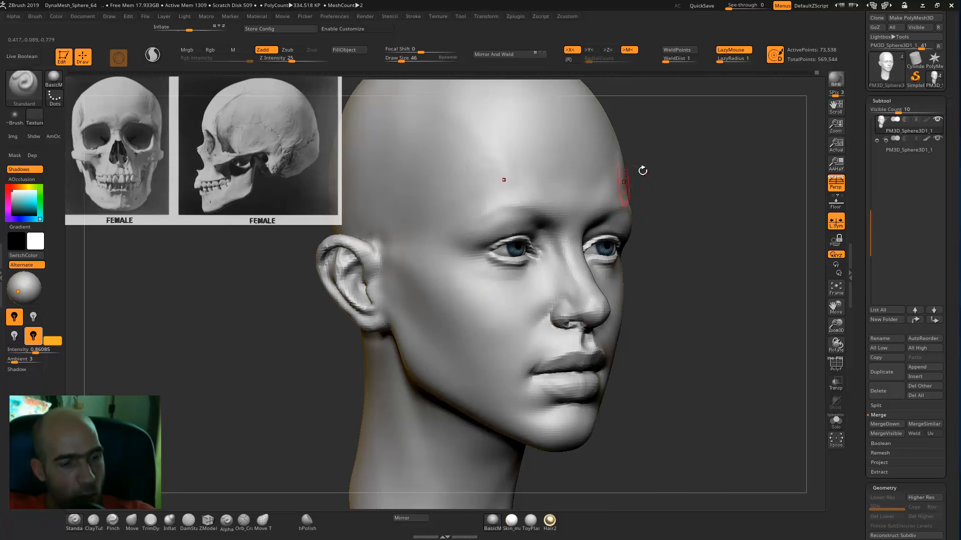
- Fill out the lower cheek with the Inflat brush at draw size 118 and intensity 10, and smooth it
{"action": "key", "text": "b"}
{"action": "key", "text": "i"}
{"action": "key", "text": "n"}
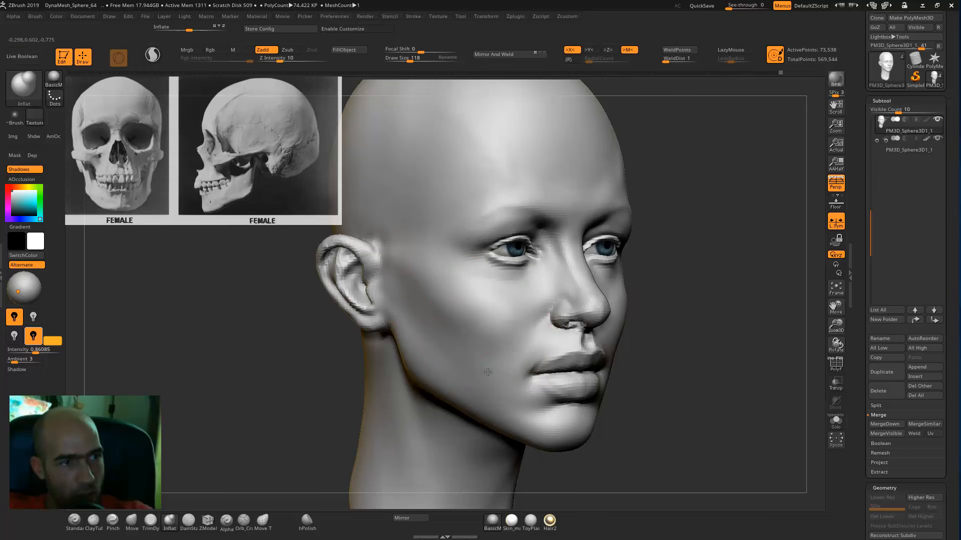
{"action": "key", "text": "shift"}
{"action": "mouse_move", "coordinate": [716, 288]}
{"action": "left_mouse_down"}
{"action": "mouse_move", "coordinate": [750, 326]}
{"action": "mouse_move", "coordinate": [674, 345]}
{"action": "mouse_move", "coordinate": [705, 336]}
{"action": "mouse_move", "coordinate": [728, 345]}
{"action": "mouse_move", "coordinate": [711, 314]}
{"action": "left_mouse_up"}
- Smooth the cheek below the cheekbone at draw size 66
{"action": "key", "text": "b"}
{"action": "key", "text": "s"}
{"action": "key", "text": "t"}
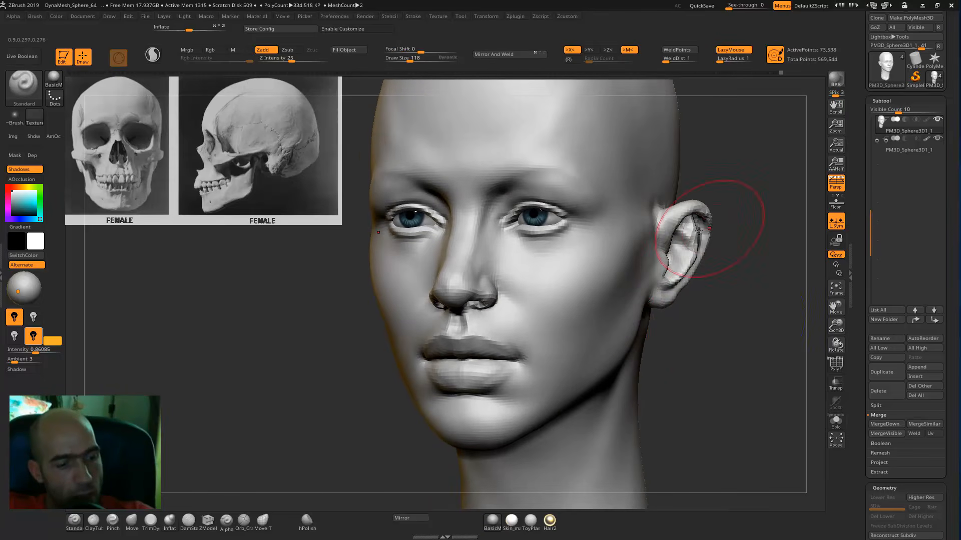
{"action": "key", "text": "b"}
{"action": "key", "text": "p"}
{"action": "key", "text": "i"}
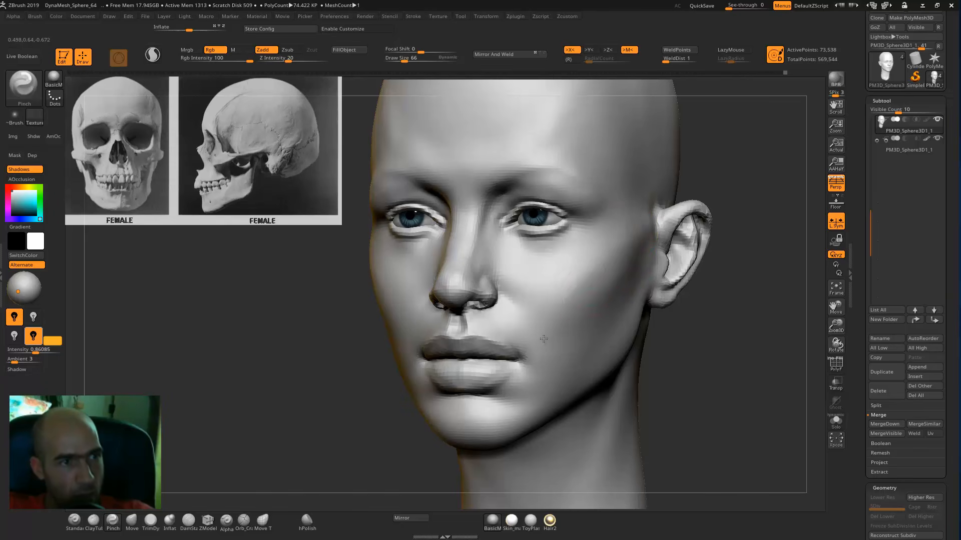
{"action": "key", "text": "shift"}
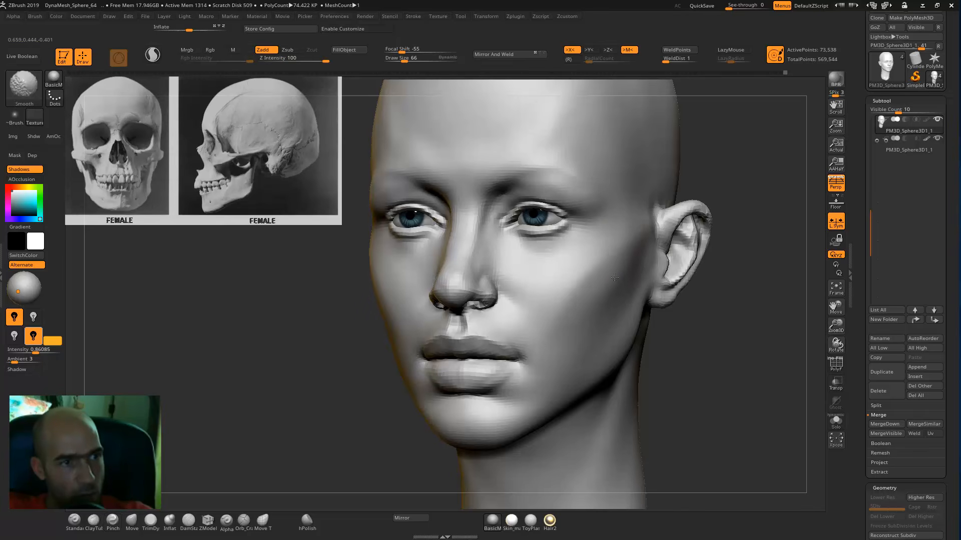
{"action": "mouse_move", "coordinate": [733, 306]}
{"action": "left_mouse_down", "text": "shift"}
{"action": "mouse_move", "coordinate": [682, 344]}
{"action": "mouse_move", "coordinate": [689, 367]}
{"action": "mouse_move", "coordinate": [616, 330]}
{"action": "left_mouse_up", "text": "shift"}
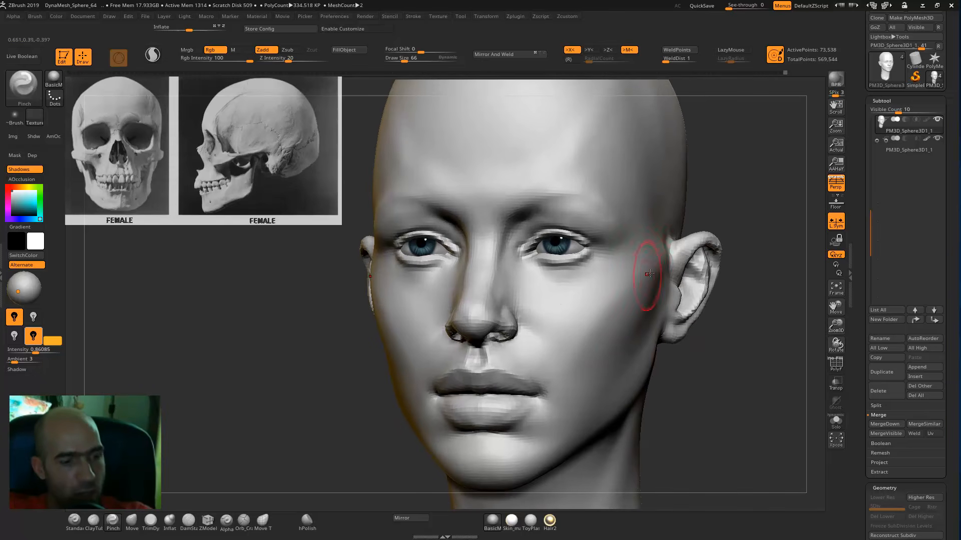
- Carve the hollow under the cheekbone with the DamStandard brush at draw size 66 and smooth it into the cheek
{"action": "key", "text": "b"}
{"action": "key", "text": "d"}
{"action": "key", "text": "s"}
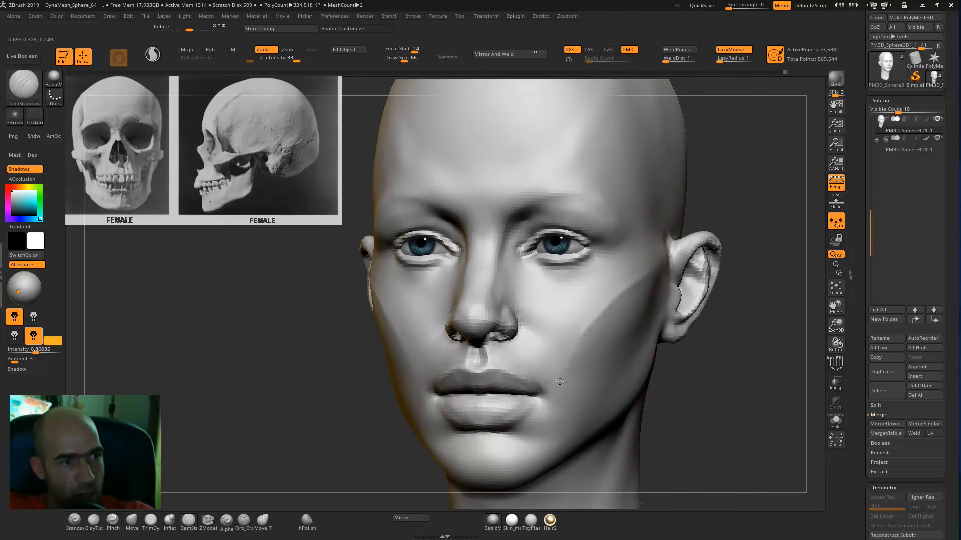
{"action": "left_click_drag", "start_coordinate": [615, 349], "coordinate": [547, 353]}
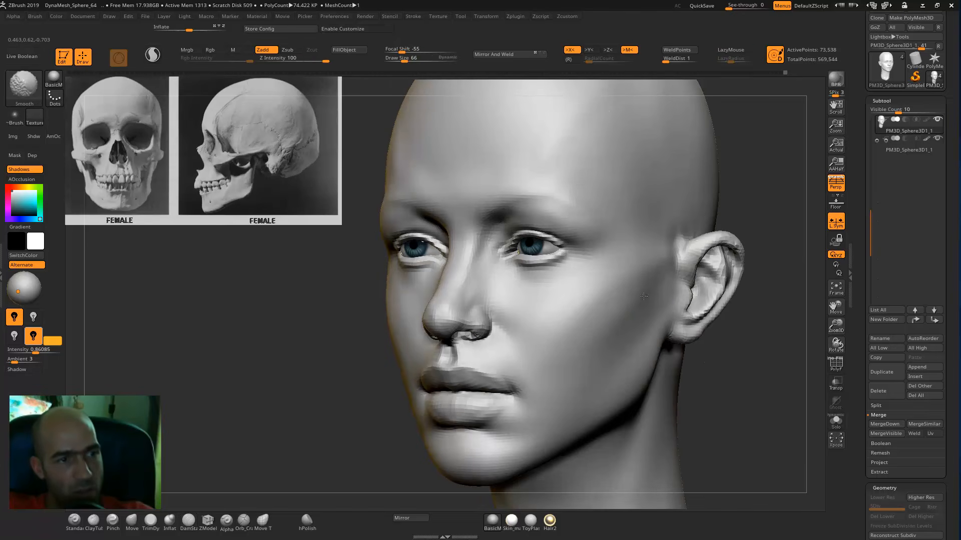
{"action": "mouse_move", "coordinate": [719, 290]}
{"action": "left_mouse_down", "text": "shift"}
{"action": "mouse_move", "coordinate": [710, 268]}
{"action": "mouse_move", "coordinate": [625, 295]}
{"action": "mouse_move", "coordinate": [631, 301]}
{"action": "left_mouse_up", "text": "shift"}
{"action": "left_click_drag", "start_coordinate": [558, 311], "coordinate": [622, 275], "text": "shift"}
{"action": "mouse_move", "coordinate": [753, 239]}
{"action": "left_mouse_down", "text": "shift"}
{"action": "mouse_move", "coordinate": [739, 231]}
{"action": "mouse_move", "coordinate": [729, 246]}
{"action": "mouse_move", "coordinate": [751, 253]}
{"action": "mouse_move", "coordinate": [757, 198]}
{"action": "mouse_move", "coordinate": [700, 188]}
{"action": "left_mouse_up", "text": "shift"}
- Reshape the outer eye corner with the Move brush at draw size 66
{"action": "key", "text": "b"}
{"action": "key", "text": "m"}
{"action": "key", "text": "v"}
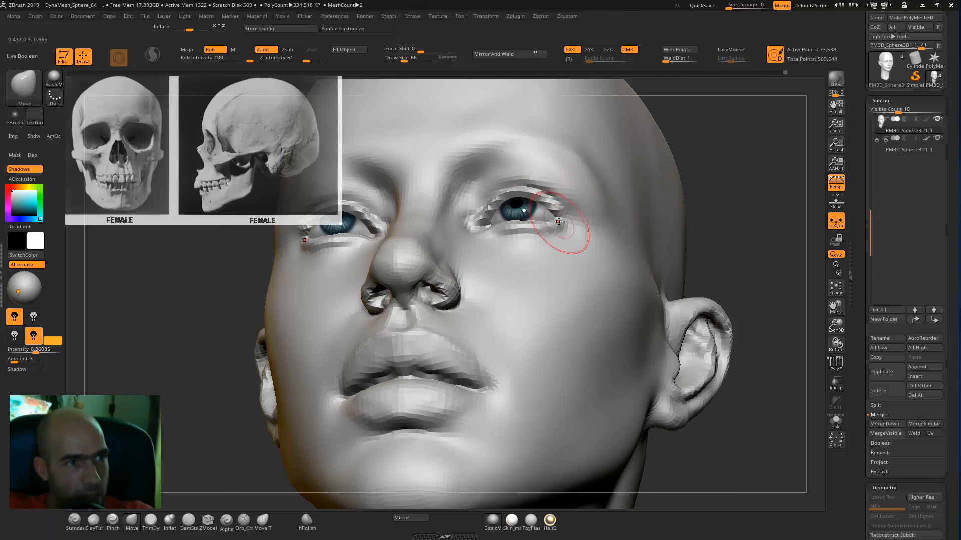
{"action": "left_click_drag", "start_coordinate": [563, 214], "coordinate": [558, 209]}
{"action": "mouse_move", "coordinate": [749, 195]}
{"action": "left_mouse_down"}
{"action": "mouse_move", "coordinate": [722, 230]}
{"action": "mouse_move", "coordinate": [743, 230]}
{"action": "mouse_move", "coordinate": [732, 212]}
{"action": "left_mouse_up"}
{"action": "left_click_drag", "start_coordinate": [732, 212], "coordinate": [721, 235], "text": "alt"}
- Build up the eyelid at the outer eye corner with the Standard brush at draw size 66
{"action": "key", "text": "b"}
{"action": "key", "text": "s"}
{"action": "key", "text": "t"}
{"action": "left_click_drag", "start_coordinate": [560, 299], "coordinate": [556, 283]}
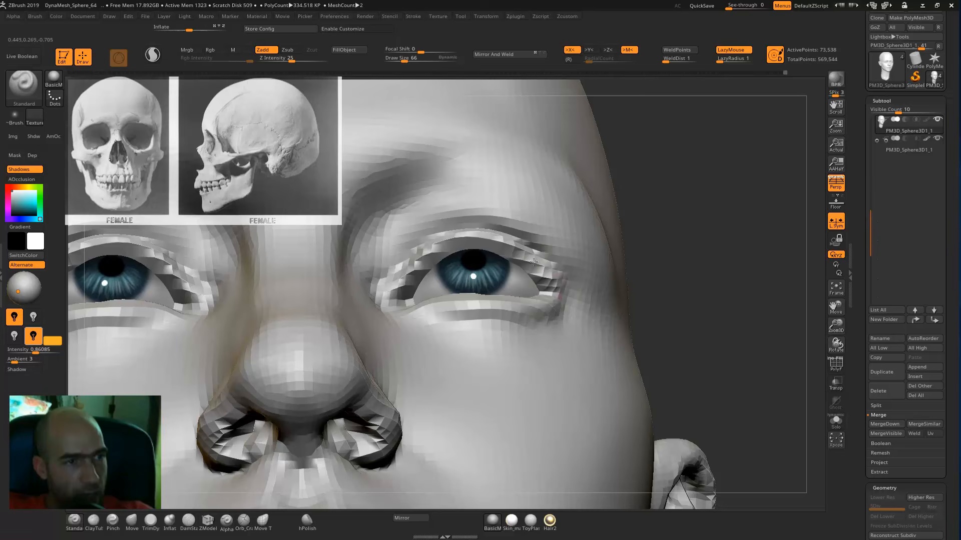
{"action": "left_click_drag", "start_coordinate": [657, 252], "coordinate": [556, 278]}
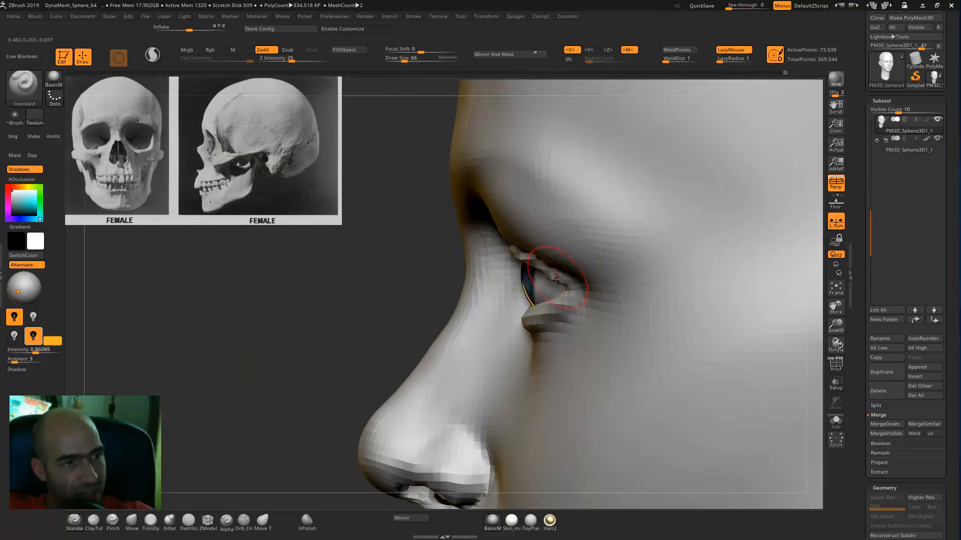
- Adjust the curvature of the upper and lower eyelids from several angles with the Move brush at draw size 98
{"action": "key", "text": "b"}
{"action": "key", "text": "m"}
{"action": "key", "text": "v"}
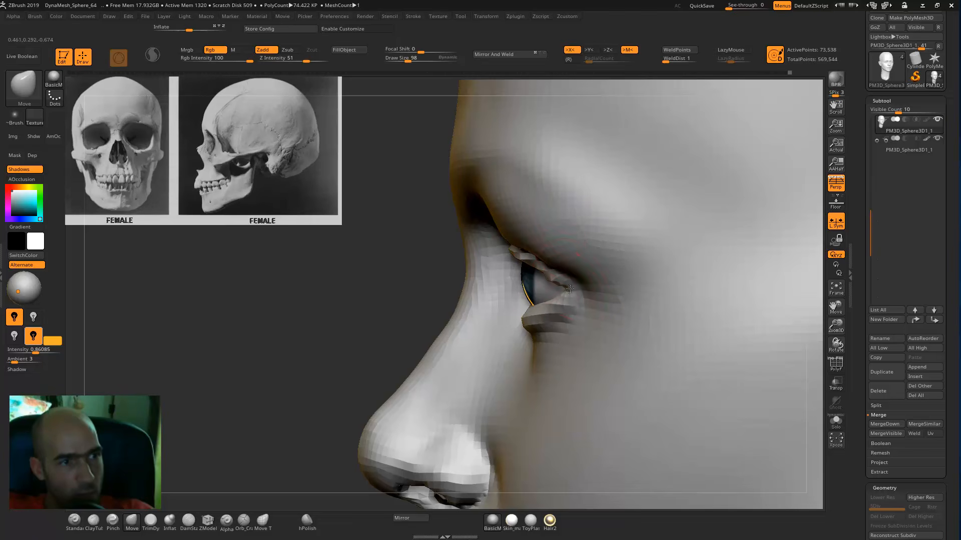
{"action": "left_click_drag", "start_coordinate": [401, 333], "coordinate": [510, 323]}
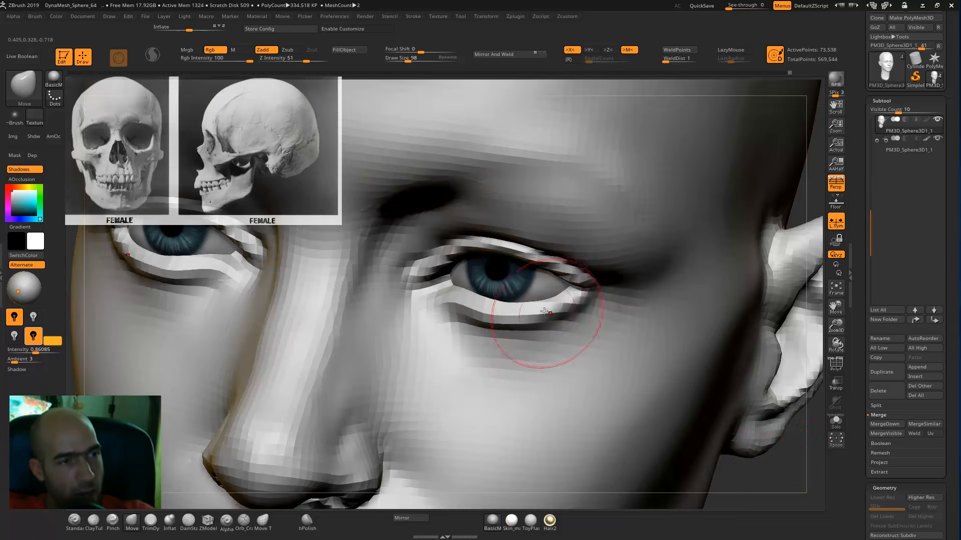
{"action": "left_click_drag", "start_coordinate": [780, 460], "coordinate": [746, 448], "text": "shift"}
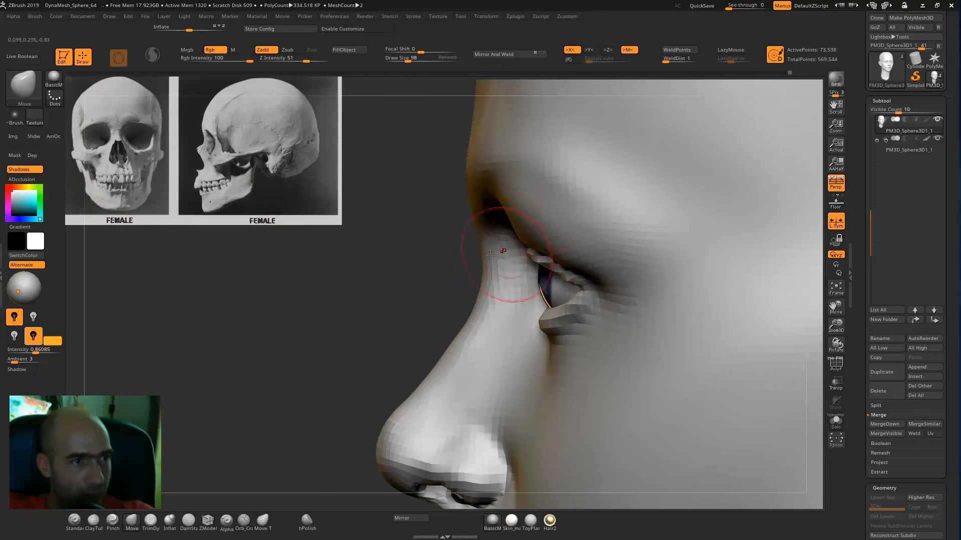
{"action": "right_click_drag", "start_coordinate": [554, 329], "coordinate": [545, 282]}
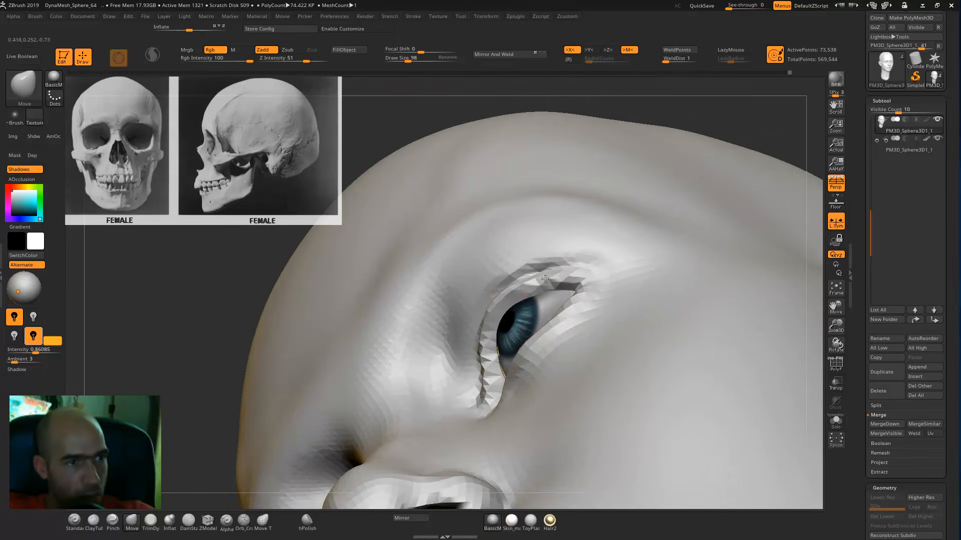
{"action": "right_click_drag", "start_coordinate": [515, 311], "coordinate": [506, 312]}
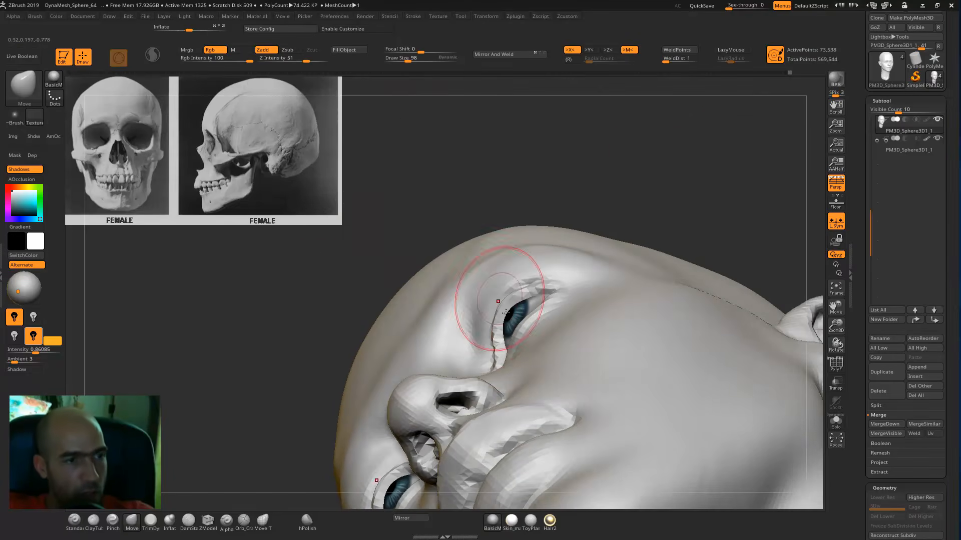
{"action": "mouse_move", "coordinate": [641, 169]}
{"action": "right_mouse_down"}
{"action": "mouse_move", "coordinate": [674, 150]}
{"action": "mouse_move", "coordinate": [663, 205]}
{"action": "right_mouse_up"}
{"action": "mouse_move", "coordinate": [553, 163]}
{"action": "right_mouse_down"}
{"action": "mouse_move", "coordinate": [620, 302]}
{"action": "mouse_move", "coordinate": [575, 344]}
{"action": "right_mouse_up"}
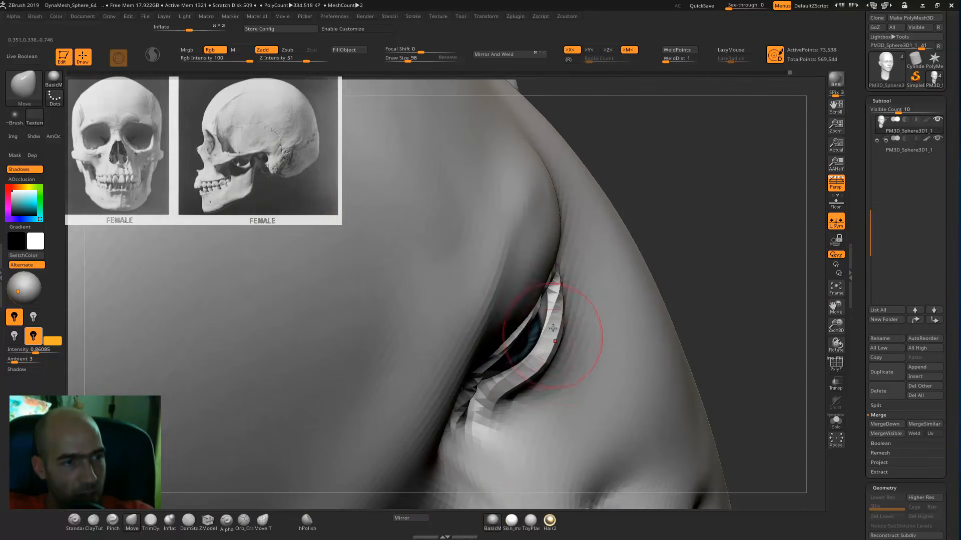
{"action": "left_click_drag", "start_coordinate": [518, 388], "coordinate": [493, 403]}
- Carve the fold running from the inner eye corner under the eye with the DamStandard brush at draw size 42
{"action": "right_click_drag", "start_coordinate": [579, 171], "coordinate": [647, 243], "text": "ctrl"}
{"action": "mouse_move", "coordinate": [671, 304]}
{"action": "right_mouse_down", "text": "alt"}
{"action": "mouse_move", "coordinate": [700, 199]}
{"action": "mouse_move", "coordinate": [662, 270]}
{"action": "right_mouse_up", "text": "alt"}
{"action": "key", "text": "1"}
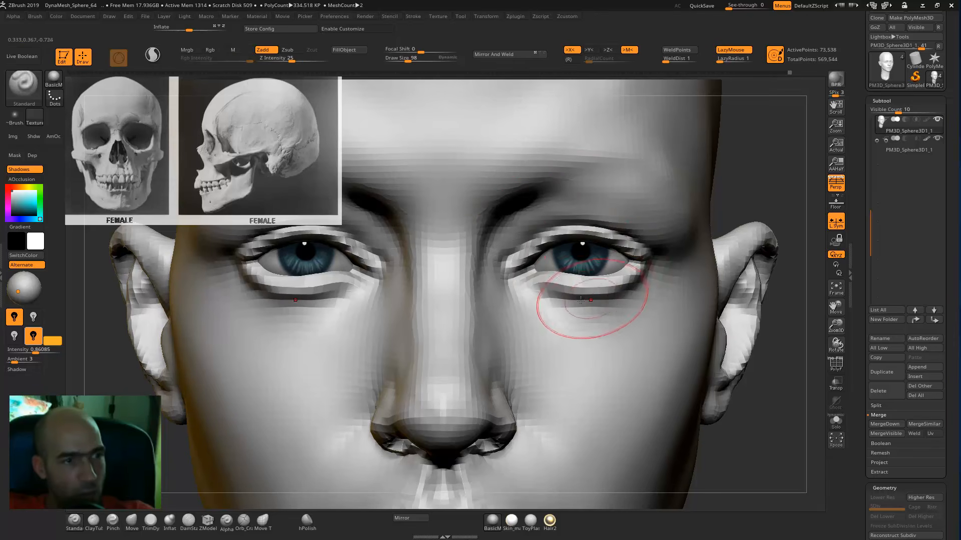
{"action": "key", "text": "2"}
{"action": "key", "text": "bracketleft"}
{"action": "key", "text": "bracketleft"}
{"action": "key", "text": "bracketleft"}
{"action": "key", "text": "bracketleft"}
{"action": "key", "text": "bracketleft"}
{"action": "key", "text": "bracketleft"}
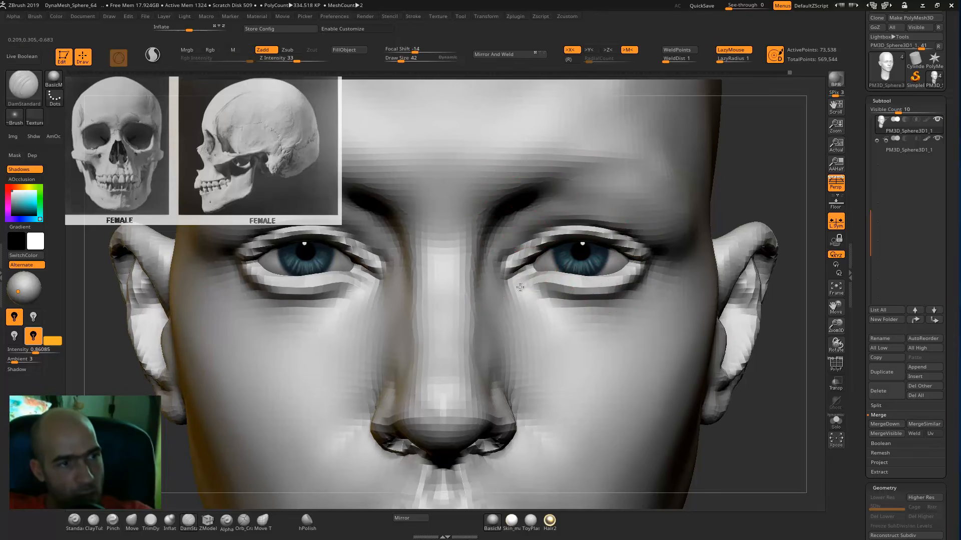
{"action": "right_click_drag", "start_coordinate": [741, 217], "coordinate": [670, 300], "text": "ctrl"}
{"action": "mouse_move", "coordinate": [508, 269]}
{"action": "left_mouse_down"}
{"action": "mouse_move", "coordinate": [531, 264]}
{"action": "mouse_move", "coordinate": [489, 301]}
{"action": "mouse_move", "coordinate": [478, 289]}
{"action": "mouse_move", "coordinate": [521, 294]}
{"action": "mouse_move", "coordinate": [490, 324]}
{"action": "mouse_move", "coordinate": [537, 318]}
{"action": "mouse_move", "coordinate": [550, 333]}
{"action": "left_mouse_up"}
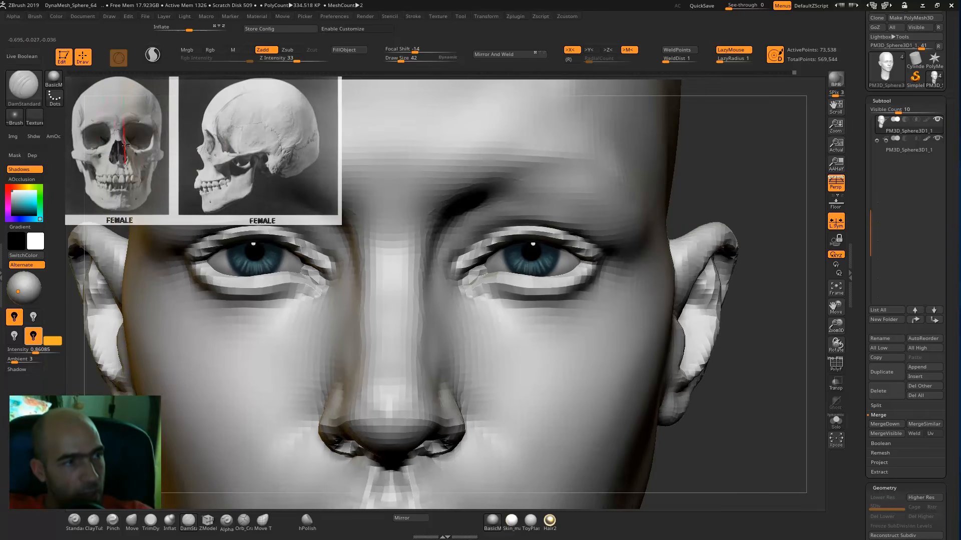
{"action": "left_click_drag", "start_coordinate": [460, 301], "coordinate": [466, 299]}
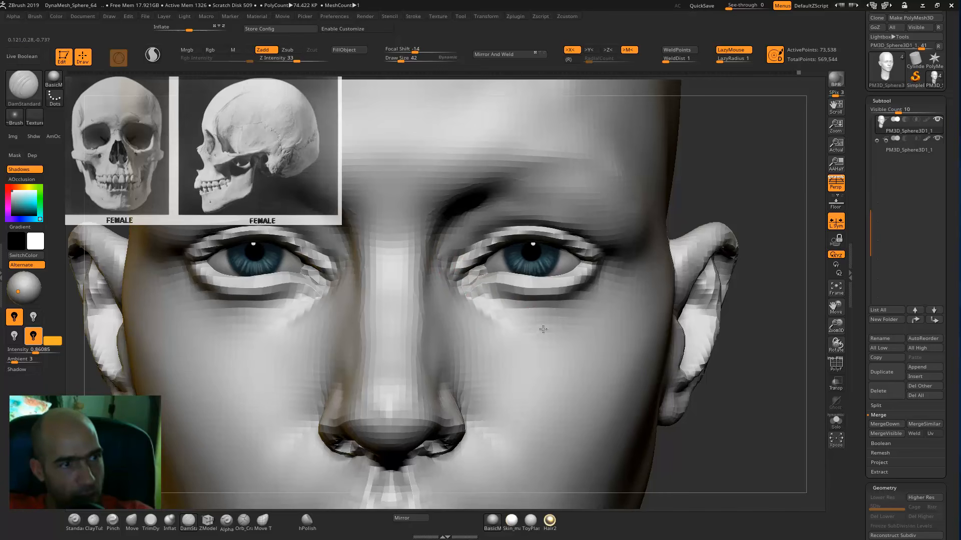
- Smooth the fold below the inner eye corner into the cheek at draw size 42
{"action": "key", "text": "shift"}
{"action": "left_click_drag", "start_coordinate": [509, 328], "coordinate": [532, 346], "text": "shift"}
{"action": "left_click_drag", "start_coordinate": [476, 306], "coordinate": [577, 341], "text": "shift"}
{"action": "left_click_drag", "start_coordinate": [733, 332], "coordinate": [710, 278], "text": "alt"}
{"action": "left_click_drag", "start_coordinate": [667, 335], "coordinate": [637, 343], "text": "alt"}
{"action": "left_click_drag", "start_coordinate": [637, 343], "coordinate": [675, 343]}
- Refine the forehead just above the inner brows with the DamStandard brush at draw size 42 and smooth the area
{"action": "left_click_drag", "start_coordinate": [612, 267], "coordinate": [493, 239]}
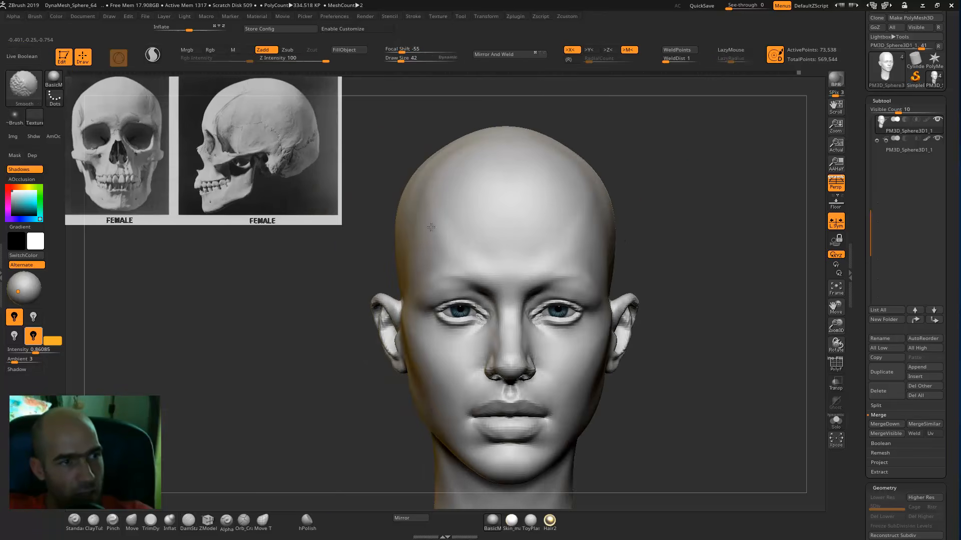
{"action": "mouse_move", "coordinate": [683, 190]}
{"action": "left_mouse_down"}
{"action": "mouse_move", "coordinate": [617, 203]}
{"action": "mouse_move", "coordinate": [510, 252]}
{"action": "mouse_move", "coordinate": [547, 230]}
{"action": "left_mouse_up"}
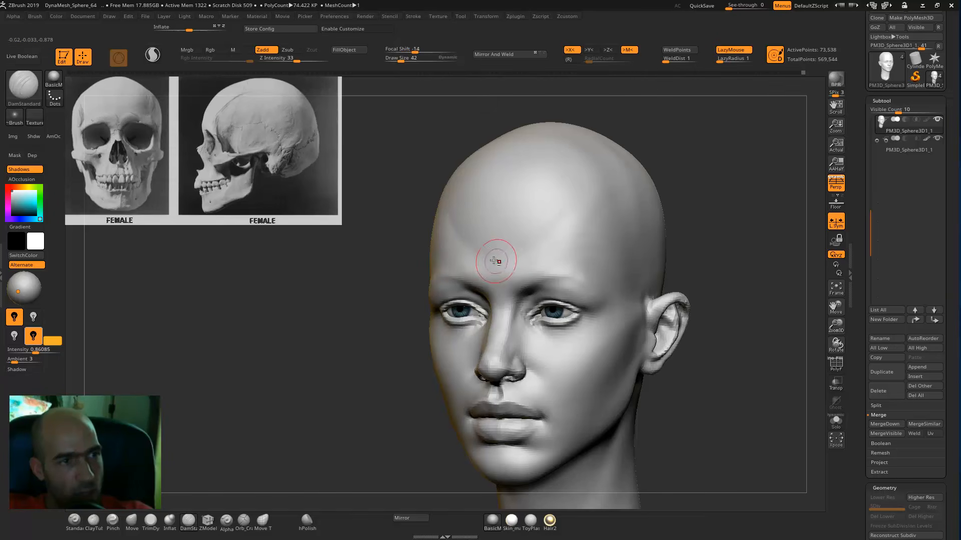
{"action": "left_click_drag", "start_coordinate": [514, 283], "coordinate": [504, 267], "text": "alt"}
{"action": "left_click_drag", "start_coordinate": [504, 273], "coordinate": [509, 268], "text": "shift"}
{"action": "left_click_drag", "start_coordinate": [716, 230], "coordinate": [556, 227]}
{"action": "left_click_drag", "start_coordinate": [546, 236], "coordinate": [534, 248], "text": "shift"}
- Flatten the temple plane at the side of the forehead with the TrimDynamic brush at draw size 86 and smooth it
{"action": "mouse_move", "coordinate": [720, 160]}
{"action": "left_mouse_down"}
{"action": "mouse_move", "coordinate": [746, 156]}
{"action": "mouse_move", "coordinate": [721, 187]}
{"action": "mouse_move", "coordinate": [730, 183]}
{"action": "left_mouse_up"}
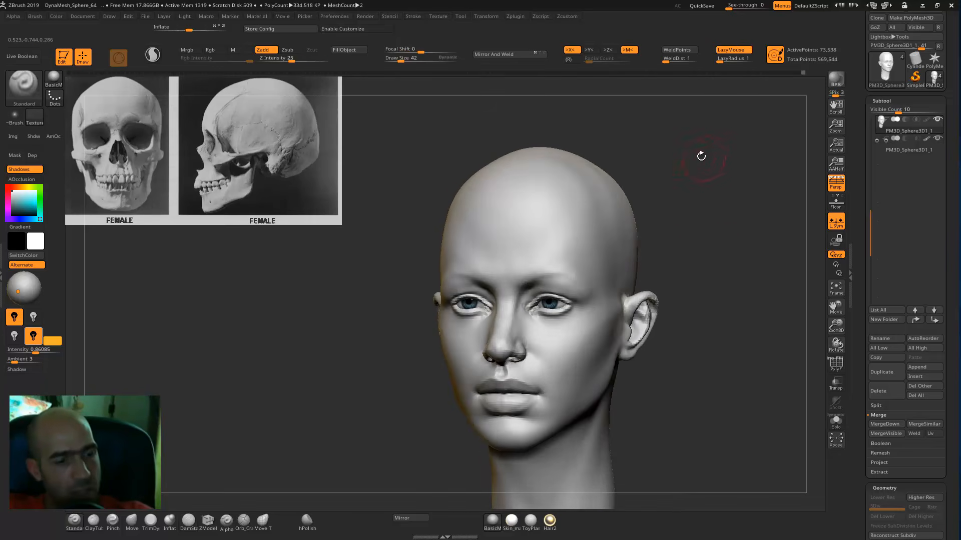
{"action": "key", "text": "b"}
{"action": "key", "text": "t"}
{"action": "key", "text": "d"}
{"action": "left_click_drag", "start_coordinate": [640, 217], "coordinate": [599, 234]}
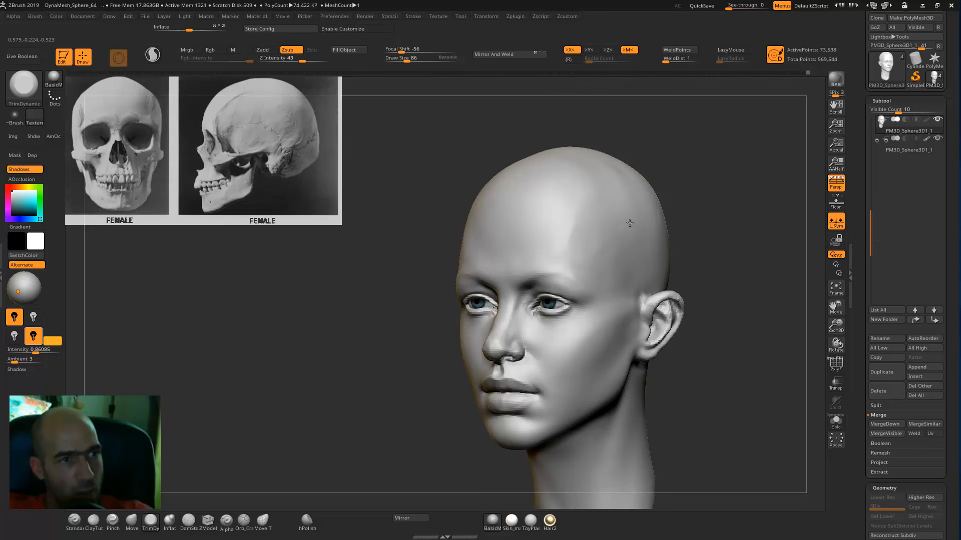
{"action": "key", "text": "shift"}
{"action": "mouse_move", "coordinate": [694, 178]}
{"action": "left_mouse_down", "text": "shift"}
{"action": "mouse_move", "coordinate": [691, 200]}
{"action": "mouse_move", "coordinate": [647, 197]}
{"action": "left_mouse_up", "text": "shift"}
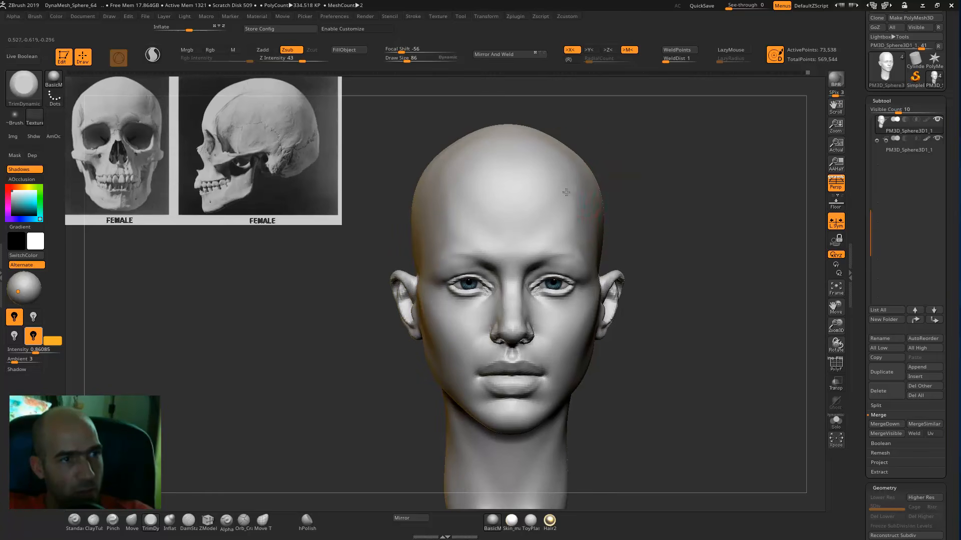
- Push the top of the skull slightly down with the Move brush at draw size 138
{"action": "left_click_drag", "start_coordinate": [613, 154], "coordinate": [595, 83], "text": "alt"}
{"action": "key", "text": "b"}
{"action": "key", "text": "m"}
{"action": "key", "text": "v"}
{"action": "key", "text": "bracketright"}
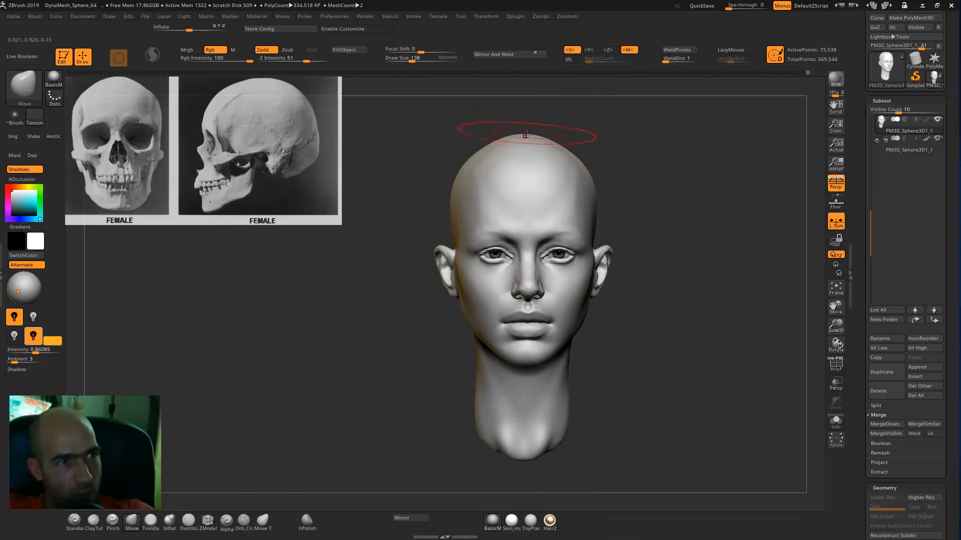
{"action": "left_click_drag", "start_coordinate": [528, 136], "coordinate": [528, 140]}
- Raise the DynaMesh resolution and remesh the head at the higher density
{"action": "mouse_move", "coordinate": [589, 173]}
{"action": "left_mouse_down"}
{"action": "mouse_move", "coordinate": [654, 224]}
{"action": "mouse_move", "coordinate": [680, 259]}
{"action": "mouse_move", "coordinate": [693, 313]}
{"action": "mouse_move", "coordinate": [703, 305]}
{"action": "mouse_move", "coordinate": [743, 319]}
{"action": "mouse_move", "coordinate": [730, 321]}
{"action": "left_mouse_up"}
{"action": "key", "text": "z"}
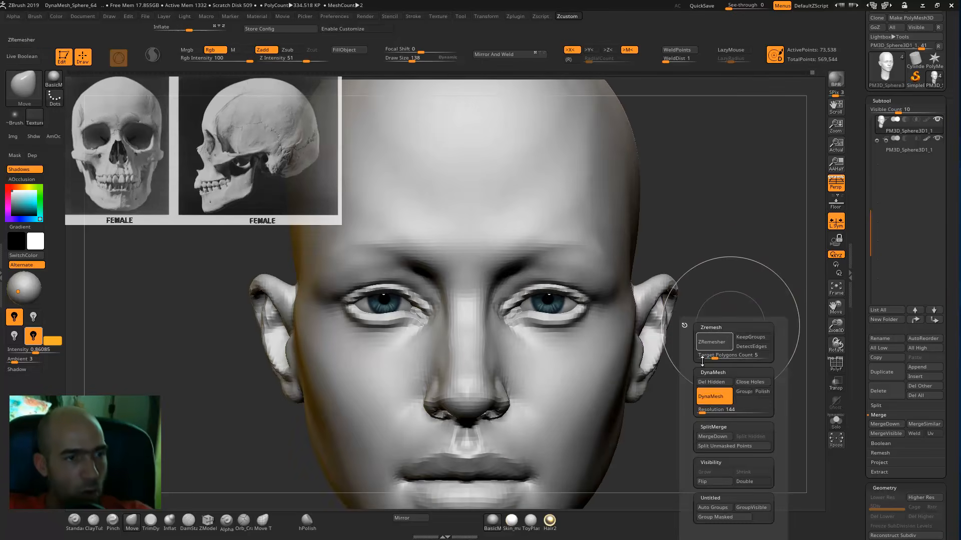
{"action": "left_click", "coordinate": [704, 412]}
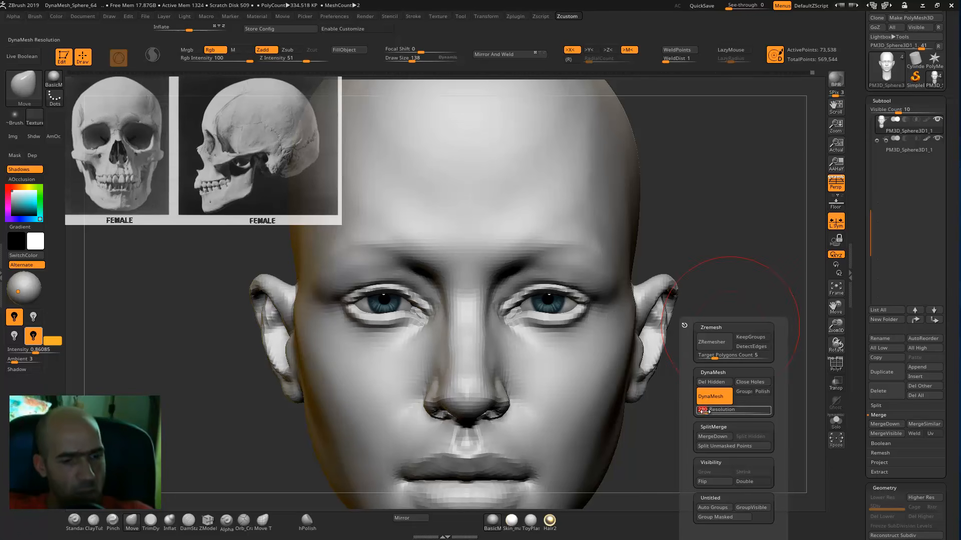
{"action": "key", "text": "ctrl"}
{"action": "left_click_drag", "start_coordinate": [663, 308], "coordinate": [645, 298], "text": "ctrl"}
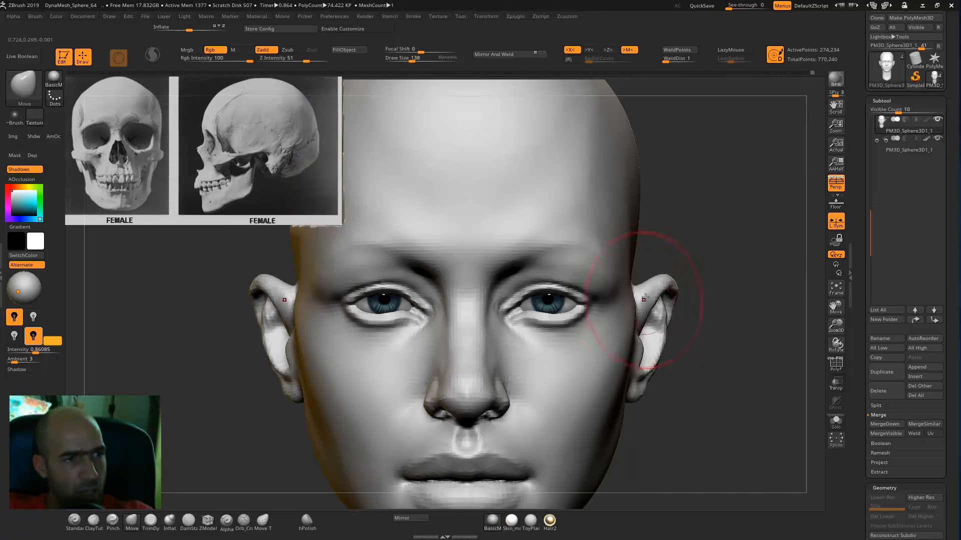
- Sharpen the line between the lips from the mouth corner with the DamStandard brush at draw size 54 and smooth the upper lip
{"action": "left_click_drag", "start_coordinate": [721, 251], "coordinate": [751, 217], "text": "alt"}
{"action": "key", "text": "shift"}
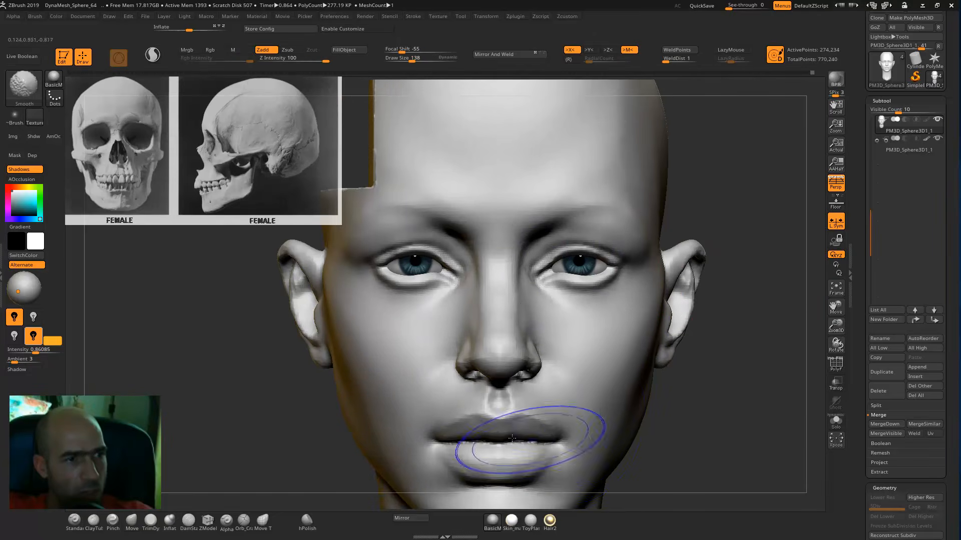
{"action": "mouse_move", "coordinate": [697, 436]}
{"action": "left_mouse_down"}
{"action": "mouse_move", "coordinate": [712, 356]}
{"action": "mouse_move", "coordinate": [697, 208]}
{"action": "left_mouse_up"}
{"action": "key", "text": "b"}
{"action": "key", "text": "d"}
{"action": "key", "text": "s"}
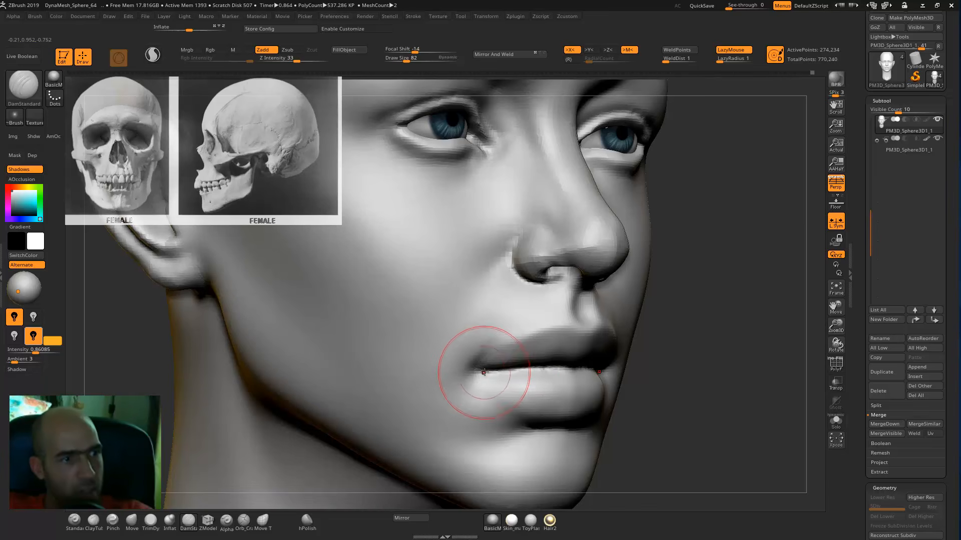
{"action": "key", "text": "bracketleft"}
{"action": "key", "text": "bracketleft"}
{"action": "mouse_move", "coordinate": [476, 371]}
{"action": "left_mouse_down"}
{"action": "mouse_move", "coordinate": [510, 371]}
{"action": "mouse_move", "coordinate": [515, 345]}
{"action": "mouse_move", "coordinate": [560, 334]}
{"action": "left_mouse_up"}
{"action": "left_click_drag", "start_coordinate": [484, 372], "coordinate": [498, 370]}
{"action": "left_click_drag", "start_coordinate": [536, 344], "coordinate": [575, 340], "text": "shift"}
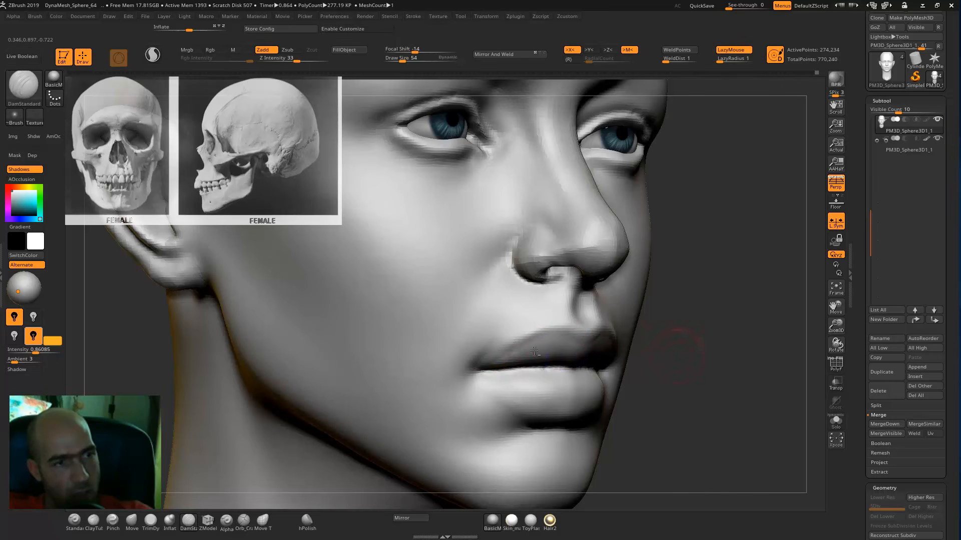
- Carve a crease into the lower lip near the mouth corner with the DamStandard brush at draw size 54 and soften it
{"action": "left_click_drag", "start_coordinate": [678, 332], "coordinate": [680, 305], "text": "alt"}
{"action": "left_click_drag", "start_coordinate": [507, 362], "coordinate": [537, 367]}
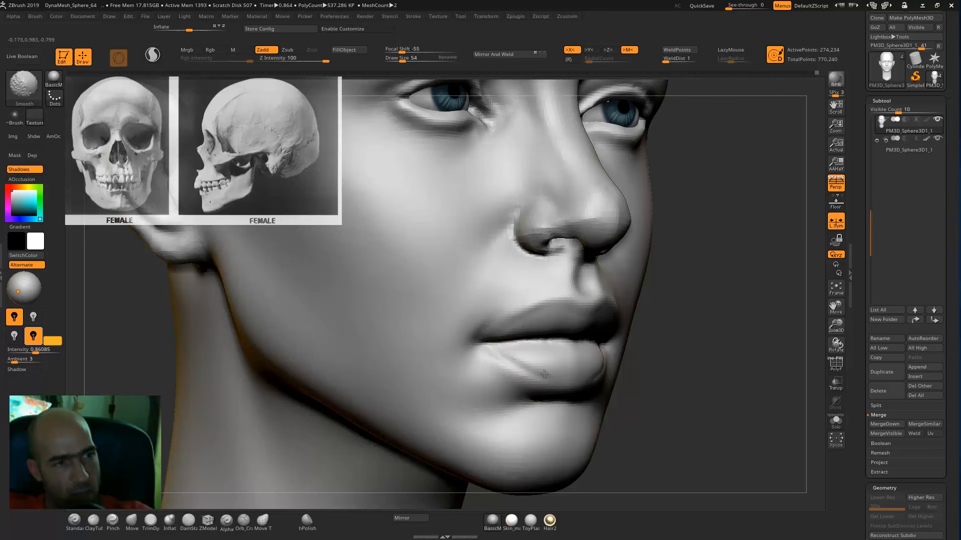
{"action": "left_click_drag", "start_coordinate": [680, 265], "coordinate": [697, 316], "text": "alt"}
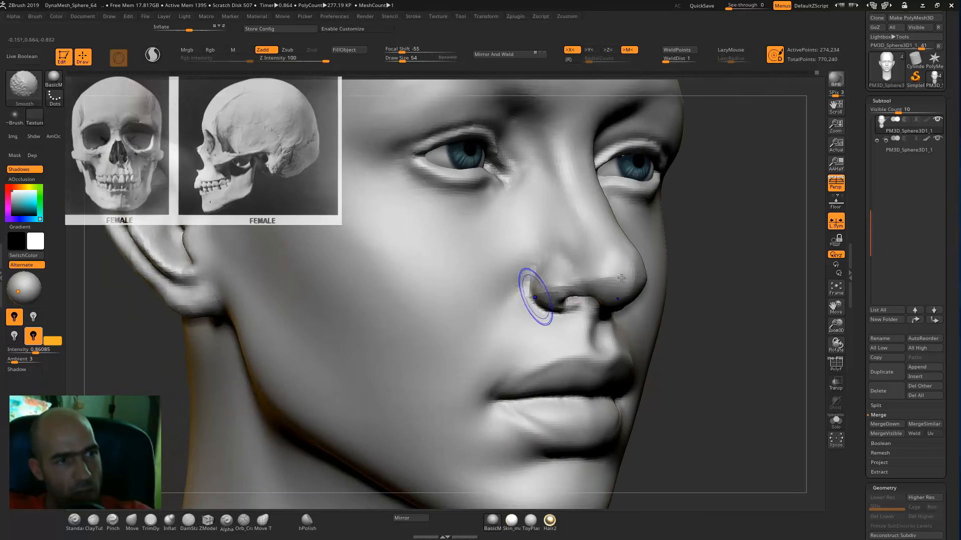
- Deepen the crease around the nostril wing and the nostril's inner edge with the DamStandard brush at draw size 54
{"action": "left_click_drag", "start_coordinate": [725, 258], "coordinate": [713, 320], "text": "alt"}
{"action": "left_click_drag", "start_coordinate": [497, 296], "coordinate": [505, 323]}
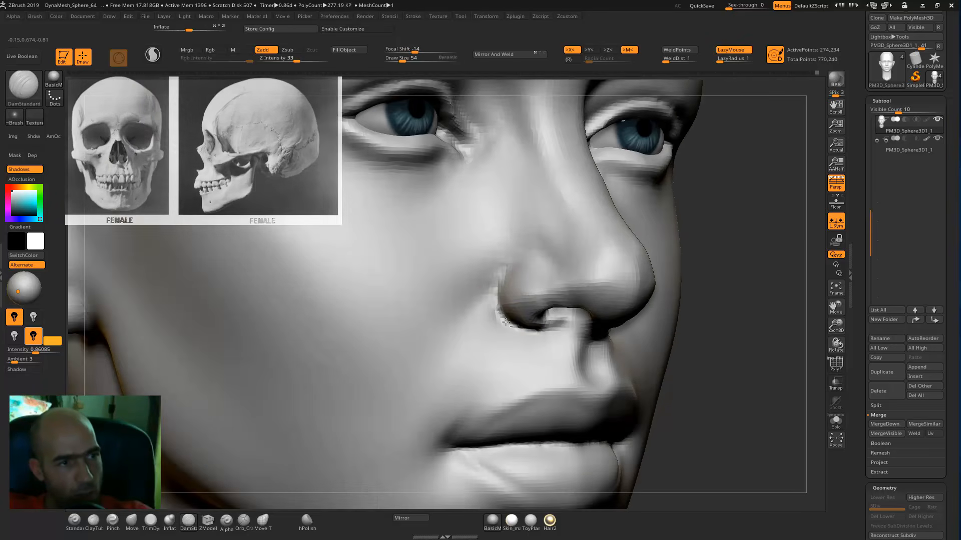
{"action": "left_click_drag", "start_coordinate": [568, 326], "coordinate": [576, 324]}
{"action": "left_click_drag", "start_coordinate": [708, 315], "coordinate": [708, 350], "text": "alt"}
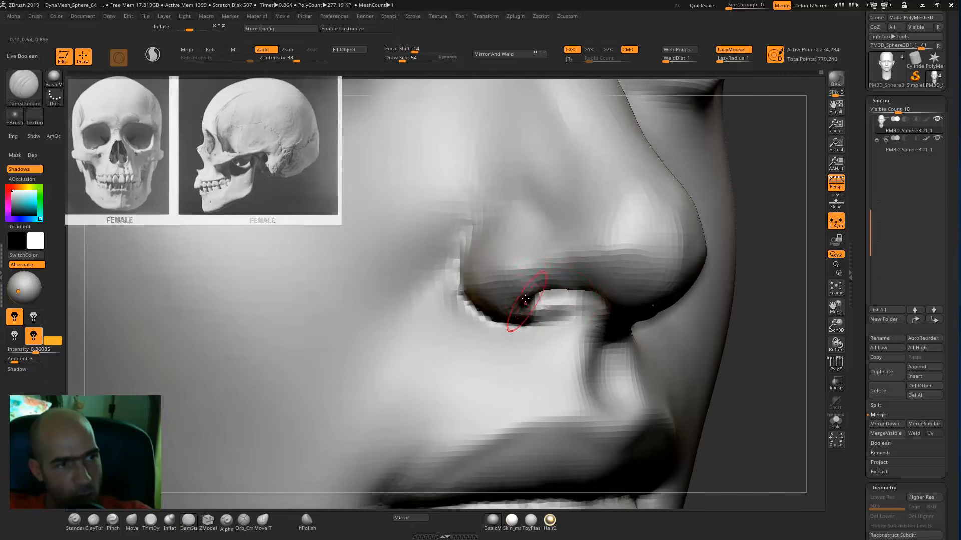
{"action": "mouse_move", "coordinate": [563, 306]}
{"action": "left_mouse_down"}
{"action": "mouse_move", "coordinate": [580, 316]}
{"action": "mouse_move", "coordinate": [584, 399]}
{"action": "mouse_move", "coordinate": [609, 408]}
{"action": "mouse_move", "coordinate": [608, 336]}
{"action": "mouse_move", "coordinate": [587, 320]}
{"action": "left_mouse_up"}
{"action": "mouse_move", "coordinate": [734, 327]}
{"action": "left_mouse_down", "text": "alt"}
{"action": "mouse_move", "coordinate": [685, 246]}
{"action": "mouse_move", "coordinate": [639, 262]}
{"action": "mouse_move", "coordinate": [641, 284]}
{"action": "mouse_move", "coordinate": [638, 252]}
{"action": "left_mouse_up", "text": "alt"}
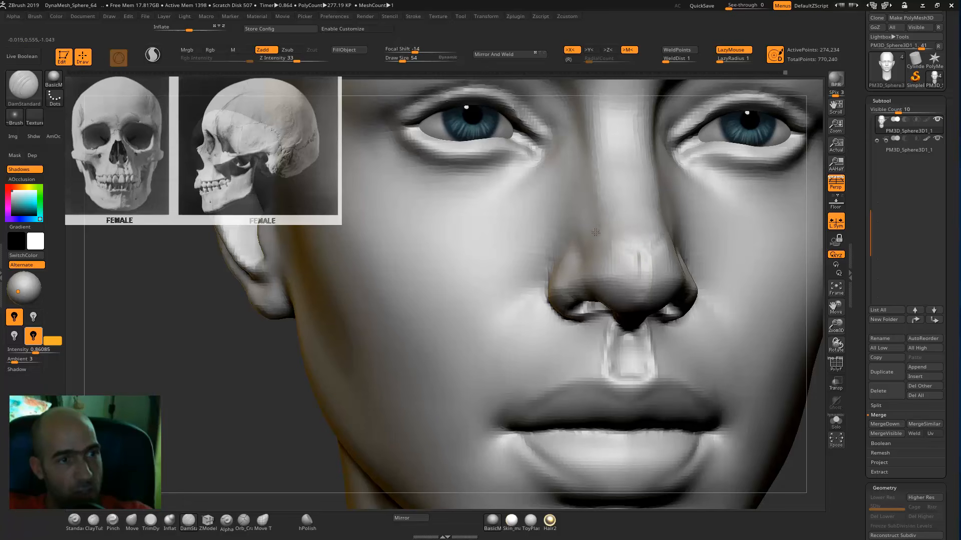
- Smooth the nose tip and refine the creases above and below the nostril wing with the DamStandard brush
{"action": "left_click_drag", "start_coordinate": [615, 234], "coordinate": [639, 260], "text": "shift"}
{"action": "left_click_drag", "start_coordinate": [808, 391], "coordinate": [773, 313]}
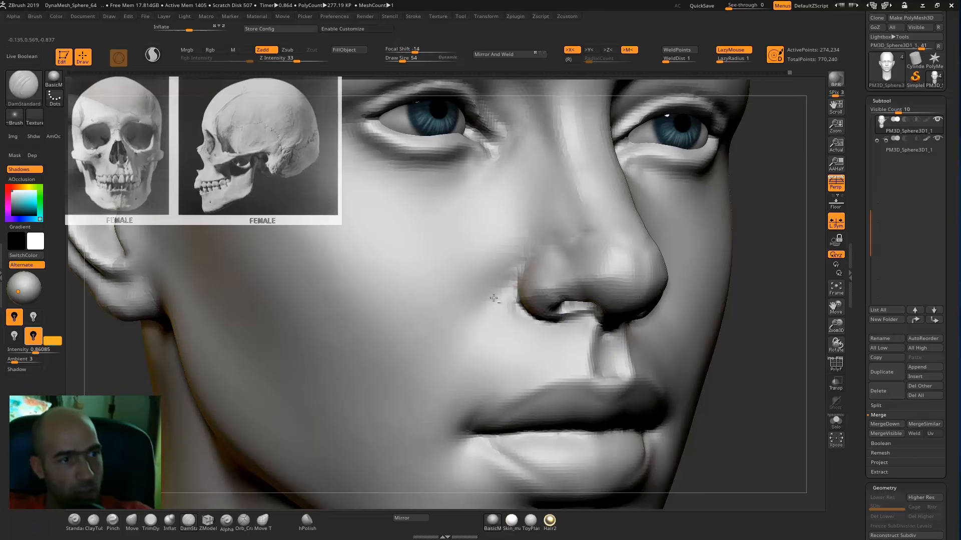
{"action": "mouse_move", "coordinate": [532, 256]}
{"action": "left_mouse_down"}
{"action": "mouse_move", "coordinate": [578, 228]}
{"action": "mouse_move", "coordinate": [558, 238]}
{"action": "left_mouse_up"}
{"action": "left_click_drag", "start_coordinate": [517, 276], "coordinate": [527, 247], "text": "shift"}
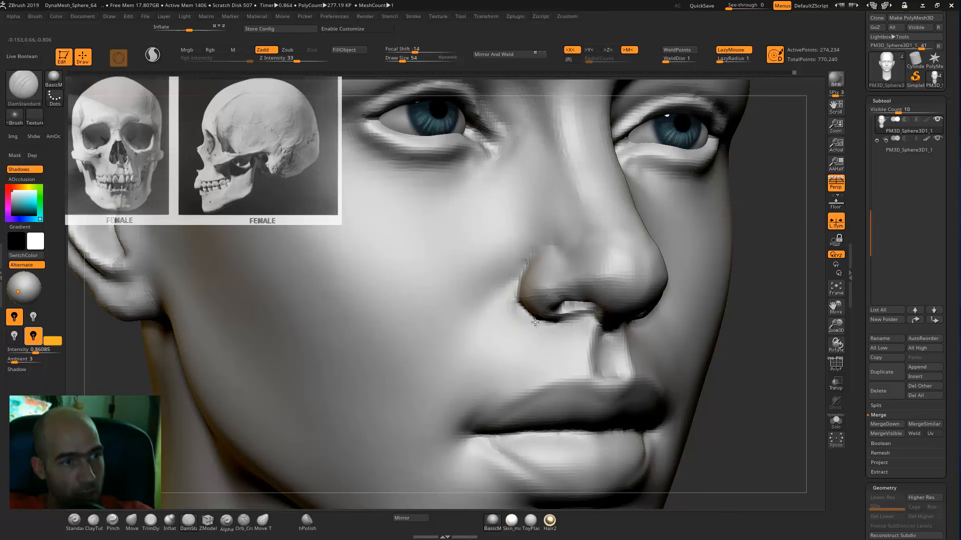
{"action": "mouse_move", "coordinate": [544, 317]}
{"action": "left_mouse_down"}
{"action": "mouse_move", "coordinate": [530, 324]}
{"action": "mouse_move", "coordinate": [523, 315]}
{"action": "left_mouse_up"}
{"action": "left_click_drag", "start_coordinate": [759, 281], "coordinate": [741, 280], "text": "shift"}
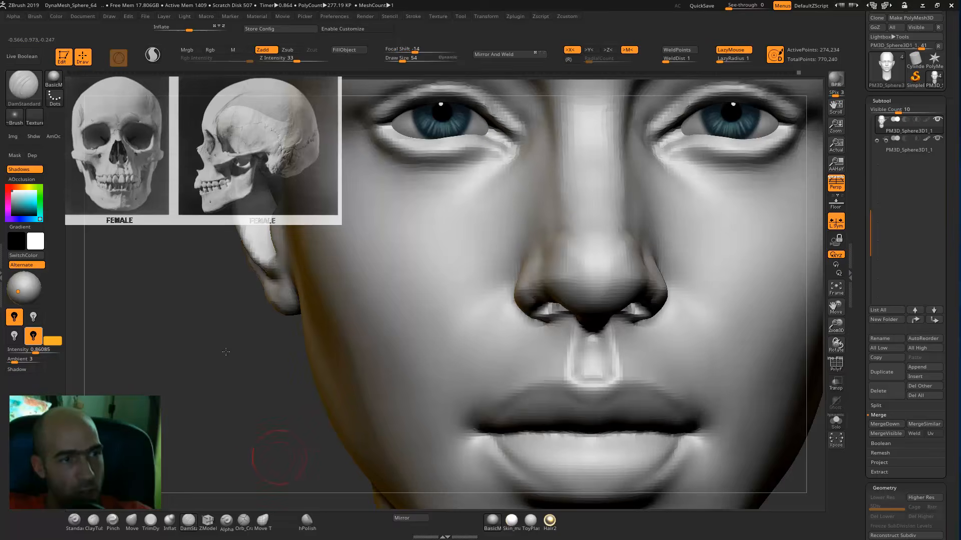
- Undo the recent sculpting and the remesh, going back to the head without the notch in the skull
{"action": "left_click_drag", "start_coordinate": [267, 461], "coordinate": [290, 320], "text": "alt"}
{"action": "left_click_drag", "start_coordinate": [708, 353], "coordinate": [711, 470], "text": "alt"}
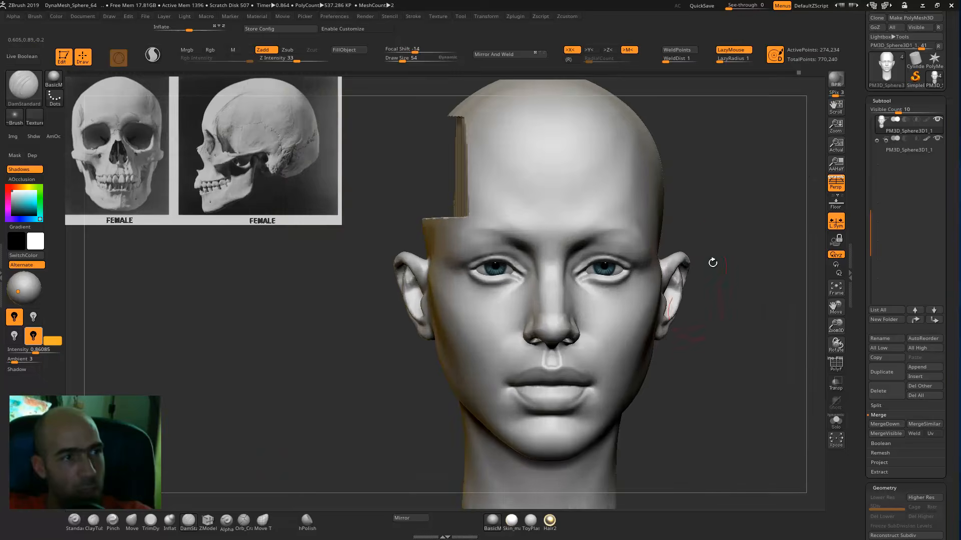
{"action": "left_click_drag", "start_coordinate": [713, 263], "coordinate": [796, 265]}
{"action": "mouse_move", "coordinate": [618, 161]}
{"action": "left_mouse_down", "text": "alt"}
{"action": "mouse_move", "coordinate": [701, 269]}
{"action": "mouse_move", "coordinate": [671, 240]}
{"action": "mouse_move", "coordinate": [703, 262]}
{"action": "mouse_move", "coordinate": [724, 260]}
{"action": "mouse_move", "coordinate": [622, 169]}
{"action": "mouse_move", "coordinate": [639, 209]}
{"action": "mouse_move", "coordinate": [599, 212]}
{"action": "left_mouse_up", "text": "alt"}
{"action": "left_click_drag", "start_coordinate": [598, 212], "coordinate": [693, 205], "text": "alt"}
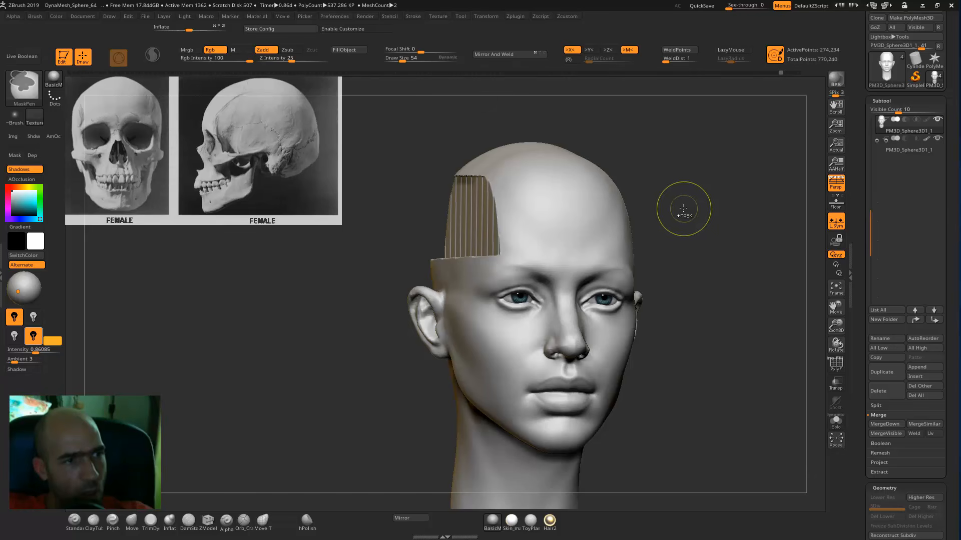
{"action": "key", "text": "ctrl+z"}
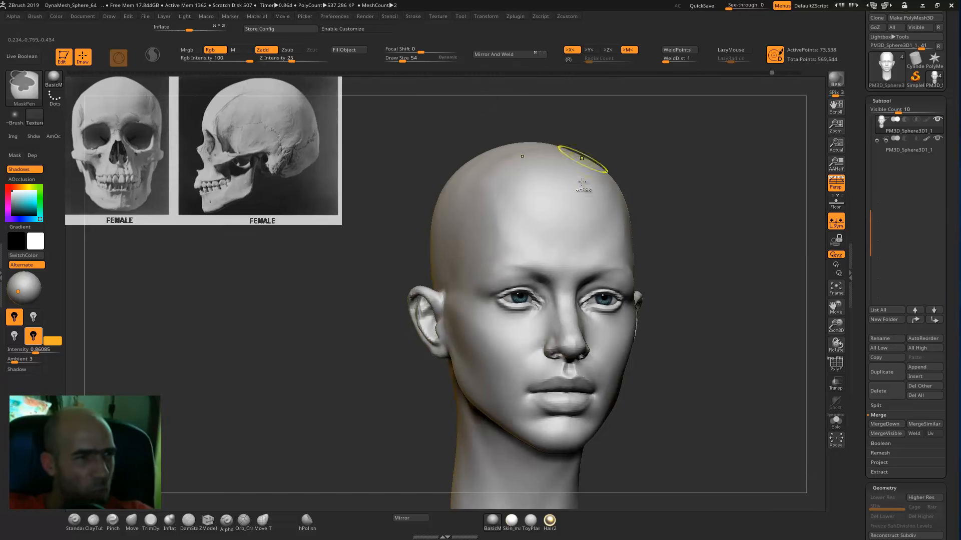
- Adjust the top of the skull and the side near the ears with the Move brush at draw size 158, accepting removal of newer history
{"action": "left_click_drag", "start_coordinate": [779, 244], "coordinate": [731, 206], "text": "shift"}
{"action": "right_click_drag", "start_coordinate": [731, 206], "coordinate": [701, 189], "text": "ctrl"}
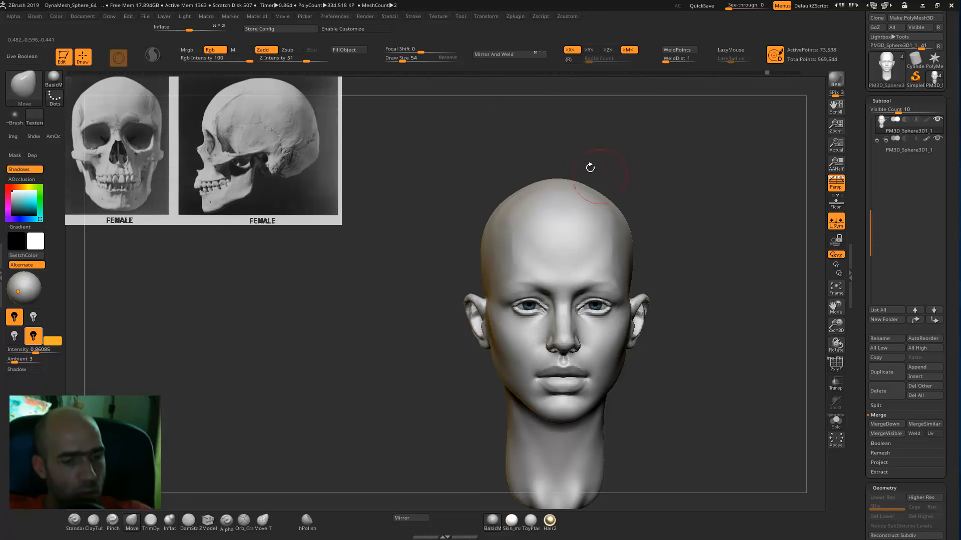
{"action": "left_click", "coordinate": [557, 181]}
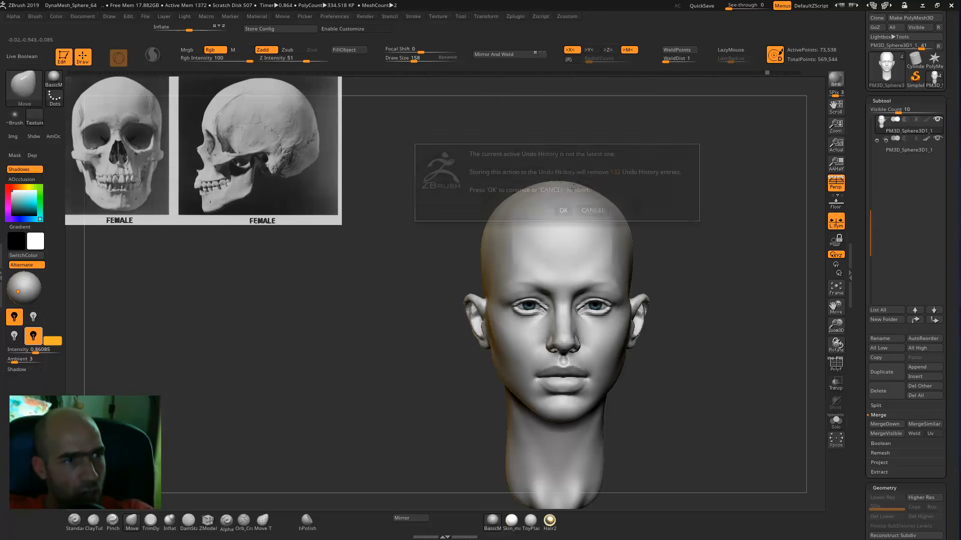
{"action": "left_click", "coordinate": [563, 210]}
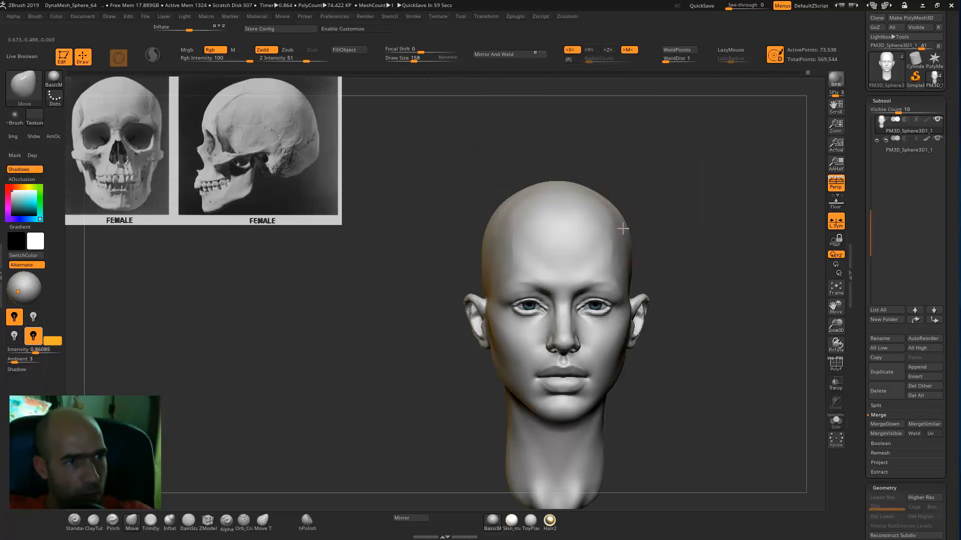
{"action": "left_click_drag", "start_coordinate": [638, 300], "coordinate": [636, 311]}
{"action": "right_click_drag", "start_coordinate": [684, 303], "coordinate": [679, 294]}
- Set the DynaMesh resolution to 280 and remesh the head
{"action": "key", "text": "super"}
{"action": "key", "text": "super"}
{"action": "left_click_drag", "start_coordinate": [710, 210], "coordinate": [731, 223]}
{"action": "left_click_drag", "start_coordinate": [705, 253], "coordinate": [721, 235], "text": "alt"}
{"action": "key", "text": "ctrl+shift+d"}
{"action": "left_click", "coordinate": [713, 356]}
{"action": "type", "text": "280"}
{"action": "key", "text": "Return"}
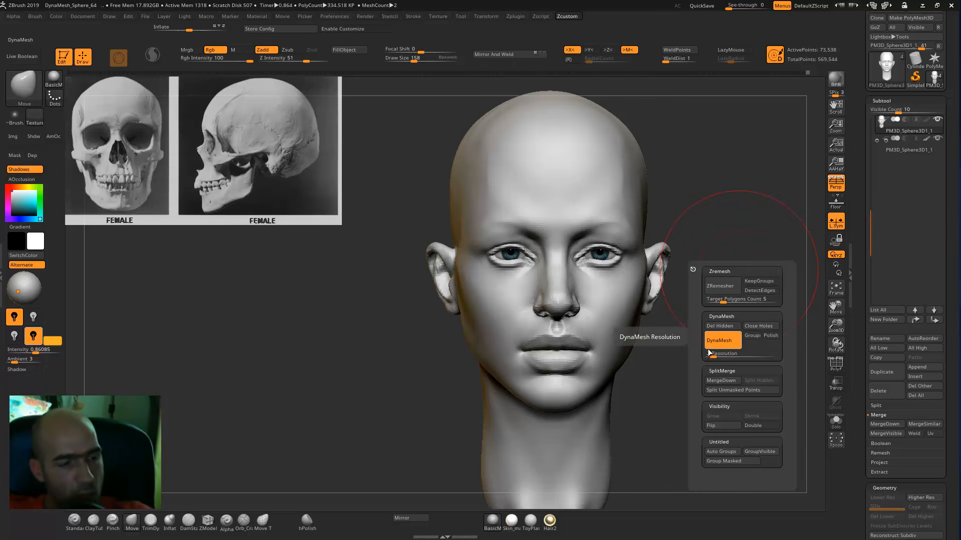
{"action": "mouse_move", "coordinate": [732, 214]}
{"action": "left_mouse_down", "text": "ctrl"}
{"action": "mouse_move", "coordinate": [701, 337]}
{"action": "mouse_move", "coordinate": [709, 313]}
{"action": "mouse_move", "coordinate": [740, 358]}
{"action": "left_mouse_up", "text": "ctrl"}
- Sharpen the line between the lips with the DamStandard brush at draw size 66
{"action": "mouse_move", "coordinate": [740, 155]}
{"action": "left_mouse_down", "text": "alt"}
{"action": "mouse_move", "coordinate": [740, 294]}
{"action": "mouse_move", "coordinate": [740, 272]}
{"action": "left_mouse_up", "text": "alt"}
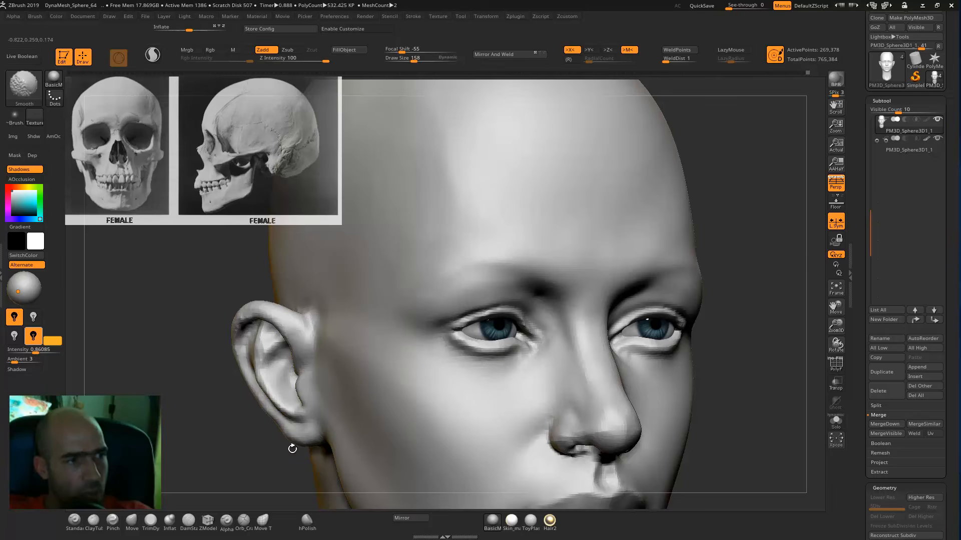
{"action": "left_click_drag", "start_coordinate": [213, 485], "coordinate": [186, 404], "text": "alt"}
{"action": "left_click_drag", "start_coordinate": [730, 280], "coordinate": [723, 292], "text": "alt"}
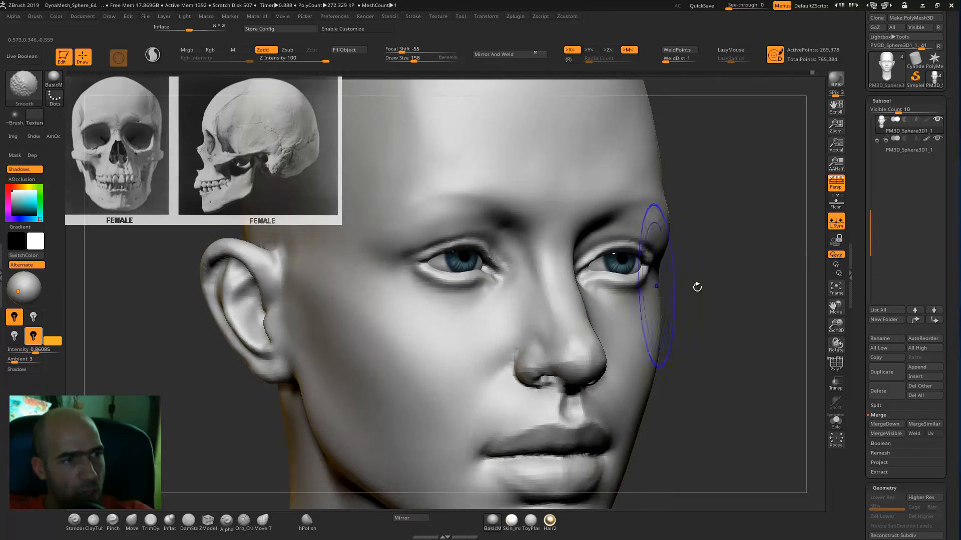
{"action": "left_click_drag", "start_coordinate": [734, 329], "coordinate": [728, 259], "text": "alt"}
{"action": "left_click_drag", "start_coordinate": [716, 328], "coordinate": [678, 263], "text": "alt"}
{"action": "key", "text": "b"}
{"action": "key", "text": "d"}
{"action": "key", "text": "s"}
{"action": "mouse_move", "coordinate": [507, 309]}
{"action": "left_mouse_down"}
{"action": "mouse_move", "coordinate": [603, 304]}
{"action": "mouse_move", "coordinate": [575, 303]}
{"action": "left_mouse_up"}
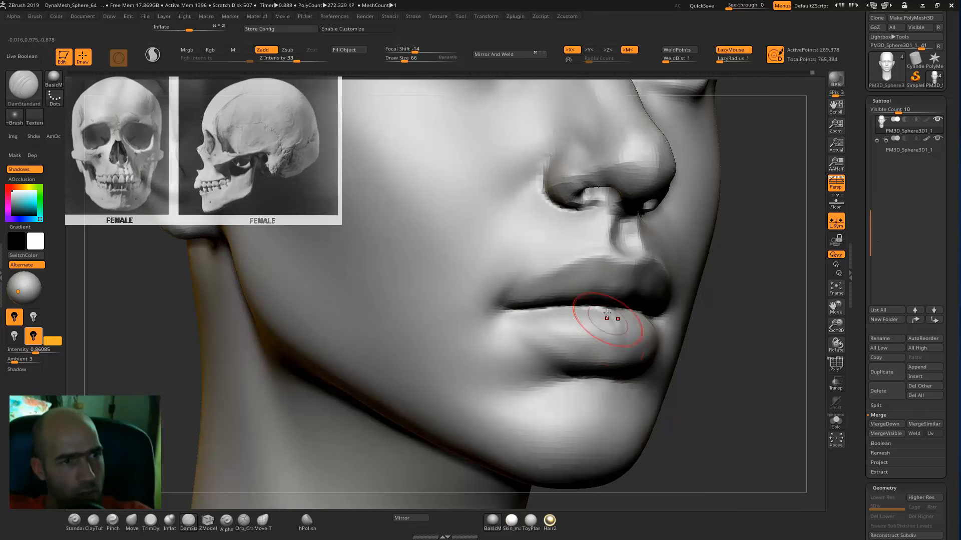
{"action": "left_click_drag", "start_coordinate": [695, 330], "coordinate": [610, 310], "text": "shift"}
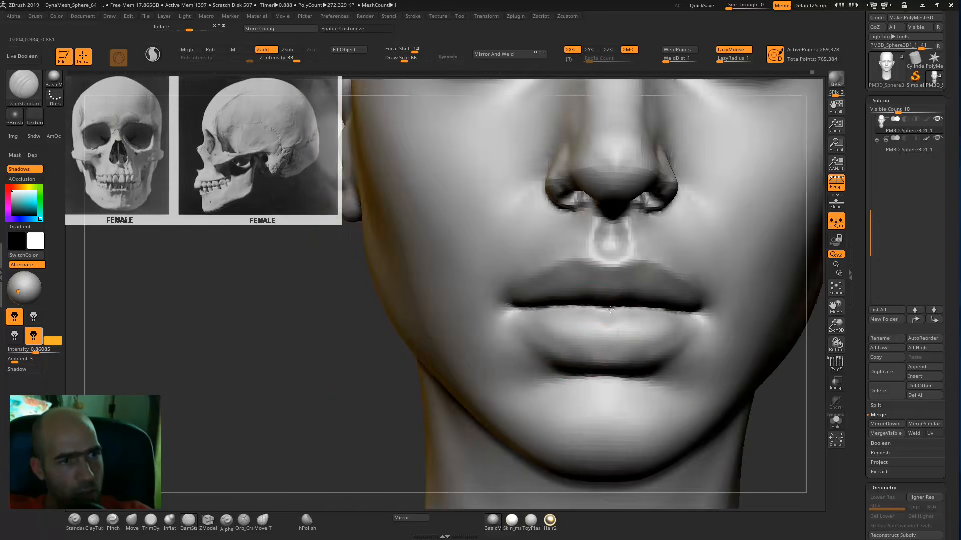
- Adjust the middle of the lip line with the Move brush at draw size 66
{"action": "left_click_drag", "start_coordinate": [350, 380], "coordinate": [446, 332]}
{"action": "key", "text": "b"}
{"action": "key", "text": "m"}
{"action": "key", "text": "v"}
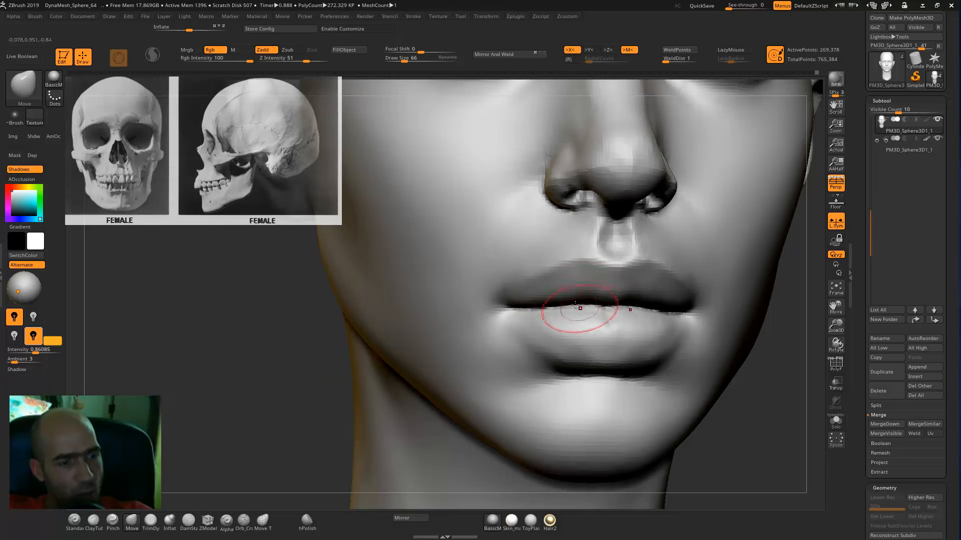
- Try to carve creases into the middle of the upper lip with the DamStandard brush at draw size 66
{"action": "key", "text": "b"}
{"action": "key", "text": "d"}
{"action": "key", "text": "s"}
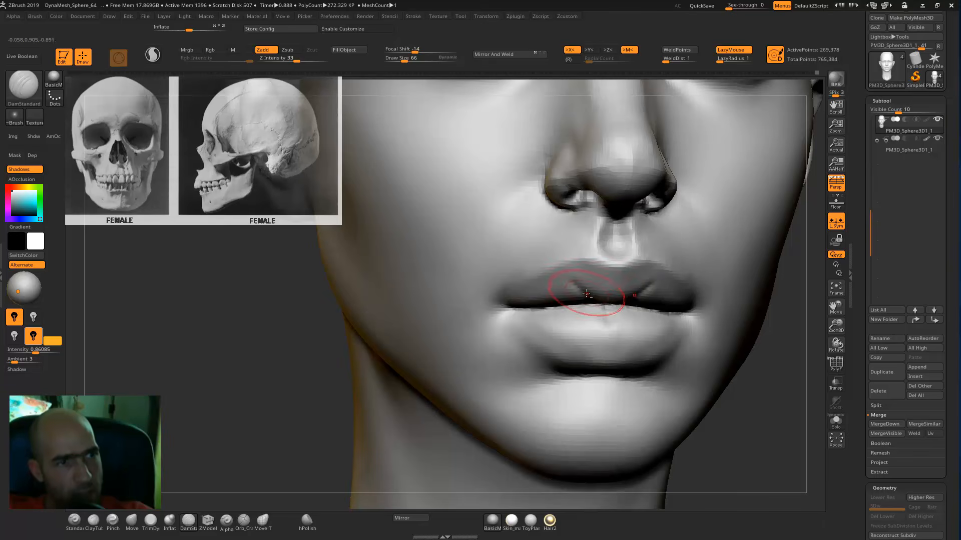
{"action": "left_click_drag", "start_coordinate": [485, 288], "coordinate": [561, 303]}
{"action": "mouse_move", "coordinate": [686, 288]}
{"action": "left_mouse_down", "text": "alt"}
{"action": "mouse_move", "coordinate": [662, 308]}
{"action": "mouse_move", "coordinate": [720, 306]}
{"action": "mouse_move", "coordinate": [613, 291]}
{"action": "mouse_move", "coordinate": [698, 288]}
{"action": "mouse_move", "coordinate": [752, 346]}
{"action": "mouse_move", "coordinate": [757, 395]}
{"action": "mouse_move", "coordinate": [773, 393]}
{"action": "left_mouse_up", "text": "alt"}
{"action": "key", "text": "ctrl+z"}
- Add volume to the lips near the mouth line with the Inflat brush at draw size 66 and intensity 10
{"action": "key", "text": "b"}
{"action": "key", "text": "i"}
{"action": "key", "text": "n"}
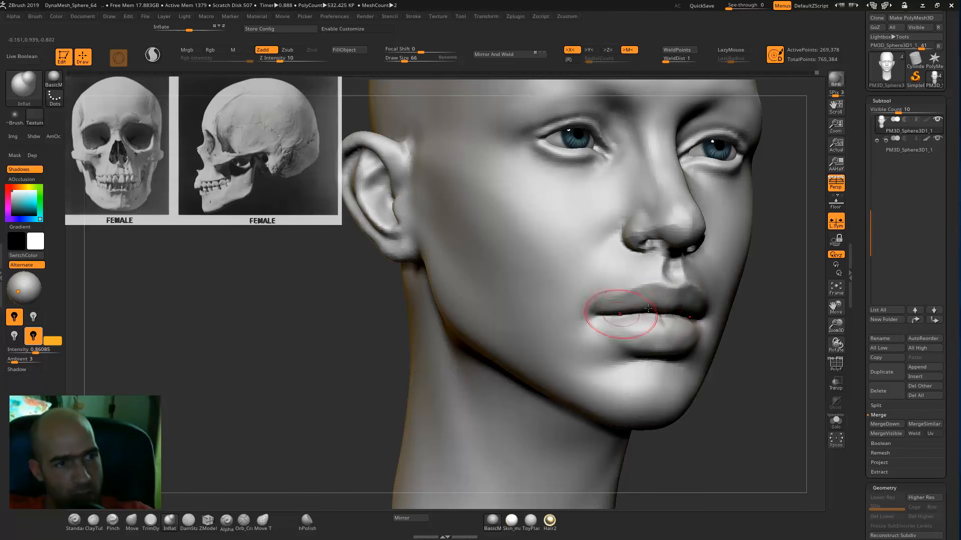
{"action": "mouse_move", "coordinate": [620, 323]}
{"action": "left_mouse_down"}
{"action": "mouse_move", "coordinate": [728, 315]}
{"action": "mouse_move", "coordinate": [734, 307]}
{"action": "mouse_move", "coordinate": [698, 293]}
{"action": "mouse_move", "coordinate": [665, 251]}
{"action": "left_mouse_up"}
- Build up the upper lip's border with the Standard brush at draw size 34 and smooth the skin above it
{"action": "key", "text": "b"}
{"action": "key", "text": "s"}
{"action": "key", "text": "t"}
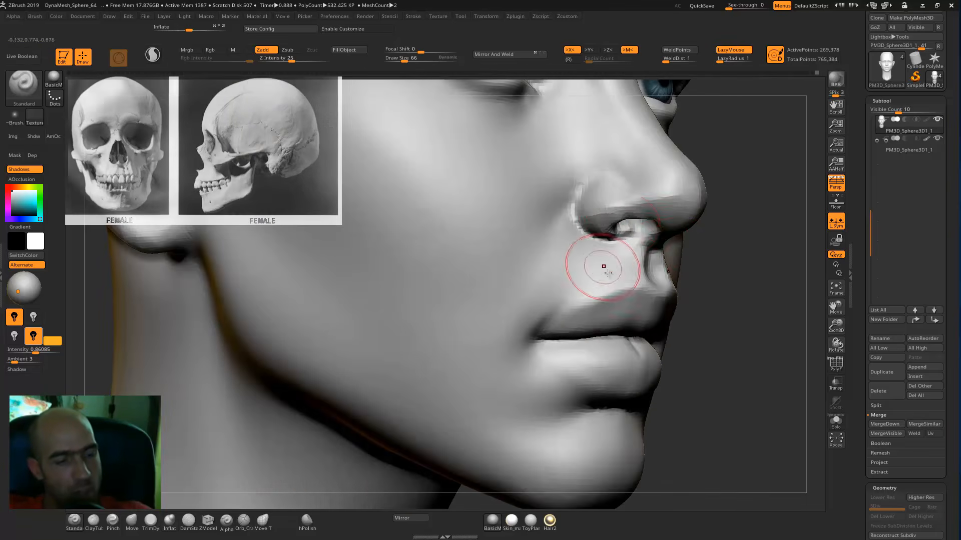
{"action": "key", "text": "shift"}
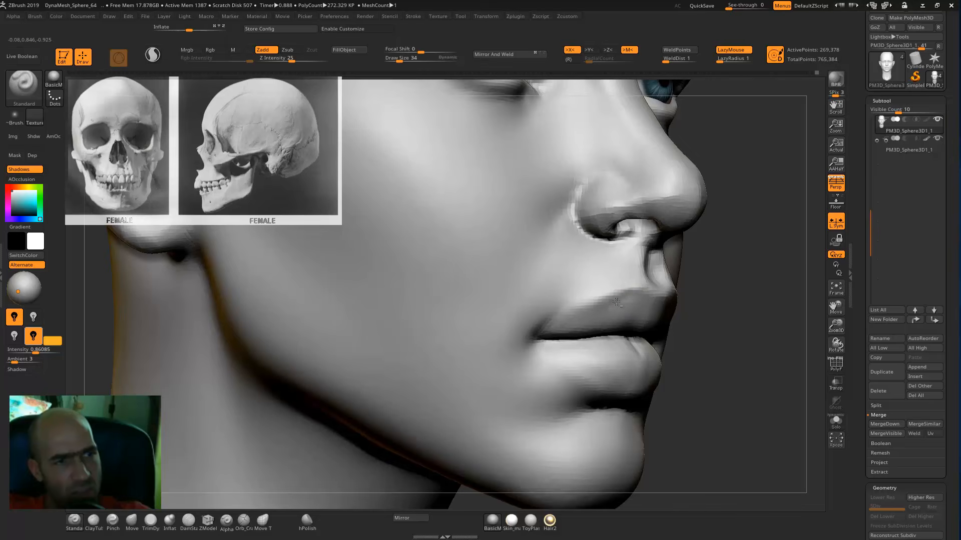
- Sharpen the crease around the nostril wing with the DamStandard brush at draw size 34 and smooth it
{"action": "mouse_move", "coordinate": [692, 290]}
{"action": "left_mouse_down", "text": "alt"}
{"action": "mouse_move", "coordinate": [684, 275]}
{"action": "mouse_move", "coordinate": [641, 345]}
{"action": "mouse_move", "coordinate": [641, 378]}
{"action": "left_mouse_up", "text": "alt"}
{"action": "key", "text": "shift"}
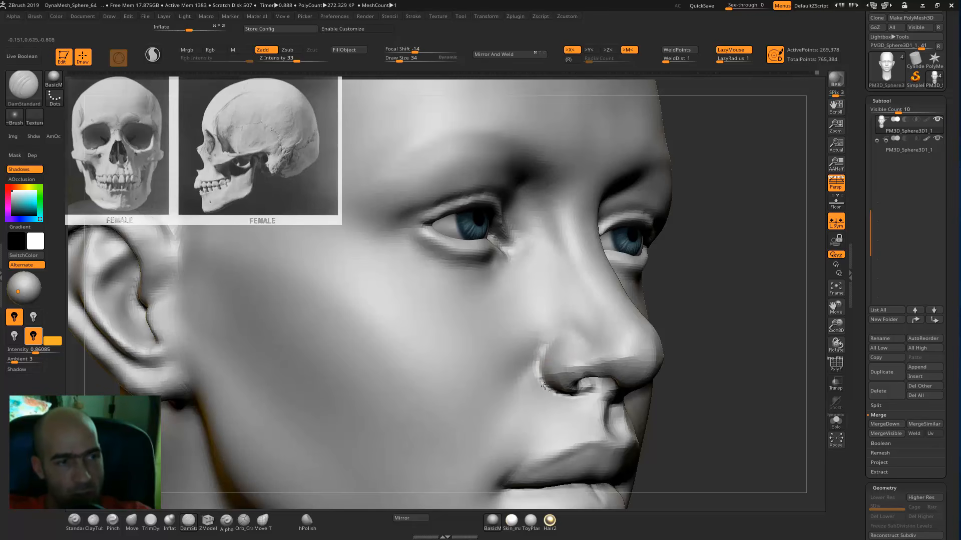
{"action": "key", "text": "shift"}
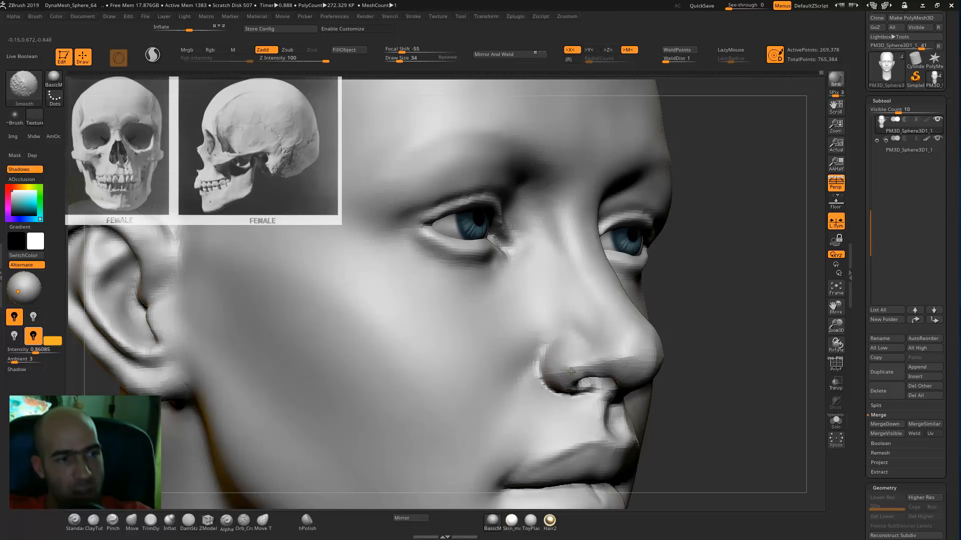
- Carve a faint groove on the nose tip and fine creases in the upper lip with the DamStandard brush, smoothing them
{"action": "left_click_drag", "start_coordinate": [746, 370], "coordinate": [668, 373]}
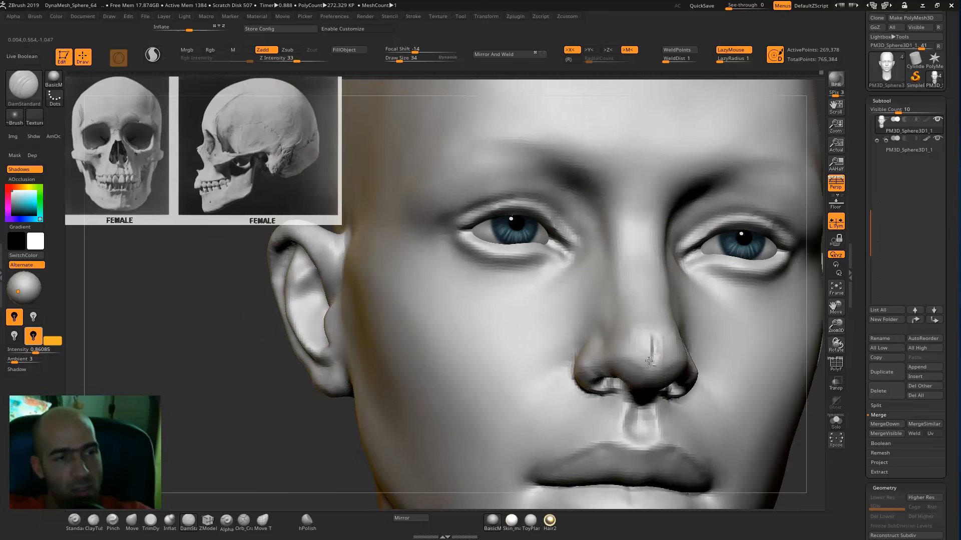
{"action": "key", "text": "shift"}
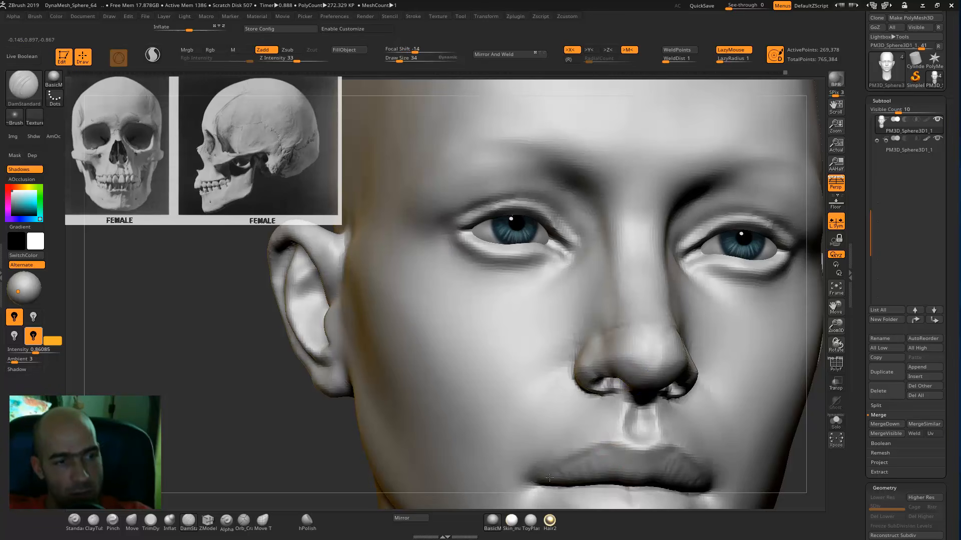
{"action": "key", "text": "shift"}
- Define the fold below the lower eyelid with the DamStandard brush at draw size 34, flatten it with TrimDynamic and smooth it
{"action": "left_click_drag", "start_coordinate": [279, 407], "coordinate": [312, 463], "text": "shift"}
{"action": "mouse_move", "coordinate": [530, 258]}
{"action": "left_mouse_down"}
{"action": "mouse_move", "coordinate": [556, 252]}
{"action": "mouse_move", "coordinate": [482, 274]}
{"action": "left_mouse_up"}
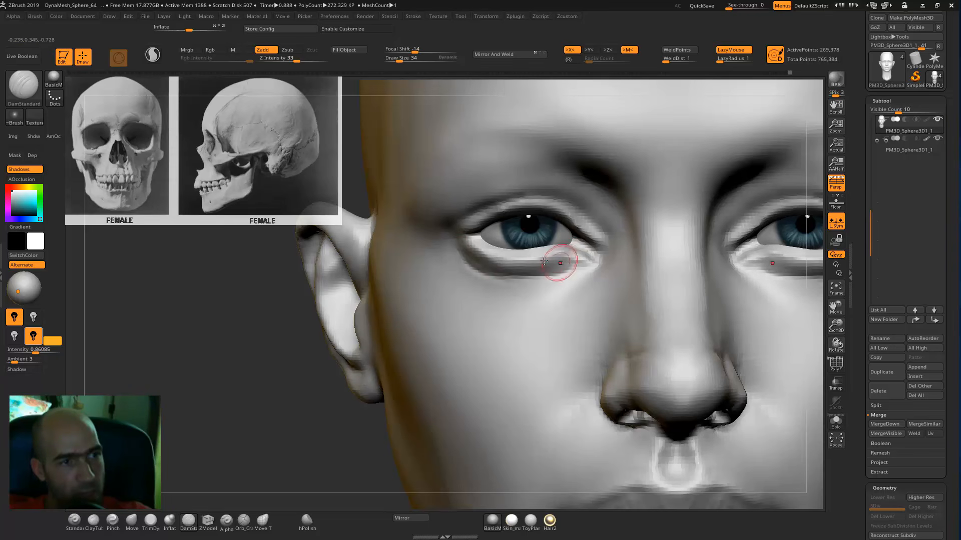
{"action": "key", "text": "b"}
{"action": "key", "text": "t"}
{"action": "key", "text": "d"}
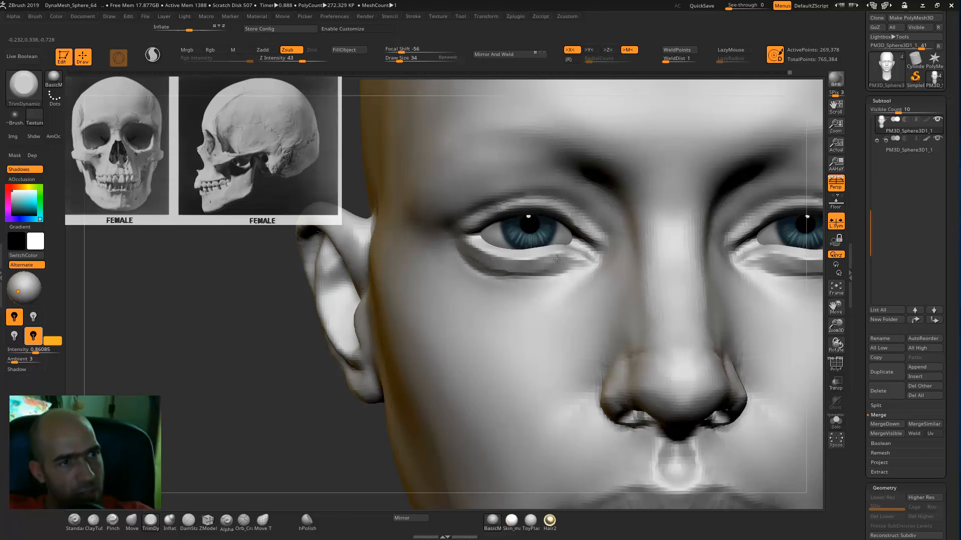
{"action": "key", "text": "shift"}
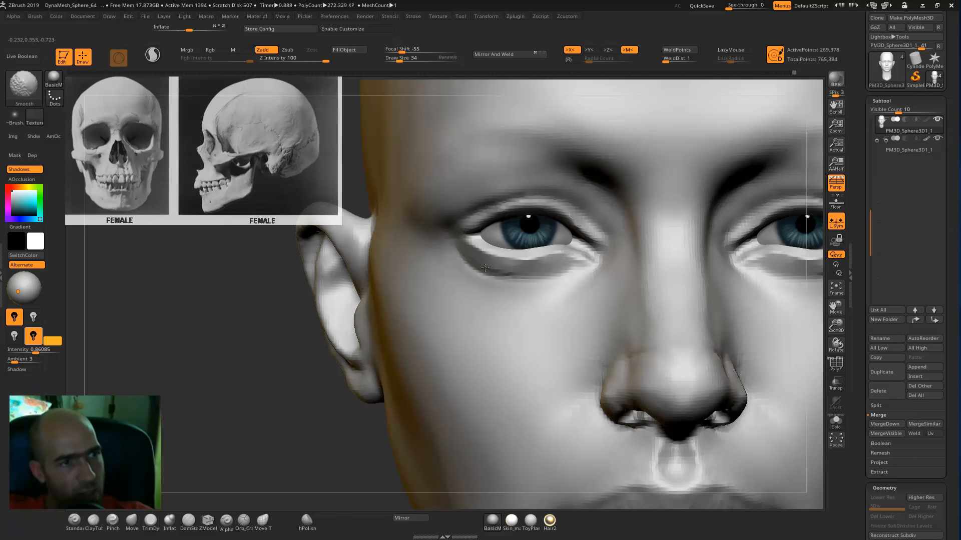
- Lower the surface just beneath the lower eyelid fold with the Standard brush at draw size 34
{"action": "key", "text": "b"}
{"action": "key", "text": "s"}
{"action": "key", "text": "t"}
{"action": "left_click_drag", "start_coordinate": [565, 269], "coordinate": [517, 280], "text": "alt"}
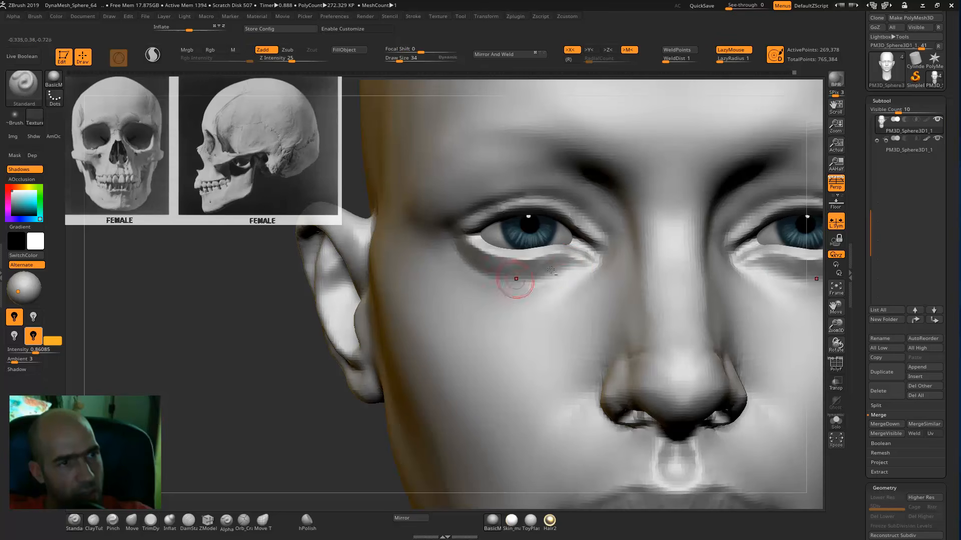
- Reshape the outer part of the upper eyelid with the Move brush at draw size 66
{"action": "left_click_drag", "start_coordinate": [573, 267], "coordinate": [453, 257], "text": "alt"}
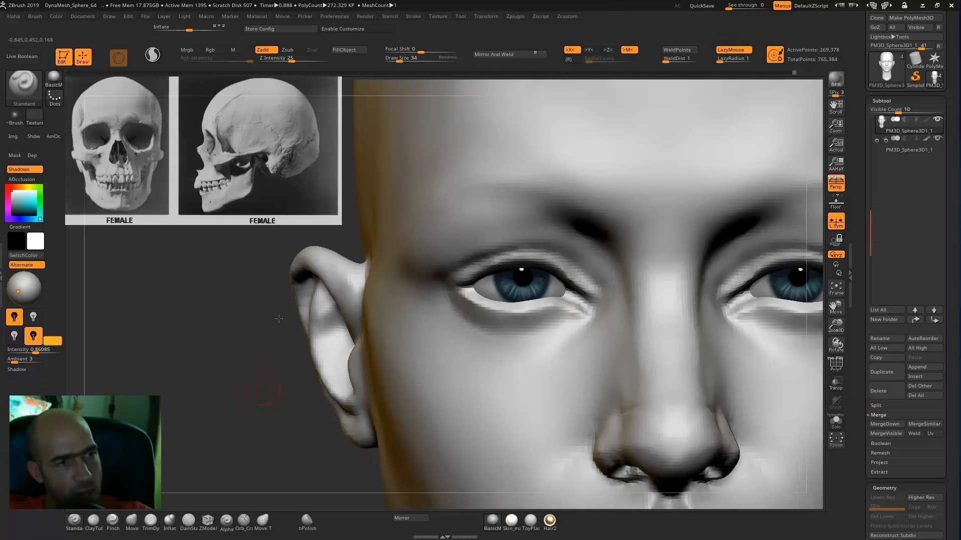
{"action": "mouse_move", "coordinate": [259, 391]}
{"action": "left_mouse_down"}
{"action": "mouse_move", "coordinate": [451, 268]}
{"action": "mouse_move", "coordinate": [429, 174]}
{"action": "left_mouse_up"}
{"action": "key", "text": "b"}
{"action": "key", "text": "m"}
{"action": "key", "text": "v"}
{"action": "key", "text": "bracketright"}
{"action": "key", "text": "bracketright"}
{"action": "key", "text": "bracketright"}
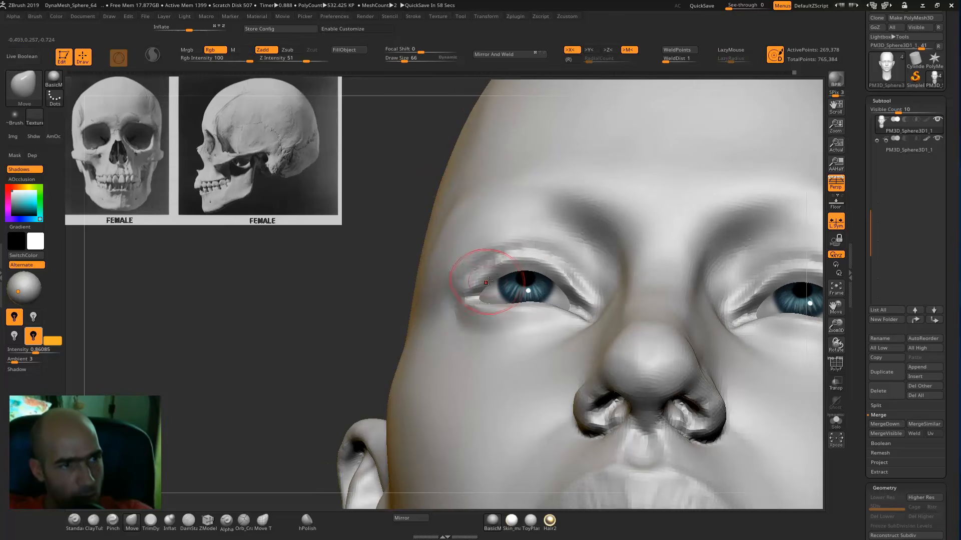
{"action": "left_click_drag", "start_coordinate": [393, 277], "coordinate": [439, 267]}
- Carve the crease along the upper eyelid with the DamStandard brush at draw size 46
{"action": "key", "text": "b"}
{"action": "key", "text": "d"}
{"action": "key", "text": "s"}
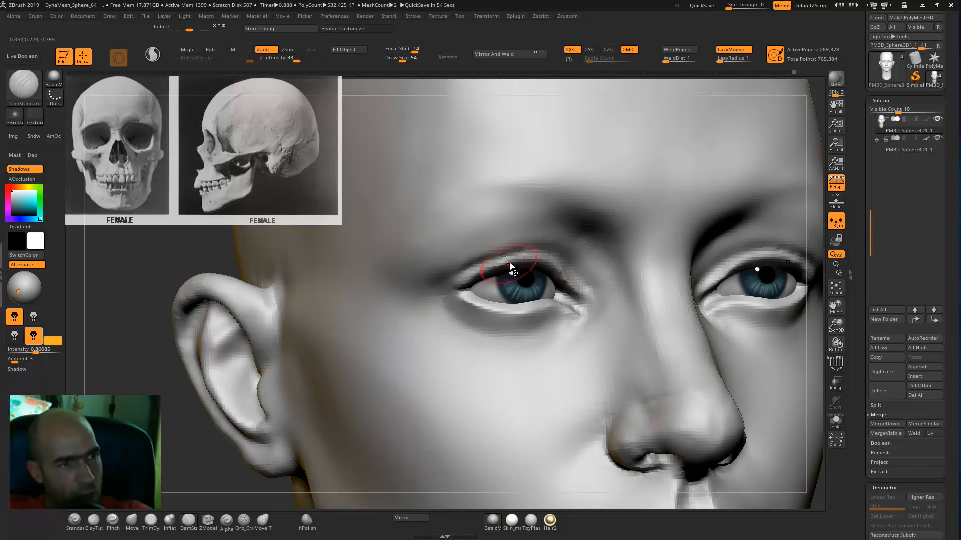
{"action": "key", "text": "bracketleft"}
{"action": "left_click_drag", "start_coordinate": [459, 277], "coordinate": [541, 253]}
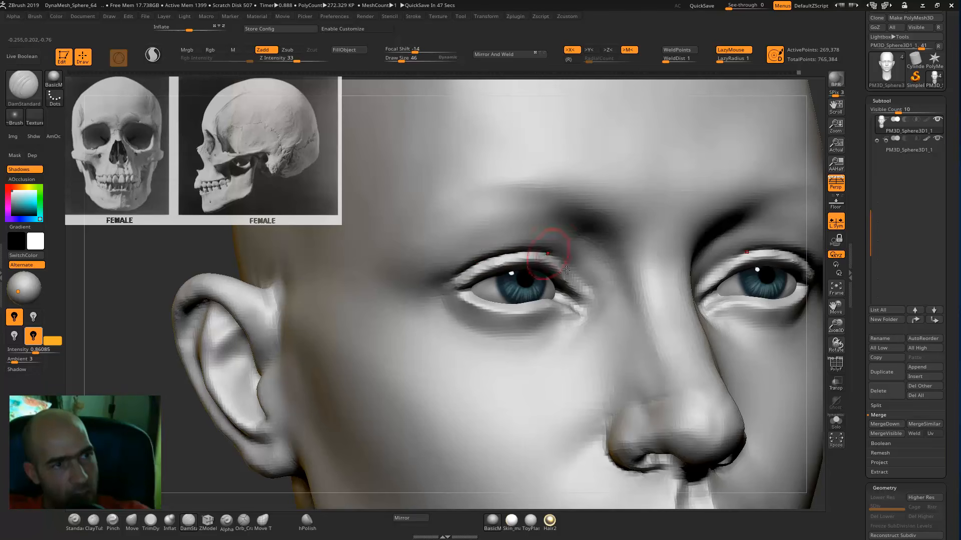
- Refine the upper eyelid toward the inner eye corner with the Standard brush at draw size 46
{"action": "key", "text": "b"}
{"action": "key", "text": "s"}
{"action": "key", "text": "t"}
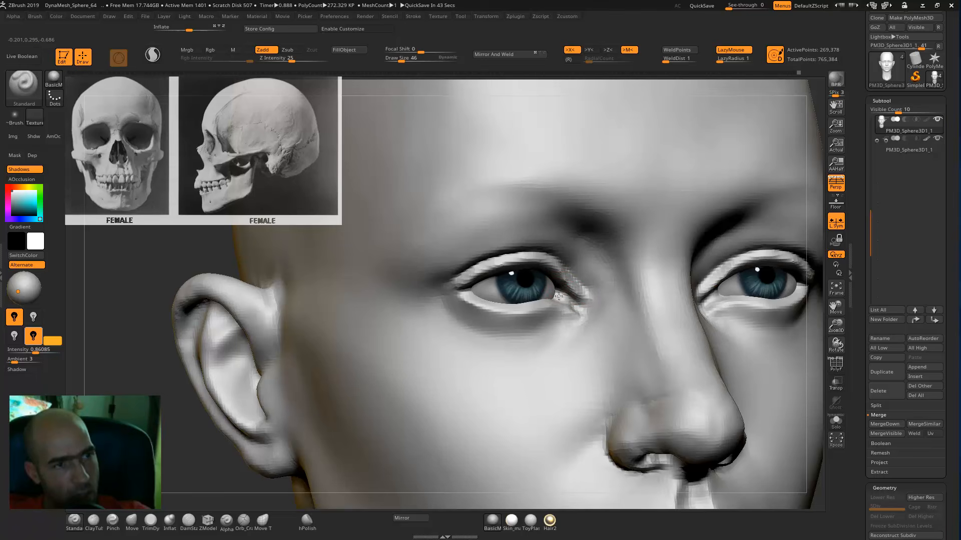
{"action": "left_click_drag", "start_coordinate": [164, 475], "coordinate": [253, 388], "text": "shift"}
- Define the inner corner of the eye with the DamStandard brush at draw size 30 and smooth around the eye
{"action": "key", "text": "b"}
{"action": "key", "text": "d"}
{"action": "key", "text": "s"}
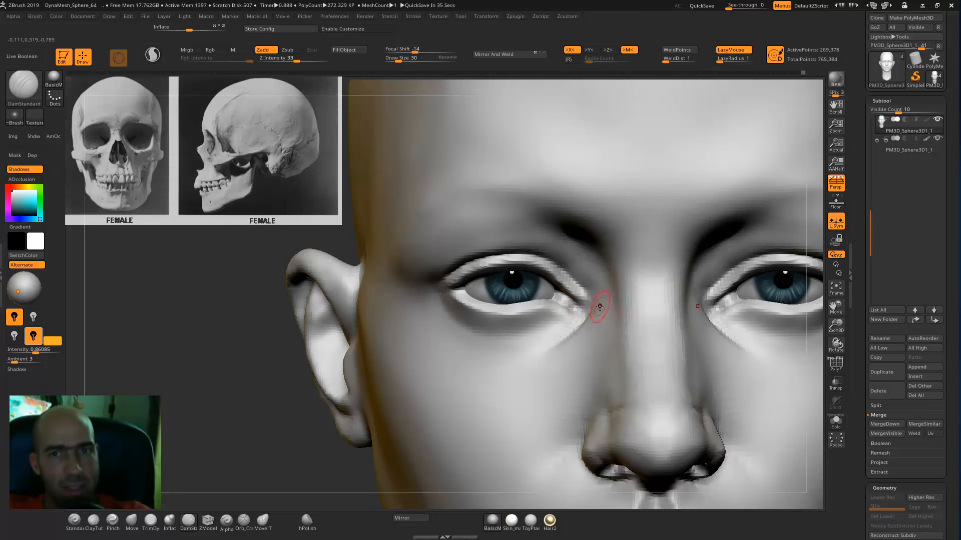
{"action": "key", "text": "shift"}
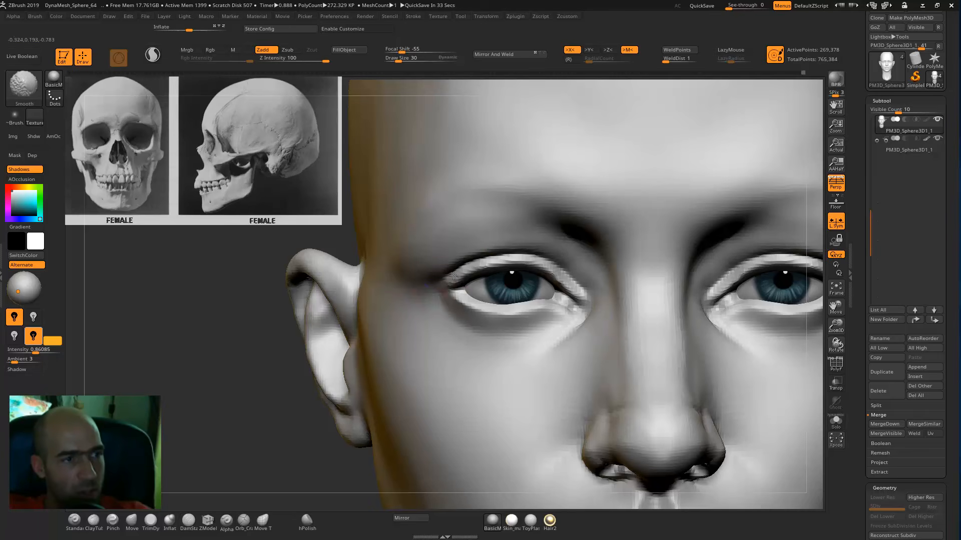
- Sculpt the fold just above the upper eyelid with the Standard brush at draw size 54 and smooth it
{"action": "left_click_drag", "start_coordinate": [221, 369], "coordinate": [258, 340]}
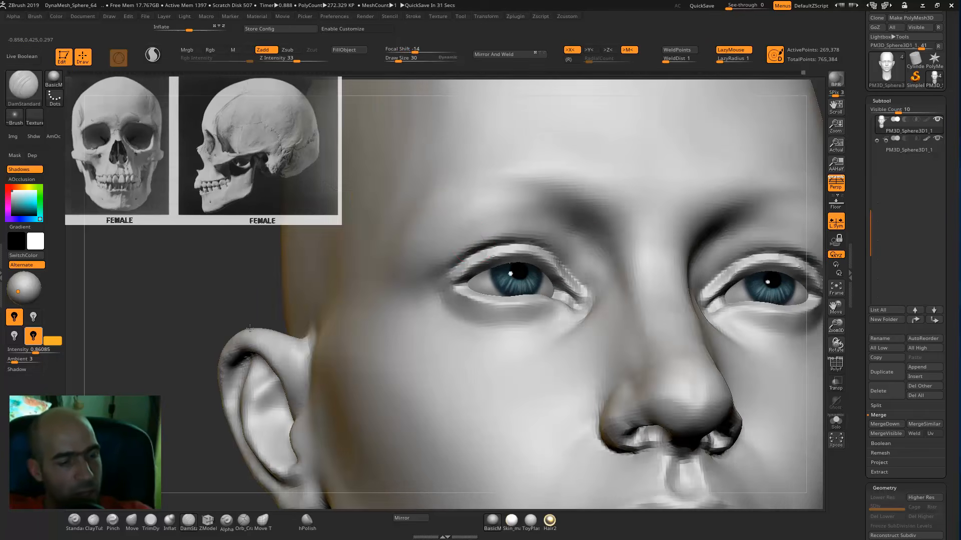
{"action": "key", "text": "b"}
{"action": "key", "text": "s"}
{"action": "key", "text": "t"}
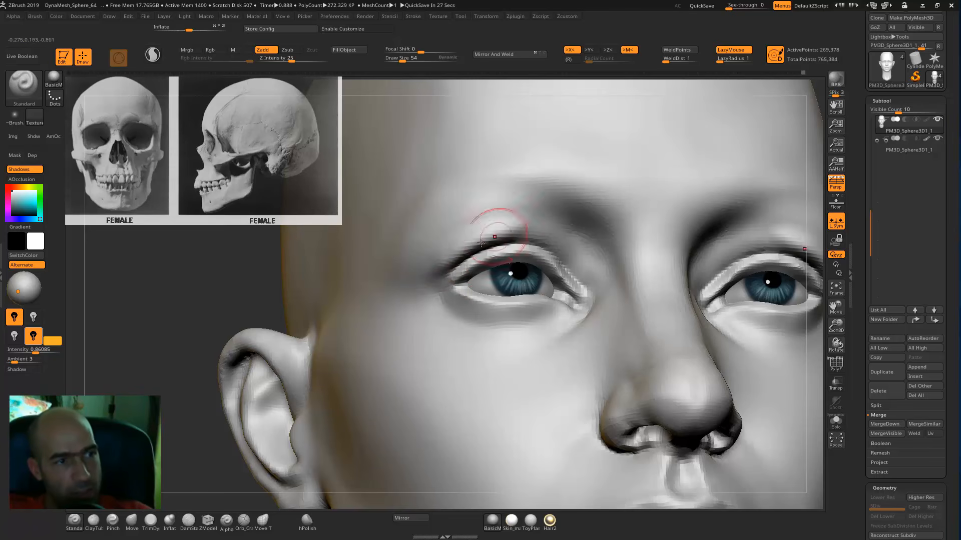
{"action": "key", "text": "shift"}
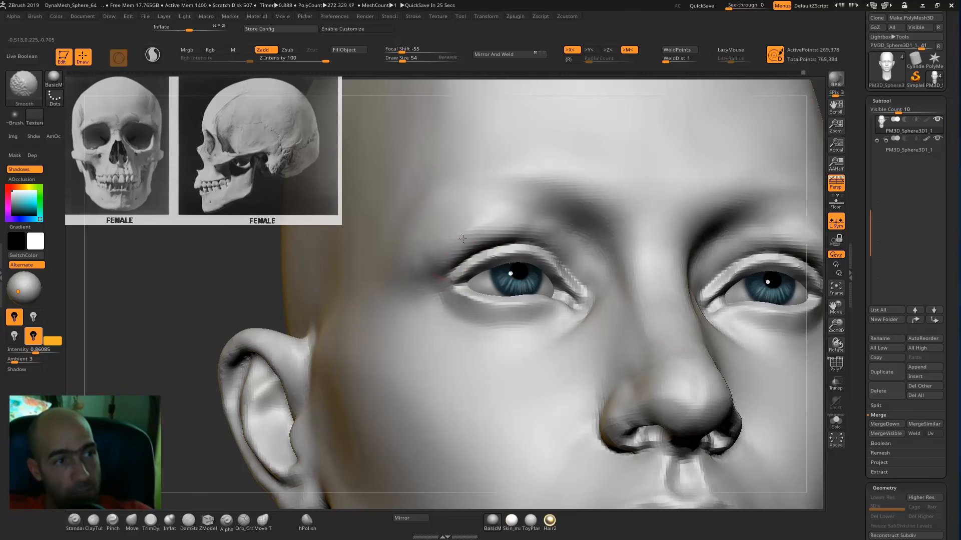
- Flatten the area between the brow and the upper eyelid with the TrimDynamic brush at draw size 54
{"action": "mouse_move", "coordinate": [230, 283]}
{"action": "left_mouse_down", "text": "alt"}
{"action": "mouse_move", "coordinate": [209, 309]}
{"action": "mouse_move", "coordinate": [273, 305]}
{"action": "left_mouse_up", "text": "alt"}
{"action": "mouse_move", "coordinate": [796, 231]}
{"action": "left_mouse_down"}
{"action": "mouse_move", "coordinate": [748, 233]}
{"action": "mouse_move", "coordinate": [694, 216]}
{"action": "mouse_move", "coordinate": [712, 218]}
{"action": "mouse_move", "coordinate": [711, 245]}
{"action": "left_mouse_up"}
{"action": "key", "text": "5"}
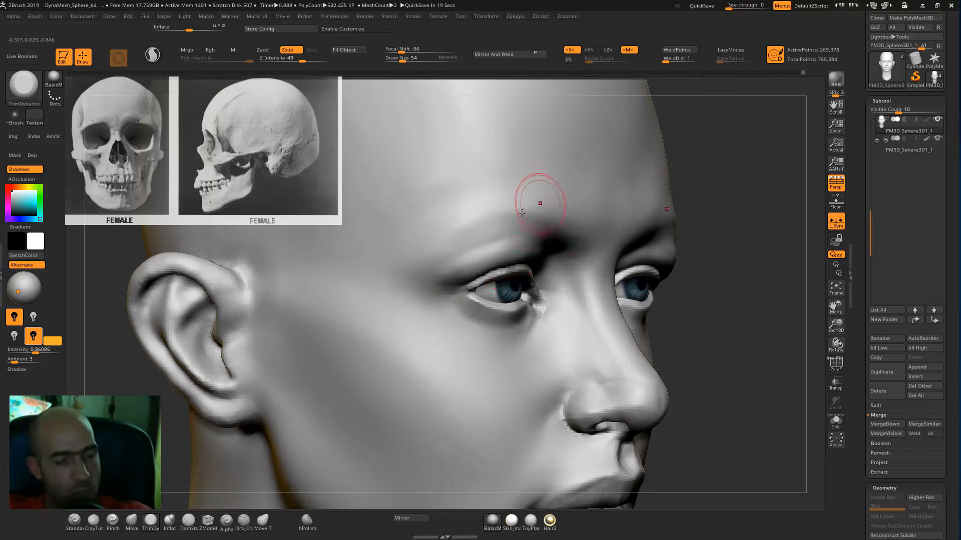
{"action": "left_click_drag", "start_coordinate": [518, 246], "coordinate": [460, 273]}
{"action": "mouse_move", "coordinate": [721, 229]}
{"action": "left_mouse_down", "text": "alt"}
{"action": "mouse_move", "coordinate": [719, 216]}
{"action": "mouse_move", "coordinate": [718, 248]}
{"action": "left_mouse_up", "text": "alt"}
- Deepen the fold above the upper eyelid with the Standard brush at draw size 74 and smooth toward the outer corner
{"action": "key", "text": "1"}
{"action": "mouse_move", "coordinate": [450, 278]}
{"action": "left_mouse_down"}
{"action": "mouse_move", "coordinate": [414, 294]}
{"action": "mouse_move", "coordinate": [440, 273]}
{"action": "mouse_move", "coordinate": [426, 269]}
{"action": "left_mouse_up"}
{"action": "left_click_drag", "start_coordinate": [782, 233], "coordinate": [492, 226]}
{"action": "left_click_drag", "start_coordinate": [276, 333], "coordinate": [278, 408], "text": "alt"}
{"action": "left_click_drag", "start_coordinate": [593, 294], "coordinate": [481, 306], "text": "alt"}
{"action": "left_click_drag", "start_coordinate": [617, 291], "coordinate": [576, 289], "text": "alt"}
{"action": "mouse_move", "coordinate": [640, 311]}
{"action": "left_mouse_down", "text": "alt"}
{"action": "mouse_move", "coordinate": [534, 287]}
{"action": "mouse_move", "coordinate": [470, 320]}
{"action": "left_mouse_up", "text": "alt"}
{"action": "mouse_move", "coordinate": [532, 290]}
{"action": "left_mouse_down", "text": "alt"}
{"action": "mouse_move", "coordinate": [438, 340]}
{"action": "mouse_move", "coordinate": [520, 303]}
{"action": "left_mouse_up", "text": "alt"}
{"action": "left_click_drag", "start_coordinate": [522, 271], "coordinate": [448, 303], "text": "shift"}
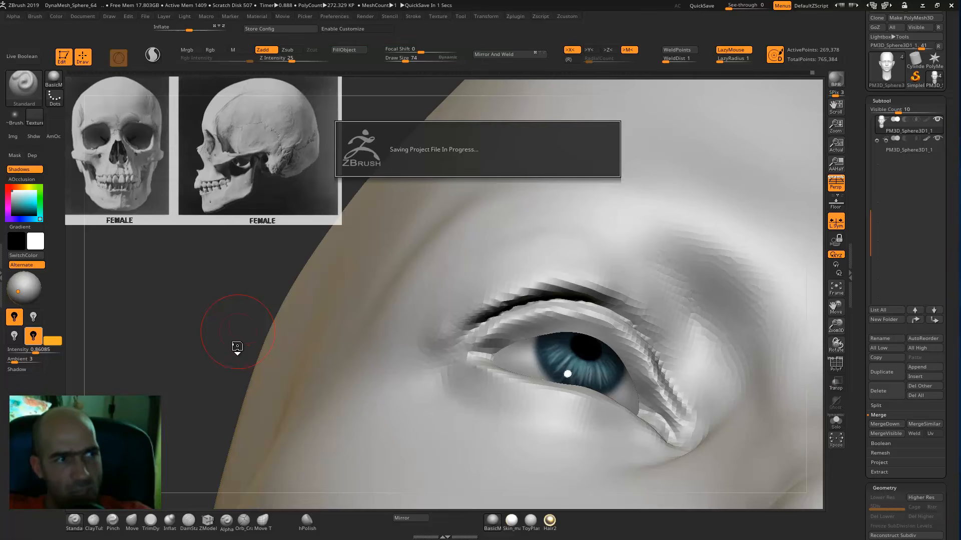
- Smooth the outer eye corner and shape the fold running outward from it with the DamStandard brush at draw size 74
{"action": "left_click_drag", "start_coordinate": [236, 347], "coordinate": [230, 337]}
{"action": "left_click_drag", "start_coordinate": [157, 425], "coordinate": [134, 423]}
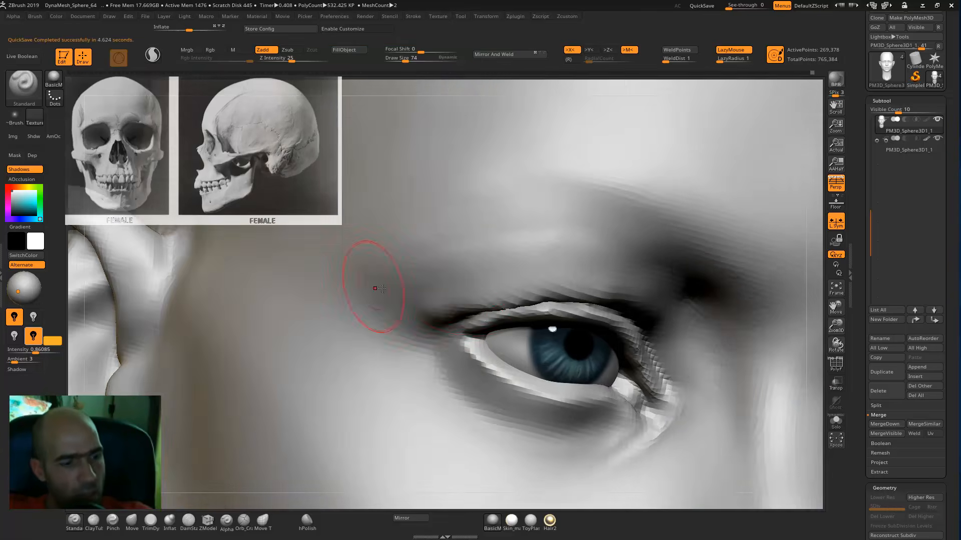
{"action": "key", "text": "b"}
{"action": "key", "text": "d"}
{"action": "key", "text": "s"}
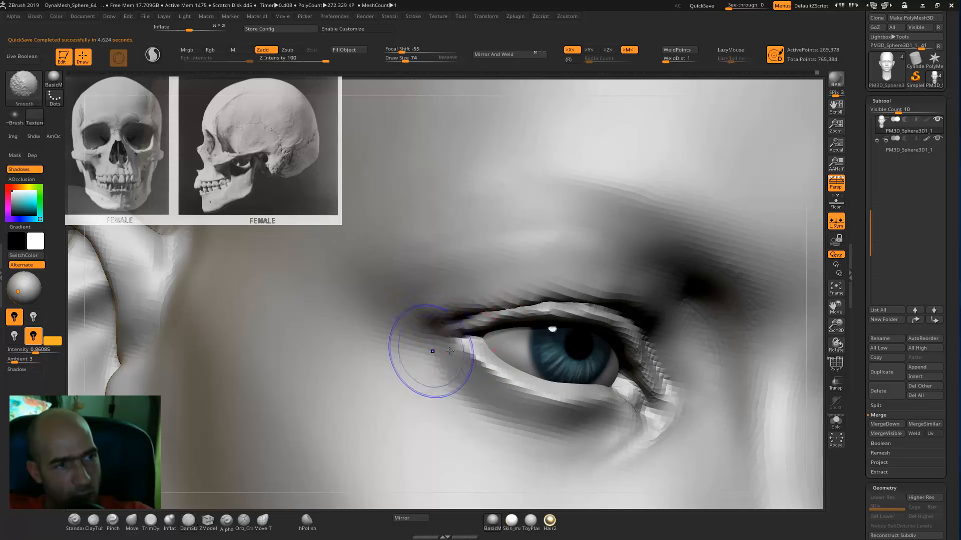
{"action": "left_click_drag", "start_coordinate": [453, 323], "coordinate": [425, 329], "text": "alt"}
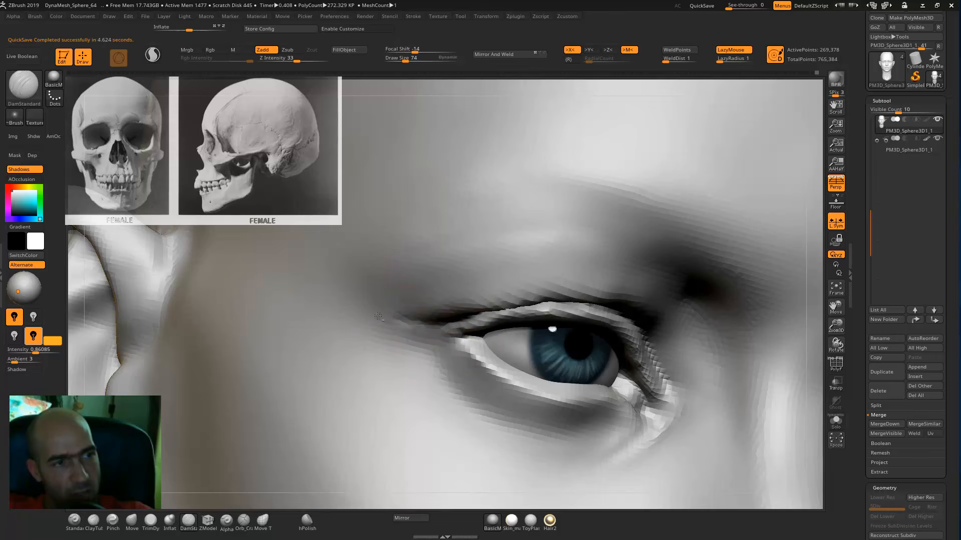
- Adjust the upper eyelid and its outer corner from the front with the Move brush at draw sizes 62 and 66
{"action": "key", "text": "f"}
{"action": "key", "text": "f"}
{"action": "mouse_move", "coordinate": [625, 222]}
{"action": "left_mouse_down", "text": "shift"}
{"action": "mouse_move", "coordinate": [641, 227]}
{"action": "mouse_move", "coordinate": [631, 227]}
{"action": "mouse_move", "coordinate": [665, 282]}
{"action": "mouse_move", "coordinate": [739, 234]}
{"action": "mouse_move", "coordinate": [710, 229]}
{"action": "mouse_move", "coordinate": [713, 250]}
{"action": "left_mouse_up", "text": "shift"}
{"action": "key", "text": "b"}
{"action": "key", "text": "m"}
{"action": "key", "text": "v"}
{"action": "key", "text": "["}
{"action": "key", "text": "bracketright"}
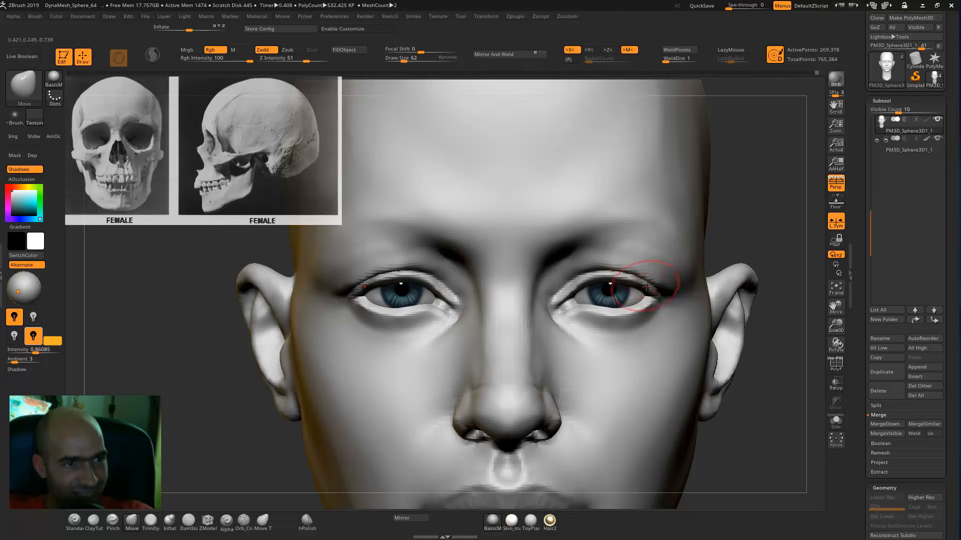
{"action": "mouse_move", "coordinate": [658, 296]}
{"action": "left_mouse_down"}
{"action": "mouse_move", "coordinate": [648, 281]}
{"action": "mouse_move", "coordinate": [623, 278]}
{"action": "left_mouse_up"}
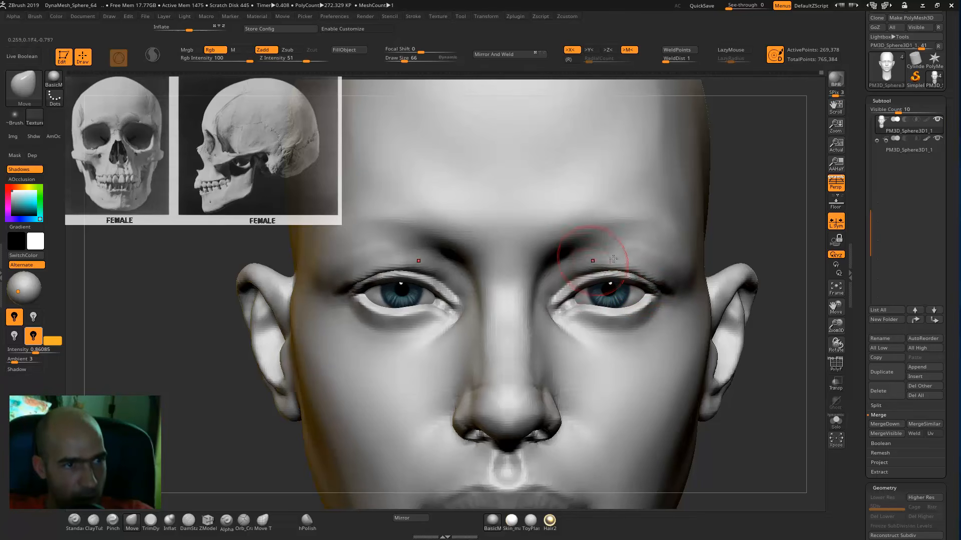
{"action": "key", "text": "shift"}
- Refine the outer brow and temple with the TrimDynamic brush at draw size 66 and smooth beside the outer eye corner
{"action": "mouse_move", "coordinate": [761, 231]}
{"action": "left_mouse_down", "text": "alt"}
{"action": "mouse_move", "coordinate": [752, 208]}
{"action": "mouse_move", "coordinate": [735, 199]}
{"action": "left_mouse_up", "text": "alt"}
{"action": "key", "text": "b"}
{"action": "key", "text": "t"}
{"action": "key", "text": "d"}
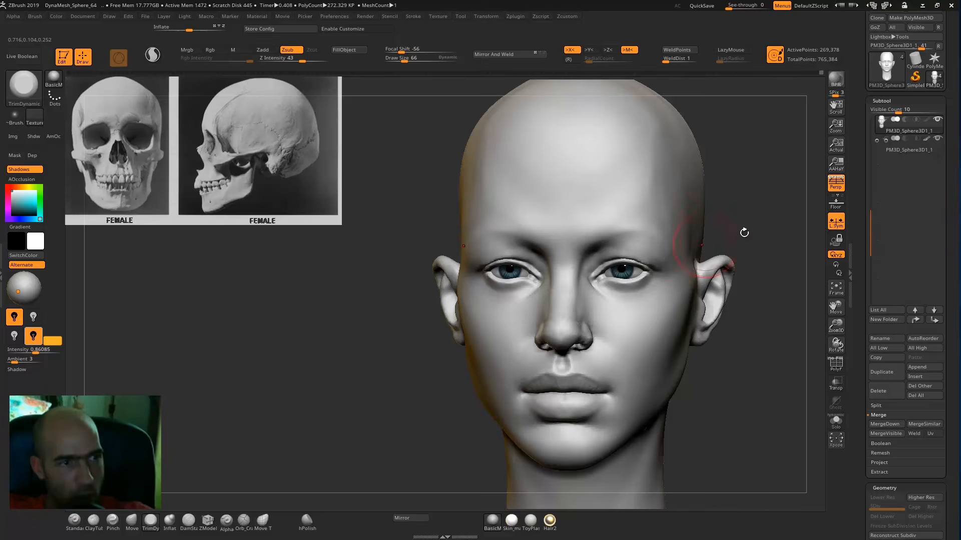
{"action": "left_click_drag", "start_coordinate": [744, 233], "coordinate": [645, 239]}
{"action": "left_click_drag", "start_coordinate": [418, 311], "coordinate": [623, 254], "text": "shift"}
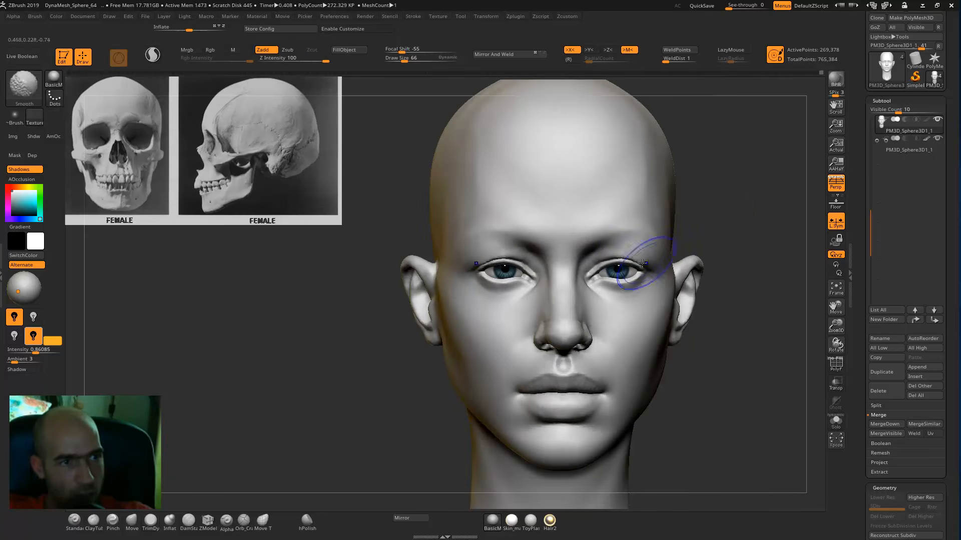
{"action": "left_click_drag", "start_coordinate": [751, 243], "coordinate": [734, 262], "text": "alt"}
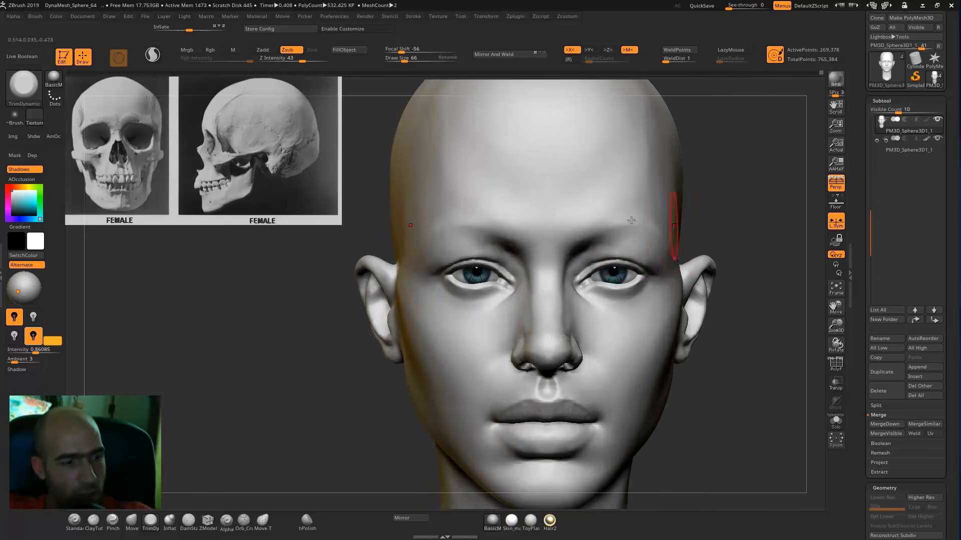
- Nudge the upper eyelid's outer half into shape with the Move brush at draw size 66
{"action": "key", "text": "b"}
{"action": "key", "text": "m"}
{"action": "key", "text": "v"}
{"action": "left_click_drag", "start_coordinate": [613, 265], "coordinate": [610, 264]}
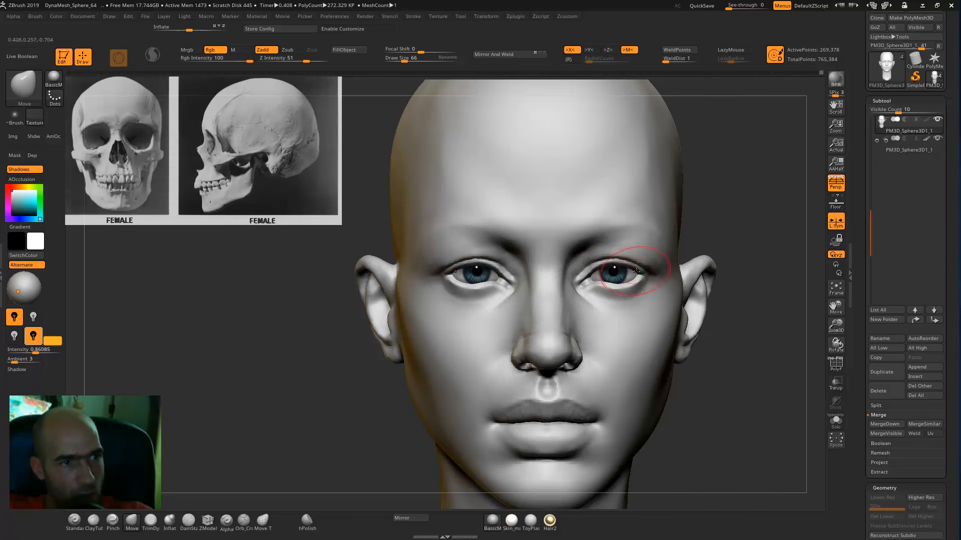
- Carve the corner of the mouth with the DamStandard brush at draw size 66
{"action": "left_click_drag", "start_coordinate": [752, 260], "coordinate": [622, 396]}
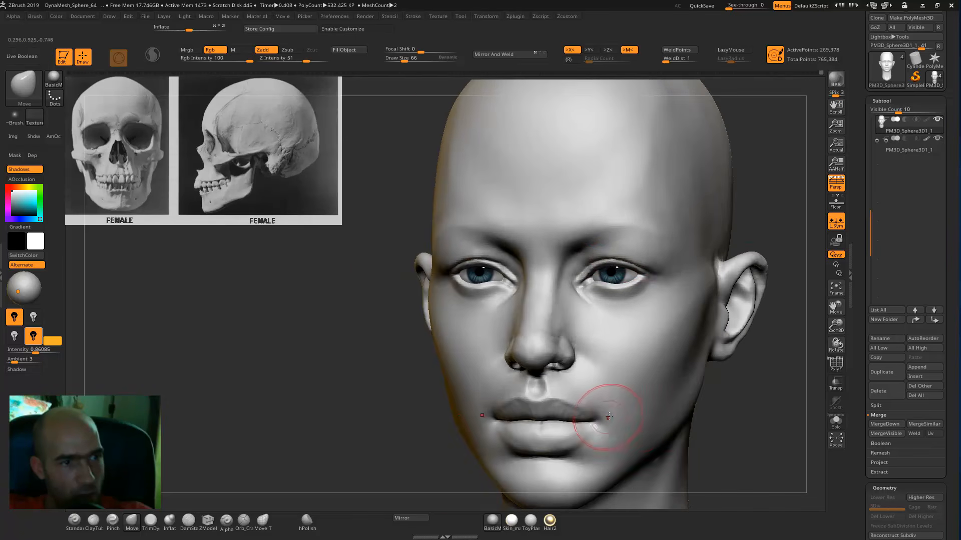
{"action": "left_click_drag", "start_coordinate": [743, 406], "coordinate": [796, 402]}
{"action": "left_click_drag", "start_coordinate": [700, 388], "coordinate": [643, 262], "text": "alt"}
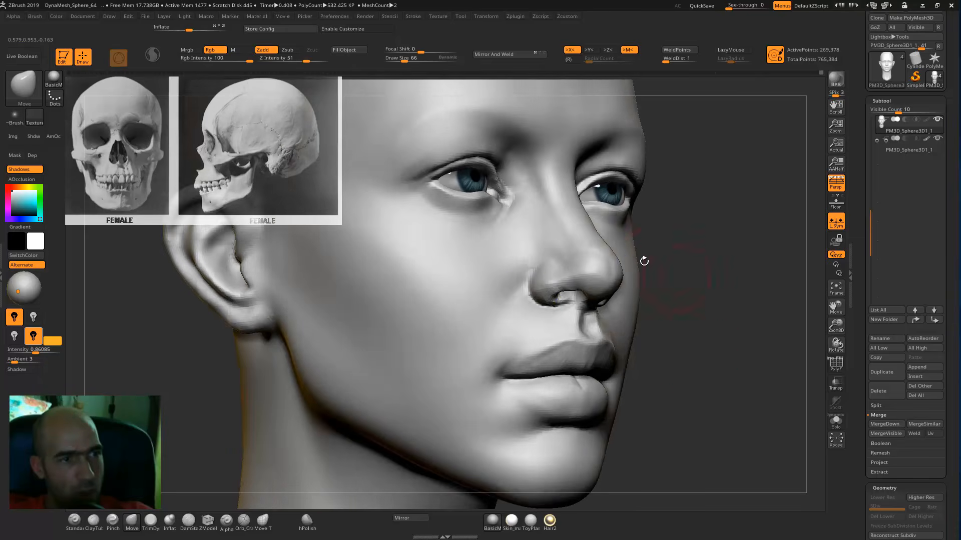
{"action": "mouse_move", "coordinate": [568, 272]}
{"action": "left_mouse_down", "text": "shift"}
{"action": "mouse_move", "coordinate": [538, 299]}
{"action": "mouse_move", "coordinate": [556, 334]}
{"action": "left_mouse_up", "text": "shift"}
{"action": "left_click_drag", "start_coordinate": [681, 353], "coordinate": [687, 322]}
{"action": "key", "text": "b"}
{"action": "key", "text": "d"}
{"action": "key", "text": "s"}
{"action": "left_click_drag", "start_coordinate": [508, 369], "coordinate": [512, 354]}
{"action": "mouse_move", "coordinate": [496, 388]}
{"action": "left_mouse_down"}
{"action": "mouse_move", "coordinate": [518, 344]}
{"action": "mouse_move", "coordinate": [495, 399]}
{"action": "mouse_move", "coordinate": [507, 341]}
{"action": "left_mouse_up"}
- Build up the surface around the mouth corner with the ClayTubes brush at draw size 66 and smooth it
{"action": "key", "text": "b"}
{"action": "key", "text": "c"}
{"action": "key", "text": "t"}
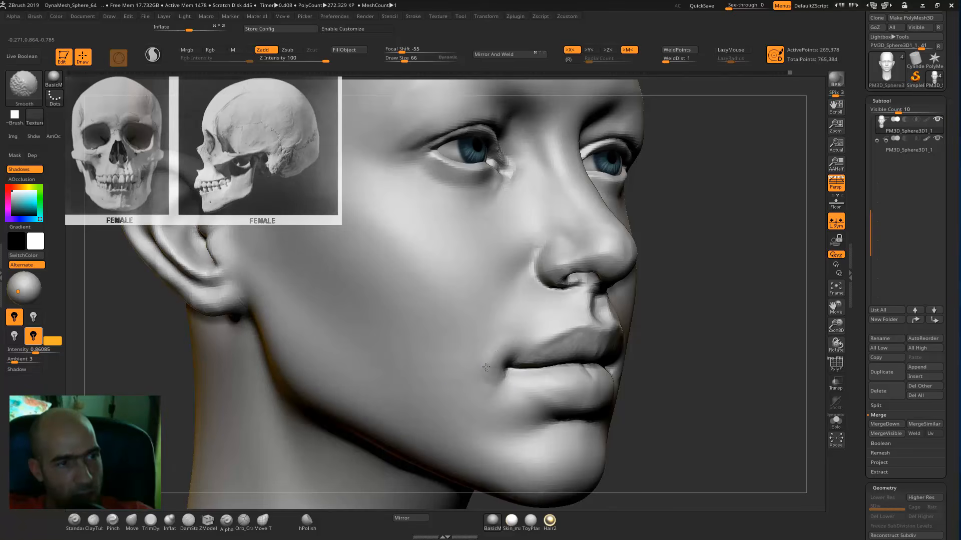
{"action": "mouse_move", "coordinate": [654, 373]}
{"action": "left_mouse_down", "text": "alt"}
{"action": "mouse_move", "coordinate": [647, 315]}
{"action": "mouse_move", "coordinate": [528, 351]}
{"action": "left_mouse_up", "text": "alt"}
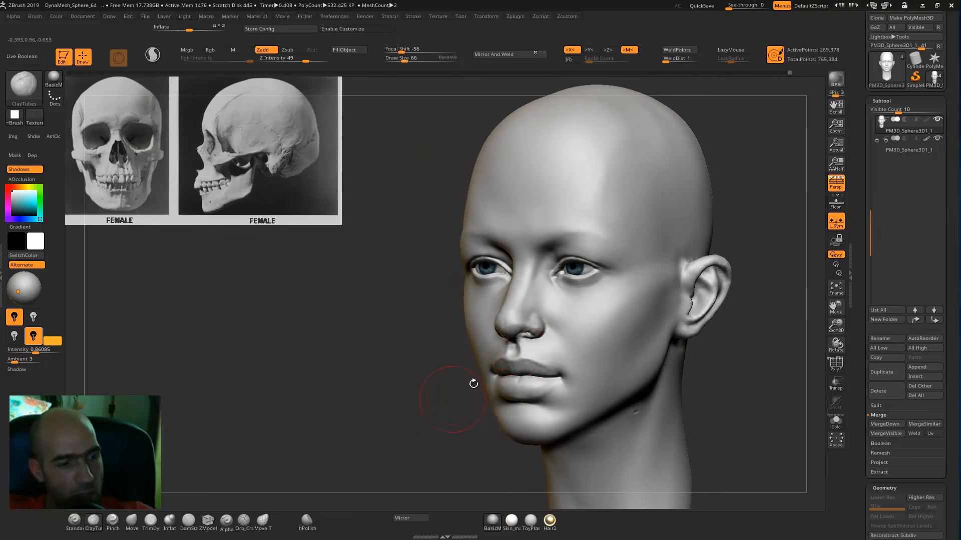
- Adjust the jaw angle below the ear with the Move brush at draw size 94 and smooth it
{"action": "key", "text": "b"}
{"action": "key", "text": "m"}
{"action": "key", "text": "v"}
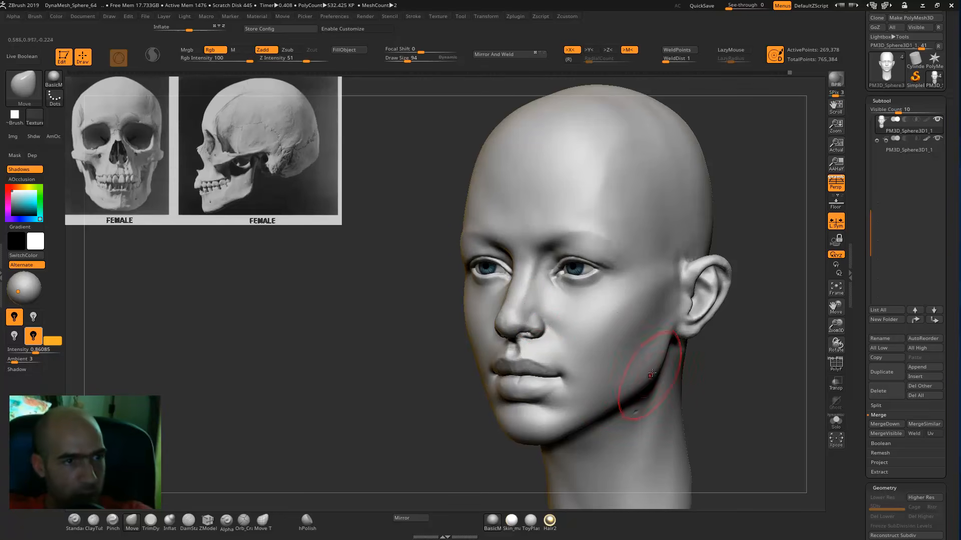
{"action": "key", "text": "shift"}
{"action": "mouse_move", "coordinate": [693, 391]}
{"action": "left_mouse_down"}
{"action": "mouse_move", "coordinate": [728, 392]}
{"action": "mouse_move", "coordinate": [728, 351]}
{"action": "mouse_move", "coordinate": [646, 326]}
{"action": "left_mouse_up"}
{"action": "mouse_move", "coordinate": [645, 286]}
{"action": "left_mouse_down"}
{"action": "mouse_move", "coordinate": [665, 272]}
{"action": "mouse_move", "coordinate": [627, 284]}
{"action": "mouse_move", "coordinate": [630, 308]}
{"action": "left_mouse_up"}
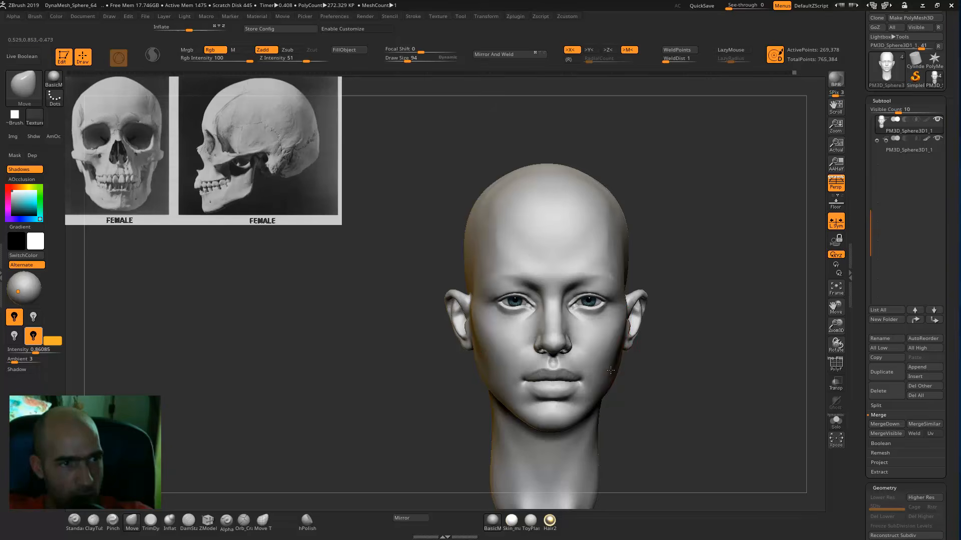
- Sculpt the lower cheek and jaw with the Standard brush at draw size 94 and smooth the transition toward the chin
{"action": "key", "text": "b"}
{"action": "key", "text": "s"}
{"action": "key", "text": "t"}
{"action": "mouse_move", "coordinate": [647, 369]}
{"action": "left_mouse_down"}
{"action": "mouse_move", "coordinate": [676, 349]}
{"action": "mouse_move", "coordinate": [630, 333]}
{"action": "left_mouse_up"}
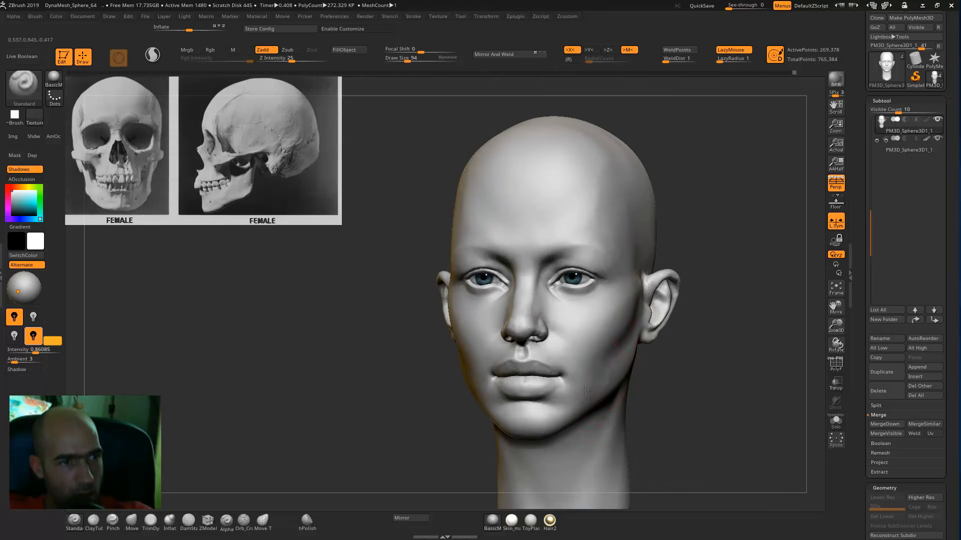
{"action": "key", "text": "shift"}
{"action": "mouse_move", "coordinate": [709, 366]}
{"action": "left_mouse_down", "text": "shift"}
{"action": "mouse_move", "coordinate": [644, 380]}
{"action": "mouse_move", "coordinate": [647, 405]}
{"action": "mouse_move", "coordinate": [661, 400]}
{"action": "mouse_move", "coordinate": [601, 405]}
{"action": "left_mouse_up", "text": "shift"}
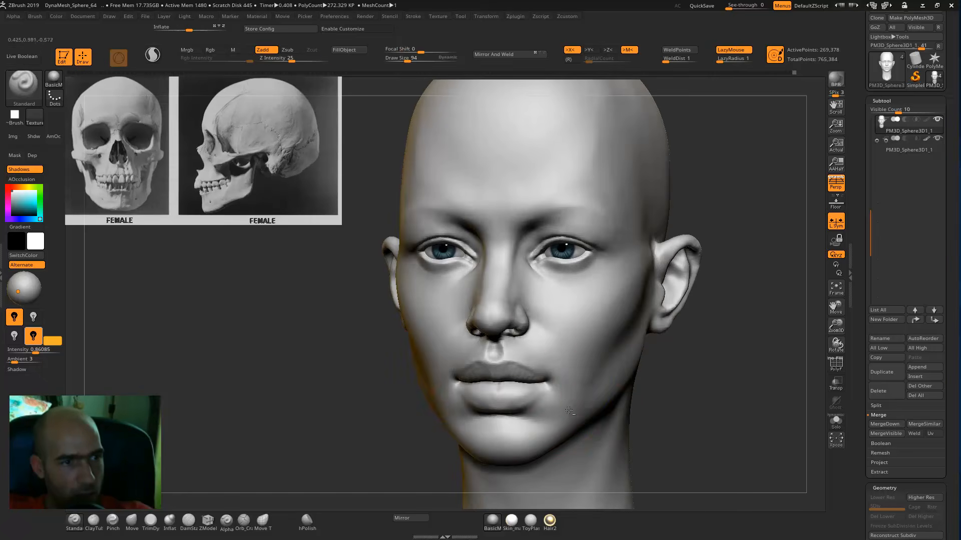
{"action": "key", "text": "shift"}
{"action": "mouse_move", "coordinate": [710, 368]}
{"action": "left_mouse_down", "text": "shift"}
{"action": "mouse_move", "coordinate": [693, 382]}
{"action": "mouse_move", "coordinate": [661, 363]}
{"action": "mouse_move", "coordinate": [663, 375]}
{"action": "mouse_move", "coordinate": [696, 380]}
{"action": "mouse_move", "coordinate": [570, 392]}
{"action": "left_mouse_up", "text": "shift"}
- Adjust the shape of the lips in side and three-quarter view with the Move brush at draw size 94
{"action": "left_click_drag", "start_coordinate": [652, 378], "coordinate": [665, 380]}
{"action": "key", "text": "b"}
{"action": "key", "text": "m"}
{"action": "key", "text": "v"}
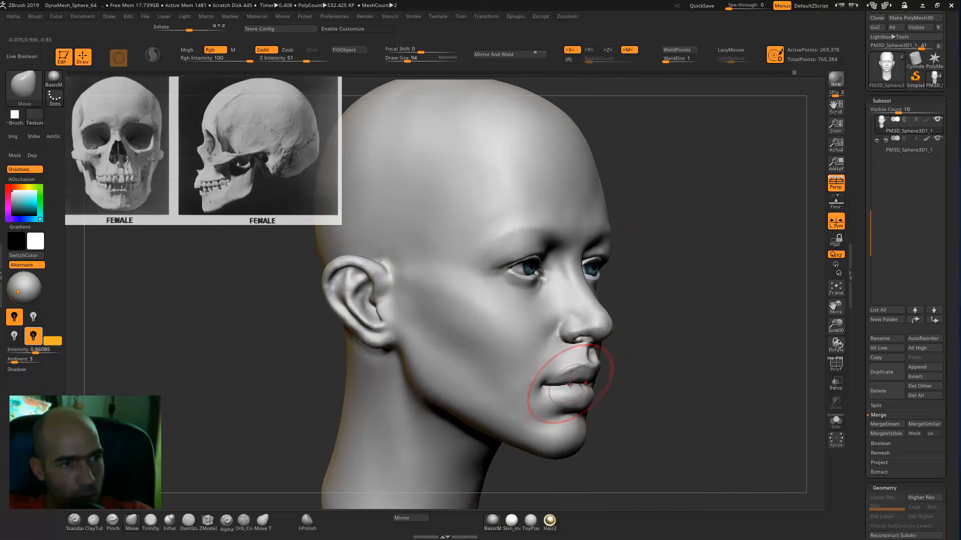
{"action": "left_click_drag", "start_coordinate": [624, 360], "coordinate": [569, 367]}
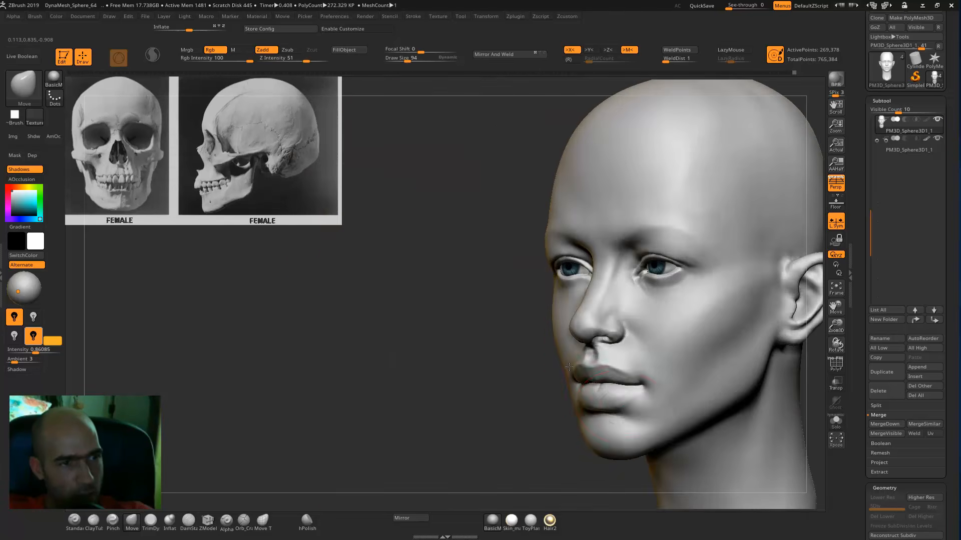
- Reshape the chin and the jawline beside it with the Move brush at draw size 94
{"action": "left_click_drag", "start_coordinate": [553, 437], "coordinate": [611, 415], "text": "alt"}
{"action": "right_click_drag", "start_coordinate": [620, 414], "coordinate": [618, 421]}
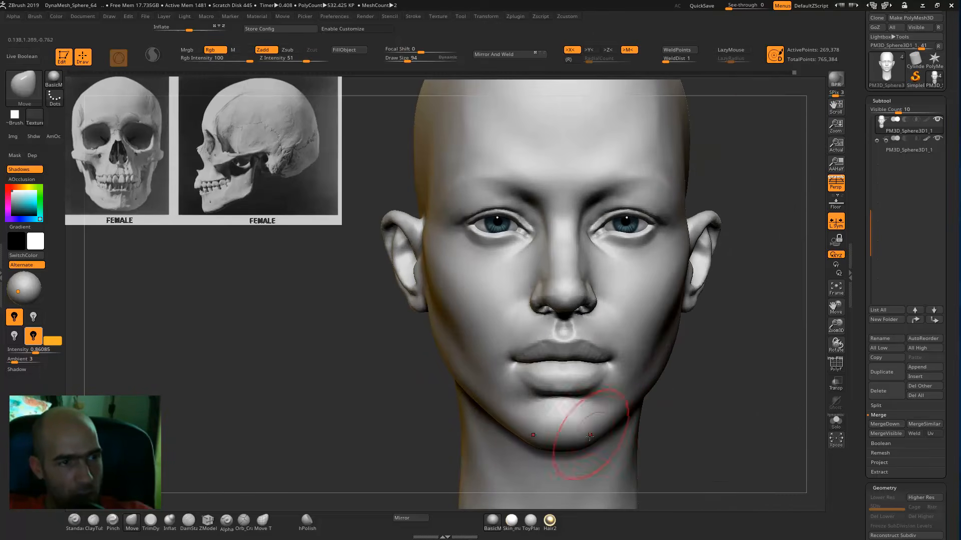
{"action": "mouse_move", "coordinate": [701, 396]}
{"action": "left_mouse_down", "text": "alt"}
{"action": "mouse_move", "coordinate": [686, 396]}
{"action": "mouse_move", "coordinate": [698, 406]}
{"action": "left_mouse_up", "text": "alt"}
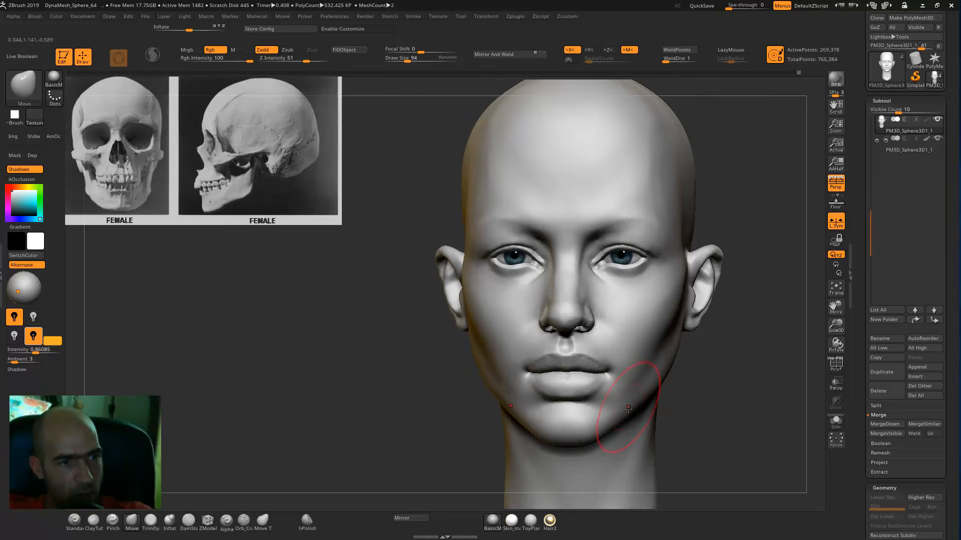
{"action": "left_click_drag", "start_coordinate": [624, 408], "coordinate": [624, 406]}
- Smooth the lower cheek and jawline between the mouth and the chin at draw size 94
{"action": "key", "text": "1"}
{"action": "left_click_drag", "start_coordinate": [729, 371], "coordinate": [694, 369]}
{"action": "key", "text": "2"}
{"action": "left_click_drag", "start_coordinate": [636, 383], "coordinate": [596, 427], "text": "shift"}
{"action": "left_click_drag", "start_coordinate": [626, 382], "coordinate": [602, 421], "text": "shift"}
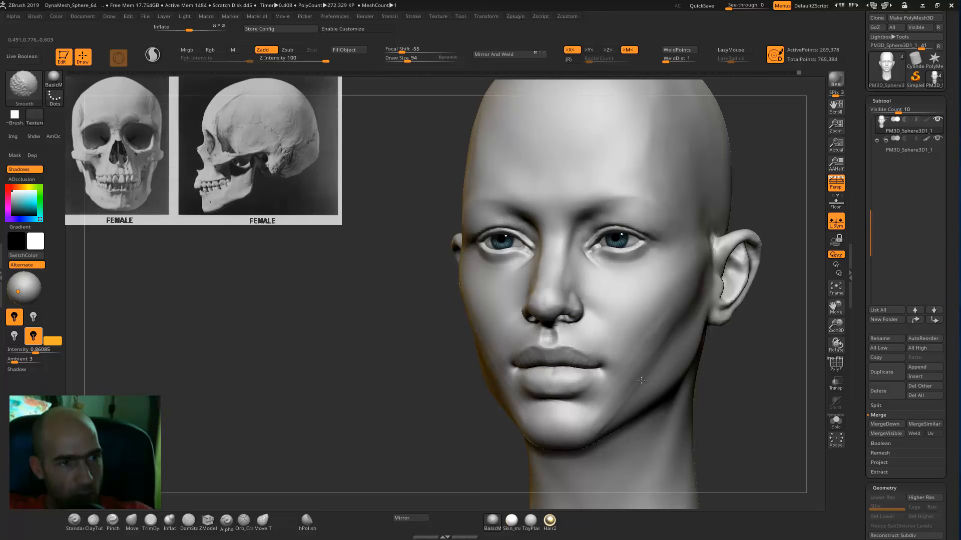
{"action": "left_click_drag", "start_coordinate": [745, 369], "coordinate": [623, 400], "text": "shift"}
{"action": "mouse_move", "coordinate": [740, 385]}
{"action": "left_mouse_down", "text": "alt"}
{"action": "mouse_move", "coordinate": [720, 347]}
{"action": "mouse_move", "coordinate": [744, 339]}
{"action": "mouse_move", "coordinate": [701, 320]}
{"action": "left_mouse_up", "text": "alt"}
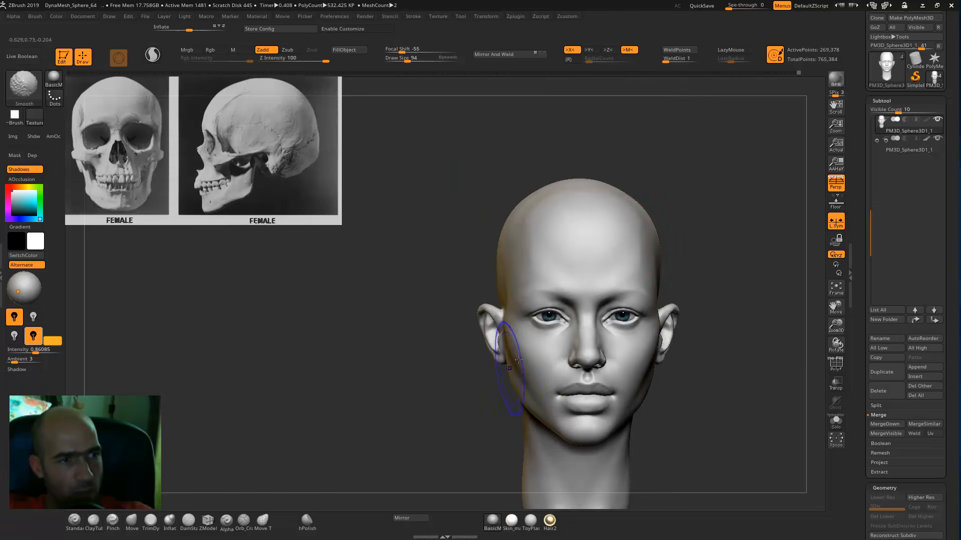
- Flatten the cheek above the jawline with the TrimDynamic brush at draw size 94 and smooth the surface
{"action": "mouse_move", "coordinate": [726, 242]}
{"action": "left_mouse_down"}
{"action": "mouse_move", "coordinate": [755, 266]}
{"action": "mouse_move", "coordinate": [724, 242]}
{"action": "mouse_move", "coordinate": [682, 357]}
{"action": "left_mouse_up"}
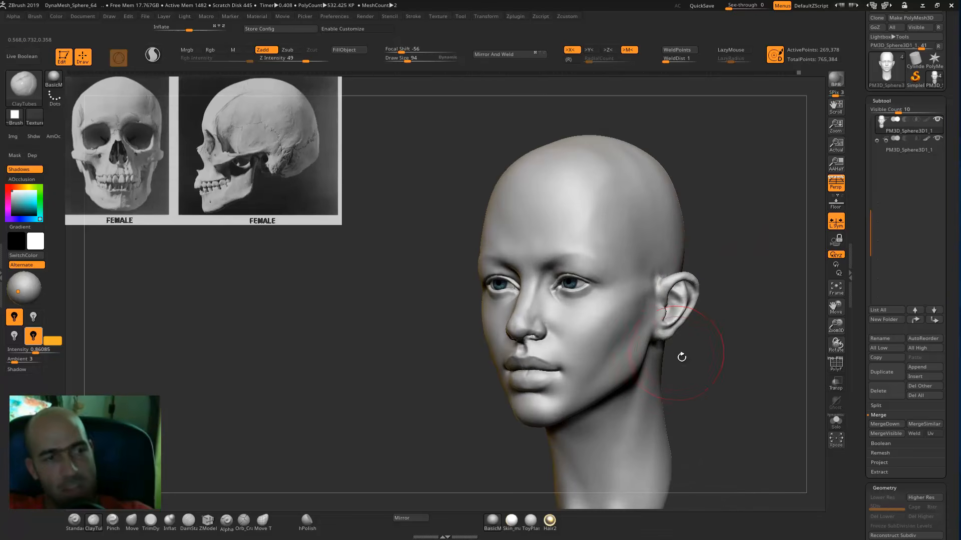
{"action": "key", "text": "b"}
{"action": "key", "text": "t"}
{"action": "key", "text": "d"}
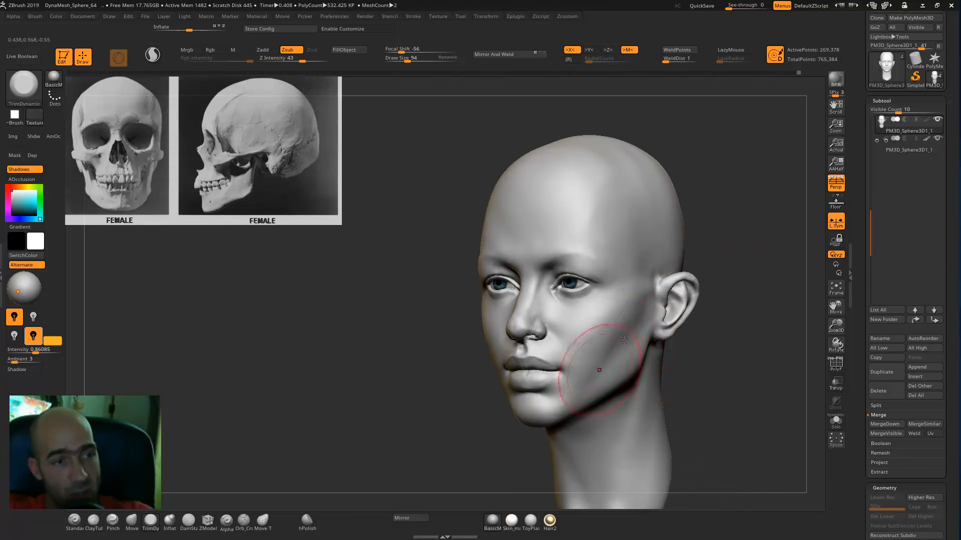
{"action": "key", "text": "b"}
{"action": "key", "text": "c"}
{"action": "key", "text": "t"}
{"action": "left_click_drag", "start_coordinate": [629, 335], "coordinate": [619, 345], "text": "shift"}
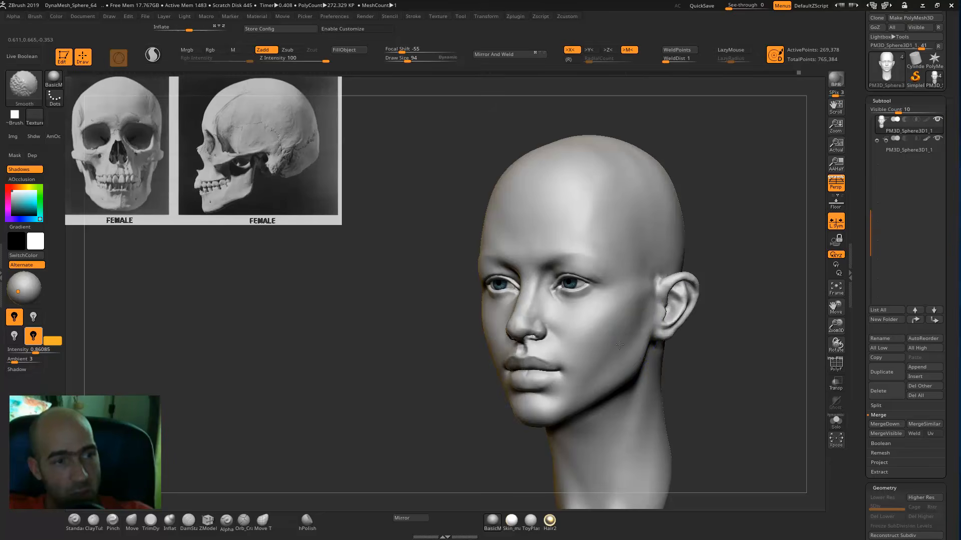
{"action": "mouse_move", "coordinate": [716, 350]}
{"action": "left_mouse_down", "text": "shift"}
{"action": "mouse_move", "coordinate": [735, 341]}
{"action": "mouse_move", "coordinate": [702, 344]}
{"action": "mouse_move", "coordinate": [646, 390]}
{"action": "left_mouse_up", "text": "shift"}
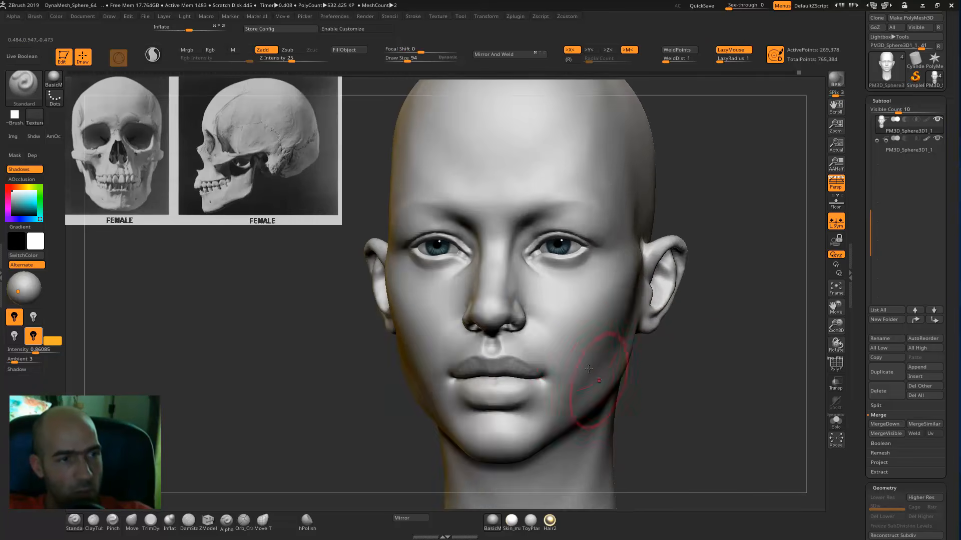
- Refine the cheek plane beside the mouth corner with the DamStandard brush at draw size 94 and smooth it
{"action": "key", "text": "shift"}
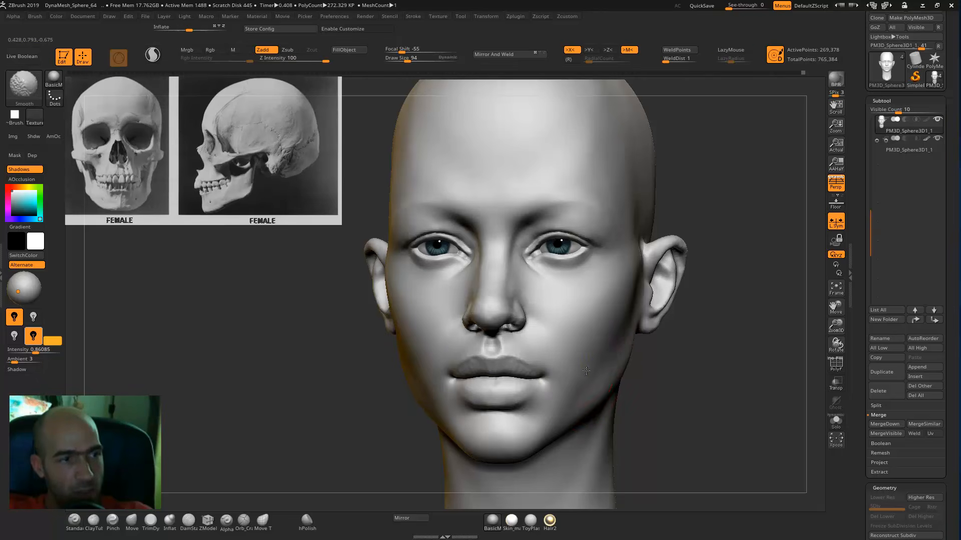
{"action": "left_click_drag", "start_coordinate": [678, 374], "coordinate": [650, 368]}
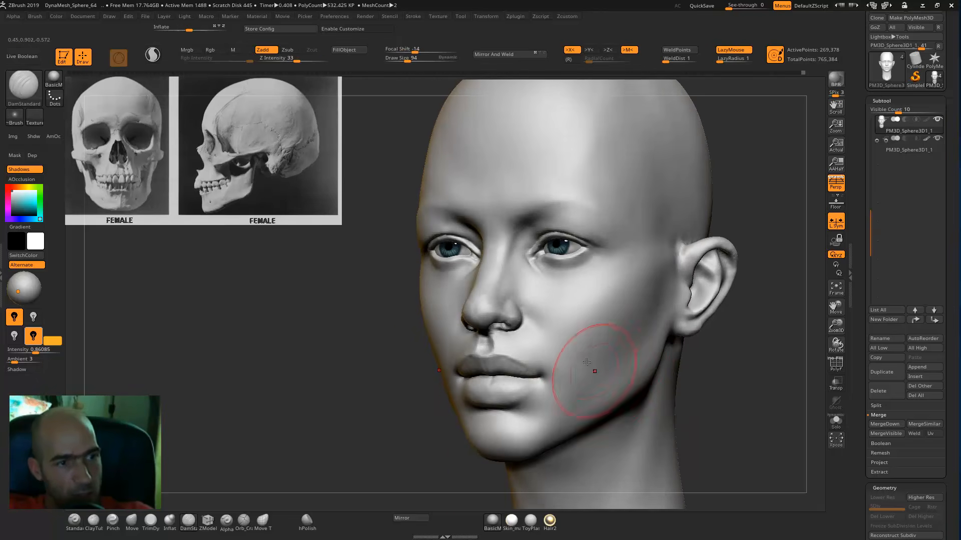
{"action": "left_click_drag", "start_coordinate": [566, 349], "coordinate": [577, 381], "text": "alt"}
{"action": "mouse_move", "coordinate": [561, 345]}
{"action": "left_mouse_down", "text": "alt"}
{"action": "mouse_move", "coordinate": [577, 382]}
{"action": "mouse_move", "coordinate": [575, 349]}
{"action": "mouse_move", "coordinate": [590, 382]}
{"action": "left_mouse_up", "text": "alt"}
{"action": "key", "text": "shift"}
{"action": "right_click_drag", "start_coordinate": [630, 359], "coordinate": [596, 365]}
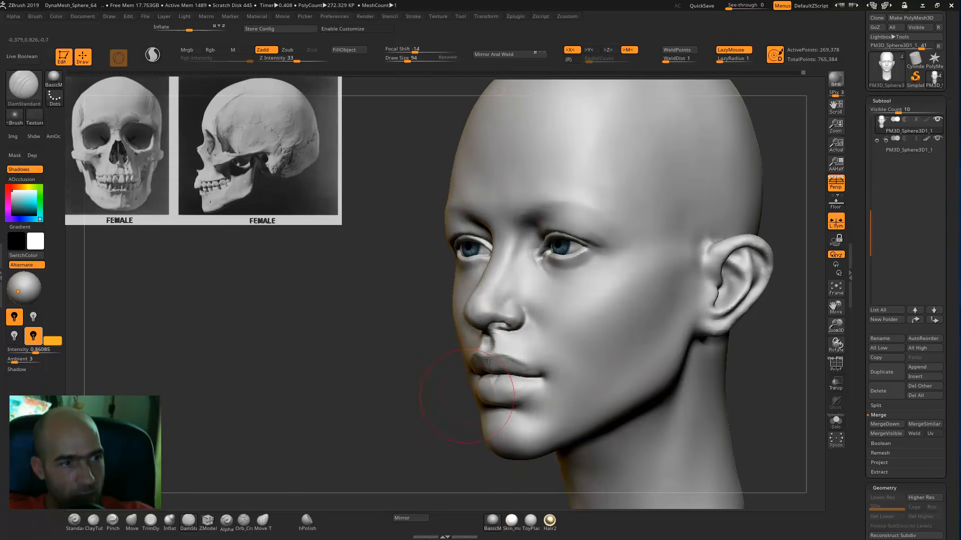
- Adjust the mouth corners, lips and lower jawline with the Move brush in front and side views
{"action": "right_click_drag", "start_coordinate": [458, 414], "coordinate": [644, 376]}
{"action": "key", "text": "b"}
{"action": "key", "text": "m"}
{"action": "key", "text": "v"}
{"action": "mouse_move", "coordinate": [726, 381]}
{"action": "right_mouse_down", "text": "ctrl"}
{"action": "mouse_move", "coordinate": [592, 322]}
{"action": "mouse_move", "coordinate": [568, 280]}
{"action": "right_mouse_up", "text": "ctrl"}
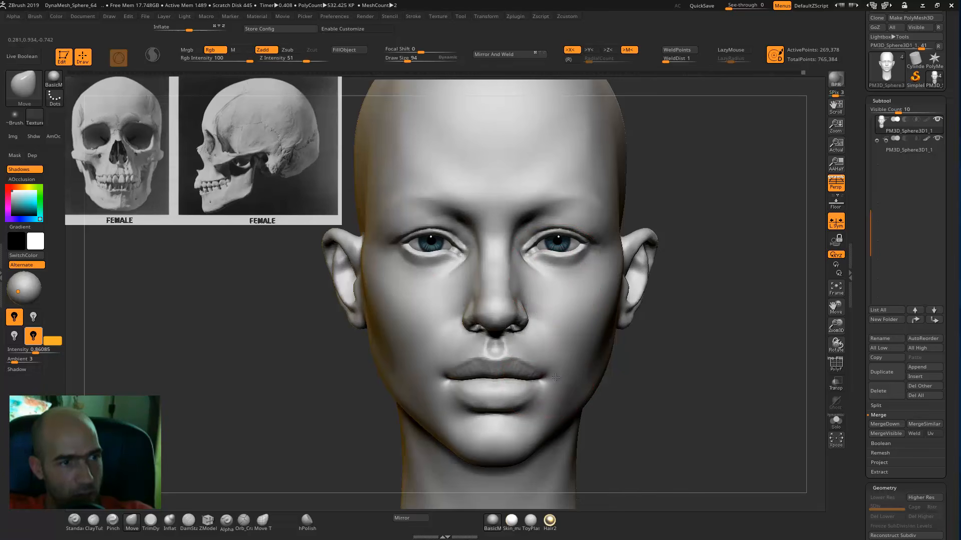
{"action": "right_click_drag", "start_coordinate": [669, 373], "coordinate": [545, 373], "text": "ctrl"}
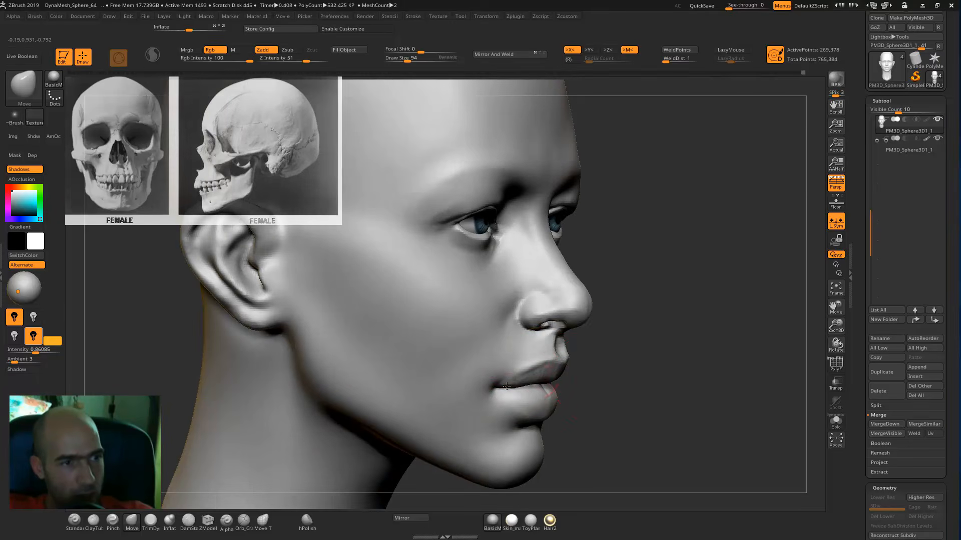
{"action": "mouse_move", "coordinate": [654, 375]}
{"action": "right_mouse_down", "text": "ctrl"}
{"action": "mouse_move", "coordinate": [620, 339]}
{"action": "mouse_move", "coordinate": [635, 345]}
{"action": "mouse_move", "coordinate": [649, 335]}
{"action": "mouse_move", "coordinate": [630, 362]}
{"action": "mouse_move", "coordinate": [628, 335]}
{"action": "mouse_move", "coordinate": [656, 253]}
{"action": "mouse_move", "coordinate": [689, 254]}
{"action": "mouse_move", "coordinate": [671, 313]}
{"action": "mouse_move", "coordinate": [694, 326]}
{"action": "mouse_move", "coordinate": [665, 373]}
{"action": "right_mouse_up", "text": "ctrl"}
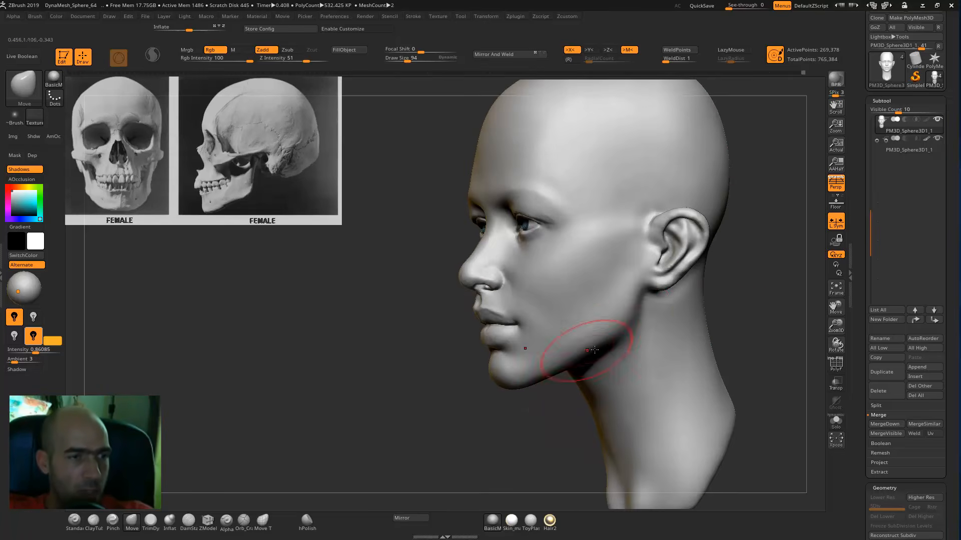
{"action": "mouse_move", "coordinate": [781, 295]}
{"action": "right_mouse_down"}
{"action": "mouse_move", "coordinate": [662, 313]}
{"action": "mouse_move", "coordinate": [645, 371]}
{"action": "right_mouse_up"}
- Define the back of the jaw just below the earlobe with the DamStandard brush at draw size 94
{"action": "key", "text": "b"}
{"action": "key", "text": "d"}
{"action": "key", "text": "s"}
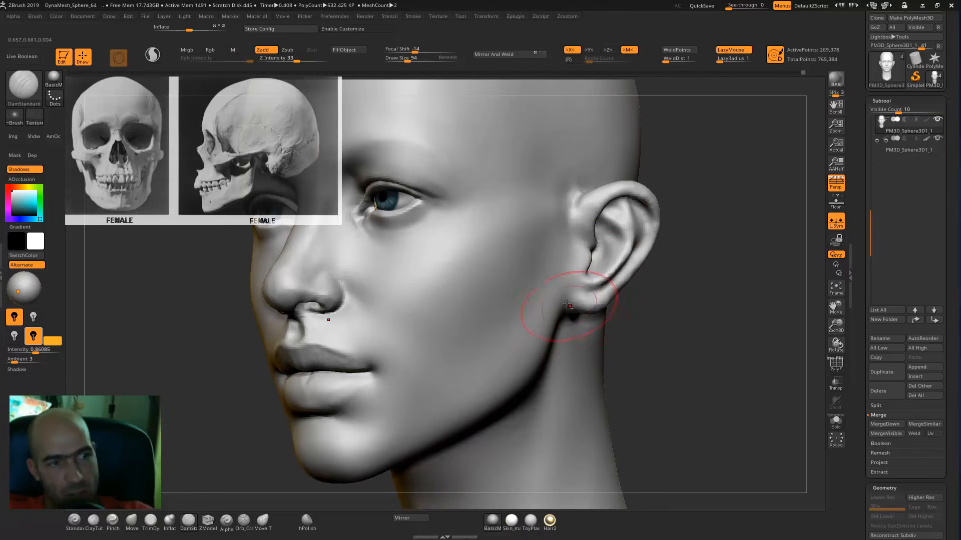
{"action": "right_click_drag", "start_coordinate": [663, 287], "coordinate": [602, 230]}
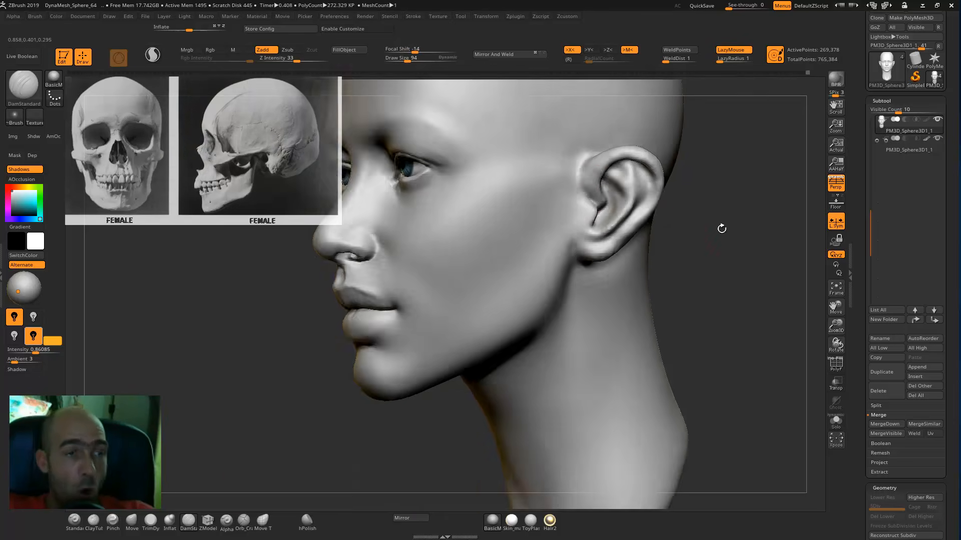
{"action": "left_click_drag", "start_coordinate": [721, 228], "coordinate": [781, 382]}
- Nudge the lower eyelid near the inner eye corner upward with the Move brush at draw size 54
{"action": "mouse_move", "coordinate": [502, 235]}
{"action": "left_mouse_down", "text": "alt"}
{"action": "mouse_move", "coordinate": [525, 241]}
{"action": "mouse_move", "coordinate": [518, 235]}
{"action": "left_mouse_up", "text": "alt"}
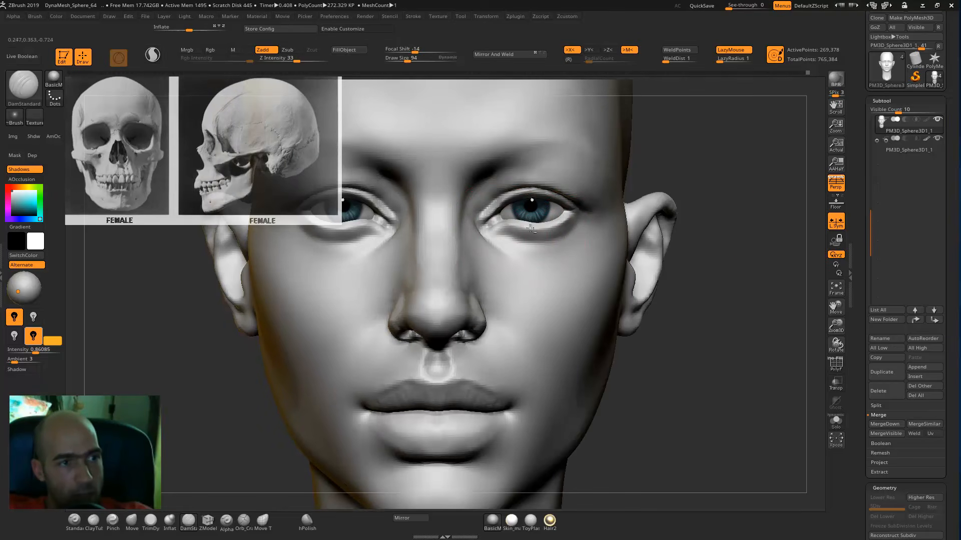
{"action": "left_click_drag", "start_coordinate": [792, 250], "coordinate": [808, 273], "text": "alt"}
{"action": "left_click_drag", "start_coordinate": [743, 232], "coordinate": [725, 285], "text": "alt"}
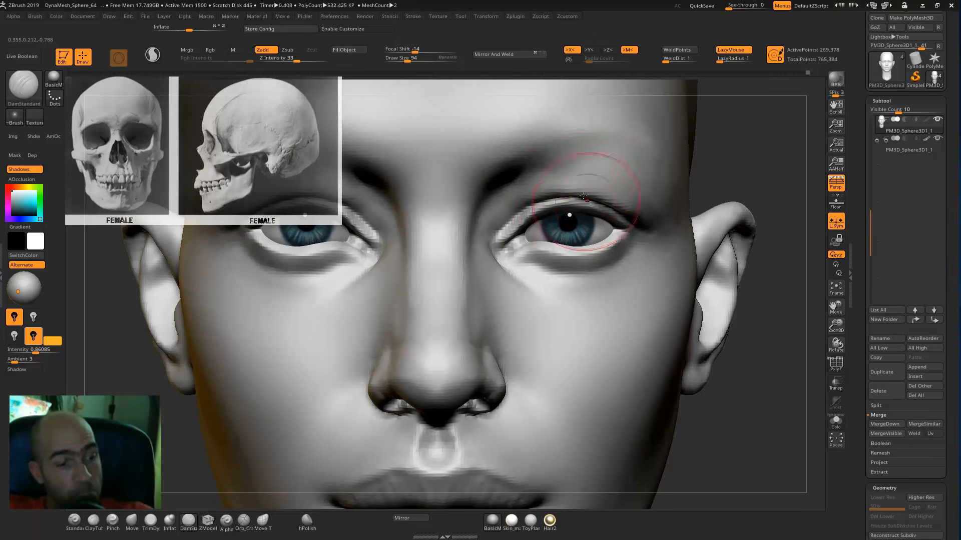
{"action": "key", "text": "b"}
{"action": "key", "text": "m"}
{"action": "key", "text": "v"}
{"action": "key", "text": "bracketleft"}
{"action": "key", "text": "bracketleft"}
{"action": "key", "text": "bracketleft"}
{"action": "key", "text": "bracketleft"}
{"action": "left_click_drag", "start_coordinate": [545, 252], "coordinate": [546, 247]}
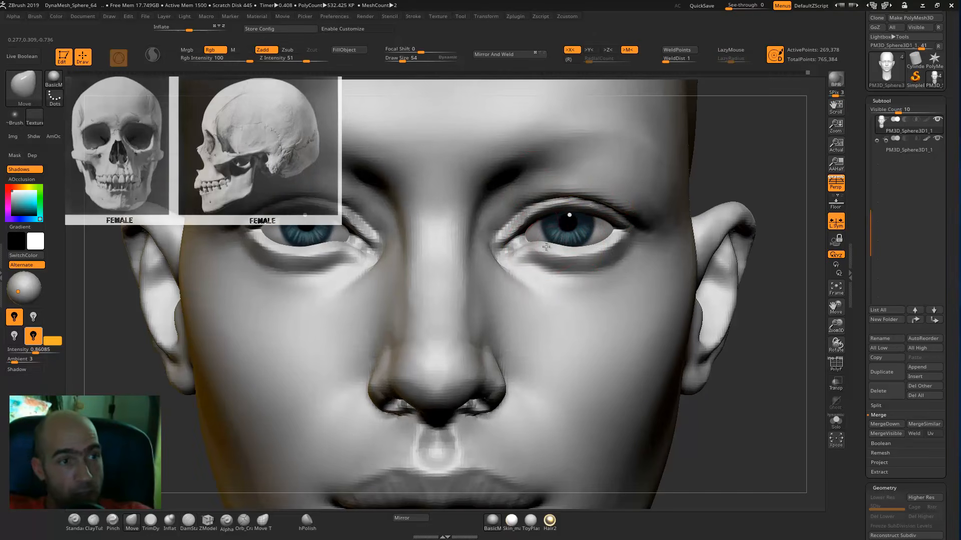
- Sculpt the lower eyelid rim with the Standard brush at draw size 54
{"action": "key", "text": "b"}
{"action": "key", "text": "s"}
{"action": "key", "text": "t"}
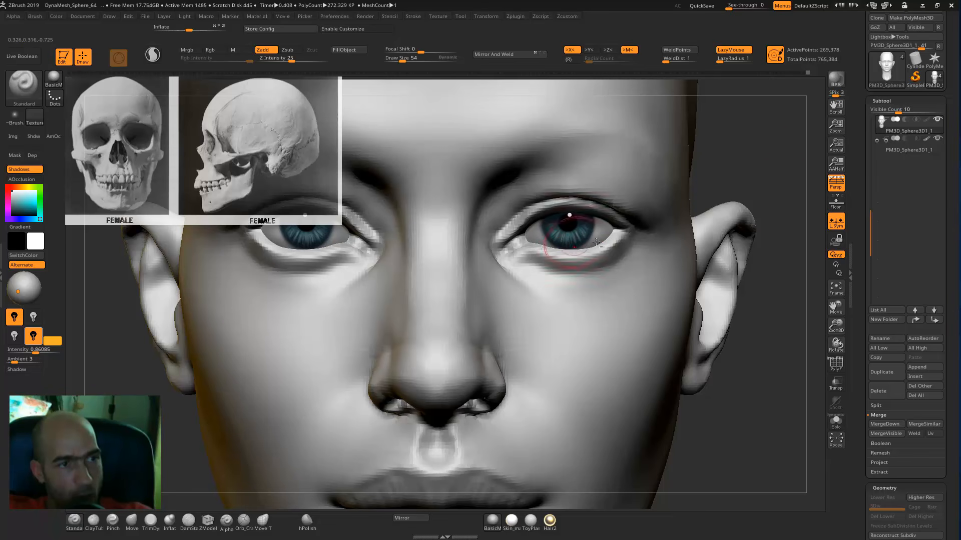
- Paint a mask along the upper and lower eyelid rims at draw size 54 to suggest dark lash lines
{"action": "key", "text": "f"}
{"action": "left_click_drag", "start_coordinate": [676, 202], "coordinate": [680, 232], "text": "alt"}
{"action": "left_click_drag", "start_coordinate": [725, 200], "coordinate": [713, 218], "text": "alt"}
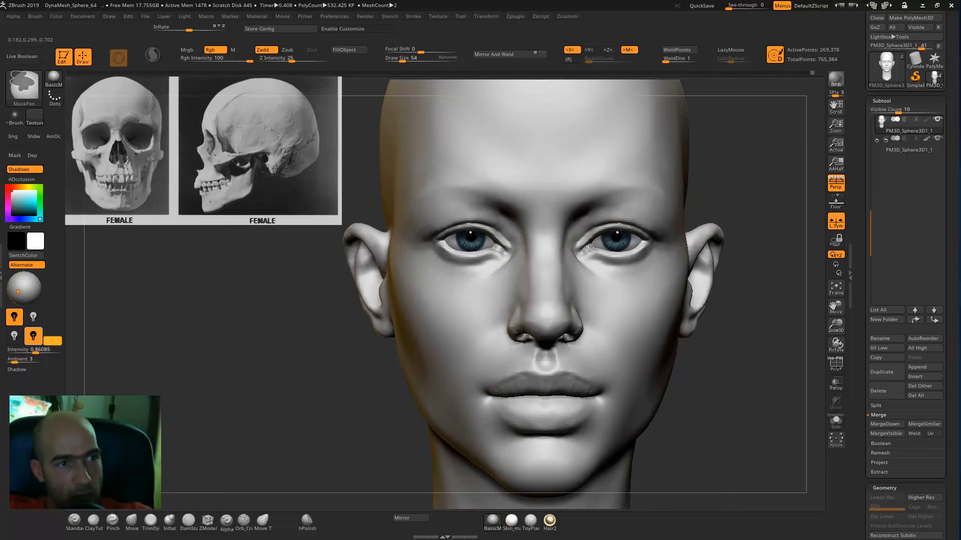
{"action": "left_click_drag", "start_coordinate": [595, 238], "coordinate": [648, 238], "text": "ctrl"}
{"action": "mouse_move", "coordinate": [585, 244]}
{"action": "left_mouse_down", "text": "ctrl"}
{"action": "mouse_move", "coordinate": [641, 242]}
{"action": "mouse_move", "coordinate": [623, 242]}
{"action": "left_mouse_up", "text": "ctrl"}
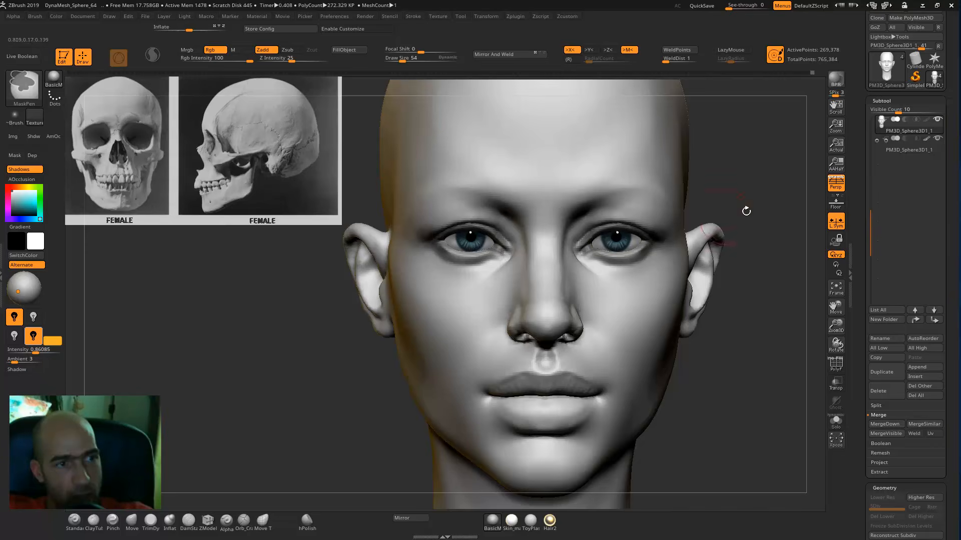
{"action": "left_click_drag", "start_coordinate": [746, 211], "coordinate": [644, 237]}
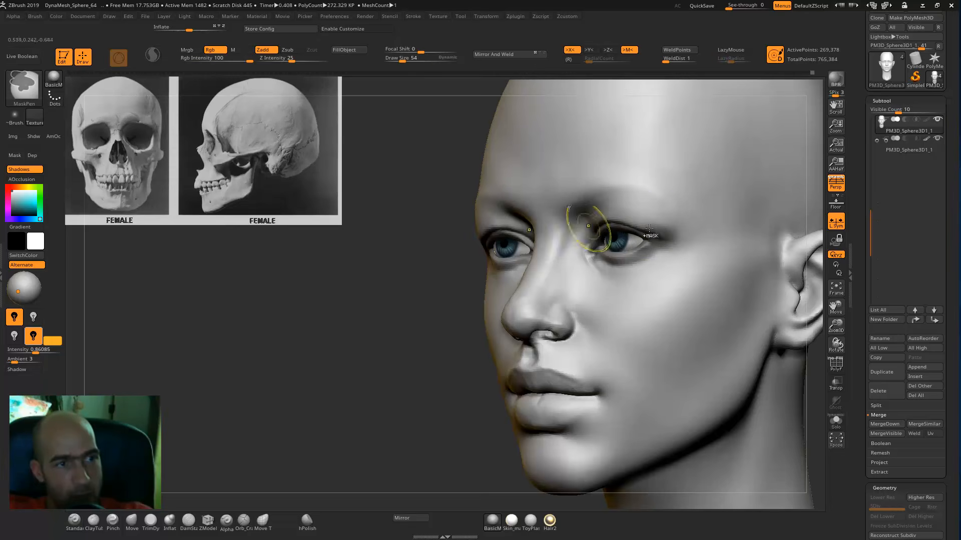
{"action": "left_click_drag", "start_coordinate": [399, 340], "coordinate": [506, 305], "text": "shift"}
{"action": "mouse_move", "coordinate": [650, 228]}
{"action": "left_mouse_down", "text": "shift"}
{"action": "mouse_move", "coordinate": [583, 232]}
{"action": "mouse_move", "coordinate": [633, 220]}
{"action": "mouse_move", "coordinate": [579, 210]}
{"action": "mouse_move", "coordinate": [616, 190]}
{"action": "left_mouse_up", "text": "shift"}
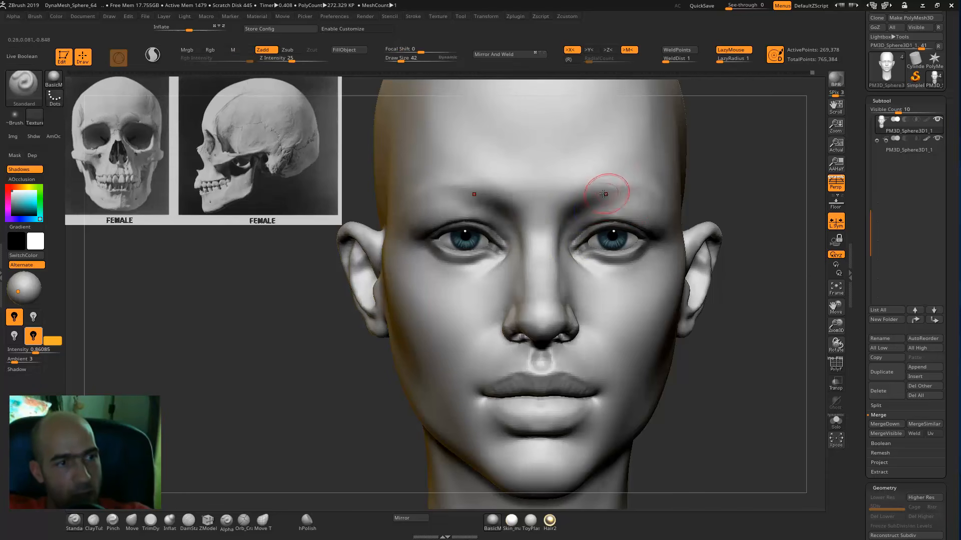
- Paint arched eyebrows as a mask at draw size 30 and trim their outer ends by erasing part of it
{"action": "key", "text": "ctrl"}
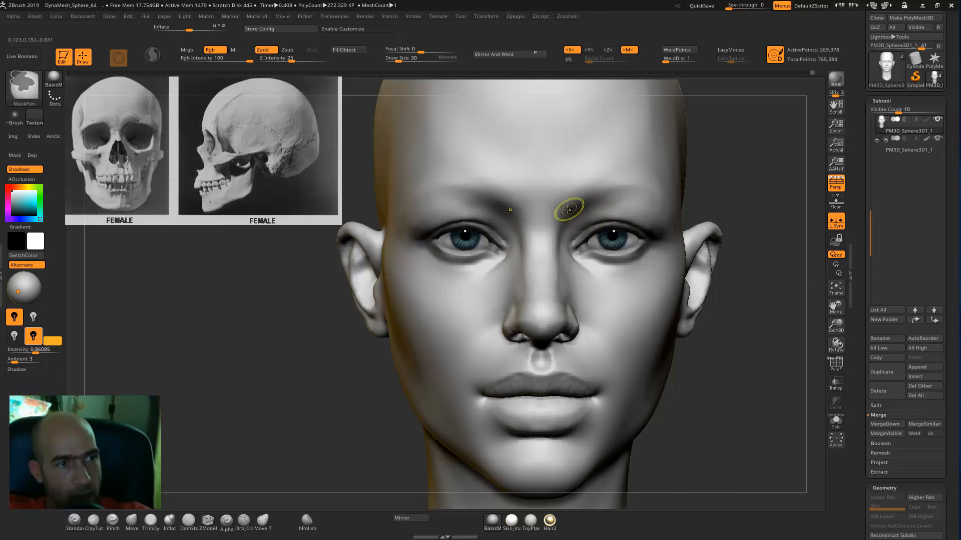
{"action": "left_click_drag", "start_coordinate": [612, 194], "coordinate": [641, 189], "text": "ctrl"}
{"action": "left_click_drag", "start_coordinate": [734, 194], "coordinate": [552, 199]}
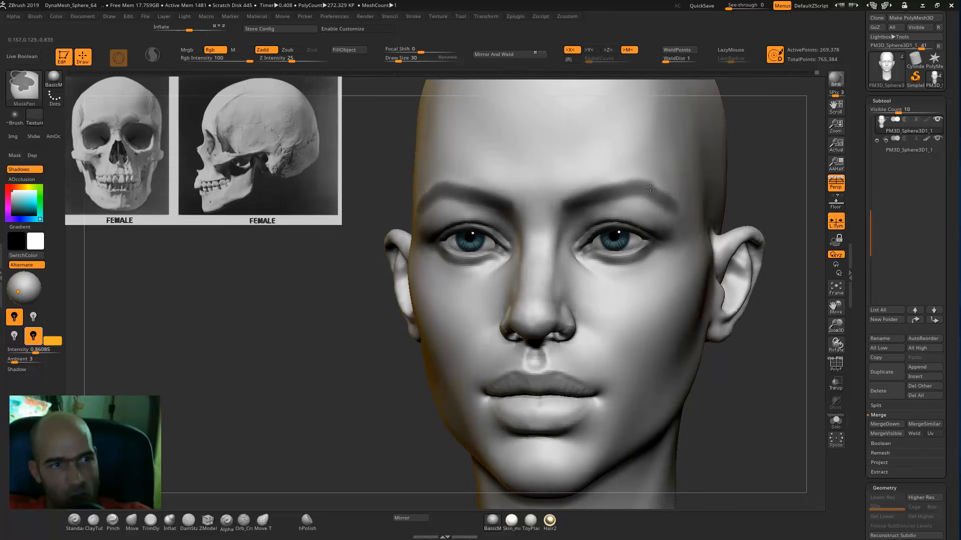
{"action": "left_click_drag", "start_coordinate": [640, 184], "coordinate": [675, 205], "text": "ctrl+alt"}
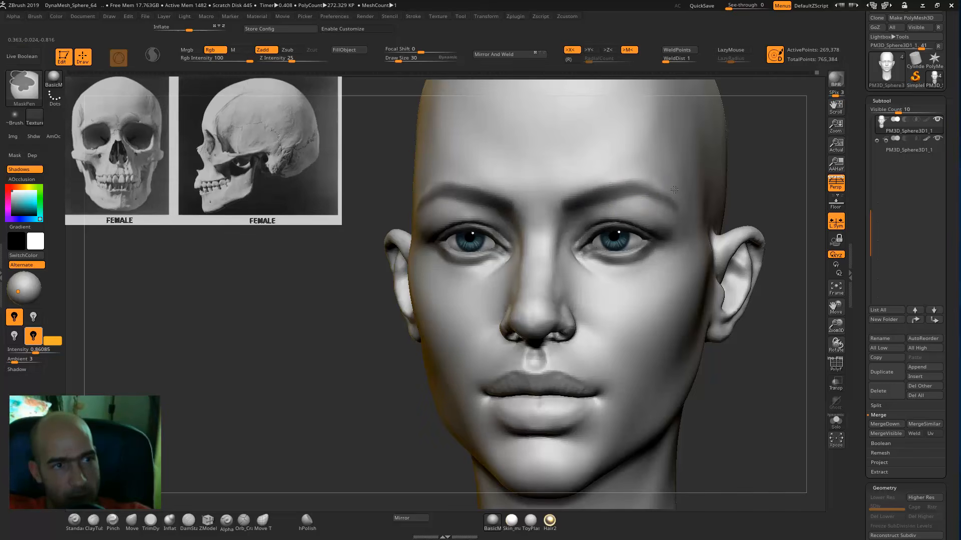
{"action": "left_click_drag", "start_coordinate": [757, 200], "coordinate": [650, 205]}
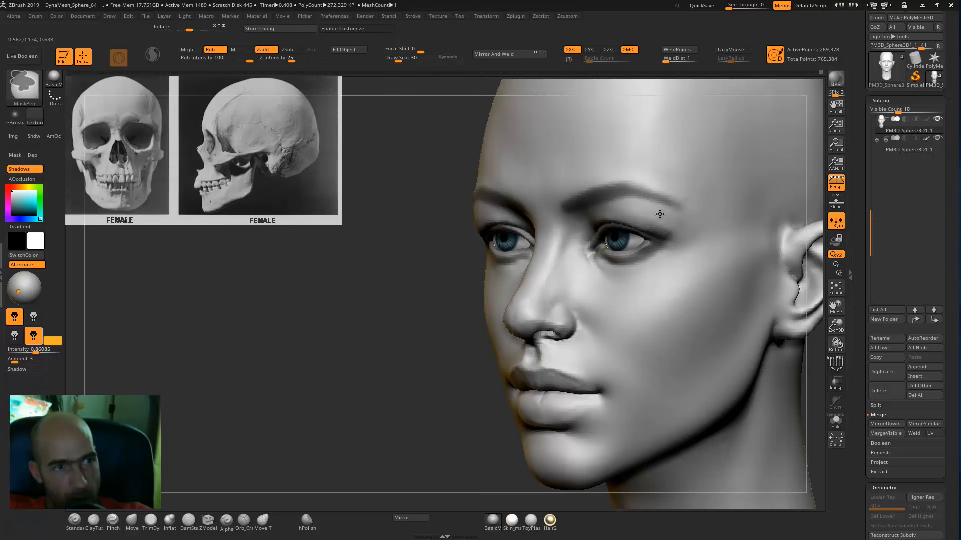
- Examine the masked eyebrows, lash lines and overall head proportions from the front and in three-quarter view
{"action": "left_click_drag", "start_coordinate": [457, 345], "coordinate": [480, 295], "text": "alt"}
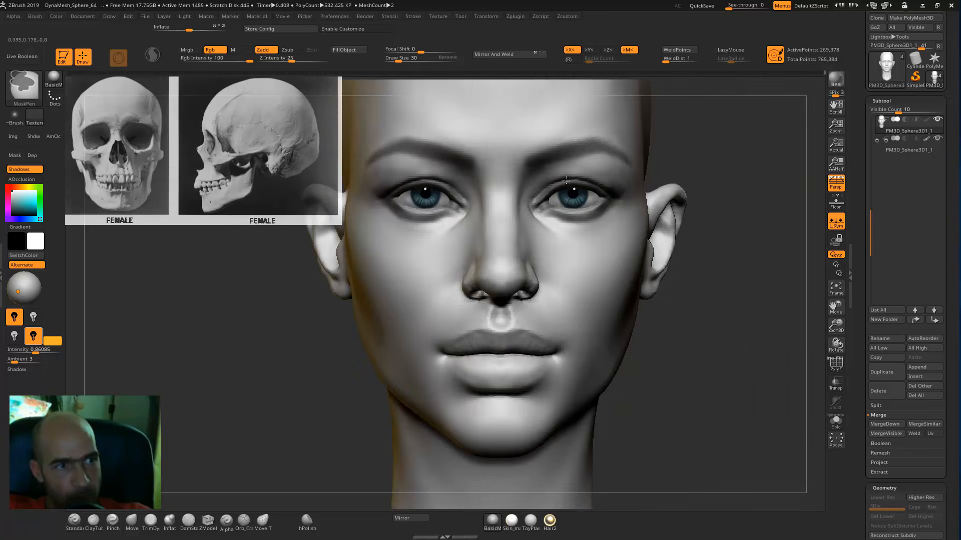
{"action": "left_click_drag", "start_coordinate": [654, 189], "coordinate": [608, 279]}
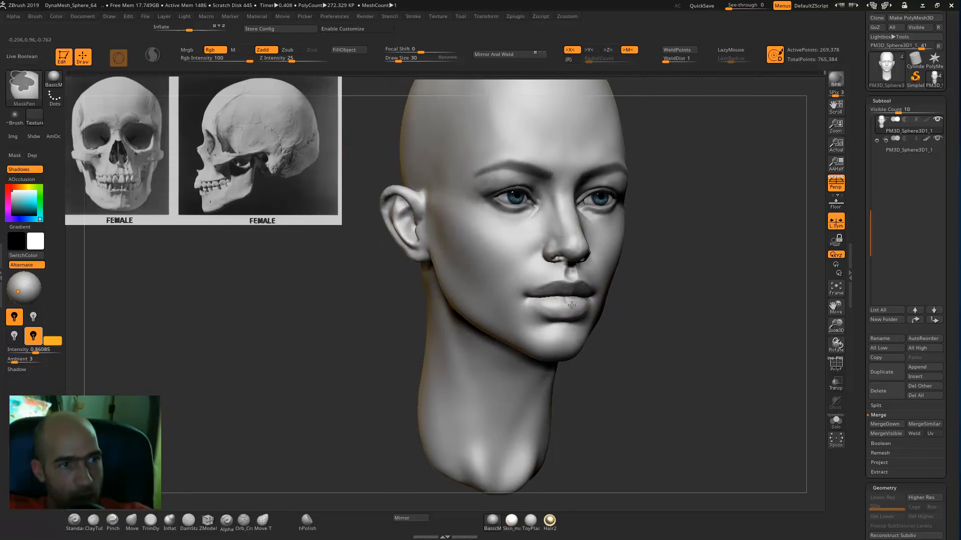
{"action": "left_click_drag", "start_coordinate": [673, 284], "coordinate": [636, 288], "text": "alt"}
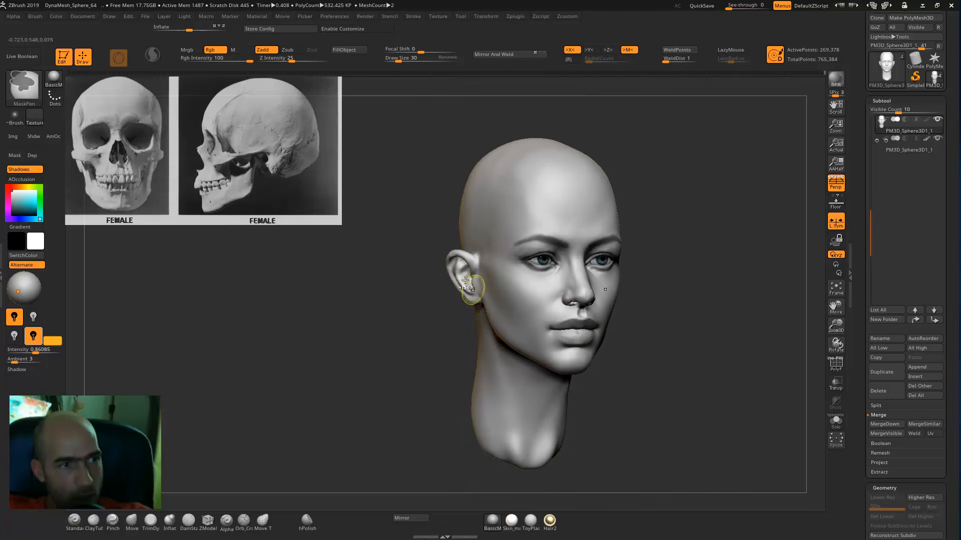
{"action": "mouse_move", "coordinate": [685, 261]}
{"action": "left_mouse_down"}
{"action": "mouse_move", "coordinate": [679, 247]}
{"action": "mouse_move", "coordinate": [695, 239]}
{"action": "mouse_move", "coordinate": [703, 276]}
{"action": "left_mouse_up"}
{"action": "mouse_move", "coordinate": [703, 276]}
{"action": "left_mouse_down"}
{"action": "mouse_move", "coordinate": [711, 305]}
{"action": "mouse_move", "coordinate": [693, 326]}
{"action": "mouse_move", "coordinate": [617, 308]}
{"action": "left_mouse_up"}
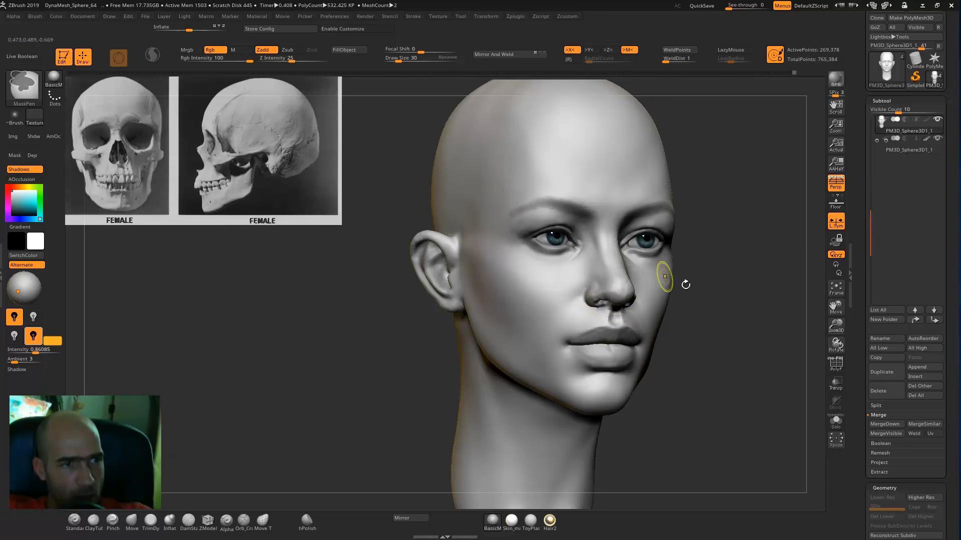
{"action": "left_click_drag", "start_coordinate": [685, 284], "coordinate": [626, 266], "text": "alt"}
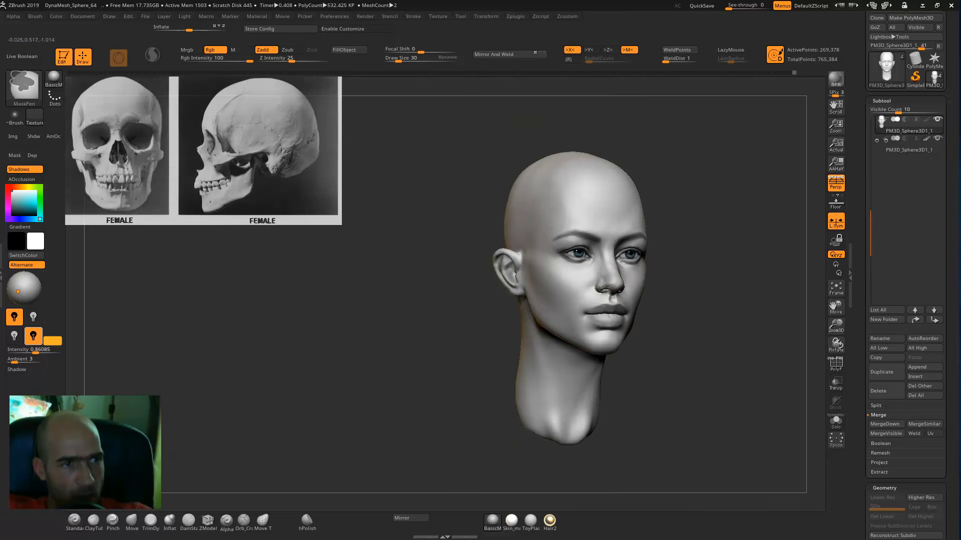
{"action": "mouse_move", "coordinate": [690, 303]}
{"action": "left_mouse_down"}
{"action": "mouse_move", "coordinate": [695, 321]}
{"action": "mouse_move", "coordinate": [678, 286]}
{"action": "left_mouse_up"}
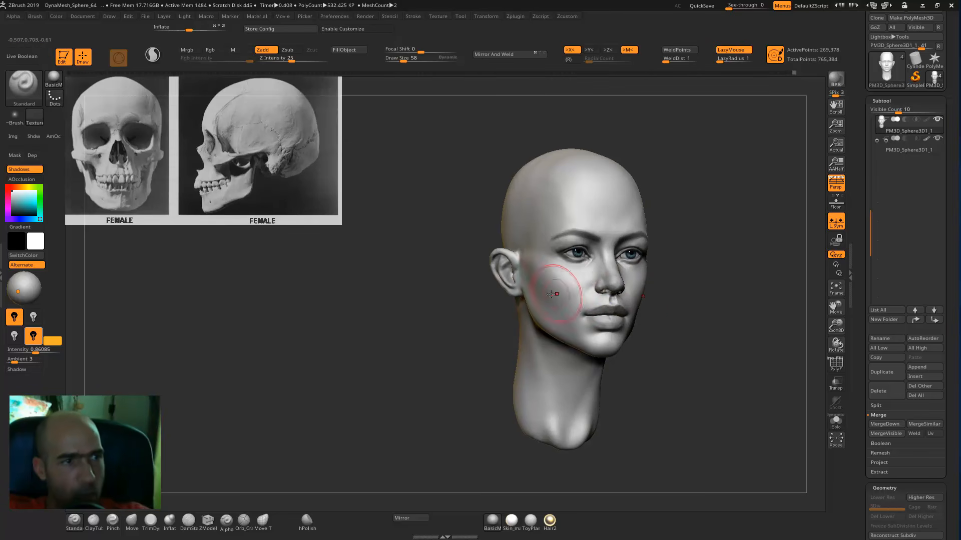
- Adjust the cheek, jaw contour and the neck below the ear with the Move brush at draw size 94
{"action": "key", "text": "ctrl"}
{"action": "mouse_move", "coordinate": [693, 333]}
{"action": "right_mouse_down", "text": "ctrl"}
{"action": "mouse_move", "coordinate": [712, 322]}
{"action": "mouse_move", "coordinate": [674, 354]}
{"action": "right_mouse_up", "text": "ctrl"}
{"action": "key", "text": "b"}
{"action": "key", "text": "m"}
{"action": "key", "text": "v"}
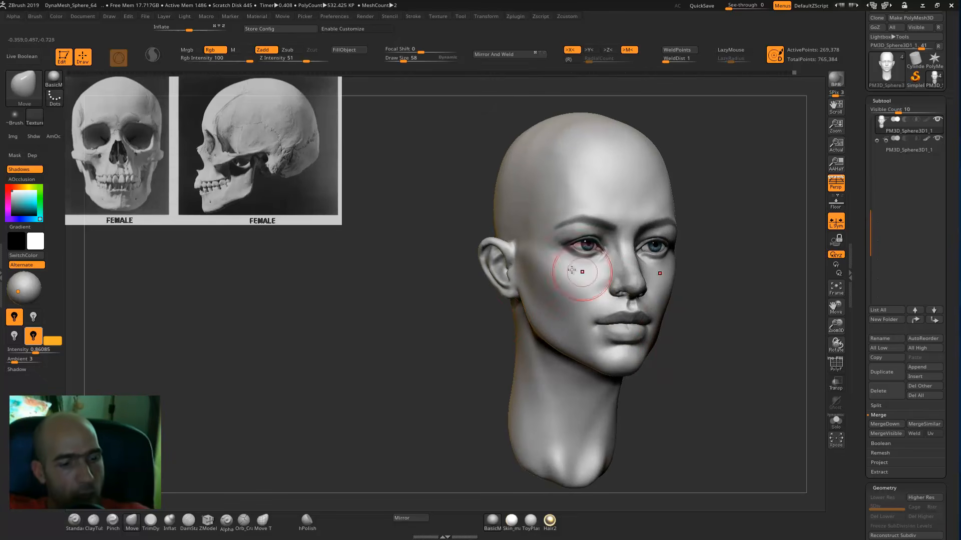
{"action": "mouse_move", "coordinate": [476, 315]}
{"action": "left_mouse_down"}
{"action": "mouse_move", "coordinate": [472, 304]}
{"action": "mouse_move", "coordinate": [440, 338]}
{"action": "left_mouse_up"}
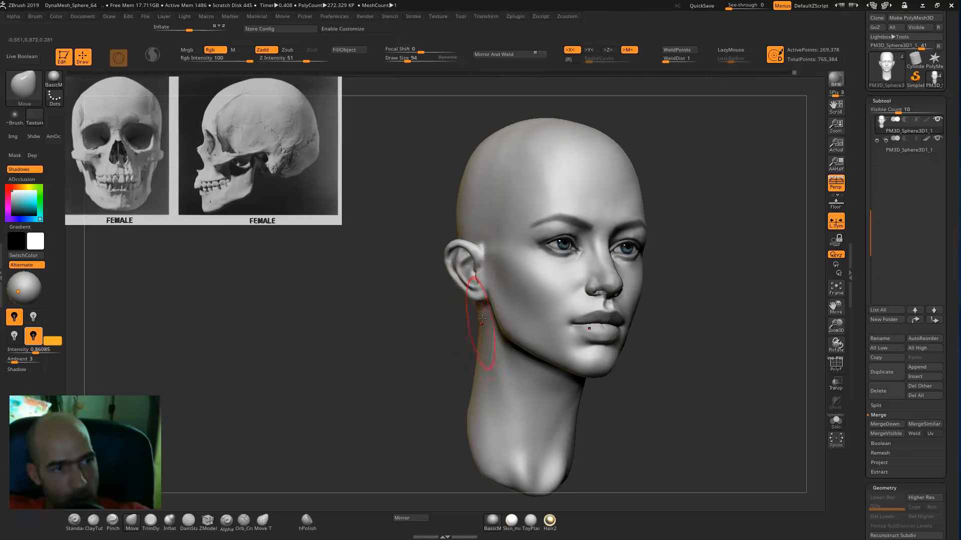
{"action": "left_click_drag", "start_coordinate": [678, 334], "coordinate": [630, 365]}
{"action": "left_click_drag", "start_coordinate": [602, 433], "coordinate": [730, 262]}
{"action": "mouse_move", "coordinate": [682, 329]}
{"action": "left_mouse_down", "text": "alt"}
{"action": "mouse_move", "coordinate": [667, 281]}
{"action": "mouse_move", "coordinate": [656, 334]}
{"action": "mouse_move", "coordinate": [637, 349]}
{"action": "mouse_move", "coordinate": [621, 345]}
{"action": "left_mouse_up", "text": "alt"}
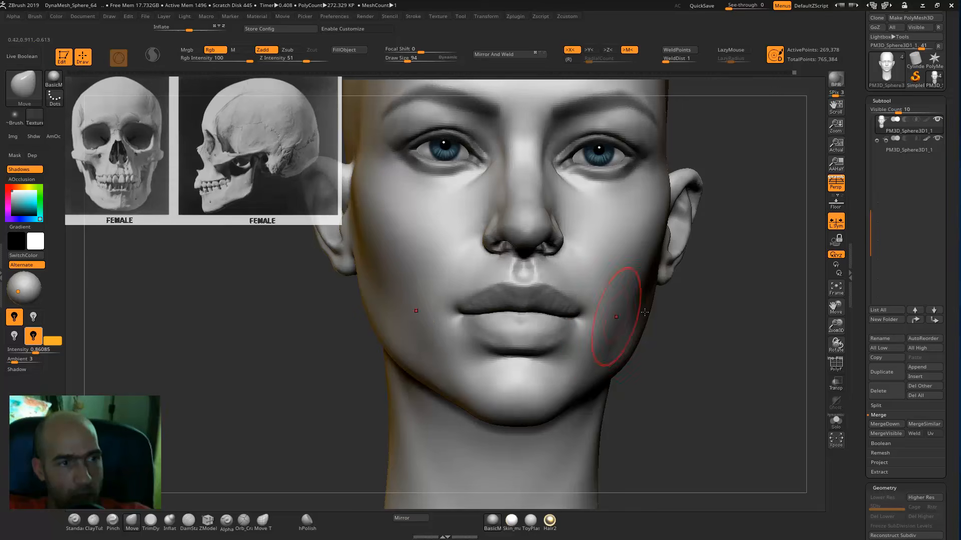
- Reshape and smooth the philtrum ridge between nose and upper lip, refining its edge with the Pinch brush at draw size 74
{"action": "key", "text": "f"}
{"action": "left_click_drag", "start_coordinate": [695, 317], "coordinate": [709, 287]}
{"action": "key", "text": "f"}
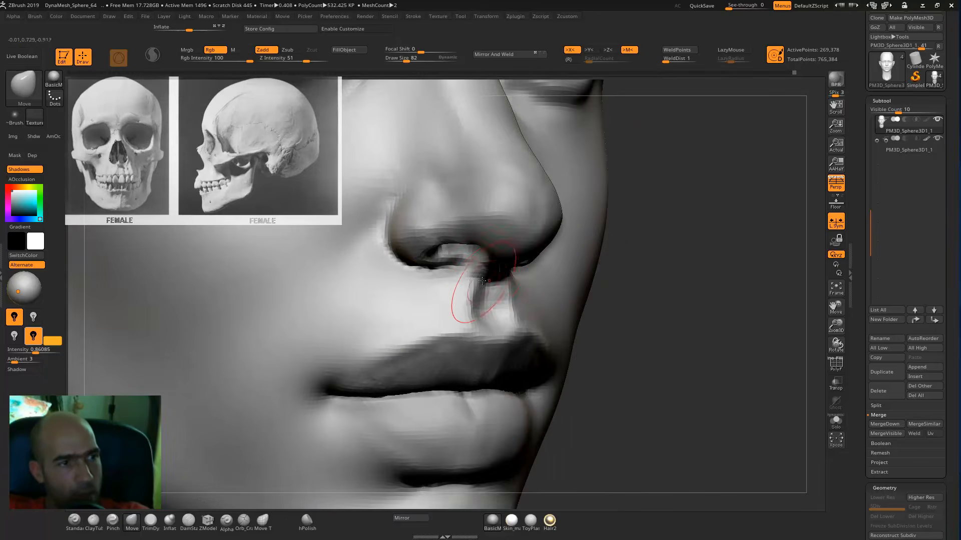
{"action": "left_click_drag", "start_coordinate": [457, 305], "coordinate": [463, 295]}
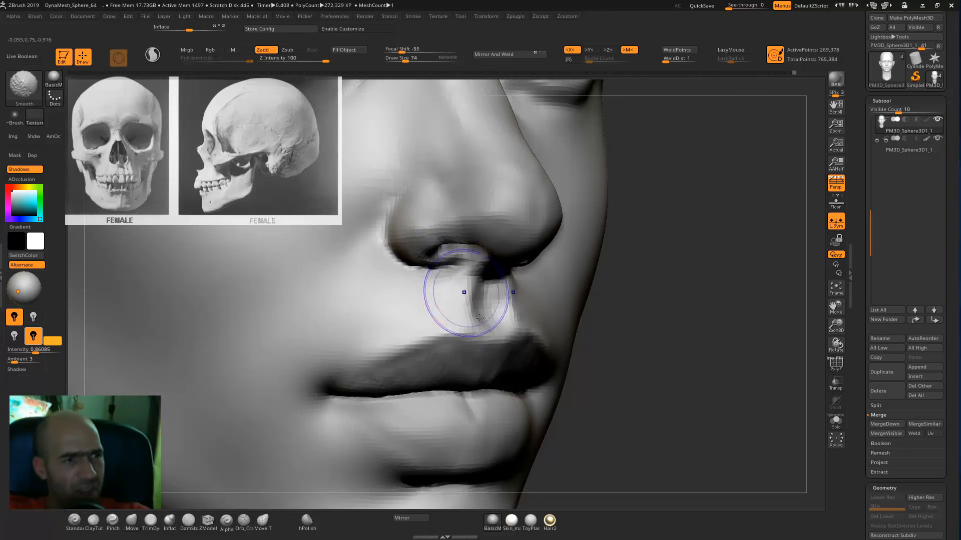
{"action": "mouse_move", "coordinate": [605, 293]}
{"action": "left_mouse_down", "text": "alt"}
{"action": "mouse_move", "coordinate": [645, 354]}
{"action": "mouse_move", "coordinate": [651, 385]}
{"action": "left_mouse_up", "text": "alt"}
{"action": "left_click_drag", "start_coordinate": [588, 285], "coordinate": [653, 345], "text": "alt"}
{"action": "left_click_drag", "start_coordinate": [471, 254], "coordinate": [461, 283]}
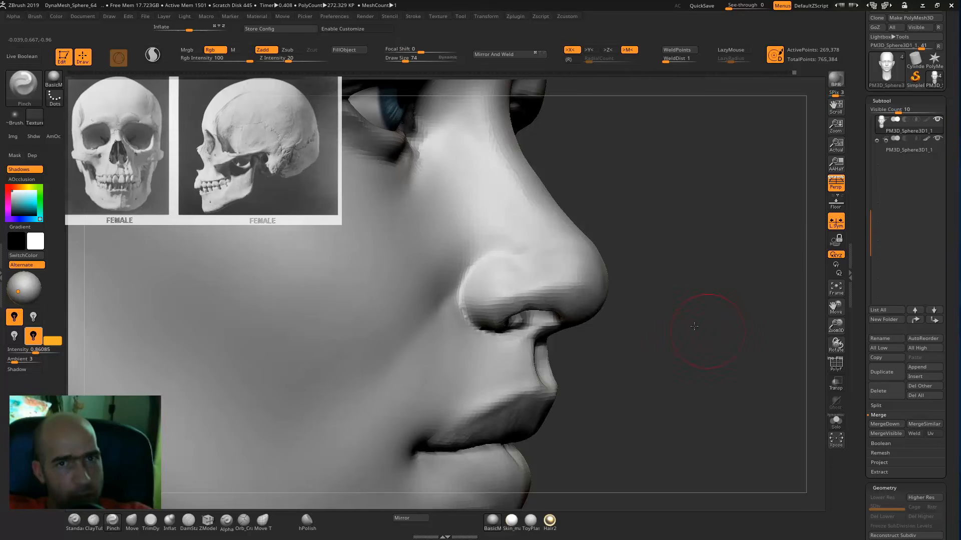
- Smooth the cheek surface between the eye and the corner of the mouth
{"action": "key", "text": "f"}
{"action": "left_click_drag", "start_coordinate": [579, 275], "coordinate": [558, 332]}
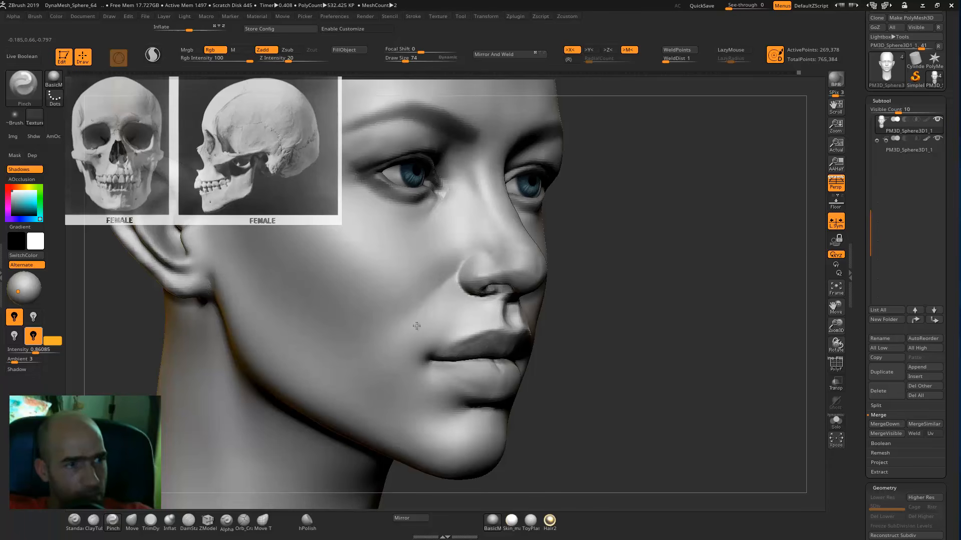
{"action": "key", "text": "shift"}
{"action": "mouse_move", "coordinate": [406, 288]}
{"action": "left_mouse_down", "text": "shift"}
{"action": "mouse_move", "coordinate": [440, 291]}
{"action": "mouse_move", "coordinate": [426, 262]}
{"action": "left_mouse_up", "text": "shift"}
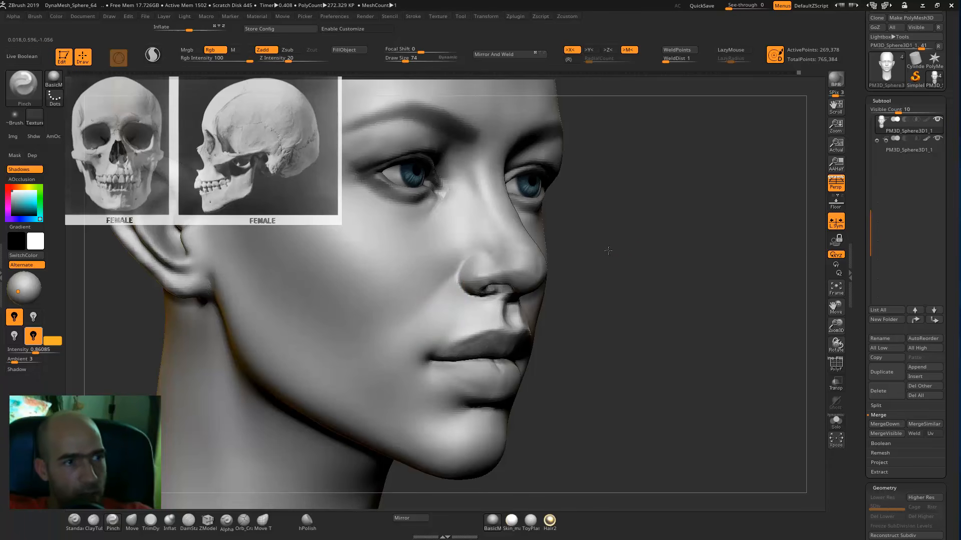
{"action": "left_click_drag", "start_coordinate": [607, 251], "coordinate": [598, 212], "text": "alt"}
{"action": "left_click_drag", "start_coordinate": [386, 271], "coordinate": [395, 271], "text": "shift"}
{"action": "right_click_drag", "start_coordinate": [564, 241], "coordinate": [631, 301], "text": "alt"}
{"action": "right_click_drag", "start_coordinate": [633, 223], "coordinate": [630, 296], "text": "ctrl"}
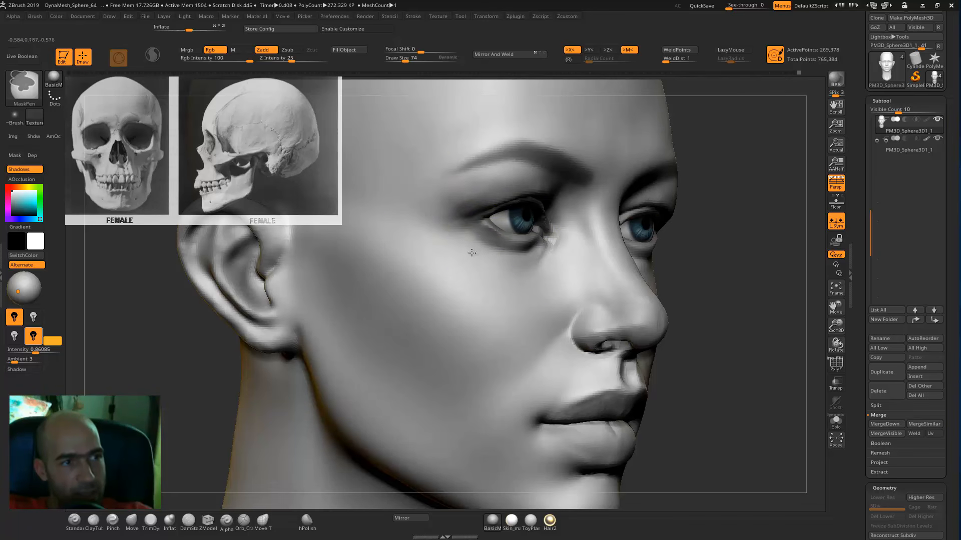
- Select the Pinch brush with the face in three-quarter view
{"action": "key", "text": "f"}
{"action": "left_click_drag", "start_coordinate": [643, 247], "coordinate": [695, 345]}
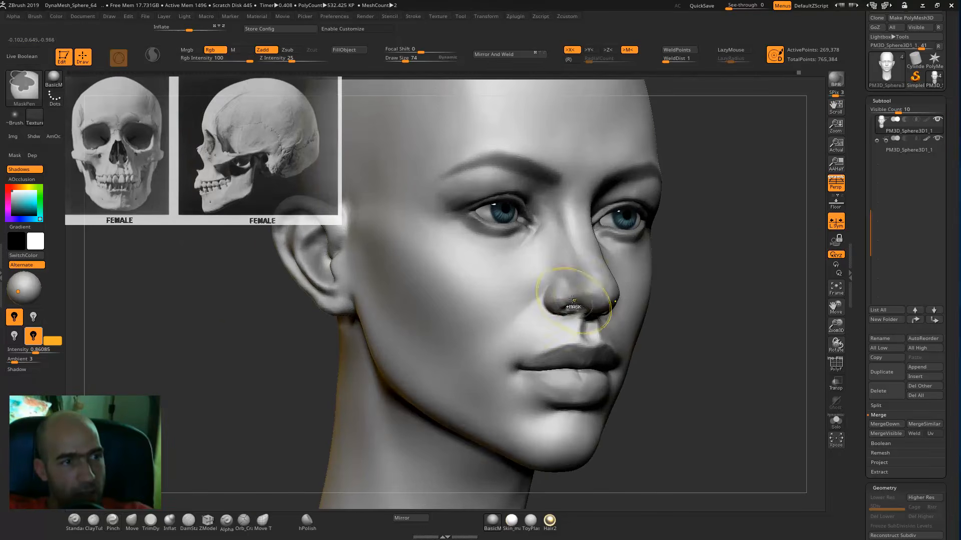
{"action": "key", "text": "b"}
{"action": "key", "text": "p"}
{"action": "key", "text": "i"}
- Hide the skull reference image and leave a canvas snapshot of the head in front view
{"action": "key", "text": "f"}
{"action": "mouse_move", "coordinate": [677, 283]}
{"action": "left_mouse_down"}
{"action": "mouse_move", "coordinate": [711, 281]}
{"action": "mouse_move", "coordinate": [693, 279]}
{"action": "mouse_move", "coordinate": [730, 264]}
{"action": "mouse_move", "coordinate": [489, 252]}
{"action": "mouse_move", "coordinate": [503, 275]}
{"action": "left_mouse_up"}
{"action": "key", "text": "shift+z"}
{"action": "key", "text": "shift+z"}
{"action": "key", "text": "shift+z"}
{"action": "key", "text": "shift+s"}
- Arrange a side profile and a smaller three-quarter view of the head beside the front-view snapshot for comparison
{"action": "mouse_move", "coordinate": [574, 296]}
{"action": "left_mouse_down", "text": "alt"}
{"action": "mouse_move", "coordinate": [691, 299]}
{"action": "mouse_move", "coordinate": [607, 296]}
{"action": "left_mouse_up", "text": "alt"}
{"action": "left_click_drag", "start_coordinate": [472, 350], "coordinate": [448, 360], "text": "alt"}
{"action": "mouse_move", "coordinate": [448, 361]}
{"action": "left_mouse_down"}
{"action": "mouse_move", "coordinate": [444, 371]}
{"action": "mouse_move", "coordinate": [450, 366]}
{"action": "mouse_move", "coordinate": [401, 369]}
{"action": "mouse_move", "coordinate": [390, 388]}
{"action": "mouse_move", "coordinate": [393, 330]}
{"action": "left_mouse_up"}
{"action": "left_click_drag", "start_coordinate": [530, 353], "coordinate": [821, 368], "text": "alt"}
{"action": "left_click_drag", "start_coordinate": [793, 416], "coordinate": [775, 330]}
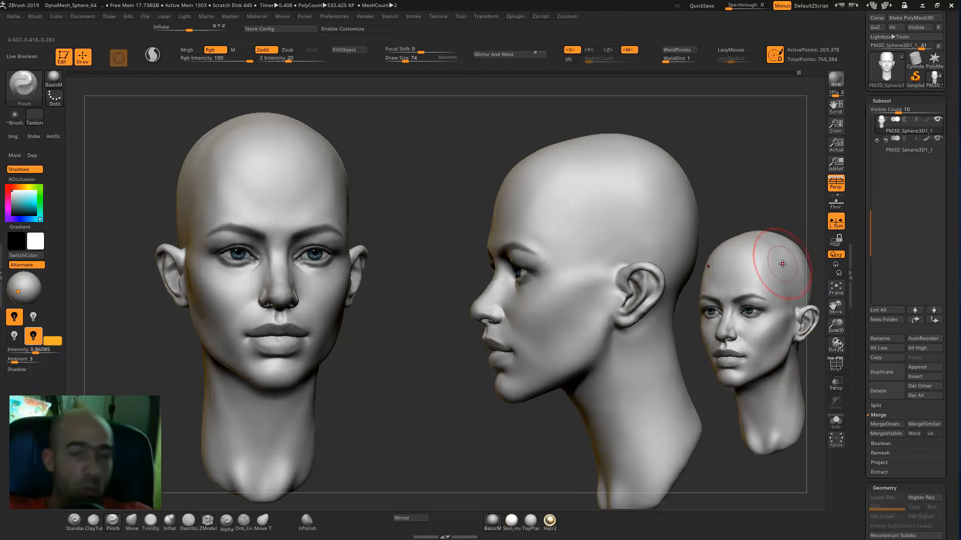